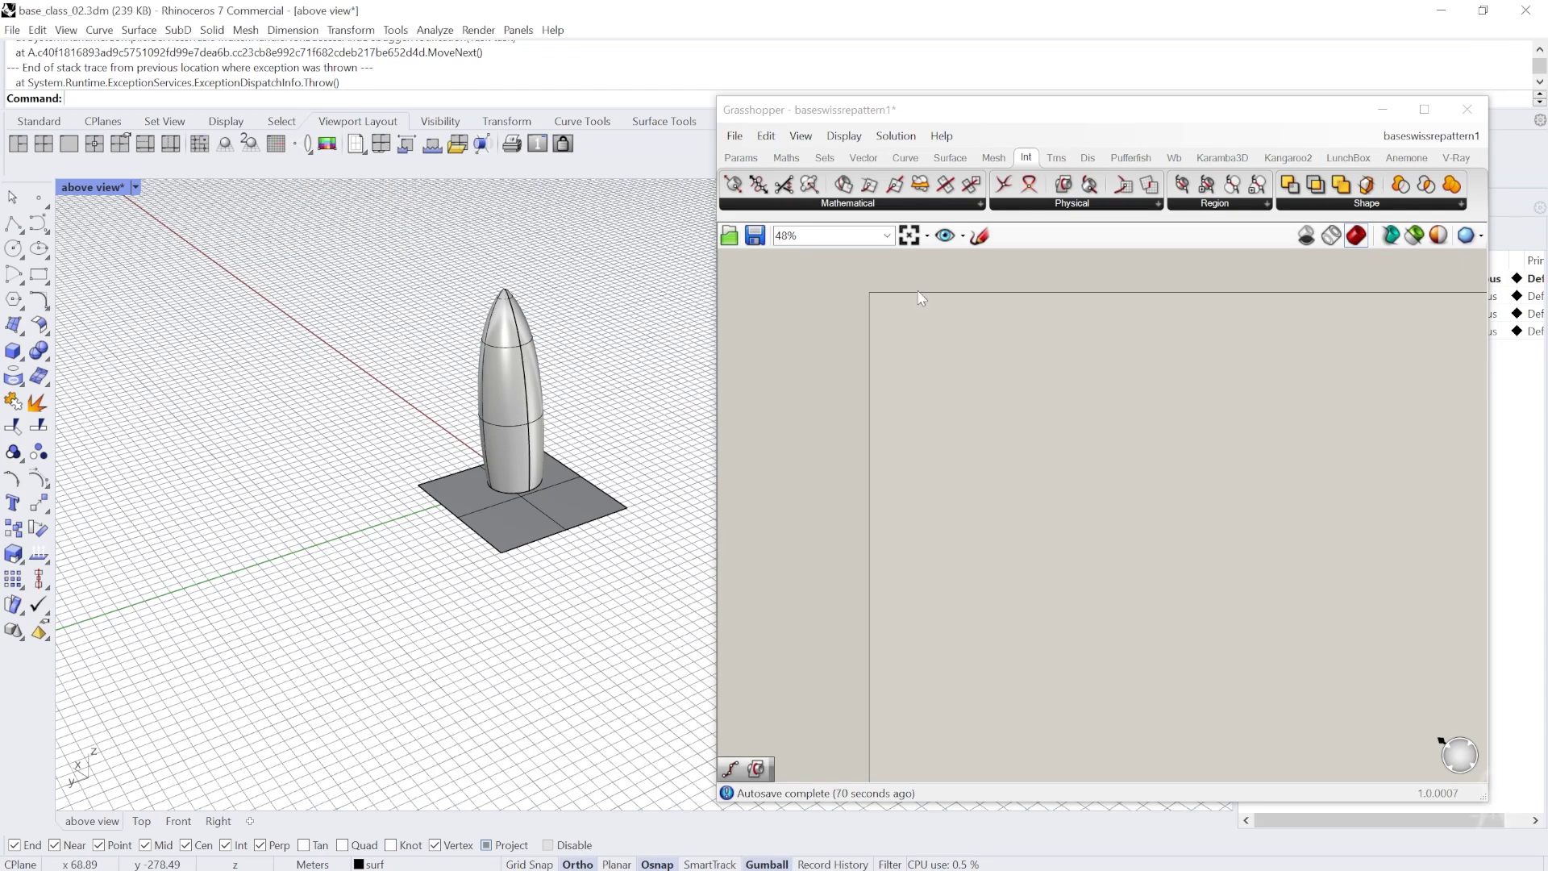
Move the Grasshopper window clear of the model and examine the tower massing standing on its square base surface
right_drag(335, 350, 407, 356)
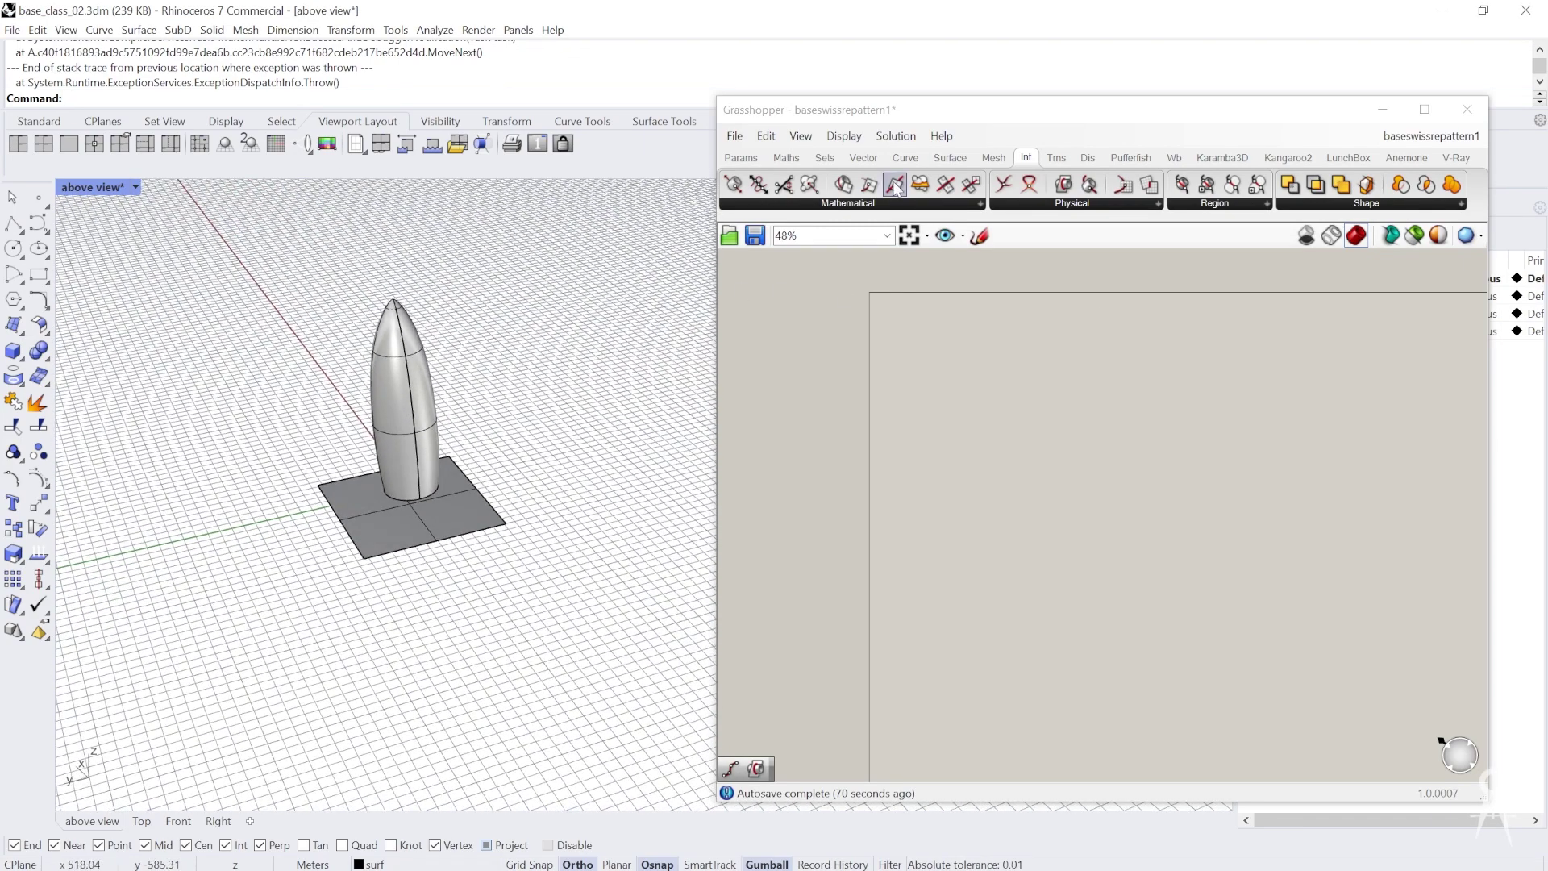
drag(880, 122, 903, 122)
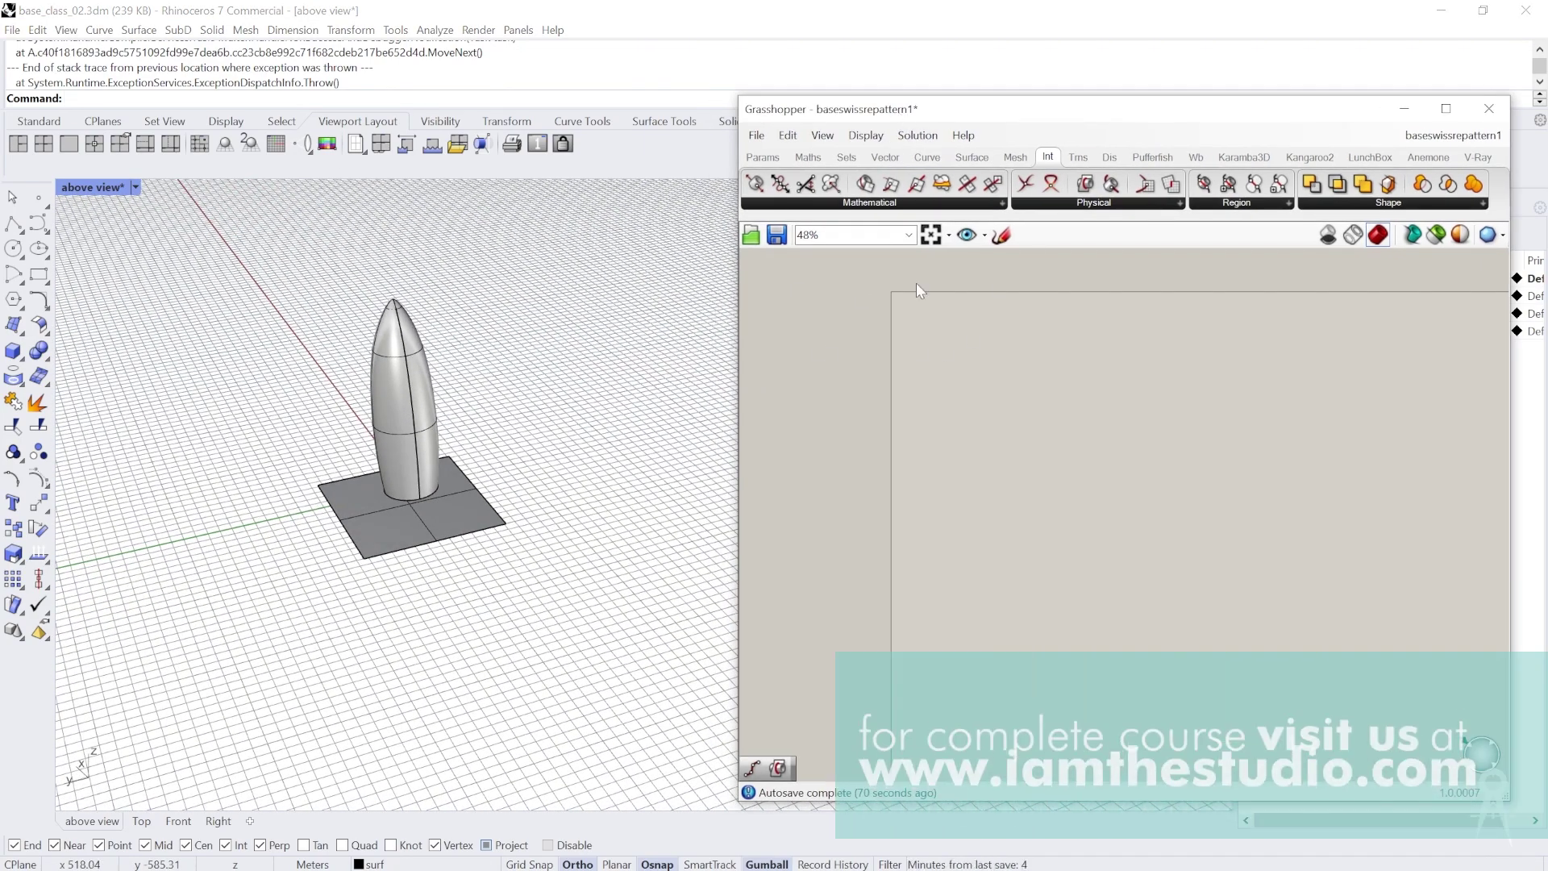
scroll(380, 414, up, 4)
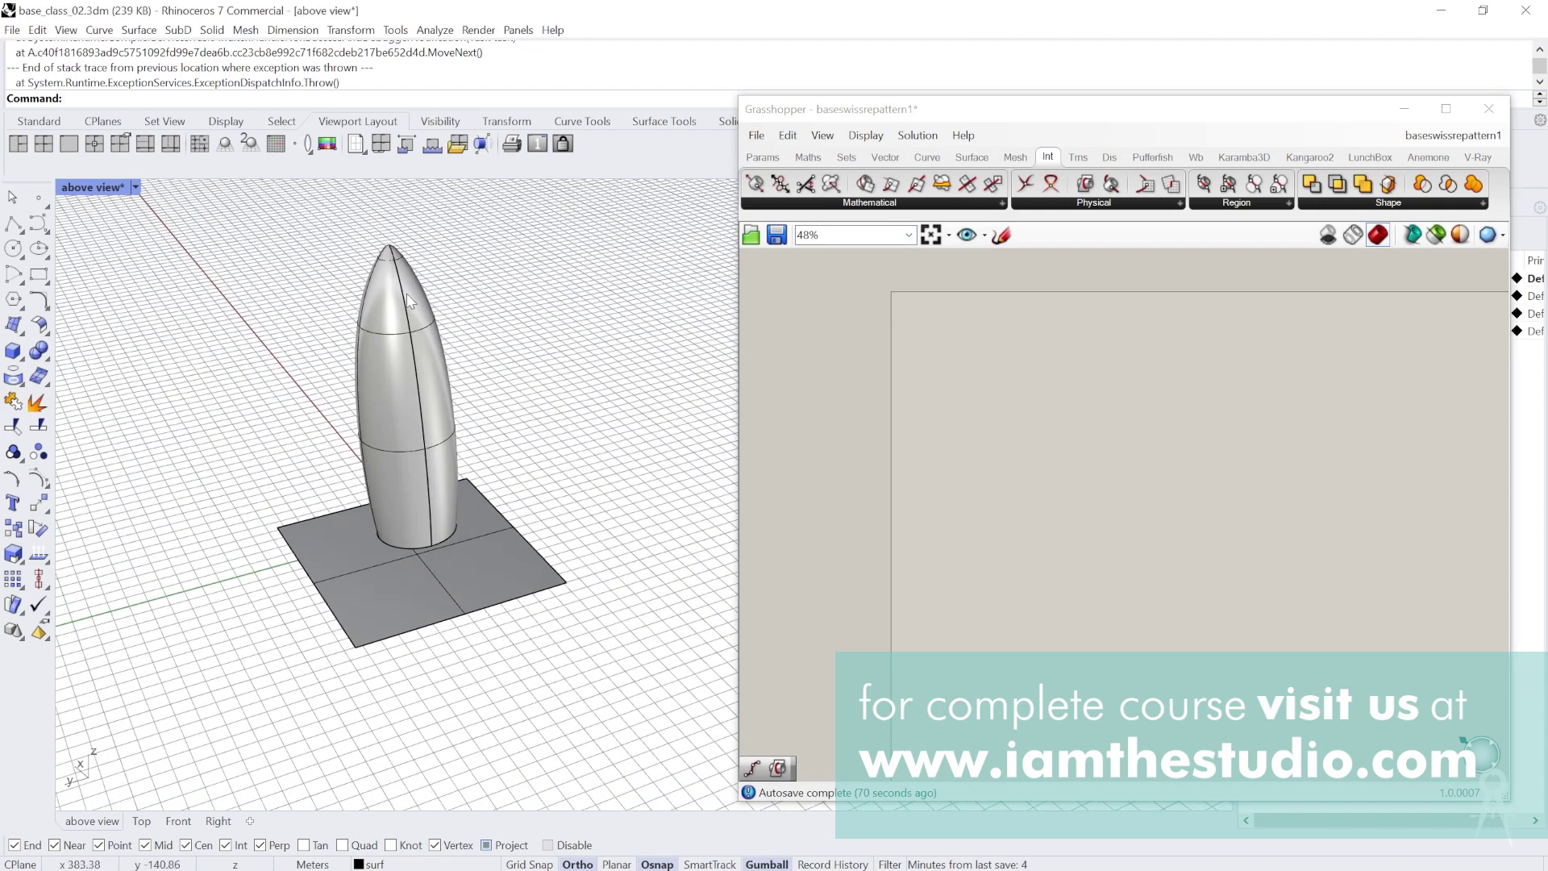
scroll(356, 329, up, 2)
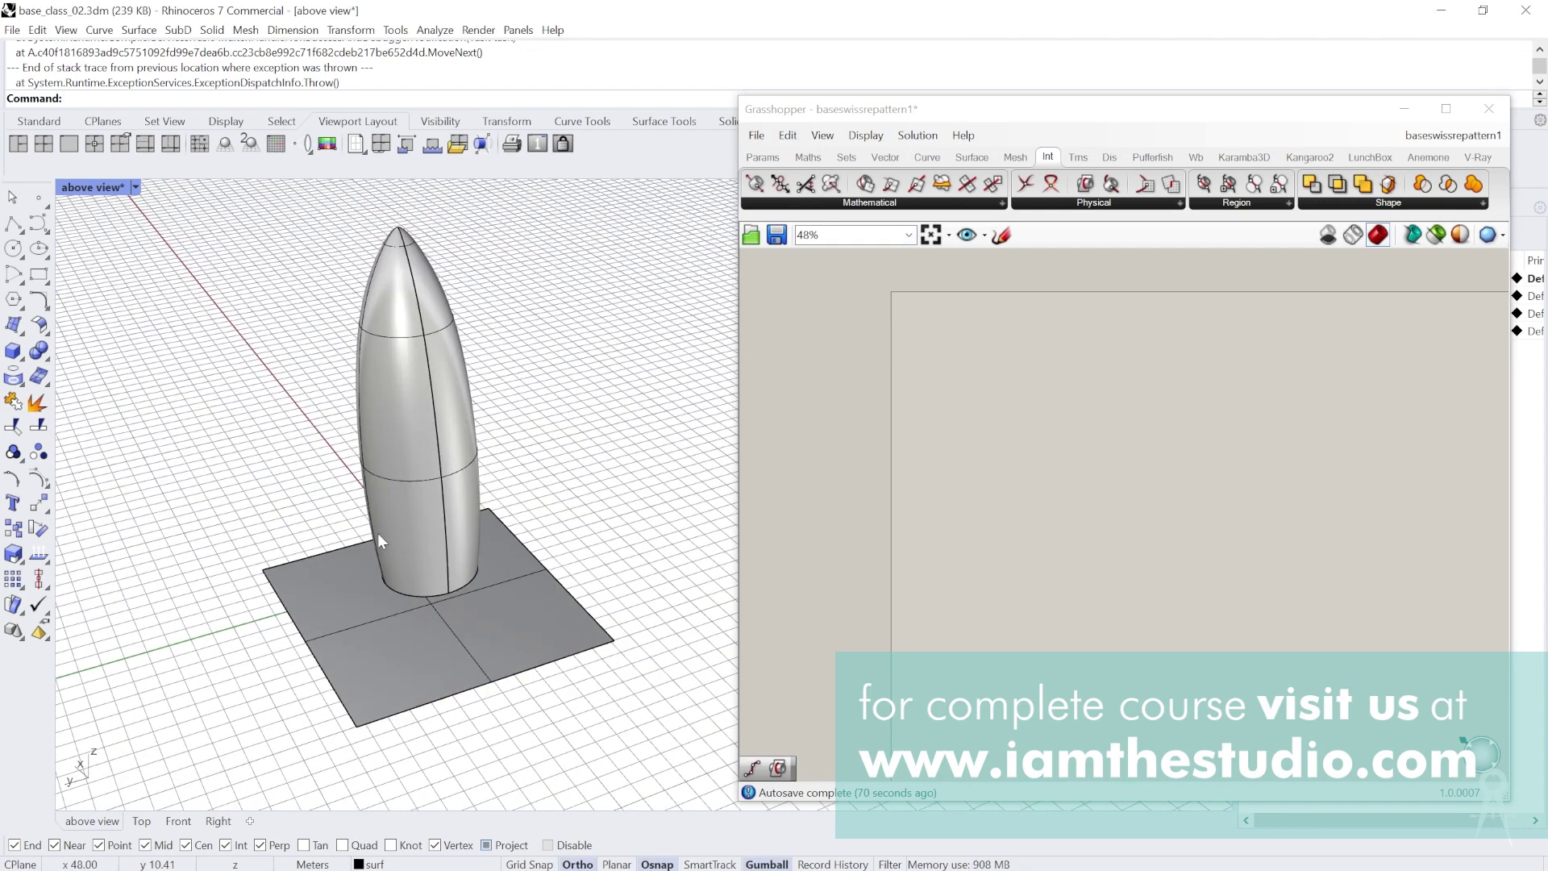
scroll(899, 384, up, 2)
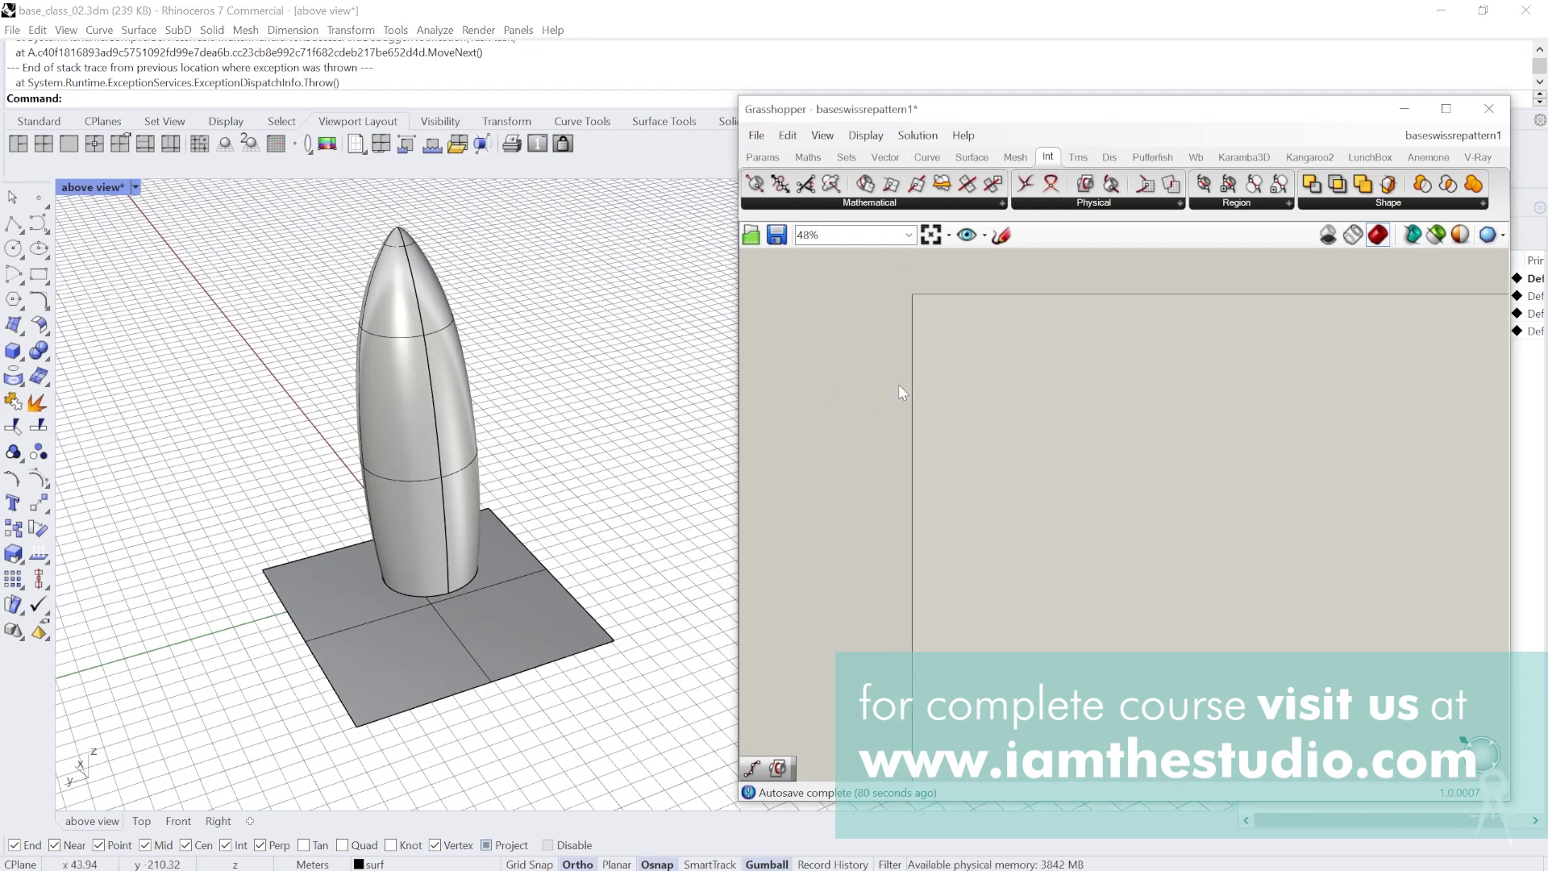
Add a Panel component just inside the upper-left corner of the Grasshopper canvas
double_click(939, 309)
text(i)
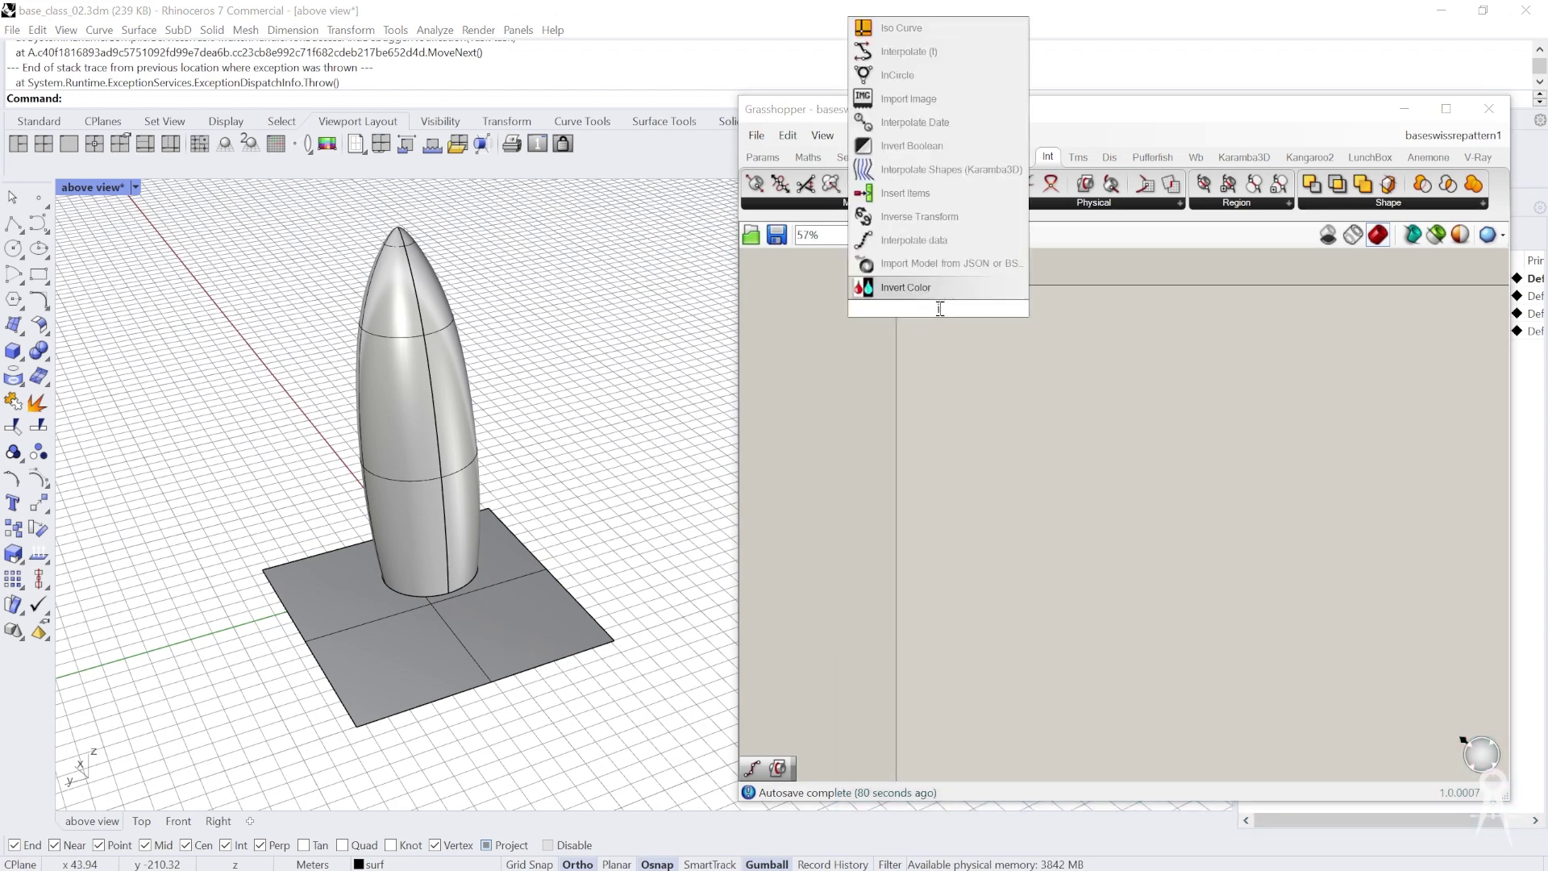
text(nput)
key(ctrl+a)
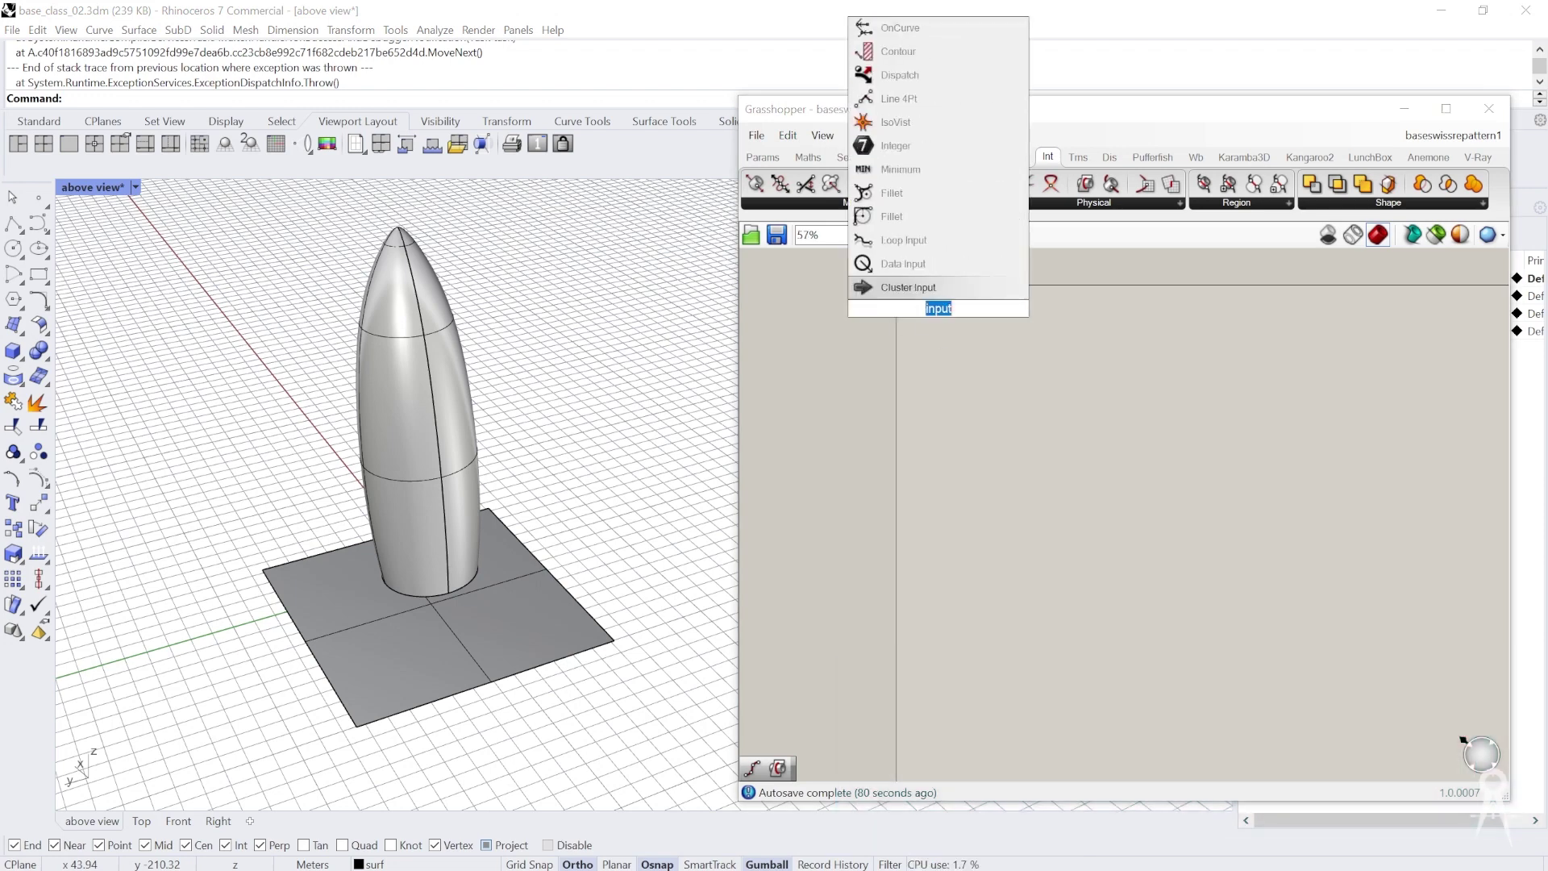
text(plane)
key(BackSpace)
key(BackSpace)
key(BackSpace)
key(BackSpace)
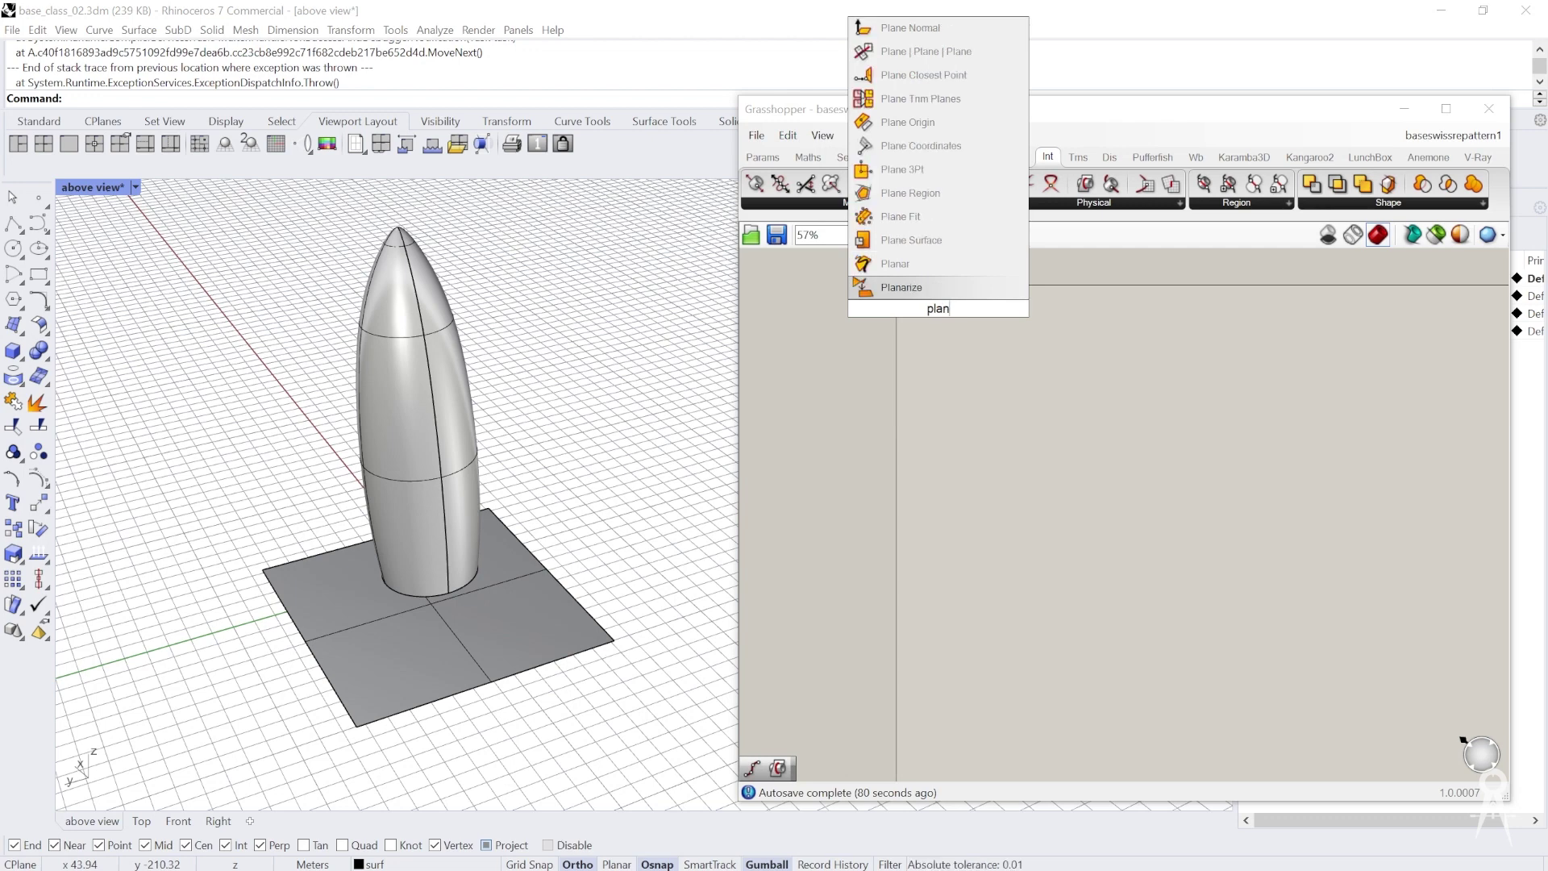
text(an)
key(Up)
key(Return)
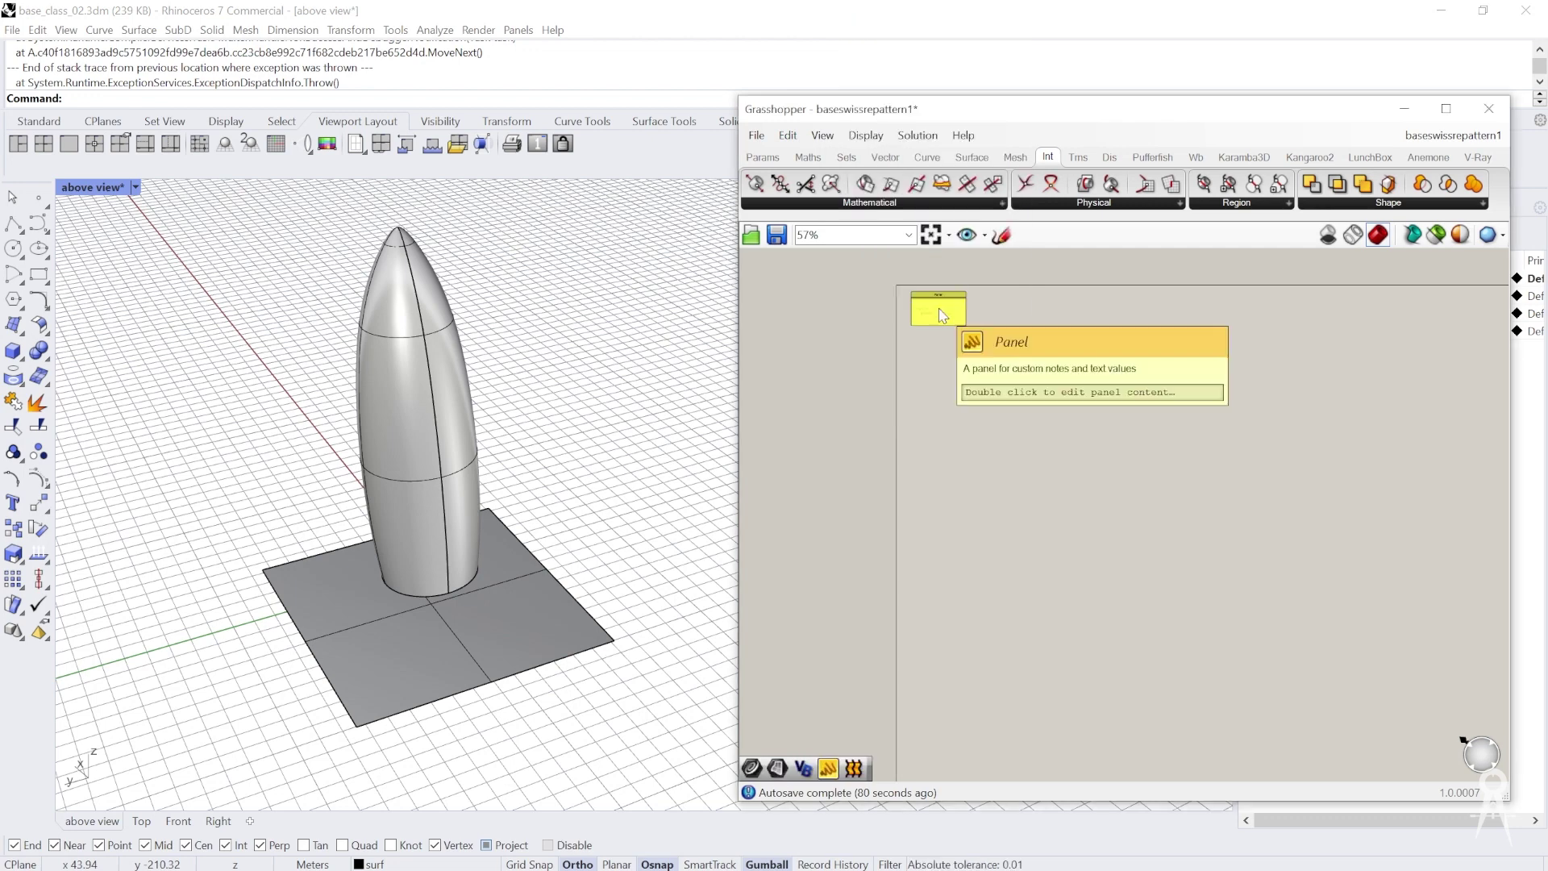
Replace the placeholder text of the new panel with the title "Base Panel Pattern"
scroll(927, 307, up, 3)
double_click(930, 274)
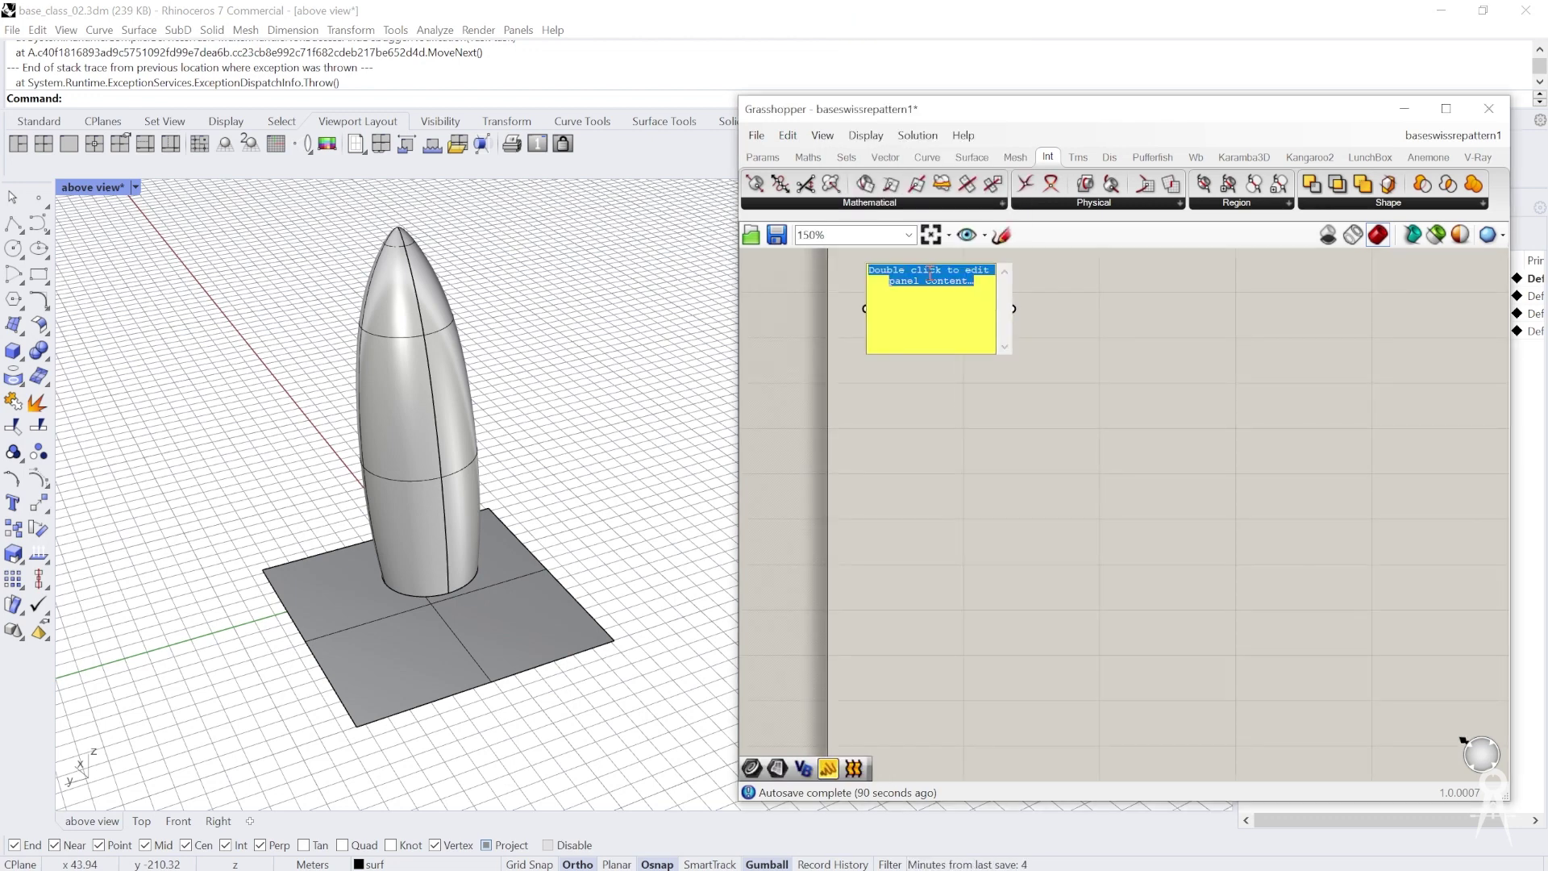
text(Base)
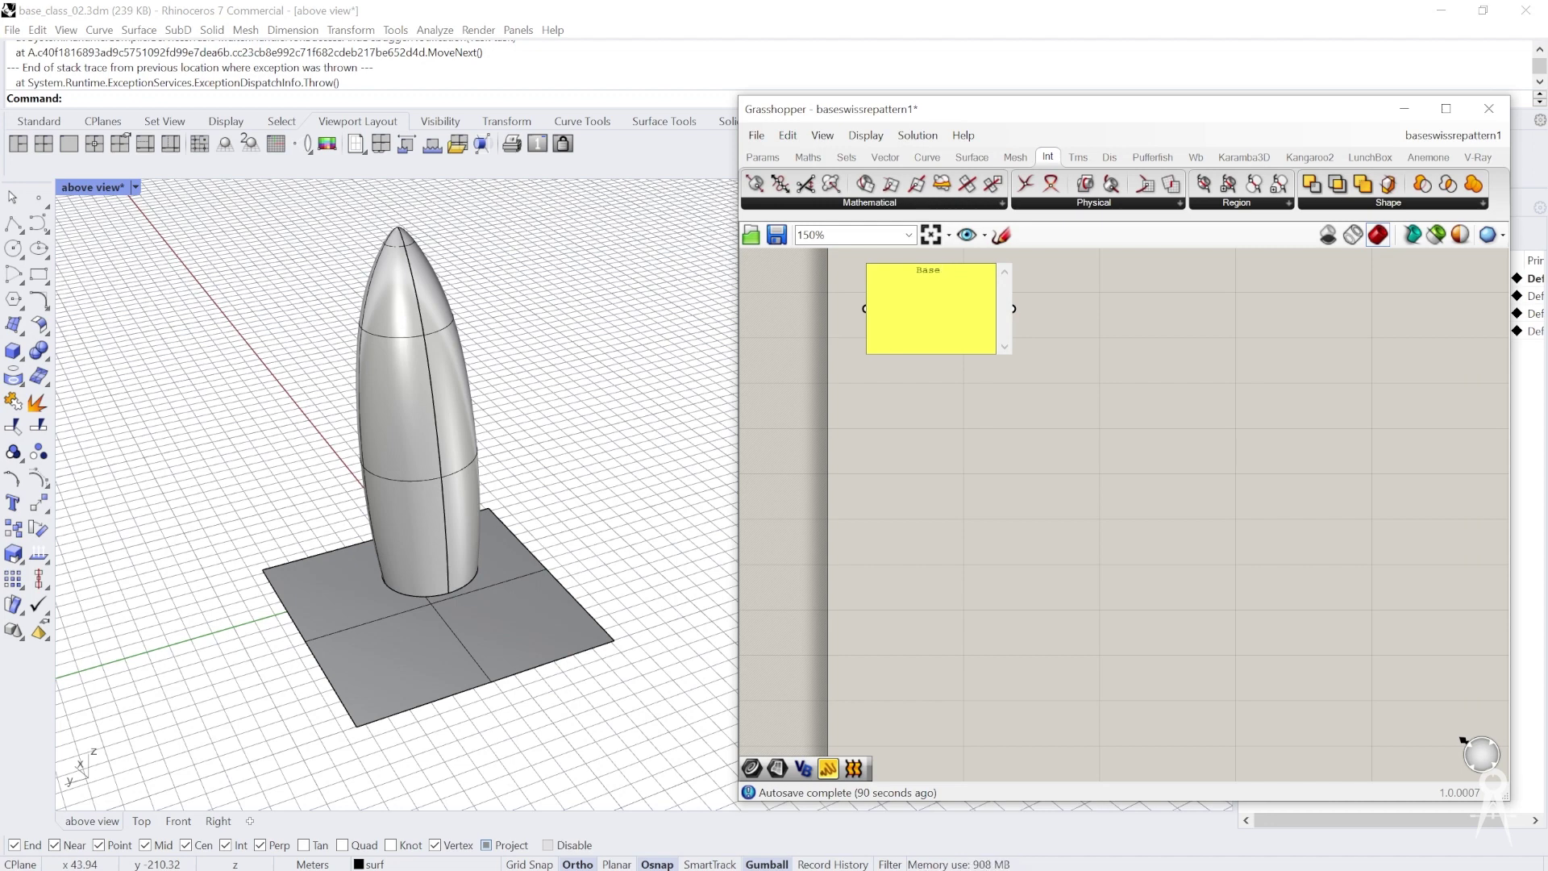
text( Sw)
key(BackSpace)
key(BackSpace)
text(Panel pa)
key(BackSpace)
key(BackSpace)
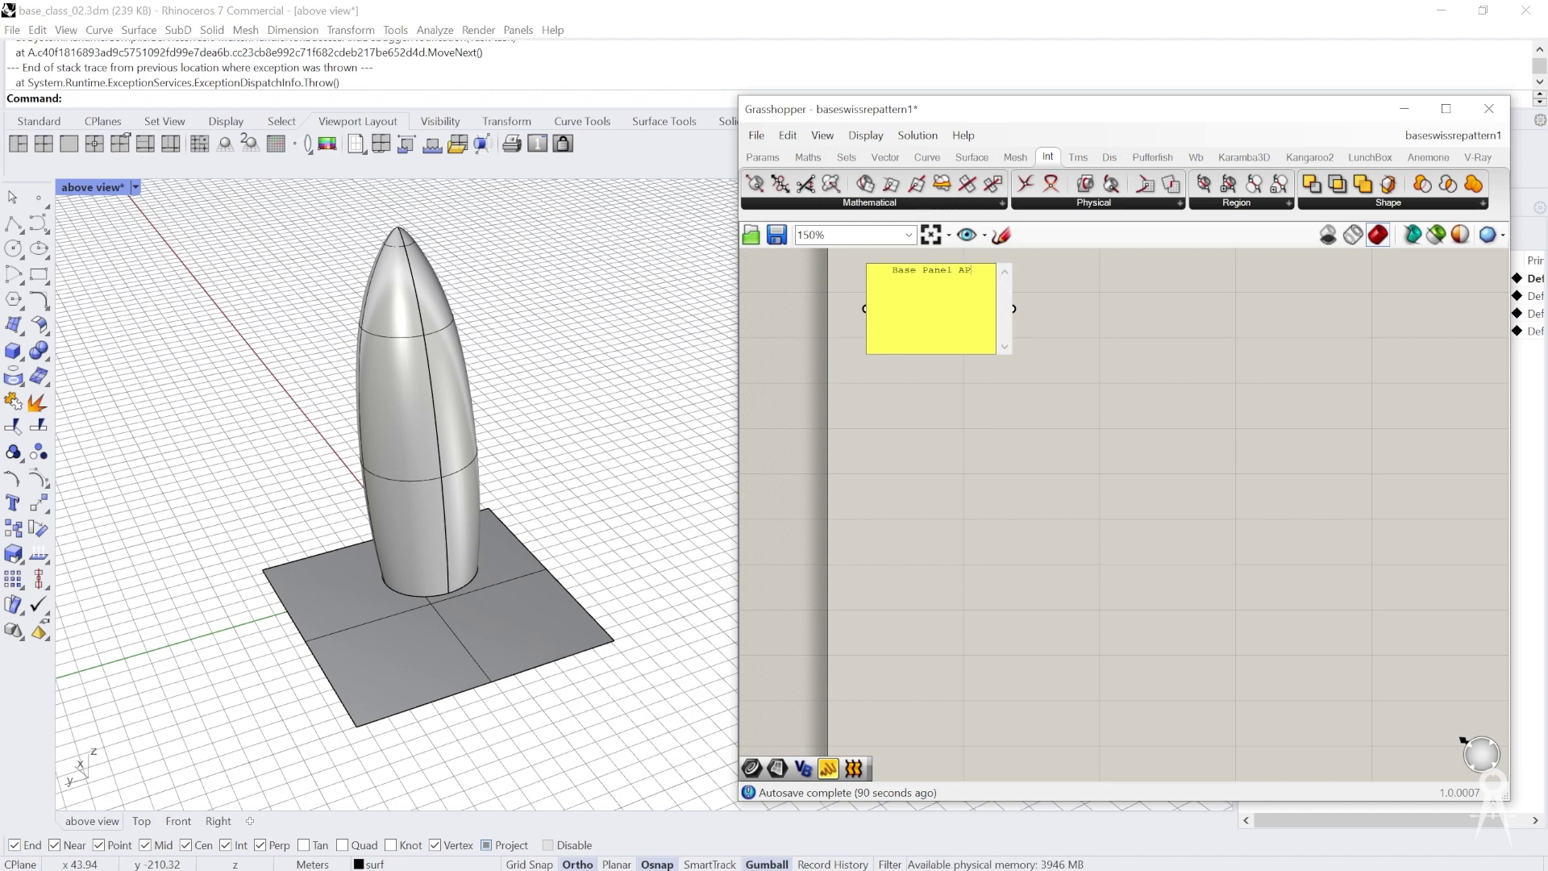
text(Pattern)
key(Return)
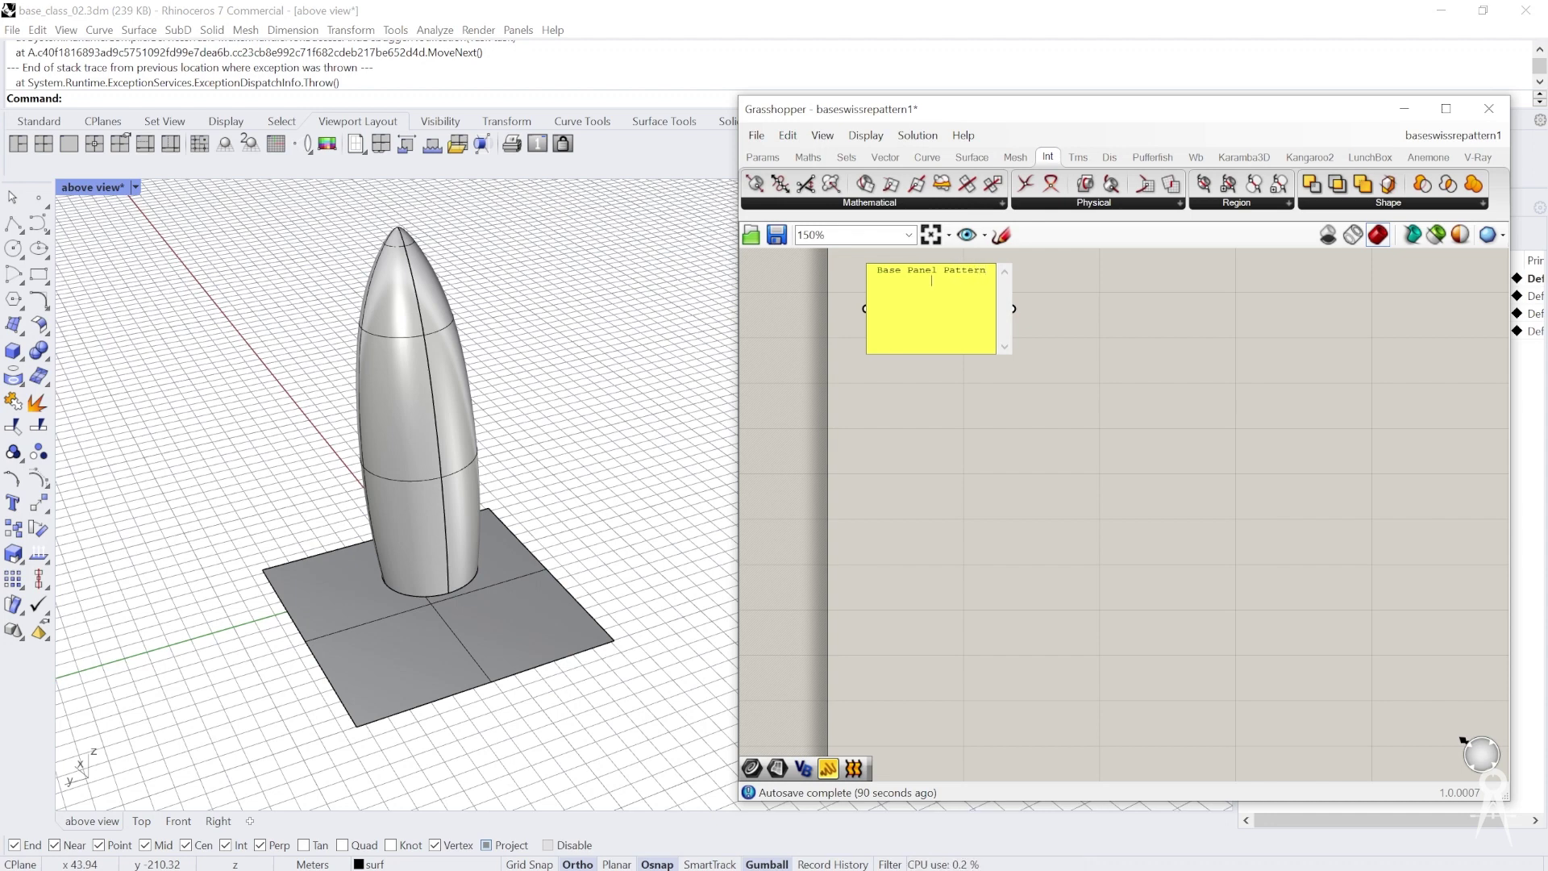
click(1159, 332)
scroll(952, 355, up, 3)
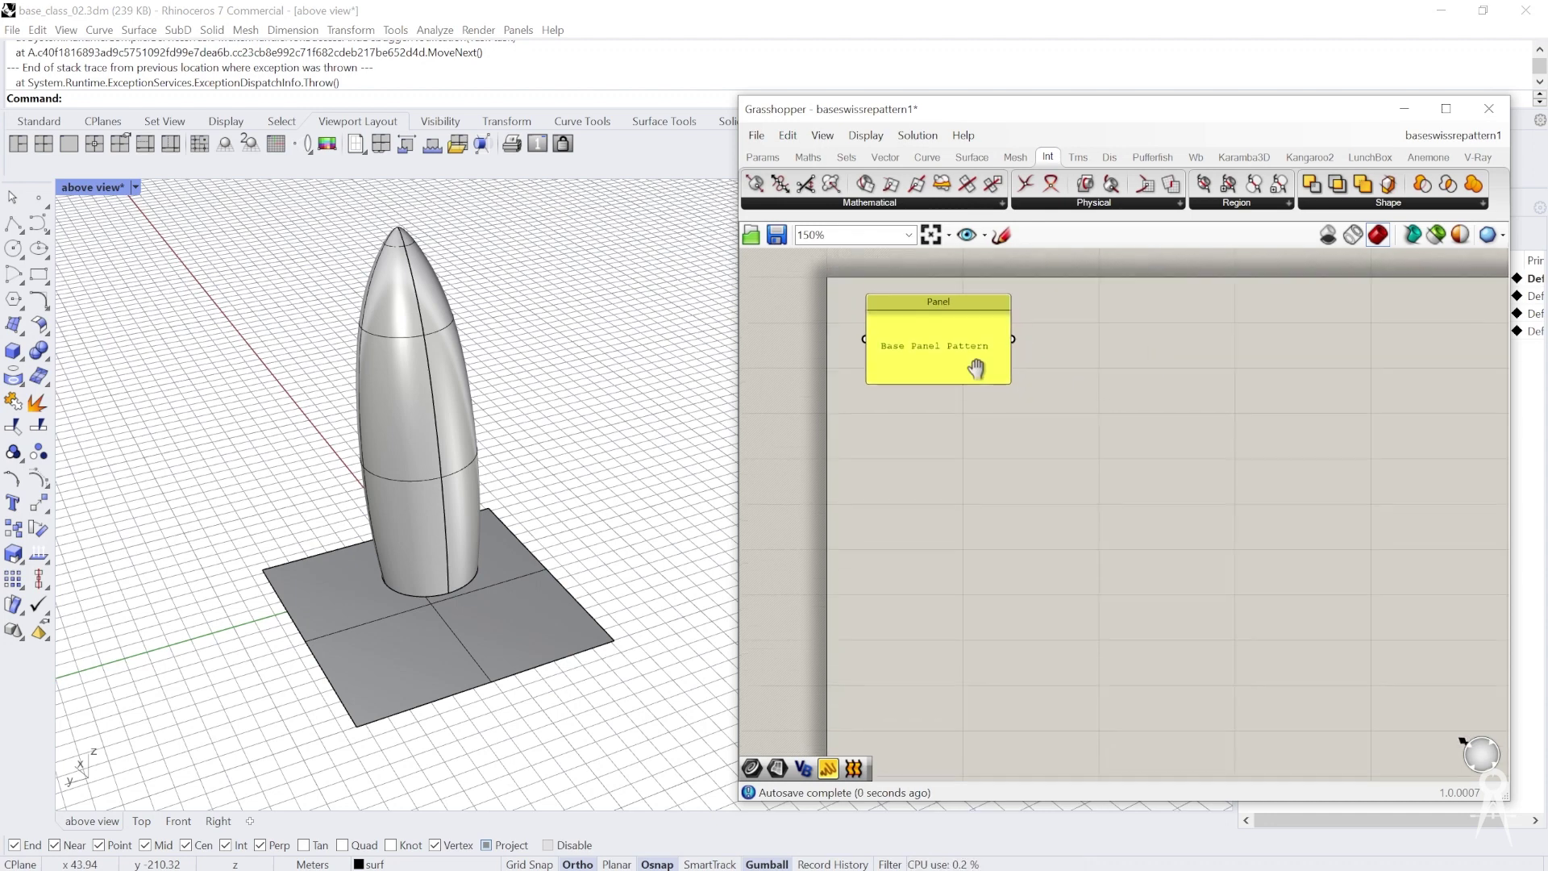
Extend the panel's title line with the version so it reads "Base Panel Pattern v1.0"
double_click(917, 359)
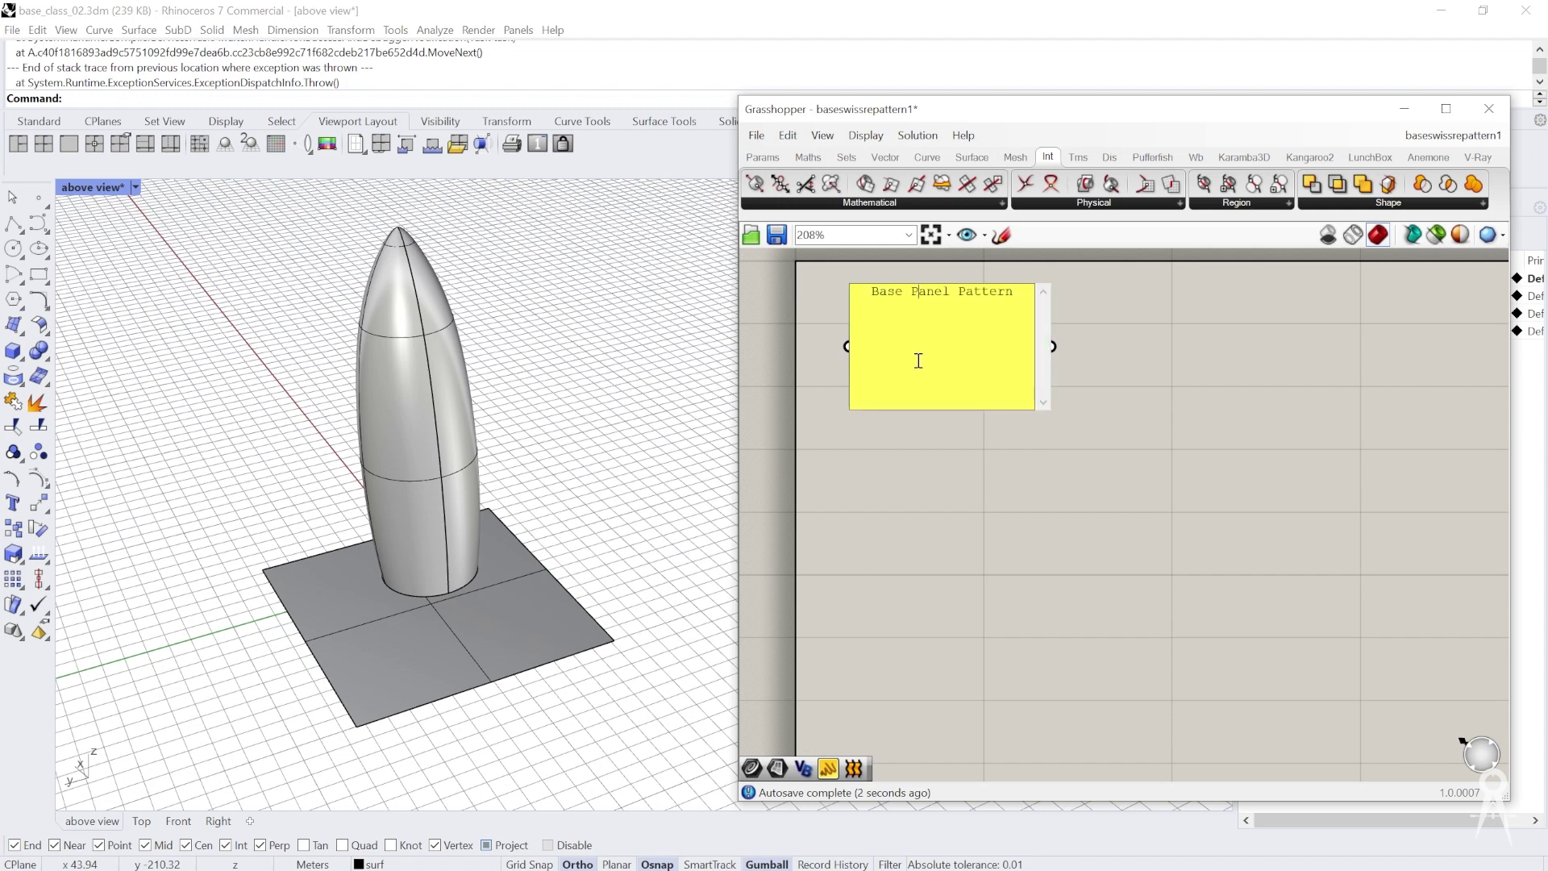
click(1134, 321)
double_click(971, 300)
click(1027, 311)
click(1188, 352)
double_click(974, 377)
click(1029, 291)
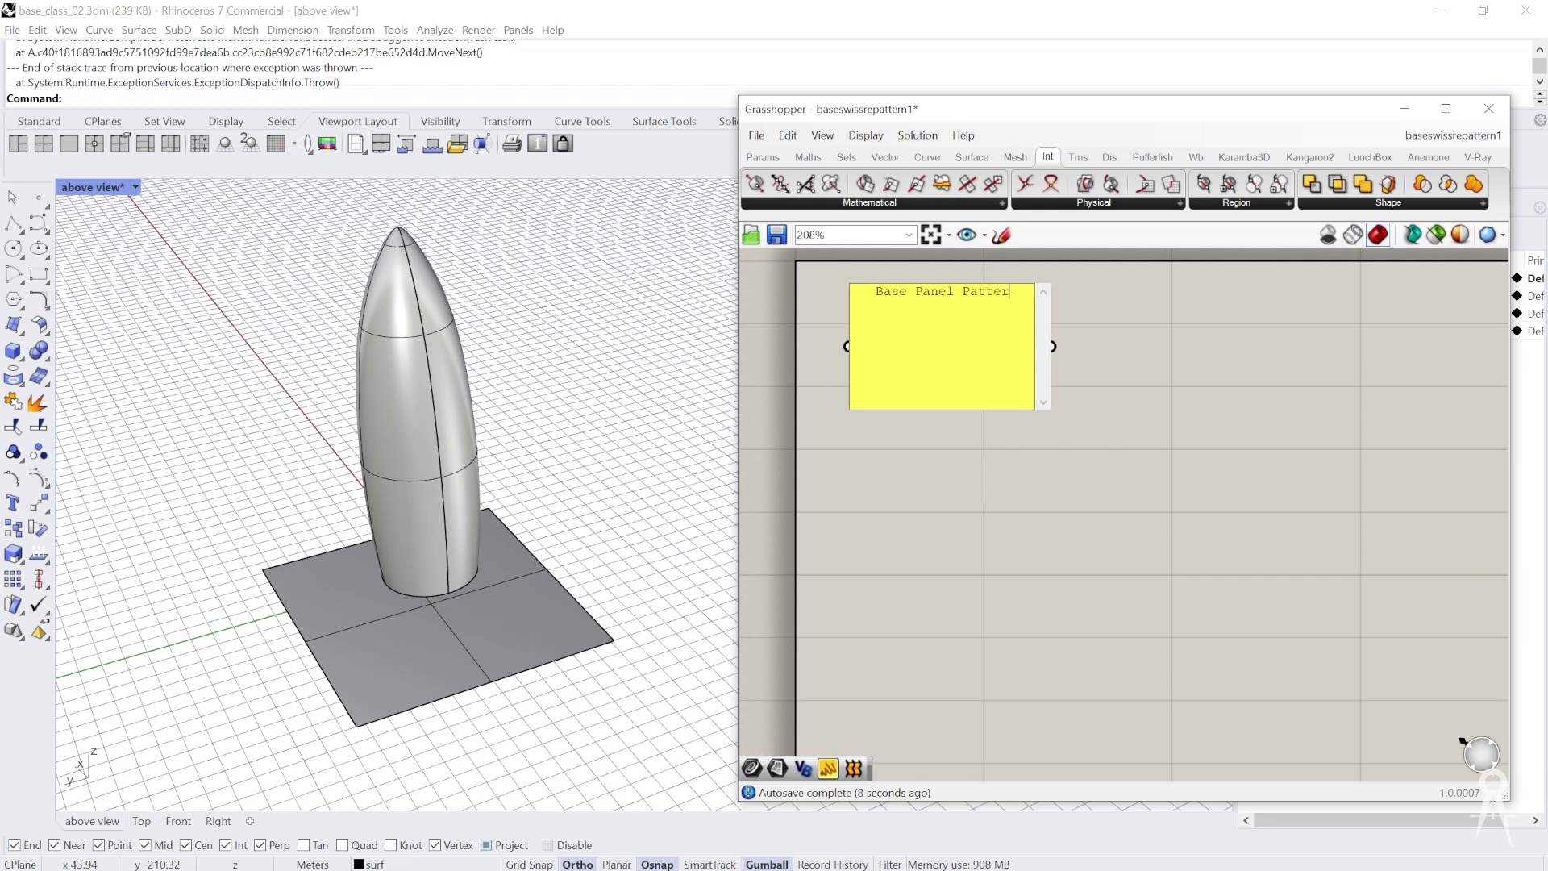
text(v1.0)
key(Return)
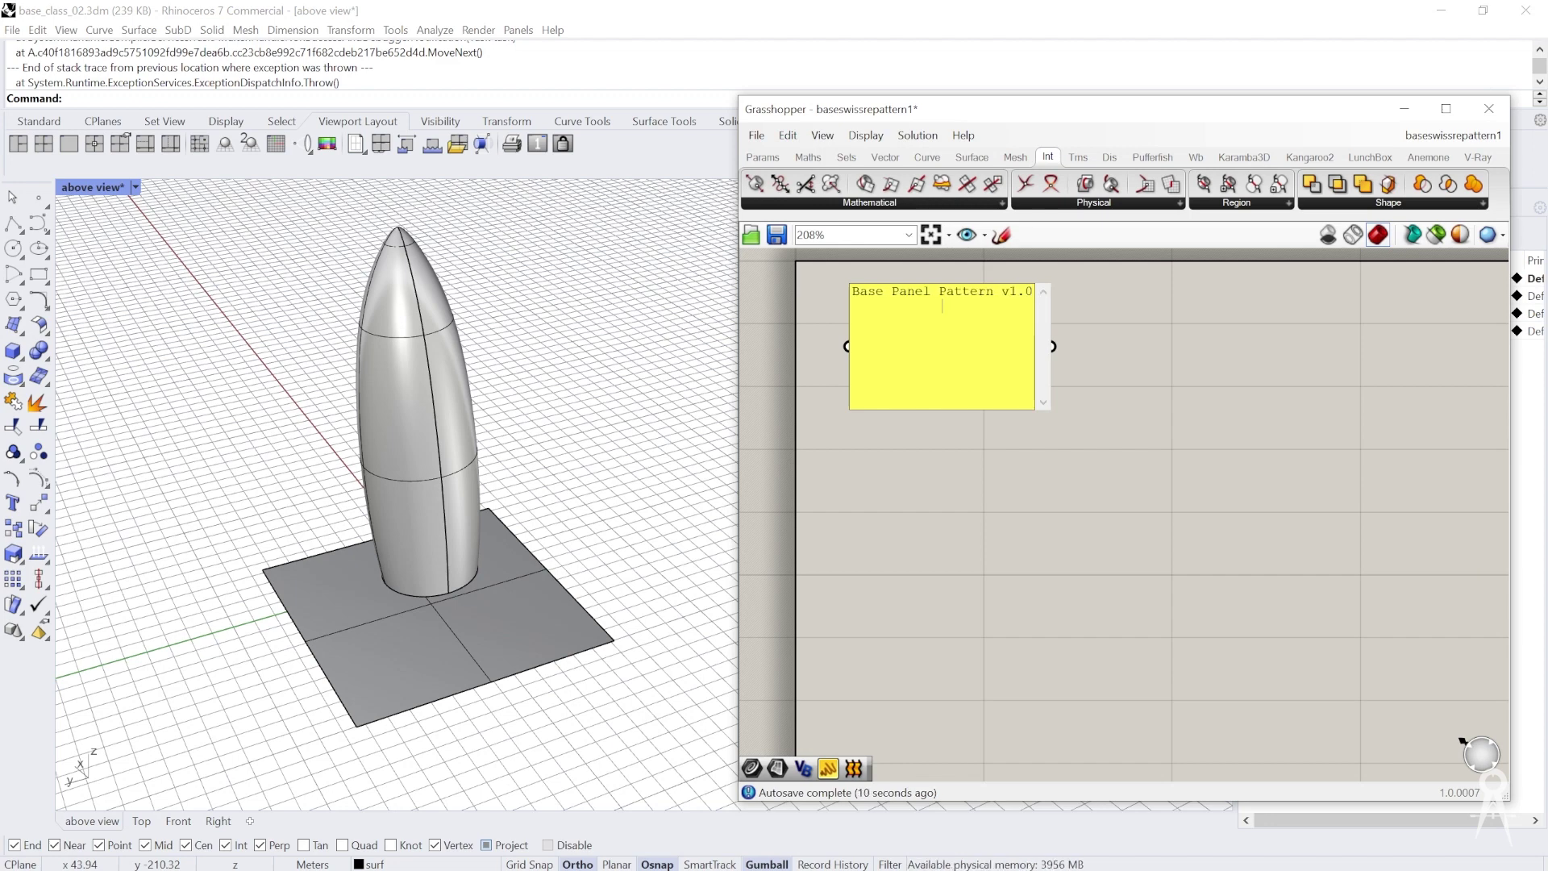
Add the line "input: massing, split plane" to the panel below the title, leaving a blank line between them
text(input: massing)
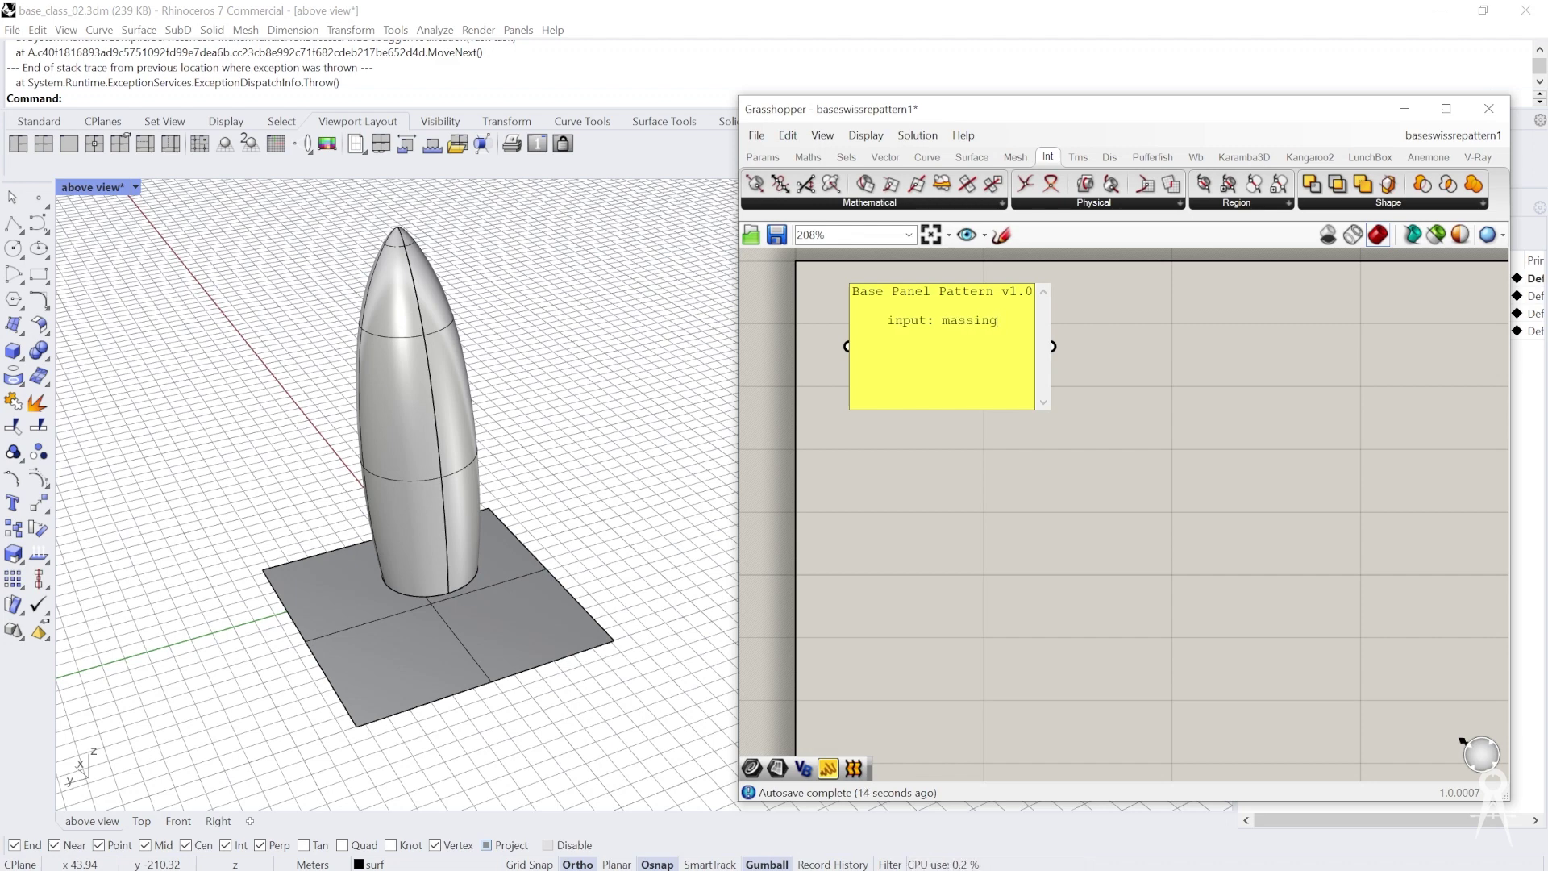
text(, split )
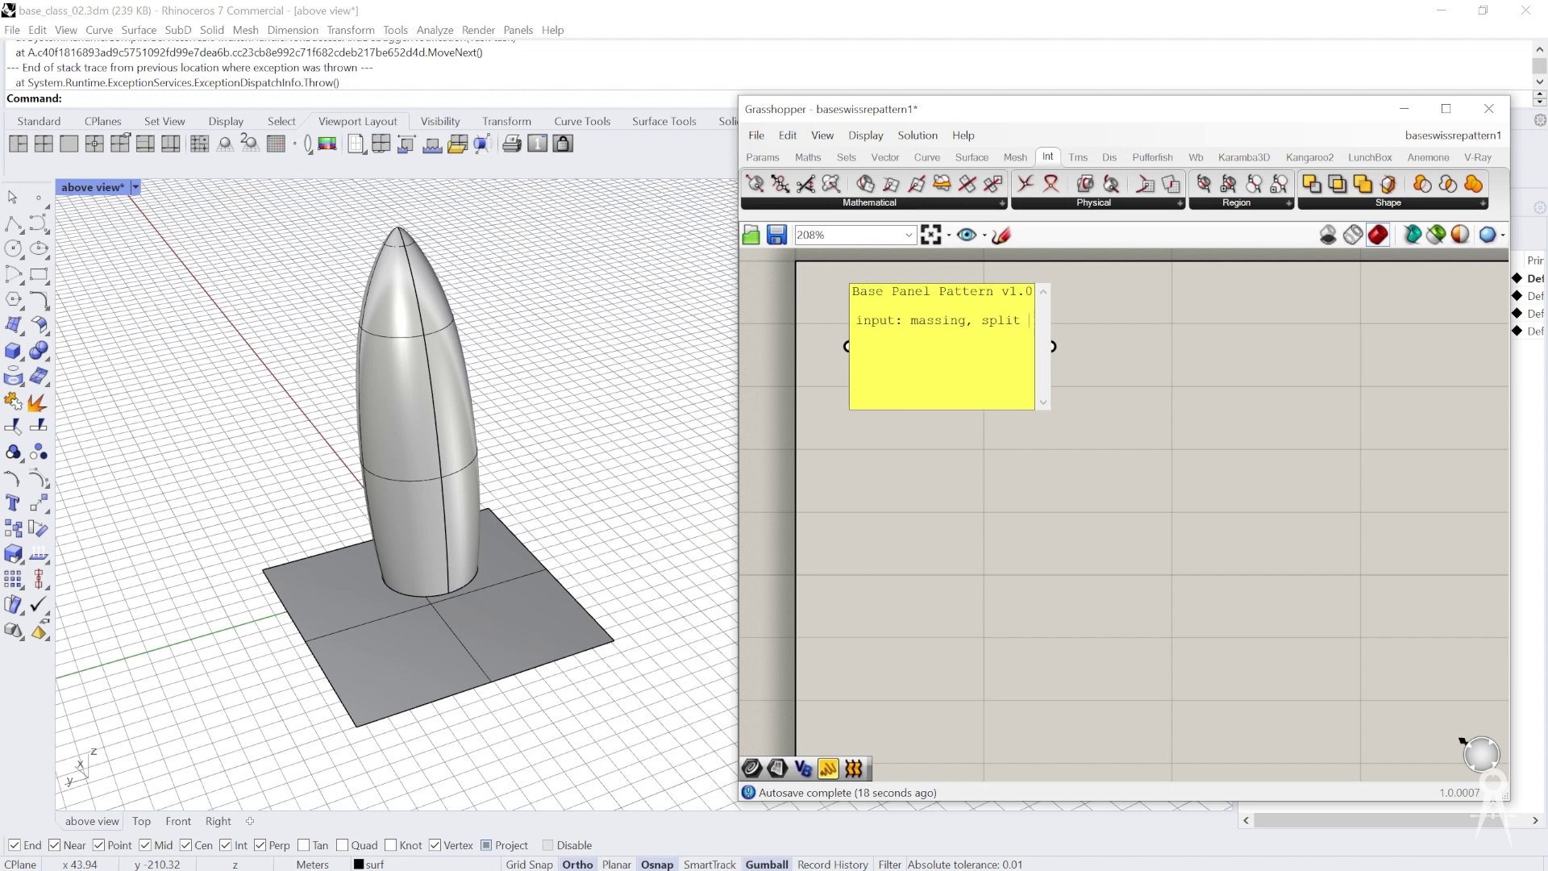
text(plane)
key(Return)
Add the line "output: pattern for structure, plates, phasad panels" to the panel and finish editing its text
text(output)
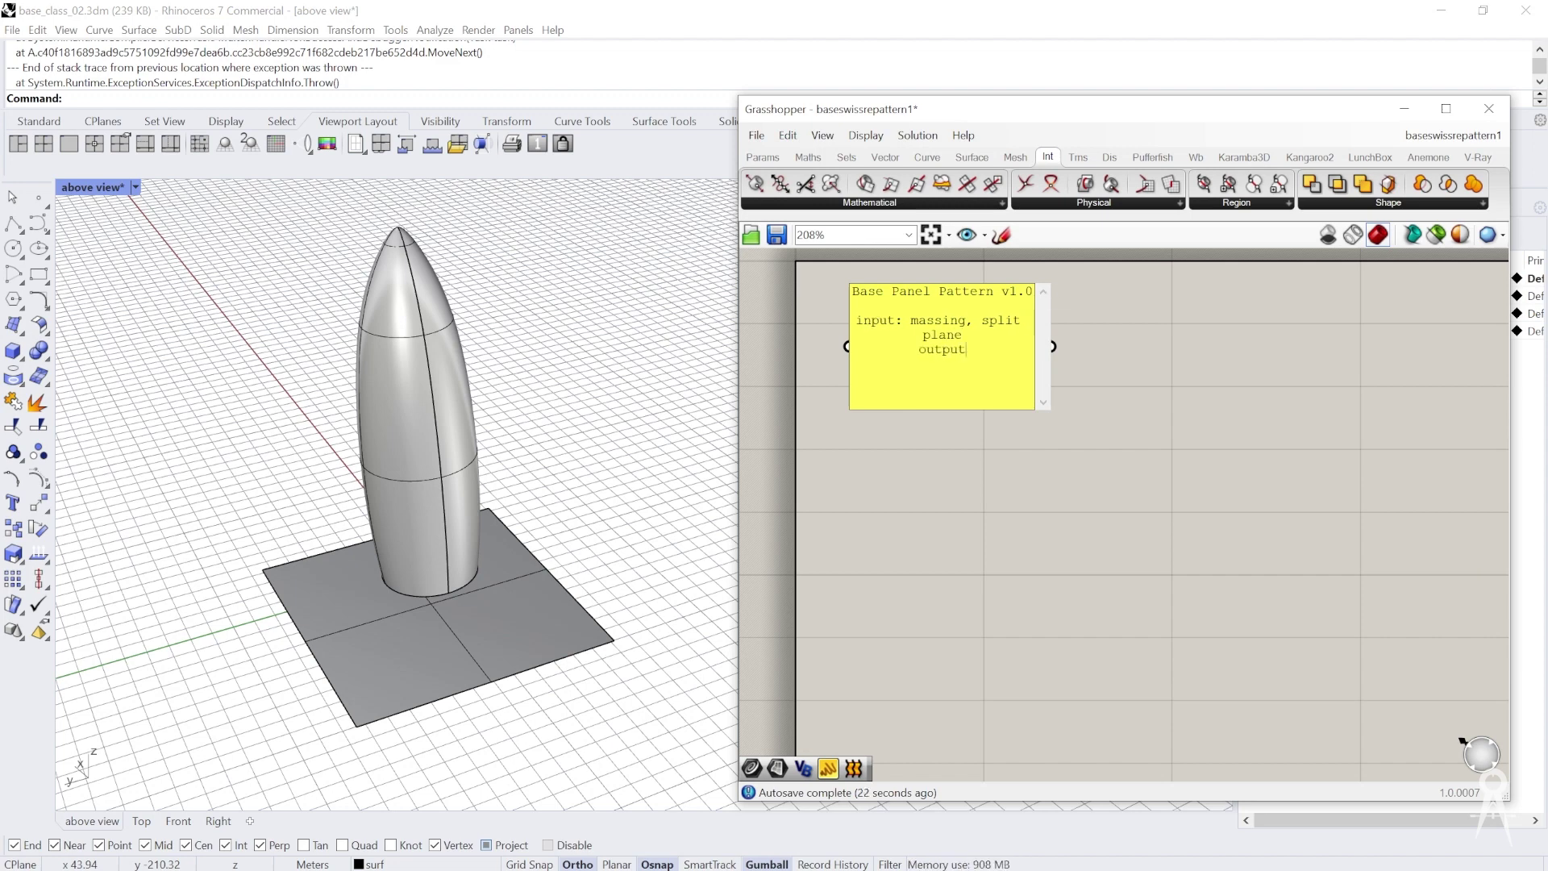
text(: pattern for structure, )
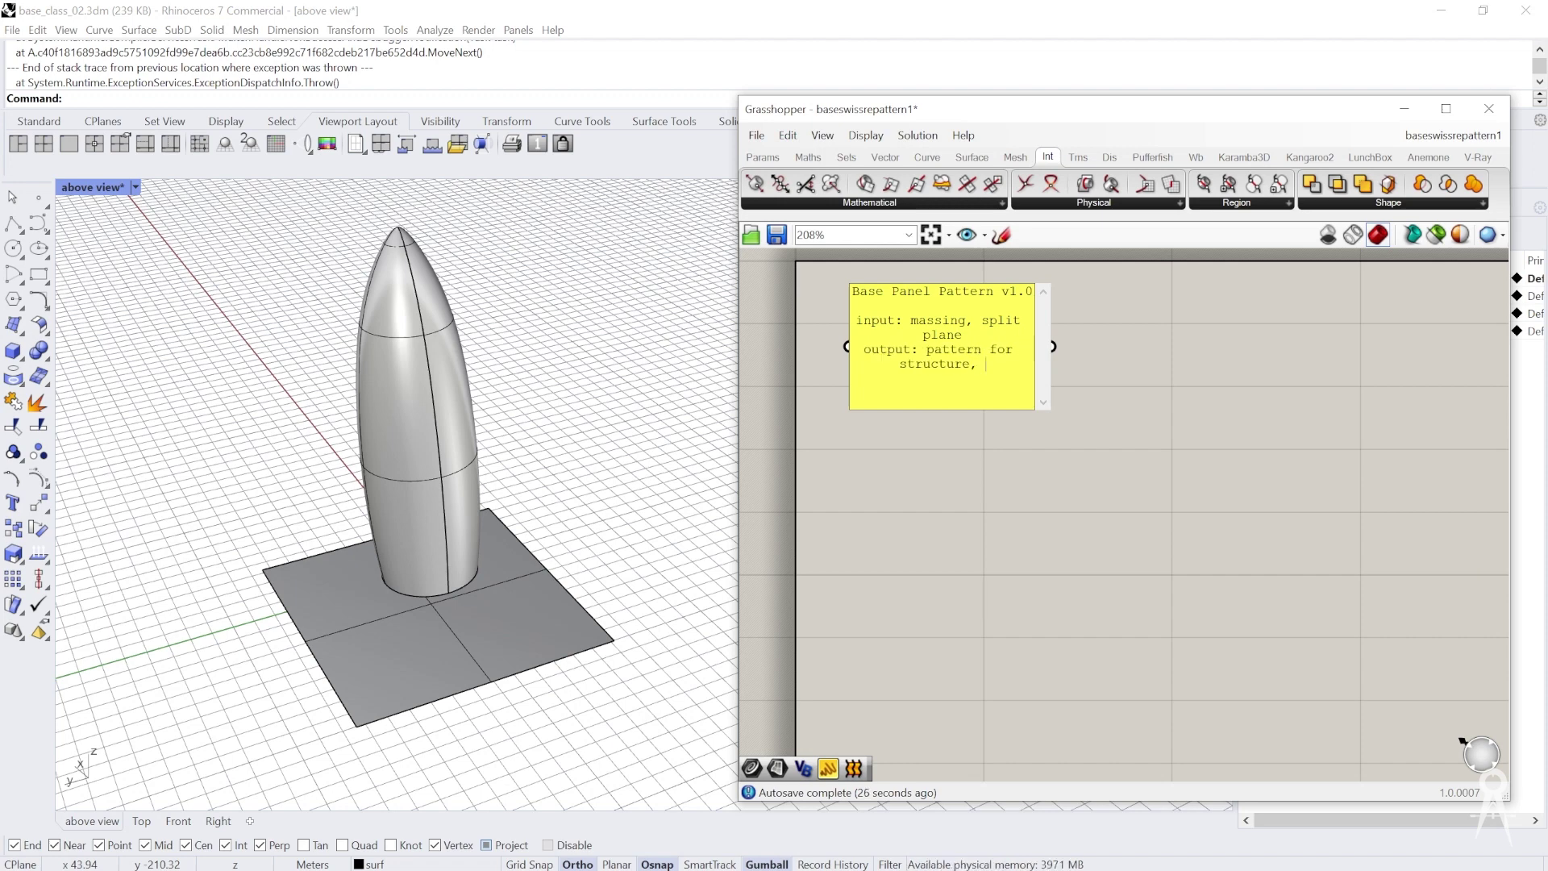
text(plate)
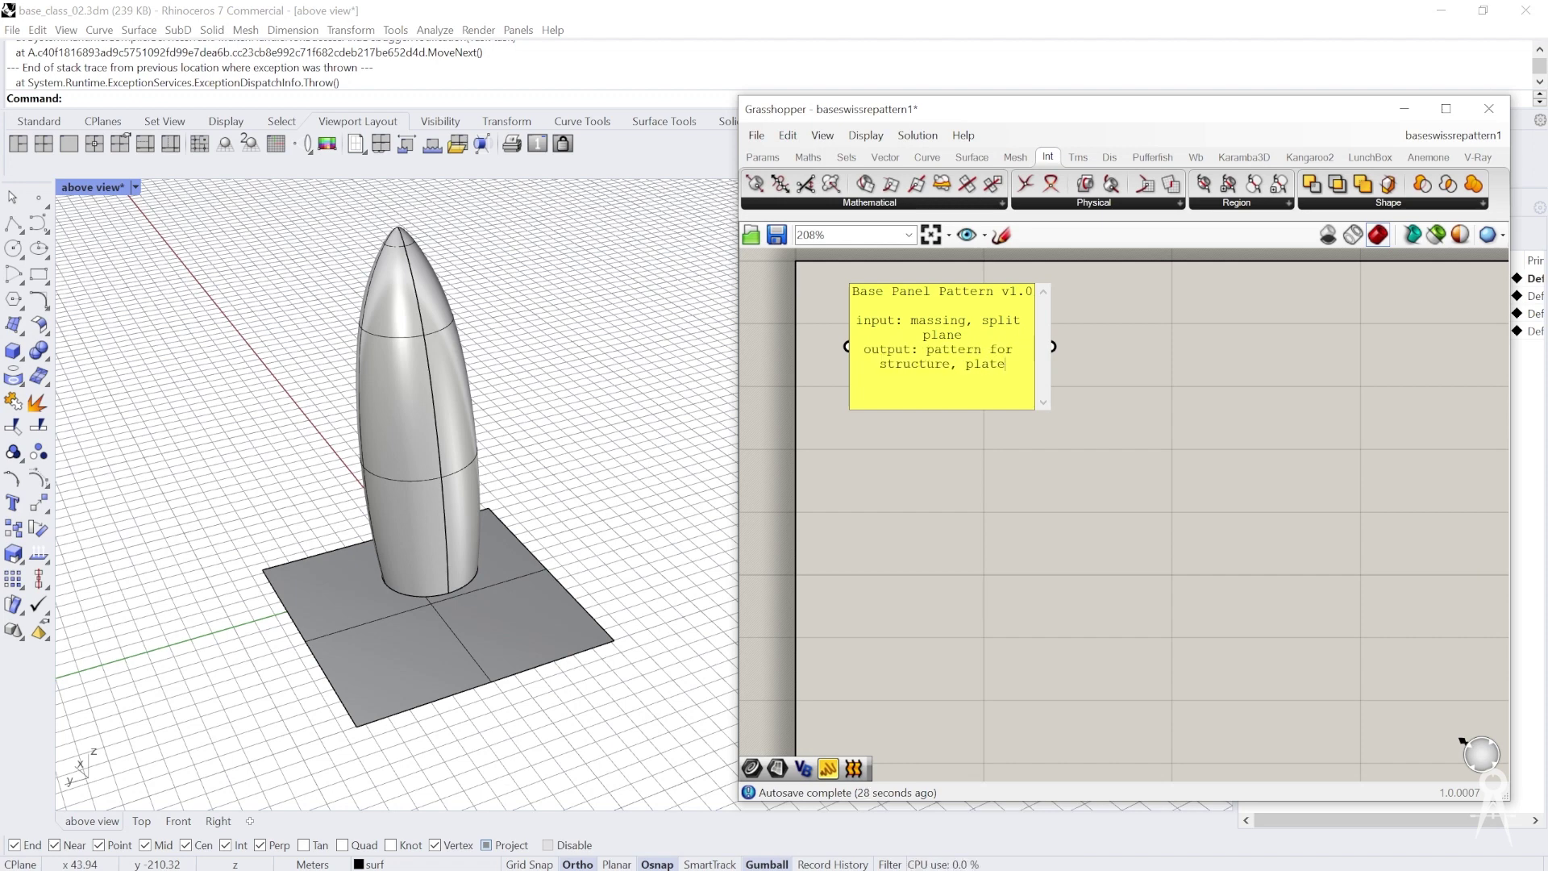
text(s, phasad)
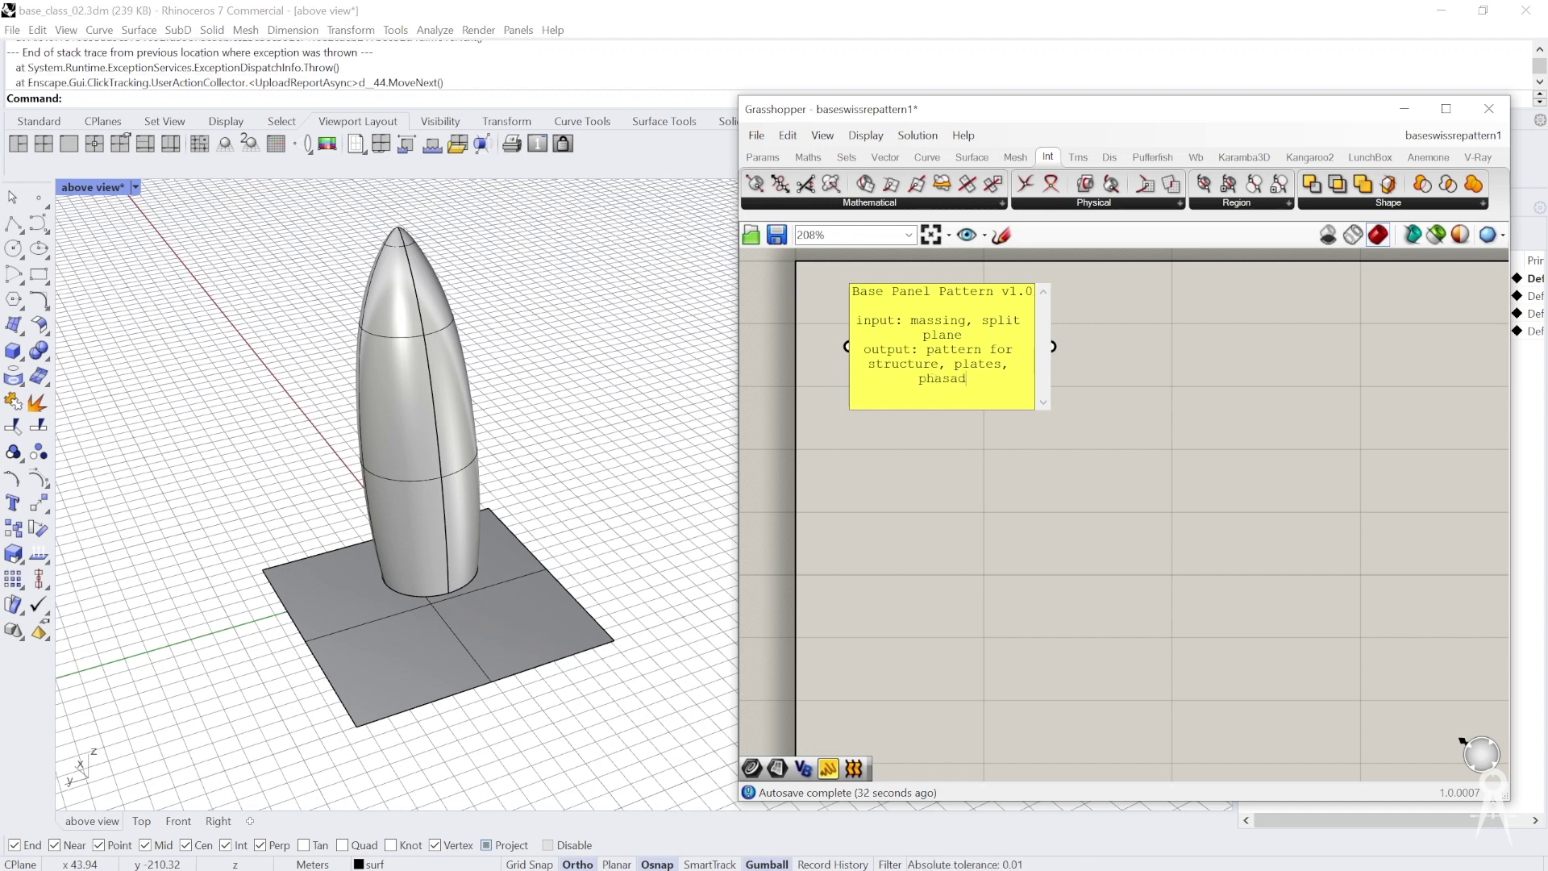
text( panle)
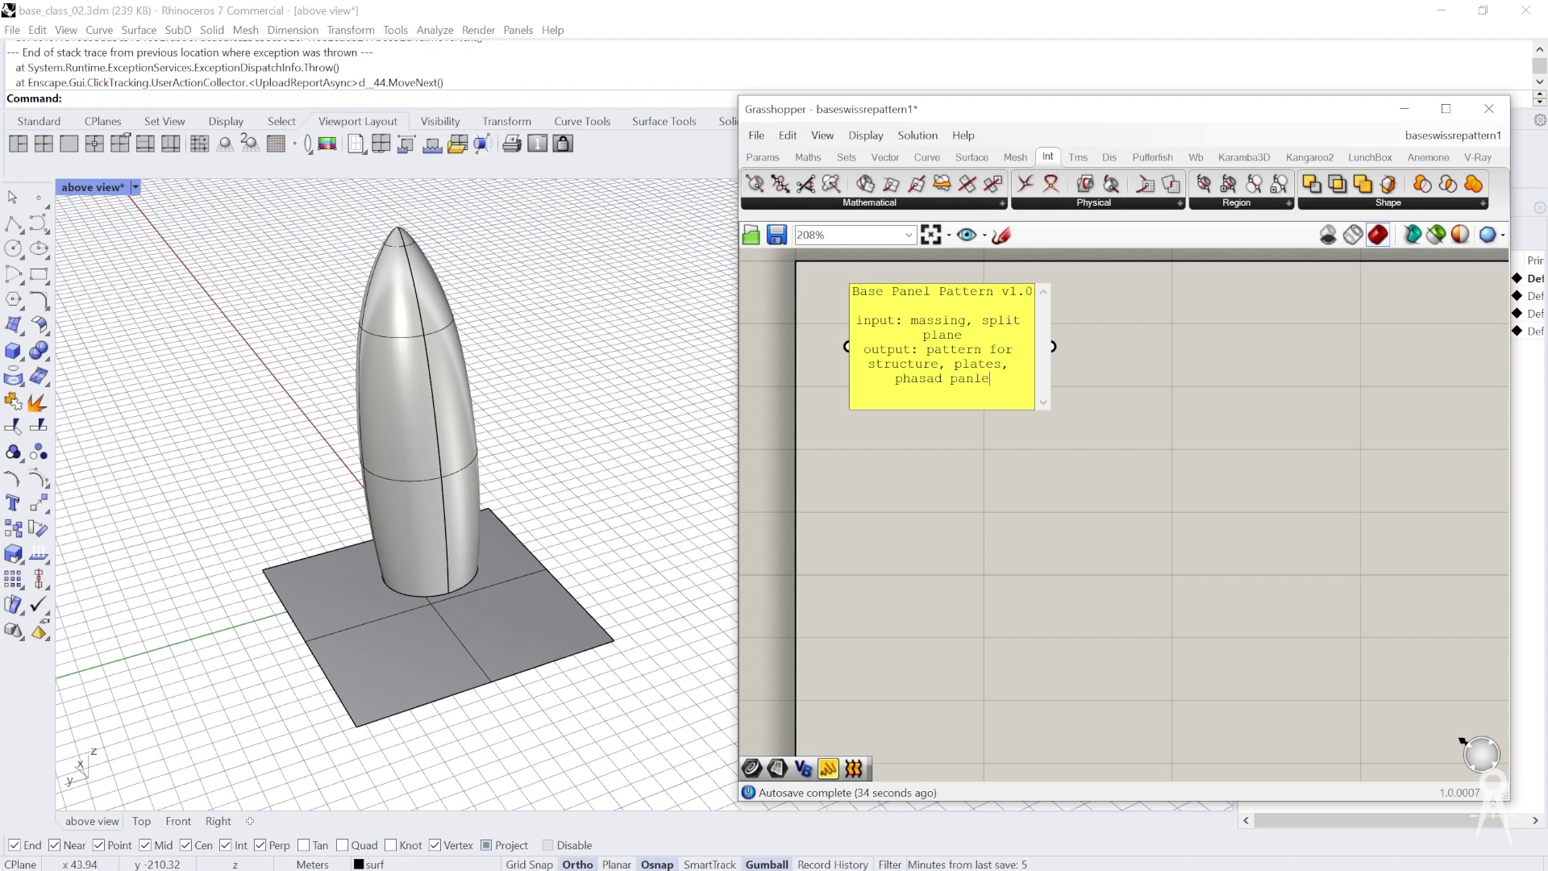
key(BackSpace)
key(BackSpace)
text(els)
click(923, 437)
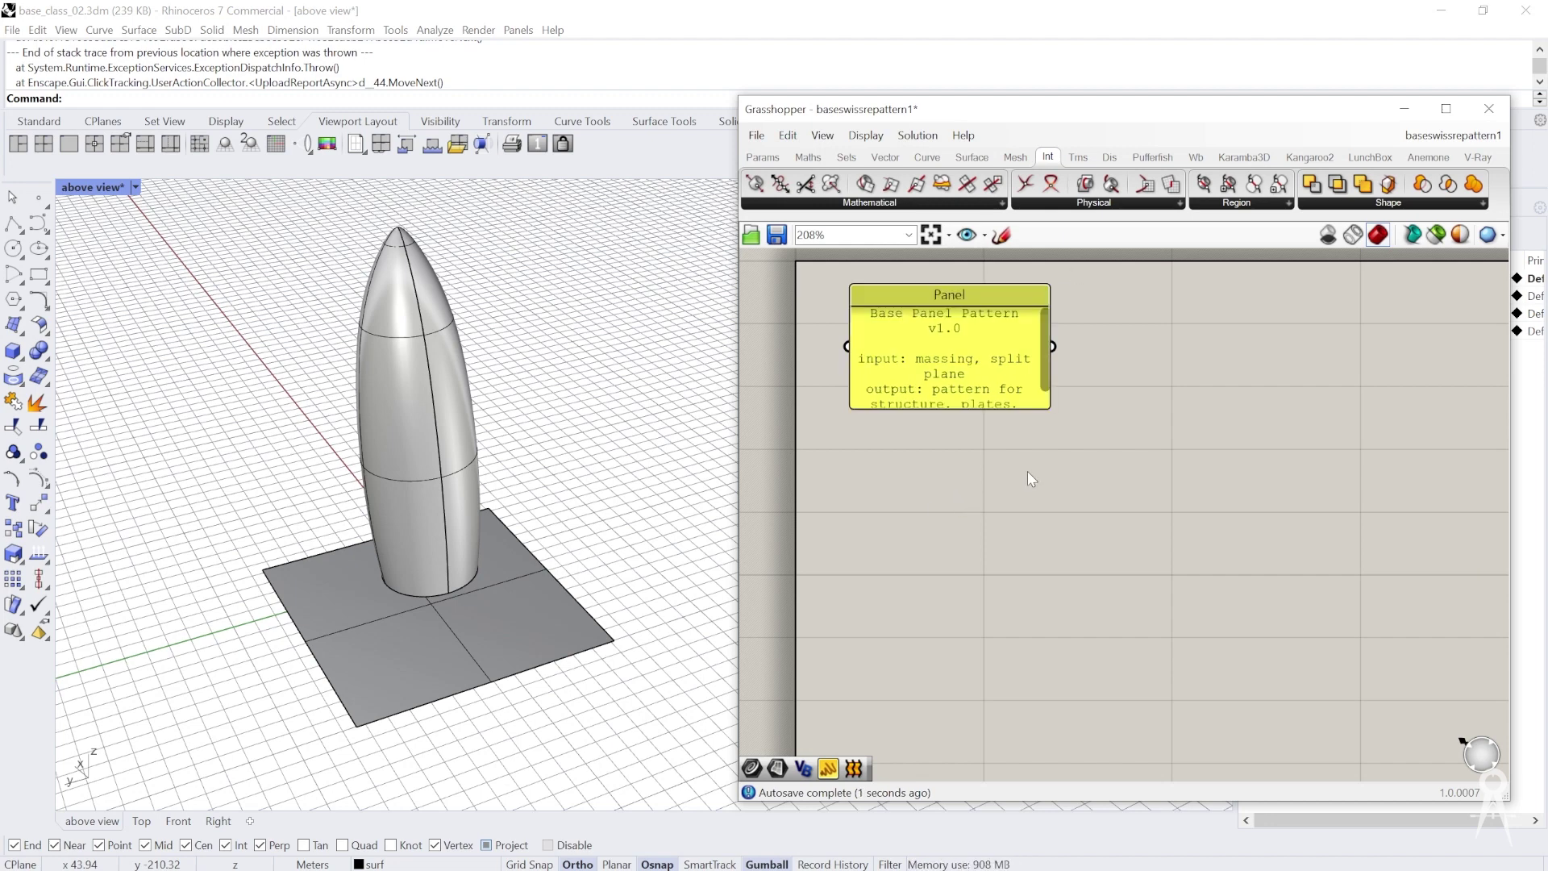
Place a Scribble label below the notes panel and set its text to "INPUT"
scroll(922, 410, down, 1)
right_drag(909, 458, 869, 470)
double_click(897, 507)
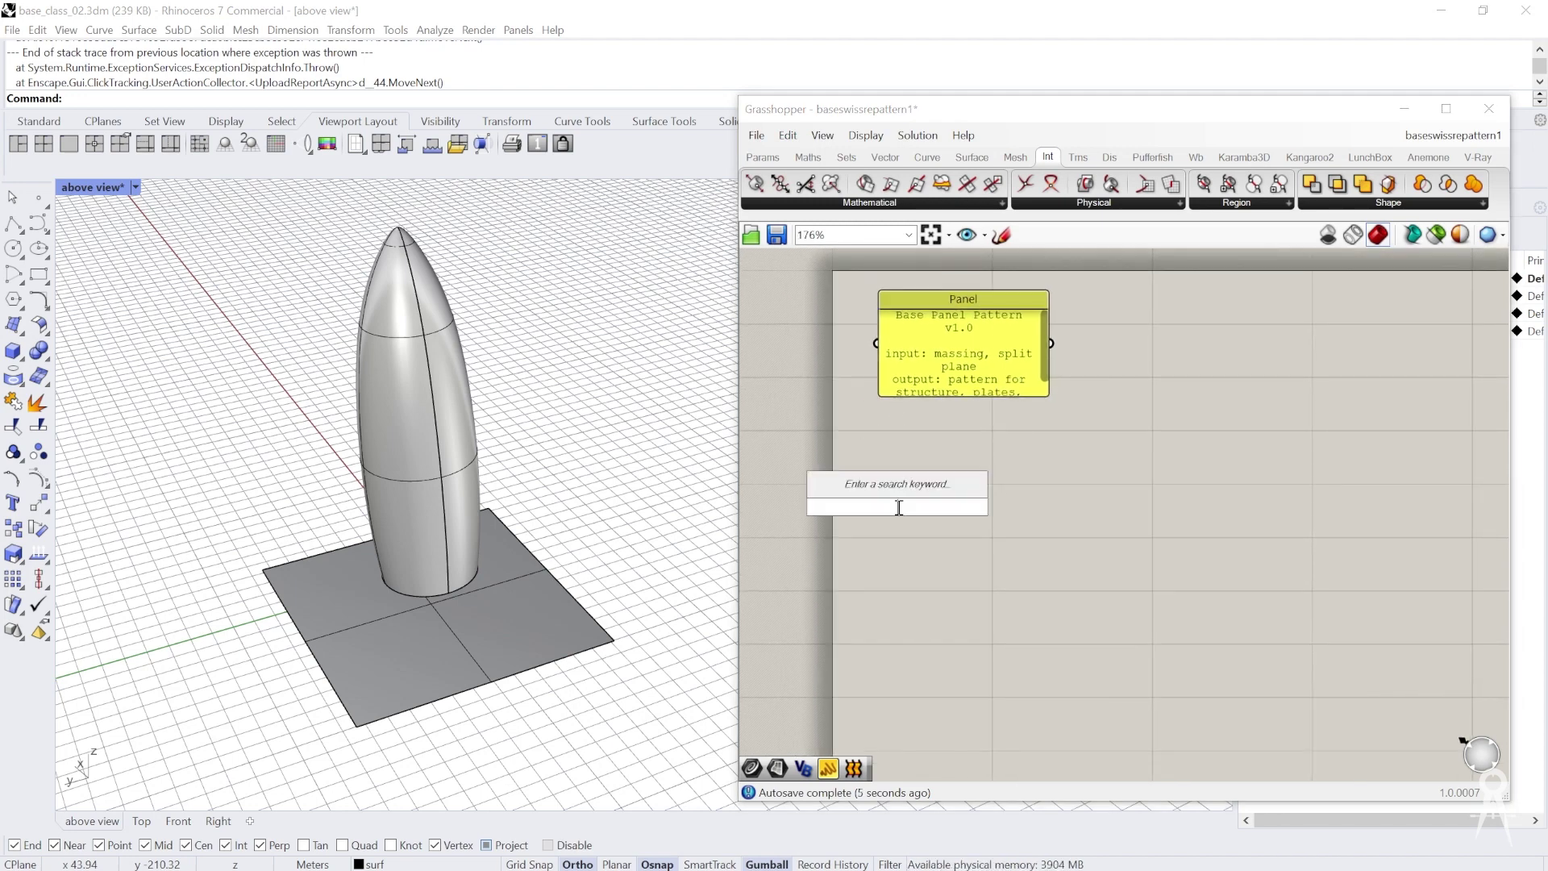
text(scri)
key(Return)
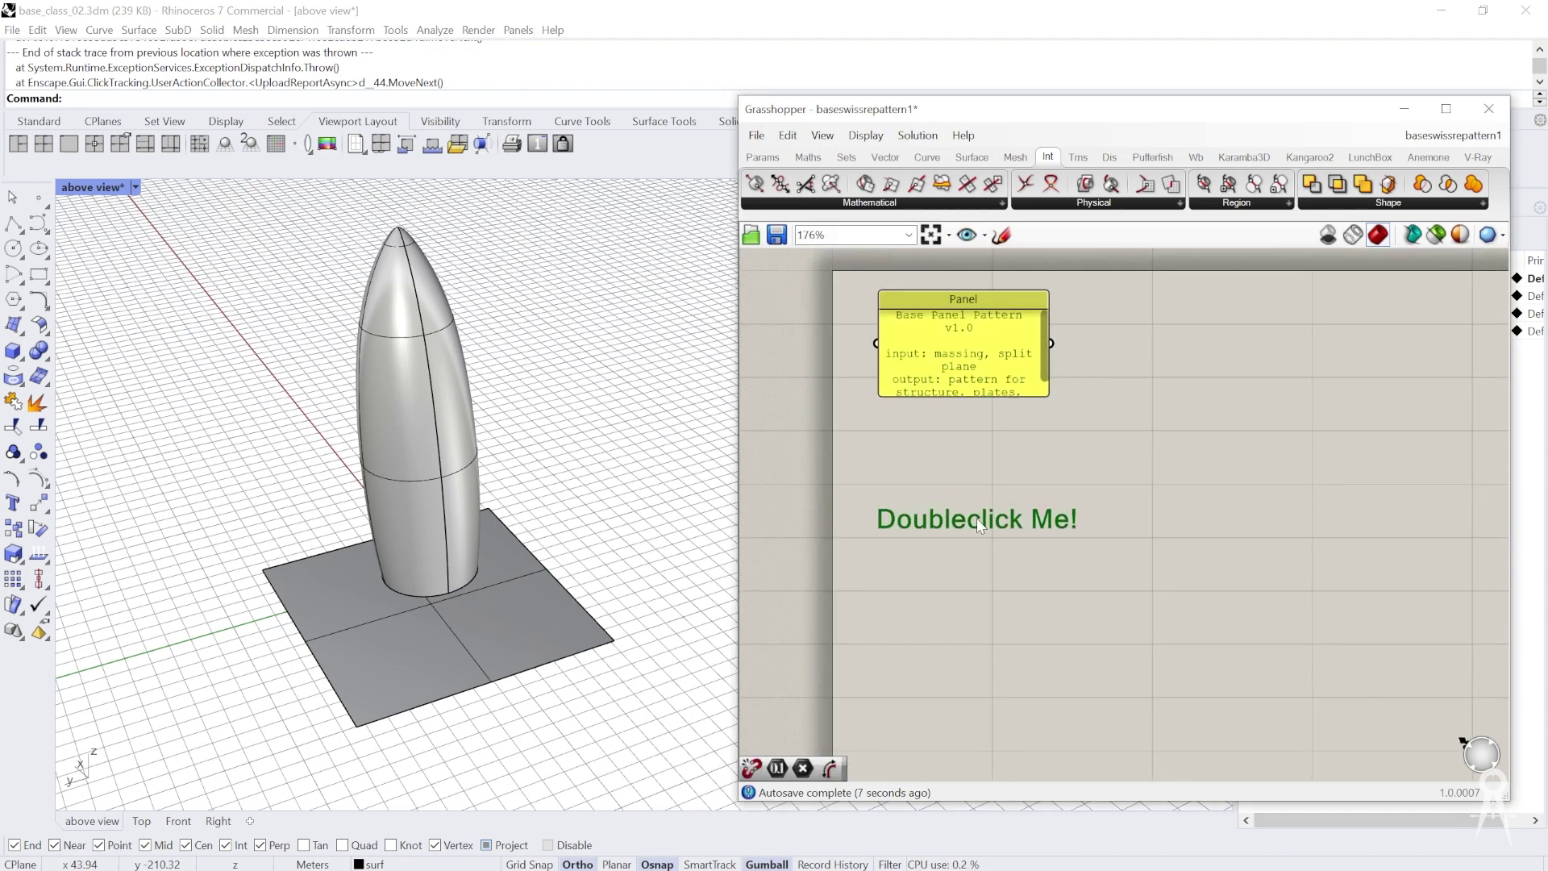
double_click(973, 518)
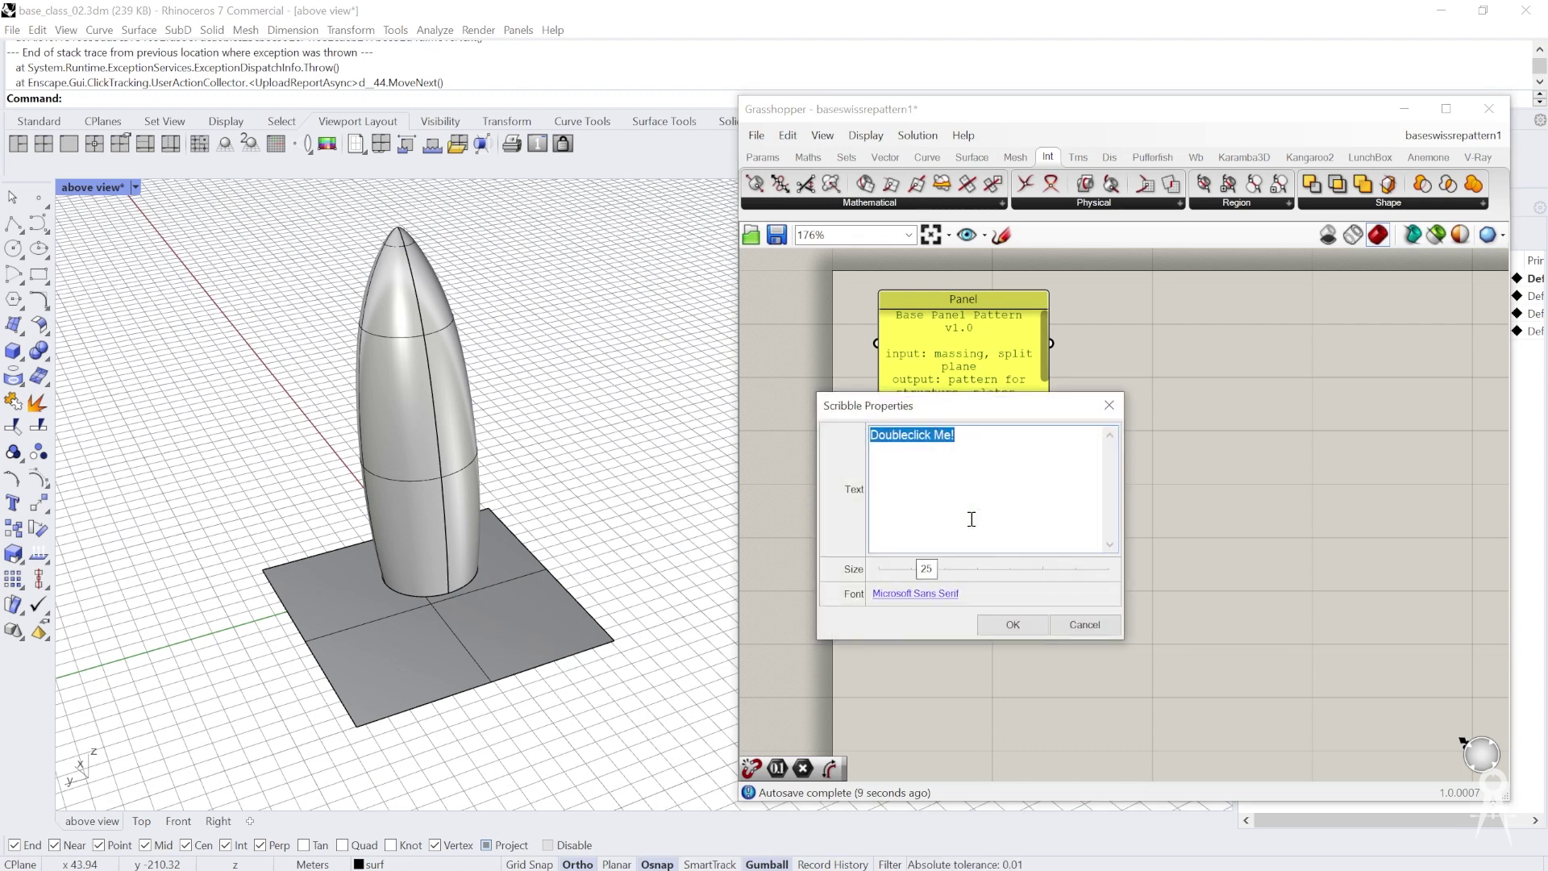
text(INPUT)
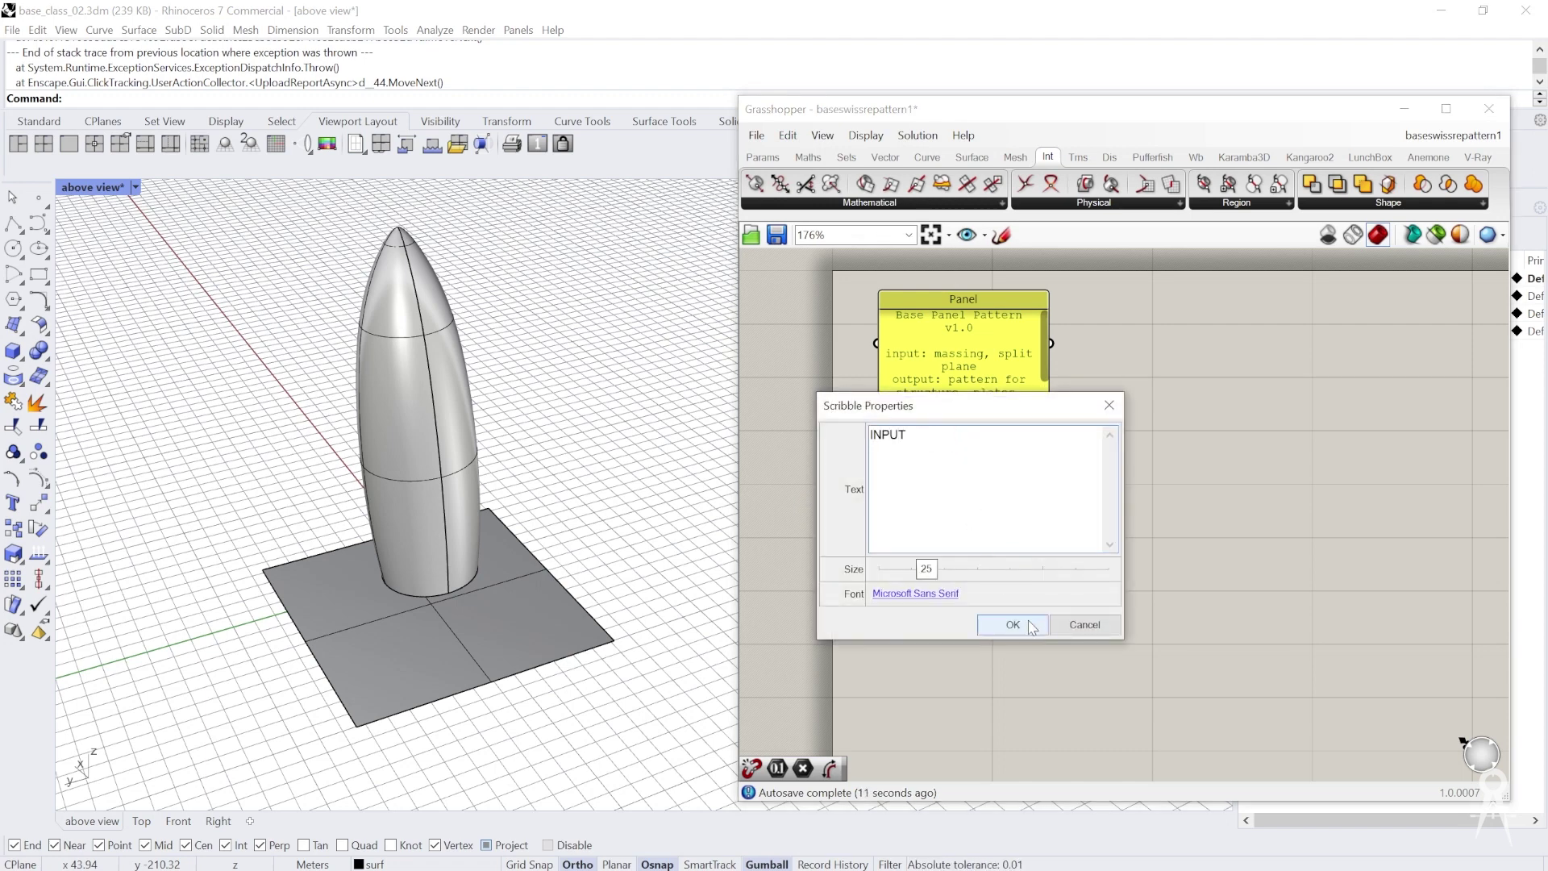
click(1013, 624)
Duplicate the INPUT label to its right and change the copy's text to "SPLITTING LEVELS"
scroll(956, 442, down, 3)
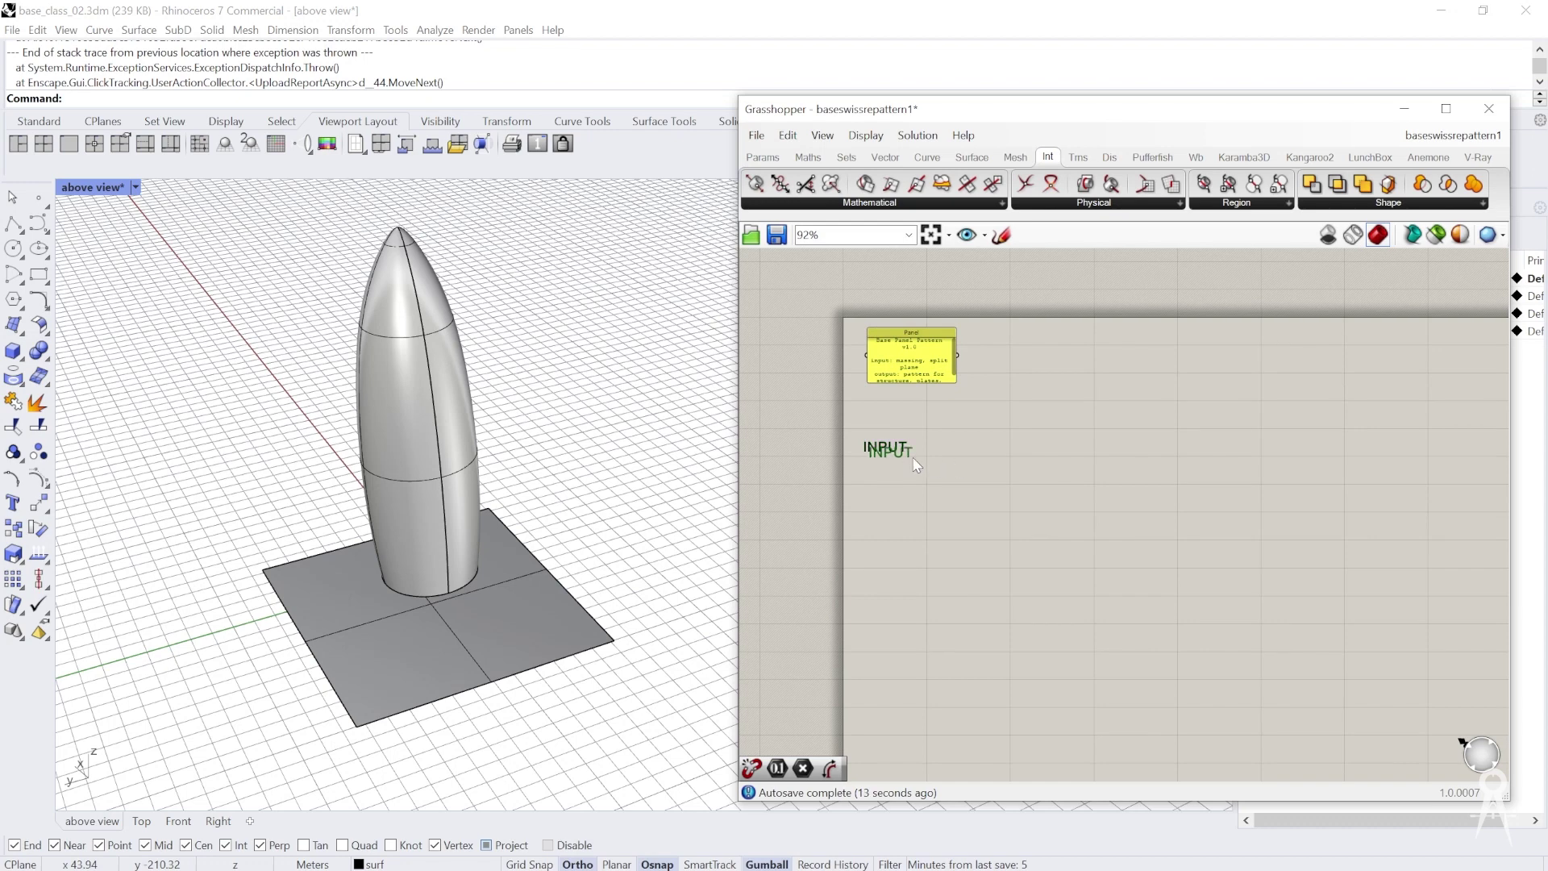
alt+drag(912, 457, 1116, 454)
double_click(1135, 452)
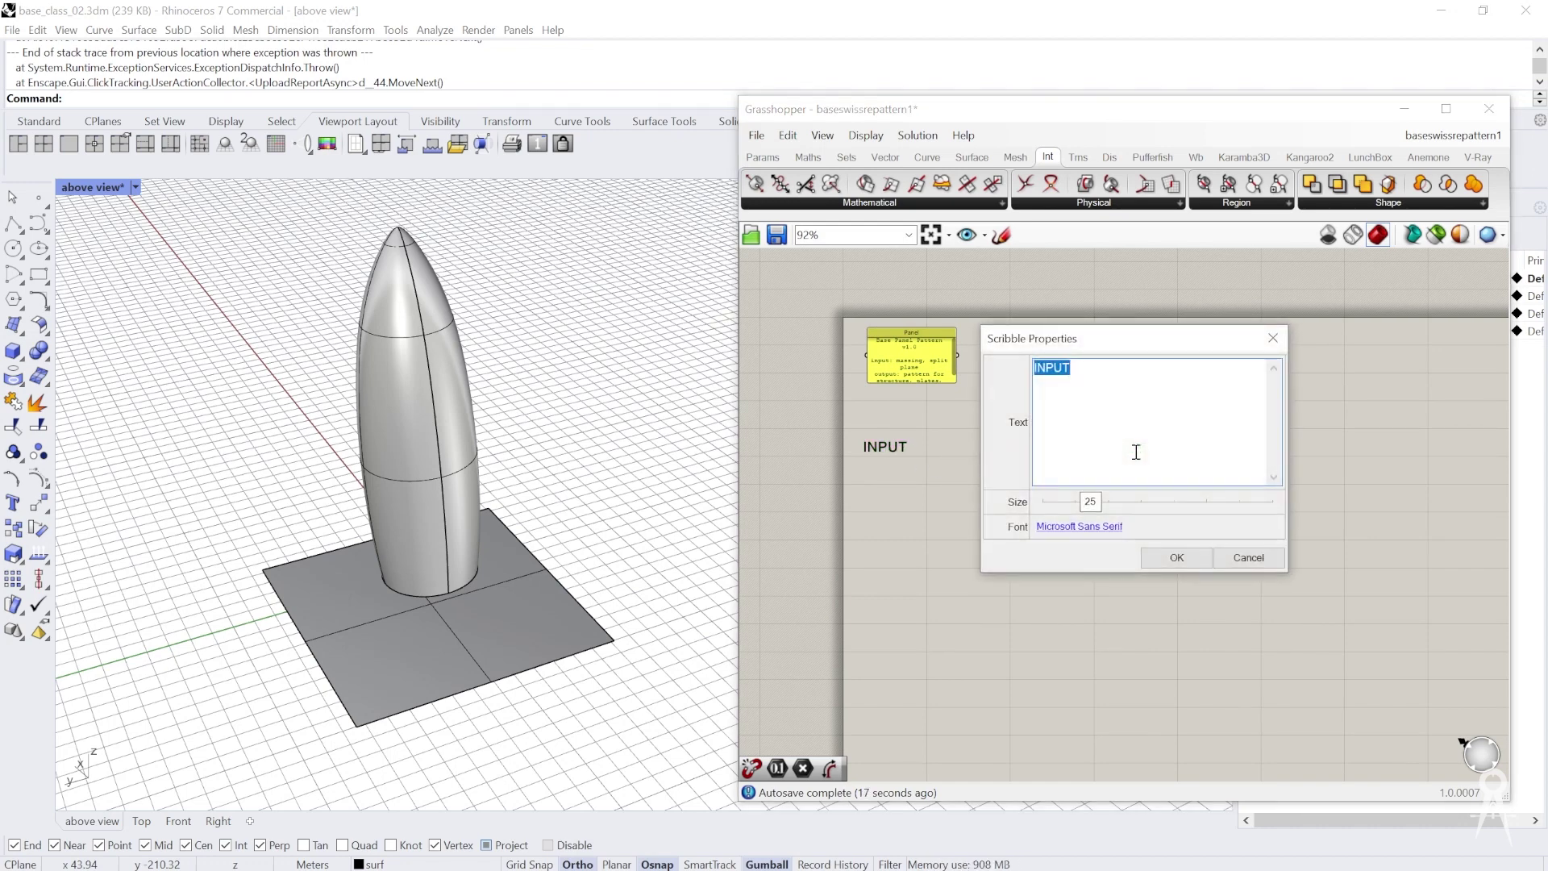
text(SP)
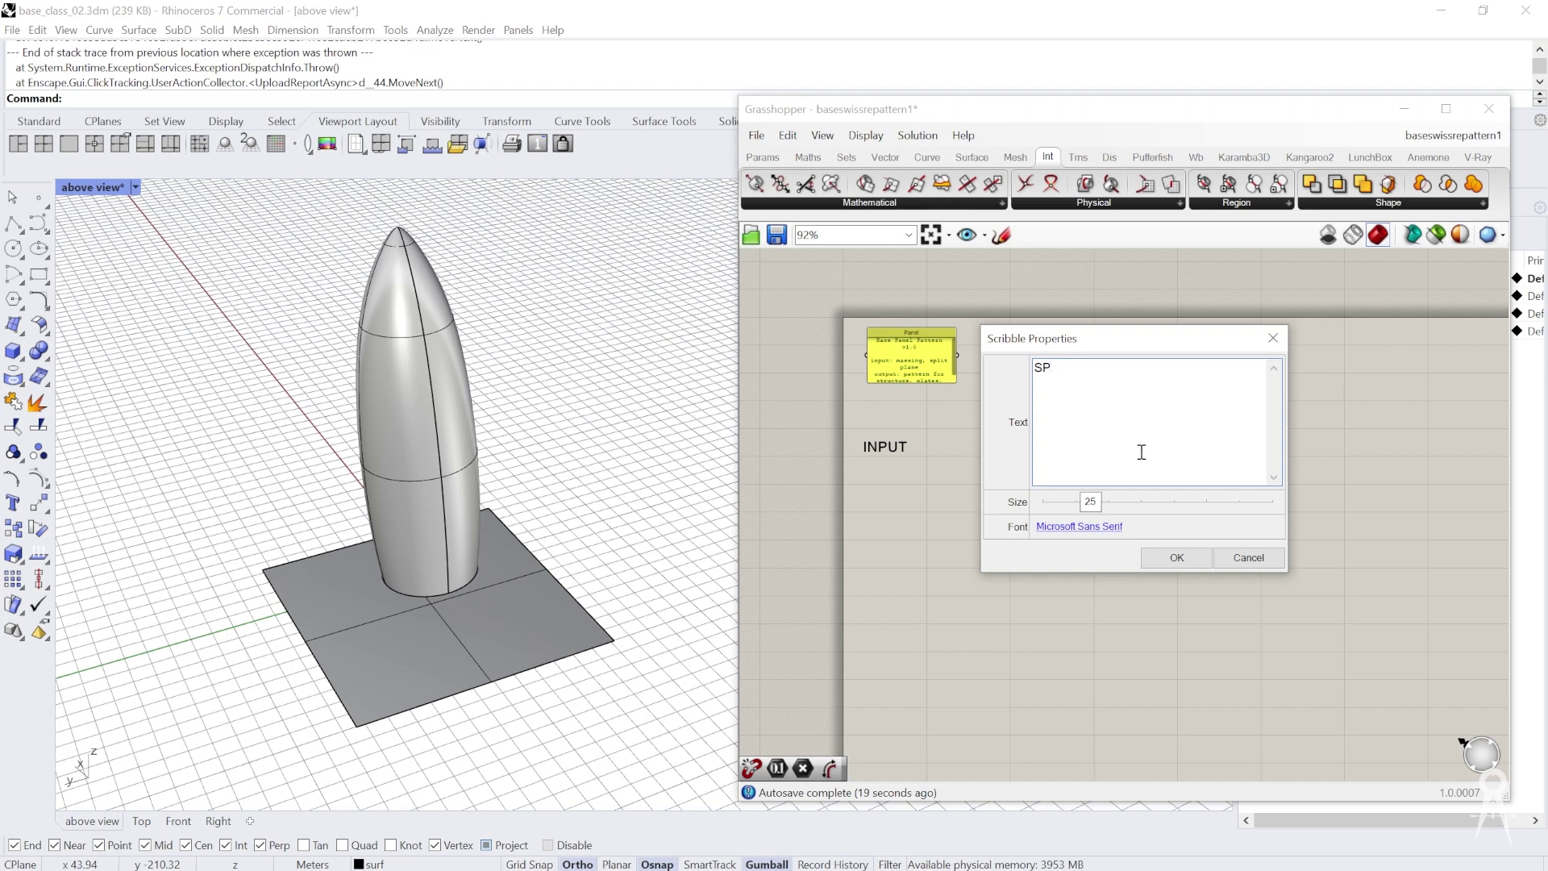
text(LLITTING LEVEL)
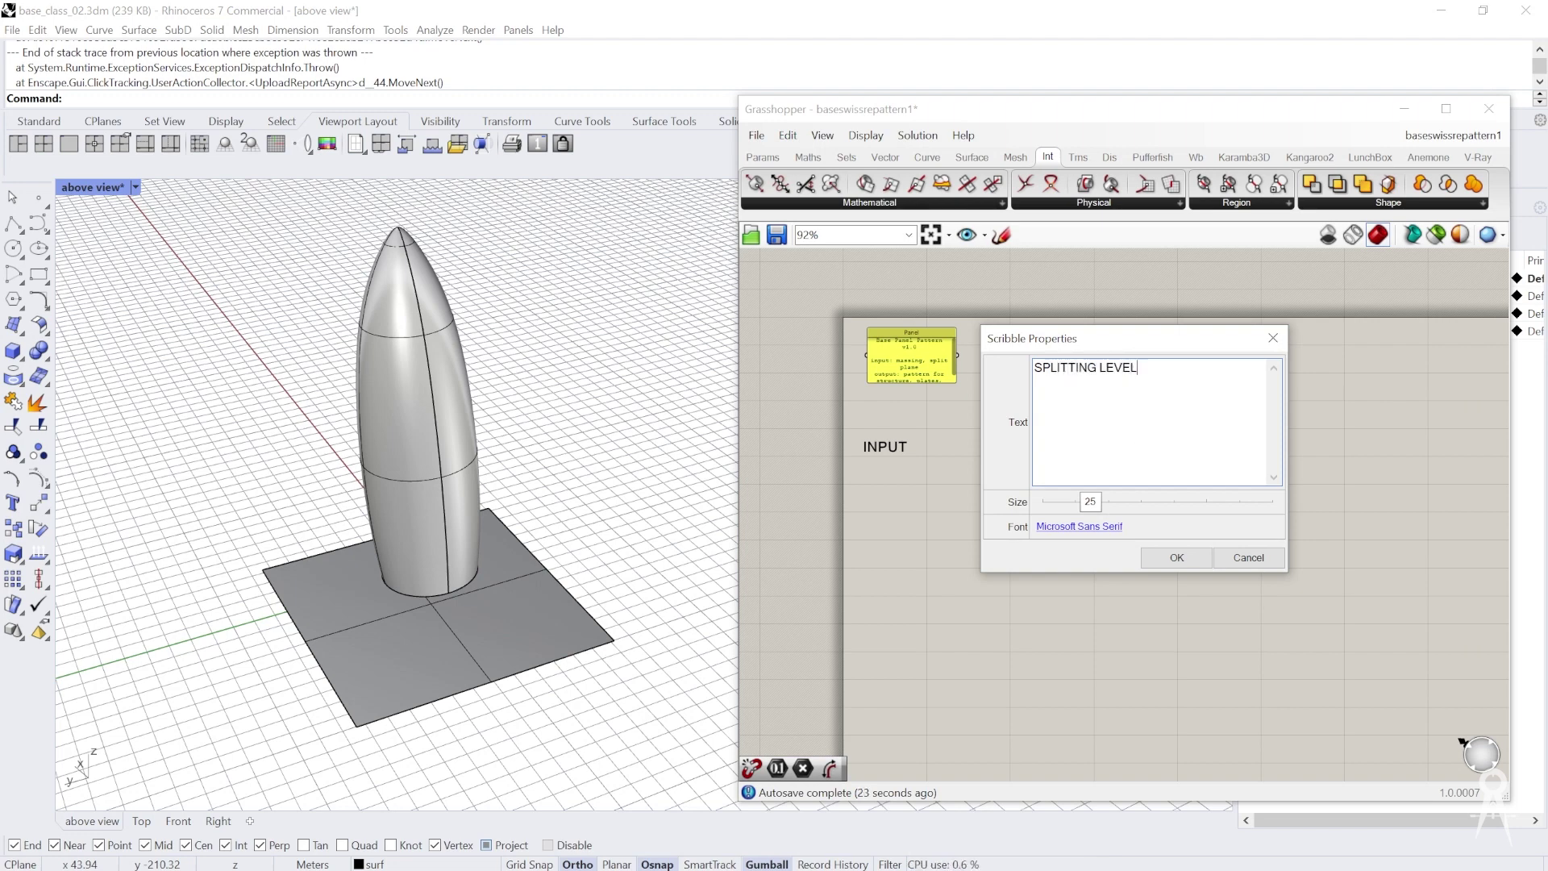
text(S)
click(1178, 557)
Duplicate the SPLITTING LEVELS label to its right and change the copy's text to "STRUCTURAL PATTERN"
right_drag(1146, 450, 995, 414)
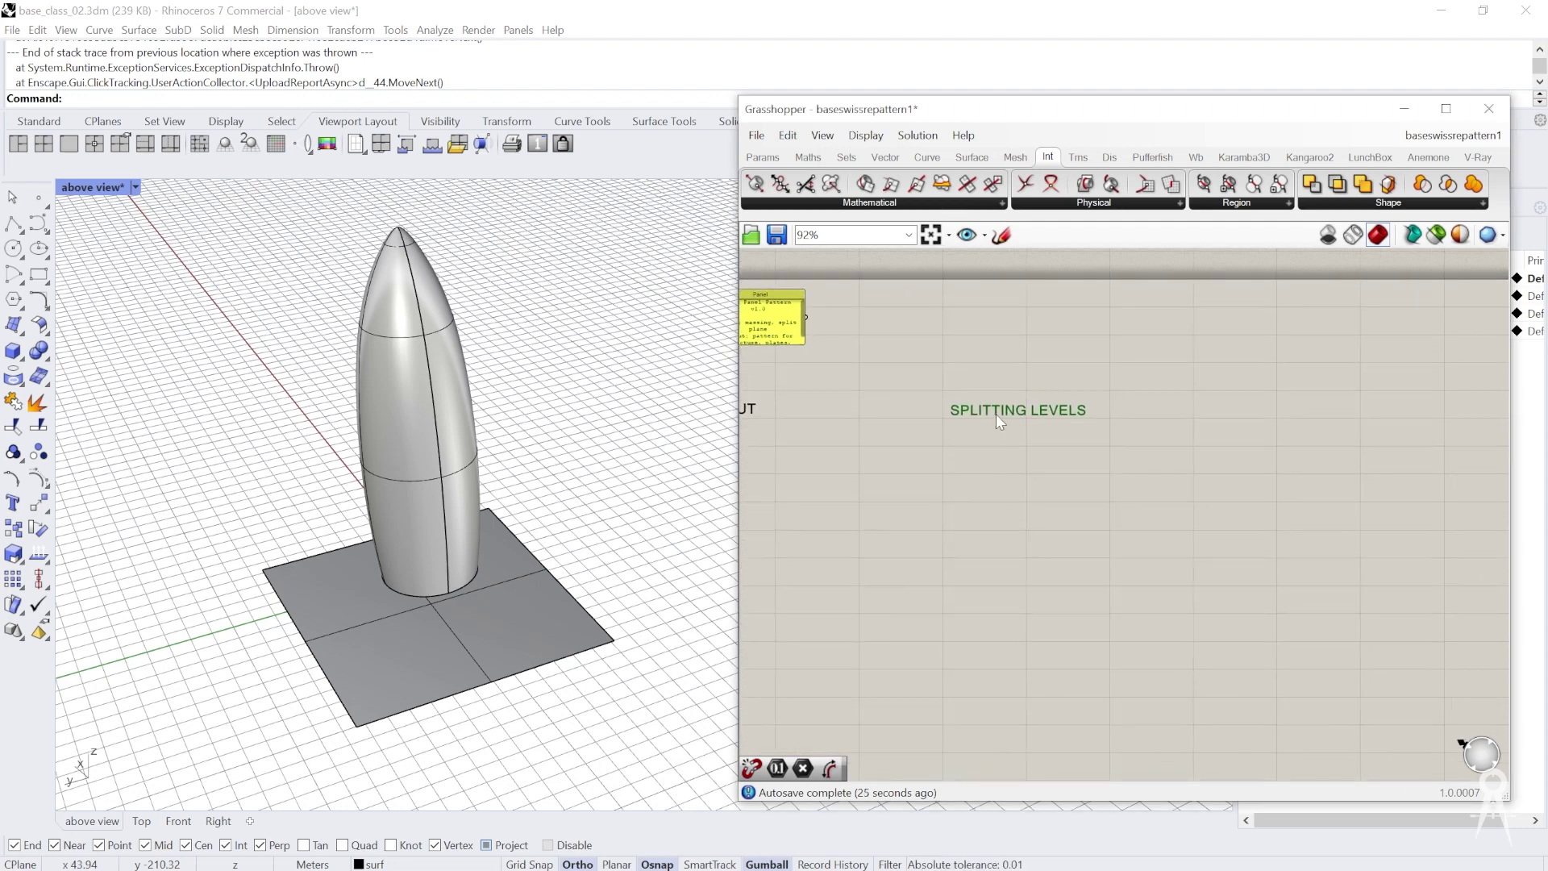
mouse_move(998, 417)
alt+mouse_down()
mouse_move(1018, 433)
mouse_move(1313, 405)
alt+mouse_up()
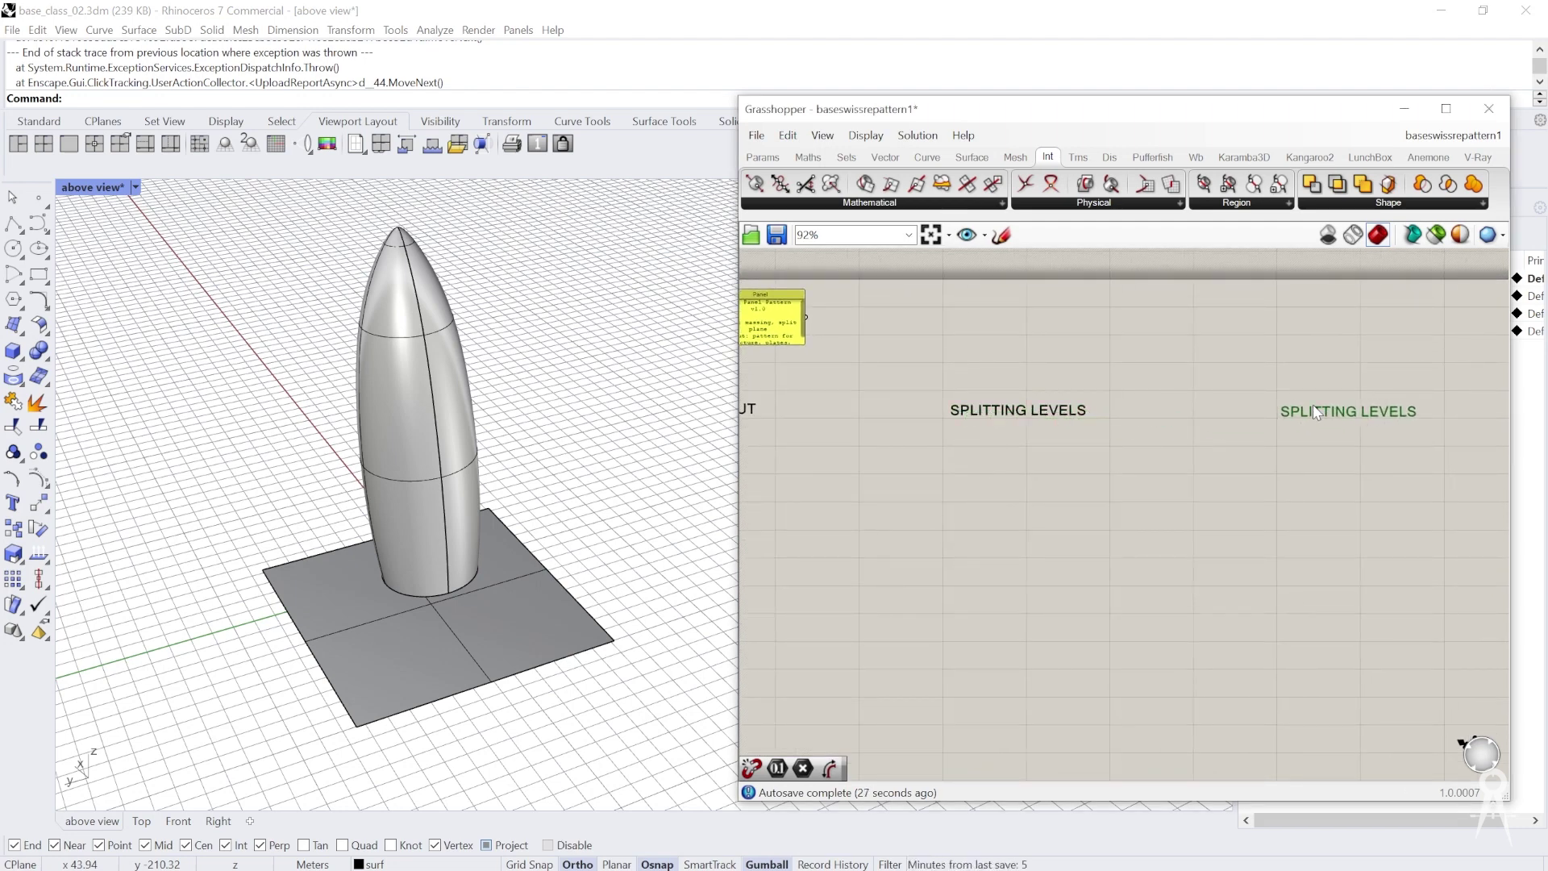
double_click(1313, 404)
text(STRUC)
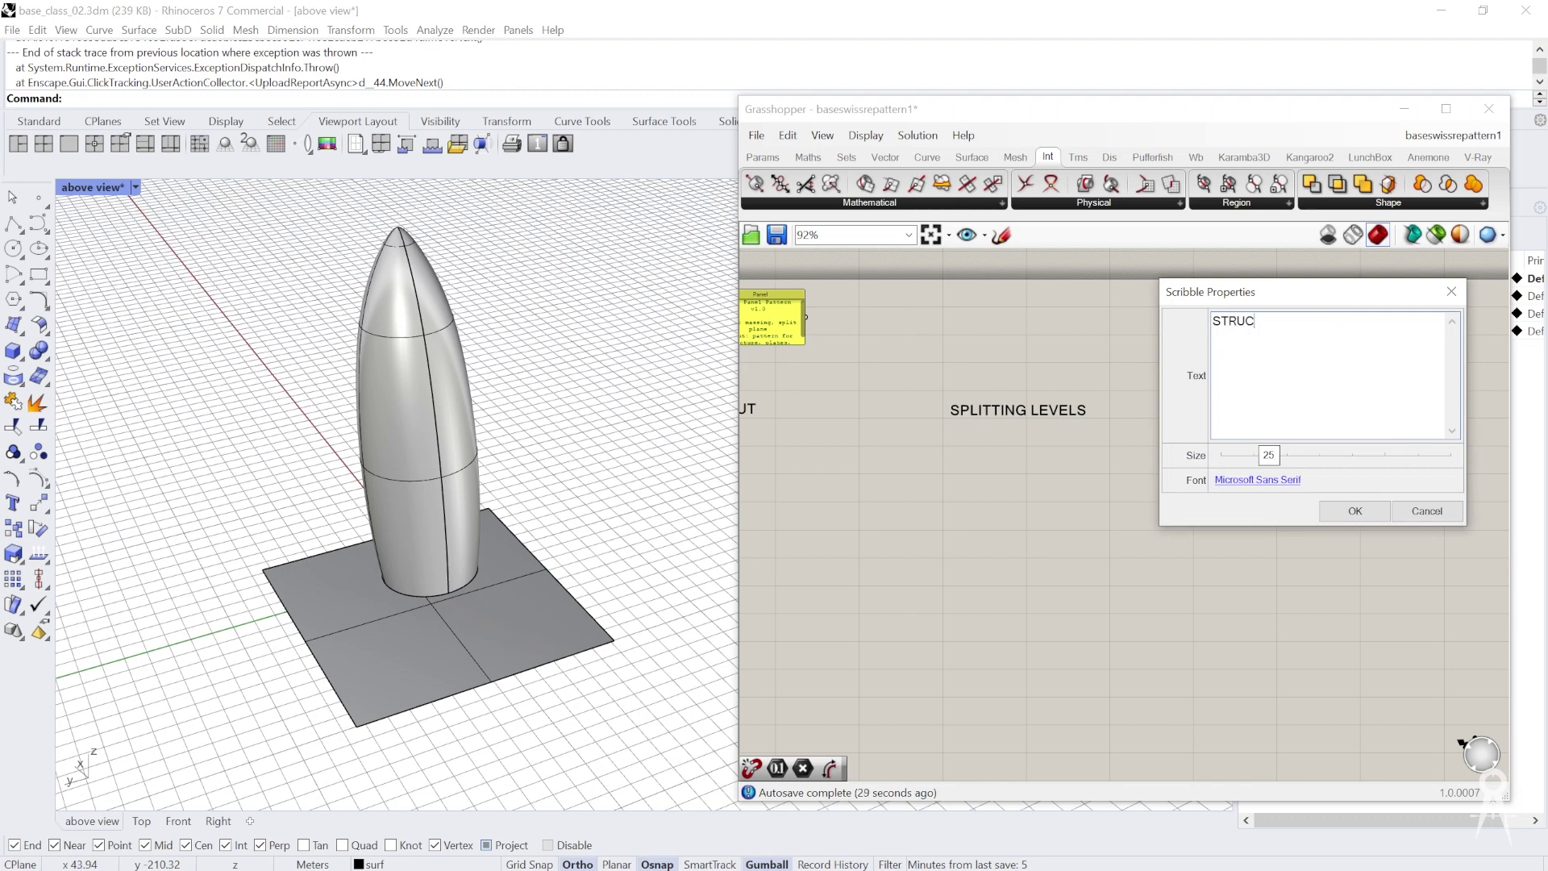
text(TURAL PATTER)
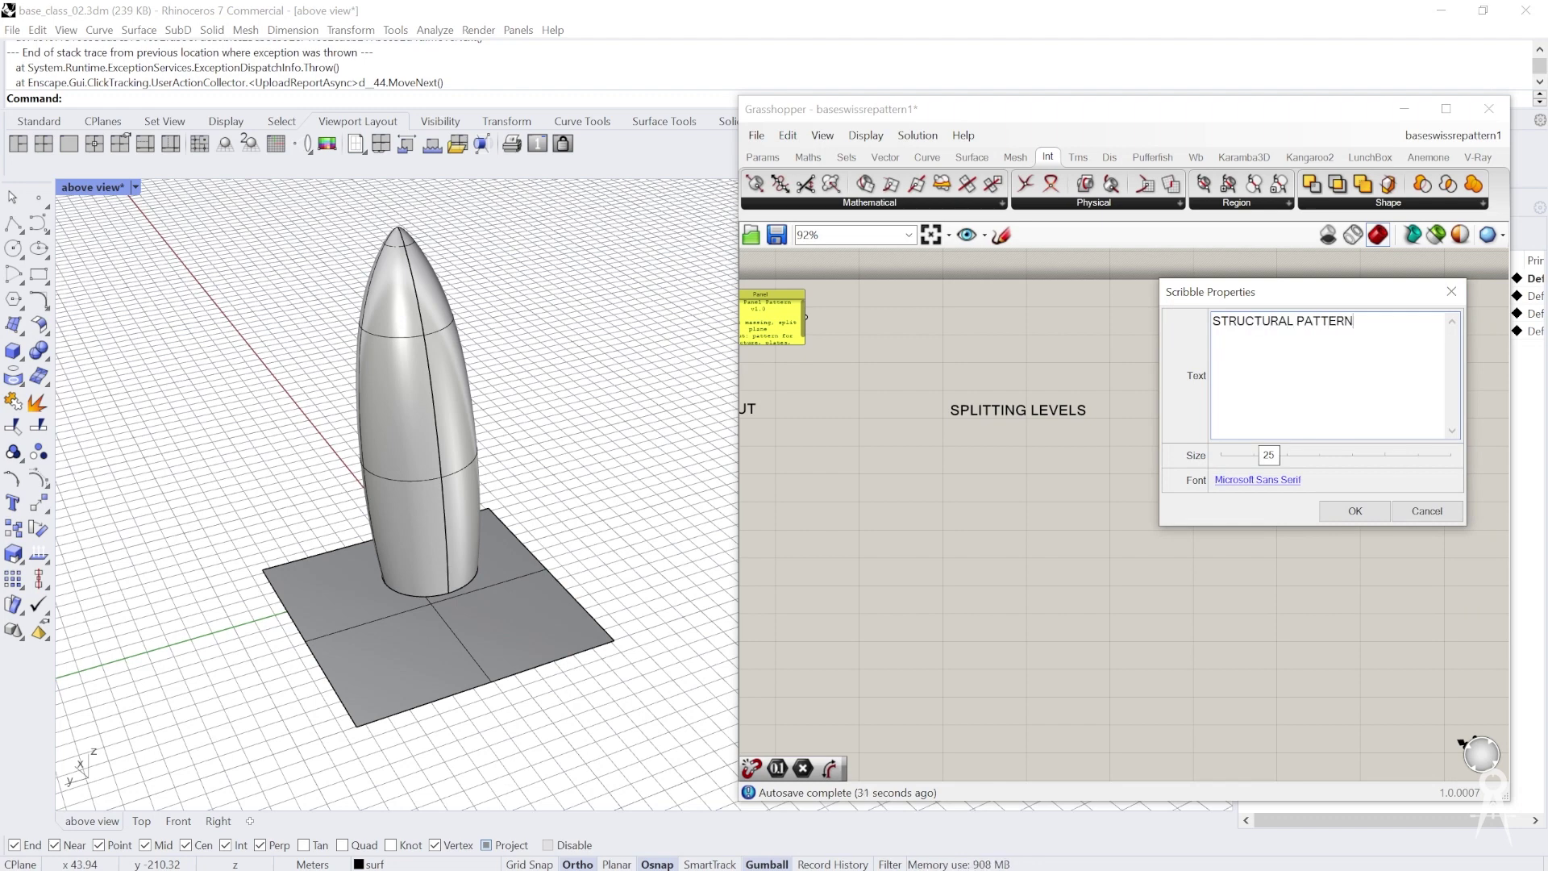
text(N)
click(1354, 510)
Add a Brep parameter directly below the INPUT label
scroll(1226, 493, down, 1)
scroll(965, 422, up, 3)
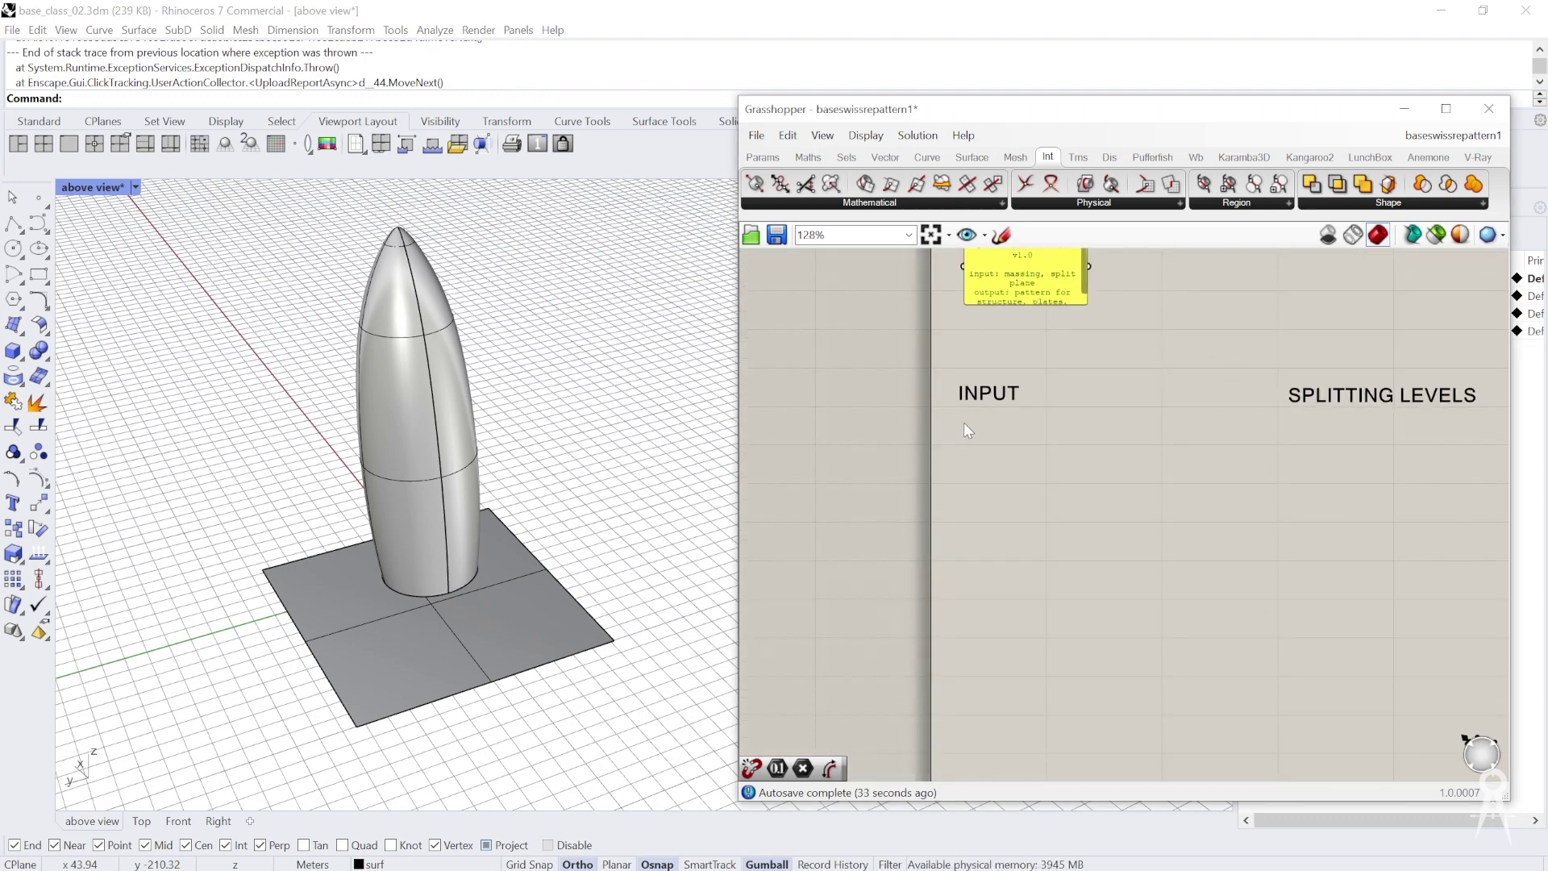
double_click(964, 447)
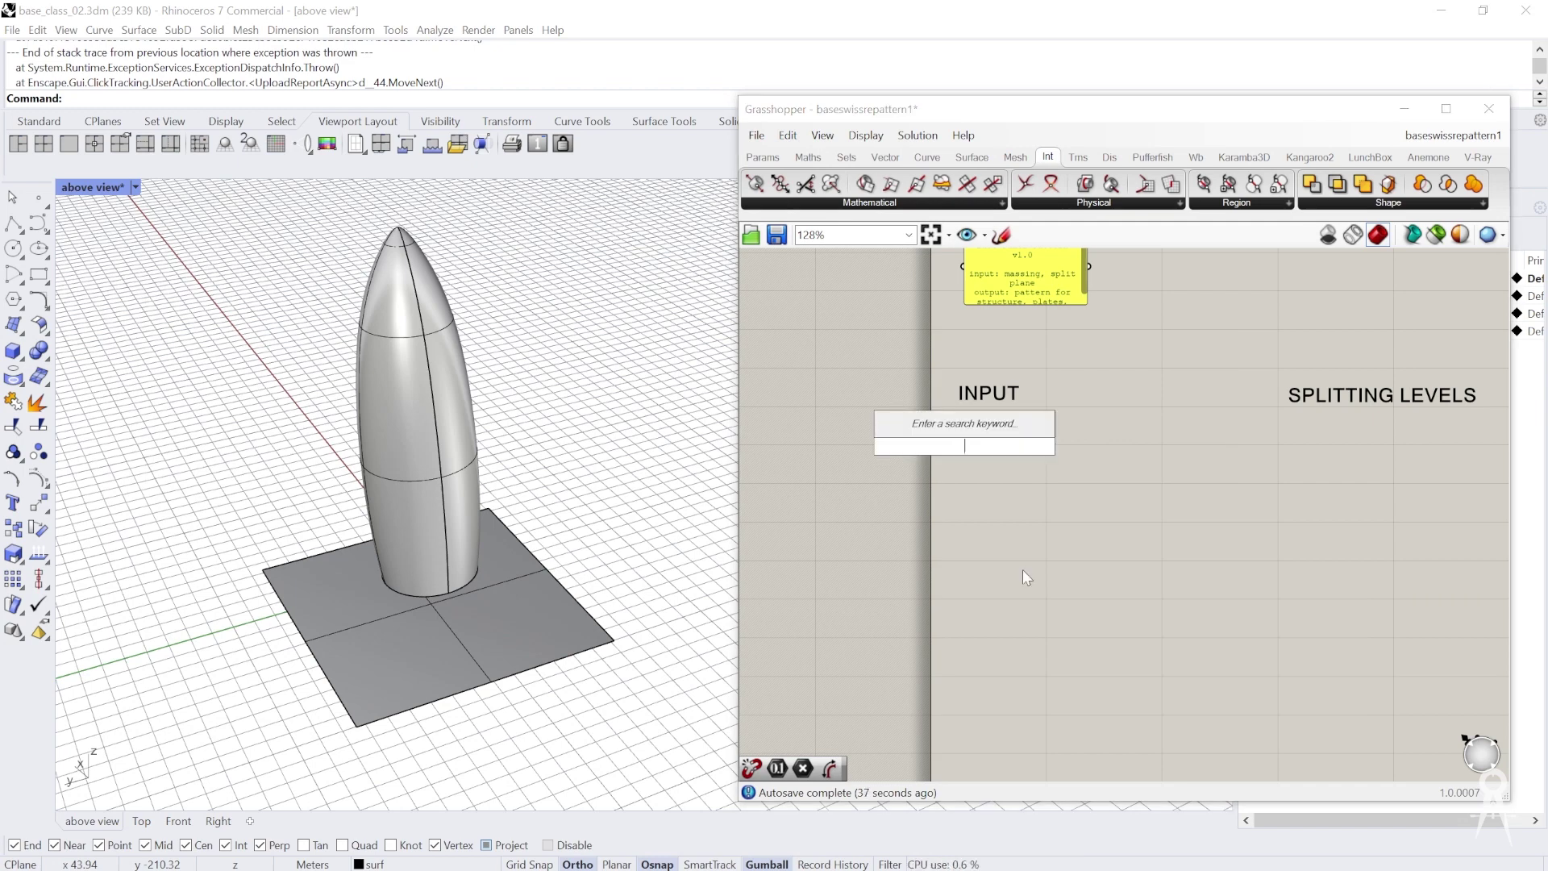
text(bre)
key(Up)
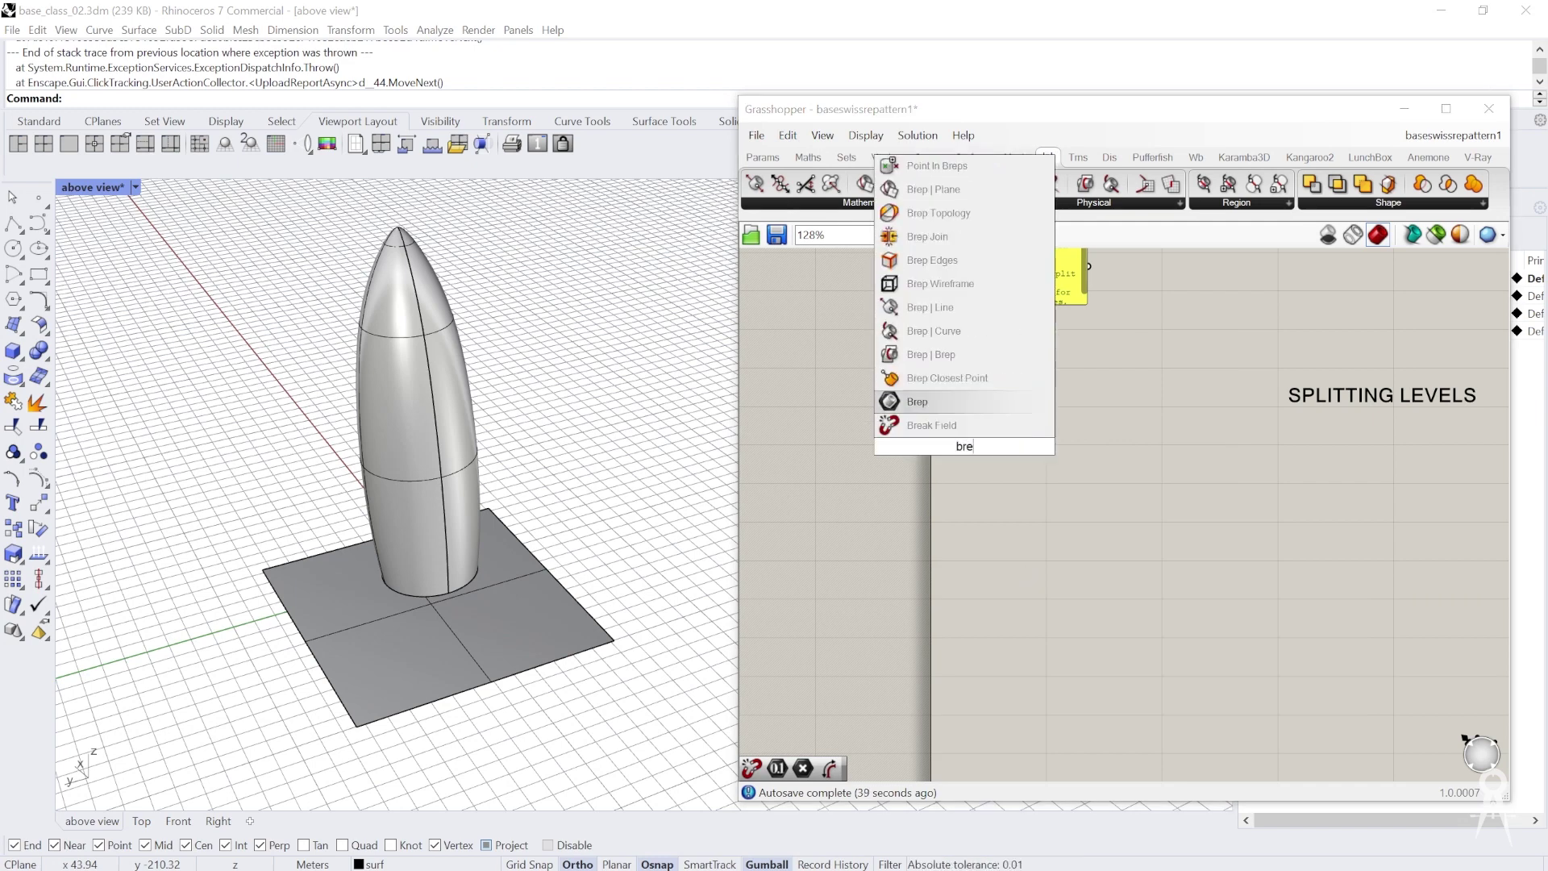
click(918, 400)
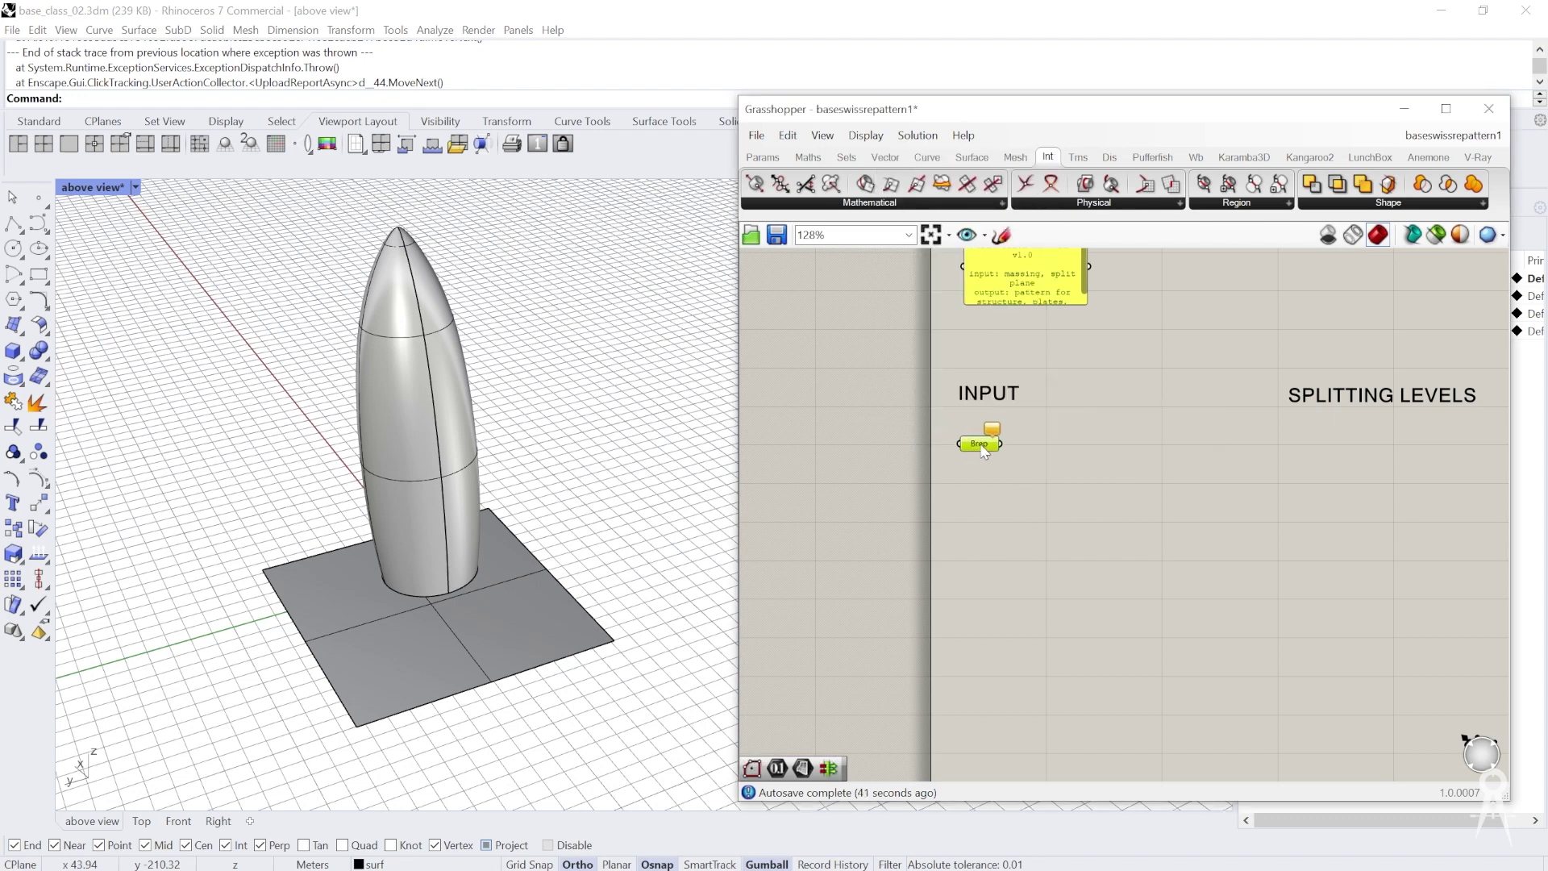
Rename the Brep parameter under the INPUT label as "Massing"
scroll(984, 438, up, 3)
scroll(984, 437, up, 1)
right_click(984, 437)
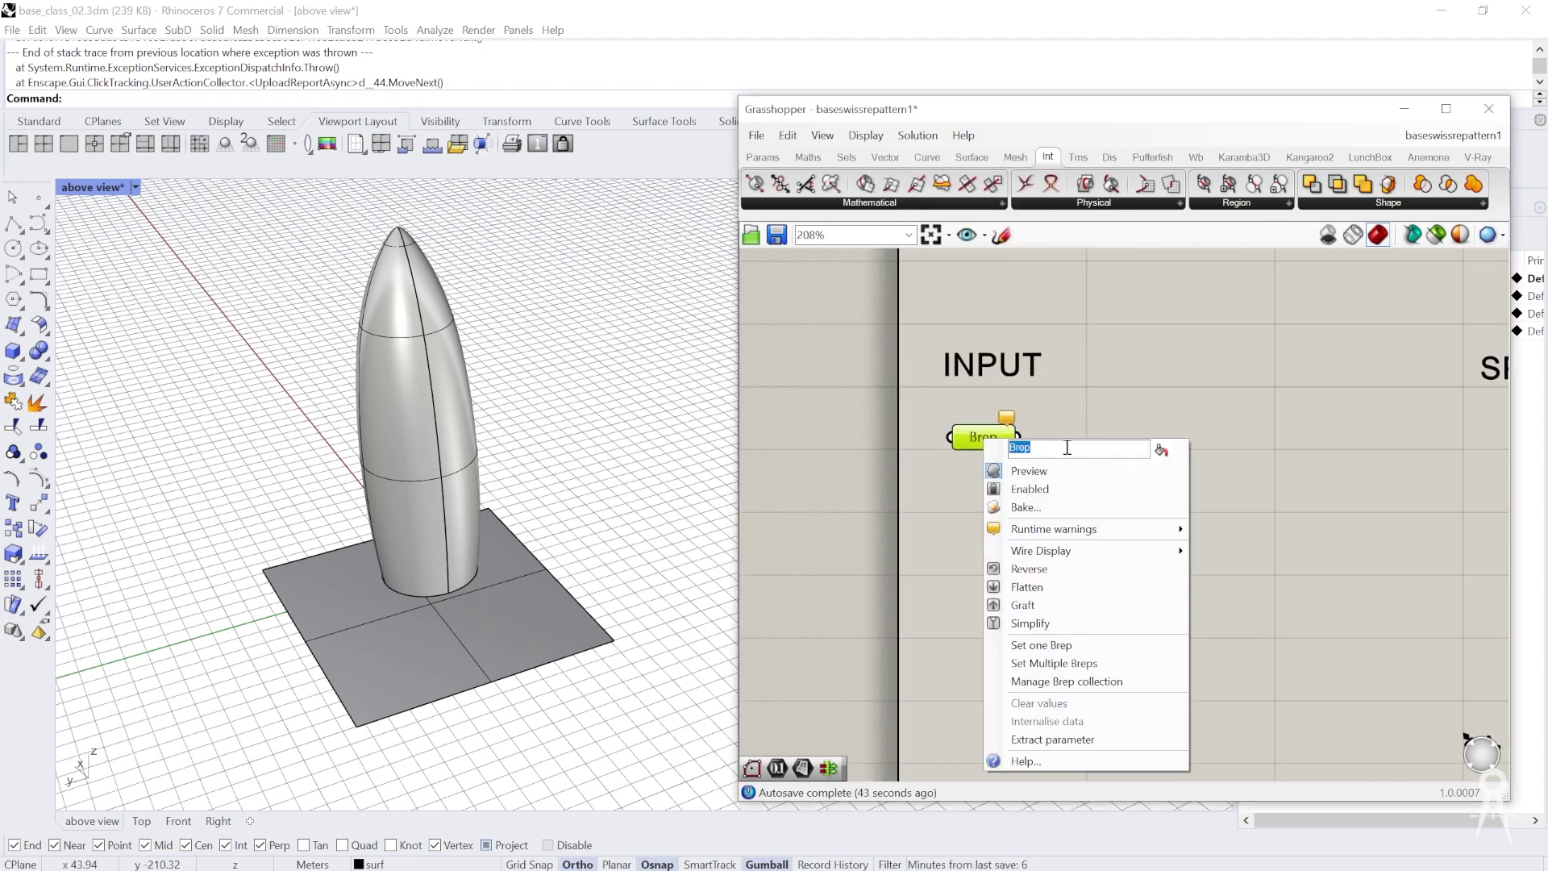
text(ass)
text(M)
key(End)
text(g)
key(Return)
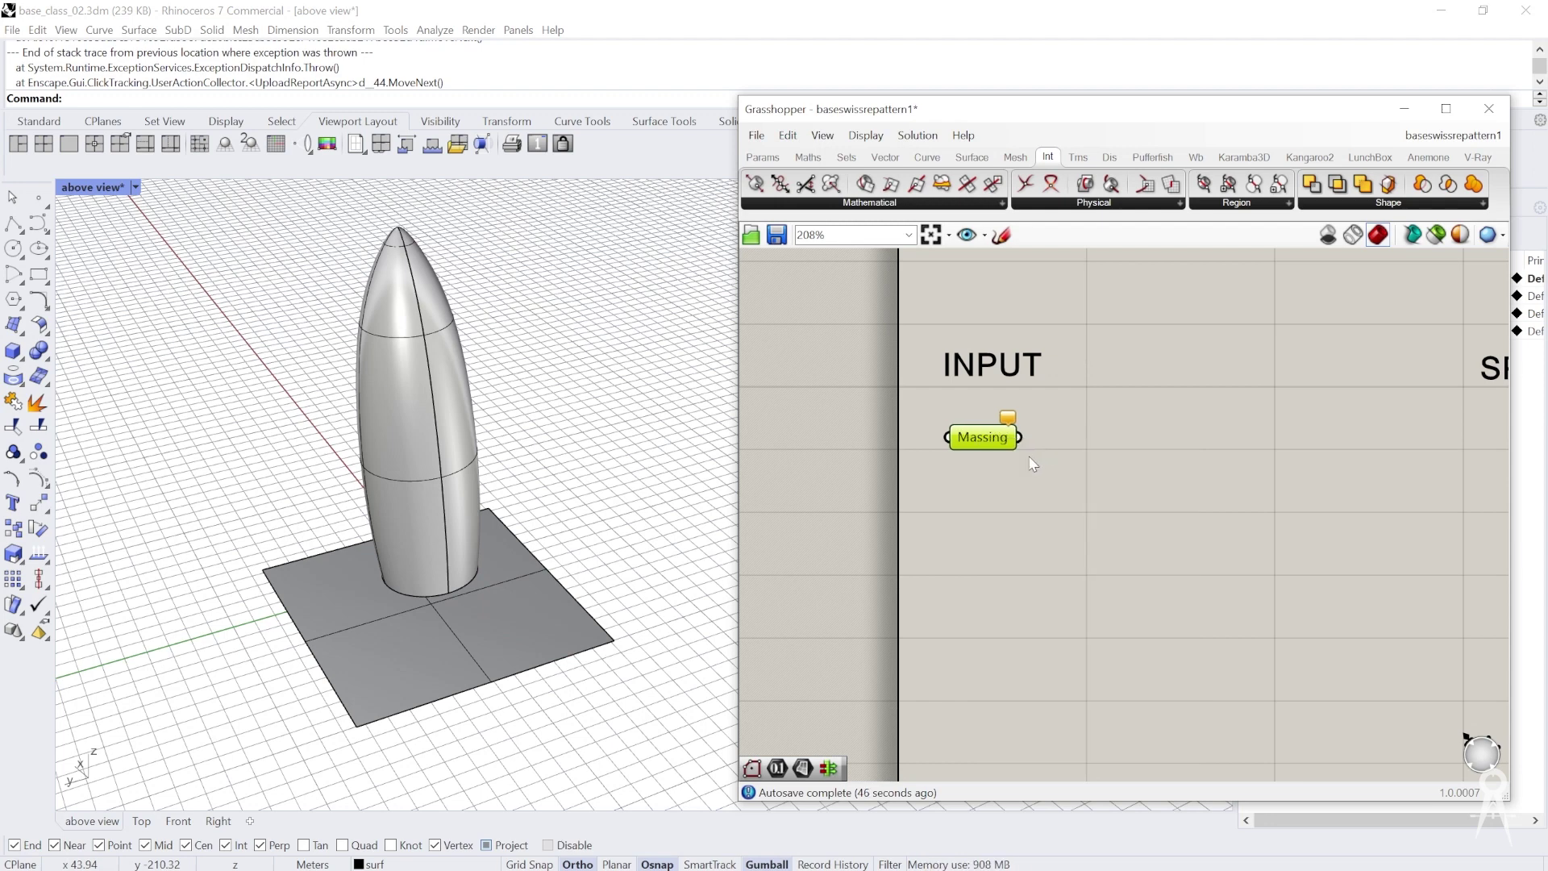
Add a second Brep parameter below Massing and rename it as "splitting"
double_click(974, 474)
text(brep)
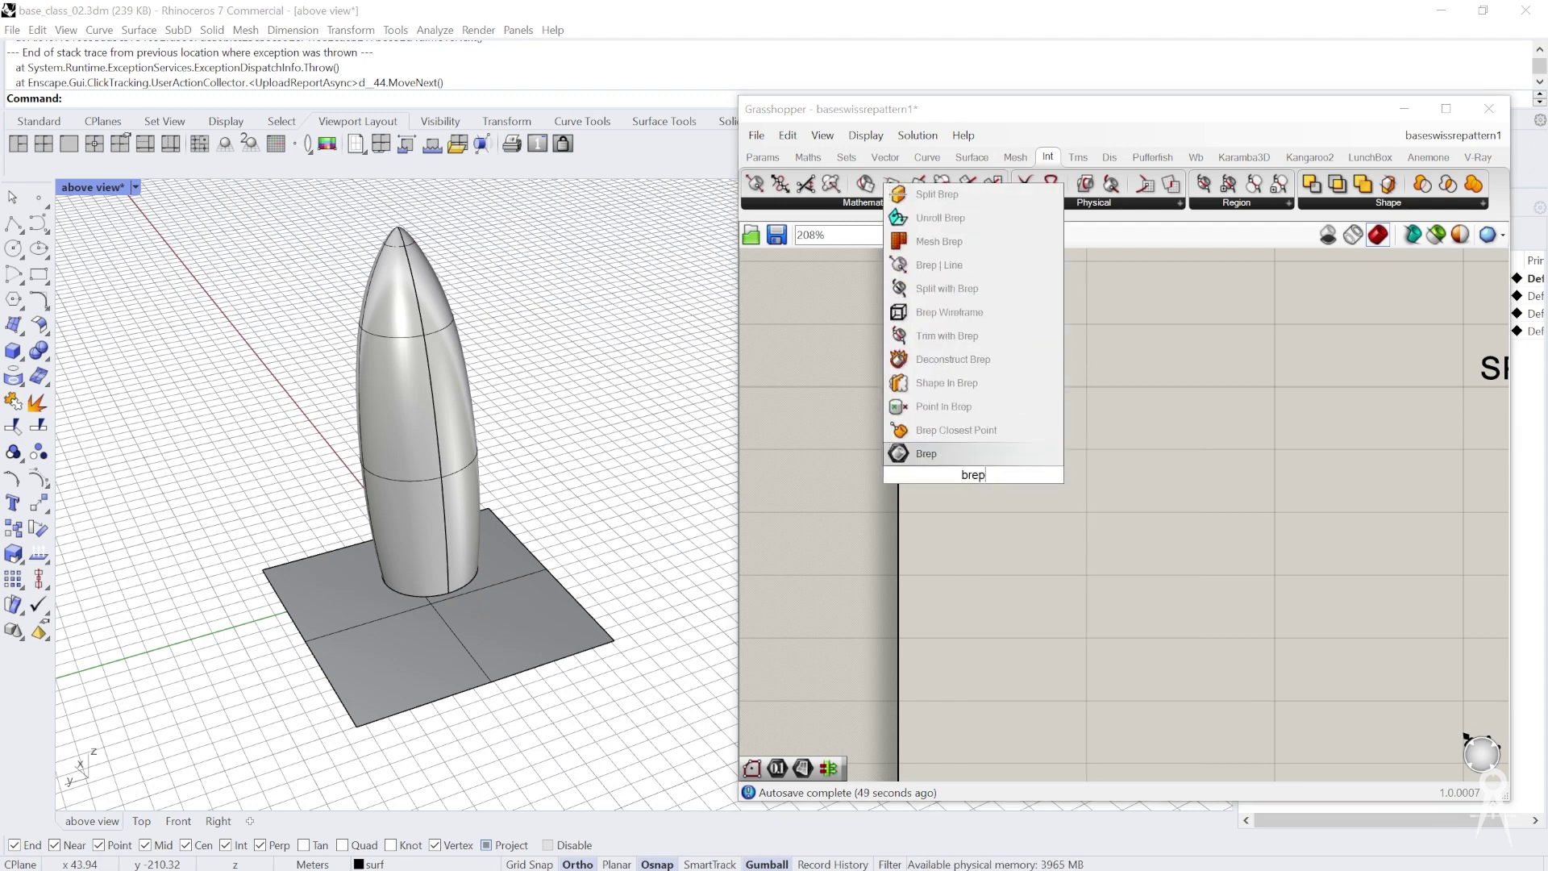
key(Return)
drag(974, 473, 992, 492)
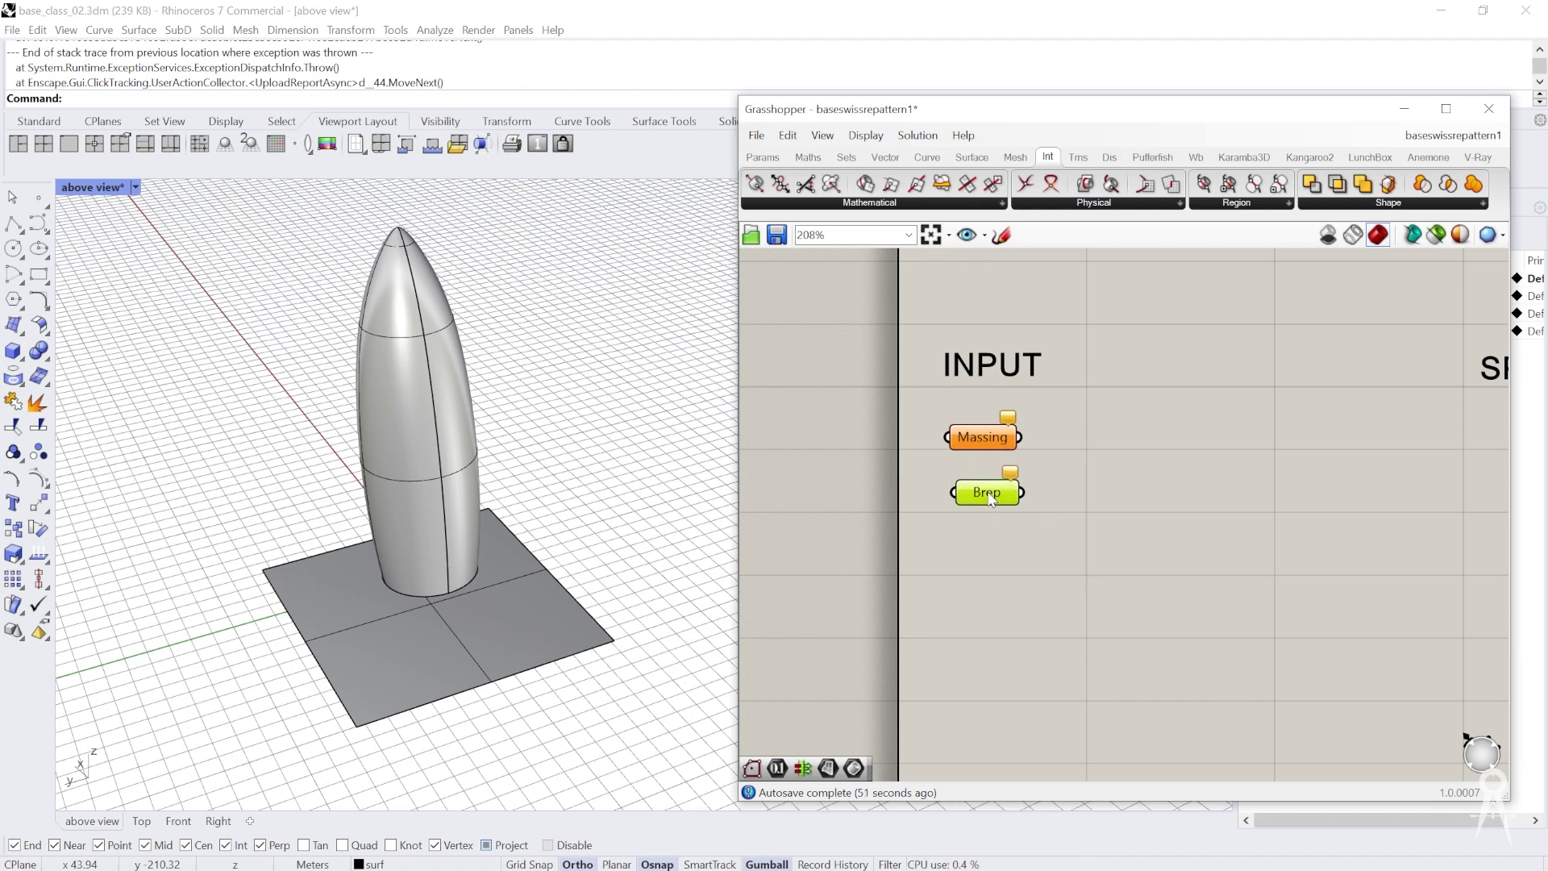
right_click(991, 499)
text(split)
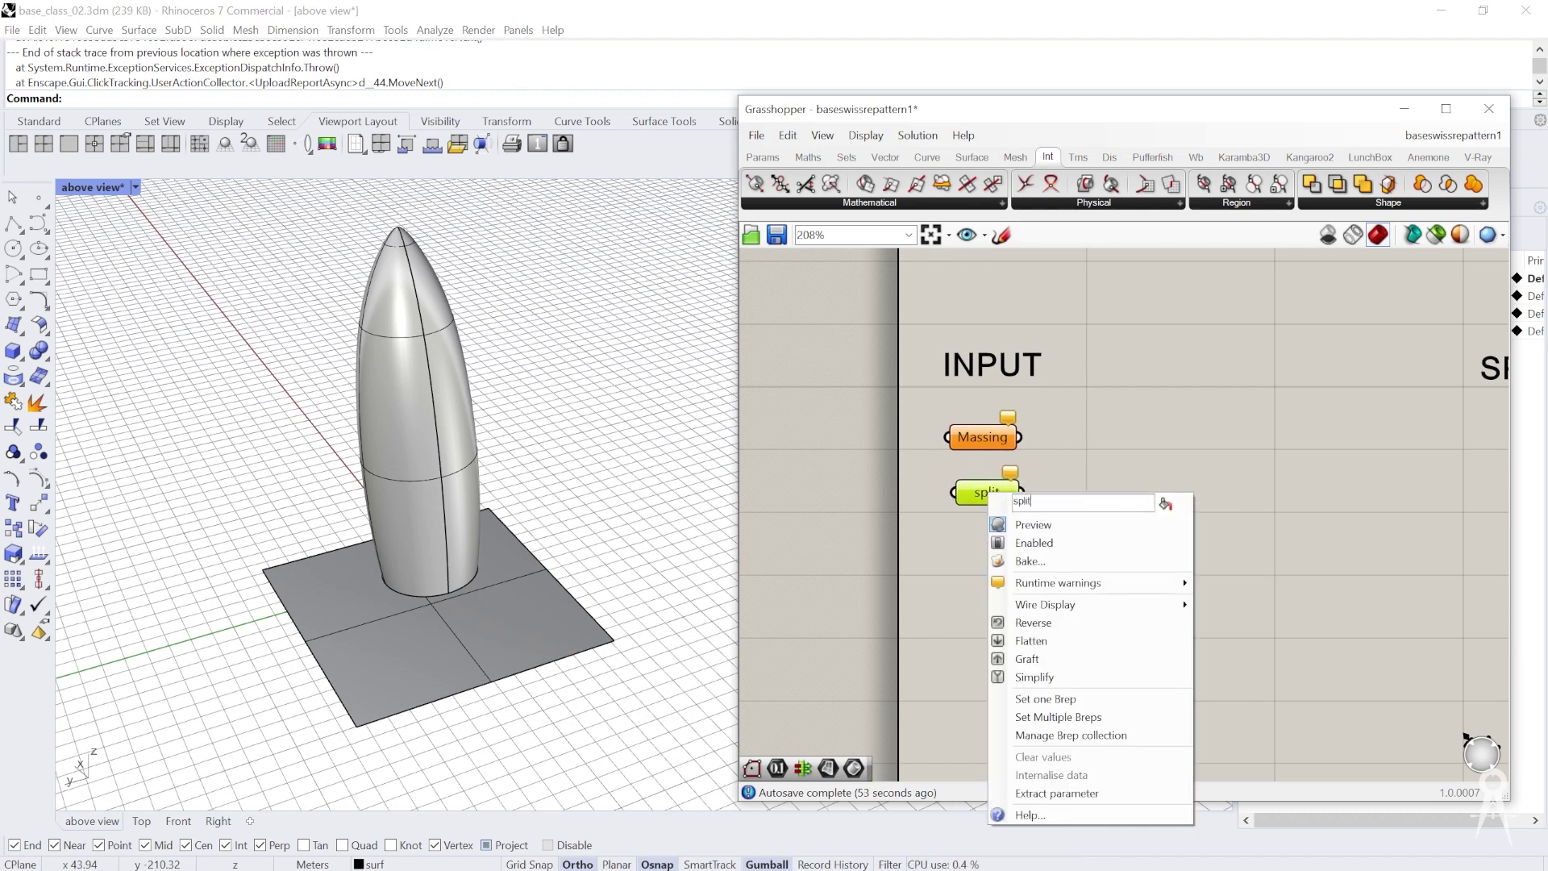
text(ting)
click(1039, 484)
Add a Number parameter below splitting and duplicate it to get a column of three Number parameters
right_drag(980, 552, 1006, 522)
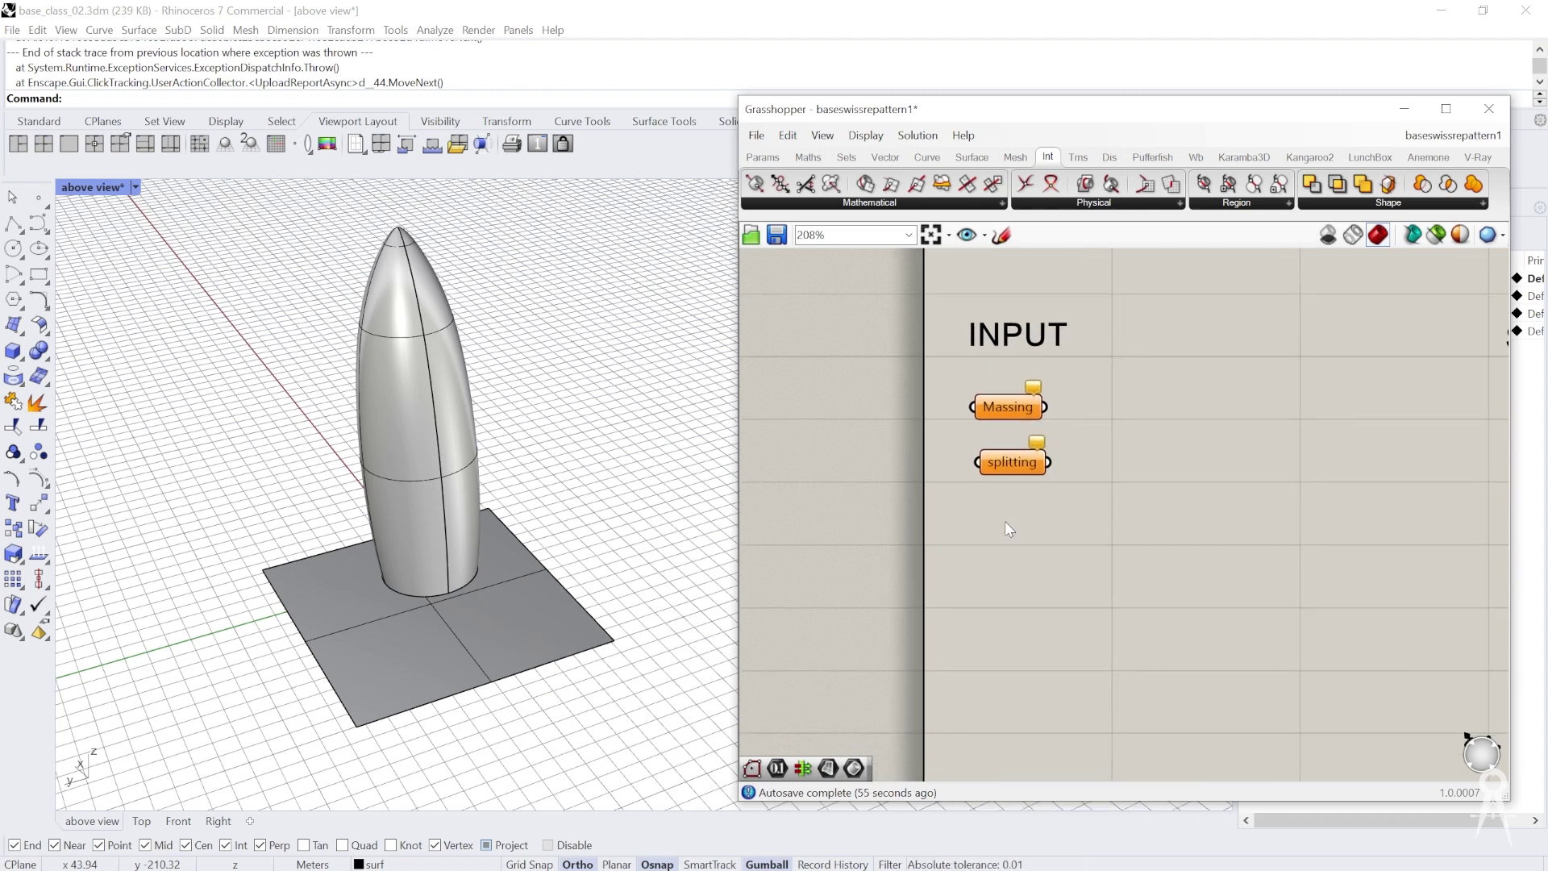
double_click(1005, 521)
text(number)
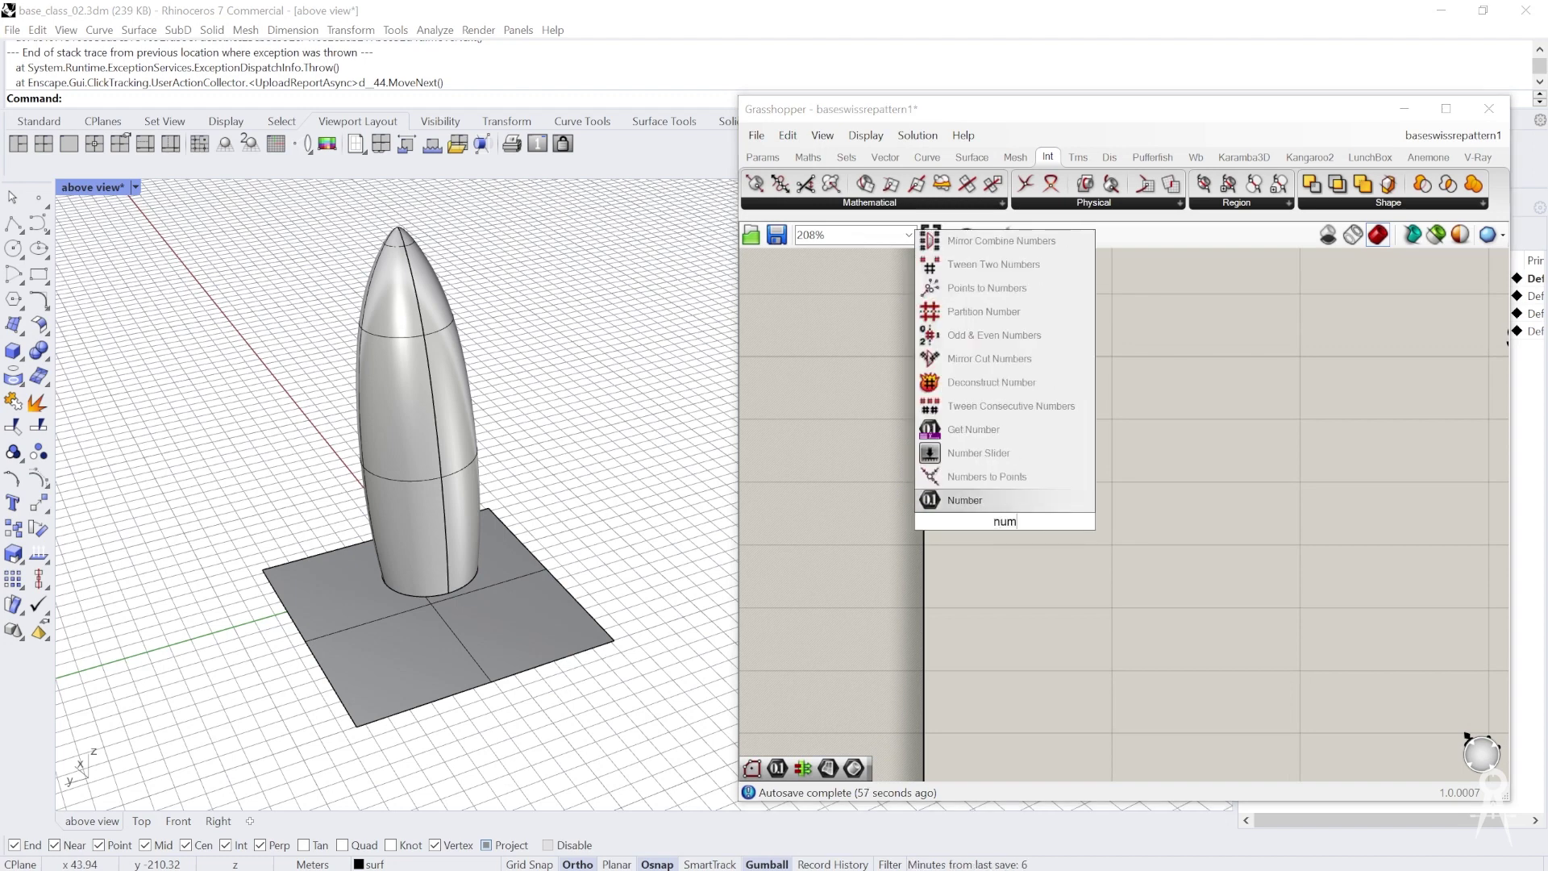
key(Return)
drag(1020, 541, 1020, 613)
key(ctrl+v)
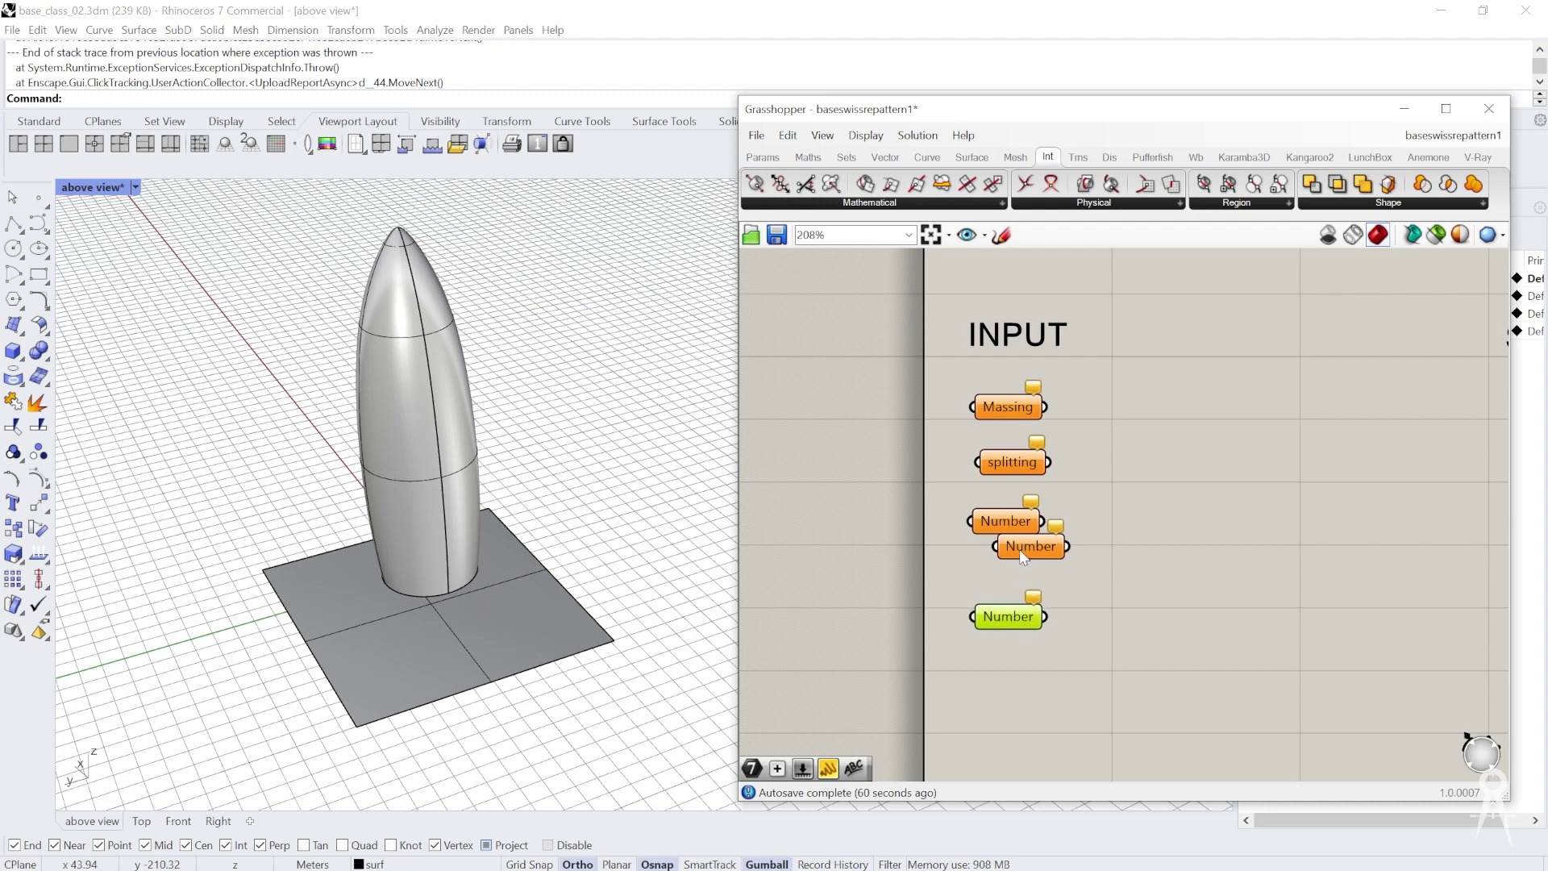
Rename the uppermost Number parameter as "Full Height"
right_click(1024, 531)
click(1091, 535)
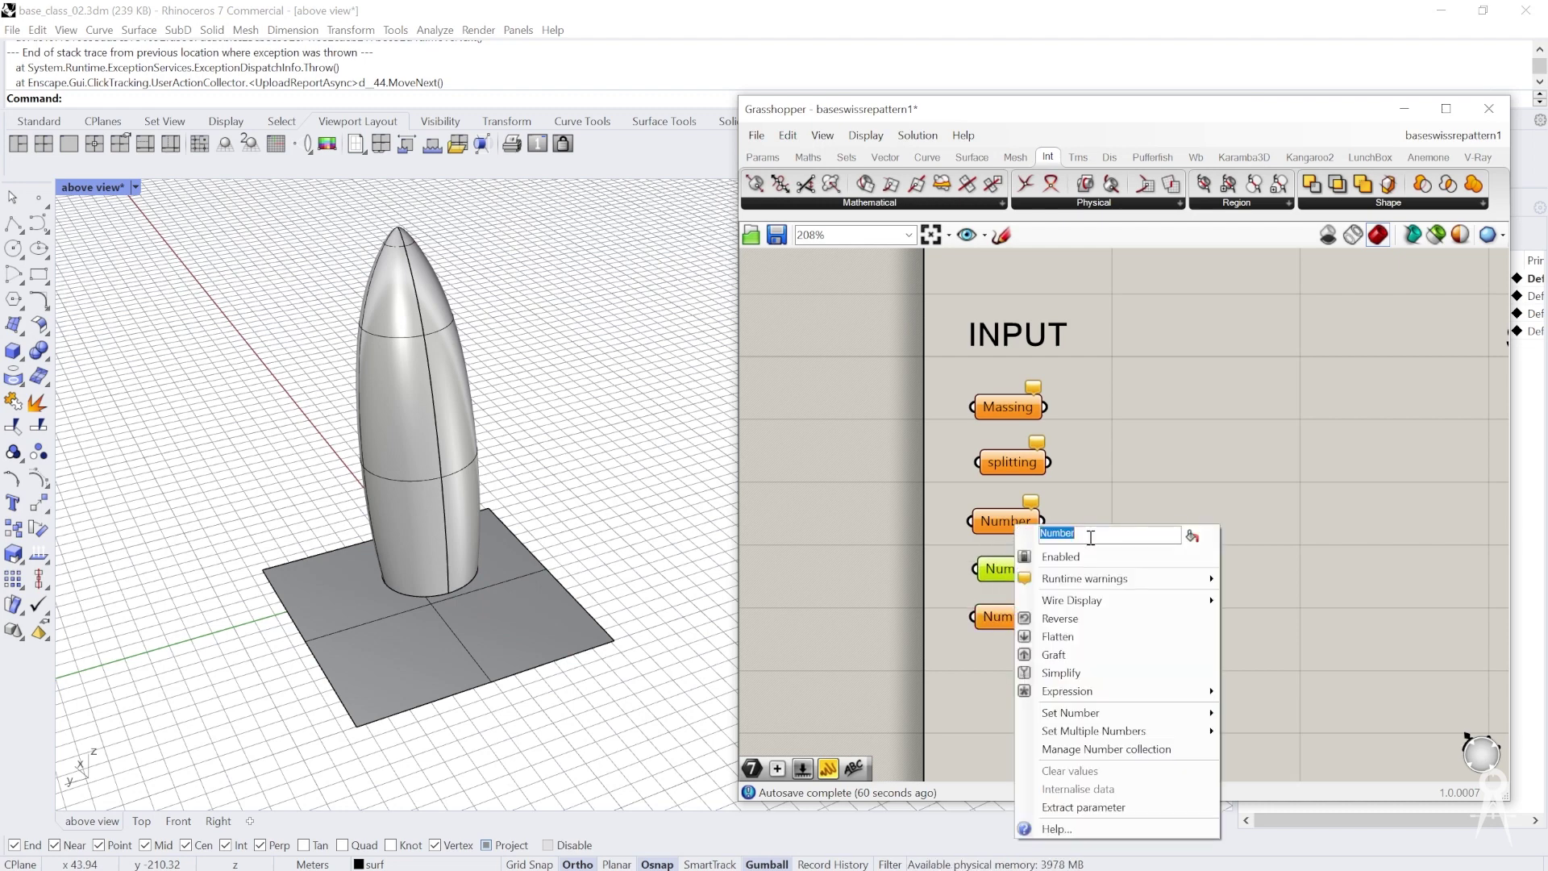
text(Full Height)
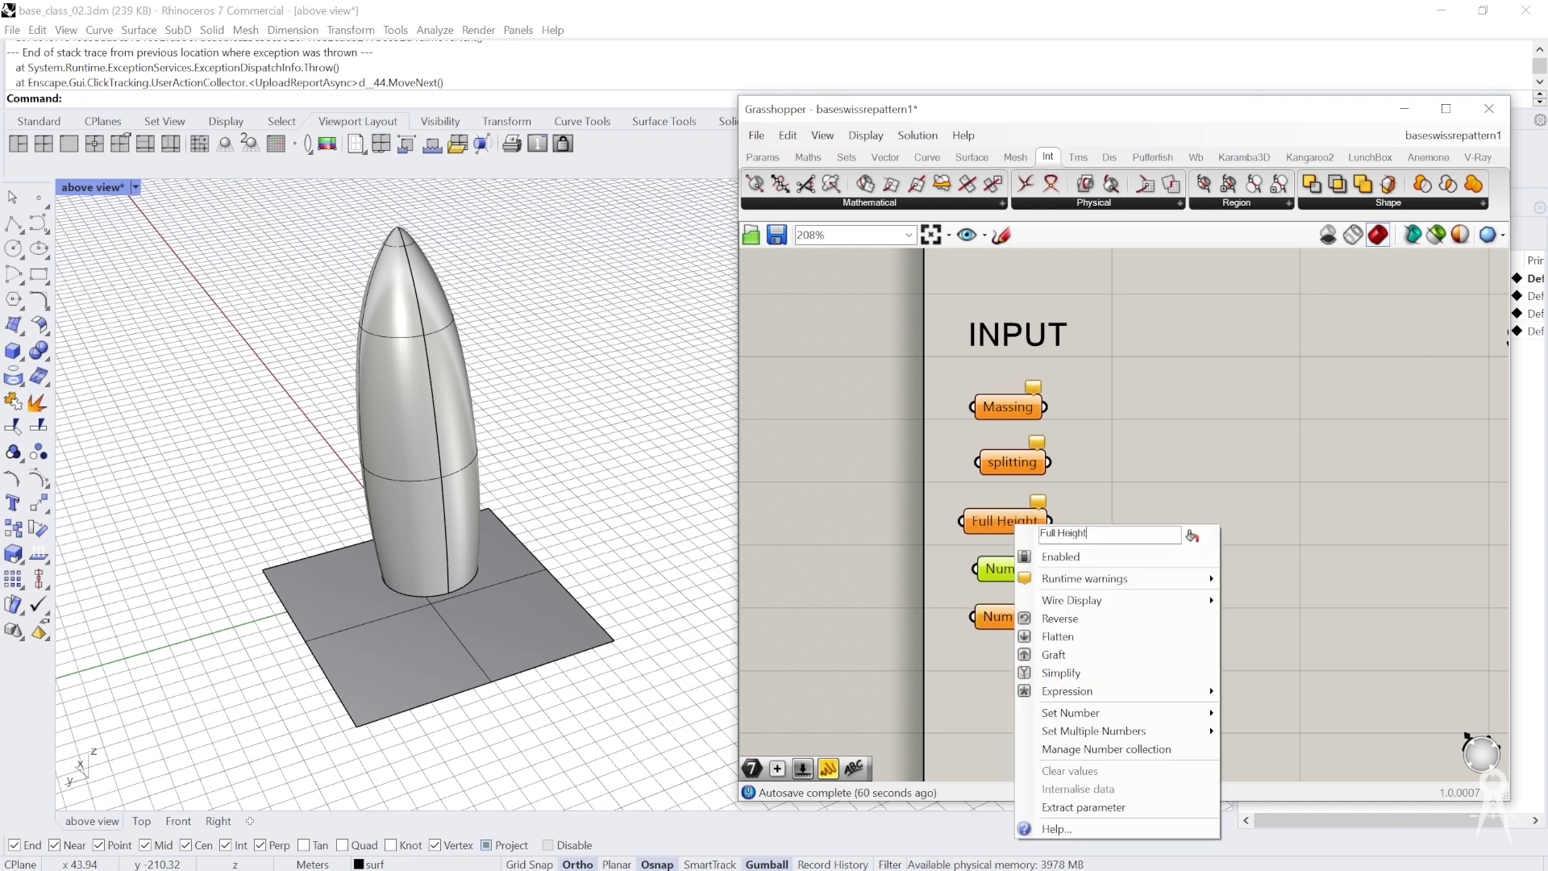
key(Return)
Rename the middle Number parameter as "Flr Height"
right_click(1032, 563)
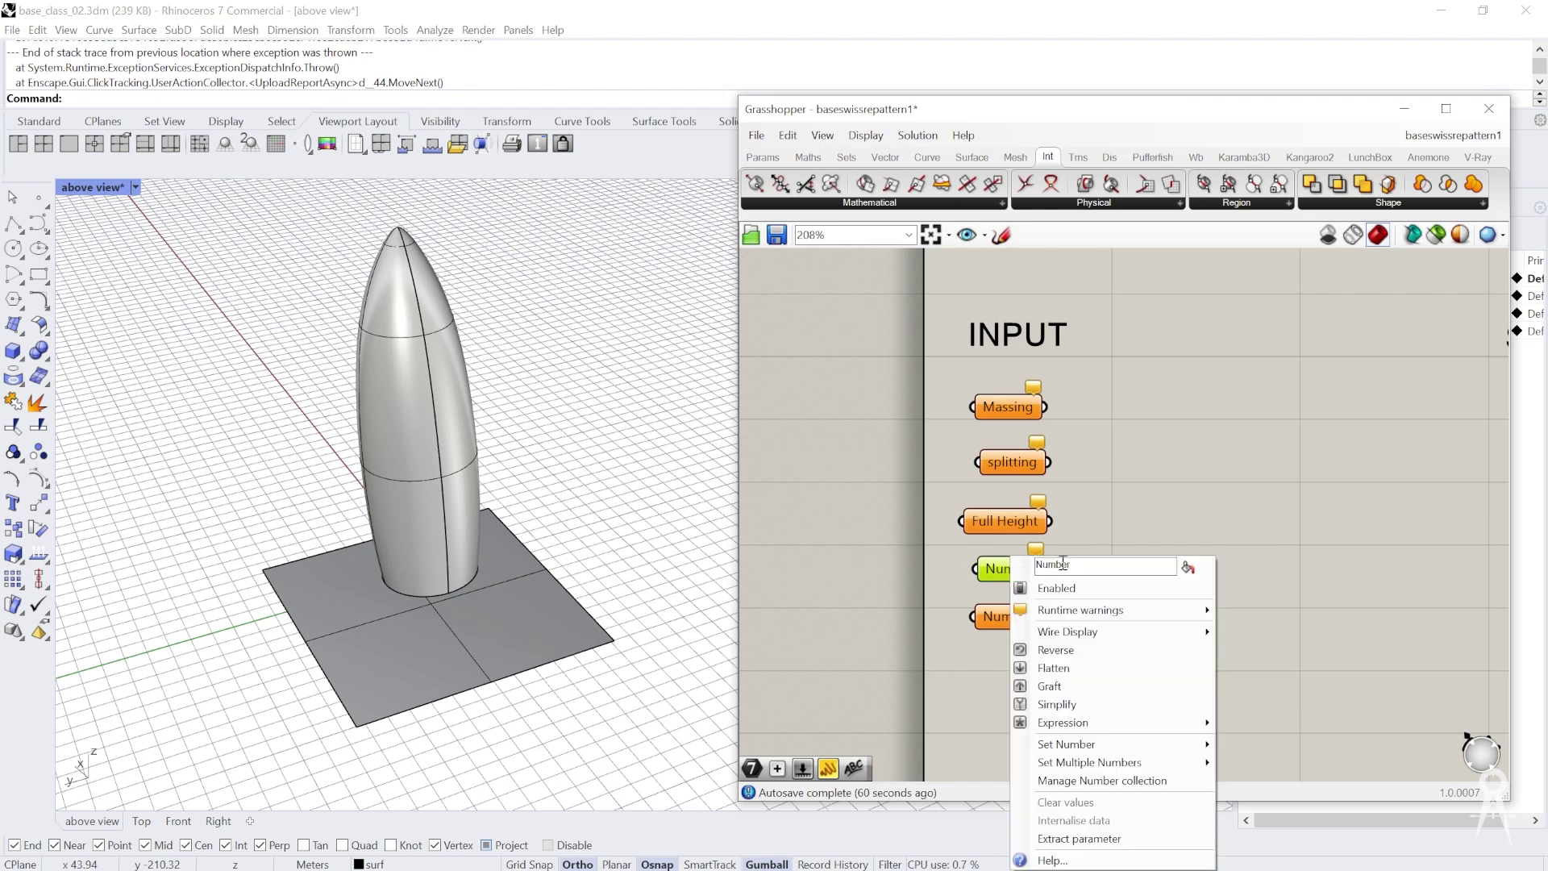
click(1078, 562)
text(Flr Height)
key(Return)
right_drag(986, 654, 1003, 601)
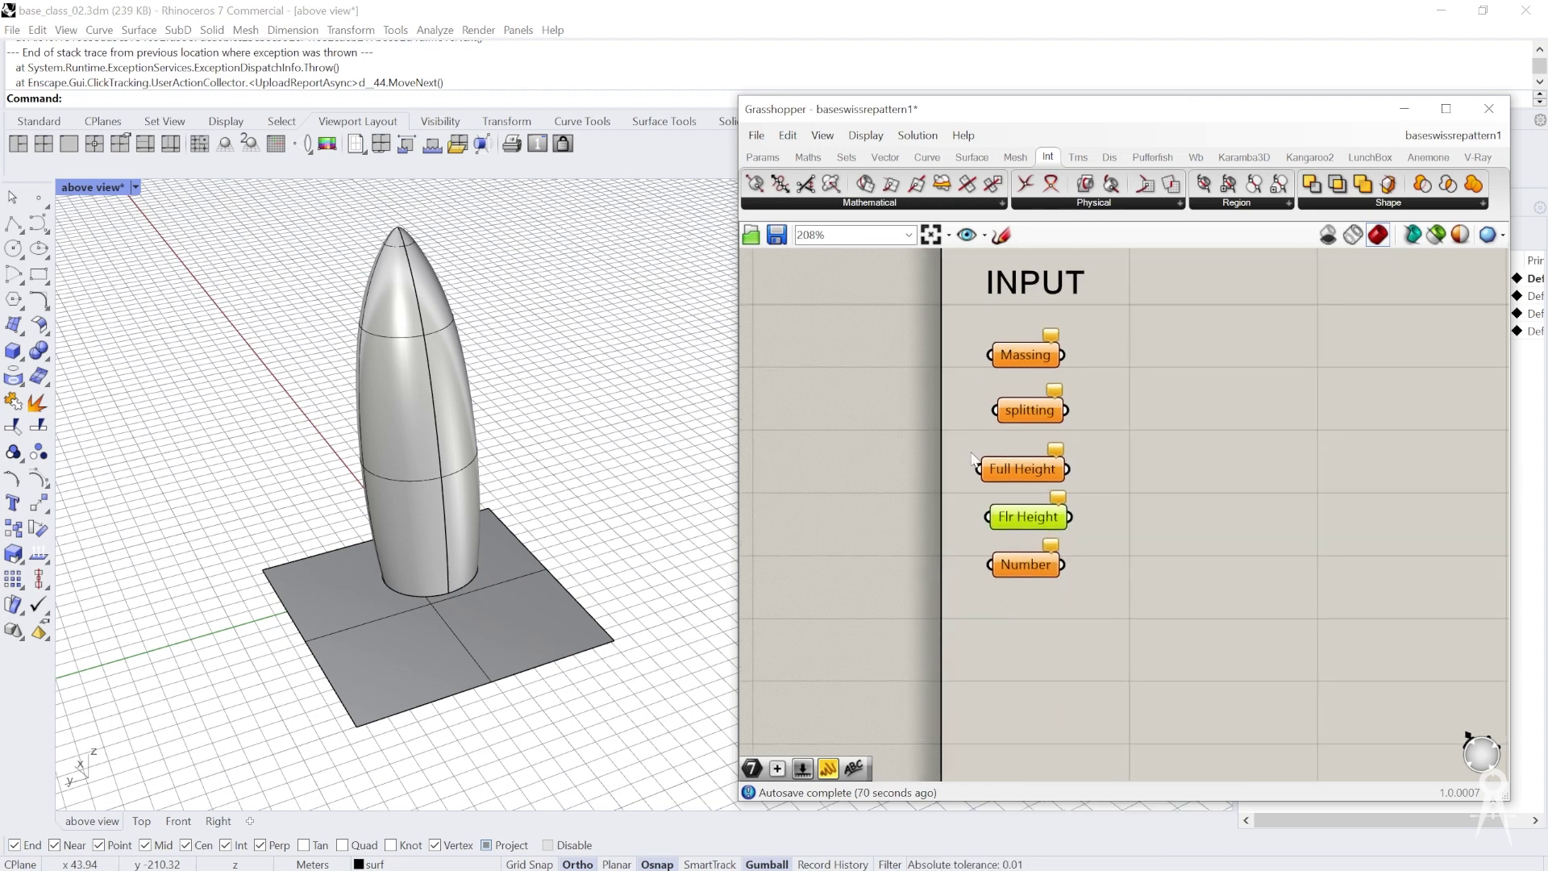
Nudge Full Height into line with the other parameters and rename the lowest Number parameter as "StructDivisions"
click(1014, 470)
right_click(1020, 563)
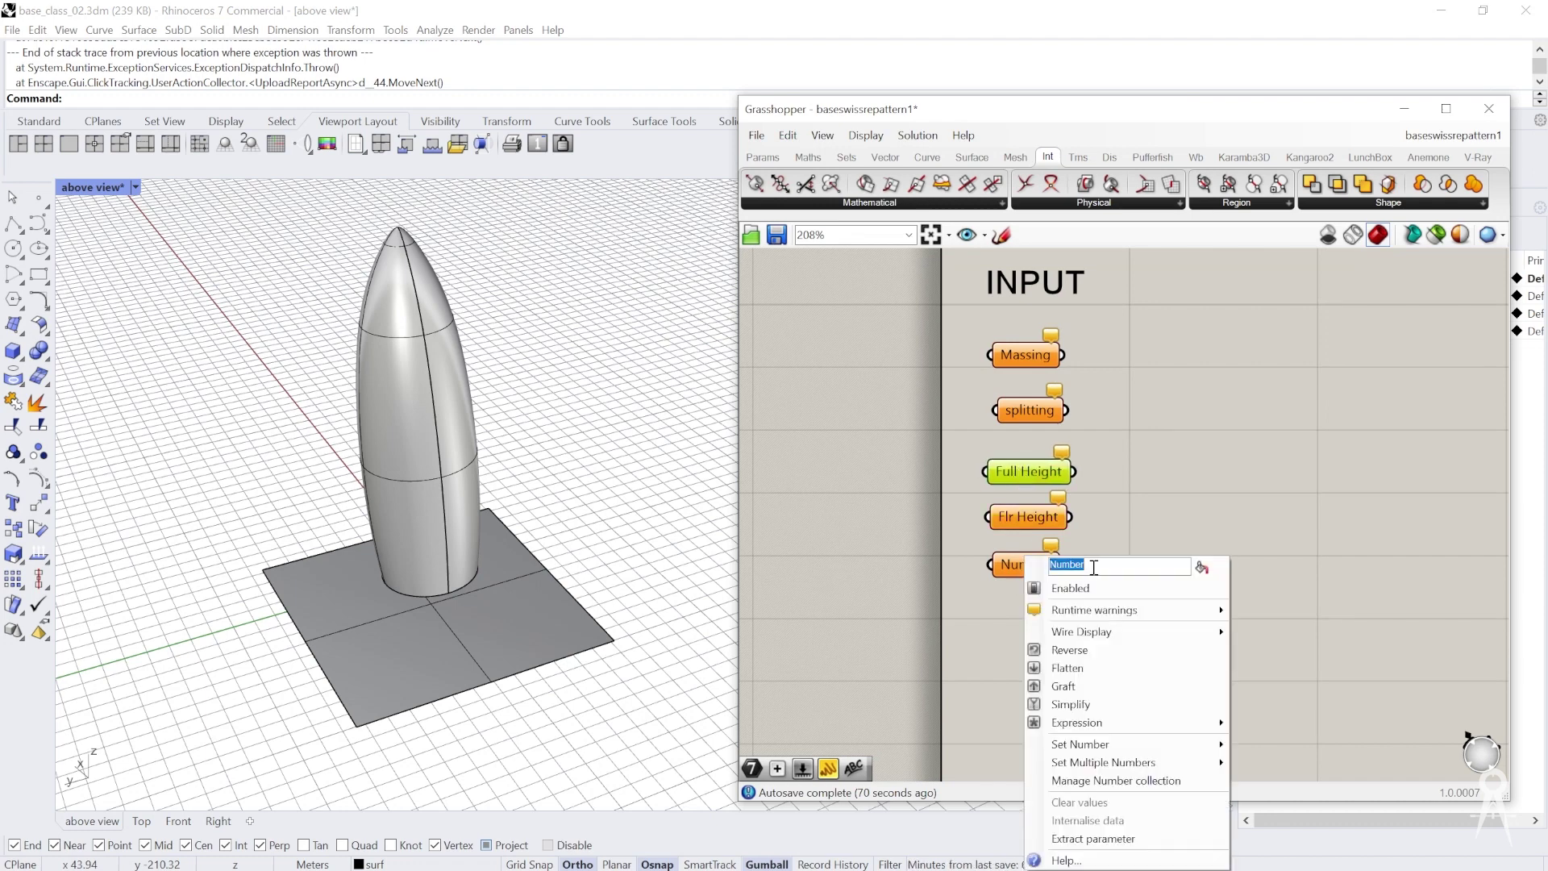
text(Struc)
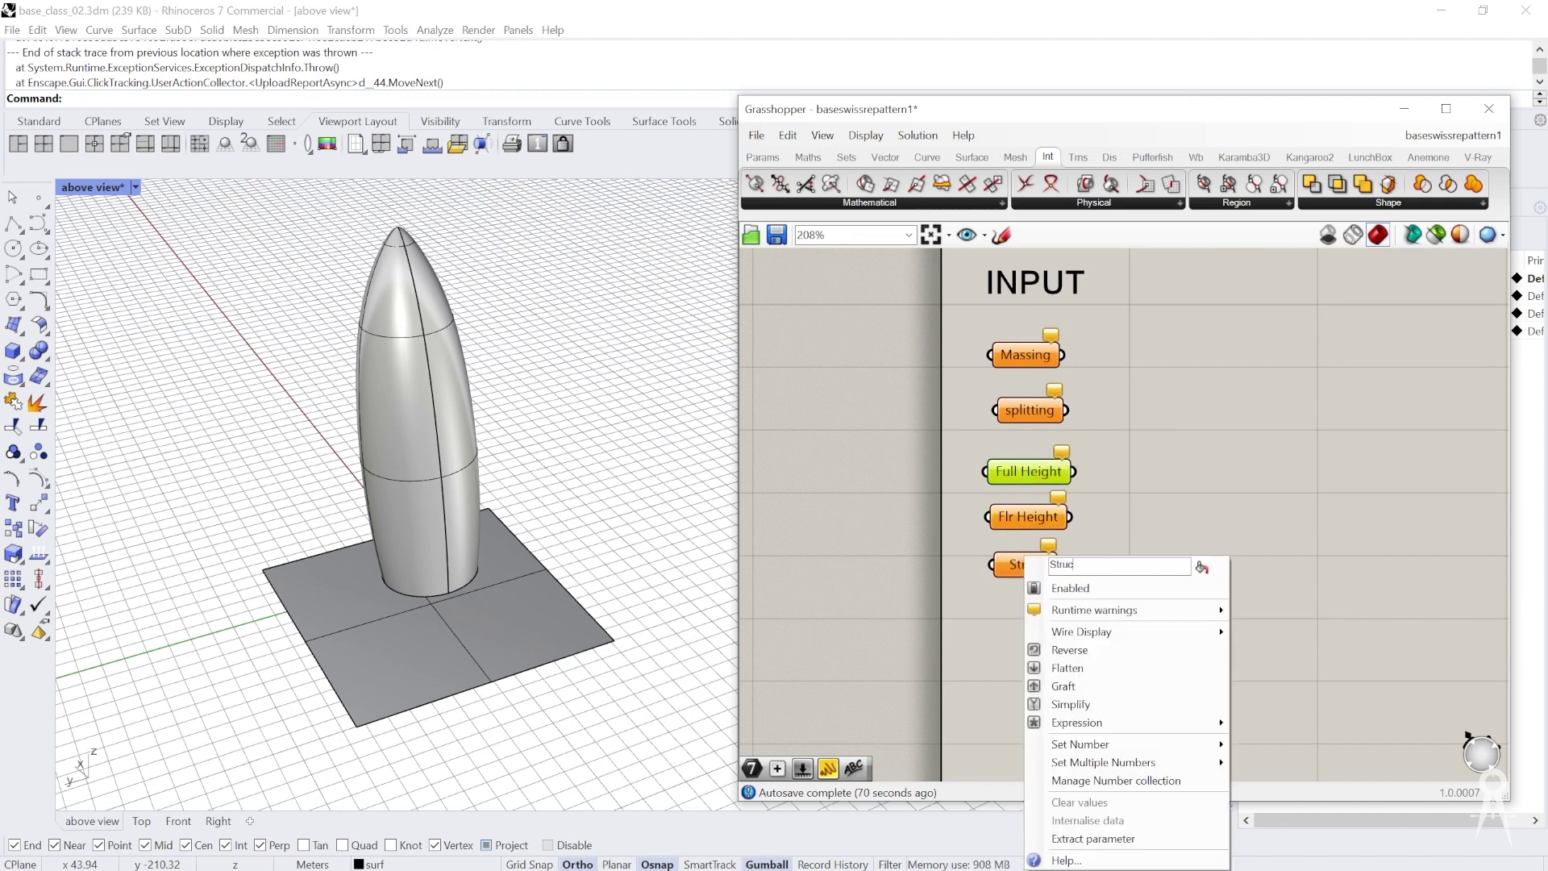
text(tDivisions)
click(1175, 528)
Set the StructDivisions parameter's number to 18
scroll(1110, 584, up, 2)
right_click(1026, 557)
mouse_move(1199, 746)
click(1291, 739)
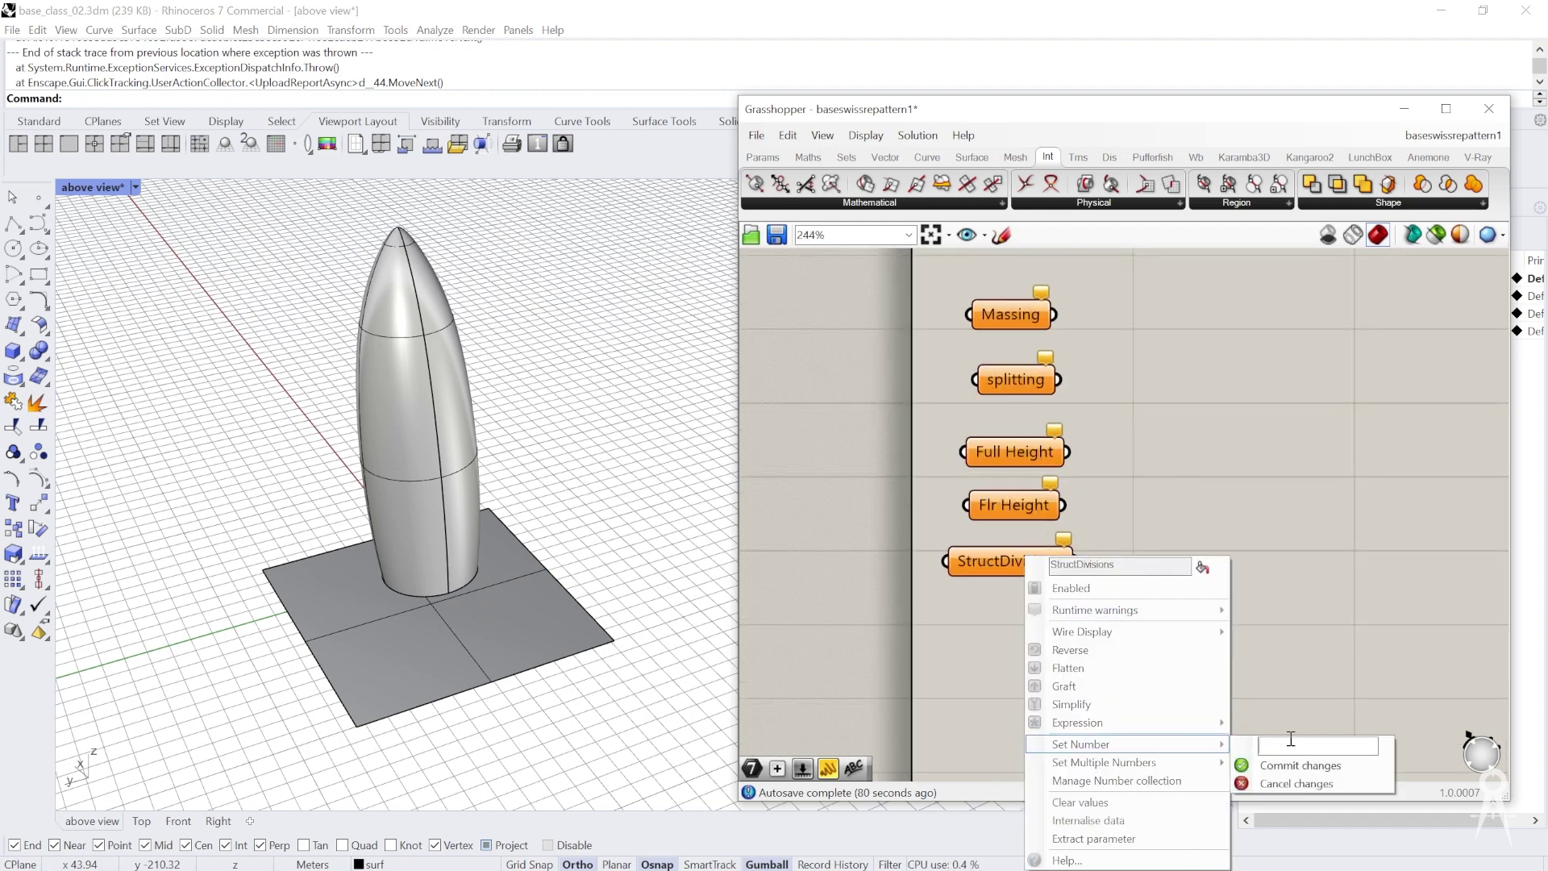
text(18)
click(1300, 766)
Set the Flr Height parameter's number to 4.2
right_click(1006, 508)
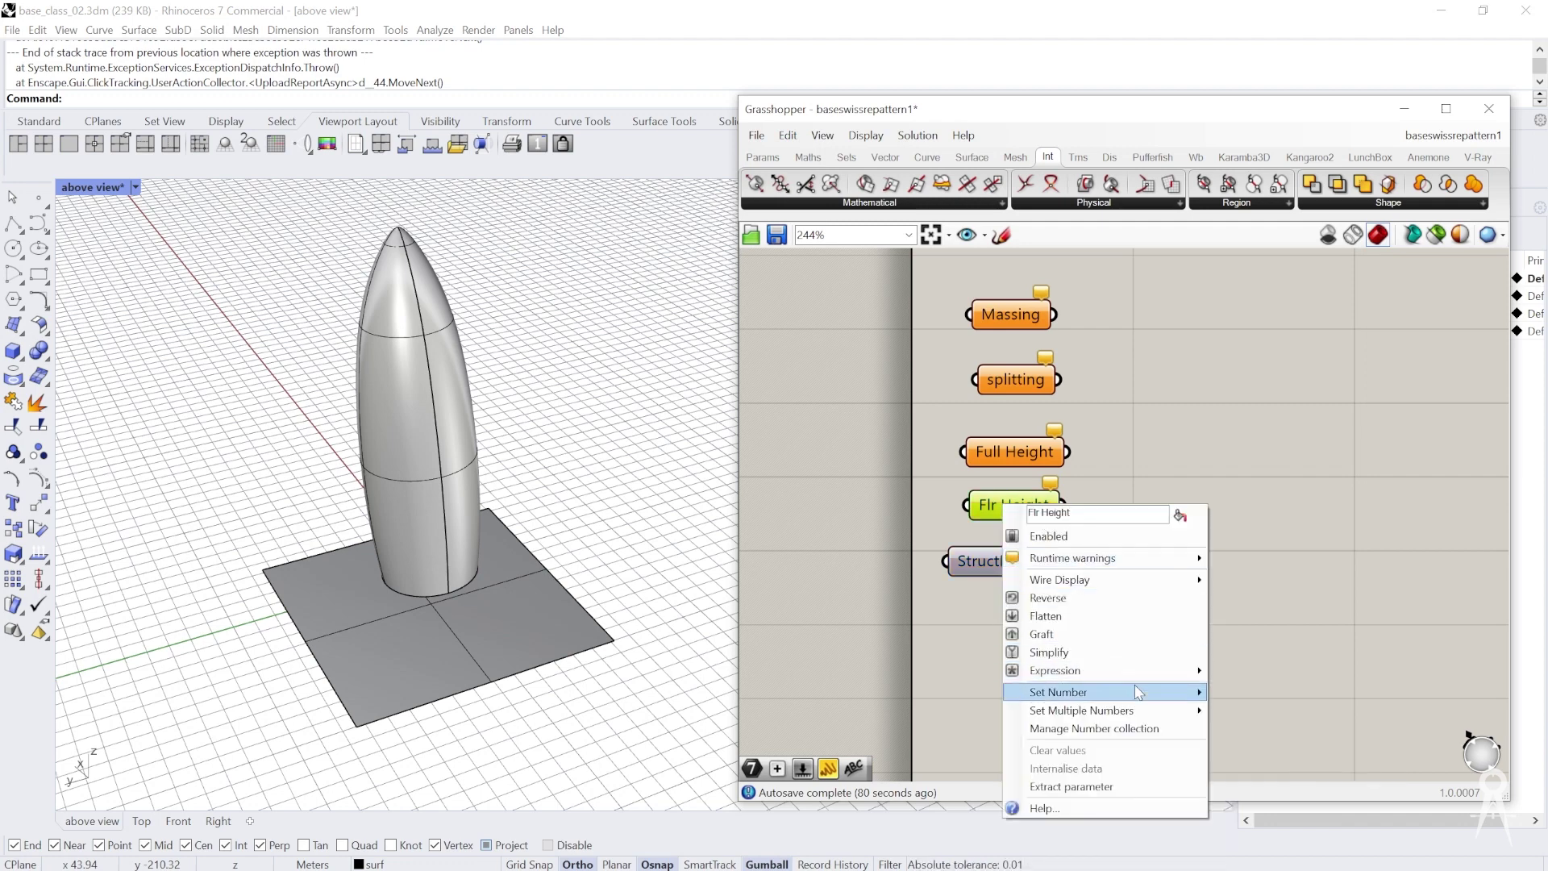
mouse_move(1193, 692)
click(1257, 693)
text(4.2)
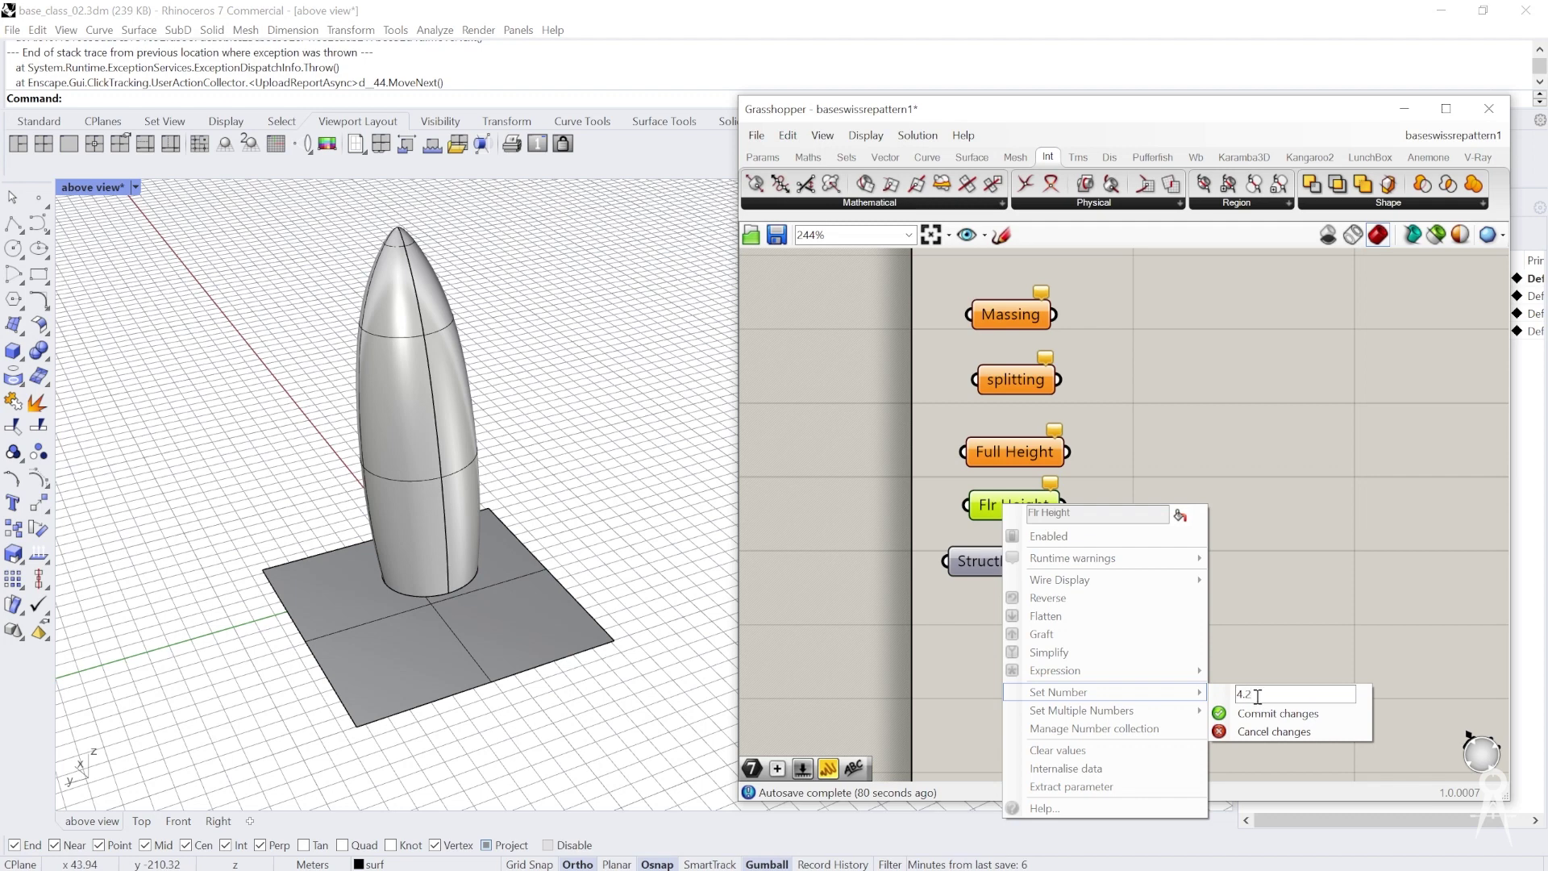
key(Return)
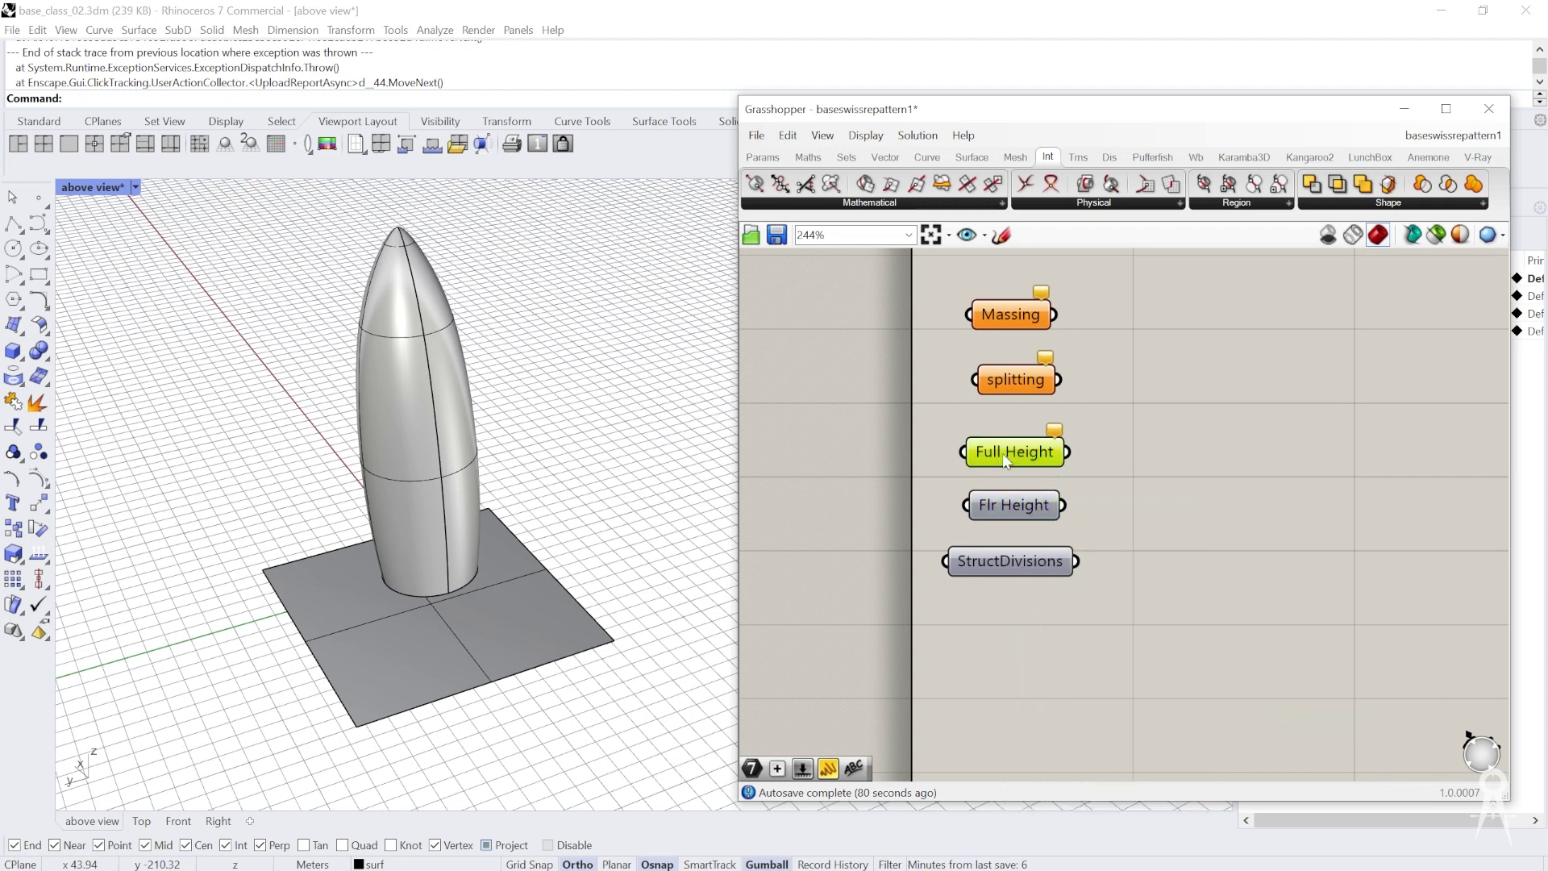
Set the Full Height parameter's number to 180
right_click(1003, 454)
mouse_move(1194, 643)
click(1304, 648)
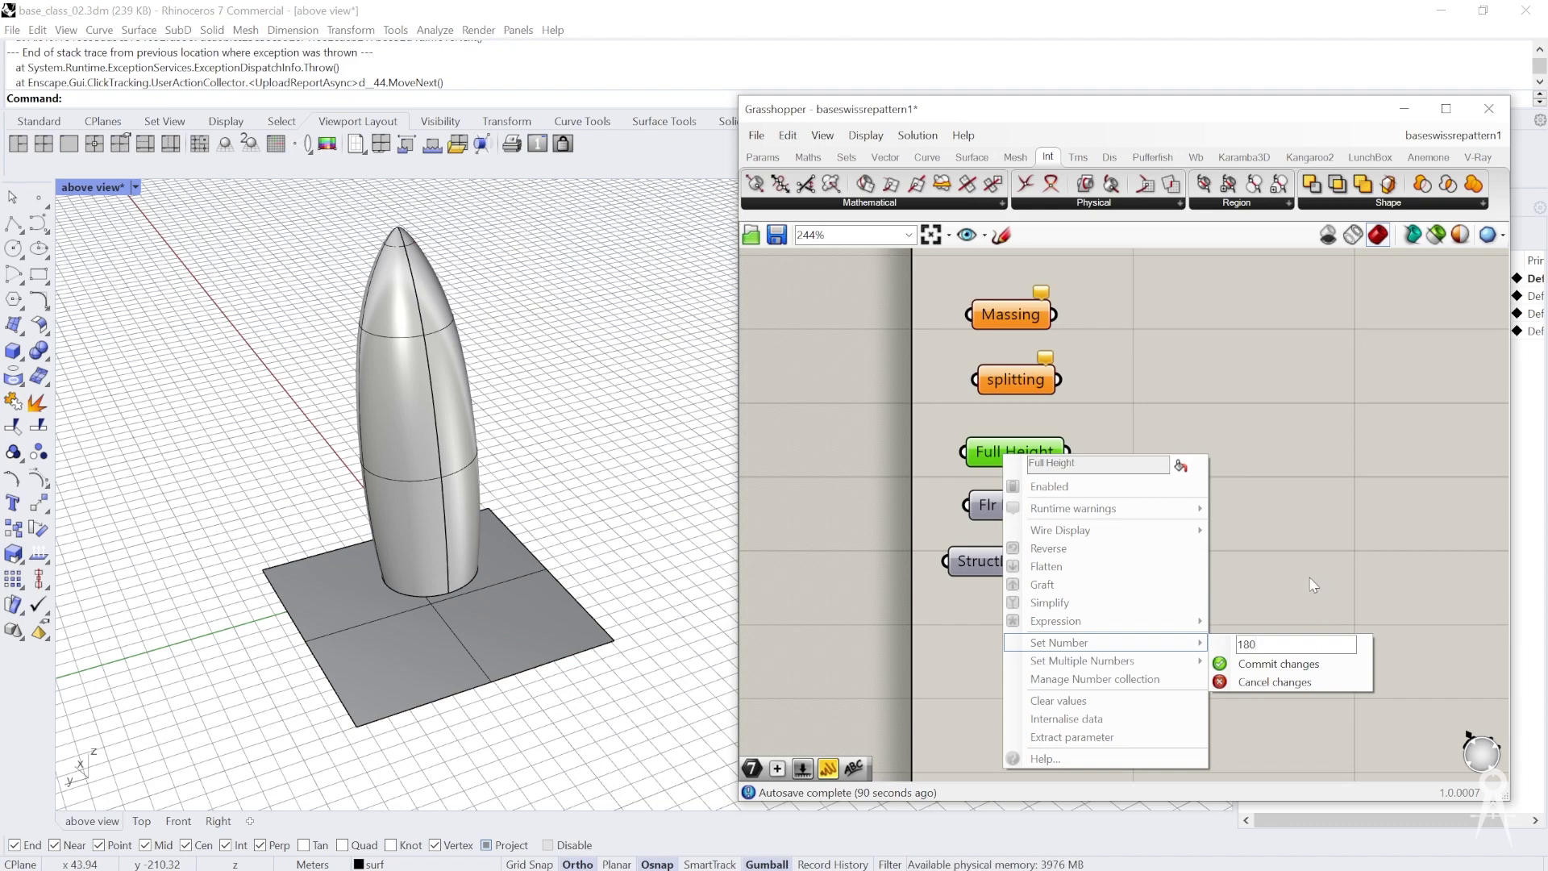
key(Return)
Reference the tower body in the Rhino viewport as the single Brep of the Massing parameter
scroll(1006, 482, down, 1)
click(1008, 339)
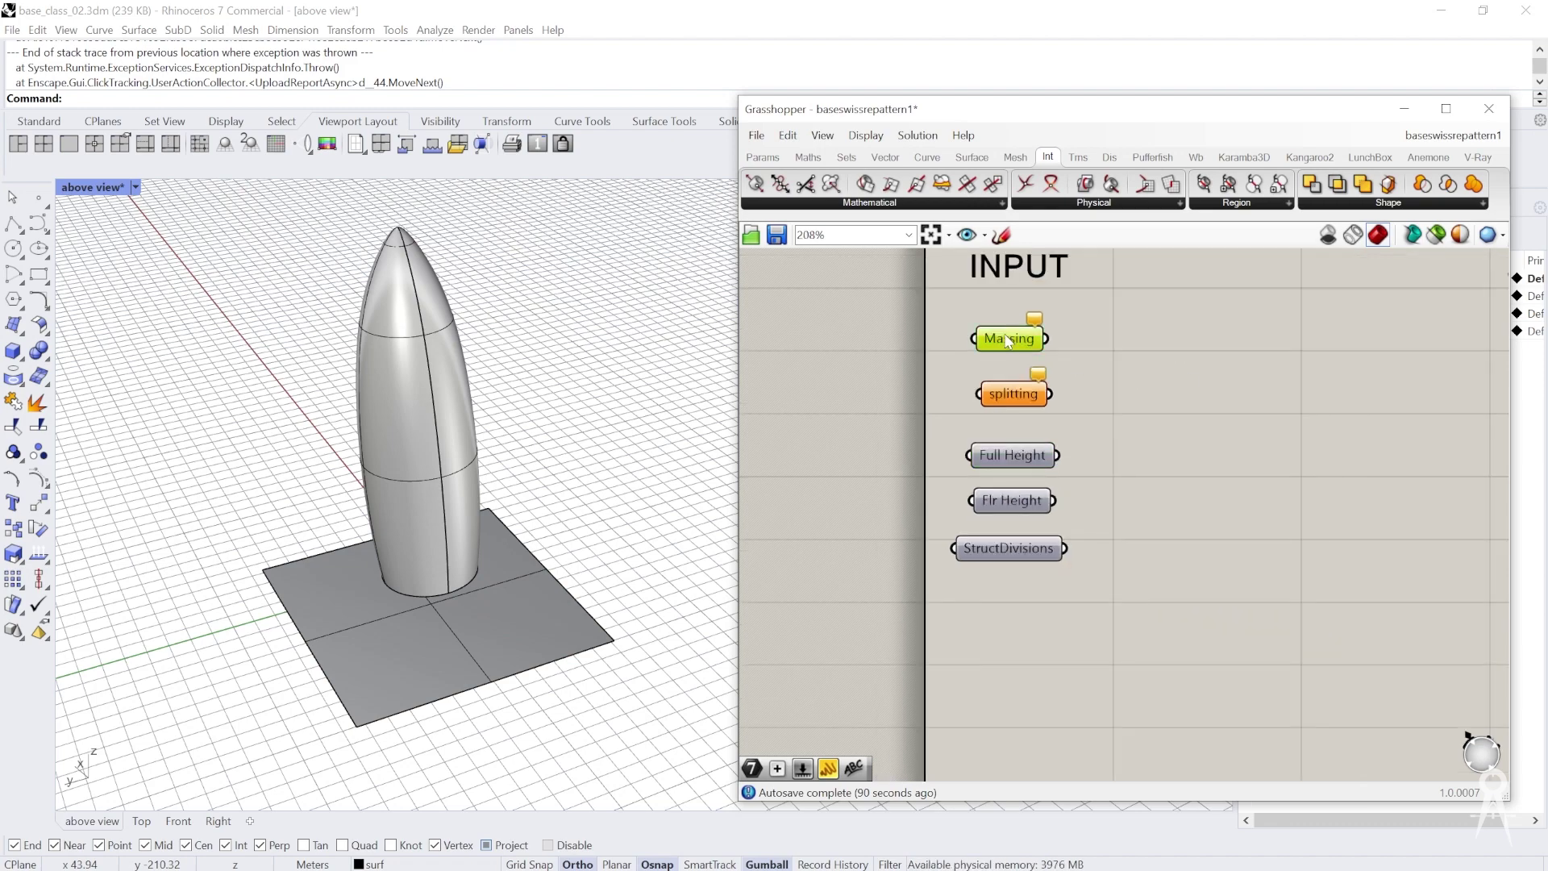
right_click(1006, 338)
click(1065, 538)
click(396, 349)
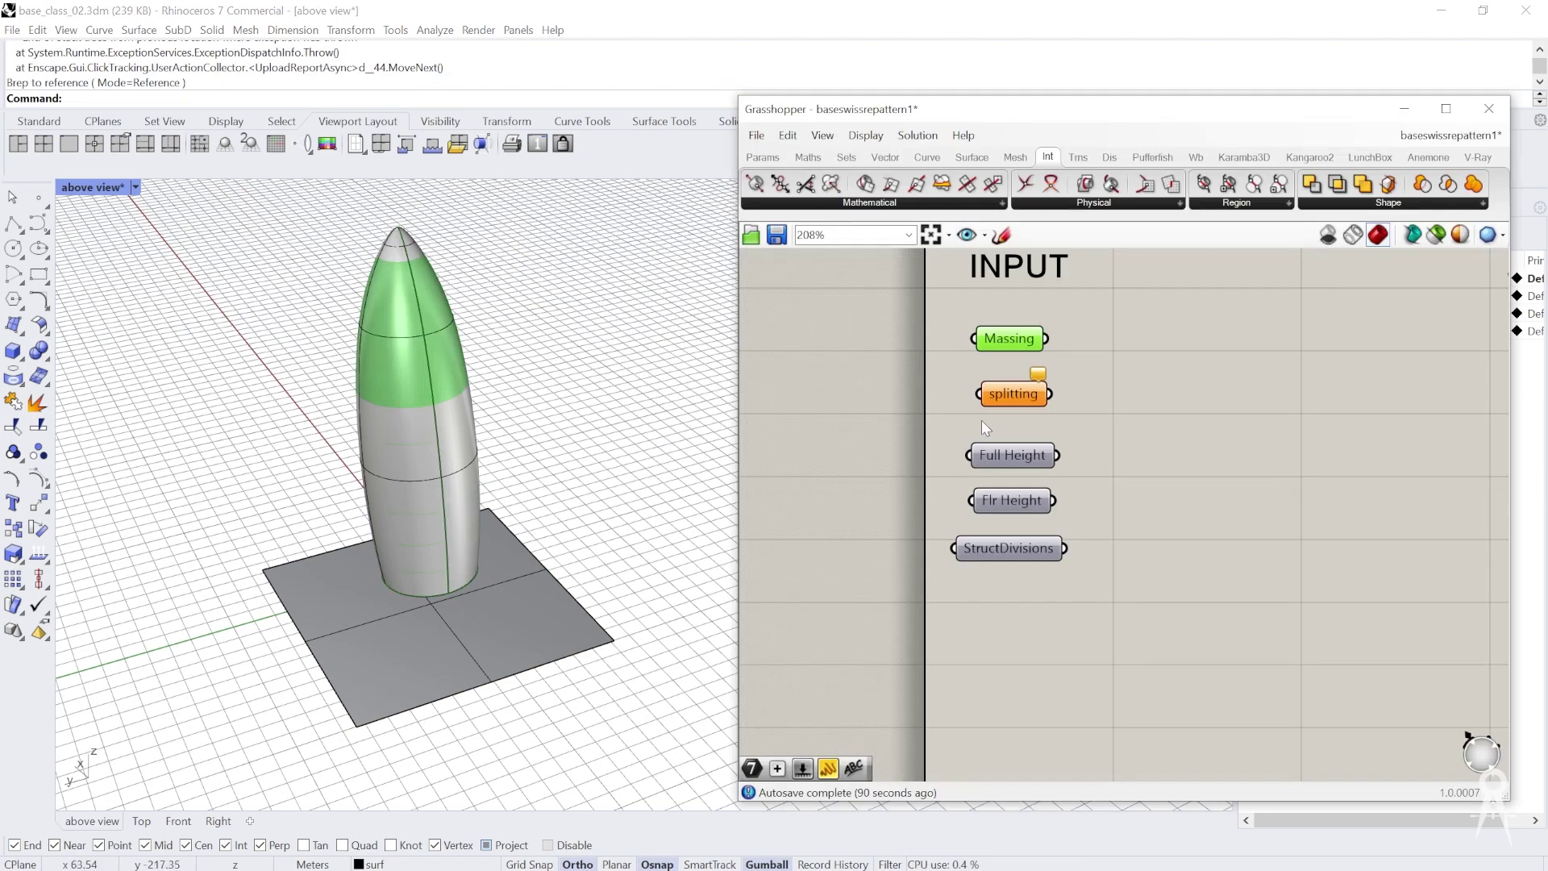
Reference the flat square surface at the tower's base as the Brep of the splitting parameter and clear the selection
right_click(1010, 391)
click(1126, 604)
click(577, 622)
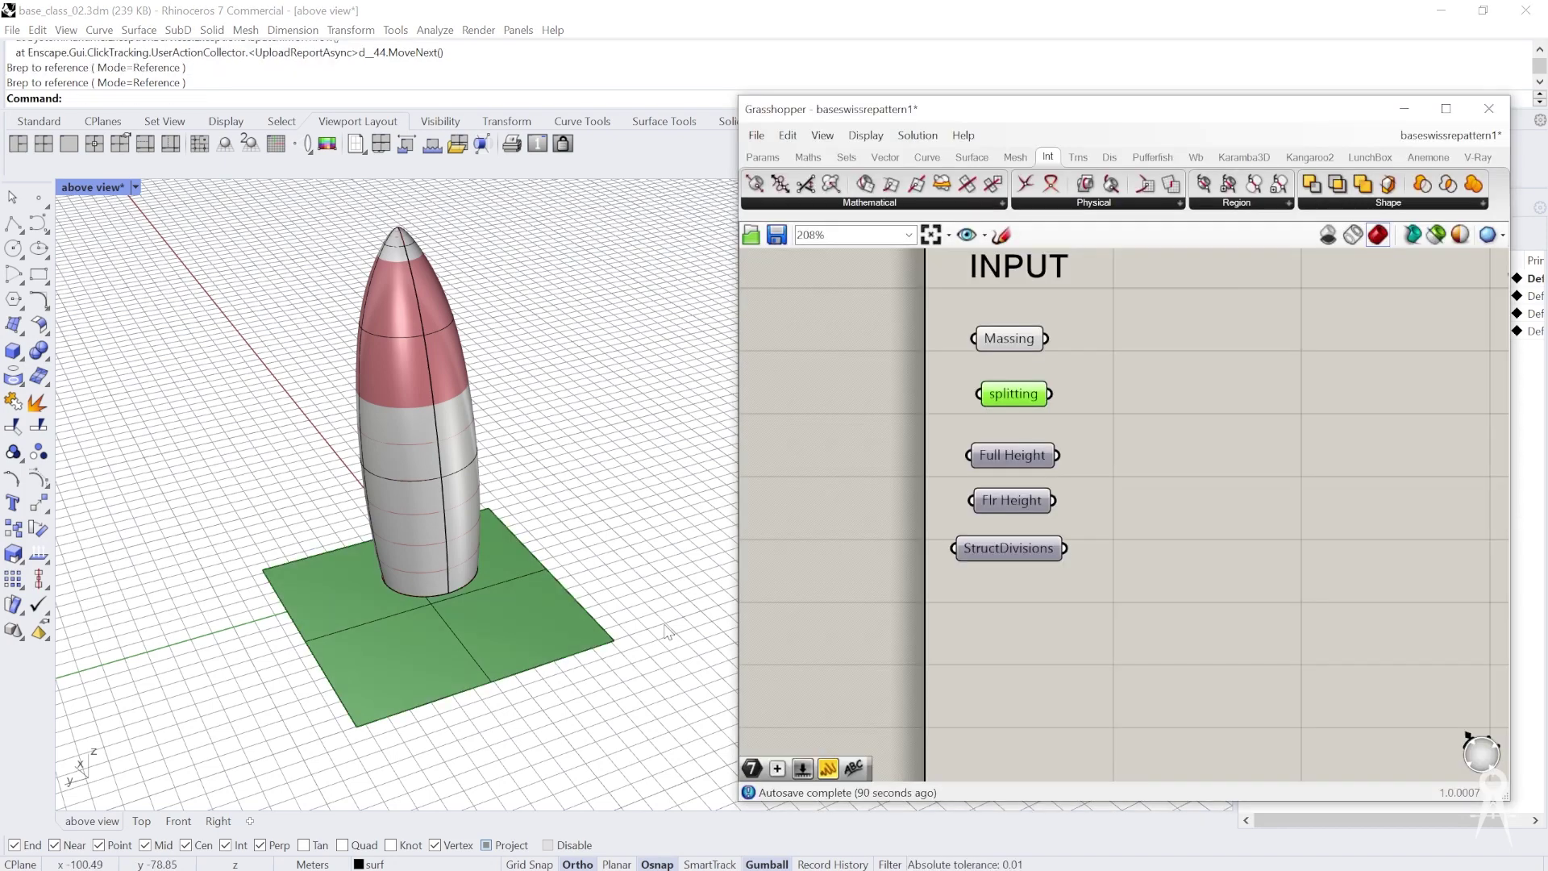
right_drag(1189, 373, 1102, 420)
click(955, 476)
scroll(955, 476, down, 2)
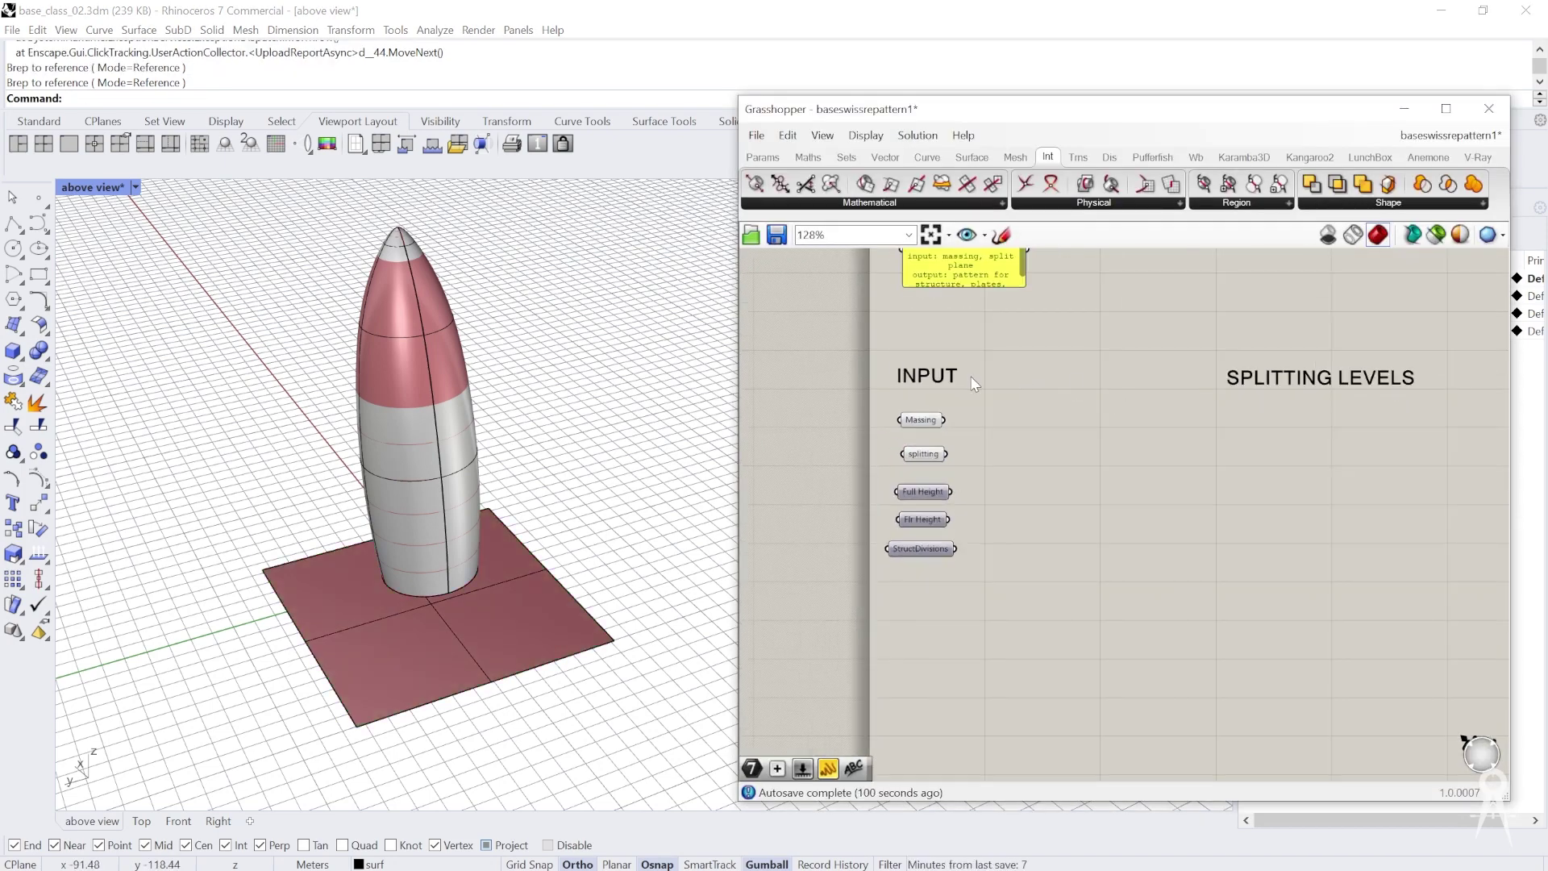
scroll(992, 491, up, 2)
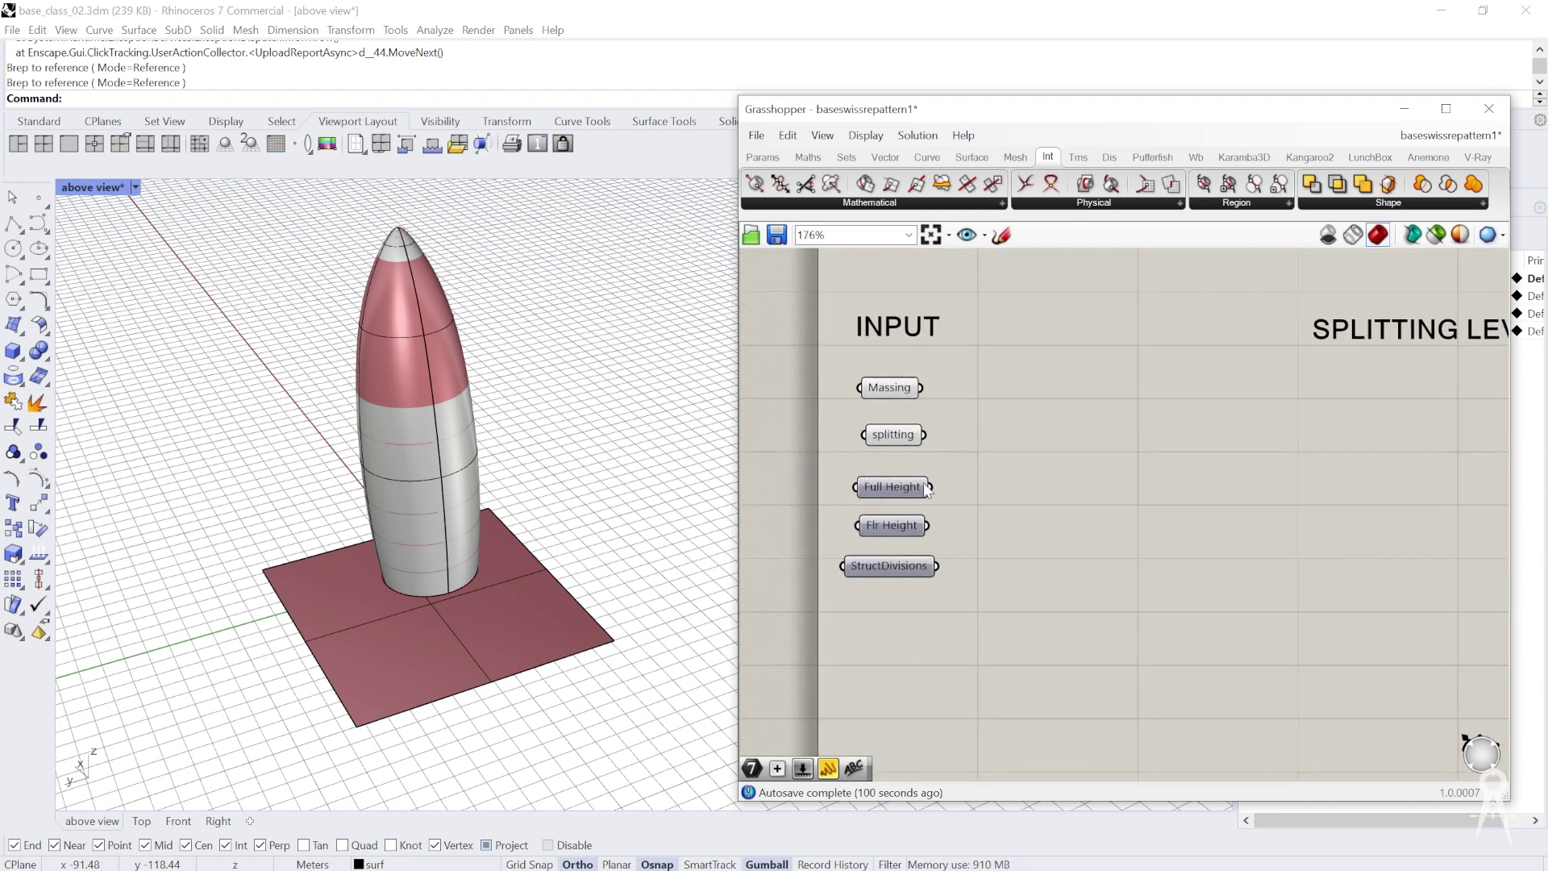
double_click(992, 413)
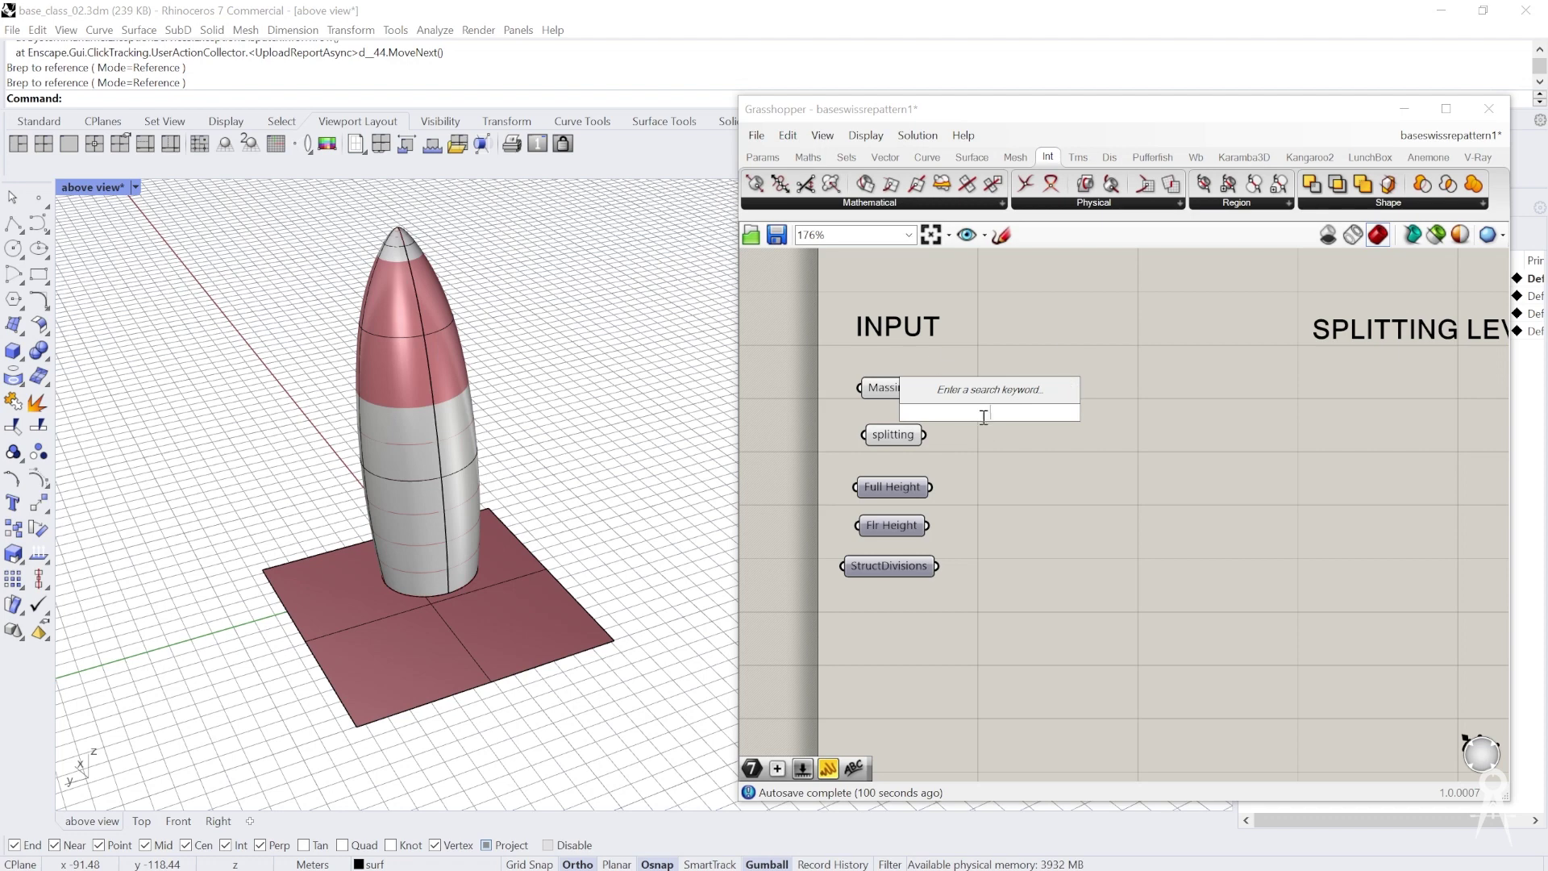
click(994, 342)
right_drag(964, 341, 944, 355)
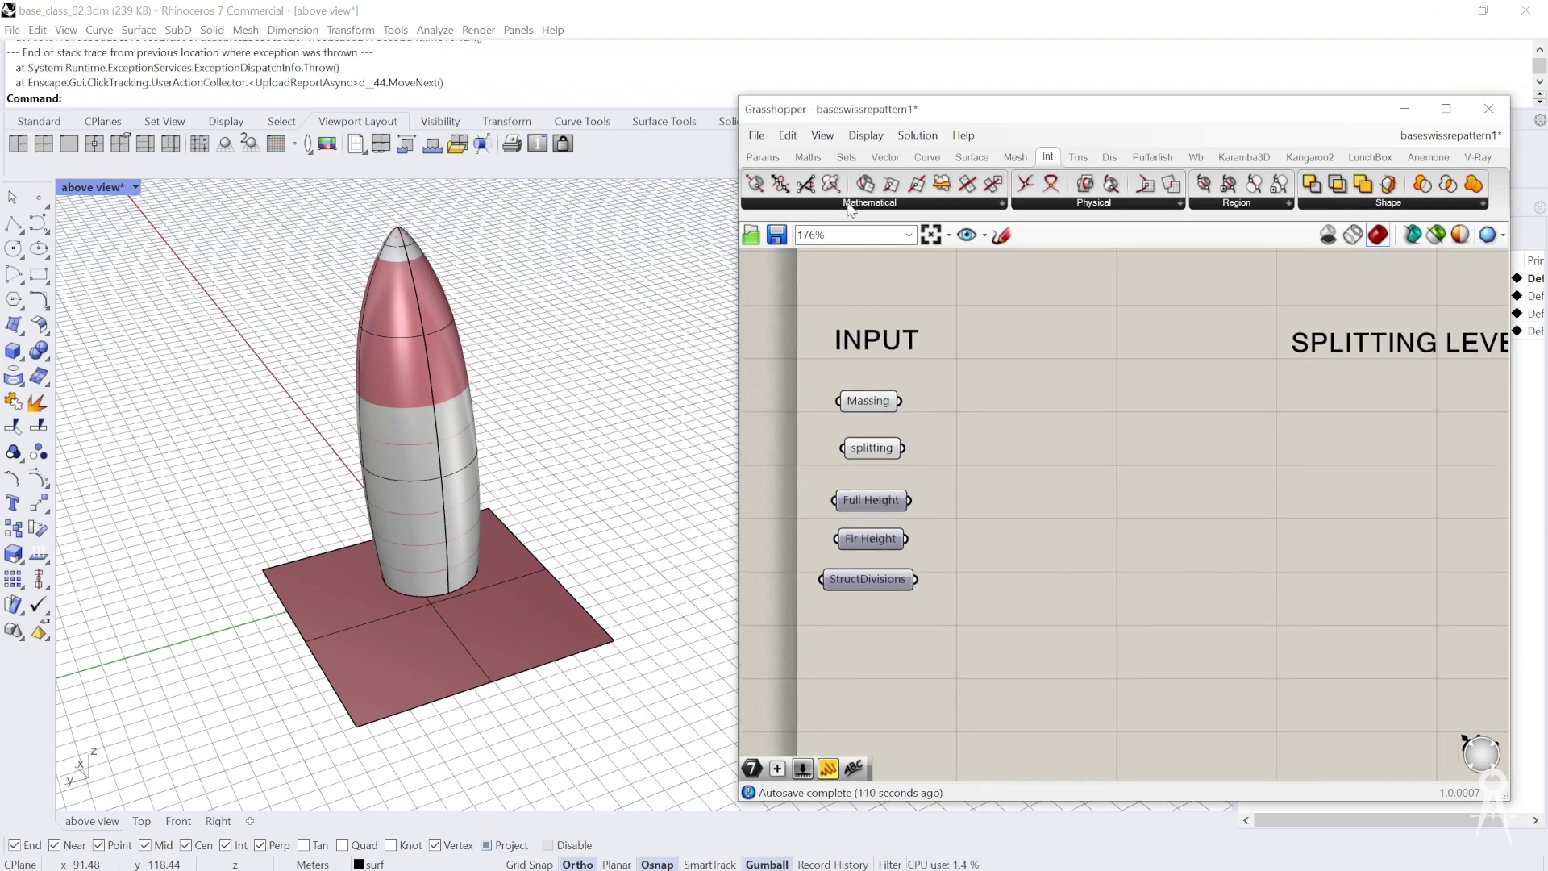
click(810, 156)
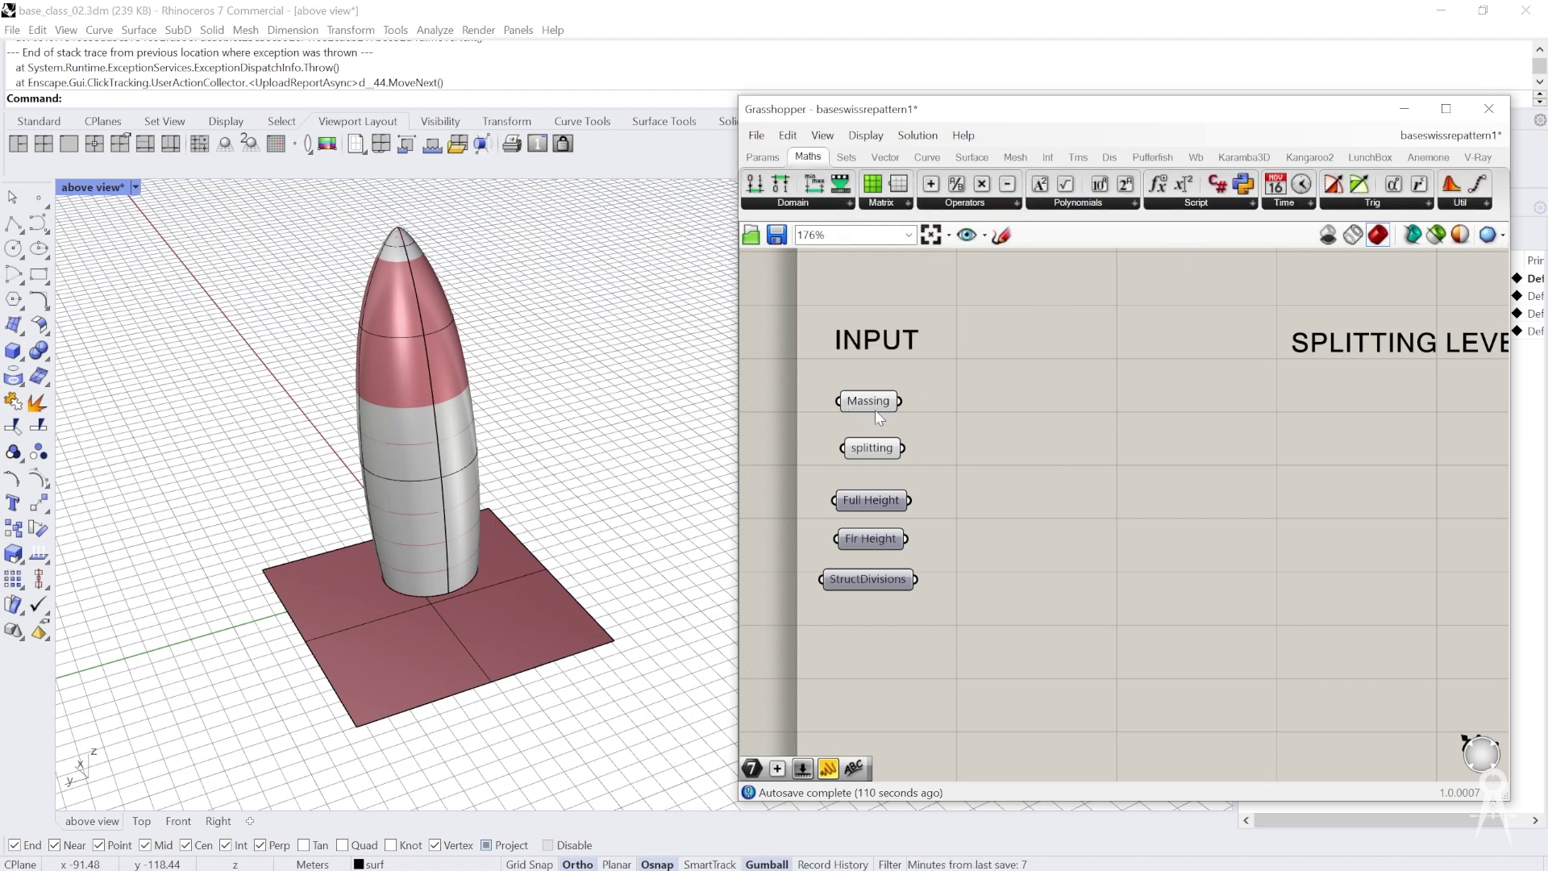
Add a Division component beside the inputs, with Full Height feeding A and Flr Height feeding B
right_drag(887, 451, 946, 491)
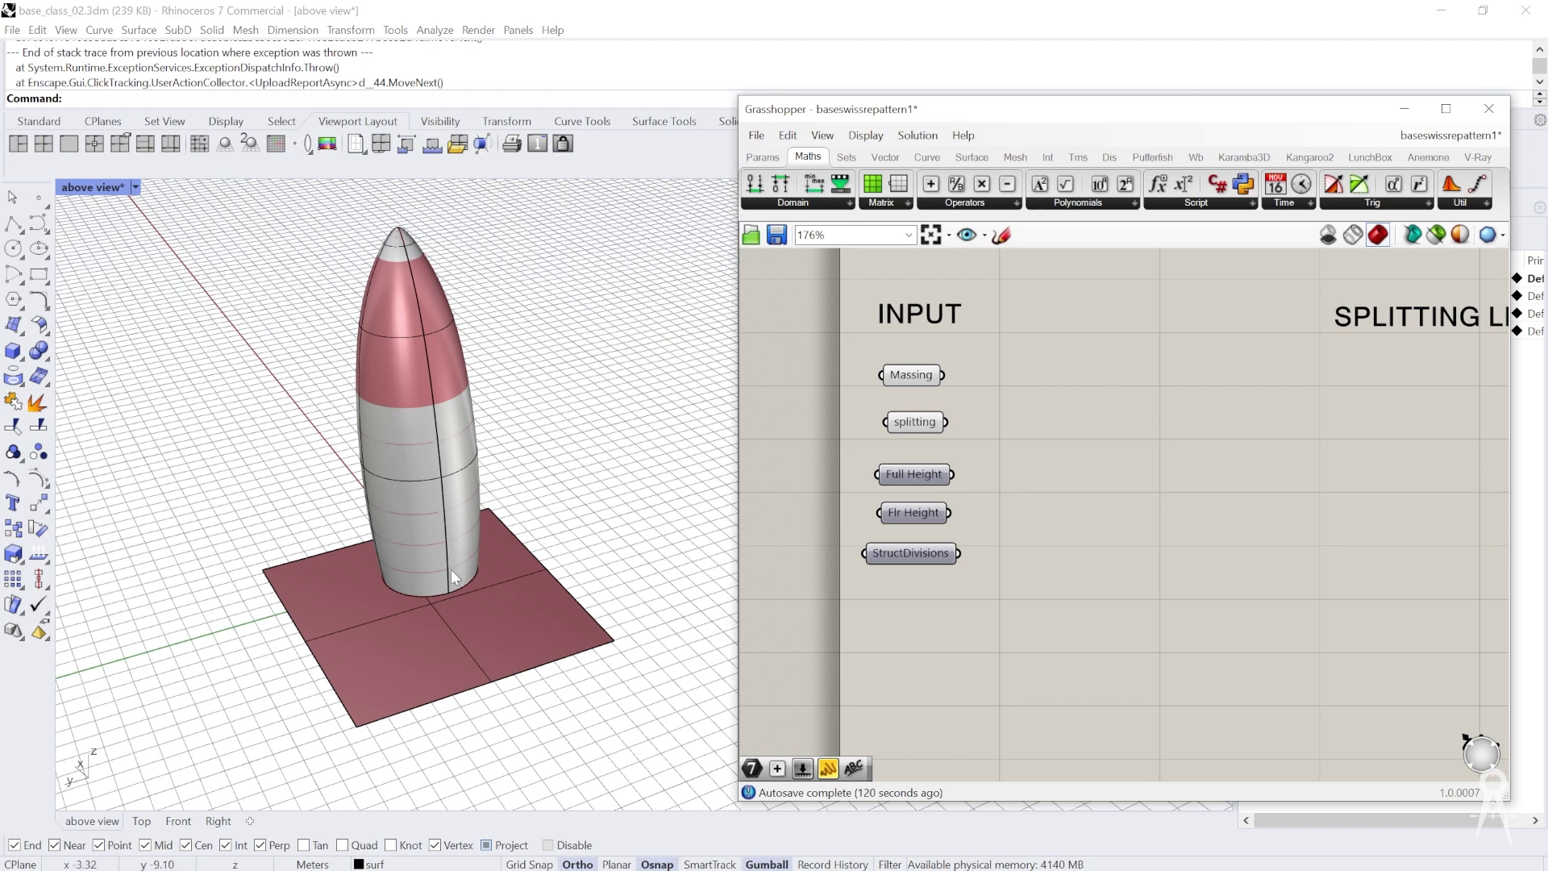
double_click(1030, 486)
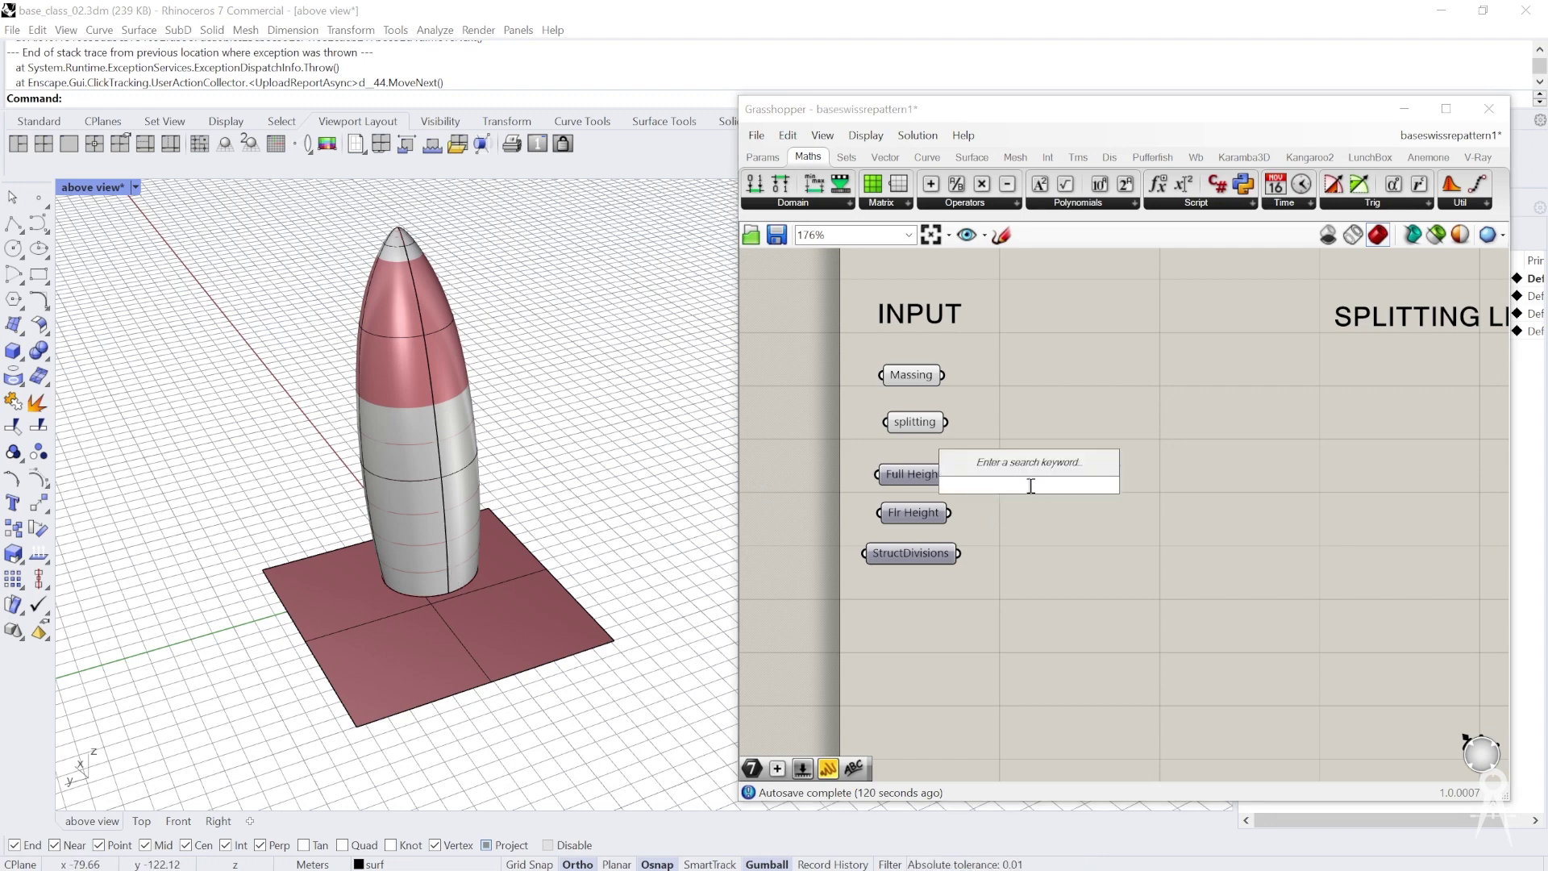
text(division)
key(Return)
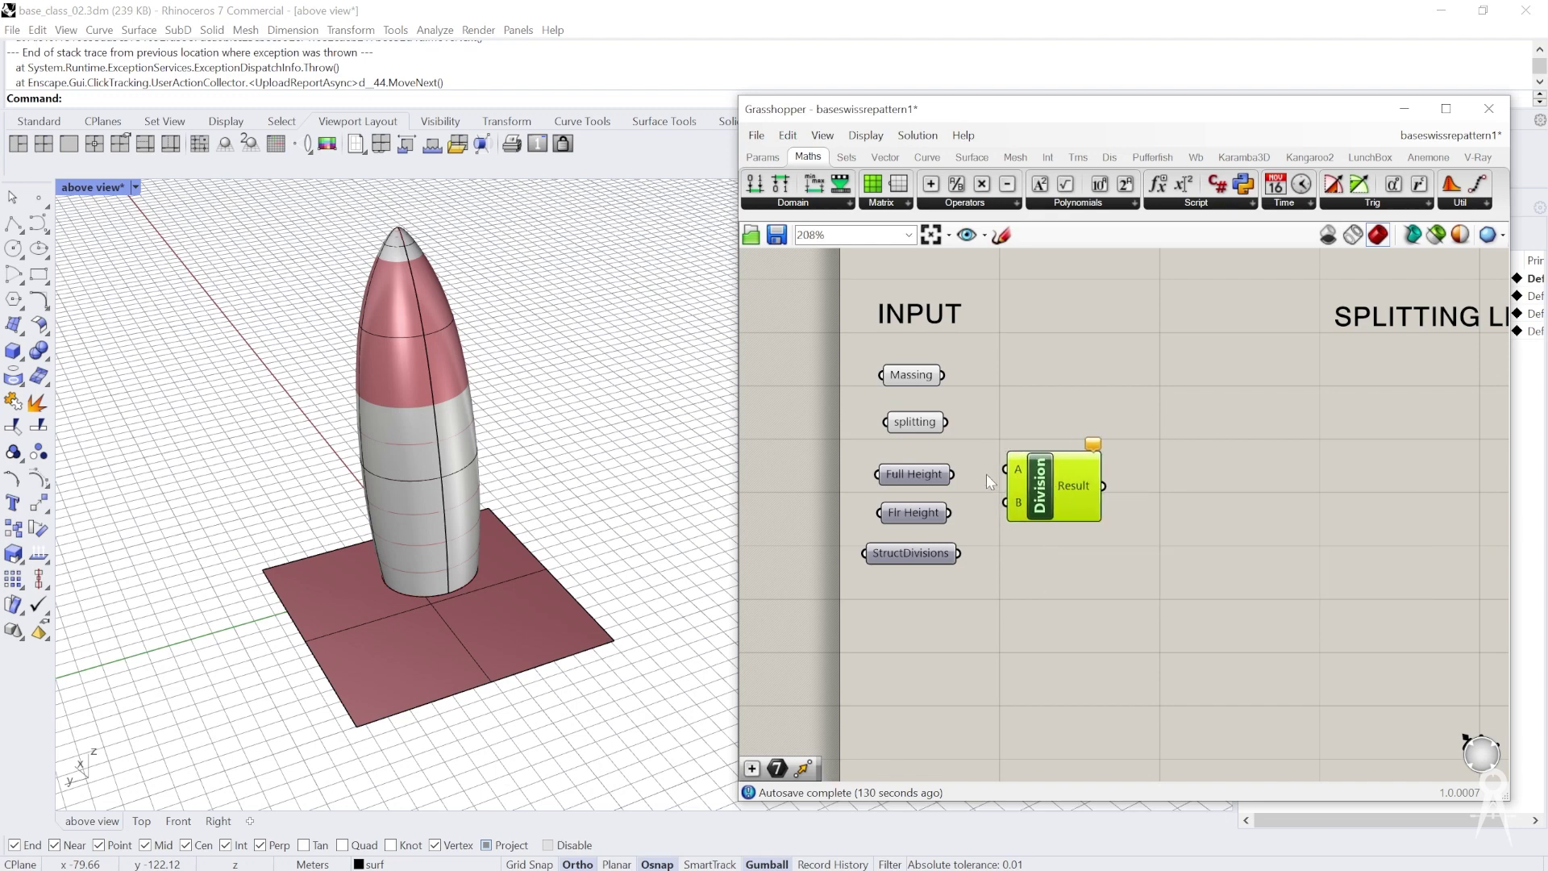
scroll(985, 475, up, 2)
drag(940, 474, 1014, 468)
drag(938, 528, 1034, 527)
mouse_move(1097, 515)
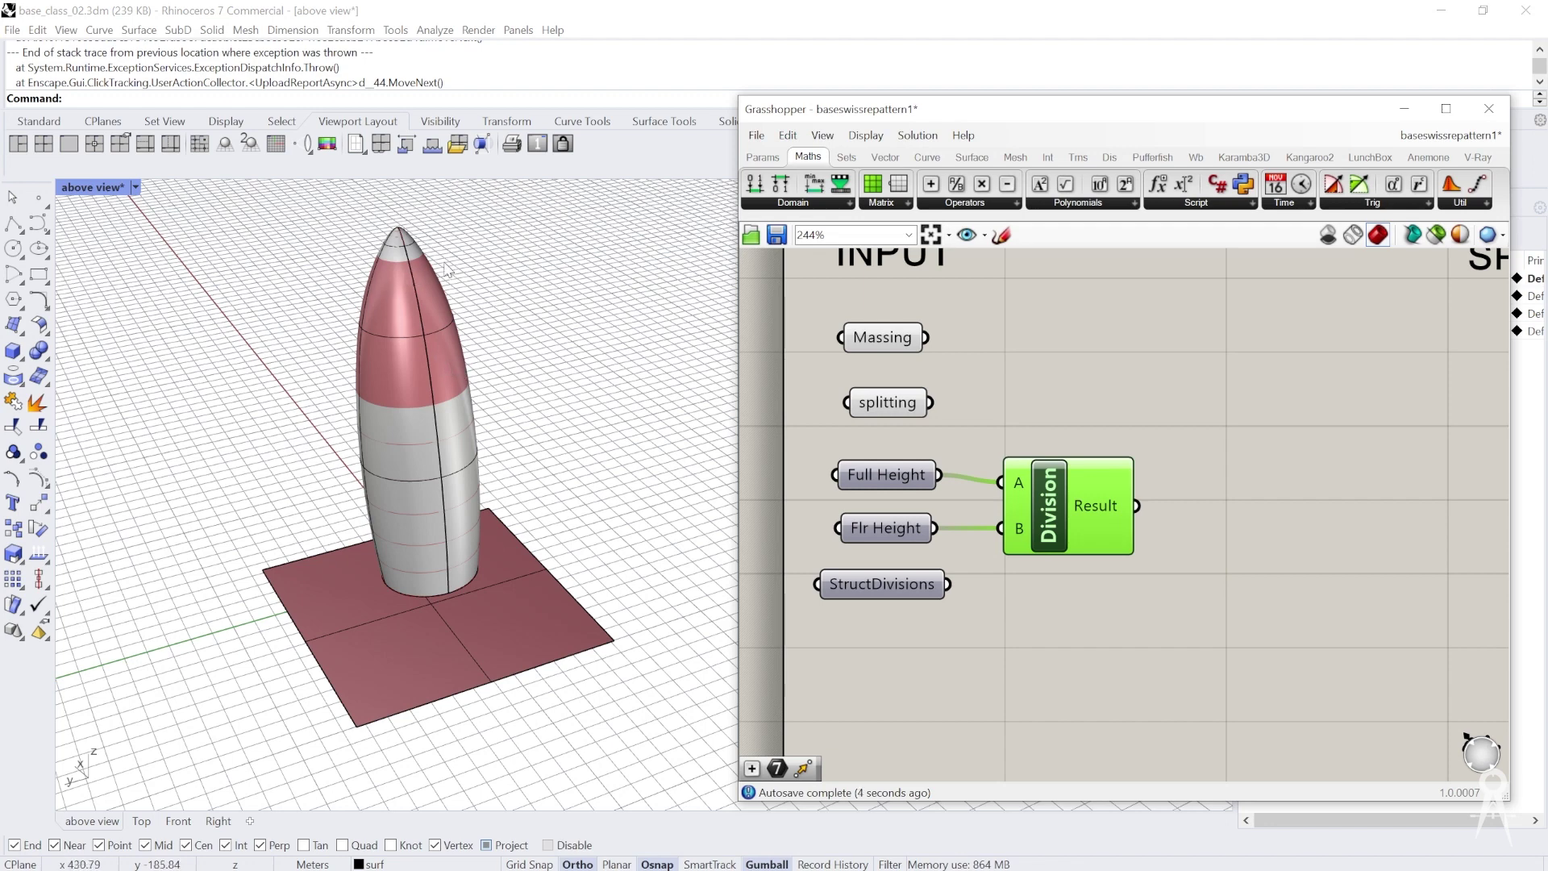
Move the StructDivisions parameter further down, away from the Flr Height parameter
scroll(984, 541, down, 3)
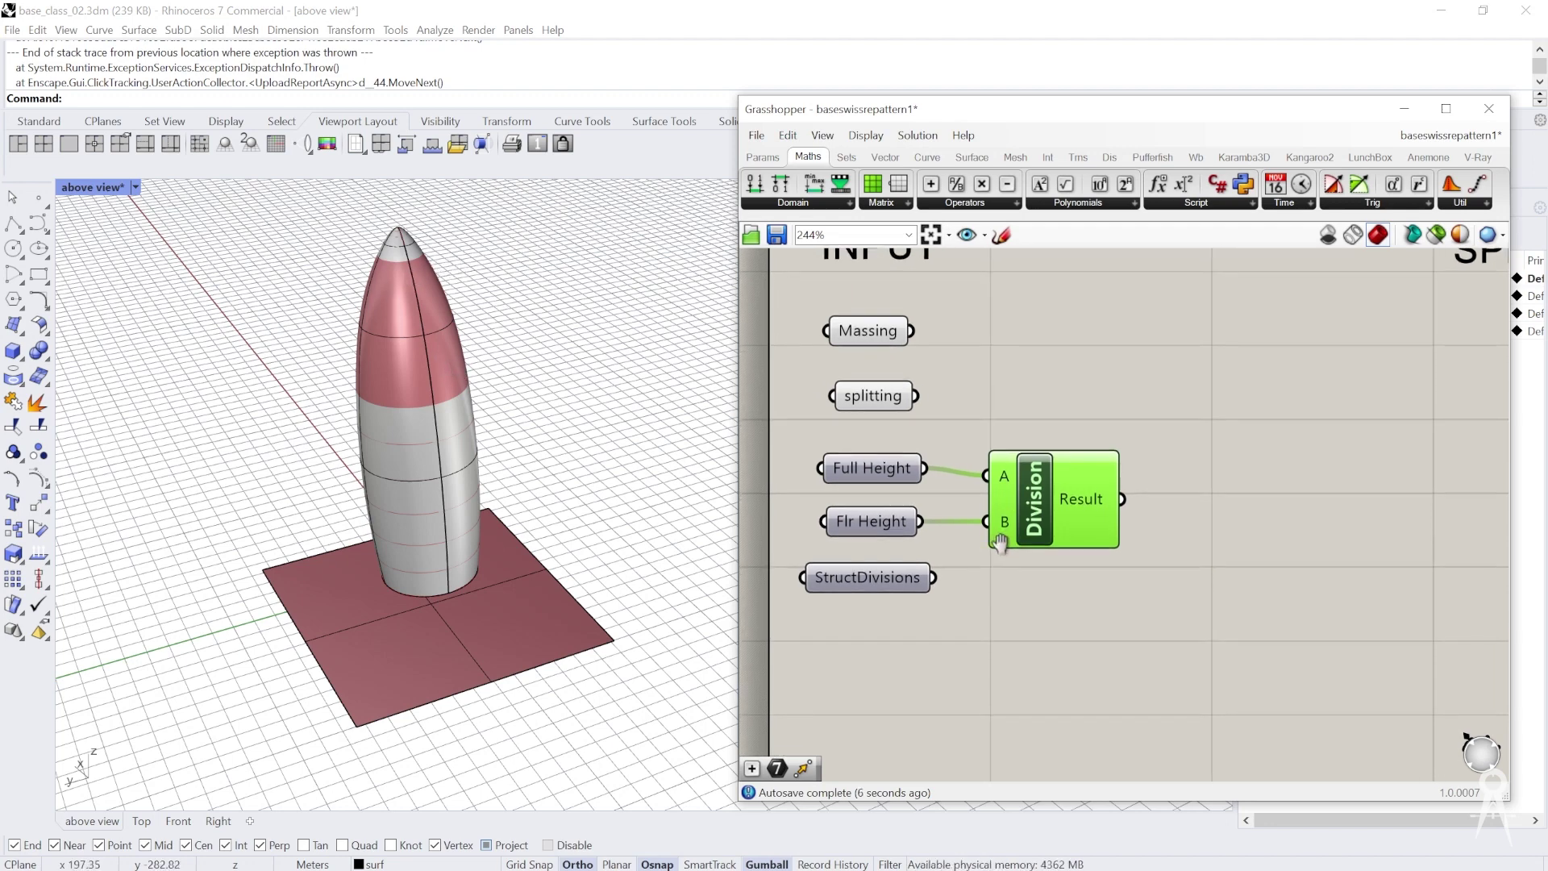
right_drag(982, 552, 994, 542)
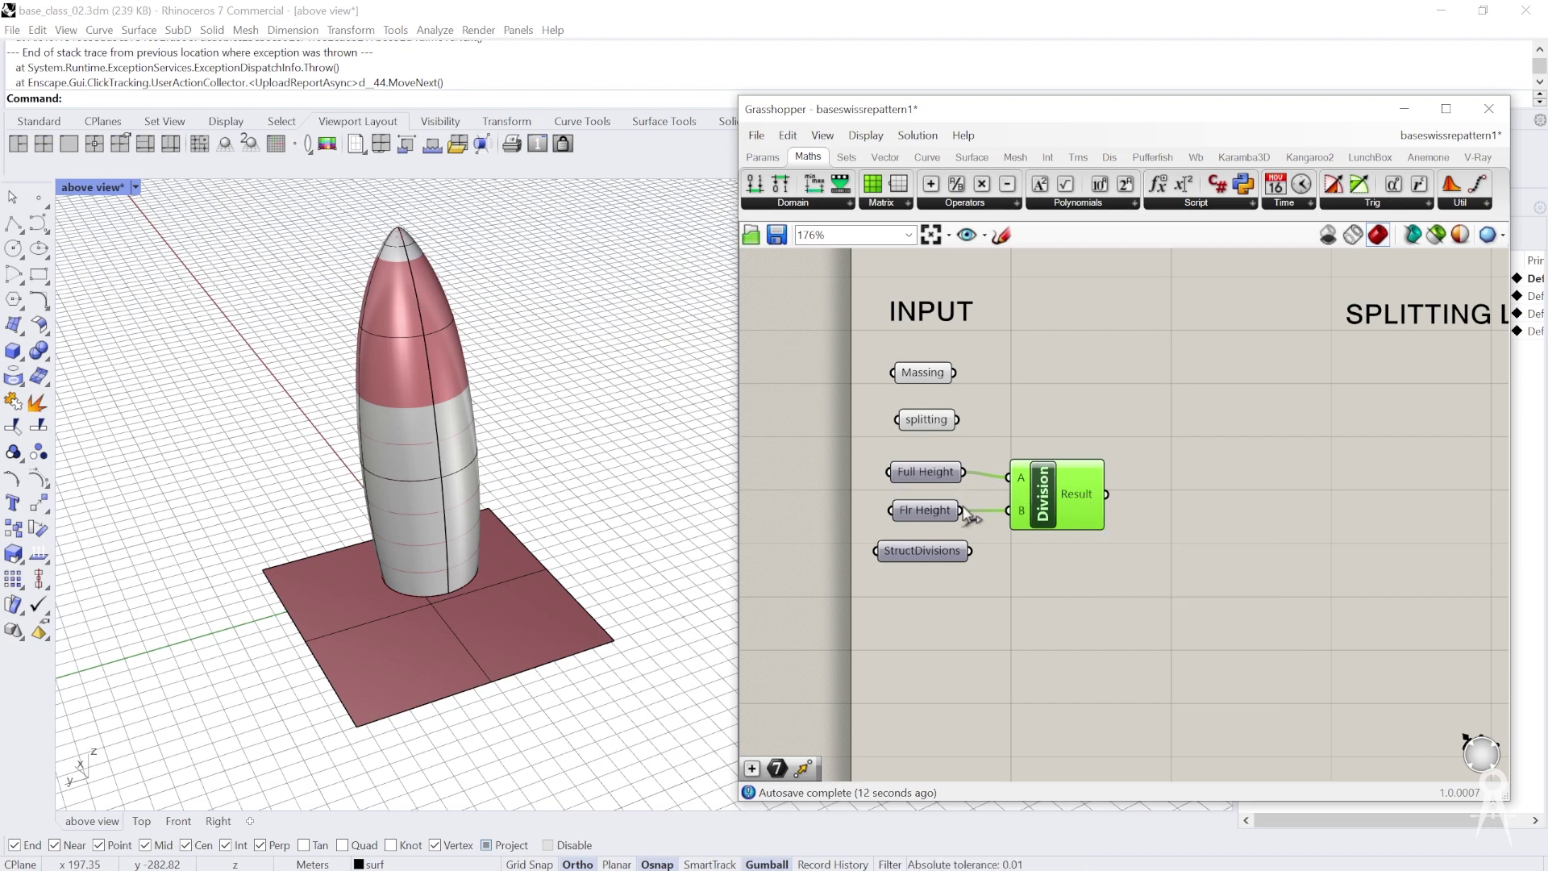
scroll(980, 513, up, 2)
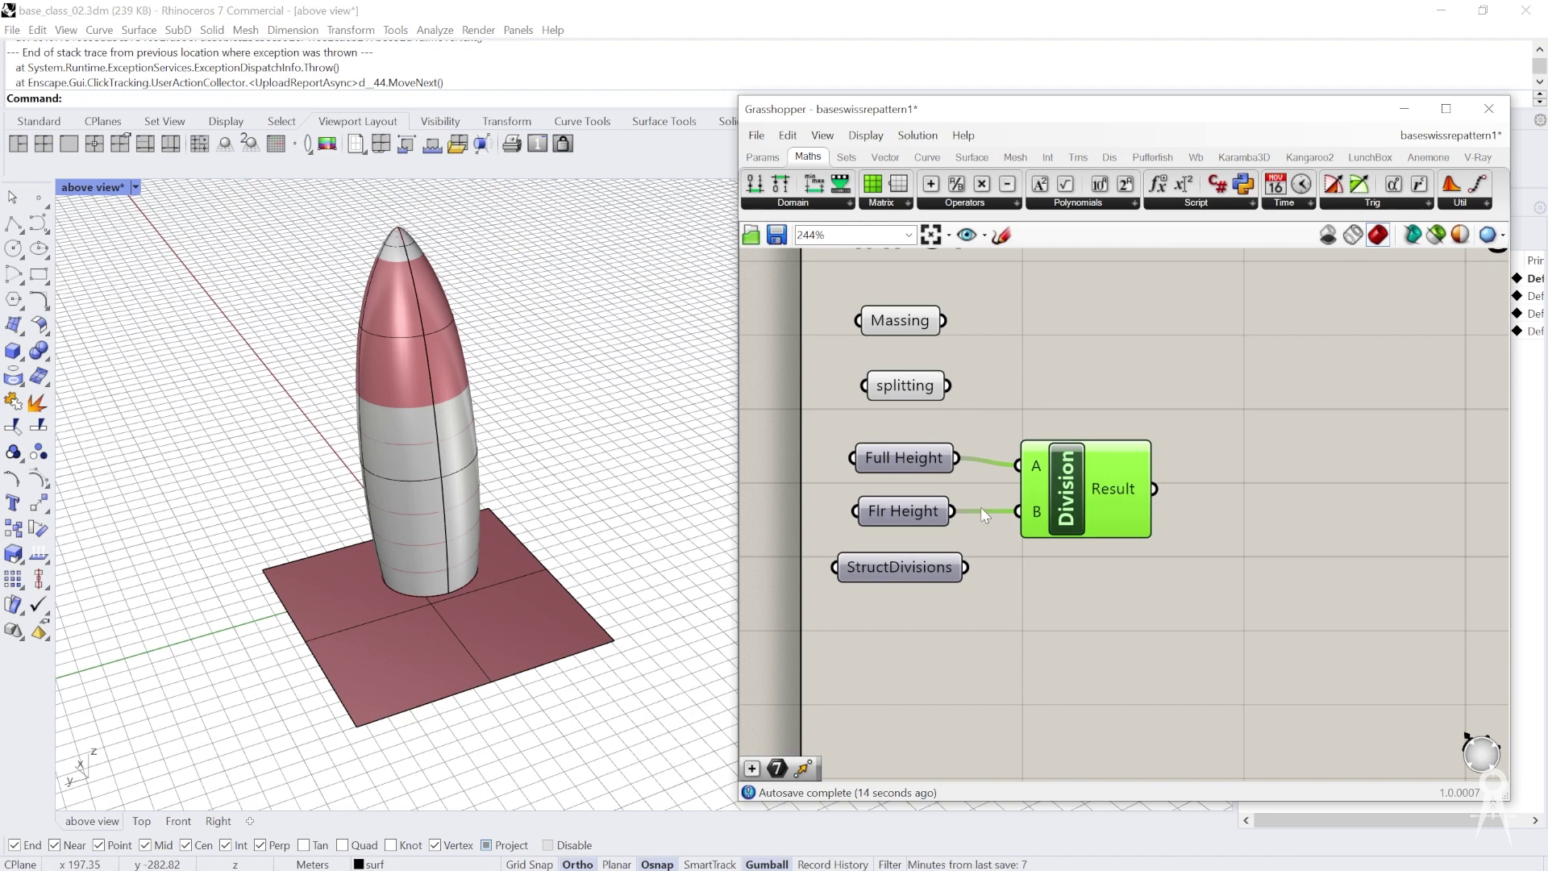
drag(1131, 526, 1146, 526)
scroll(1092, 535, down, 1)
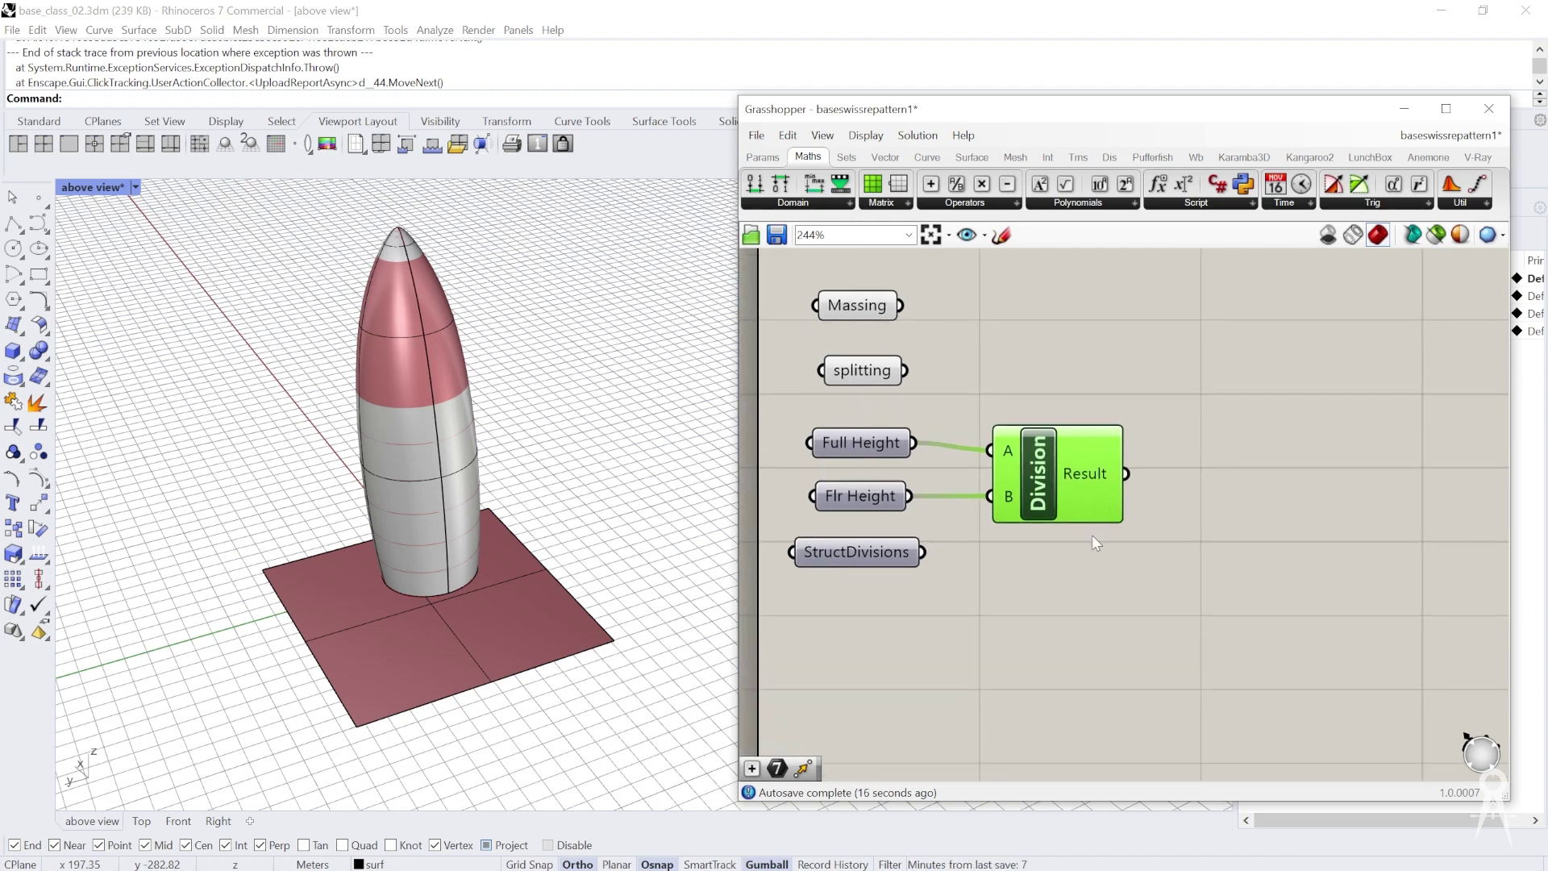
click(926, 577)
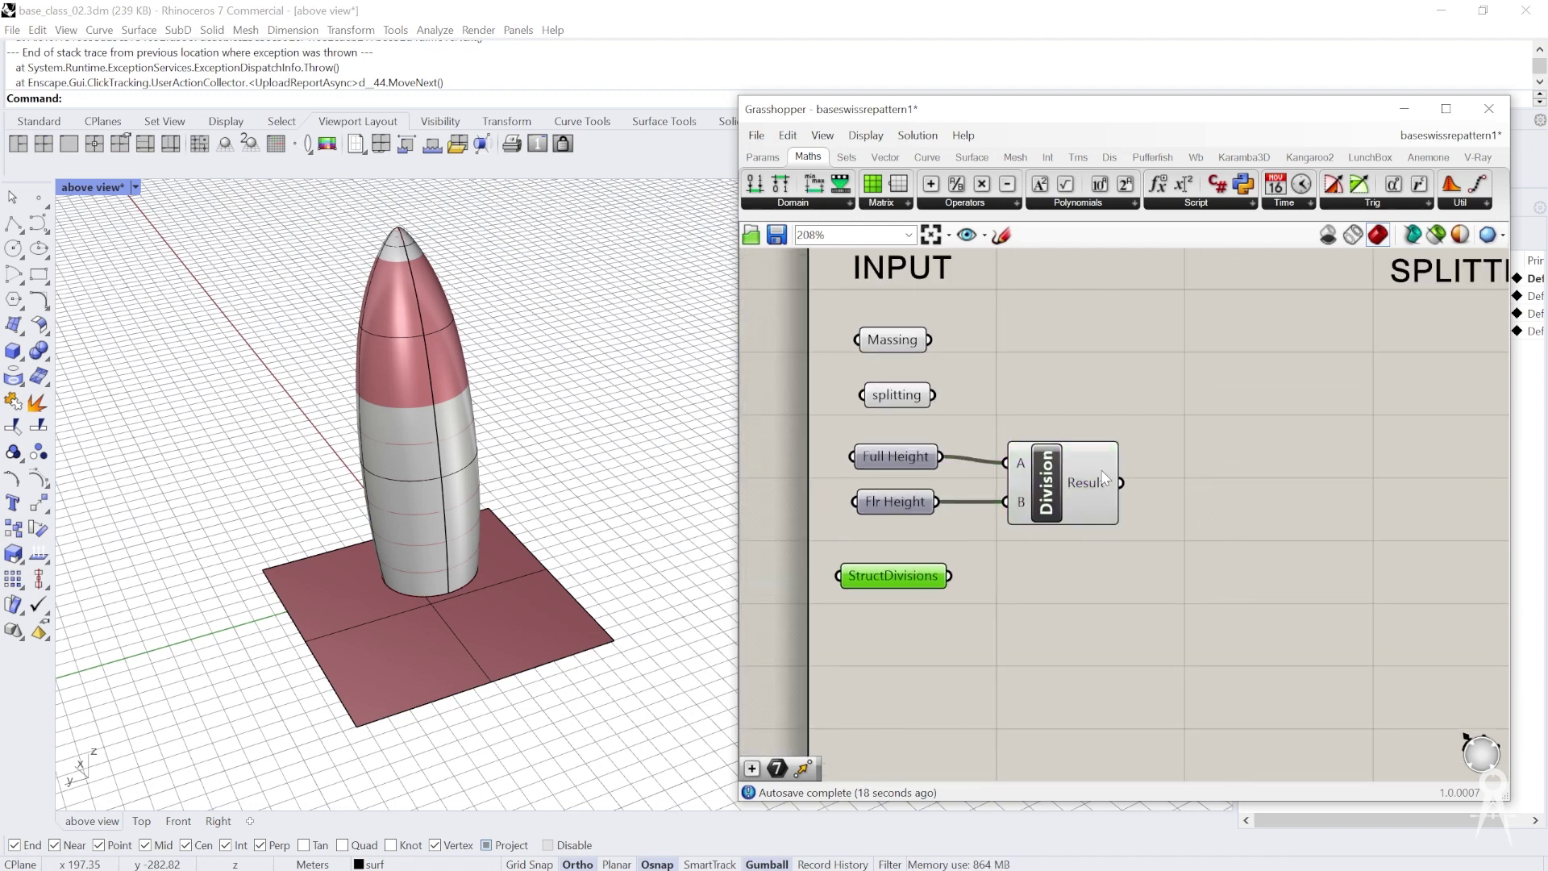
Add a Series component and place it below and beyond the Division component's output
double_click(1189, 480)
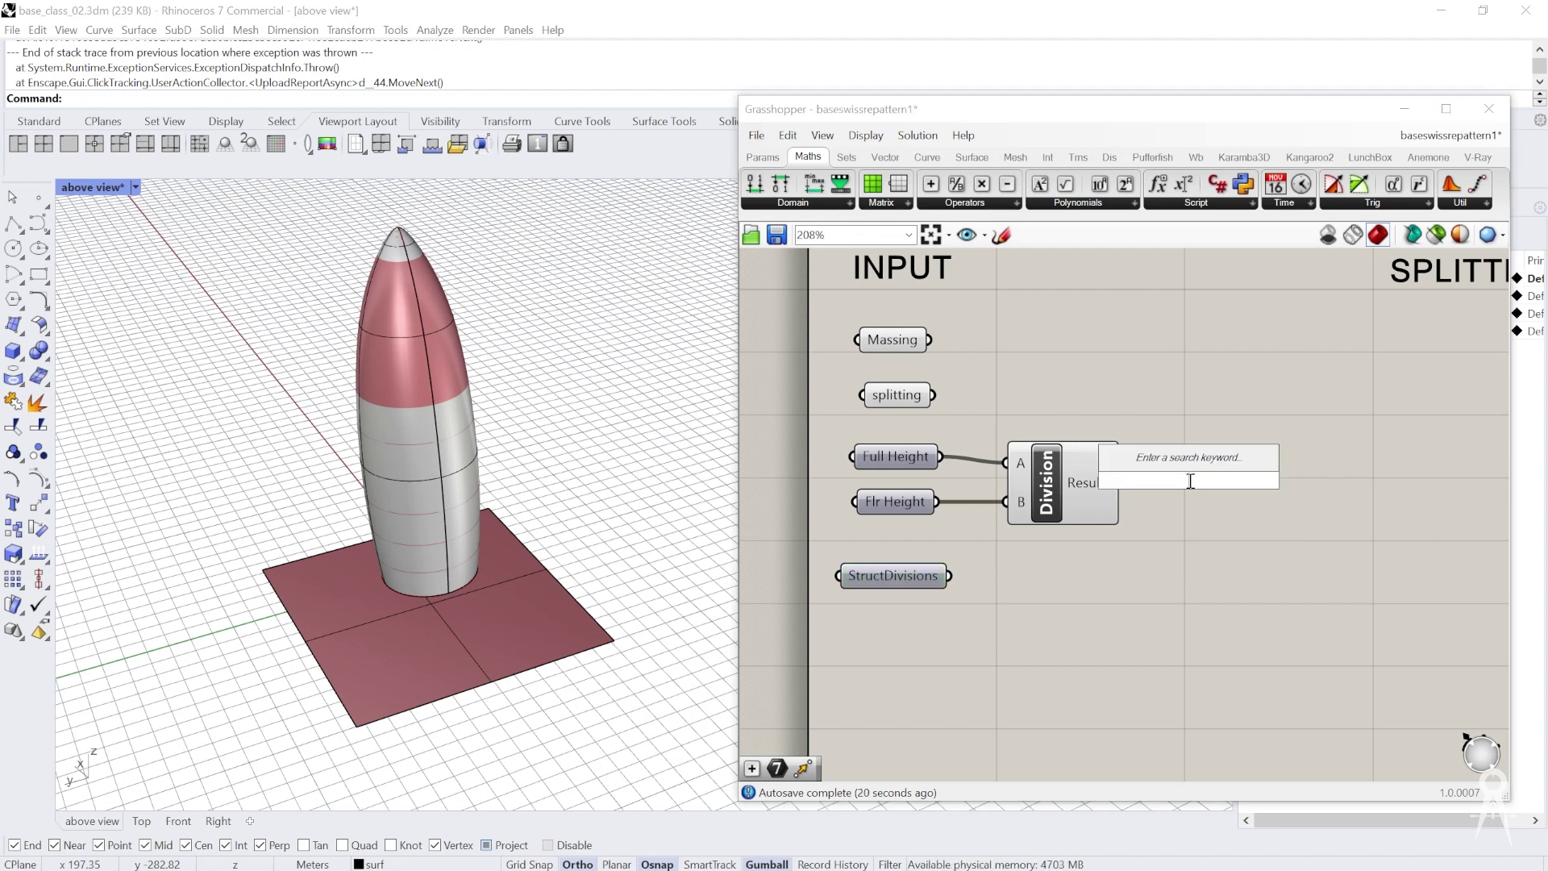
text(series)
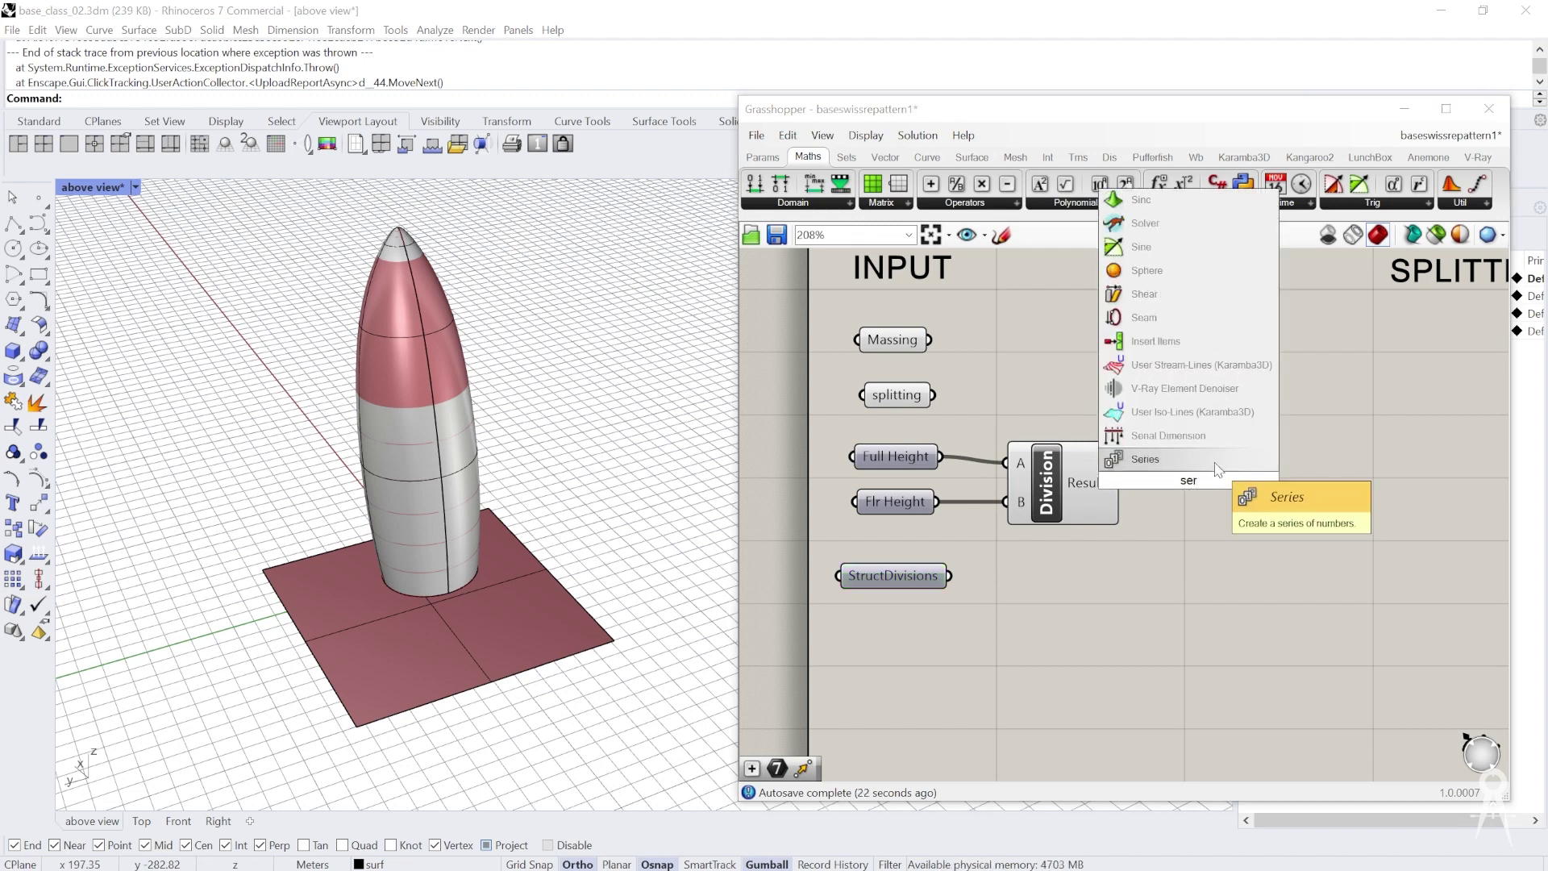
key(Return)
drag(1208, 464, 1227, 468)
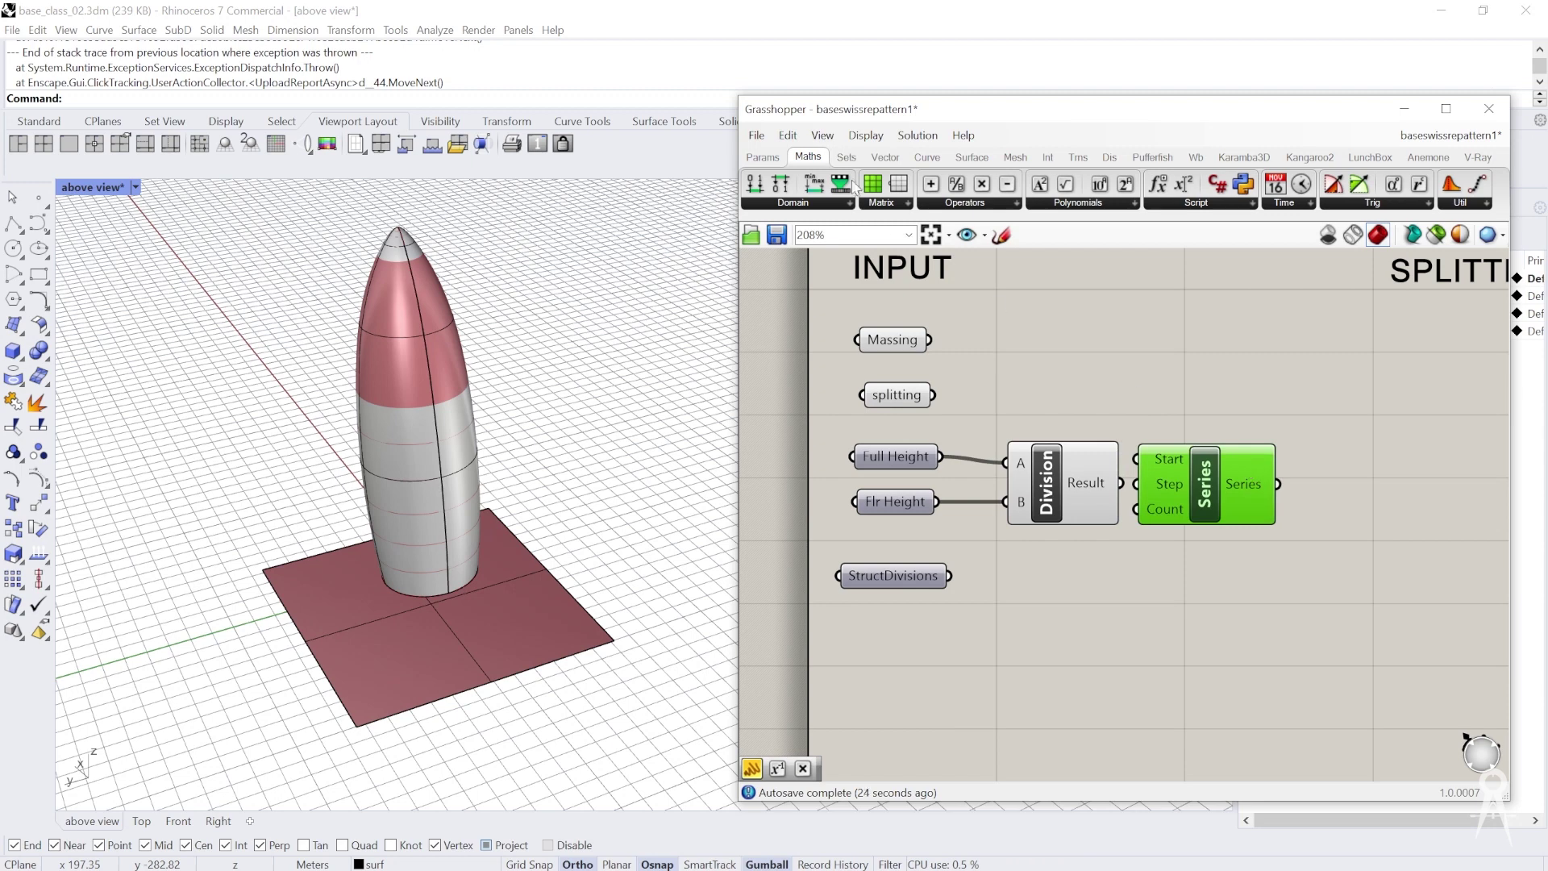
click(846, 158)
click(951, 203)
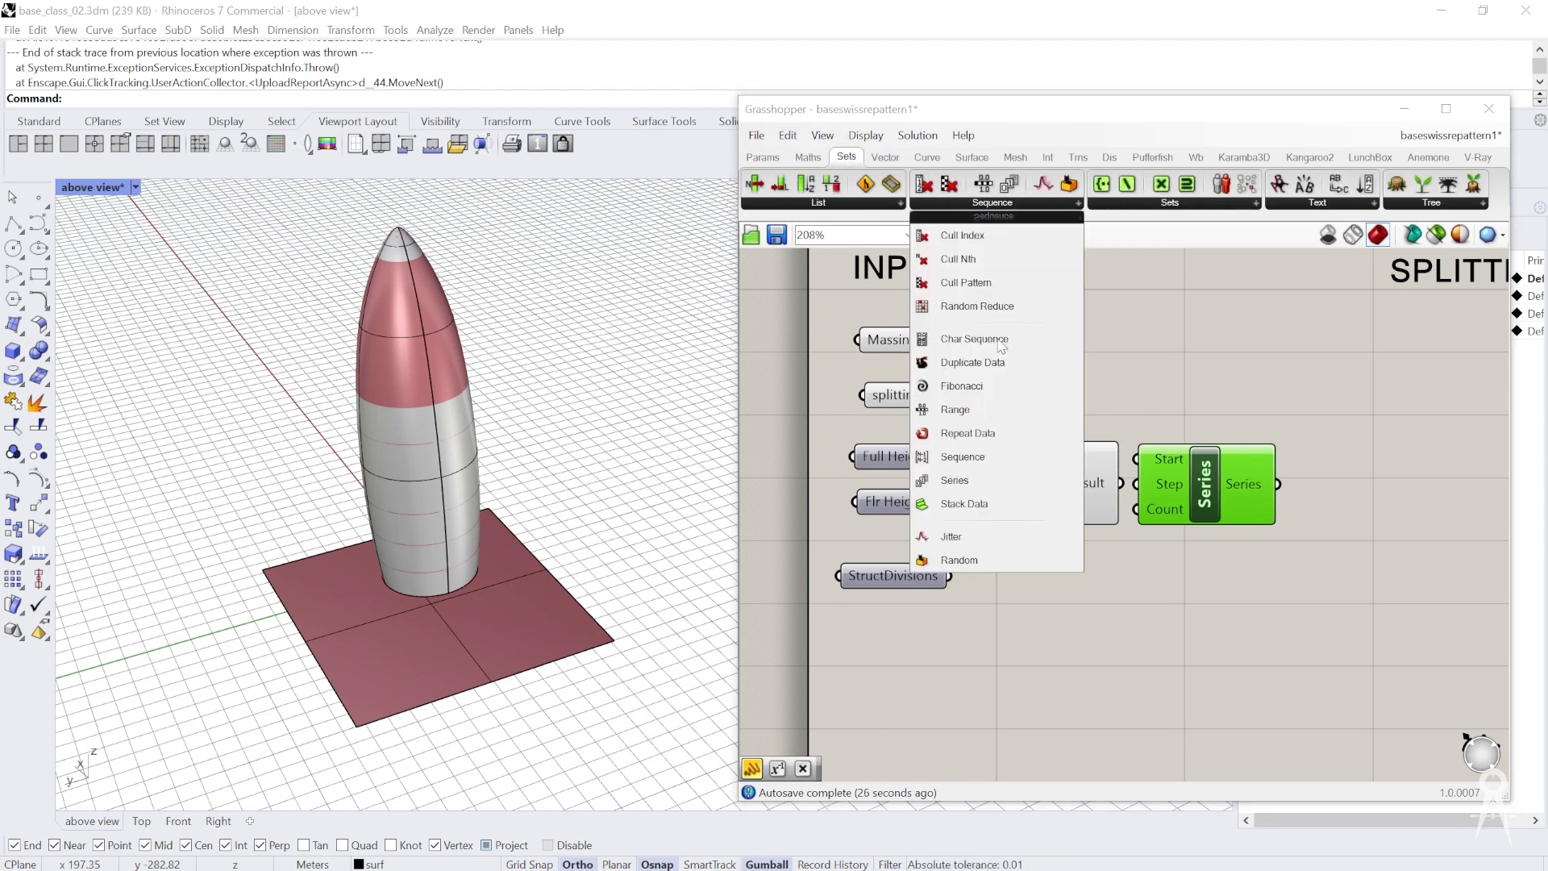
click(1211, 531)
drag(1248, 483, 1246, 578)
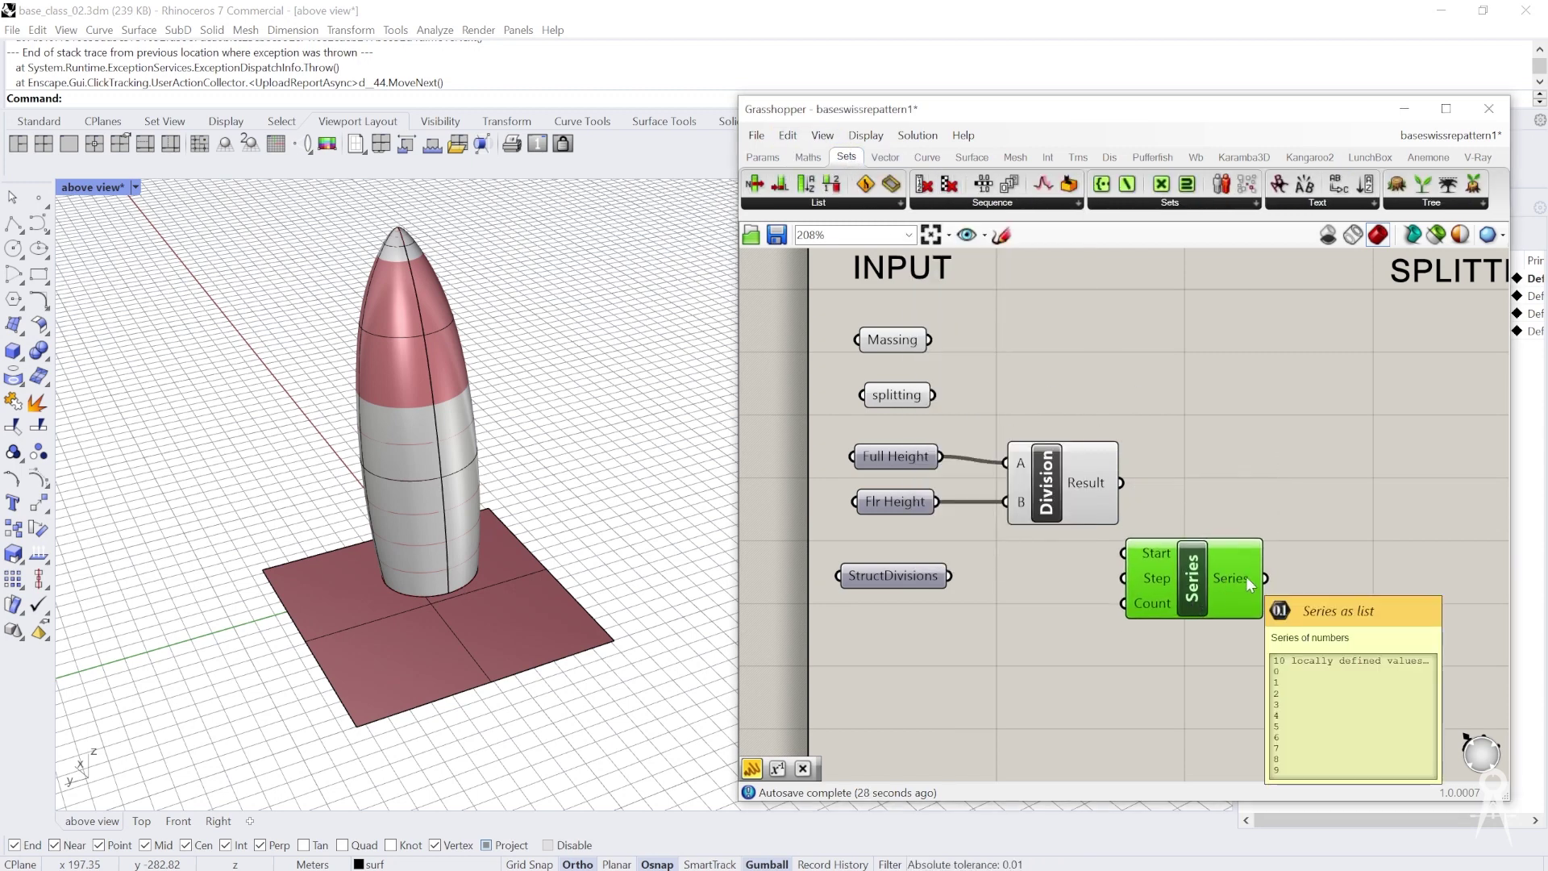
Connect the Division Result to the Series Count and line the Series component up with that output
right_drag(1115, 692, 963, 621)
drag(999, 486, 1049, 445)
drag(971, 412, 1019, 492)
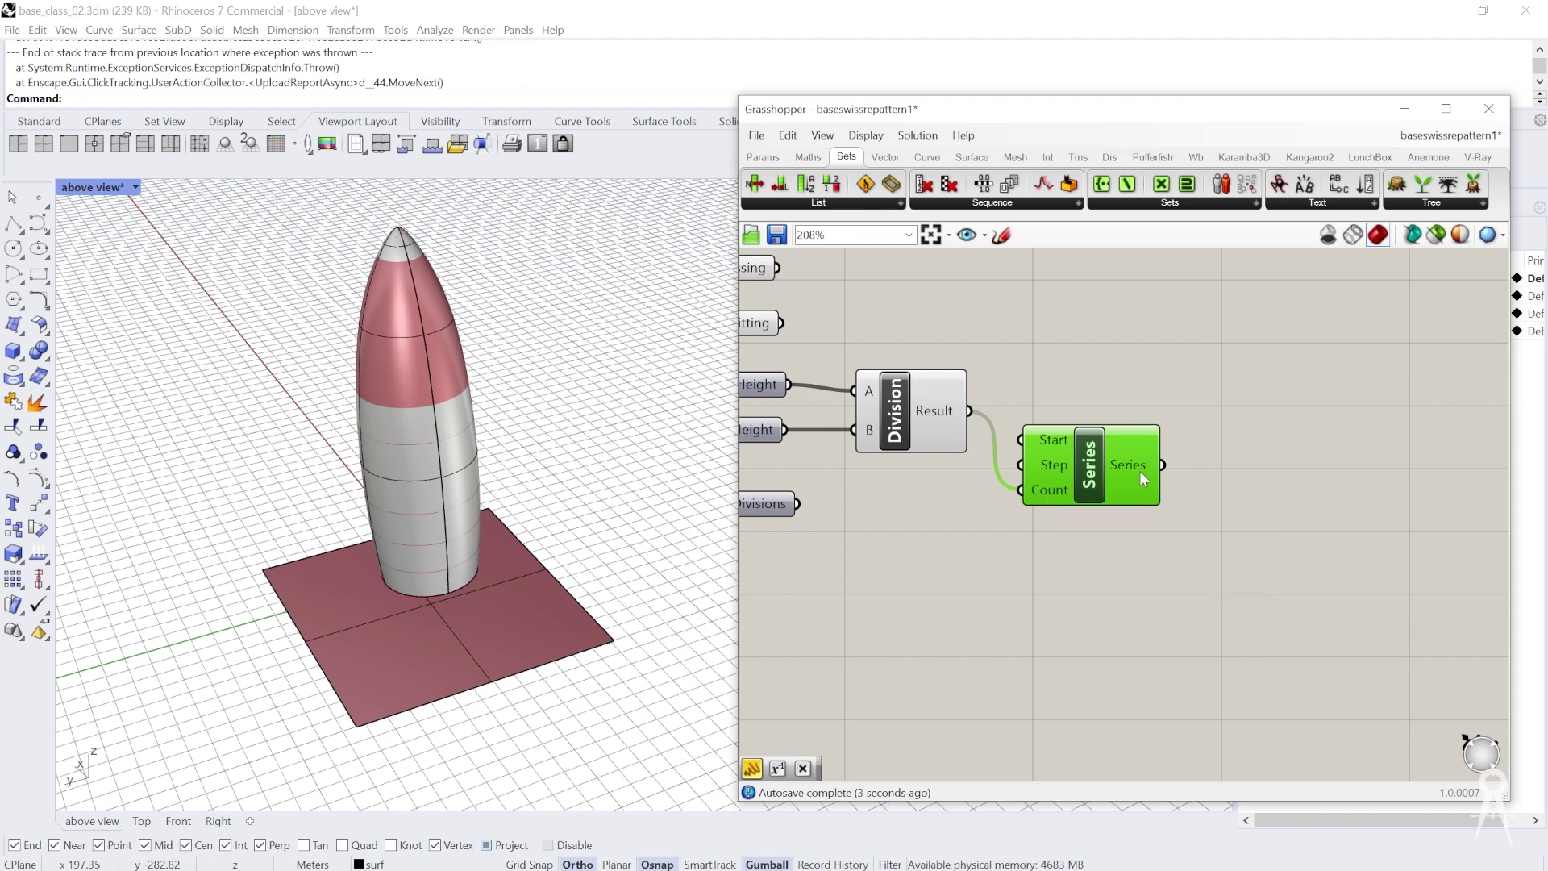
mouse_move(1139, 471)
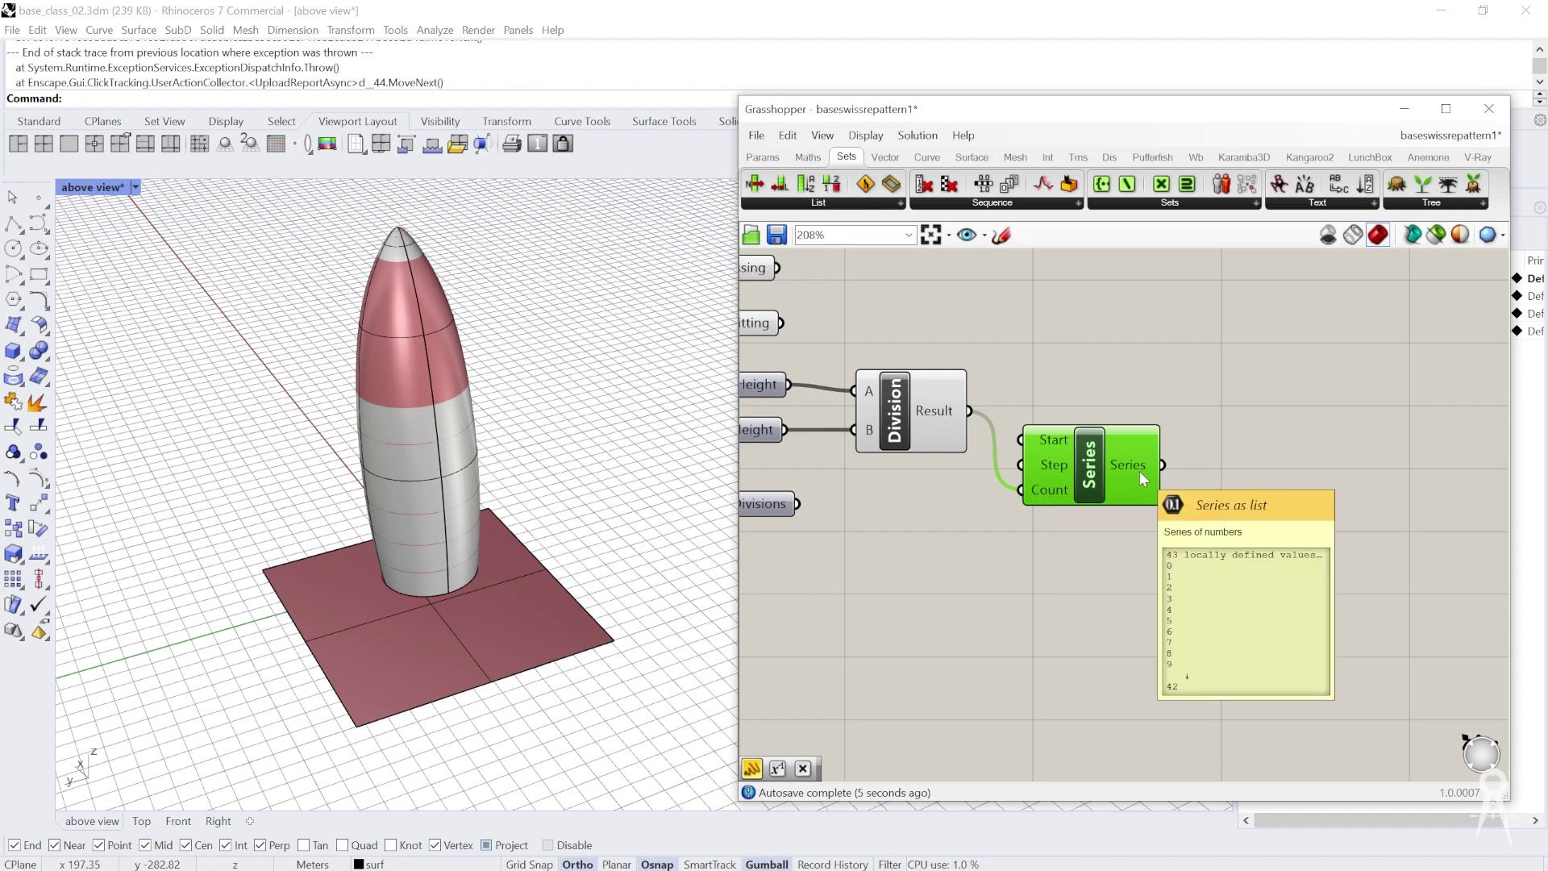
scroll(1140, 471, down, 3)
scroll(1104, 439, up, 3)
drag(1105, 440, 1142, 361)
Add a Multiplication component and arrange it above and beyond the Series component
click(1094, 330)
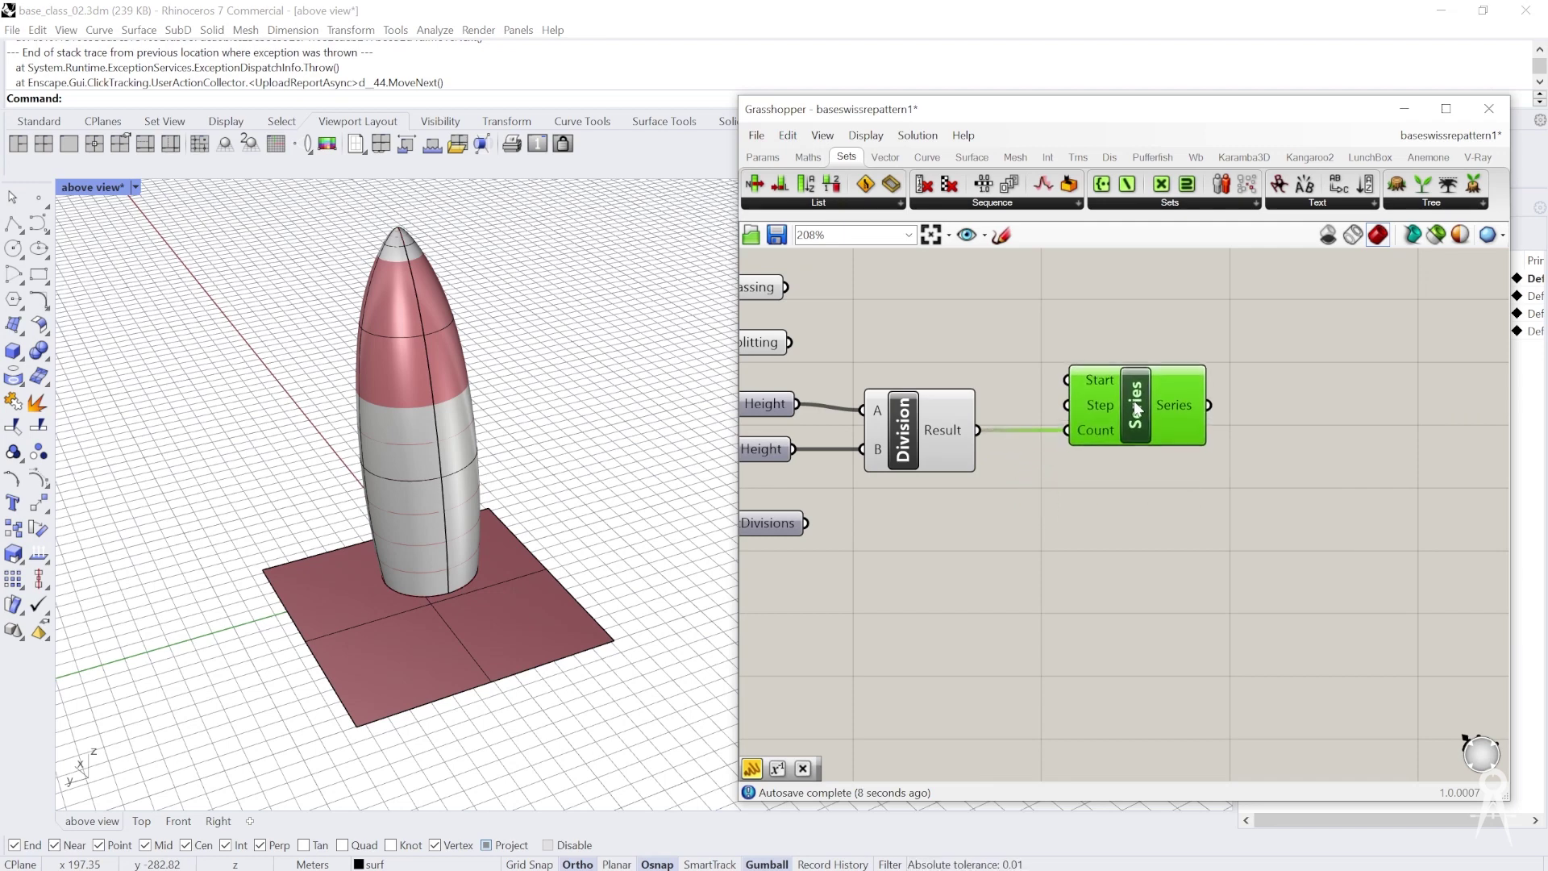
double_click(1094, 330)
text(multiplication)
key(Return)
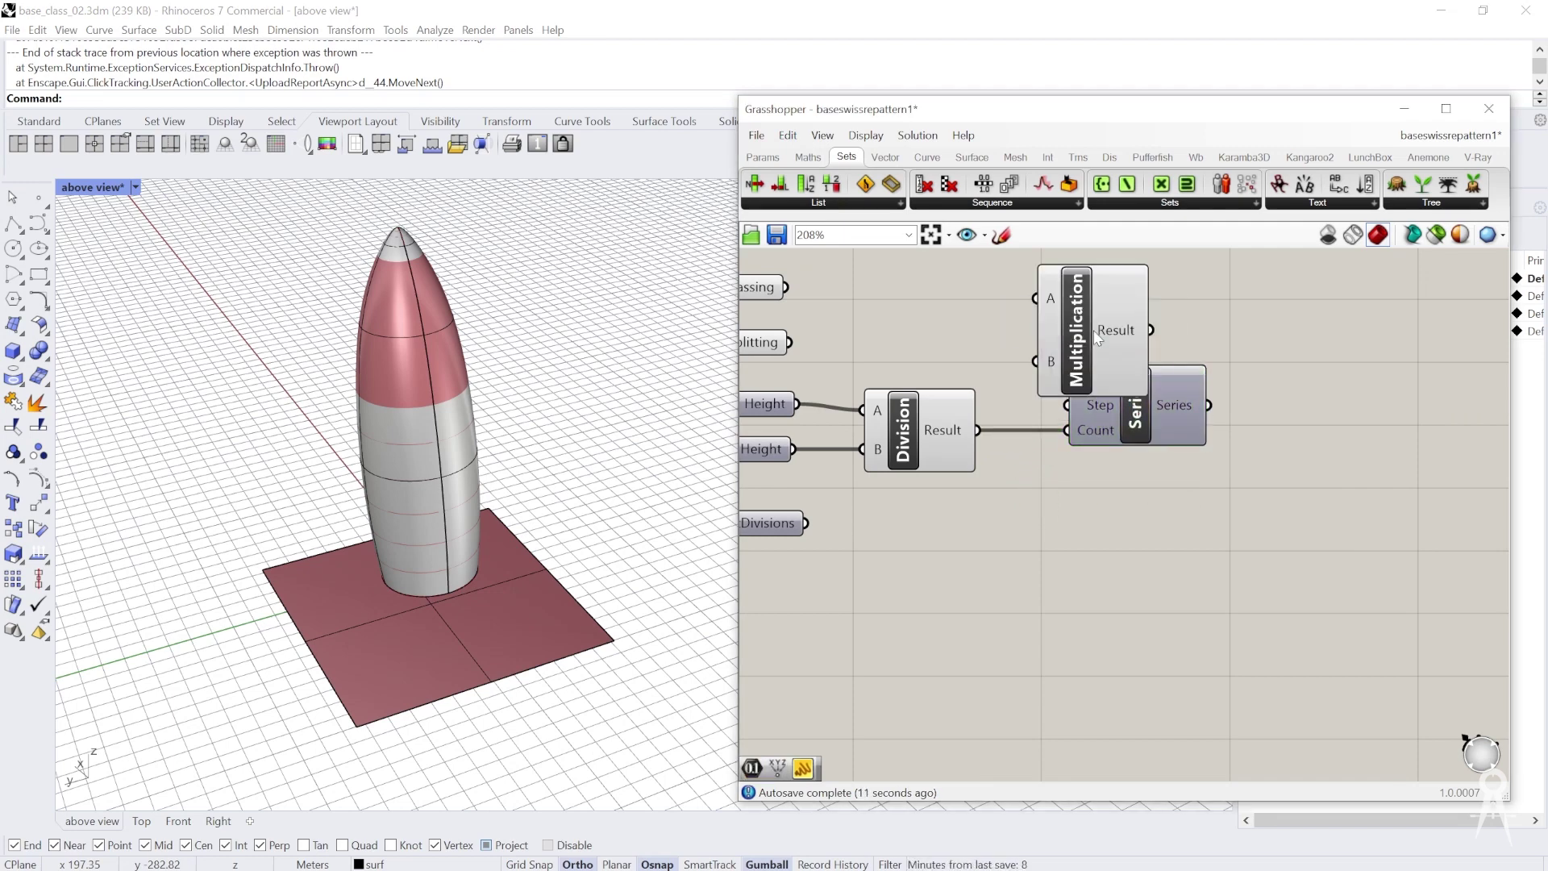
drag(1093, 331, 1081, 273)
scroll(1135, 402, down, 2)
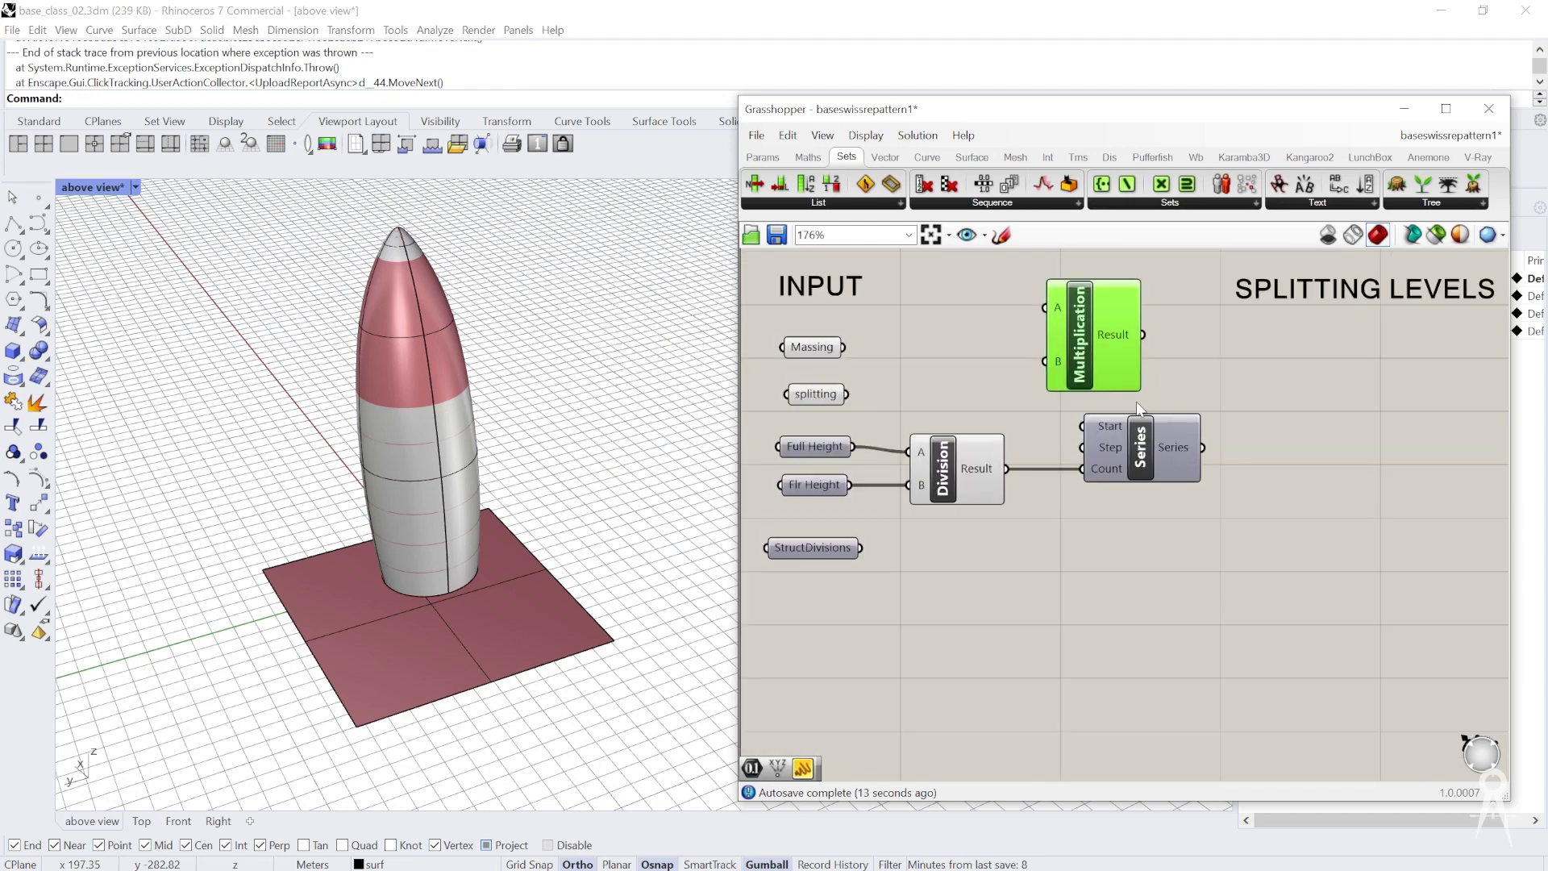
drag(1099, 365, 1135, 369)
drag(1132, 427, 1098, 493)
drag(1139, 399, 1218, 446)
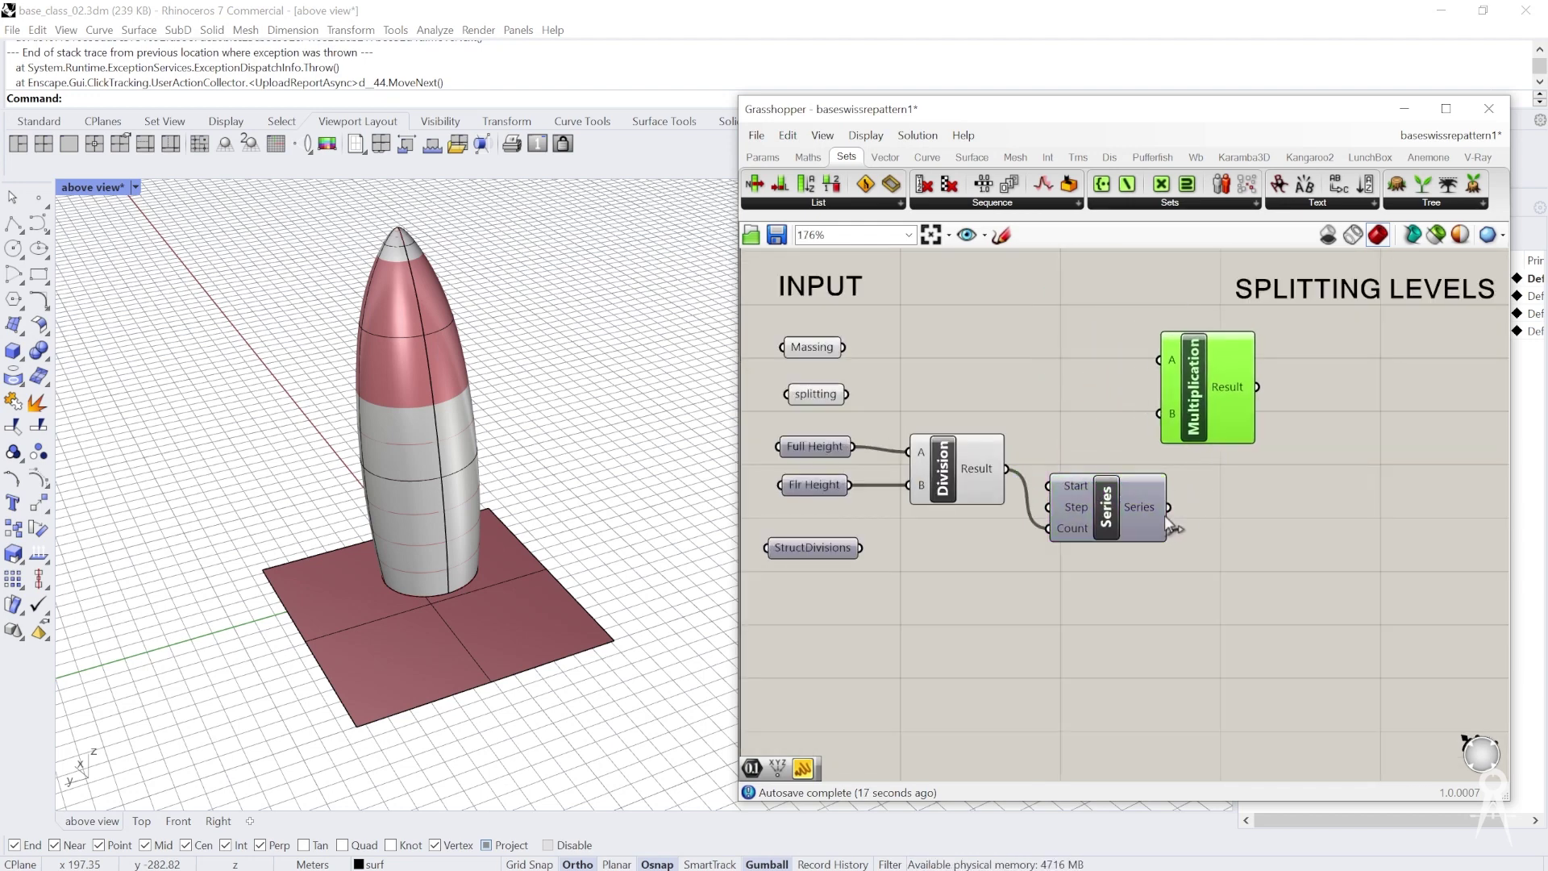
Connect Flr Height to input A and the Series output to input B of the Multiplication component
drag(1168, 510, 1159, 413)
drag(850, 485, 1171, 363)
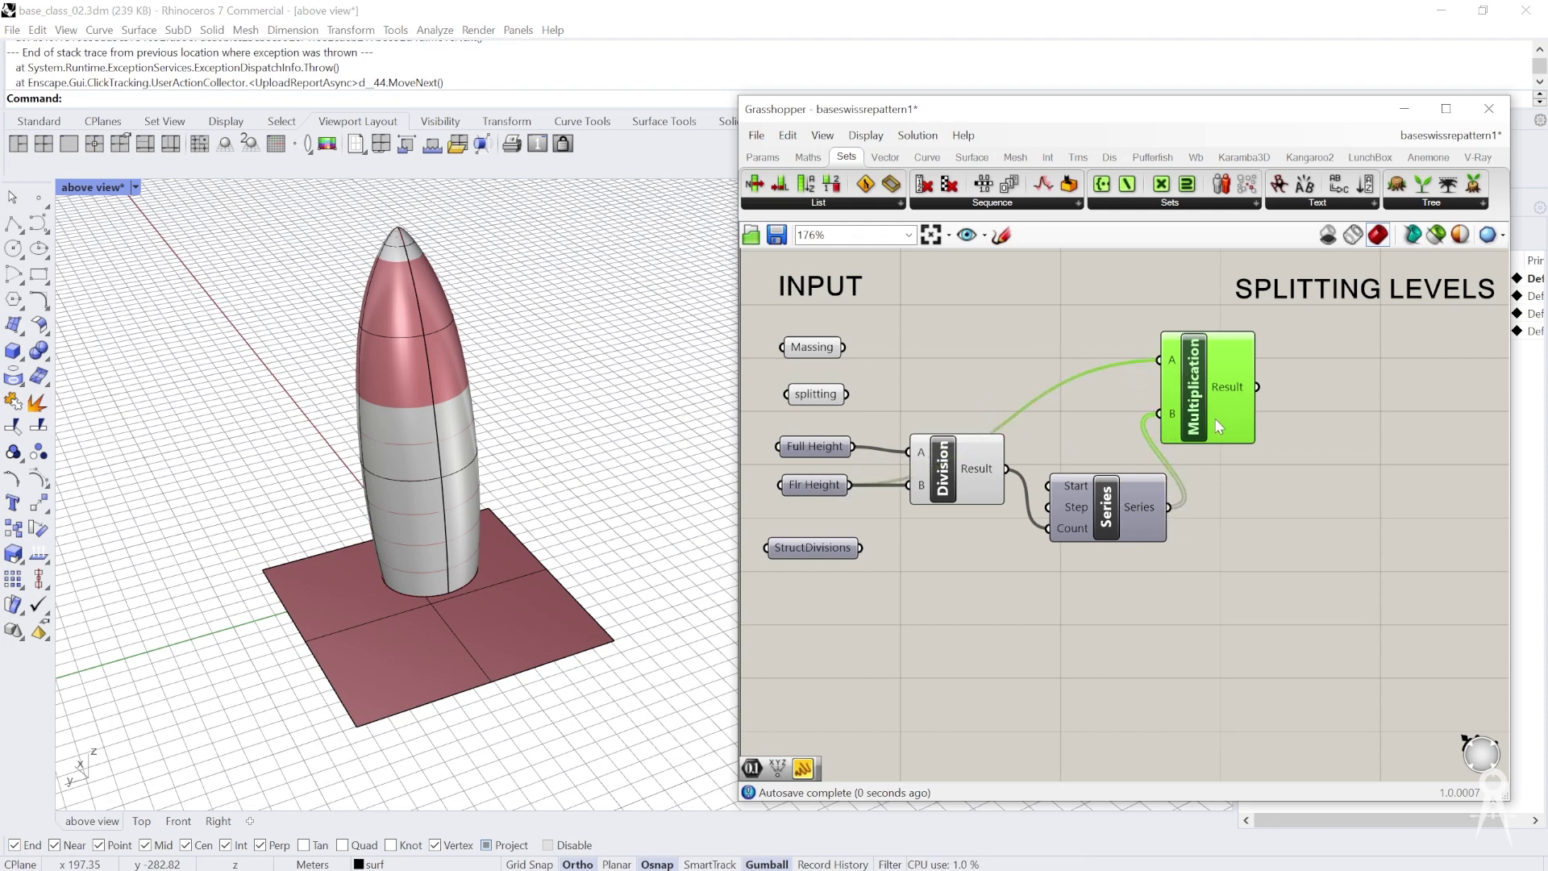
drag(1219, 427, 1246, 440)
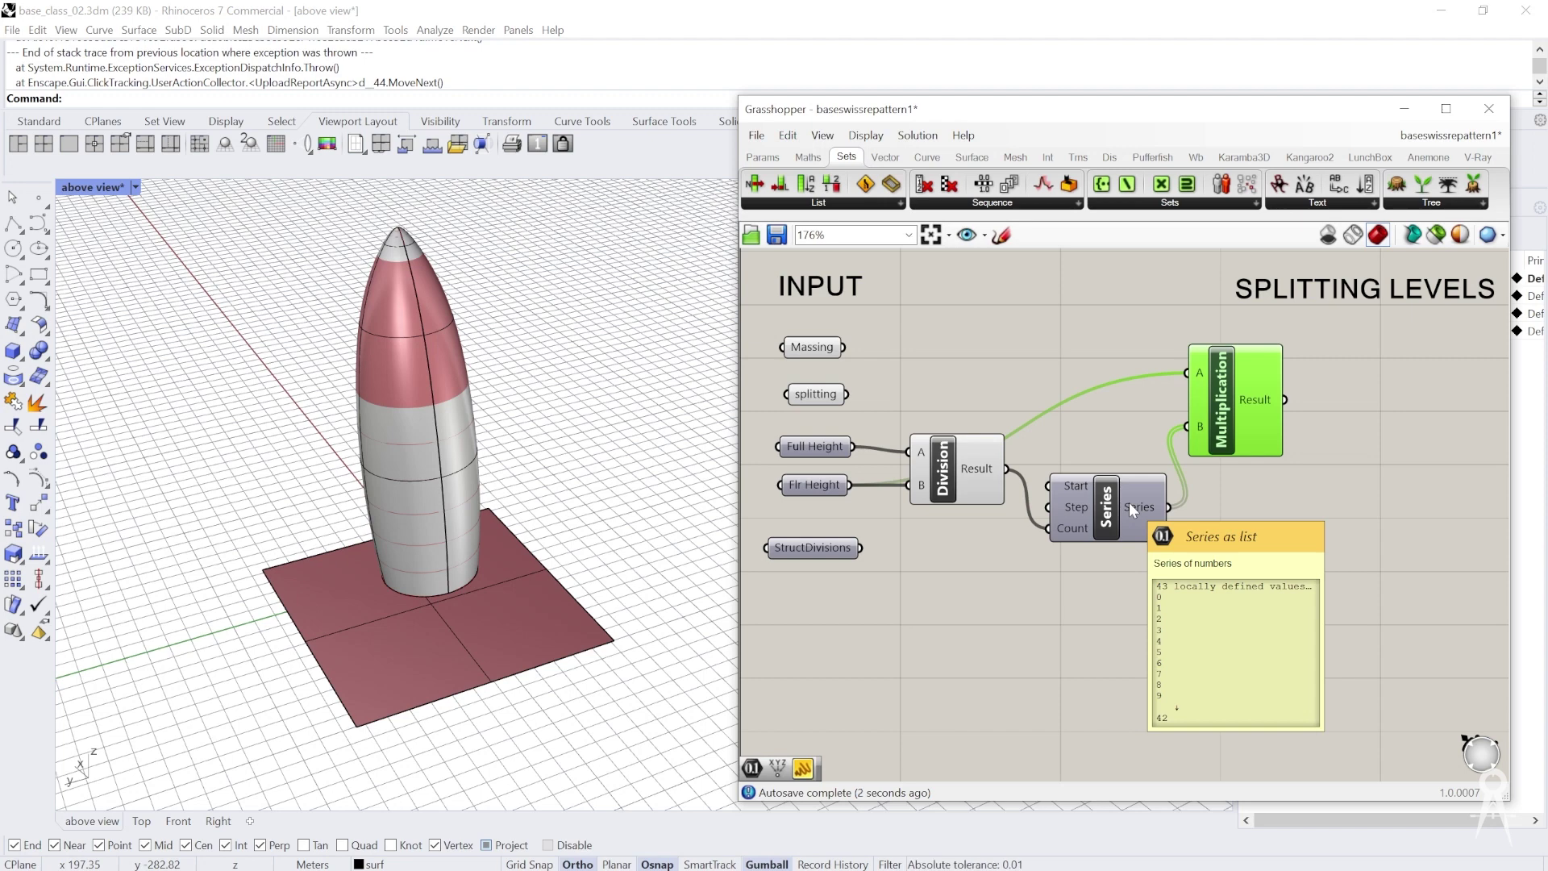
mouse_move(1270, 403)
Add a Construct Point component and place it beyond the Multiplication component under the SPLITTING LEVELS heading
right_drag(1182, 586, 937, 553)
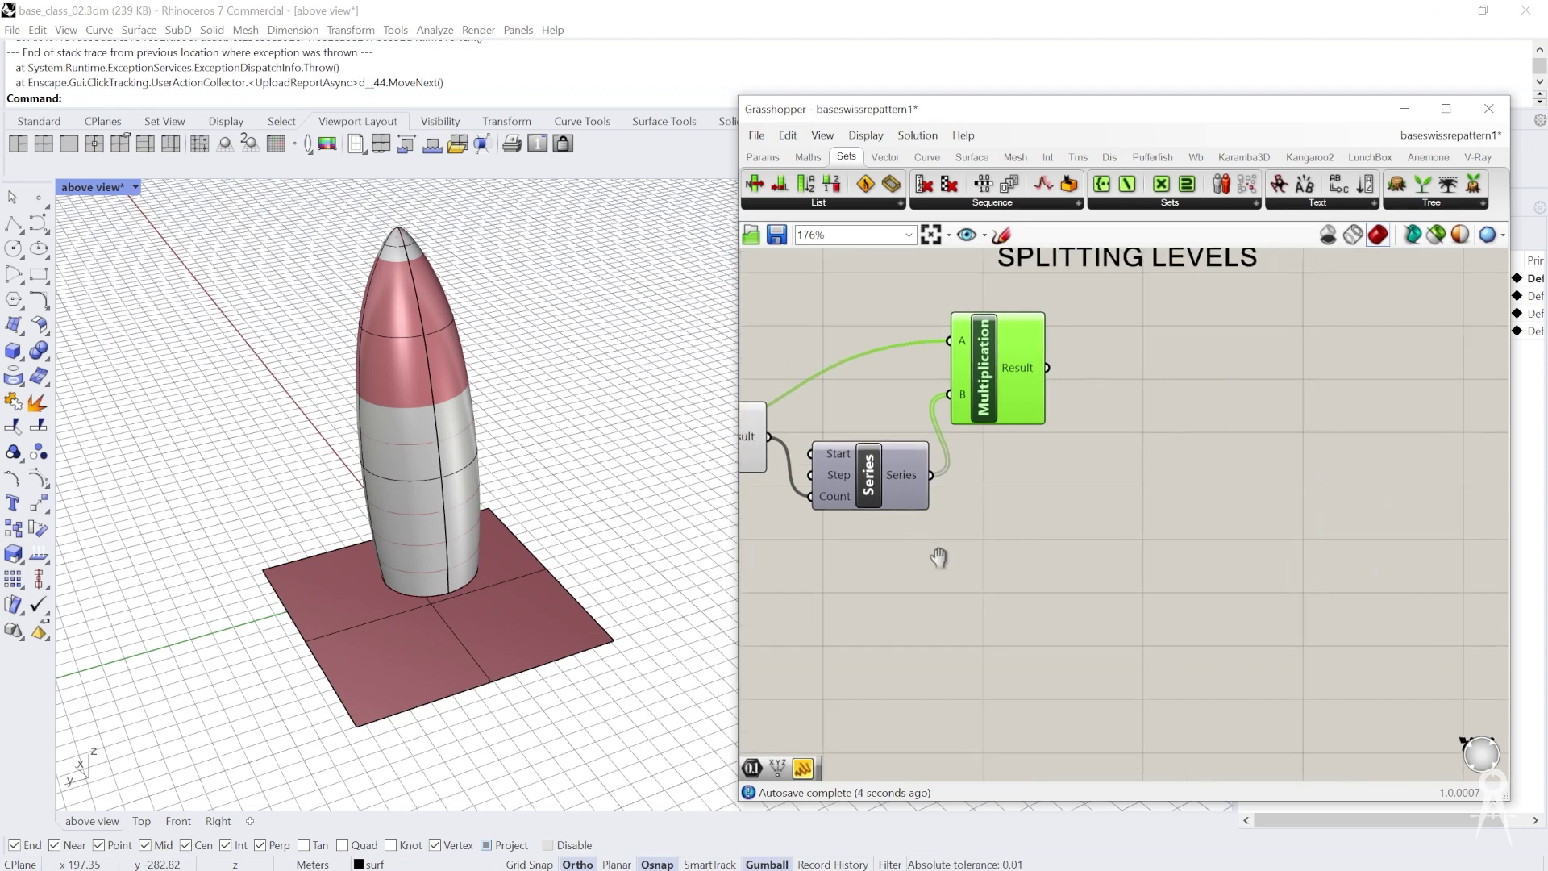
double_click(1052, 467)
text(con)
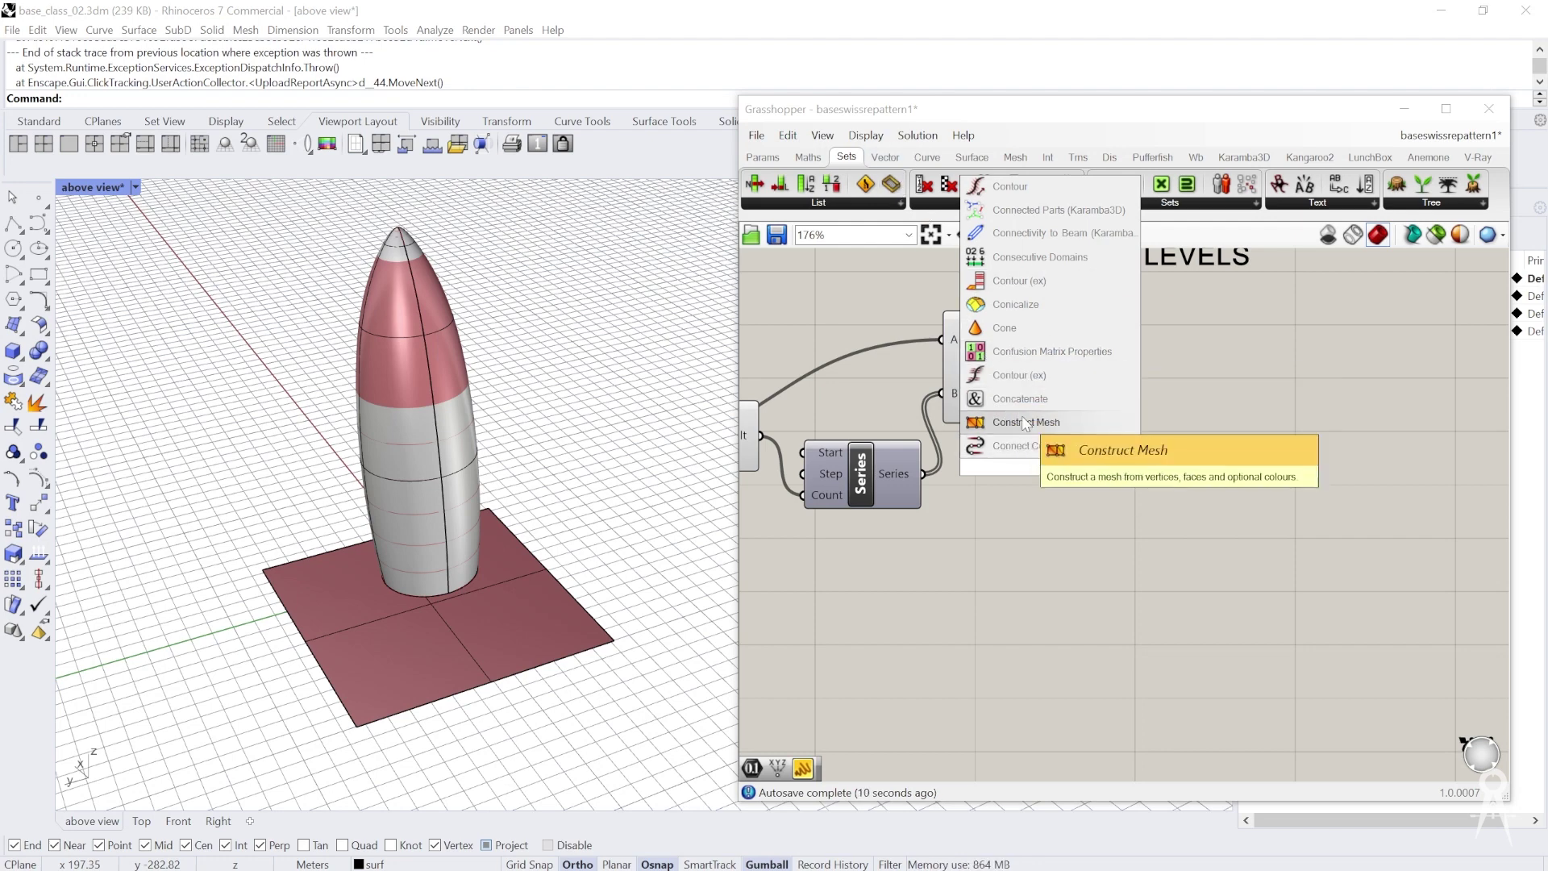
text(s)
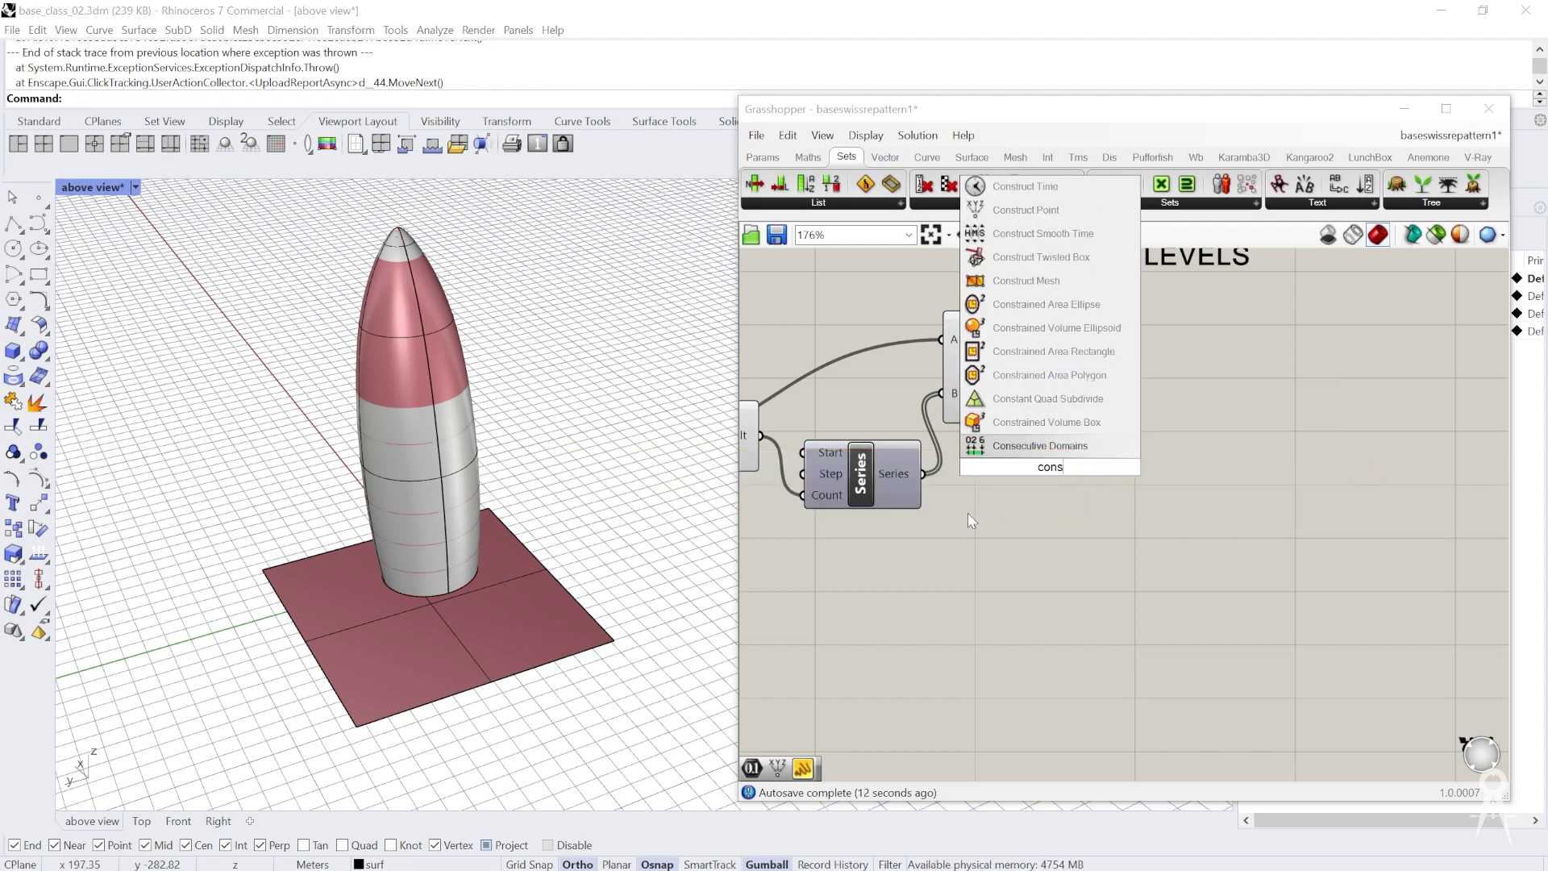
text(tr)
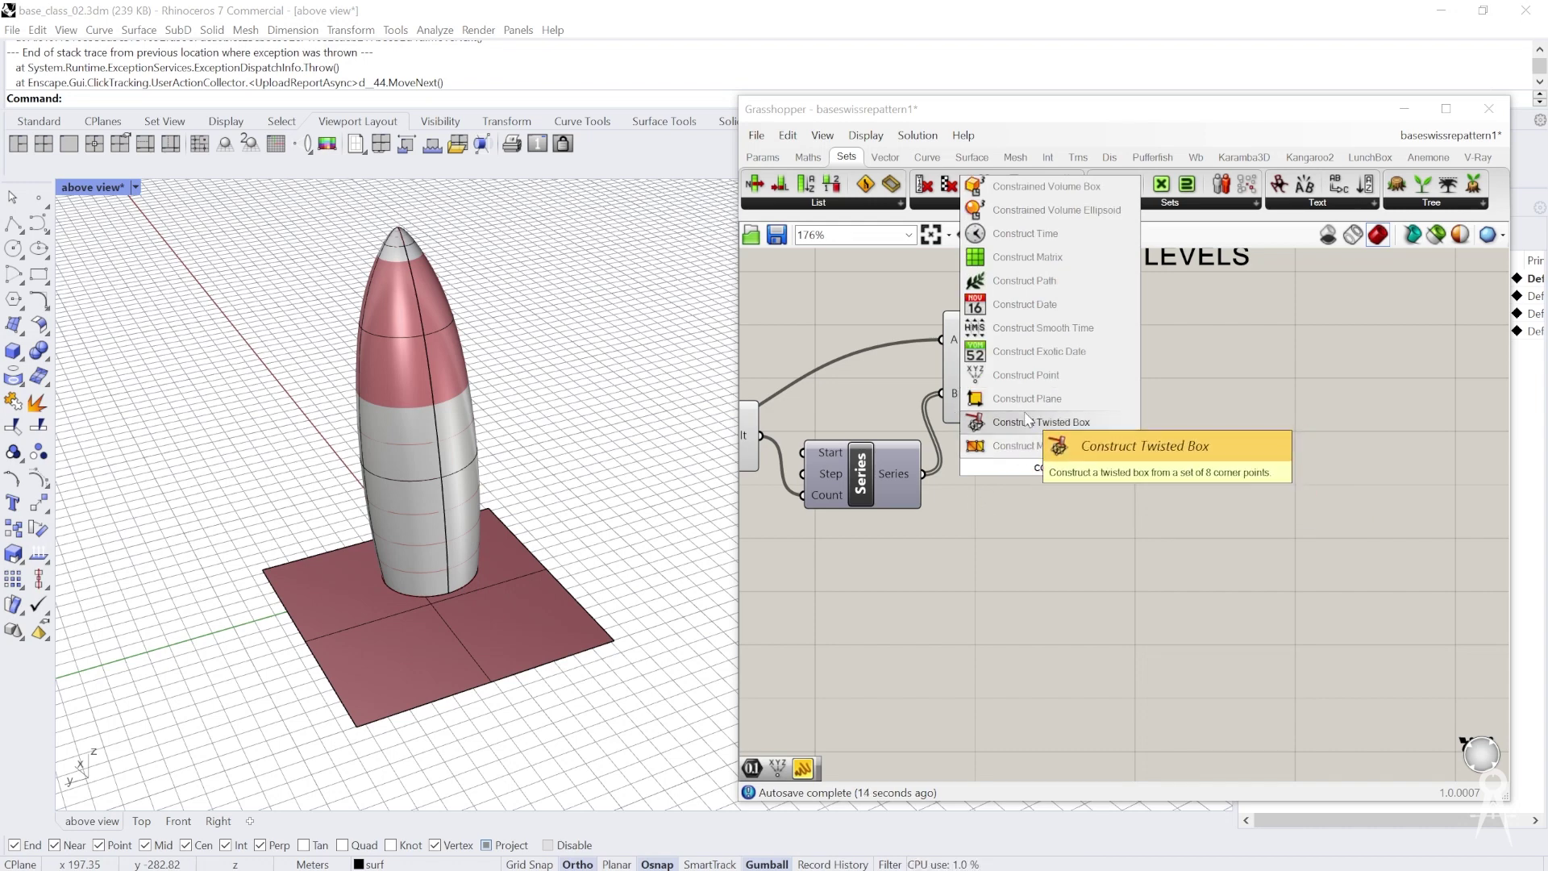
click(1049, 377)
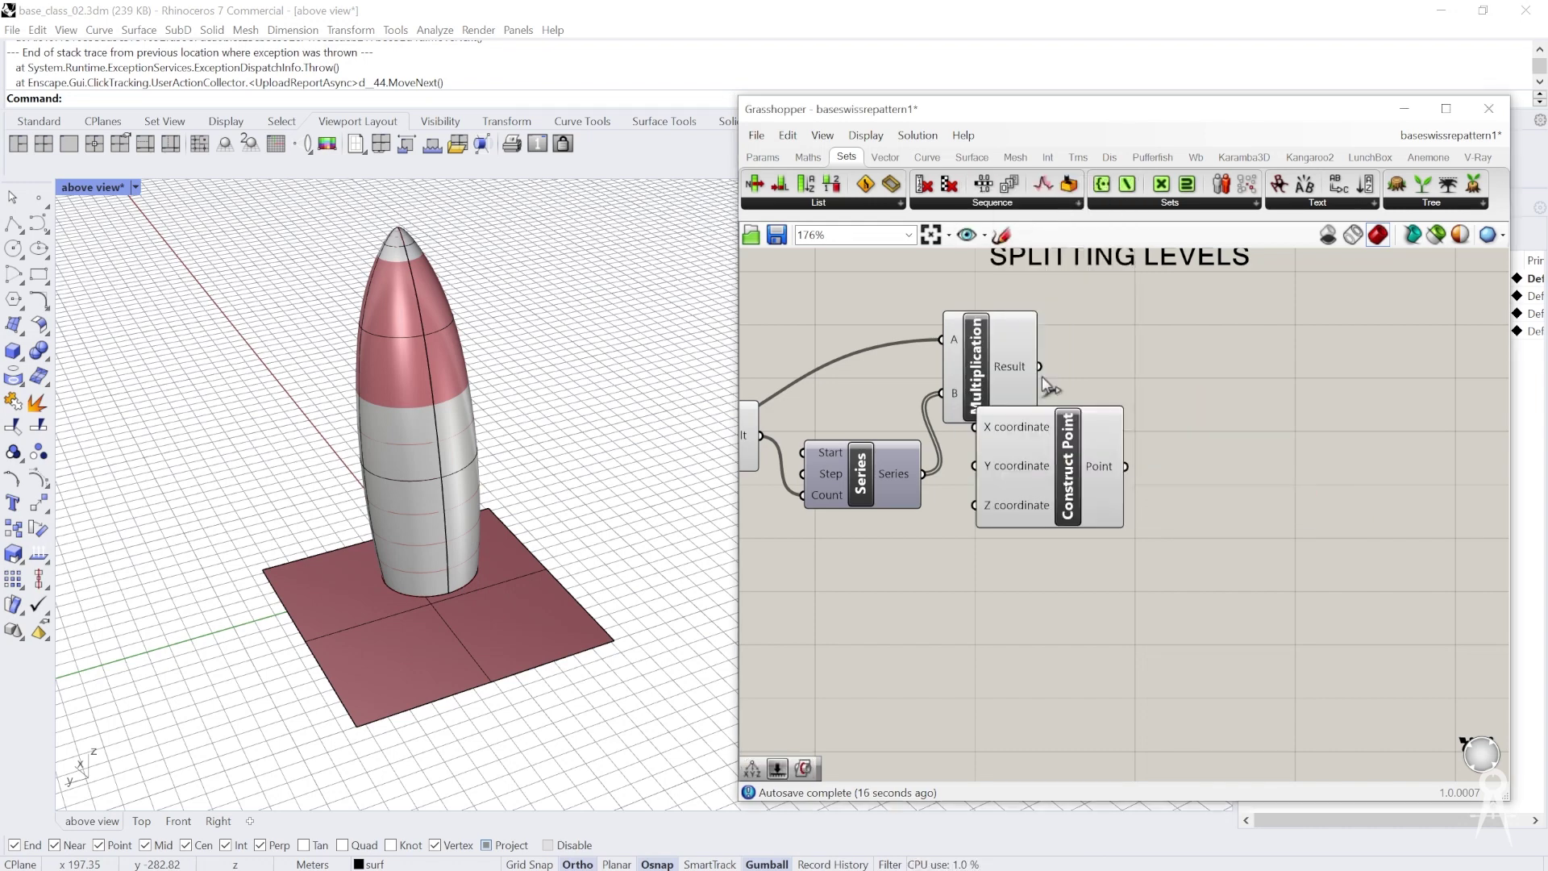
drag(1059, 433, 1214, 349)
Move Multiplication and Construct Point below the Series level and connect the Multiplication Result to the Z coordinate
drag(1036, 392, 1033, 624)
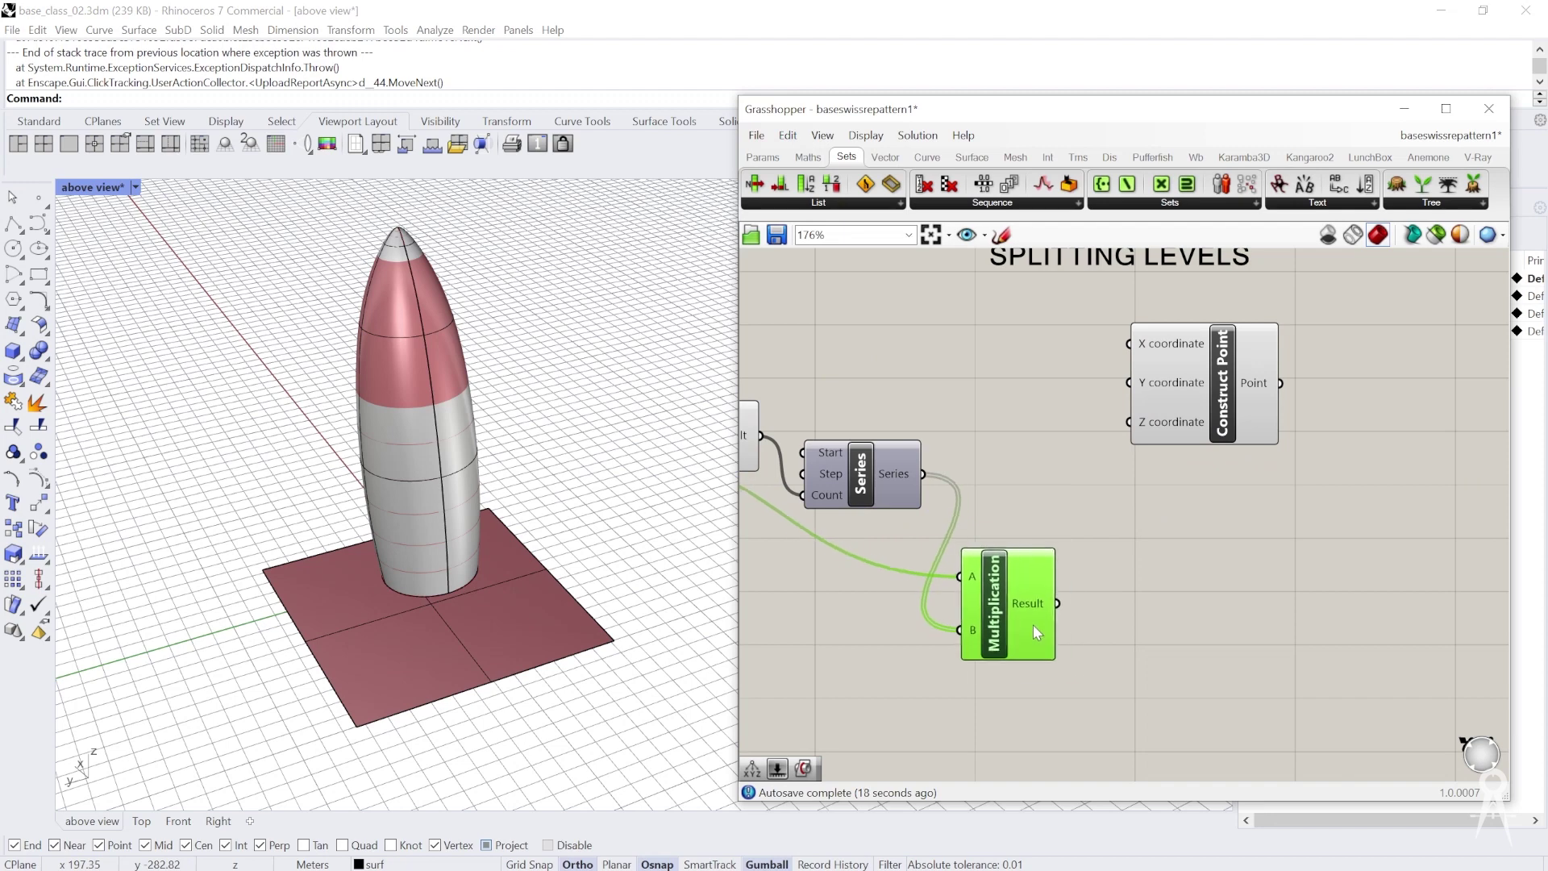
scroll(1029, 622, down, 2)
drag(1205, 432, 1173, 609)
scroll(1091, 659, up, 1)
drag(1085, 577, 1129, 613)
scroll(1083, 549, down, 3)
scroll(1082, 548, up, 2)
Add a Move component under the SPLITTING LEVELS heading and connect the constructed Point to its Motion input
click(1152, 450)
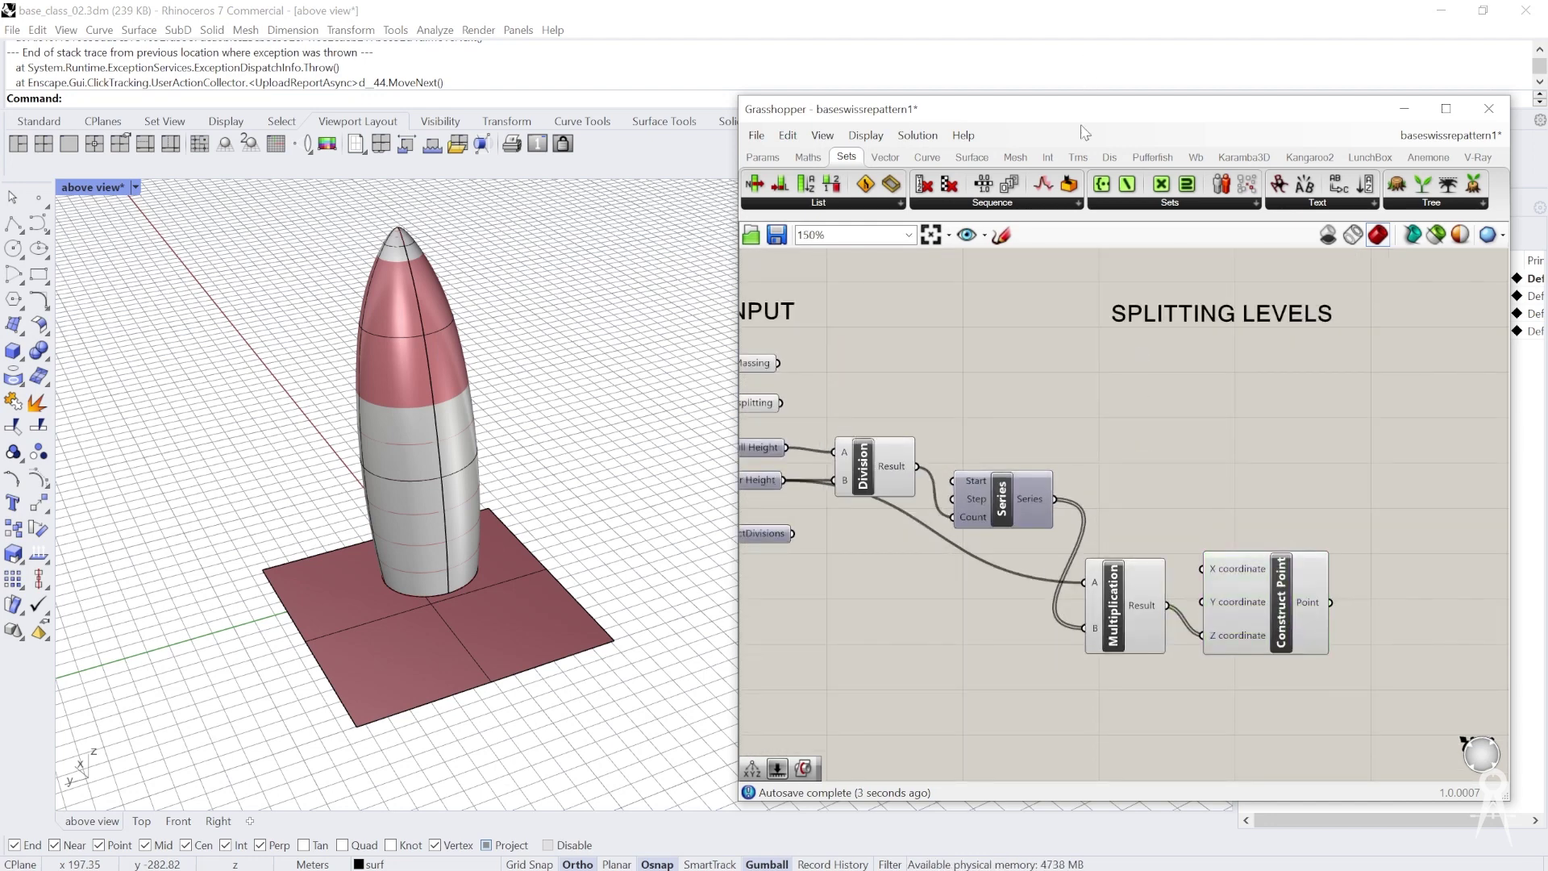
click(1078, 157)
double_click(1161, 436)
text(move)
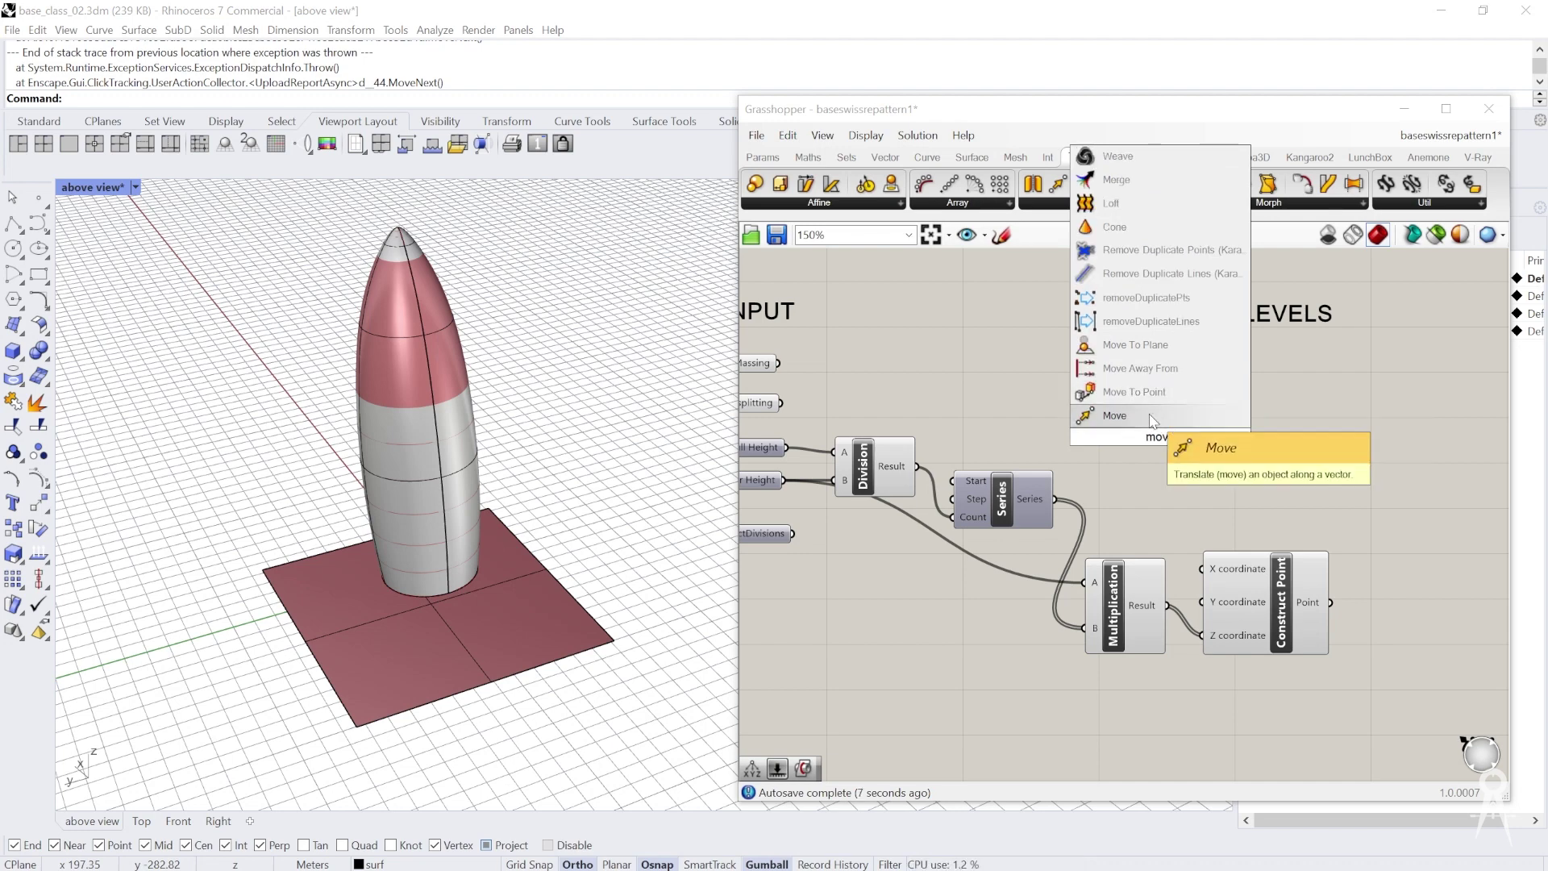
click(1159, 413)
scroll(1182, 452, up, 1)
drag(1361, 619, 1111, 428)
scroll(1174, 420, down, 1)
right_drag(956, 399, 1103, 378)
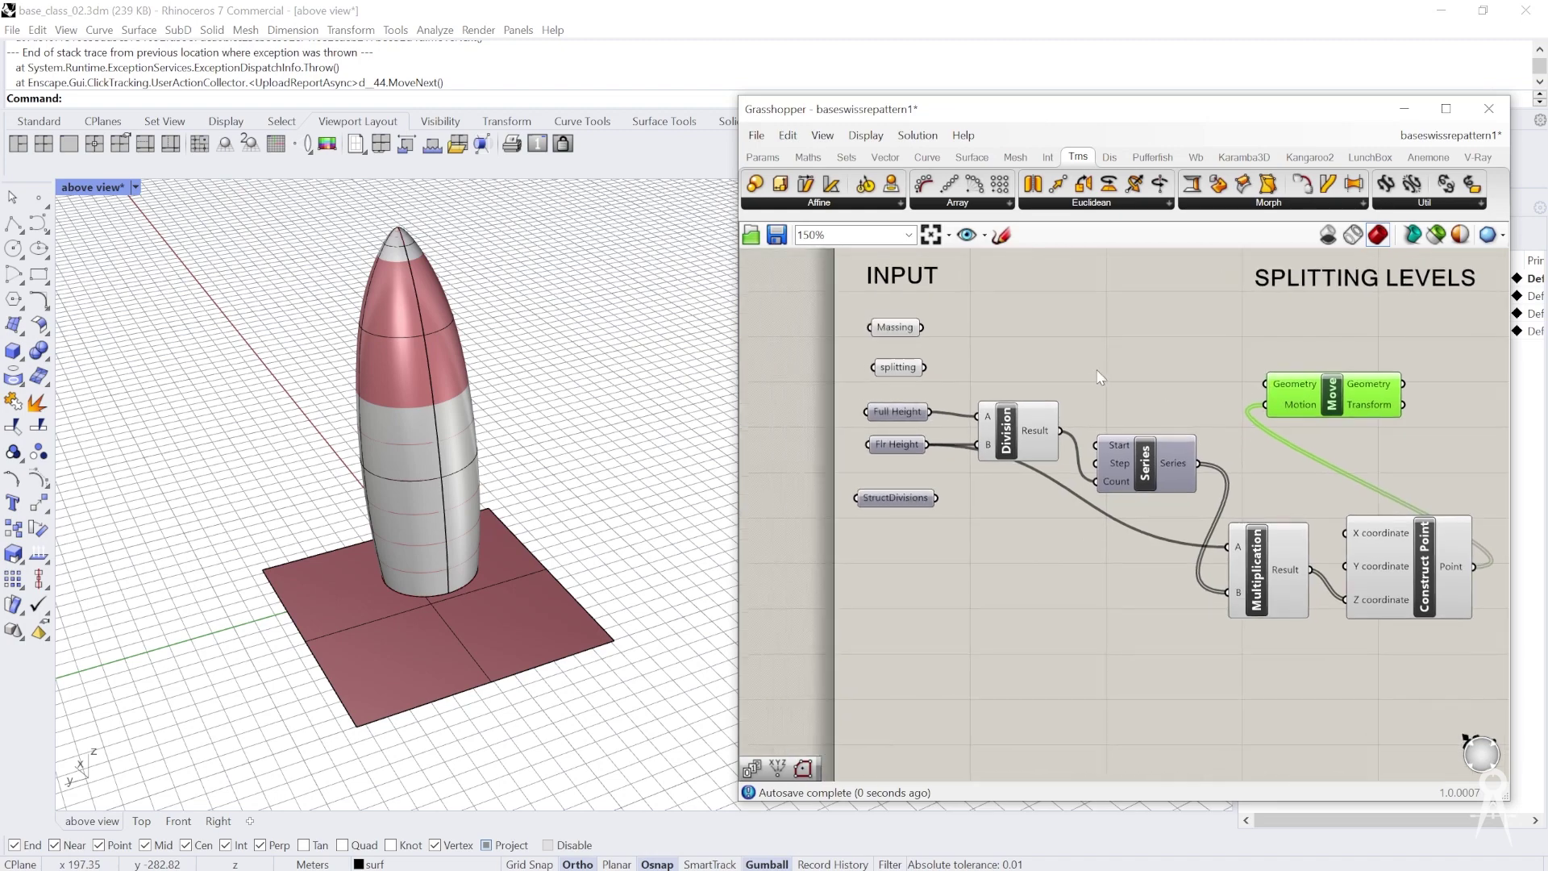
Connect the splitting parameter to the Move component's Geometry input and inspect the stacked planes around the tower
scroll(936, 357, up, 2)
right_drag(936, 356, 892, 362)
drag(878, 380, 1351, 403)
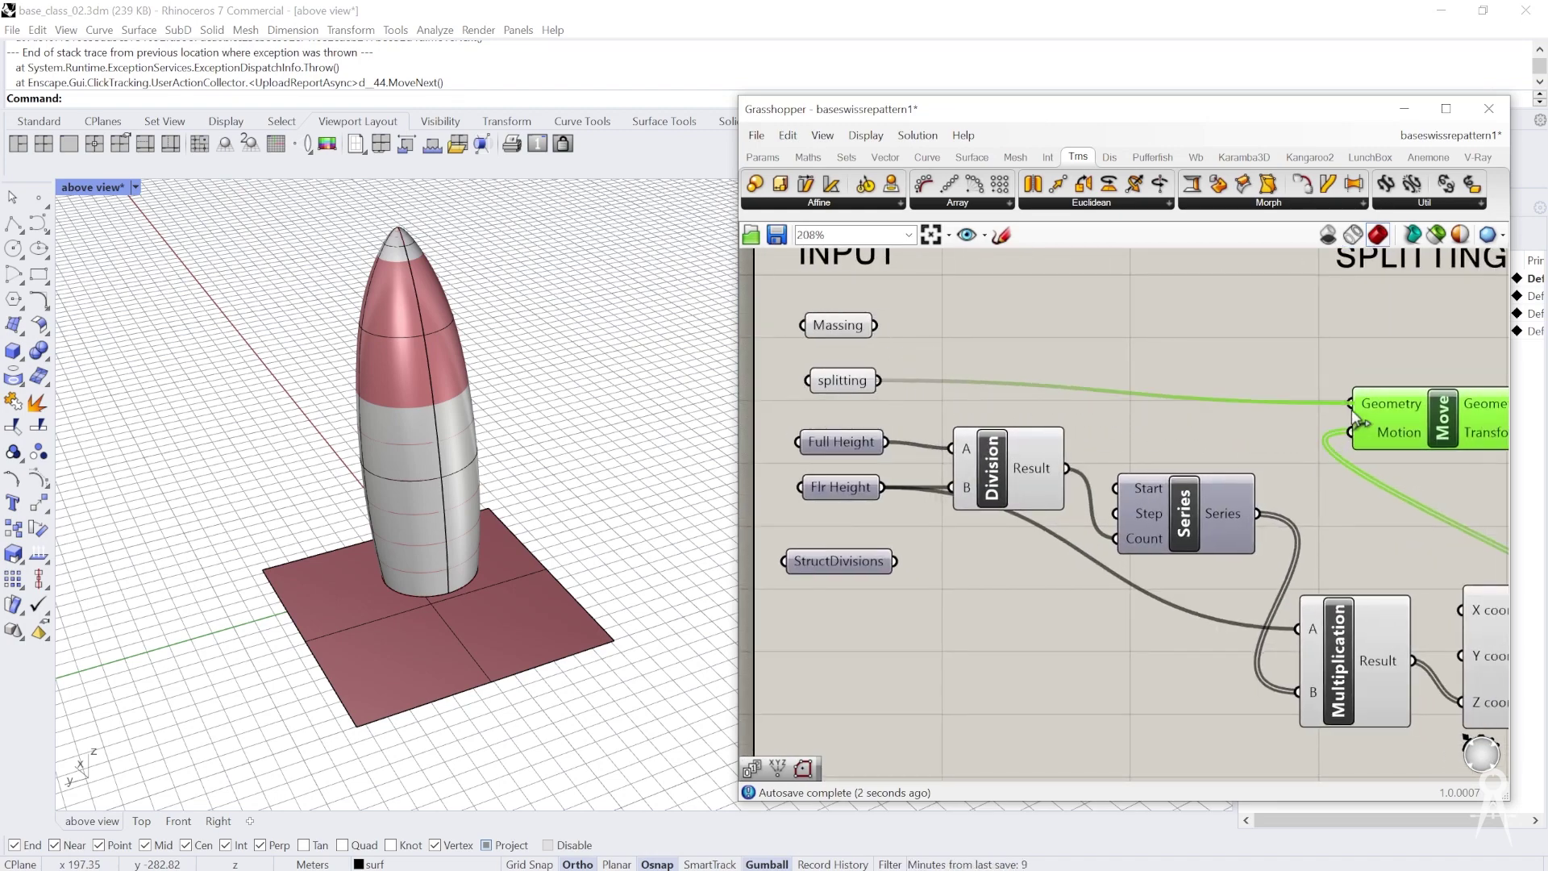
right_drag(553, 408, 479, 351)
scroll(459, 283, up, 4)
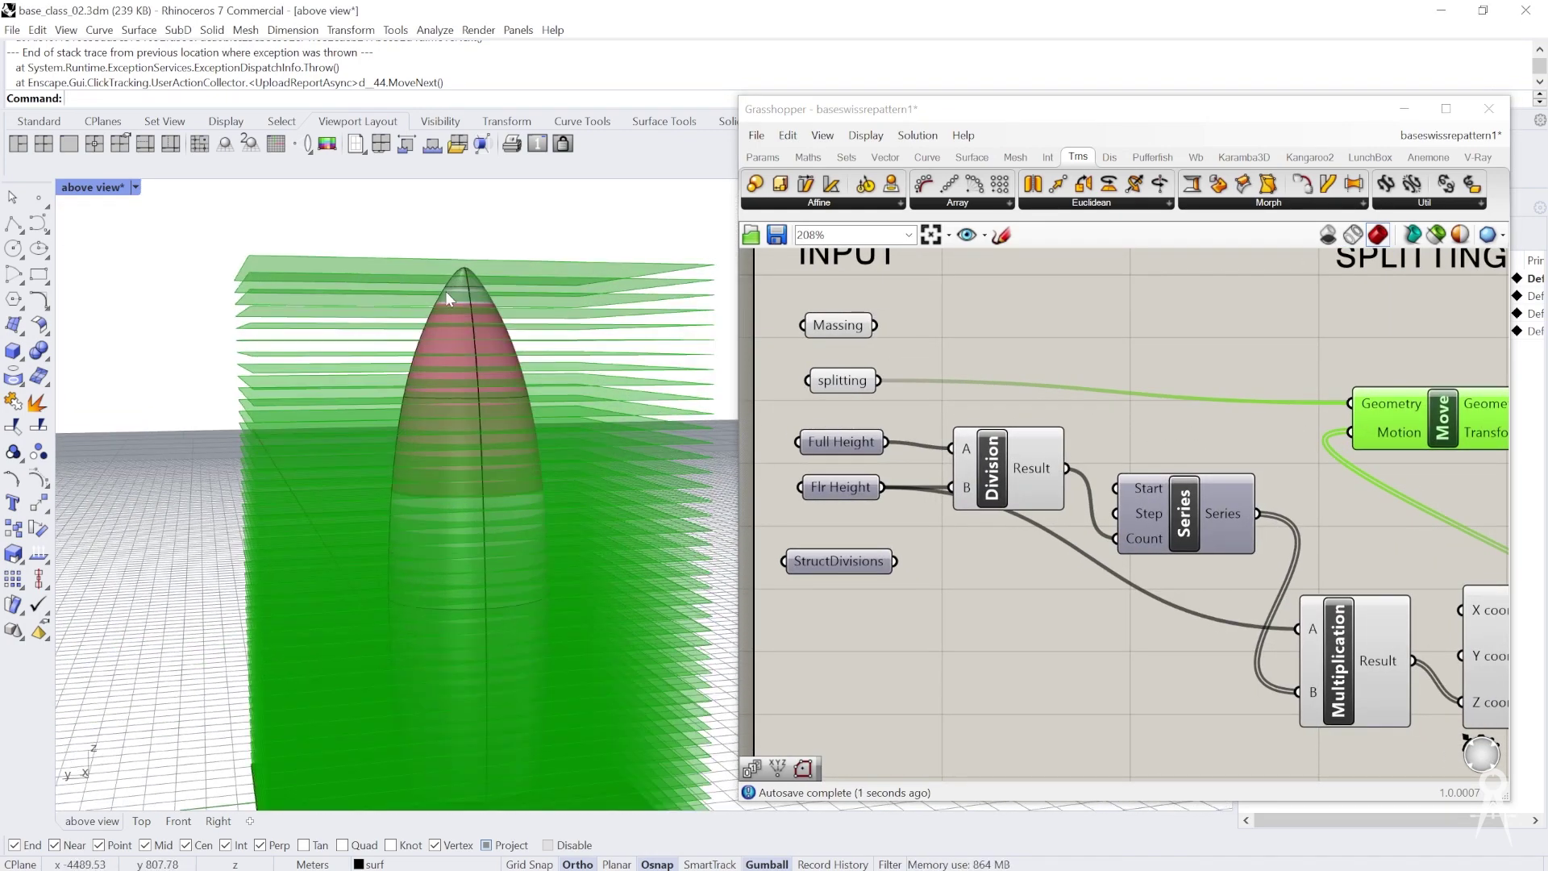
scroll(446, 310, down, 3)
scroll(449, 260, up, 1)
right_drag(487, 524, 494, 533)
scroll(1117, 536, down, 2)
Add a Brep | Brep intersection component beyond the Move component under the SPLITTING LEVELS heading
right_drag(1334, 454, 1175, 443)
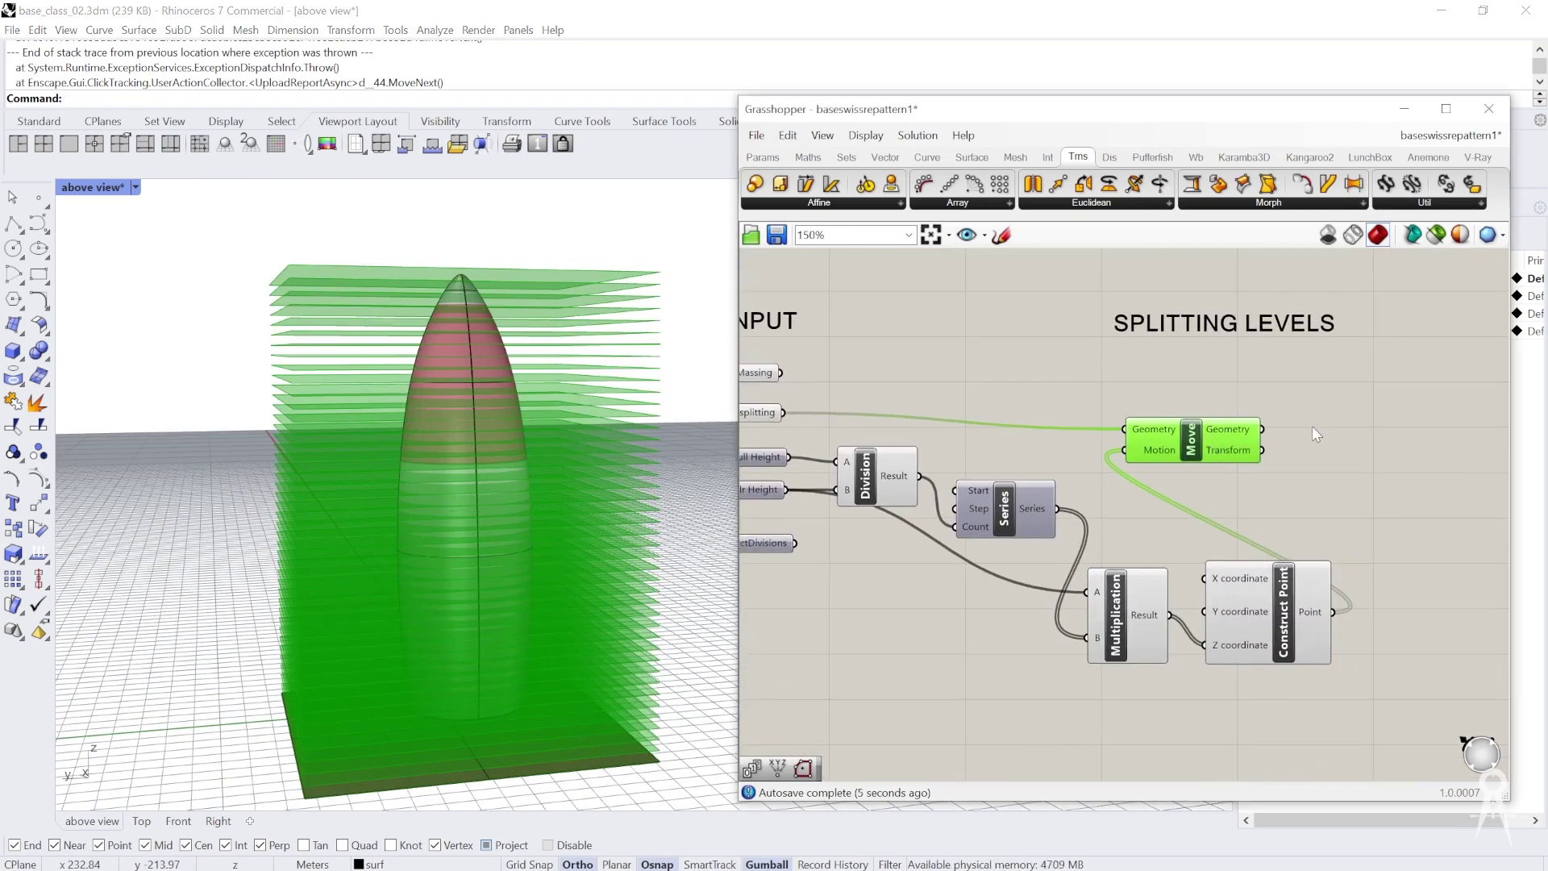
click(1341, 421)
click(1048, 157)
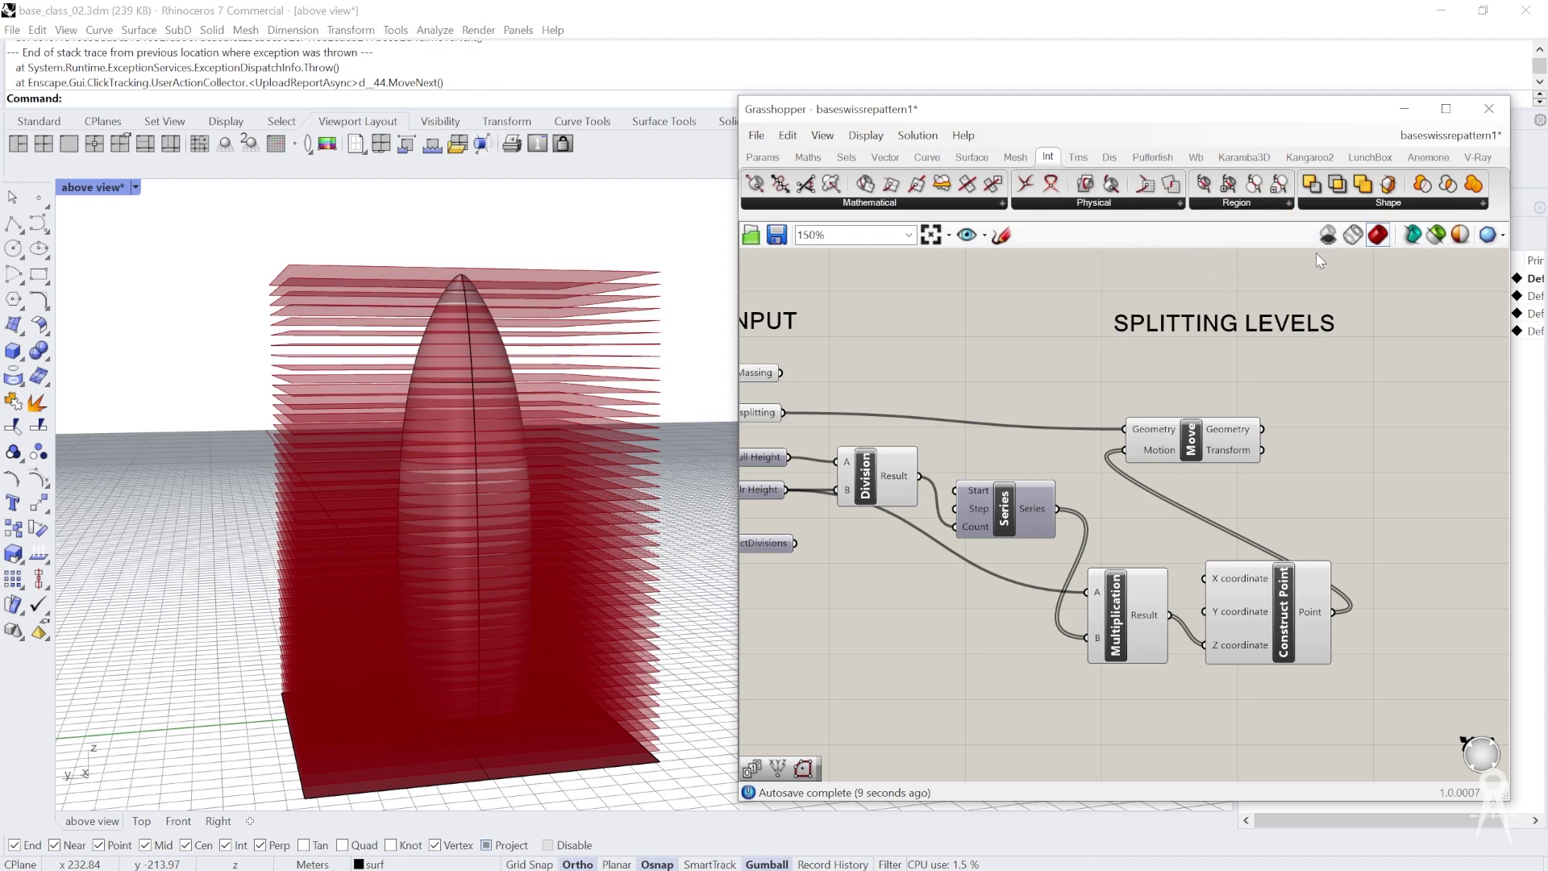
click(1164, 203)
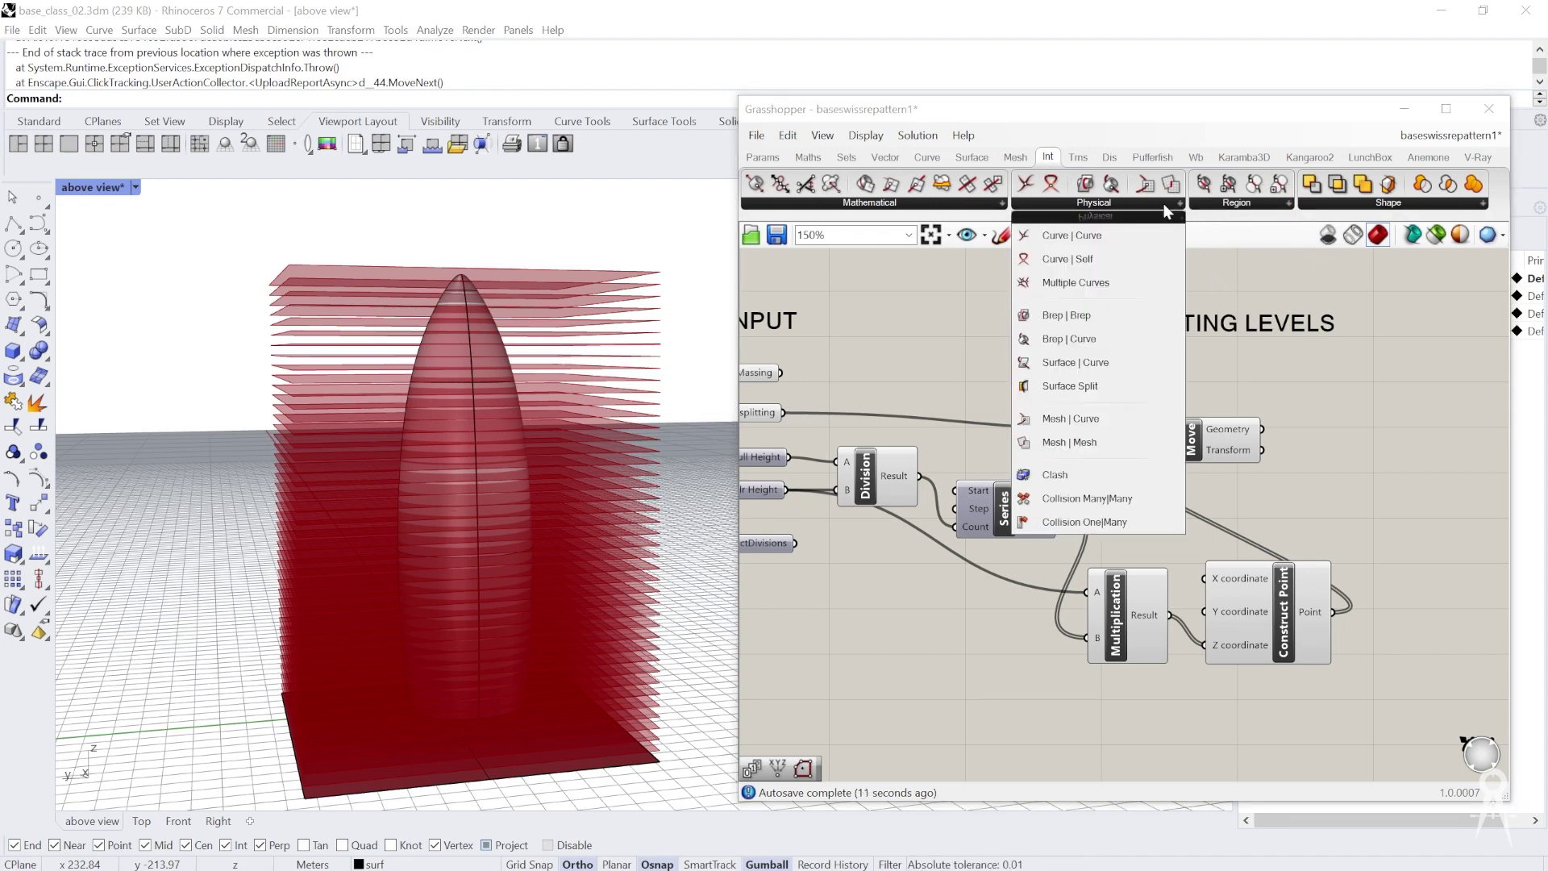
click(1091, 315)
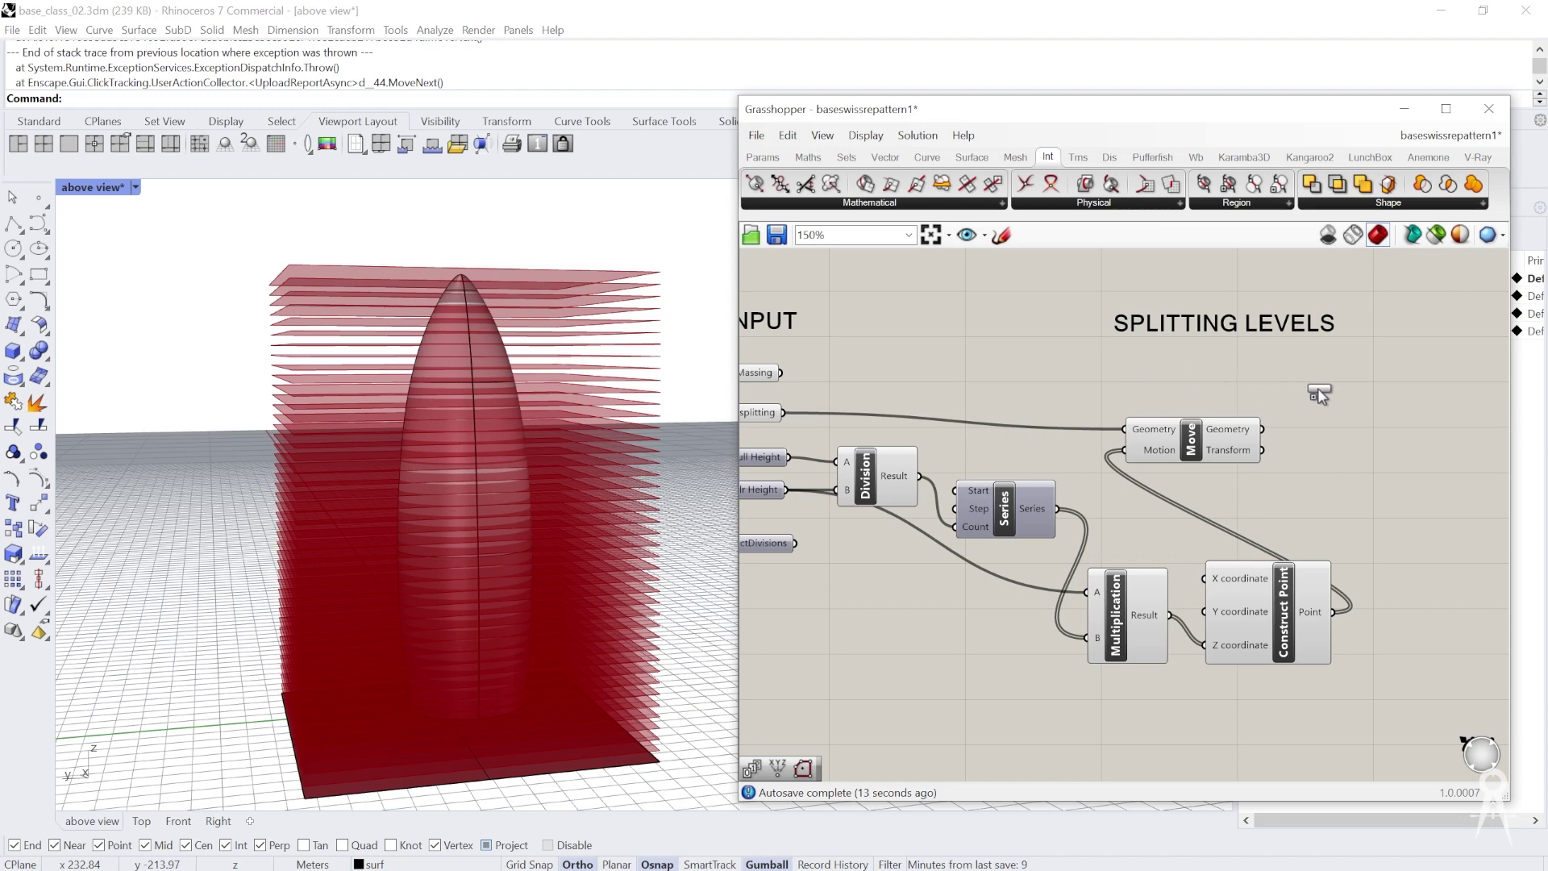
click(1320, 394)
Connect the Massing parameter to Brep A and the Move component's Geometry output to Brep B
right_drag(840, 384, 887, 376)
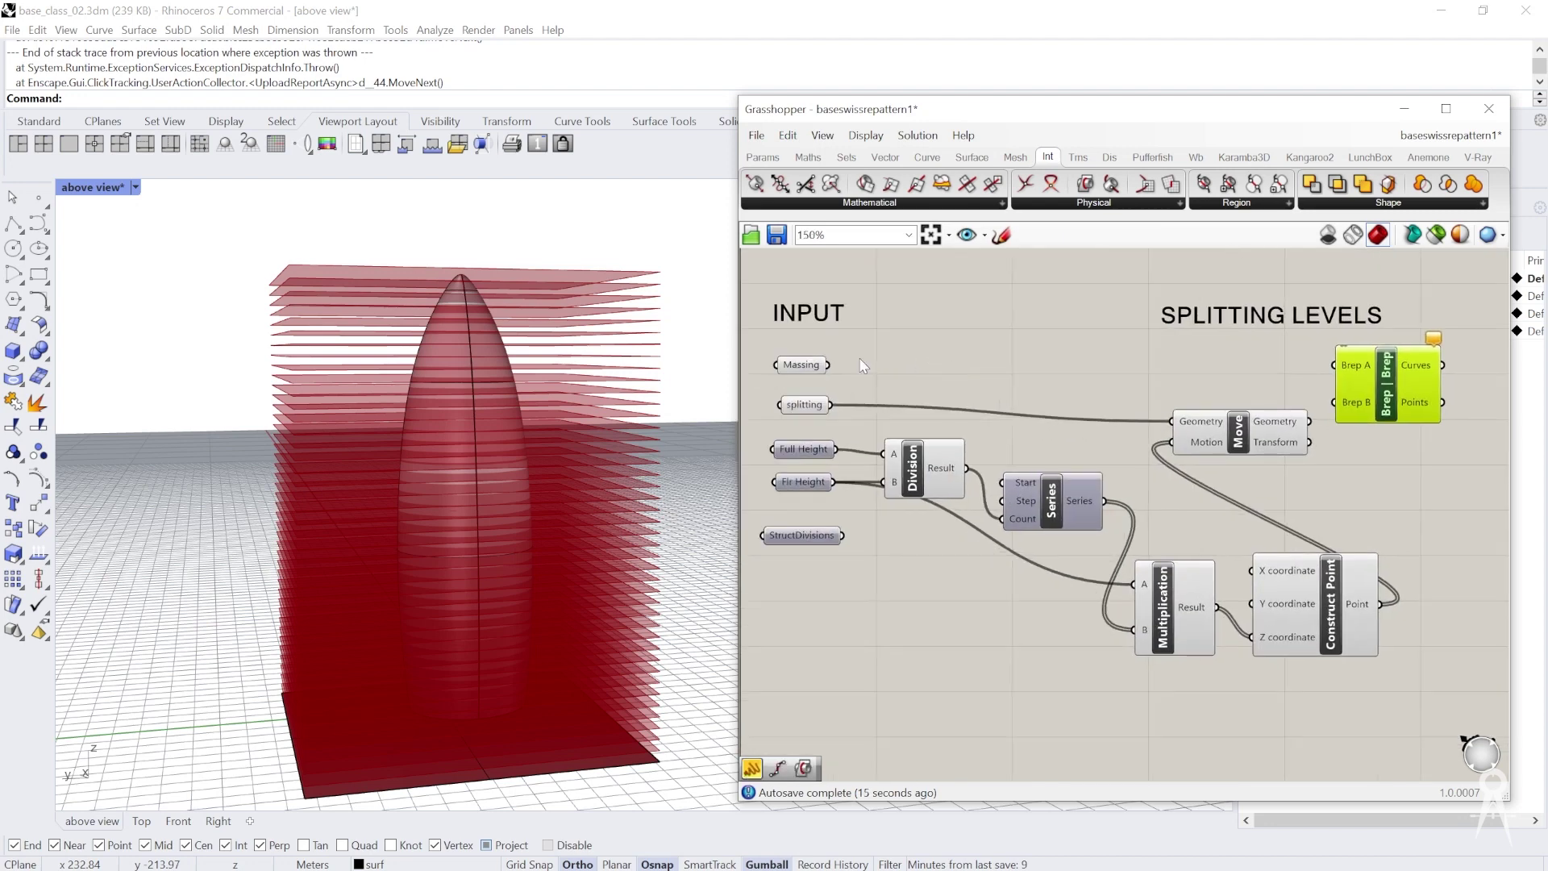
drag(910, 370, 1335, 364)
scroll(1161, 427, up, 3)
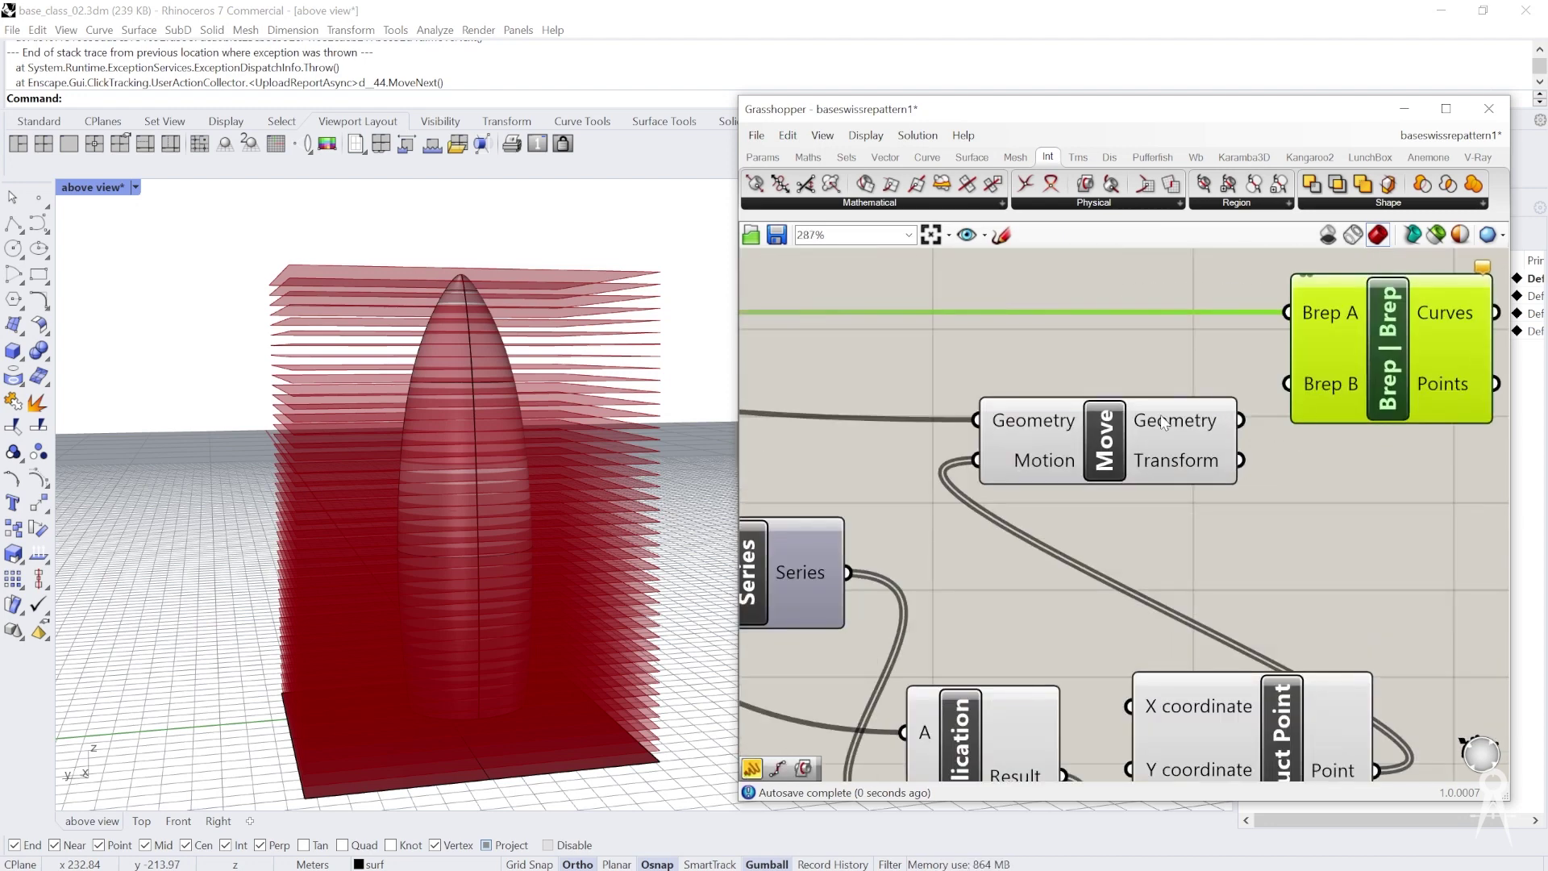
right_drag(1152, 454, 1062, 456)
drag(1058, 428, 1124, 393)
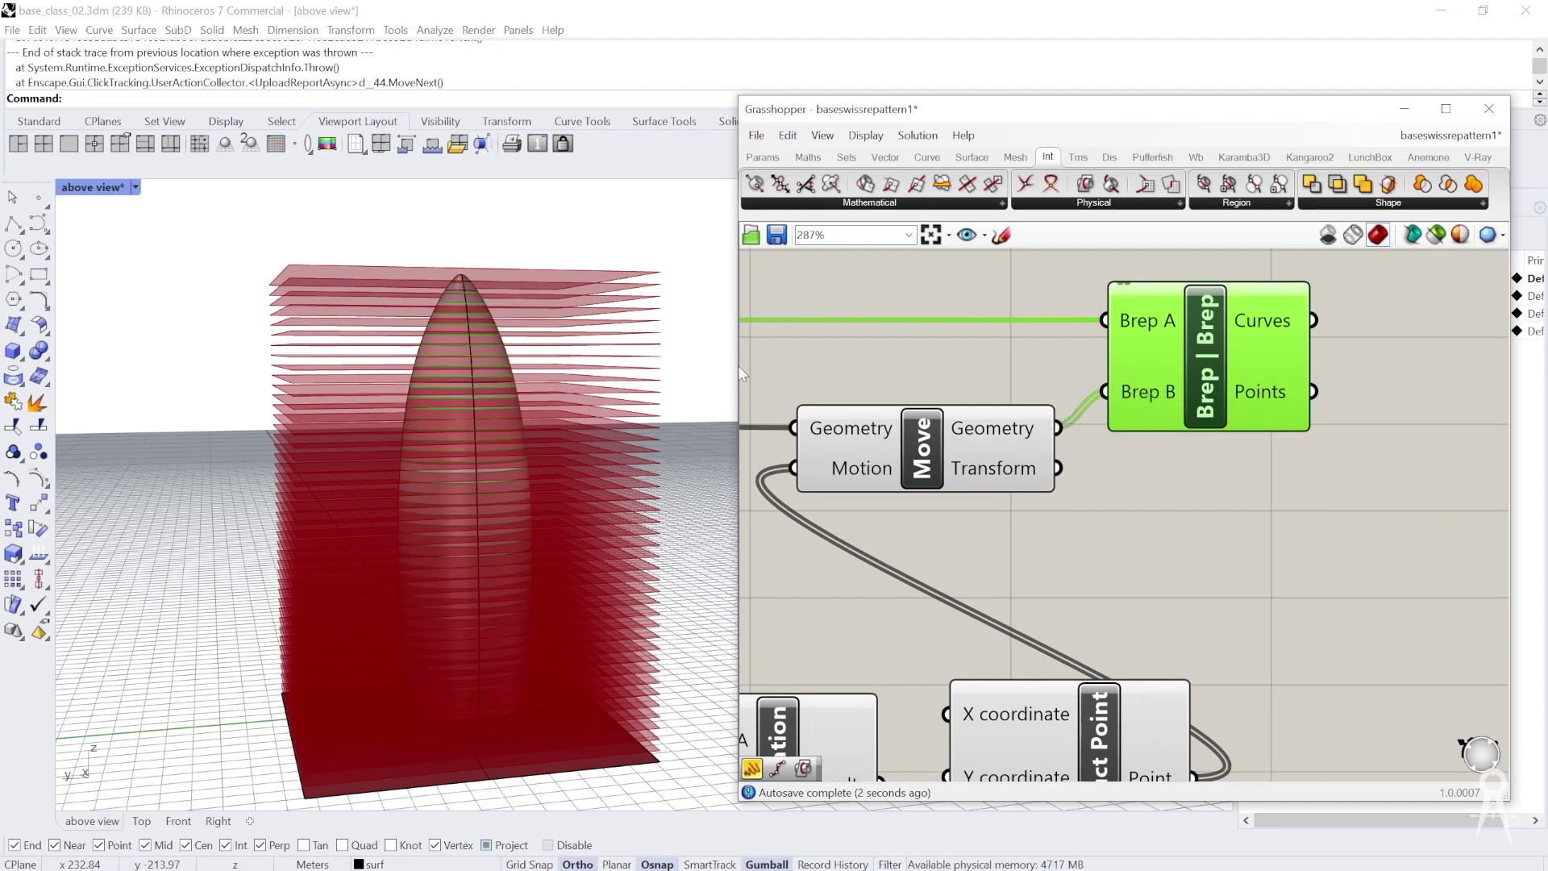
Turn off the preview of the Move component
right_click(933, 454)
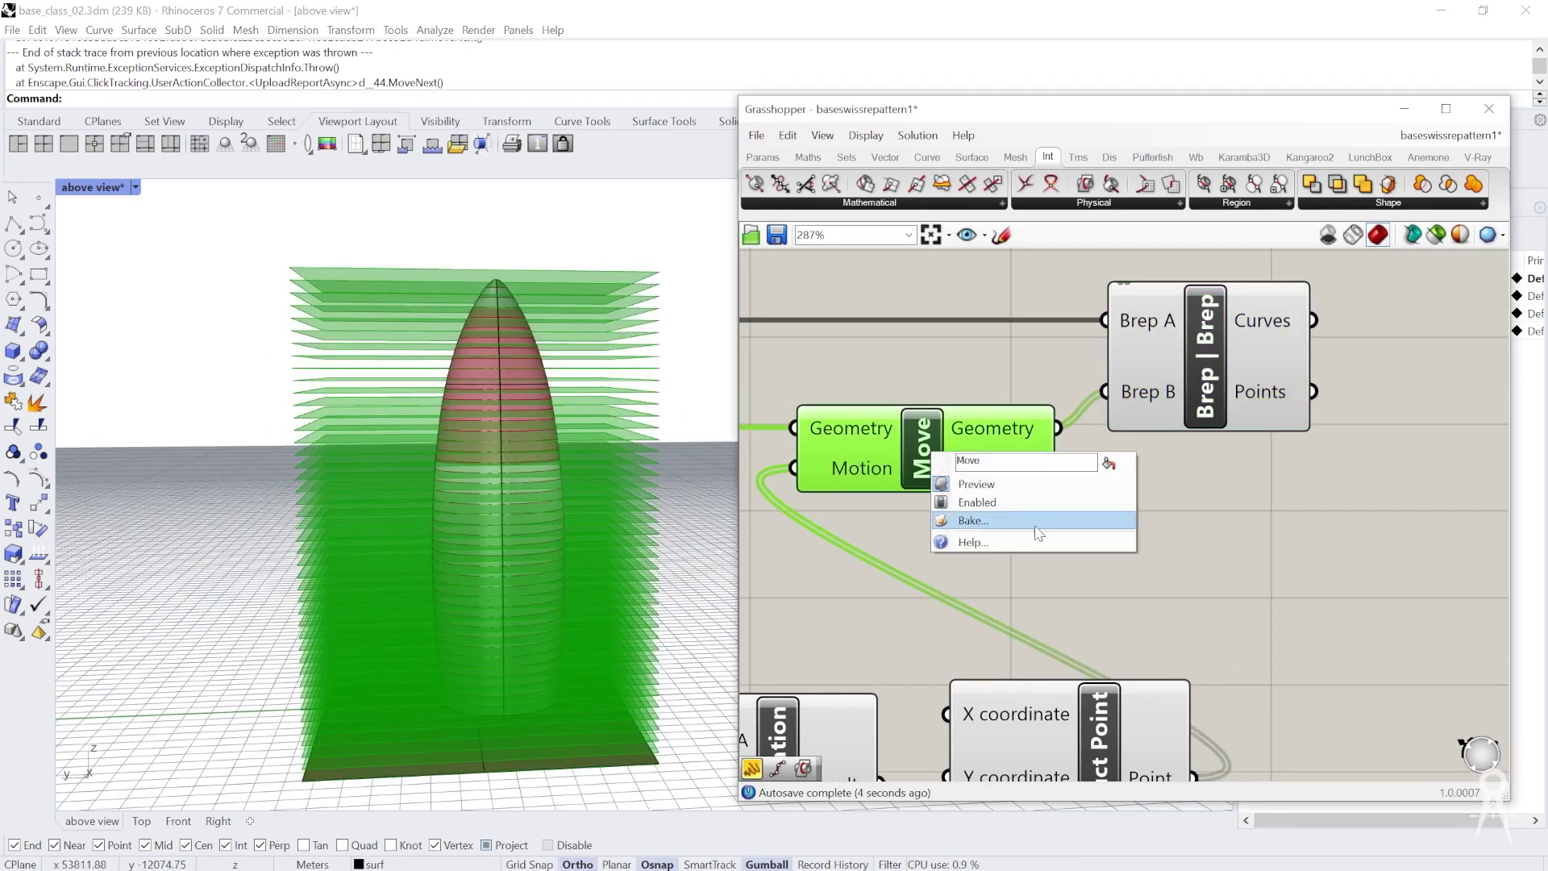
click(974, 484)
scroll(1068, 459, down, 2)
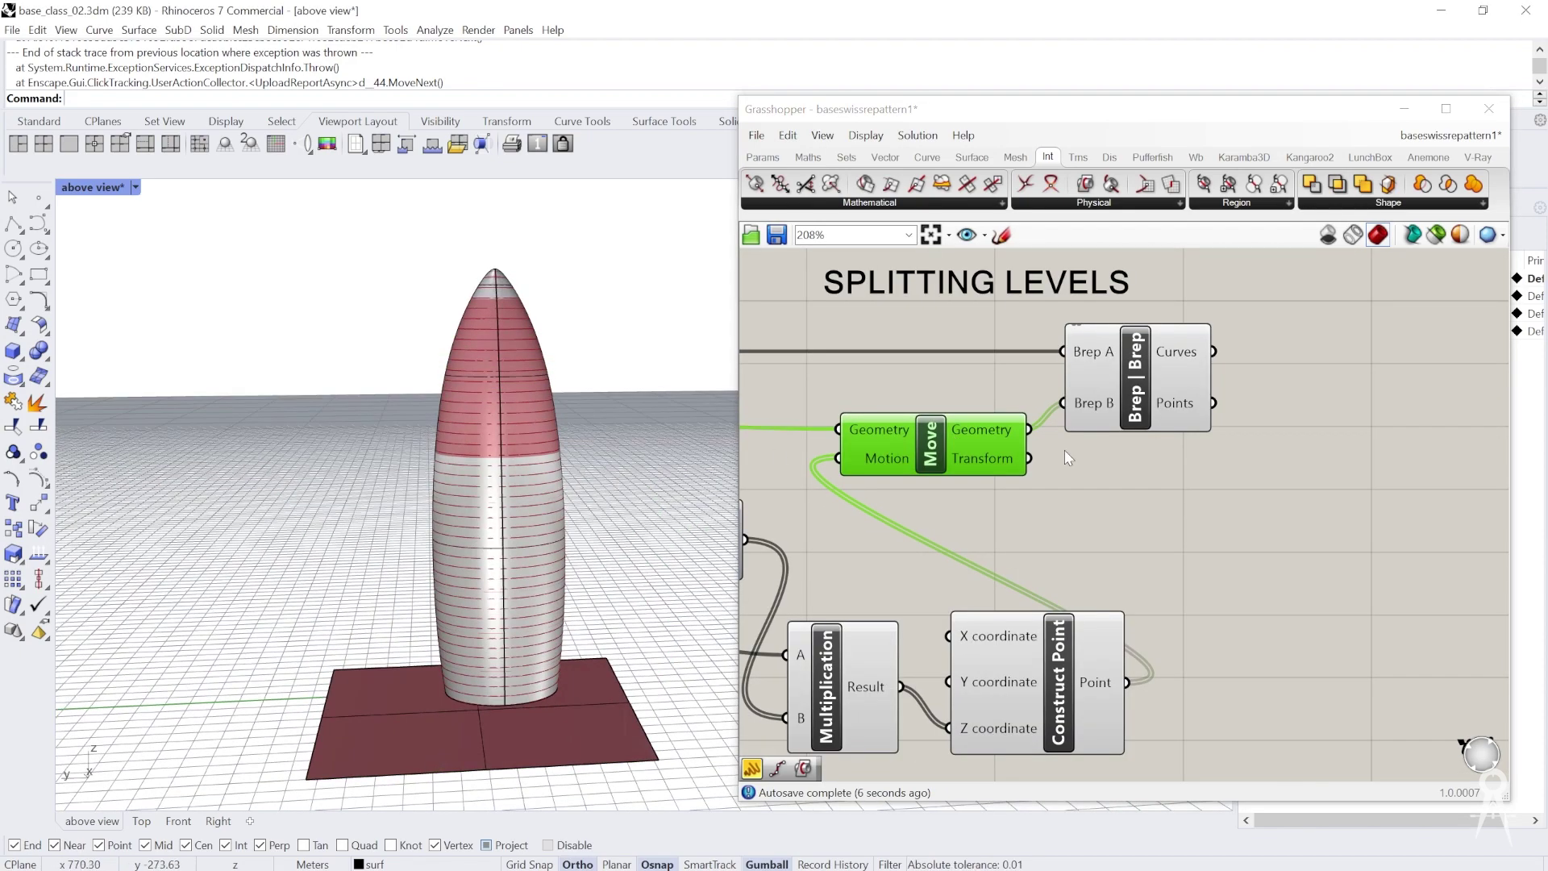
scroll(1065, 459, down, 4)
Hide all the Rhino surfaces and save the Rhino model
key(ctrl+a)
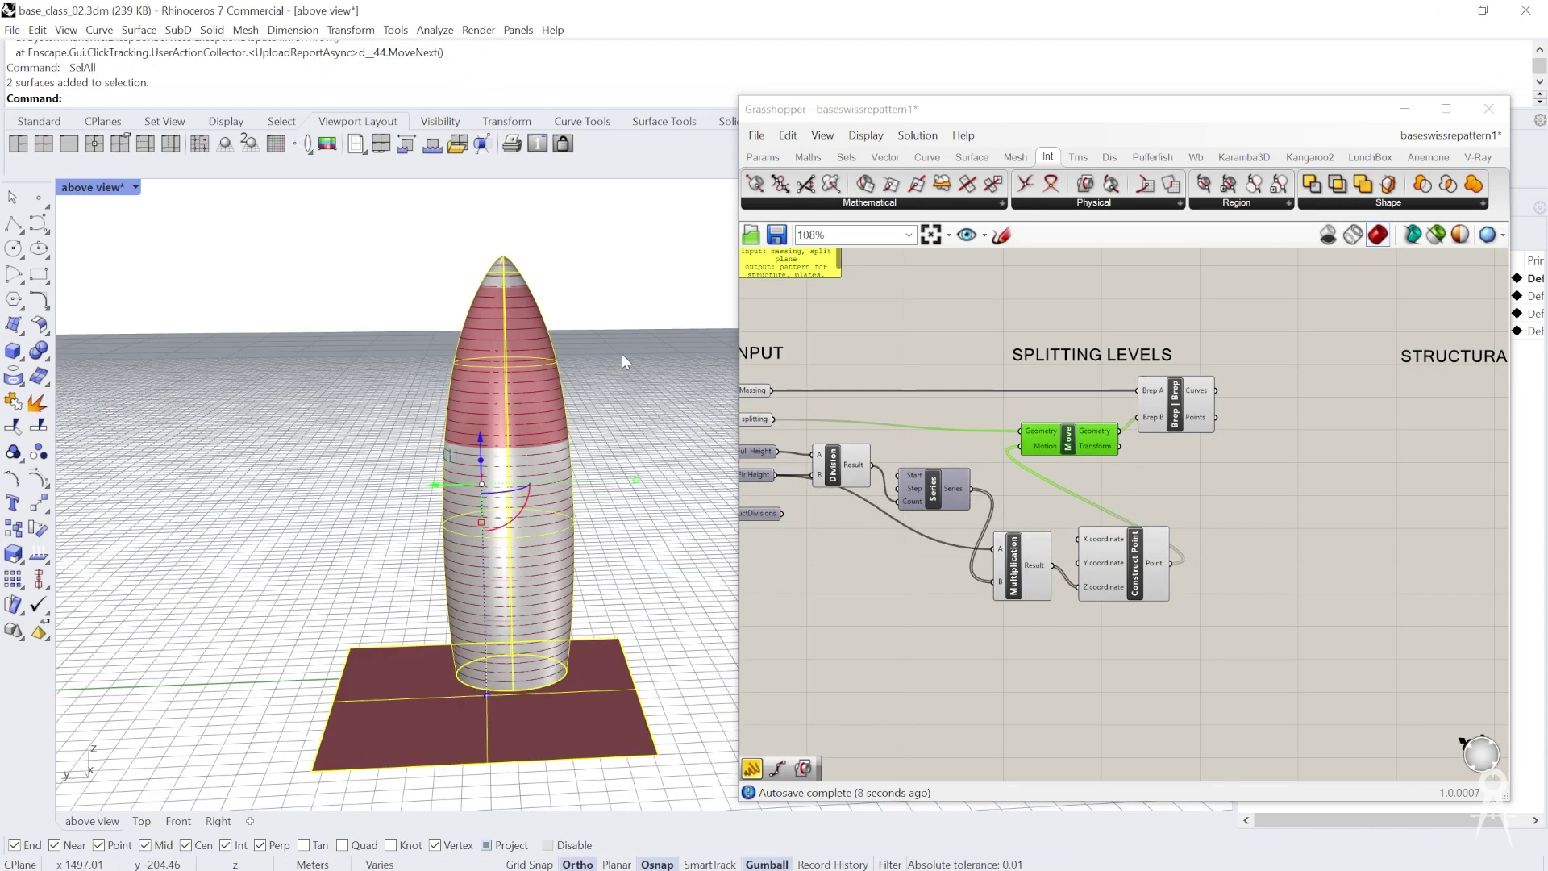
key(ctrl+h)
right_drag(622, 335, 516, 403)
key(ctrl+s)
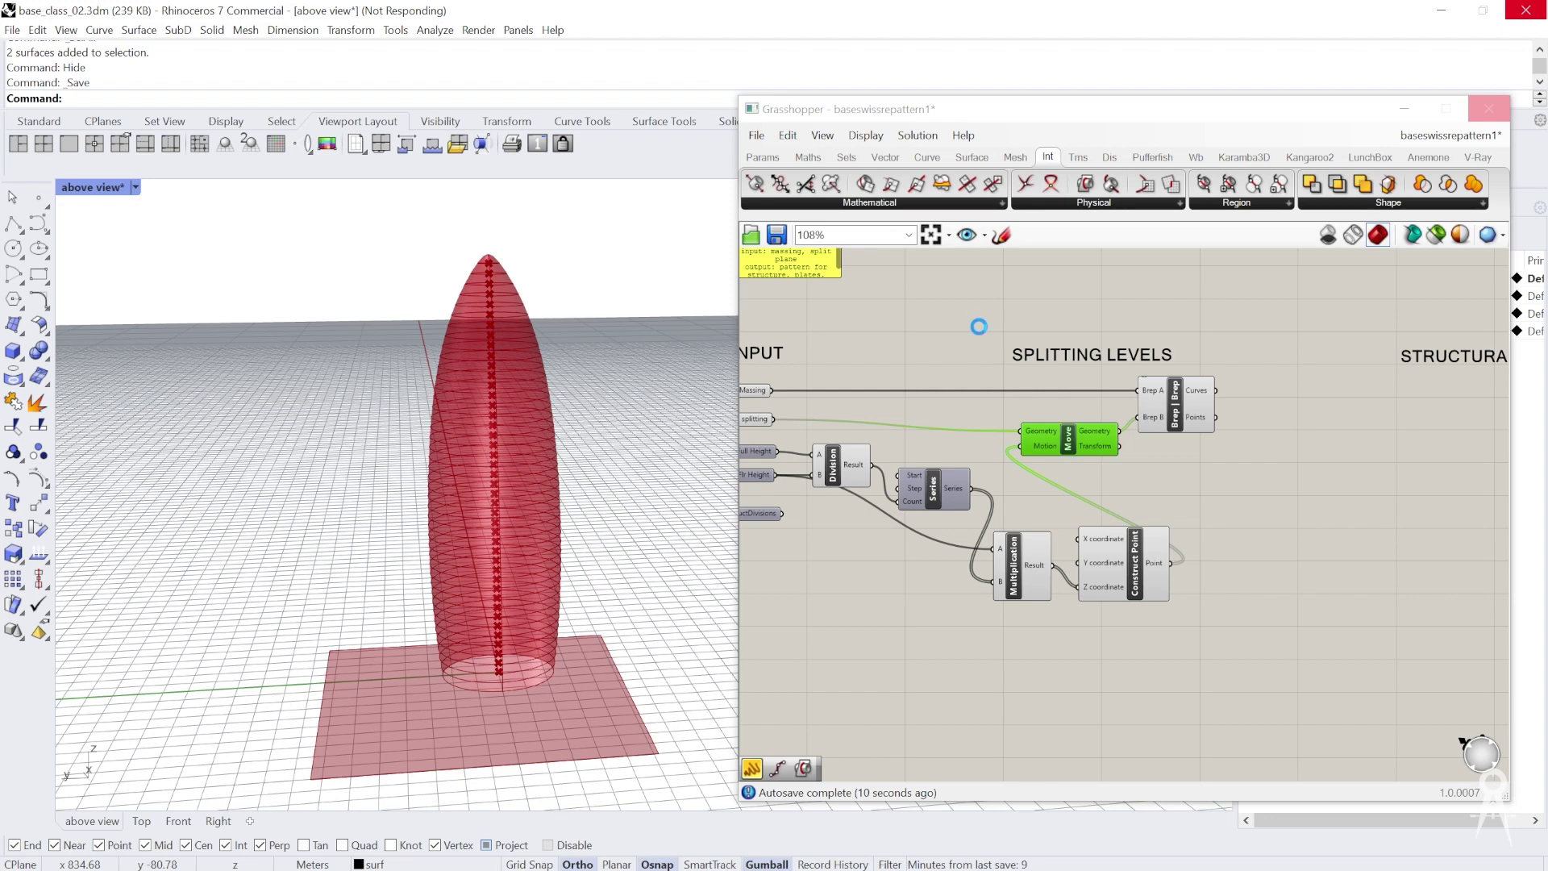
Deselect the Move component and save the Grasshopper definition
click(965, 337)
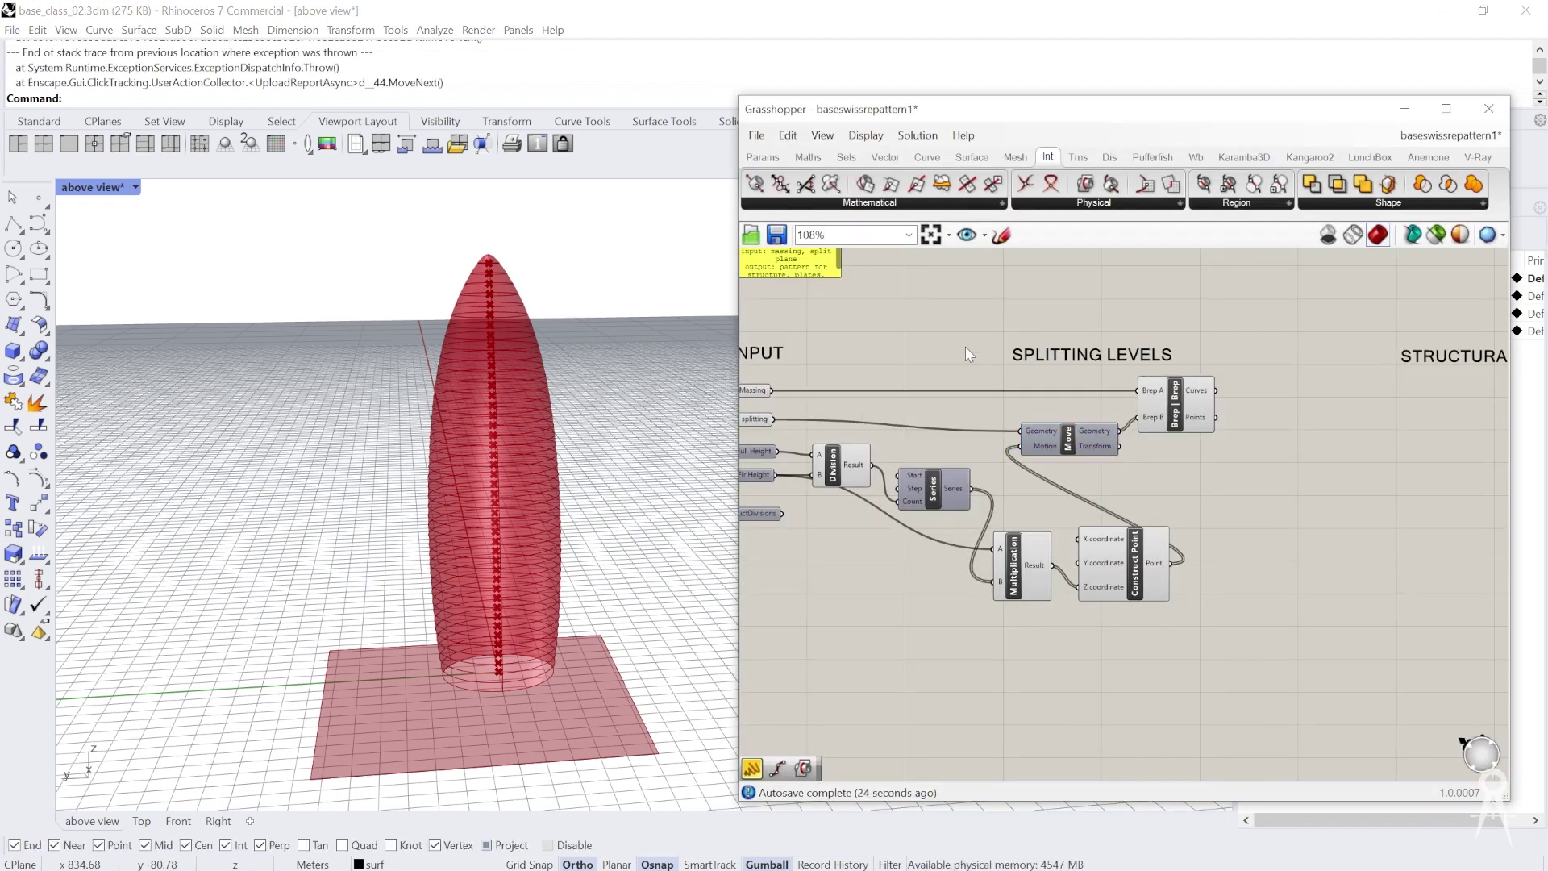
key(ctrl+s)
right_drag(1015, 415, 995, 395)
scroll(1185, 375, up, 2)
right_drag(1141, 429, 1228, 415)
scroll(1237, 418, down, 3)
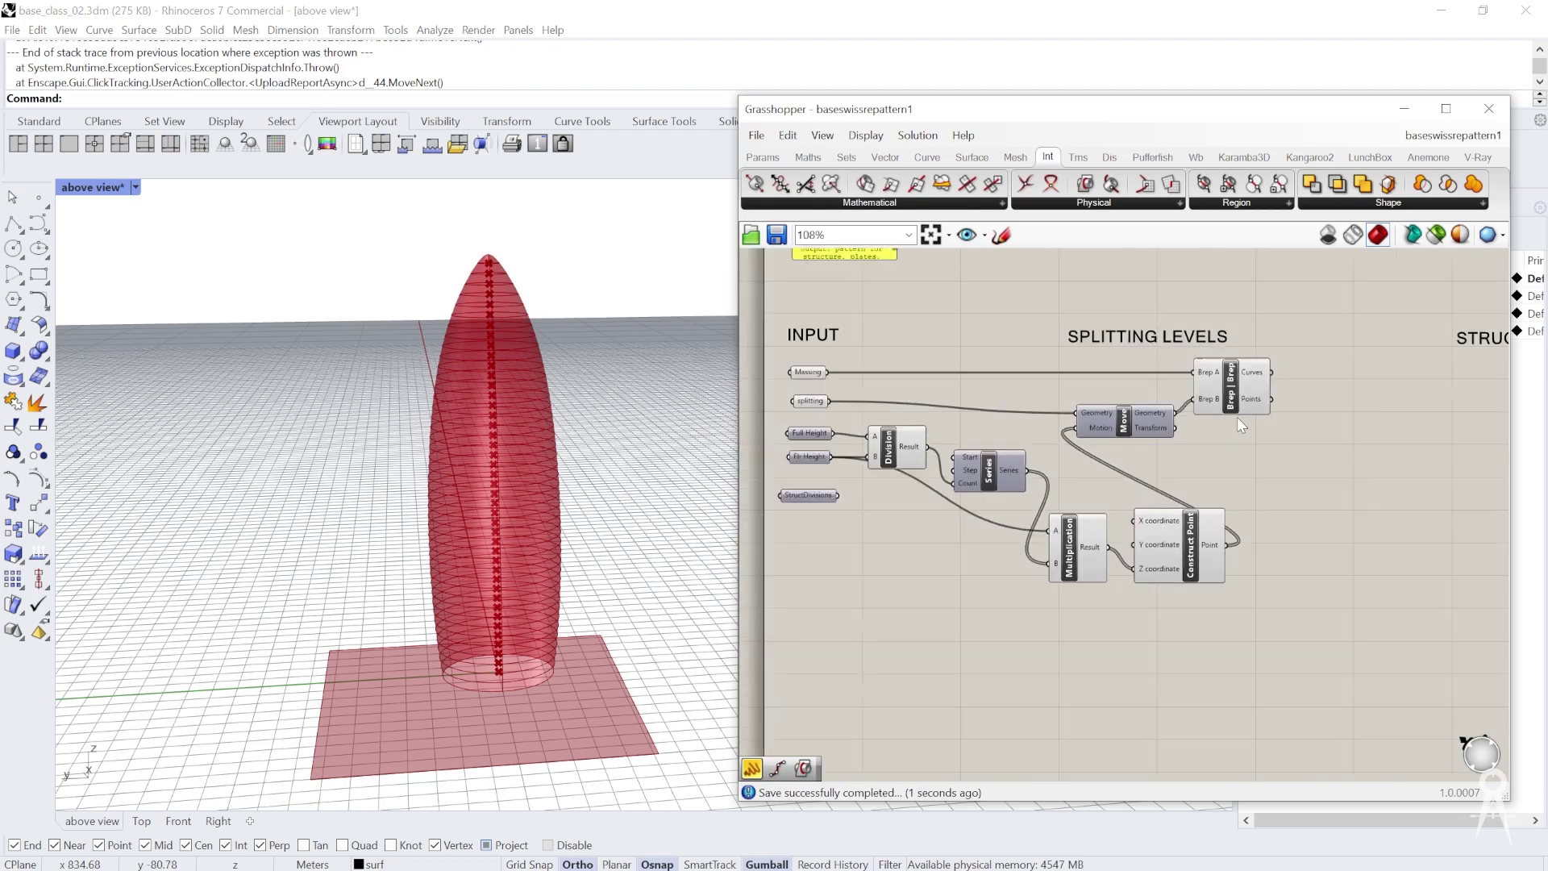
Shift the Brep | Brep component slightly away from Move and the Division component slightly away from the input parameters
scroll(1267, 365, up, 1)
scroll(1267, 366, up, 3)
drag(1171, 430, 1201, 444)
right_drag(484, 370, 487, 351)
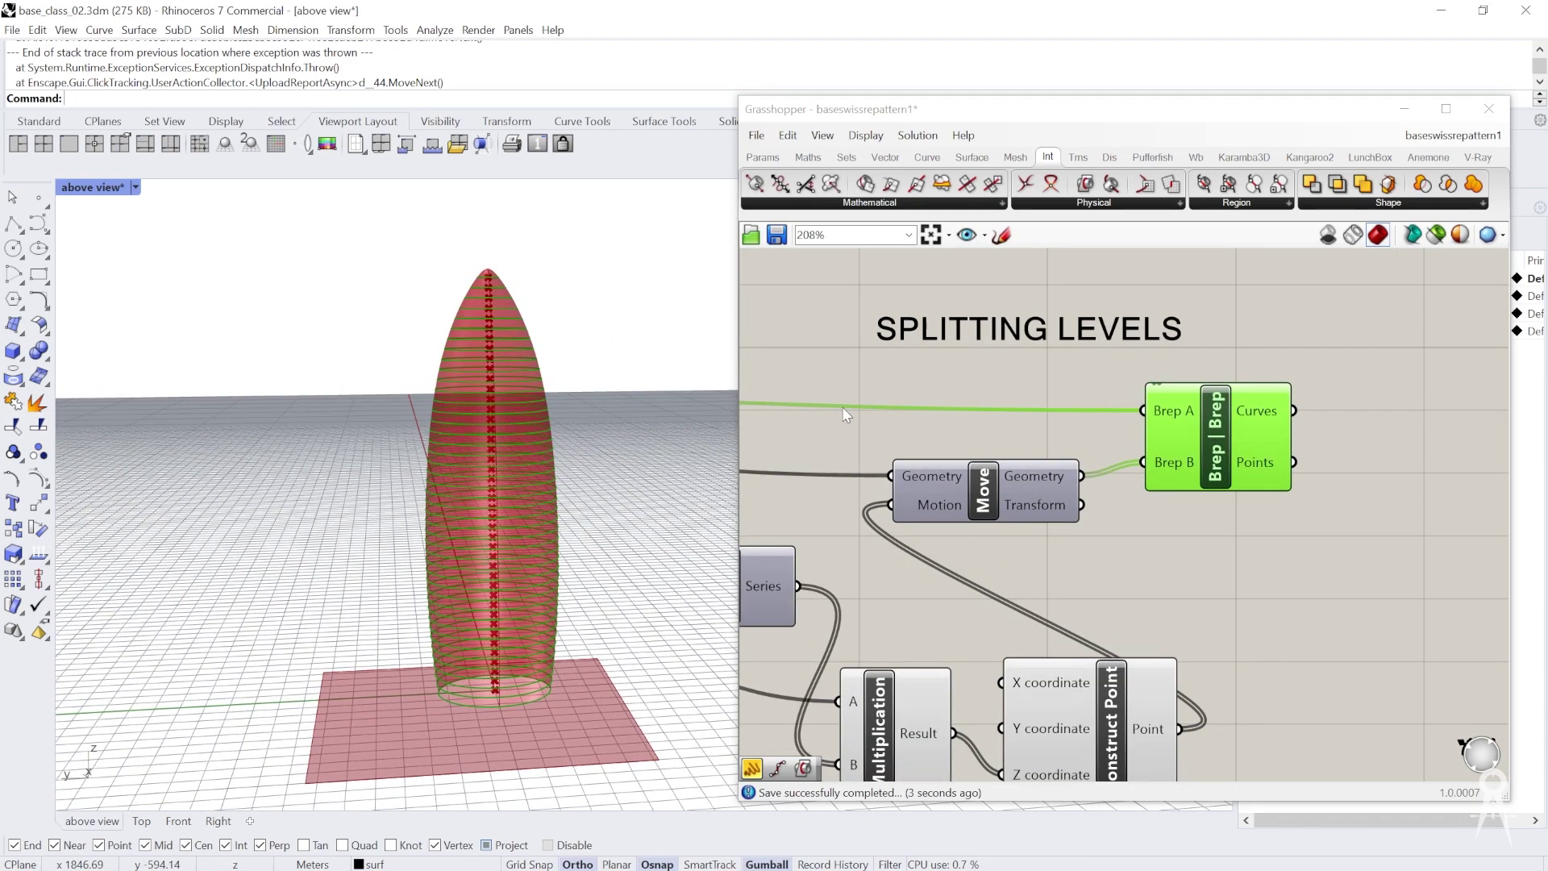
scroll(1111, 400, down, 3)
scroll(1049, 407, down, 2)
scroll(951, 440, up, 2)
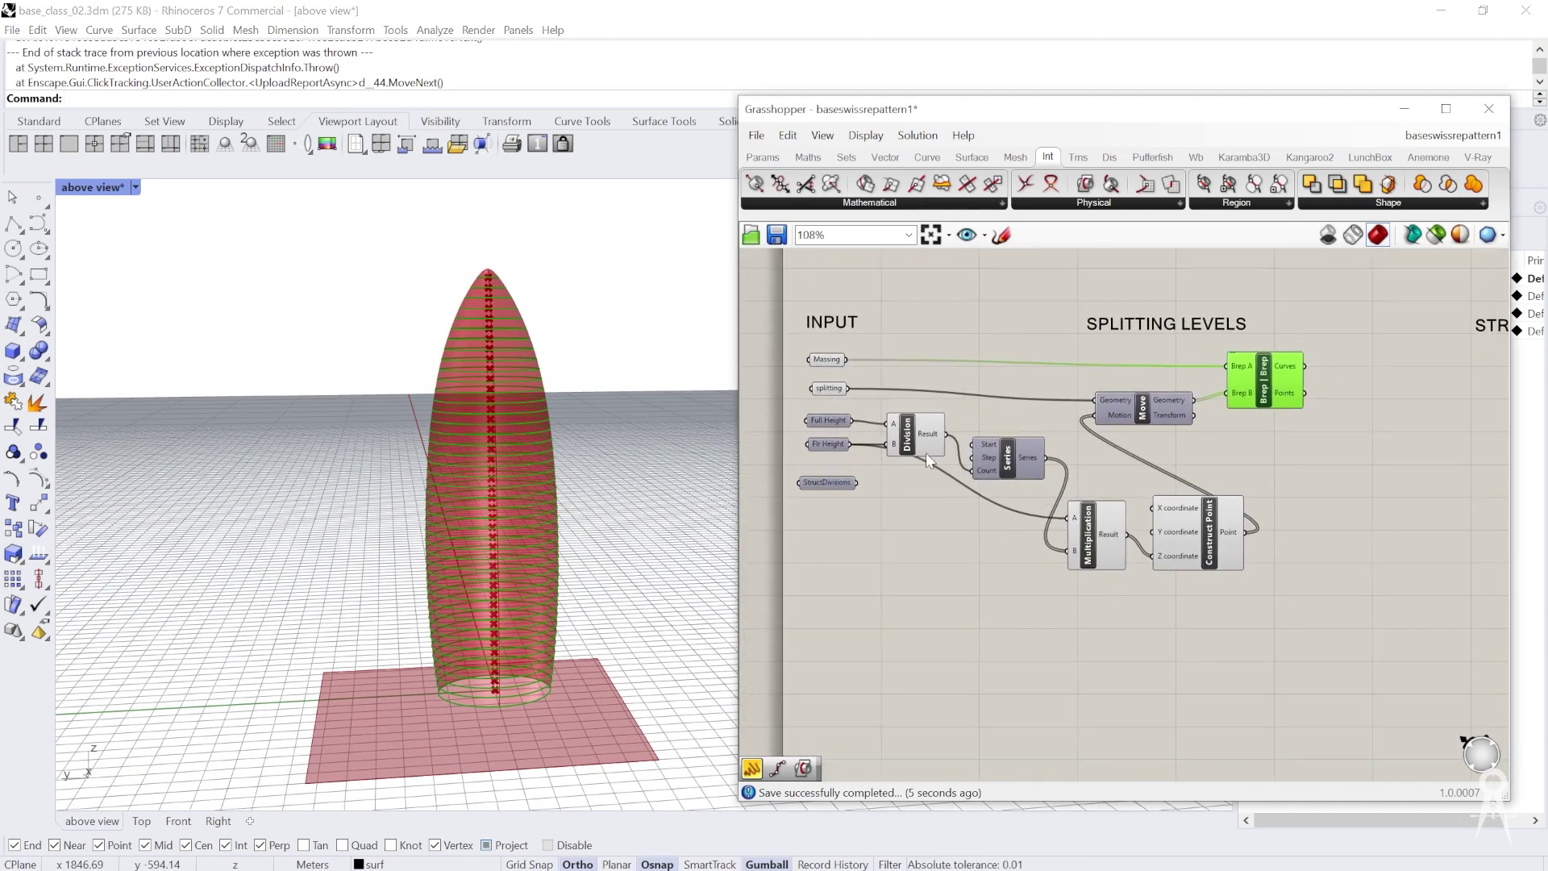
drag(926, 453, 940, 429)
Group all the components from Division through Brep | Brep under the SPLITTING LEVELS heading
drag(881, 633, 1349, 346)
right_click(1202, 449)
click(1242, 572)
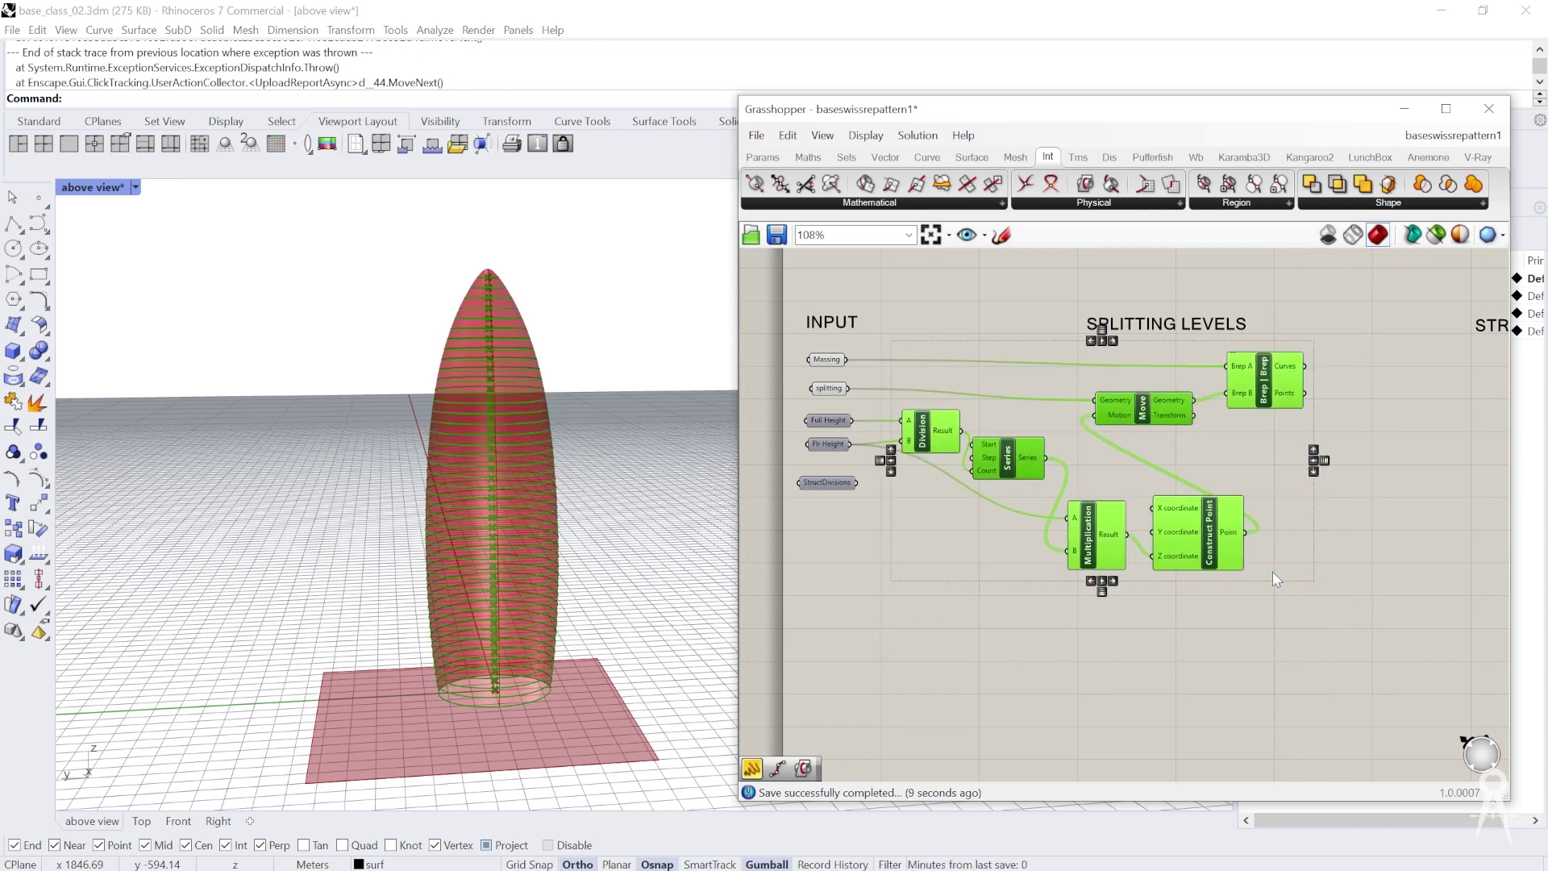
right_drag(1350, 395, 1040, 426)
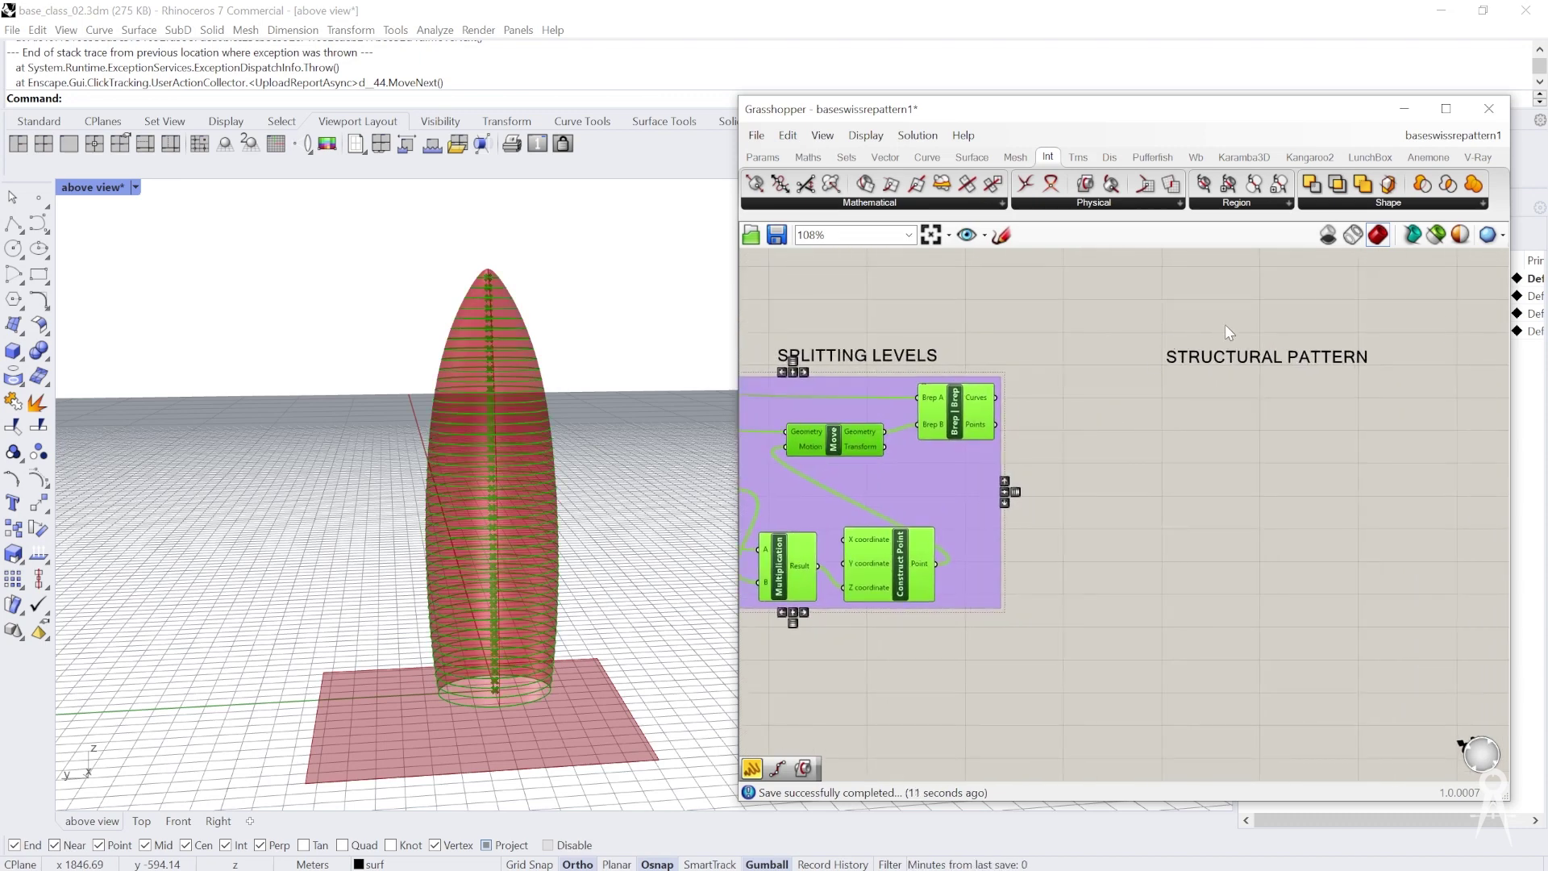
click(1045, 312)
Examine the floor-level intersection curves along the tower and the empty canvas area under the STRUCTURAL PATTERN heading
right_drag(1106, 454, 925, 378)
scroll(963, 370, up, 3)
scroll(934, 374, down, 3)
right_drag(1084, 377, 1012, 384)
scroll(968, 389, up, 1)
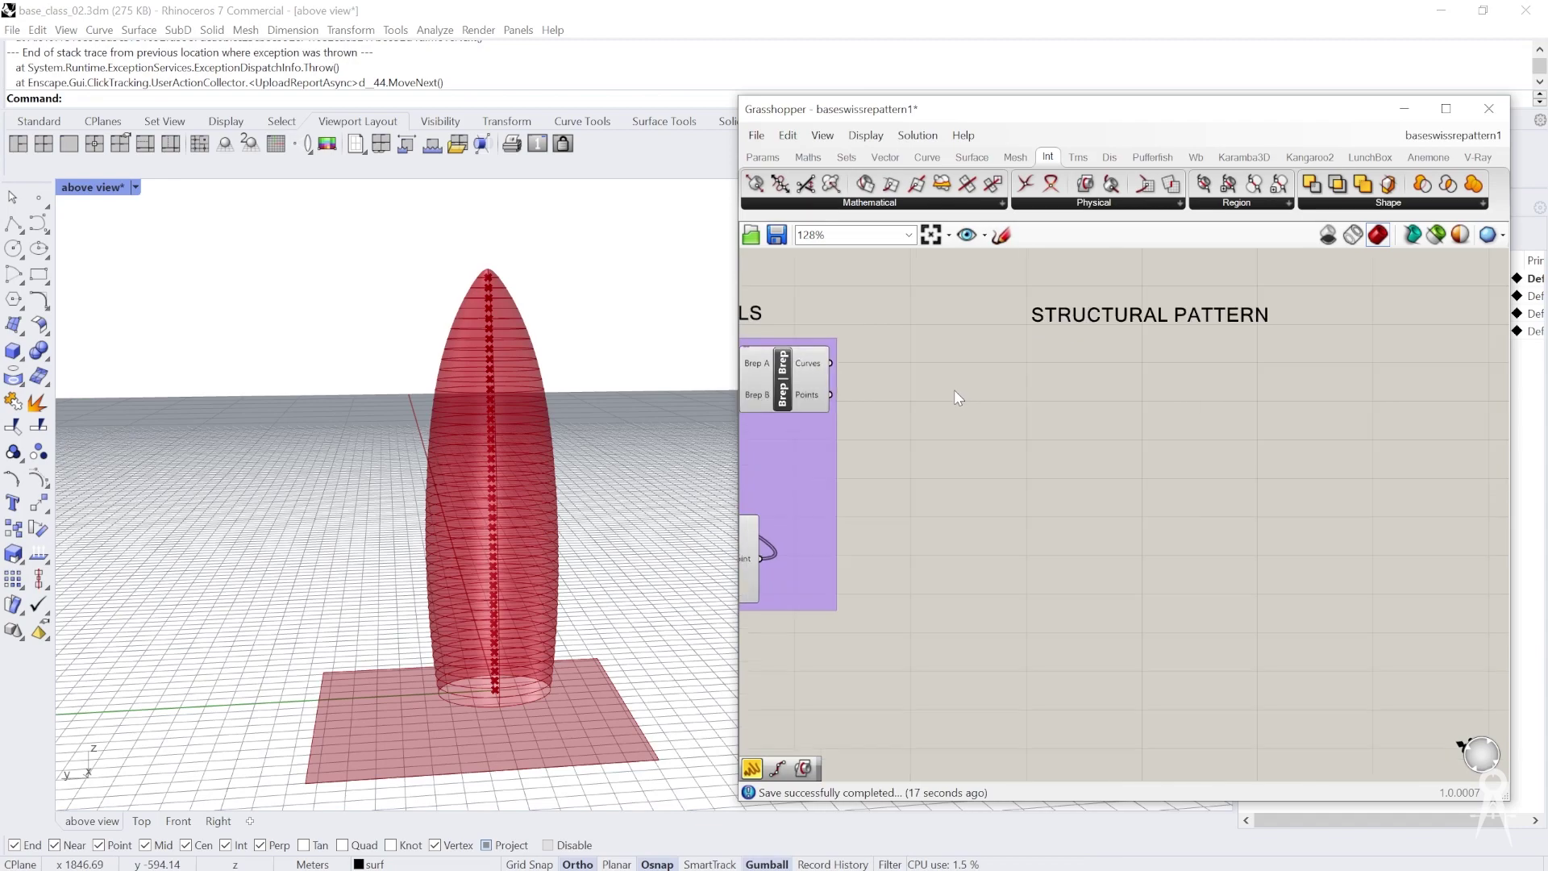
right_drag(893, 343, 928, 340)
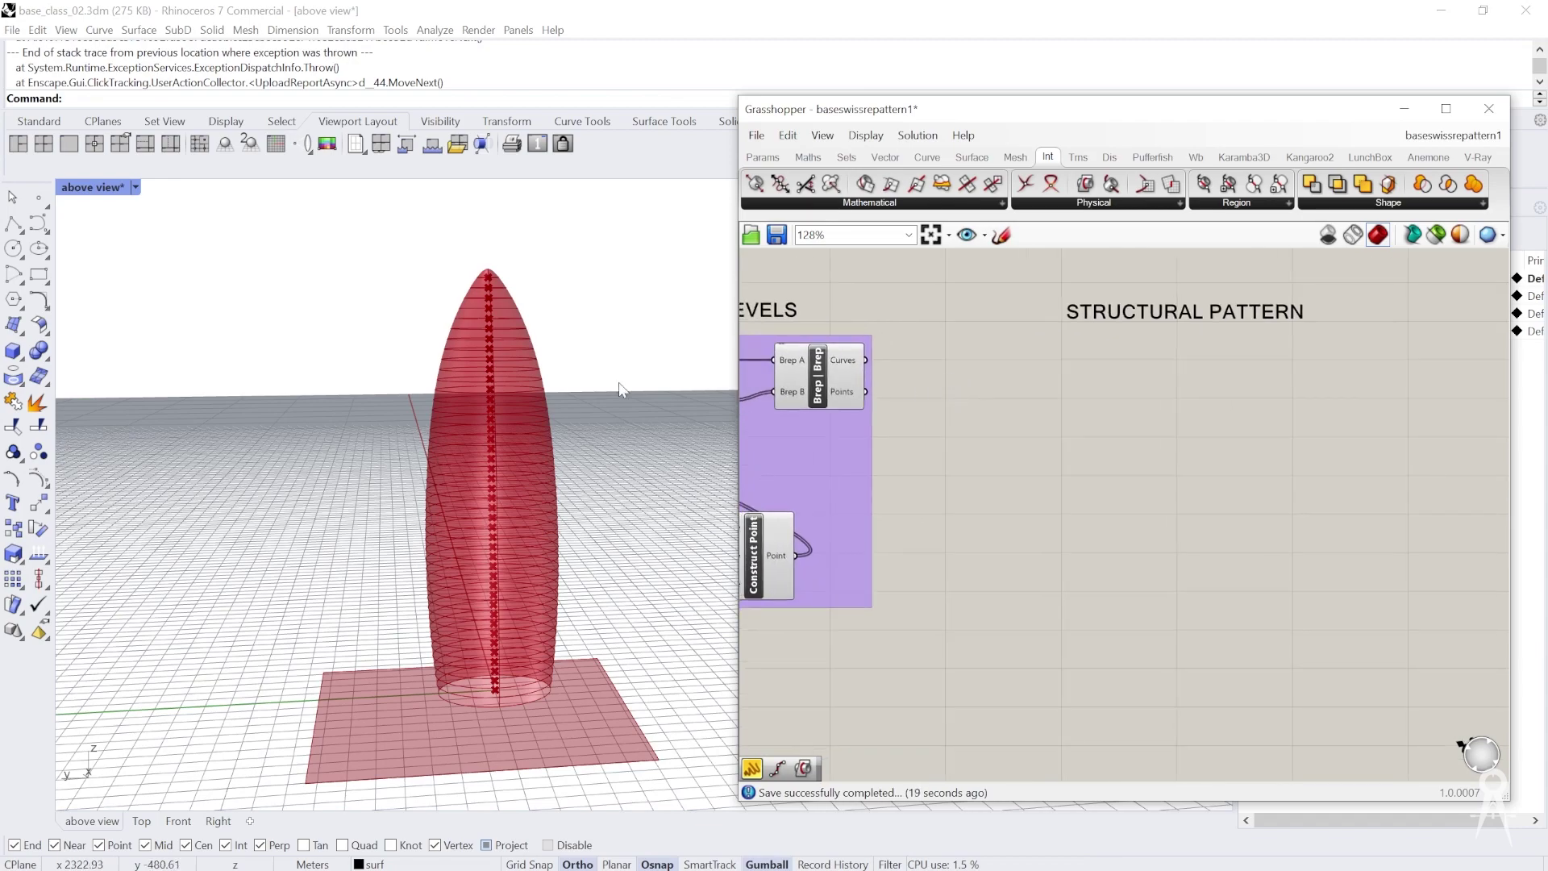
right_drag(568, 387, 541, 423)
scroll(565, 307, up, 4)
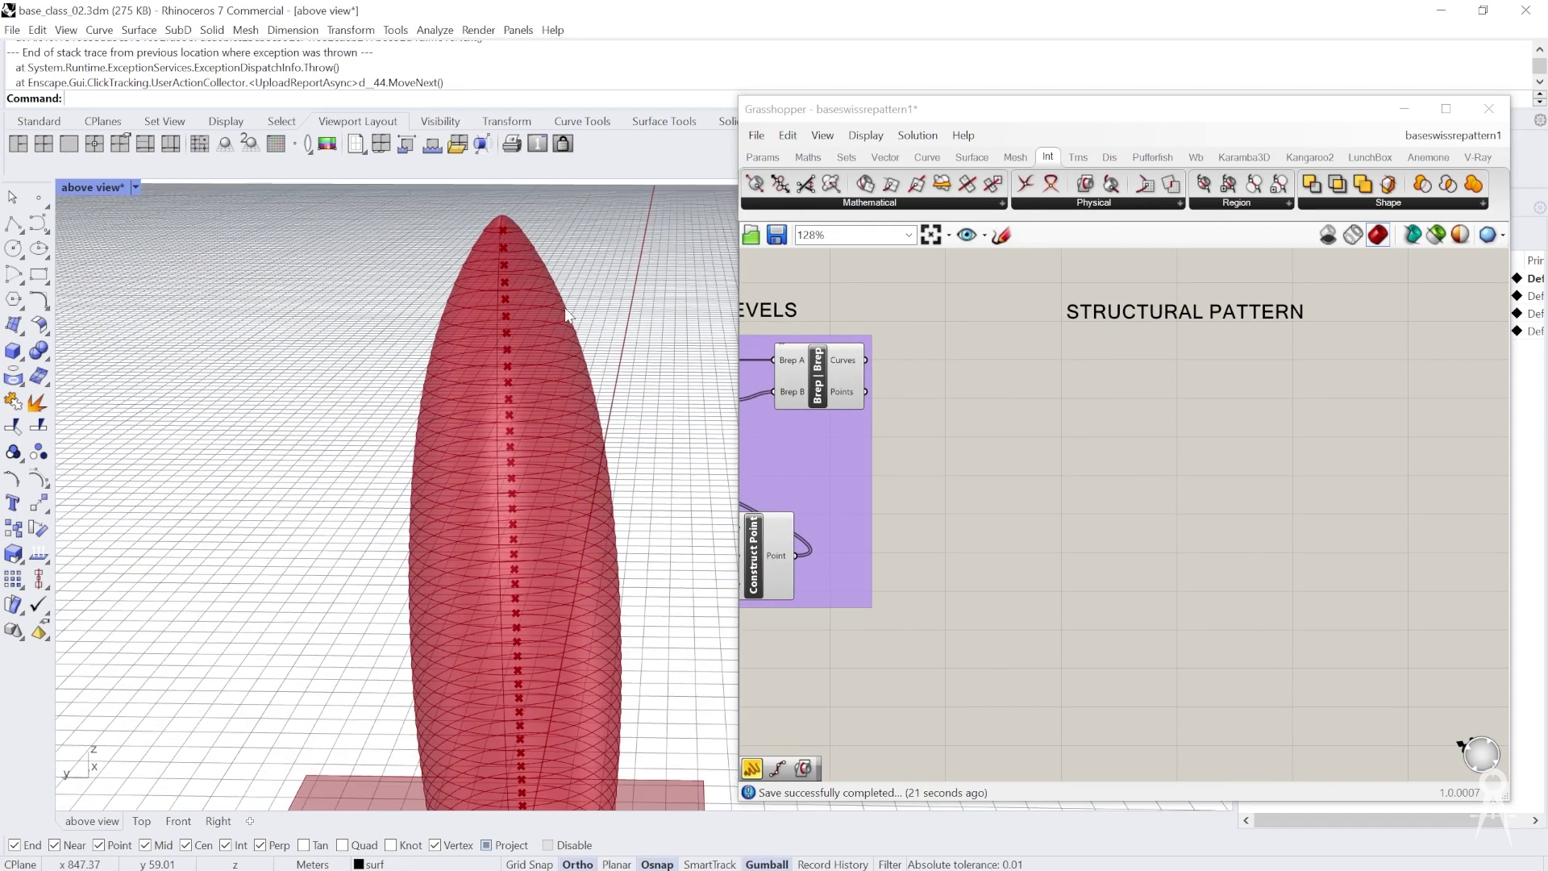
scroll(535, 316, up, 3)
scroll(582, 443, down, 5)
scroll(941, 378, down, 1)
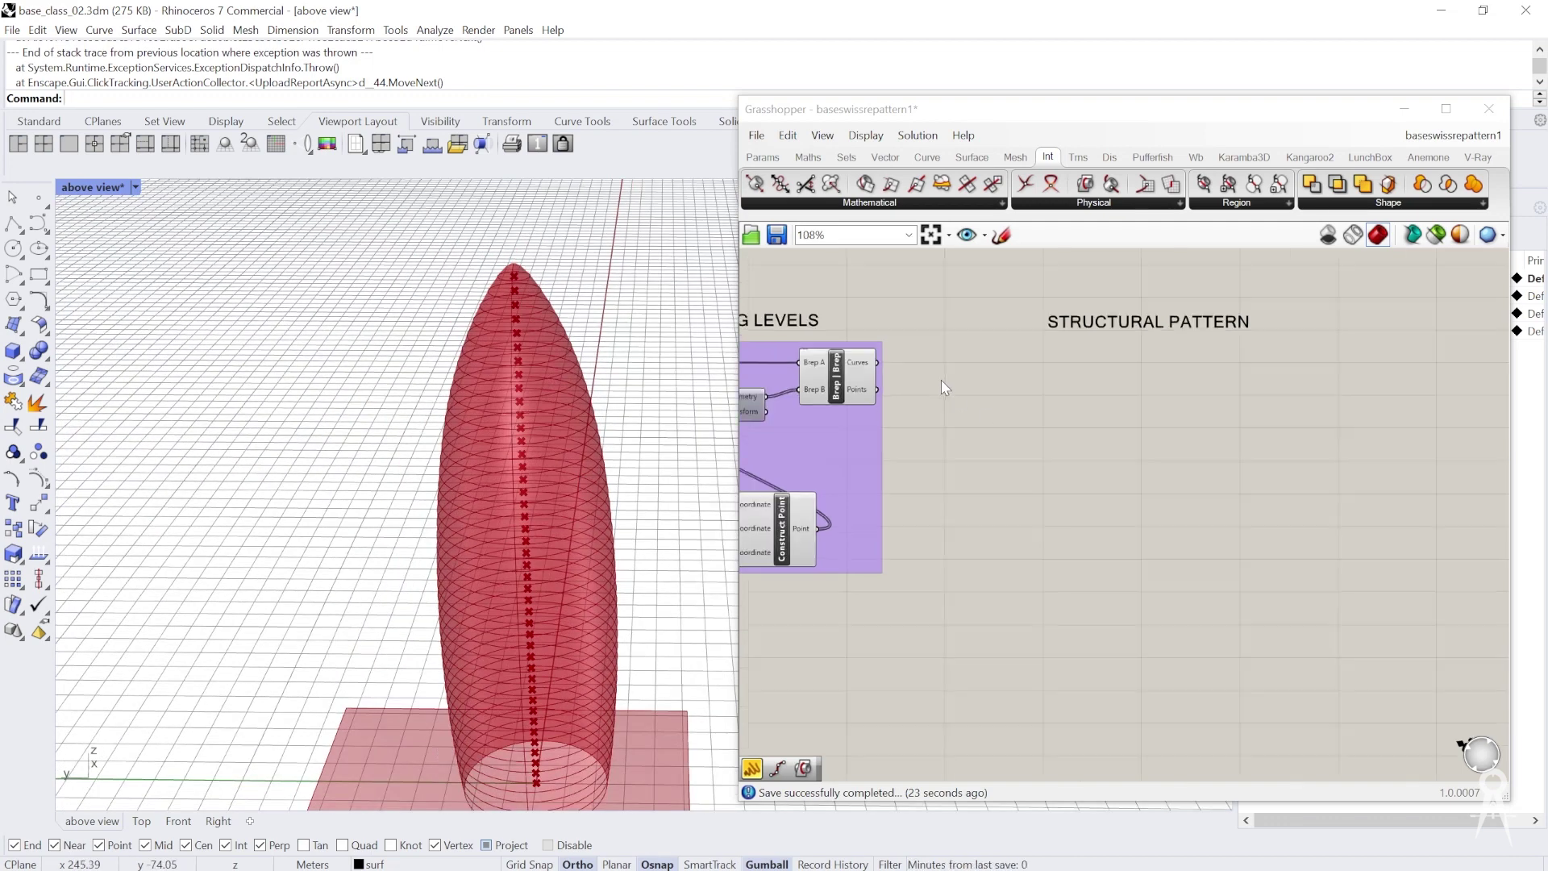
scroll(941, 380, down, 1)
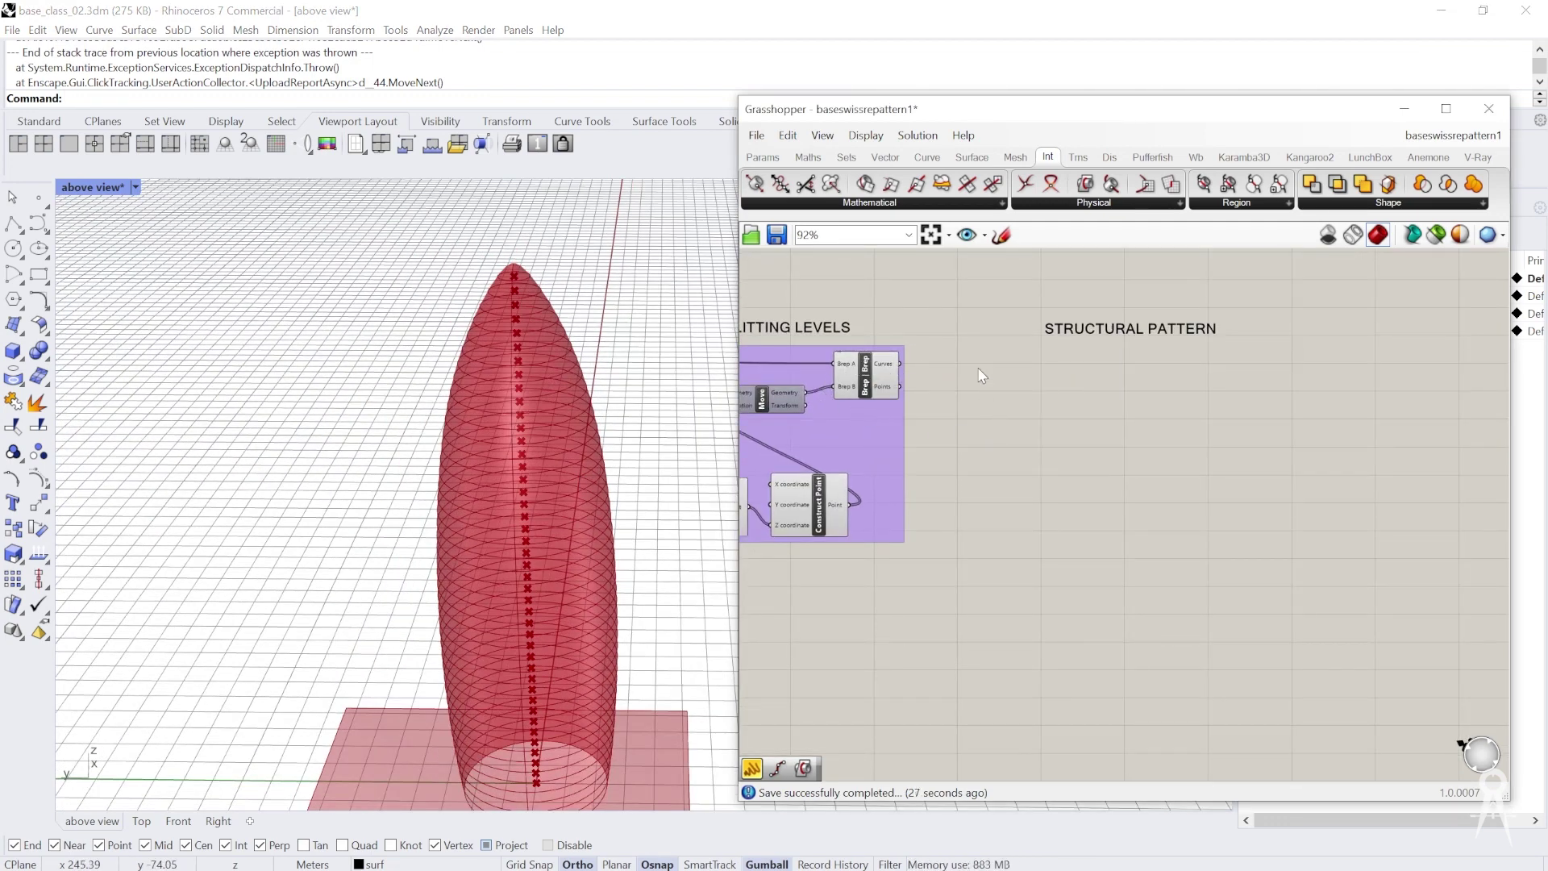
right_drag(1000, 379, 986, 376)
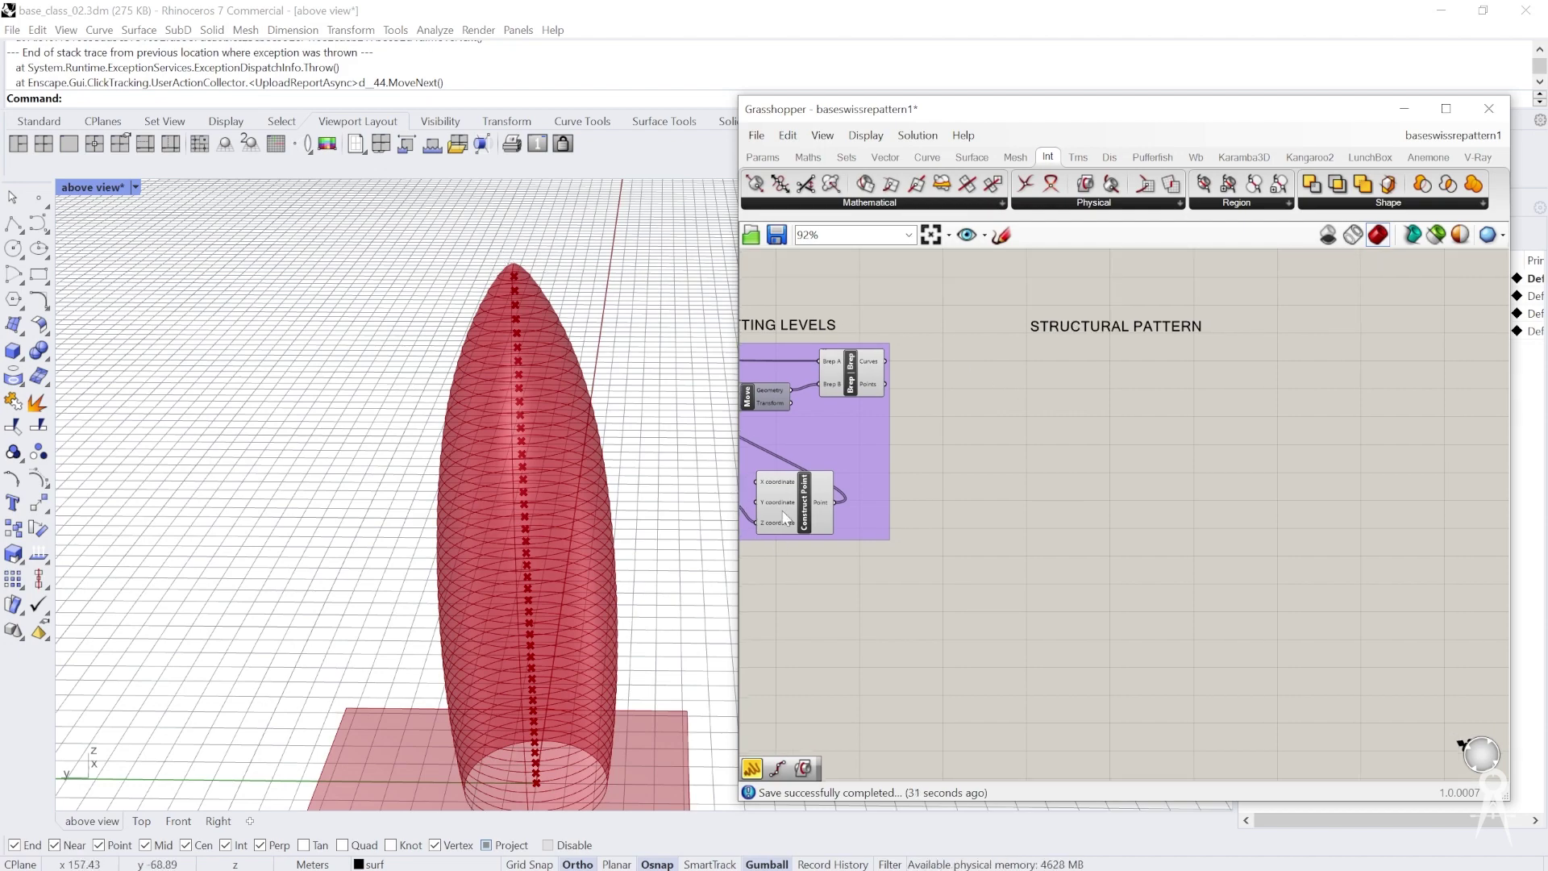
scroll(509, 298, up, 3)
scroll(498, 273, down, 5)
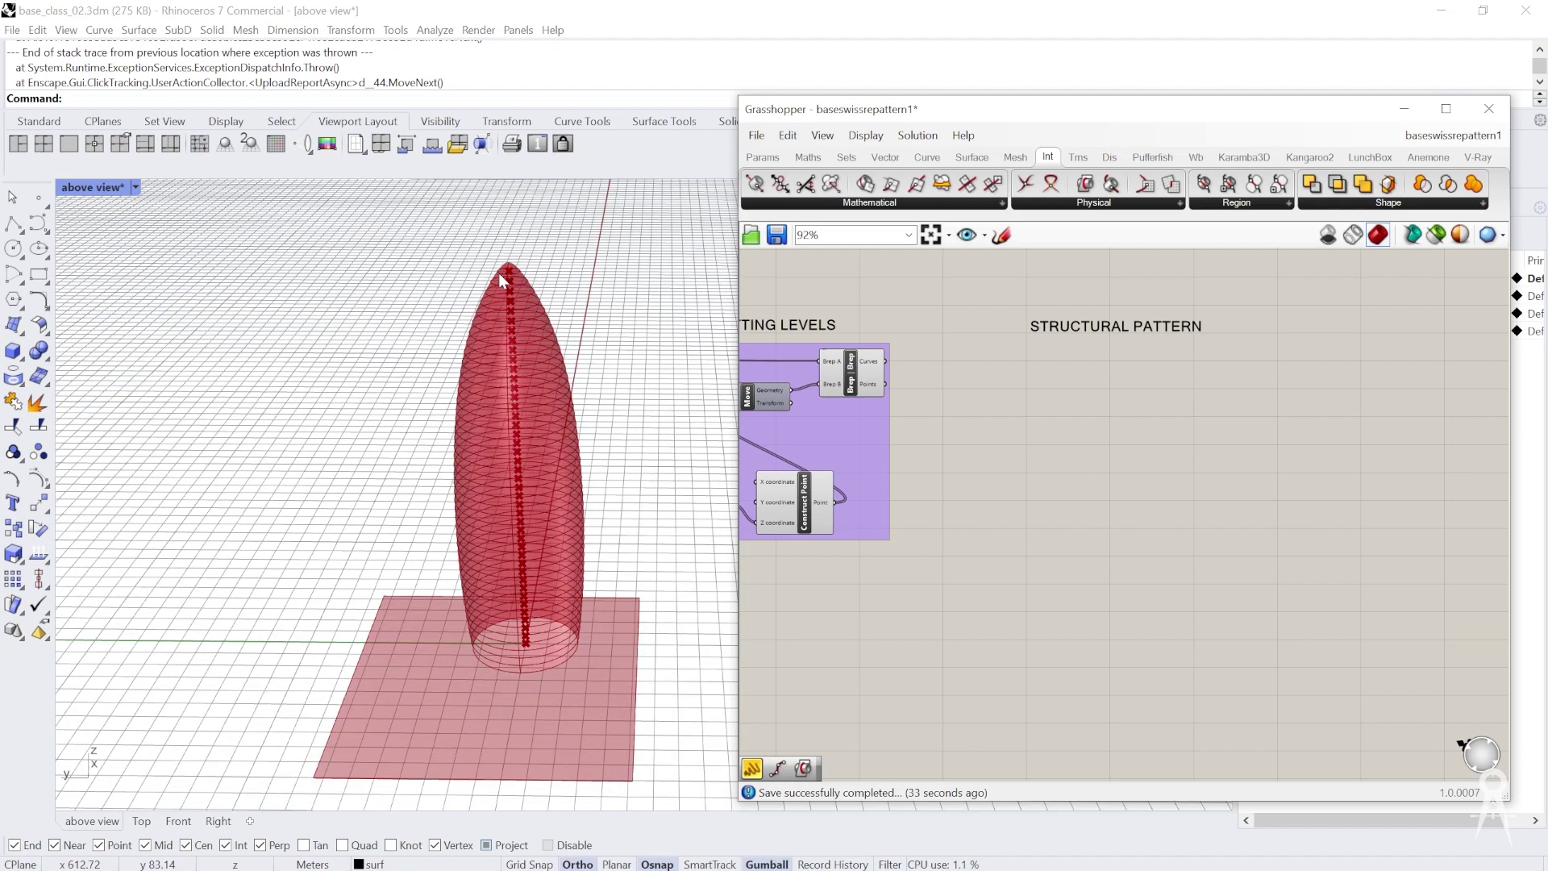
scroll(499, 273, up, 5)
scroll(505, 299, down, 5)
scroll(525, 282, up, 4)
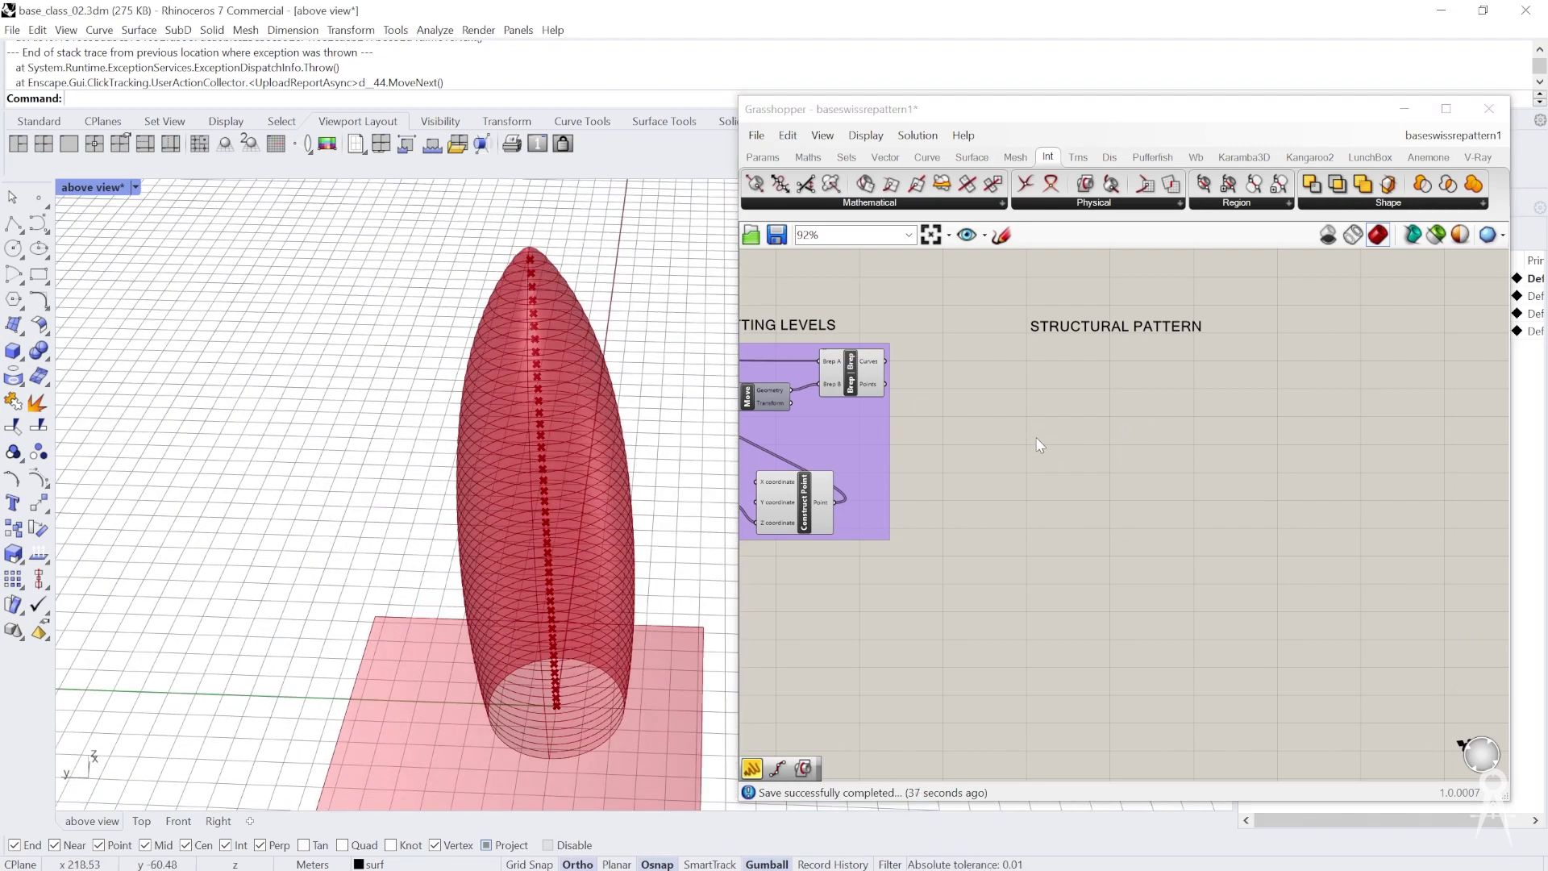
scroll(917, 408, up, 3)
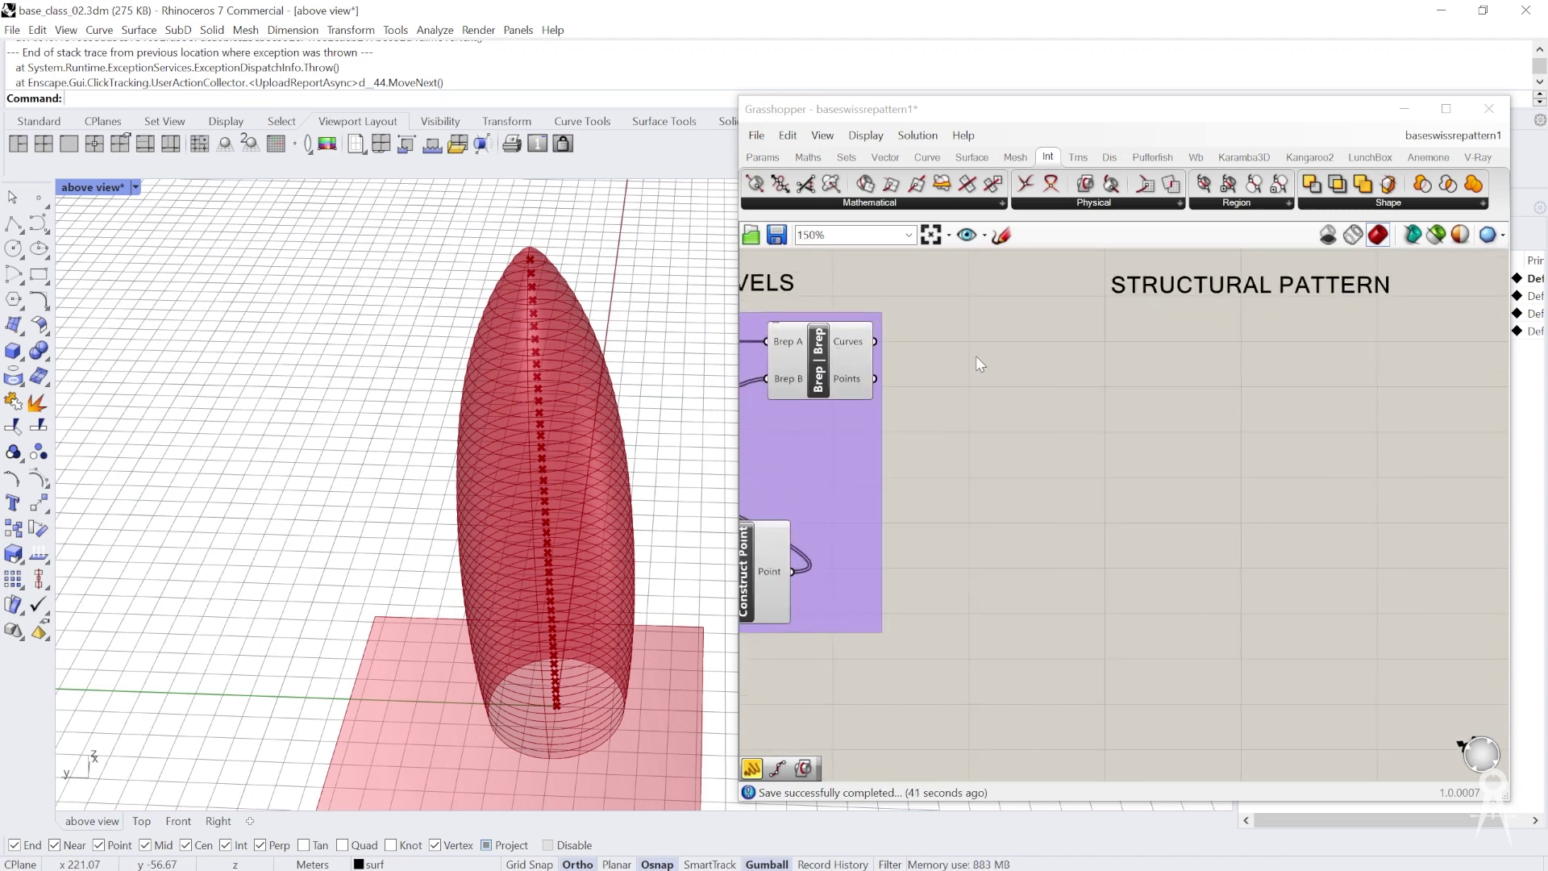
Add a Divide Curve component and place it under the STRUCTURAL PATTERN heading
double_click(1008, 358)
text(di)
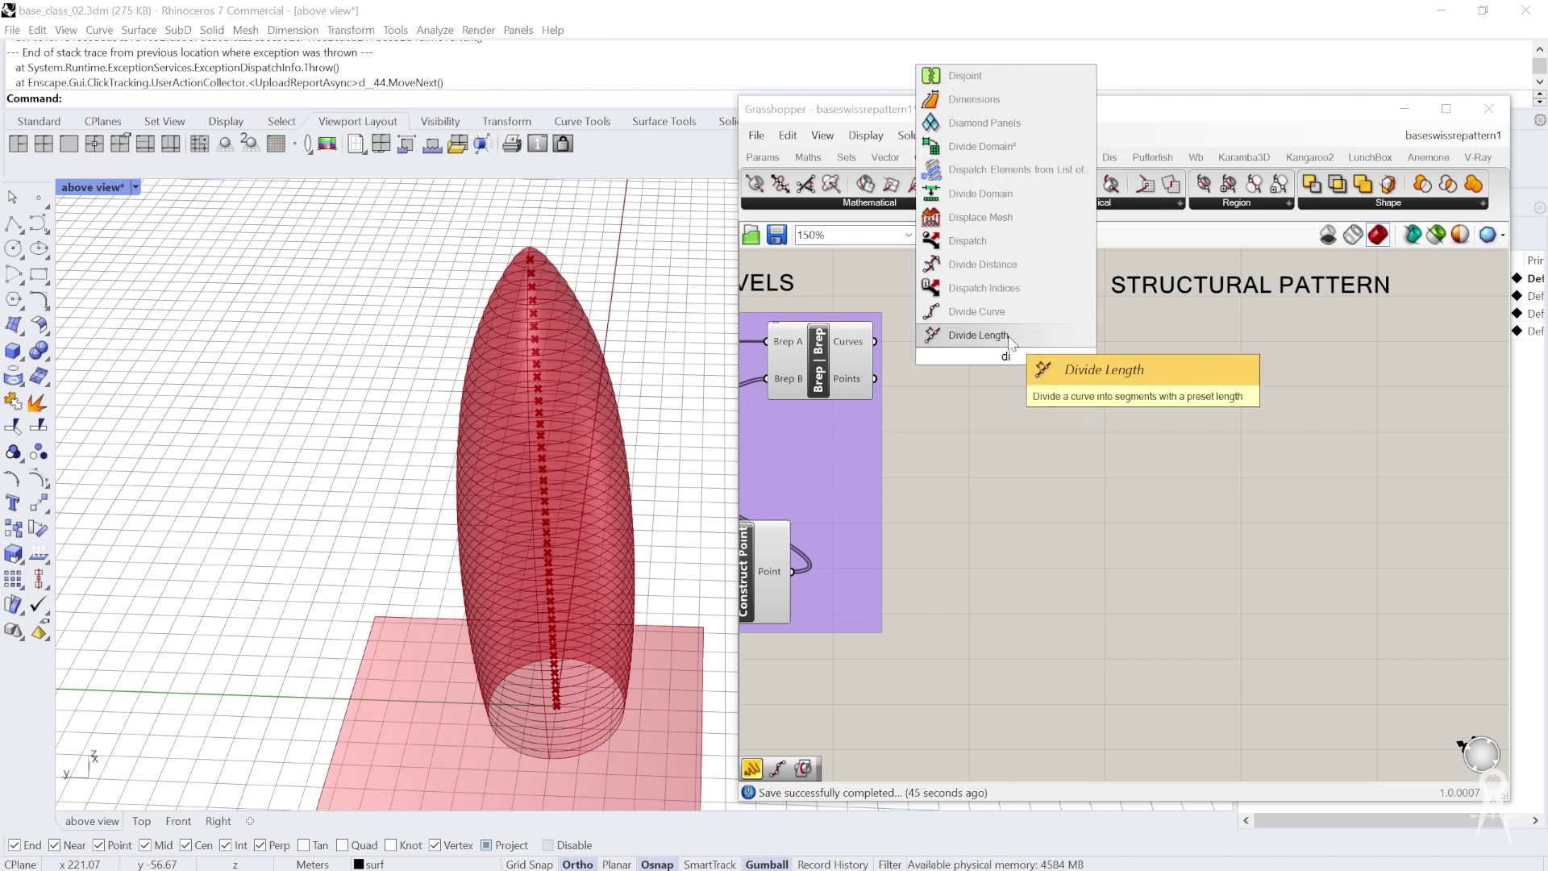
click(999, 313)
drag(1002, 373, 1127, 375)
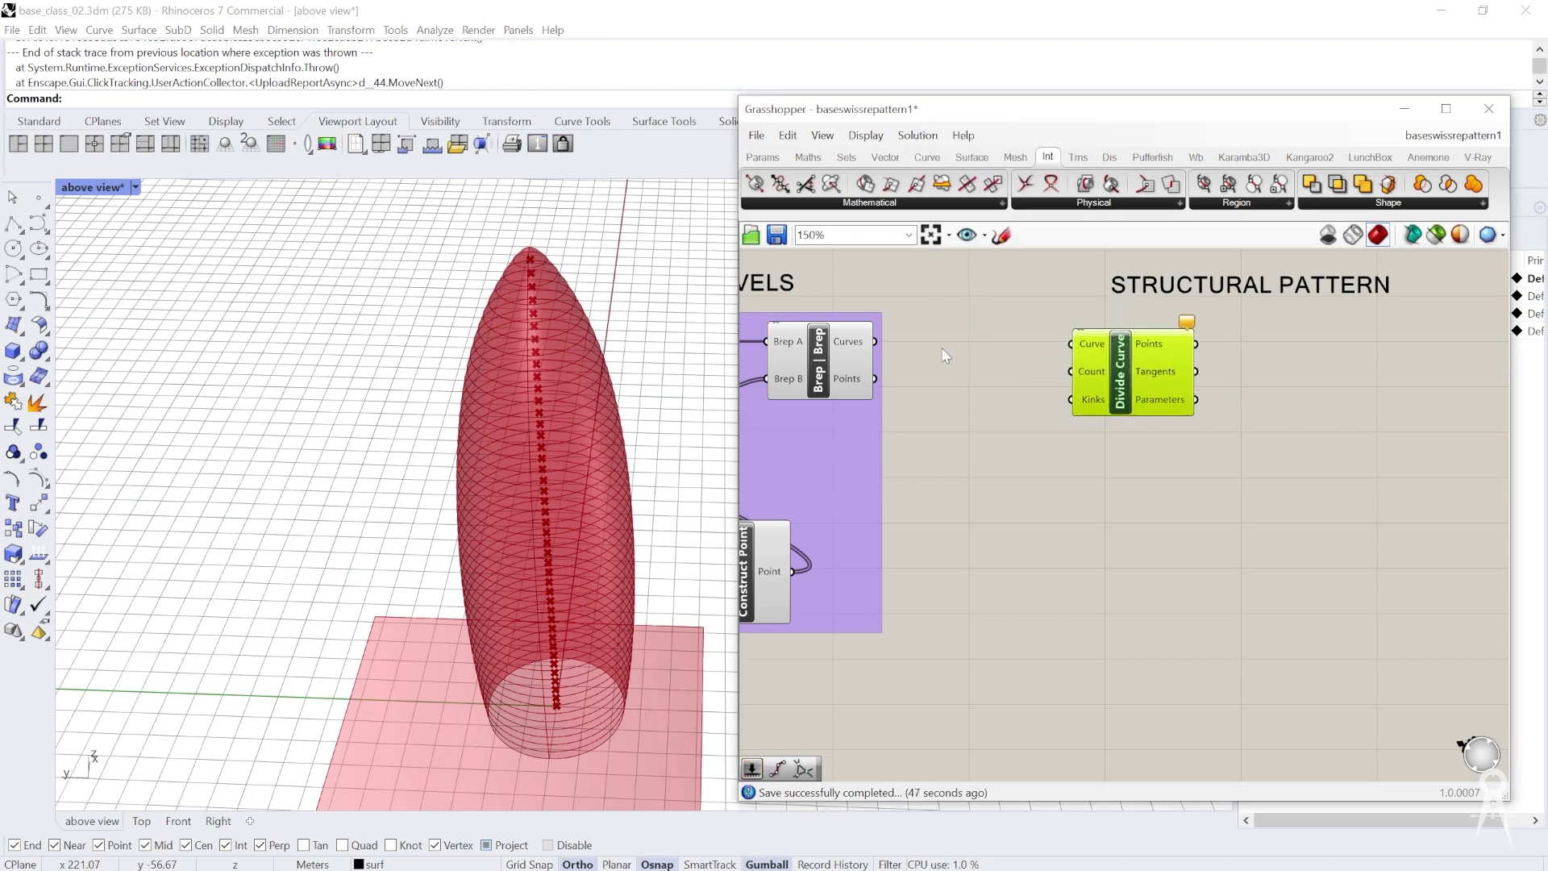
Connect the StructDivisions parameter to the Divide Curve component's Count input
scroll(880, 344, up, 3)
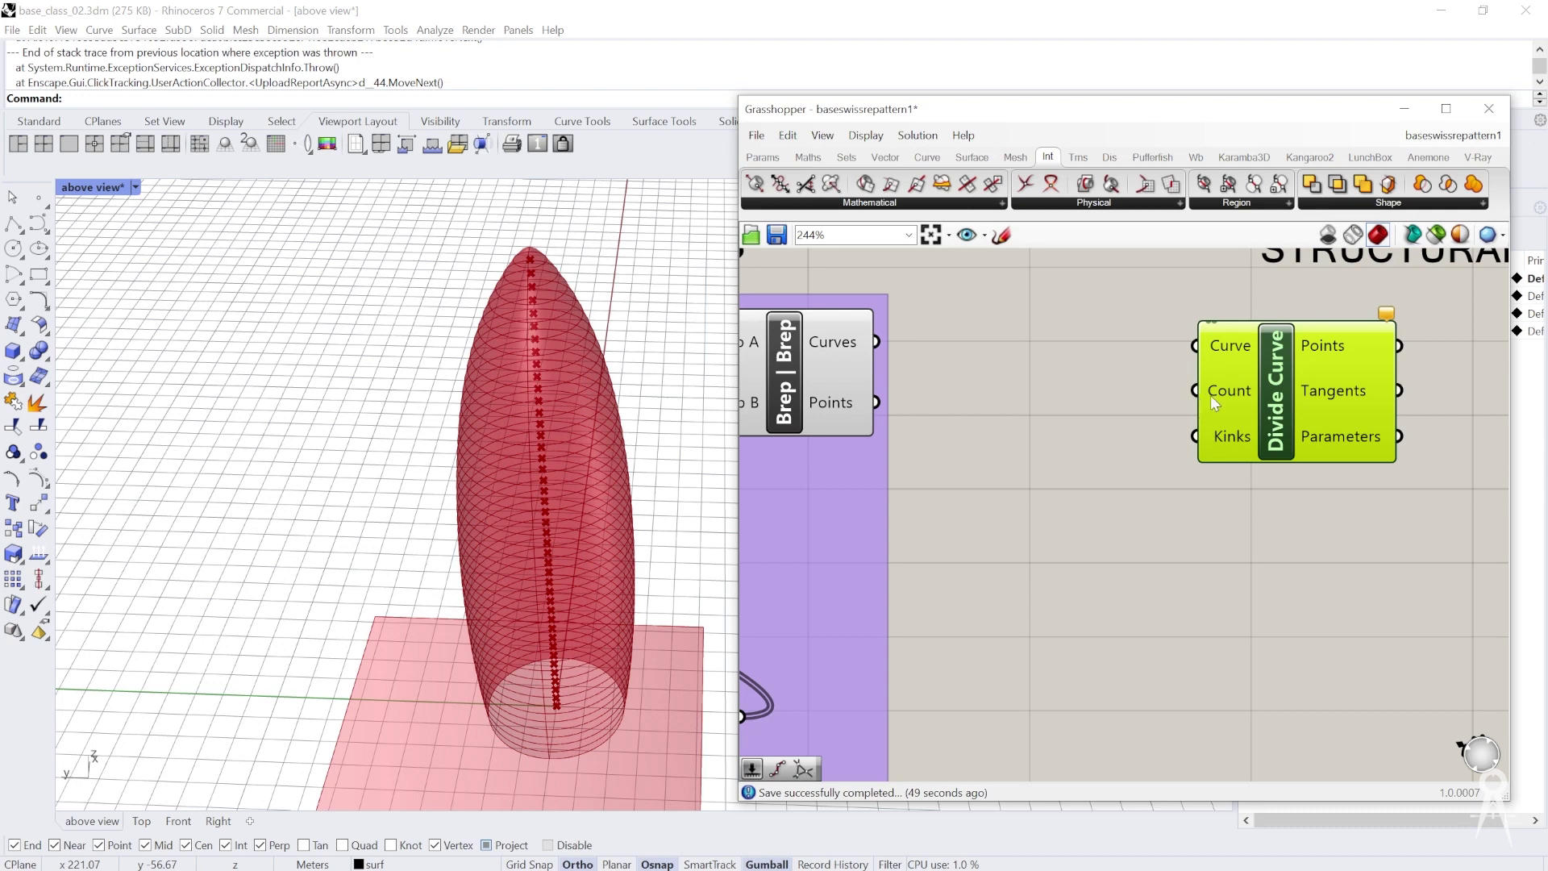
scroll(1211, 395, down, 5)
scroll(839, 409, up, 4)
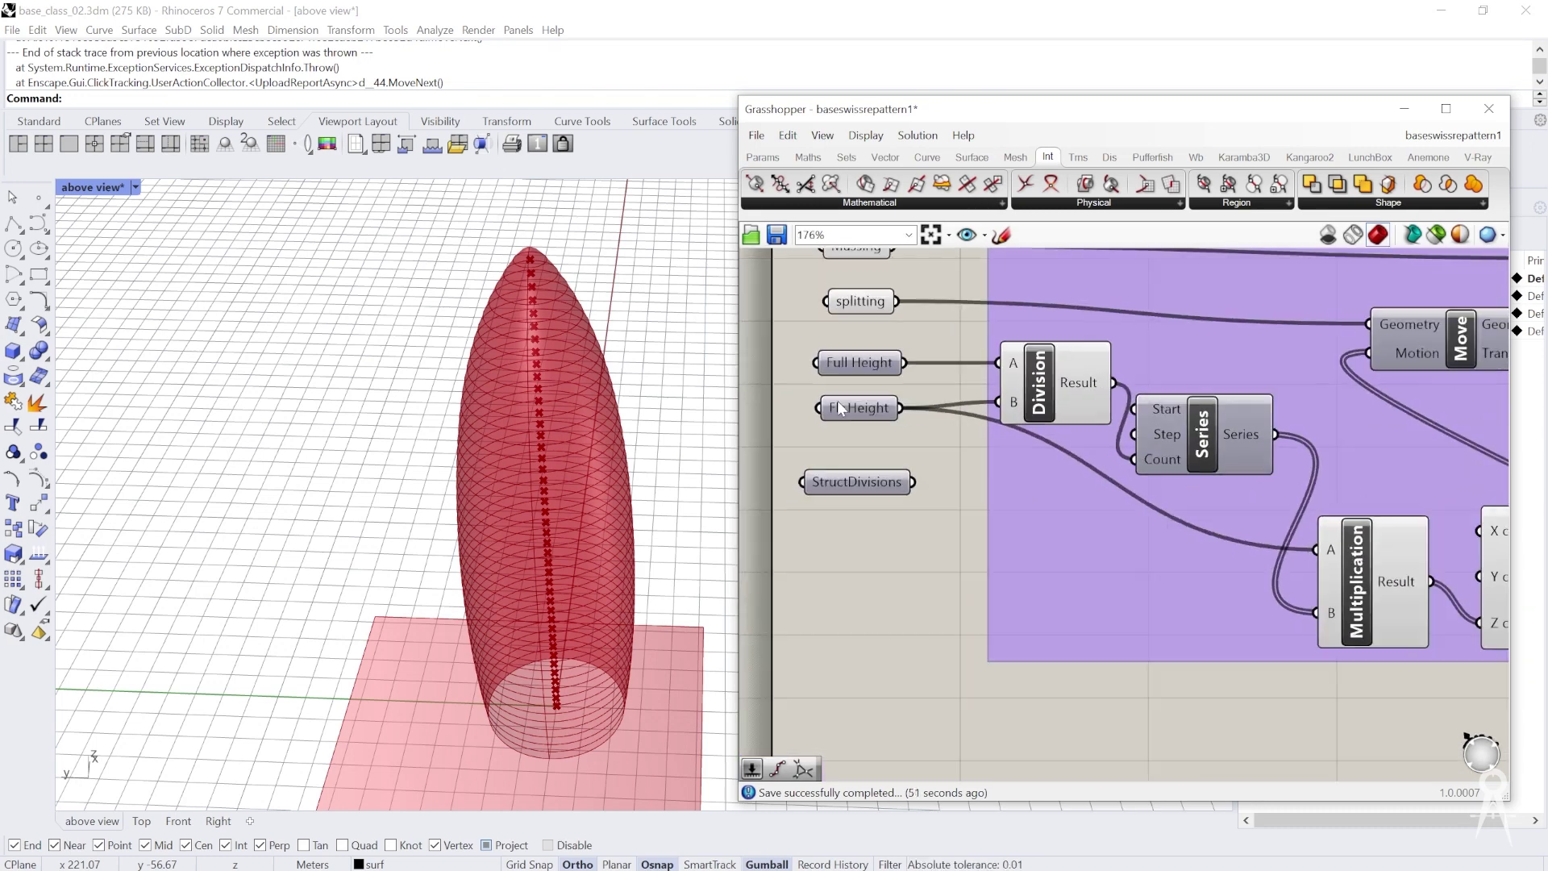
scroll(795, 464, down, 3)
drag(791, 471, 1271, 391)
Connect the Brep | Brep Curves output to the Divide Curve component's Curve input and inspect the division points around the tower
scroll(1063, 429, up, 3)
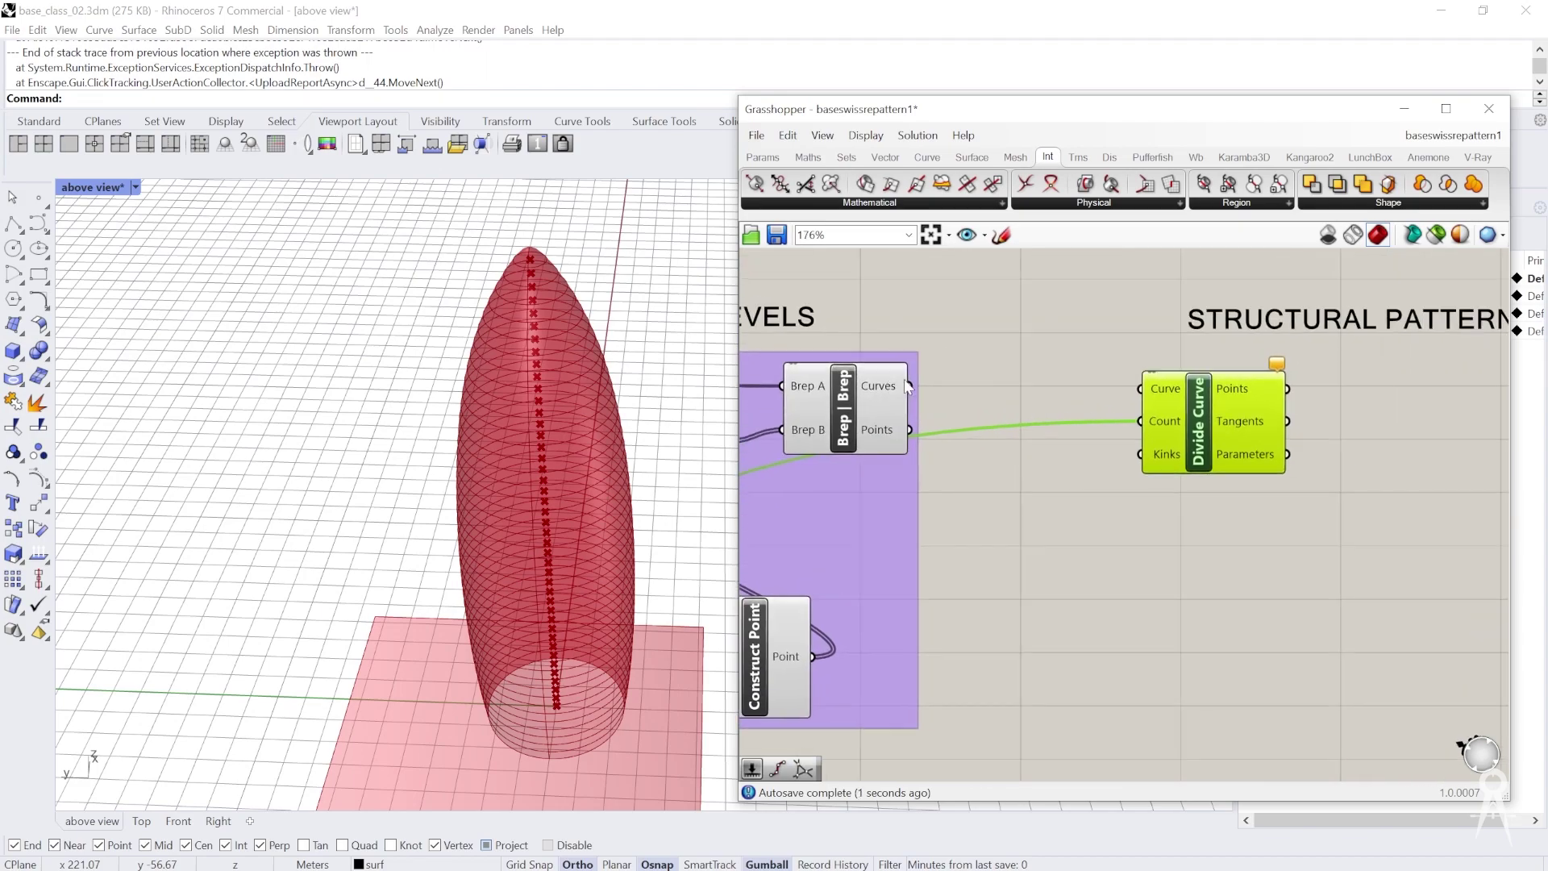
drag(910, 385, 1140, 389)
right_drag(566, 375, 409, 322)
scroll(409, 321, down, 5)
scroll(485, 479, up, 6)
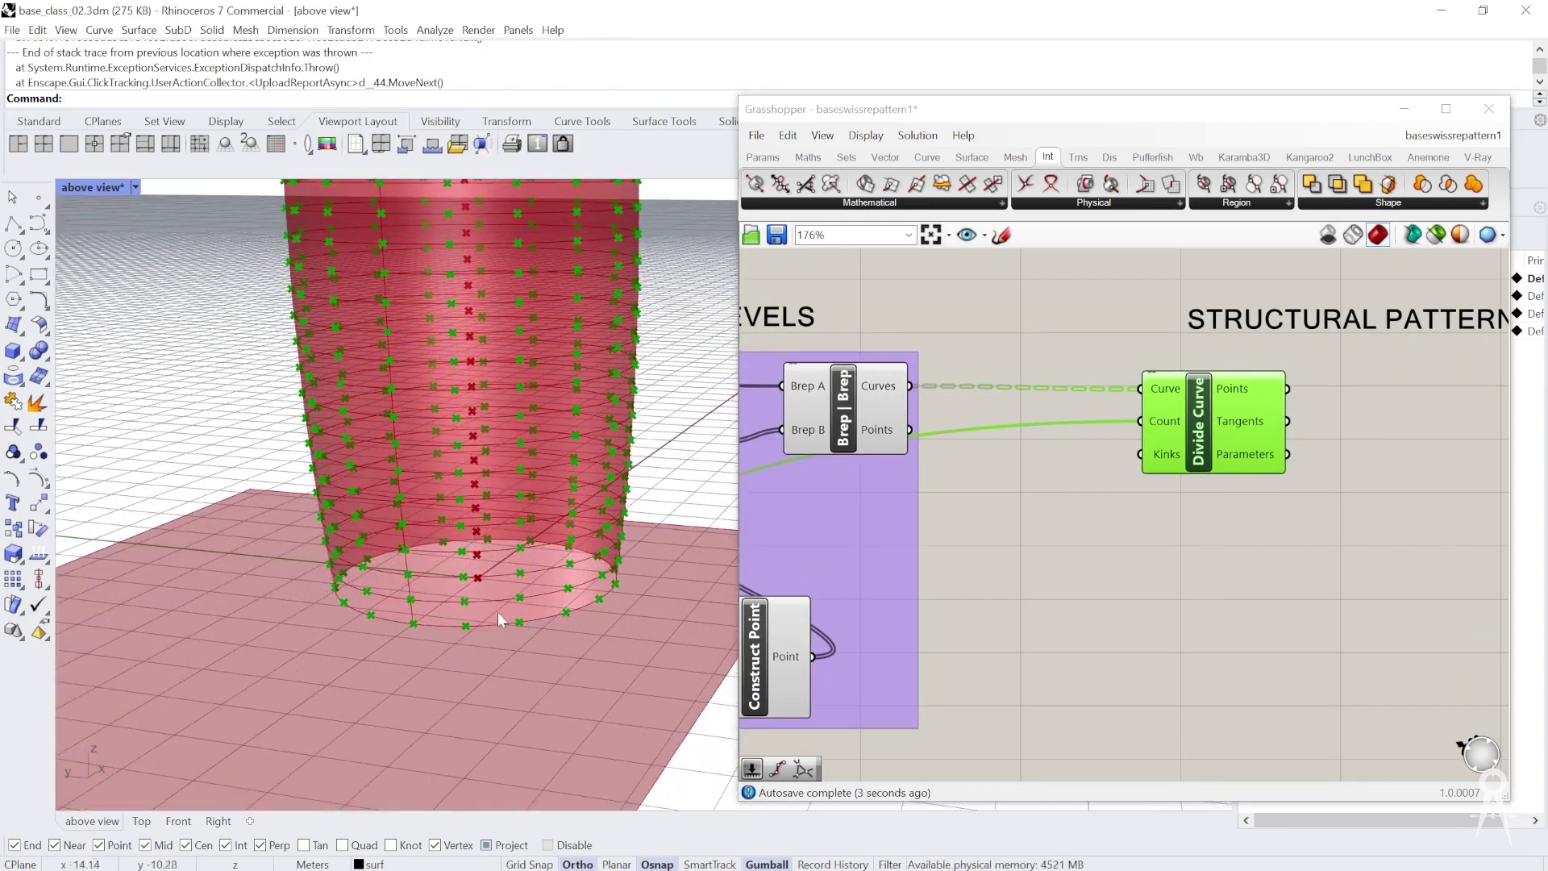
scroll(497, 612, down, 4)
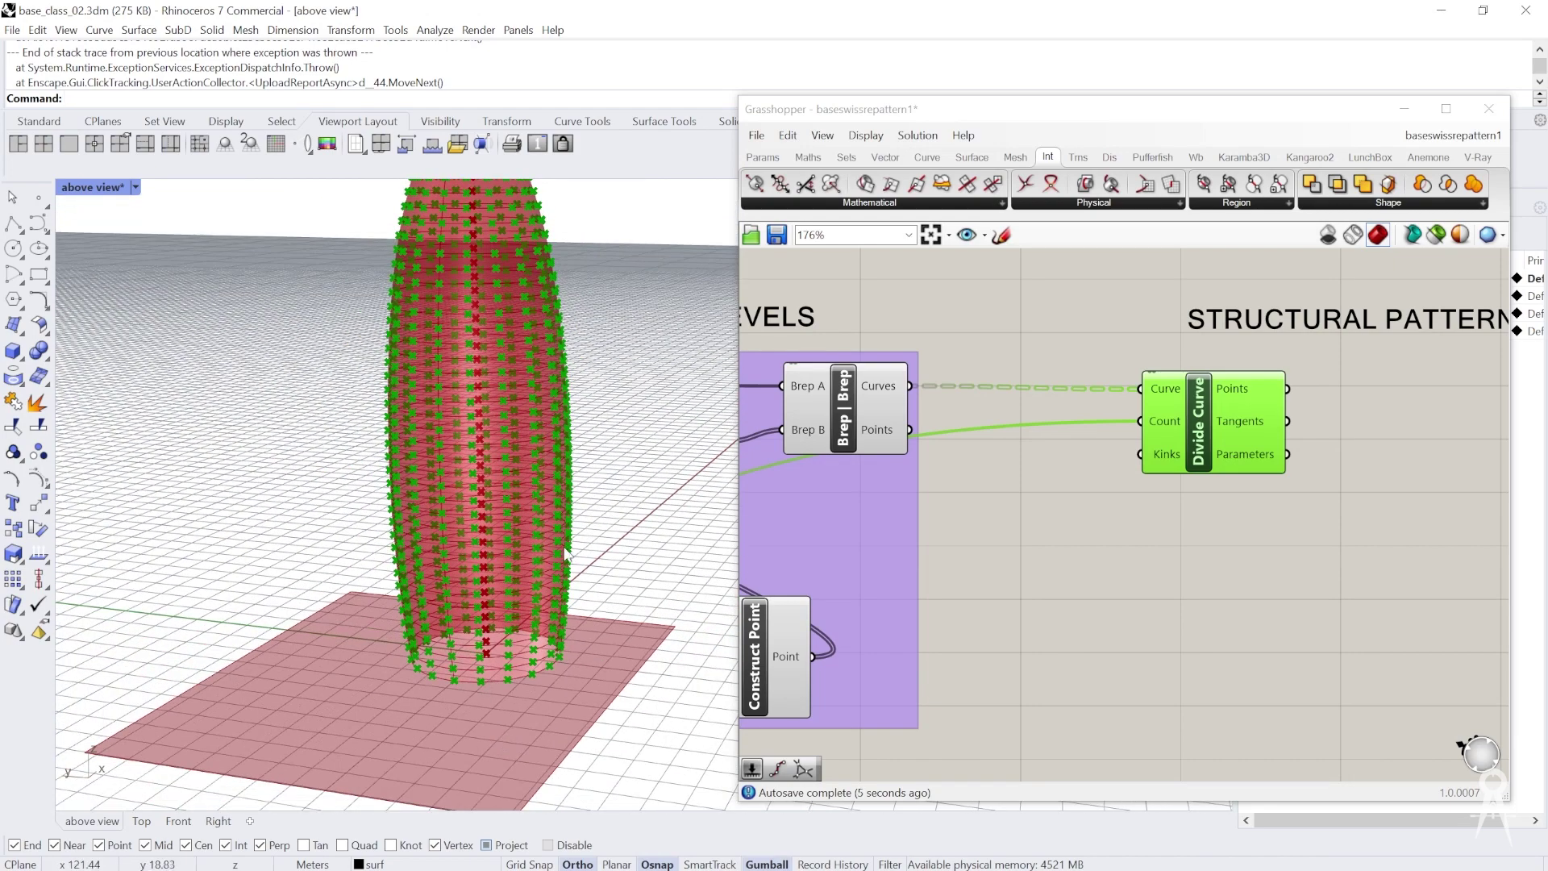
scroll(513, 577, up, 6)
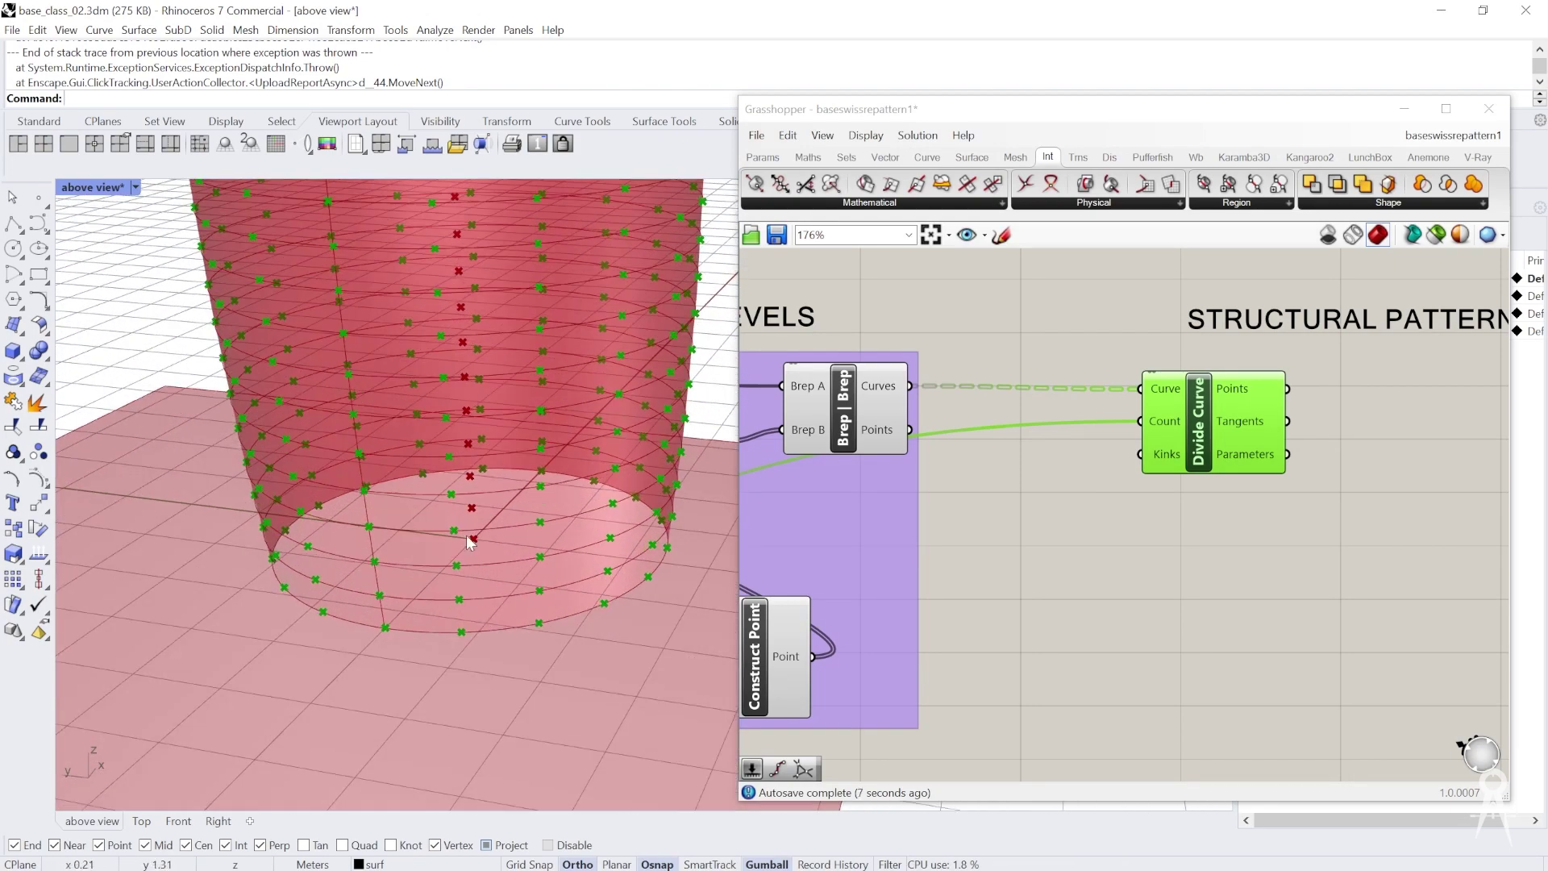
scroll(1208, 496, down, 2)
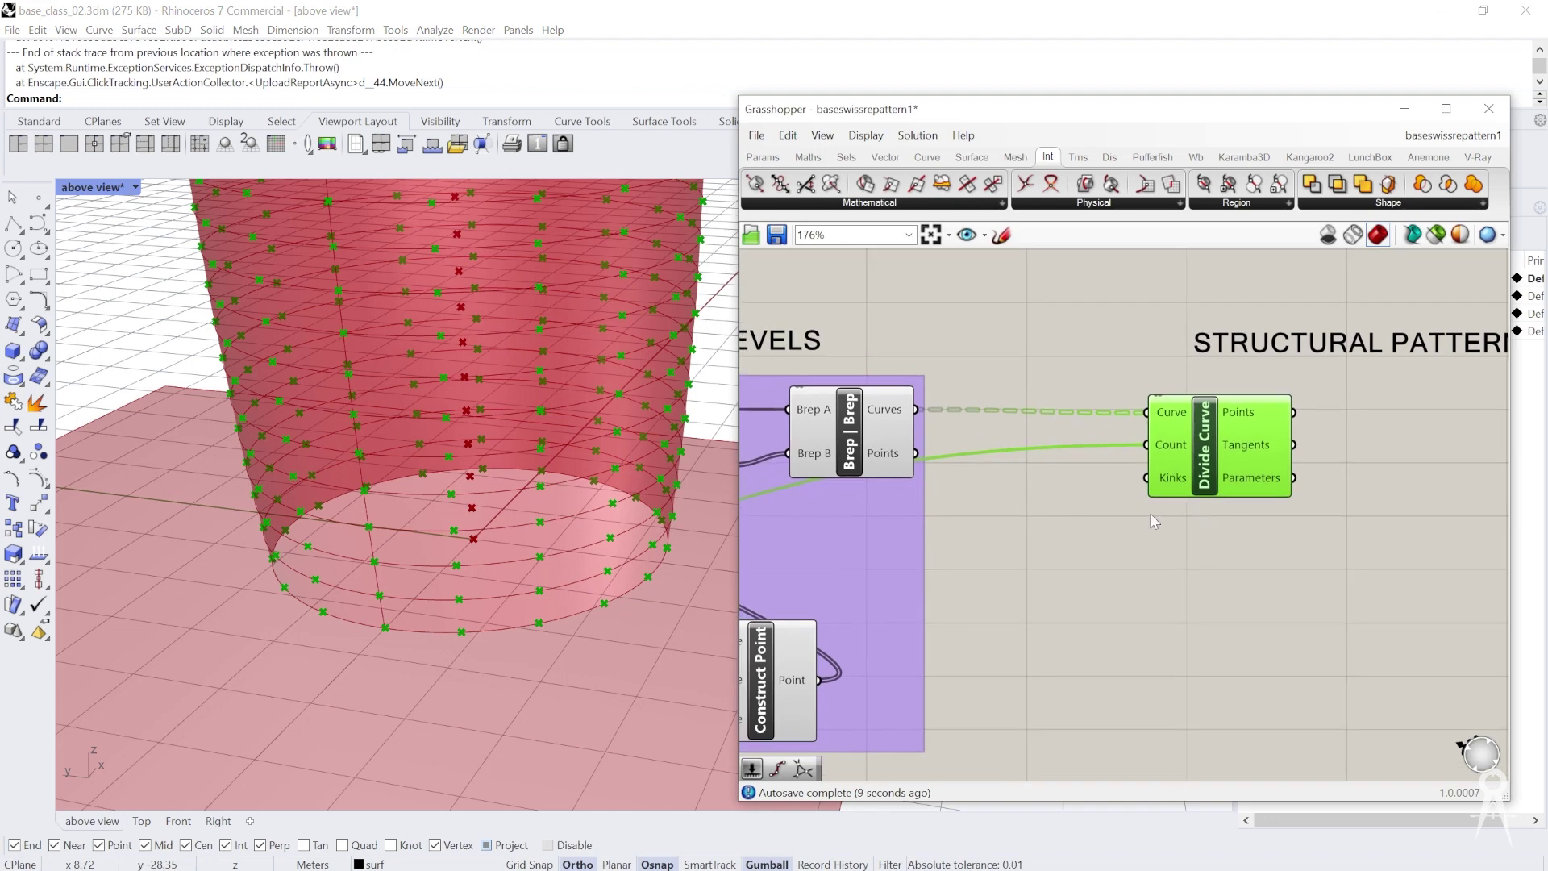
Add a Degrees component and place it in the empty area below and beside Divide Curve
scroll(426, 570, up, 2)
drag(1194, 487, 1202, 500)
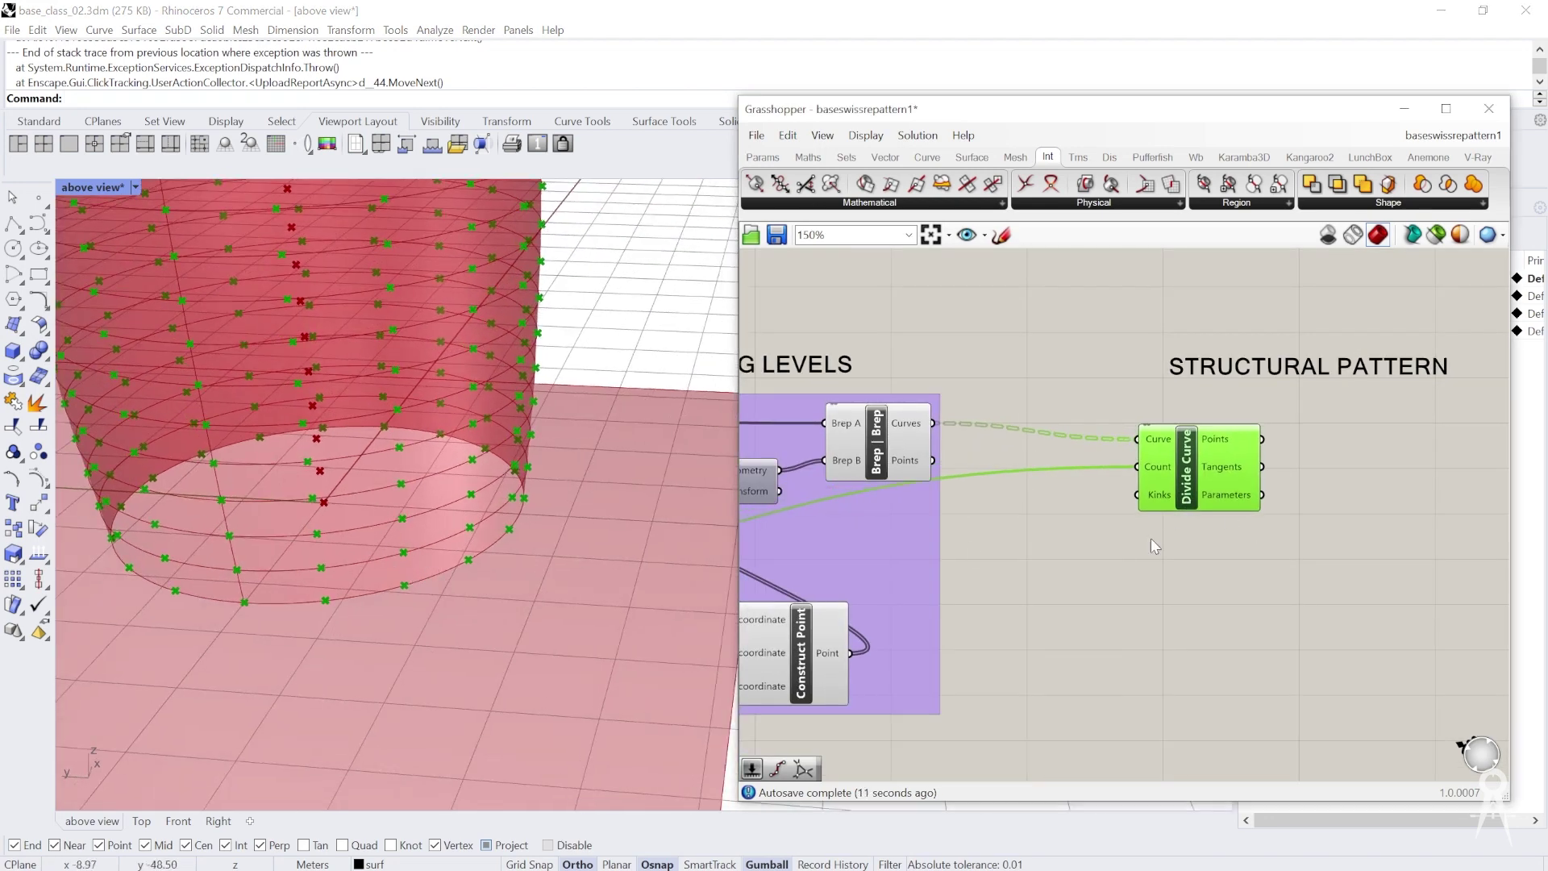
right_drag(1076, 556, 1106, 537)
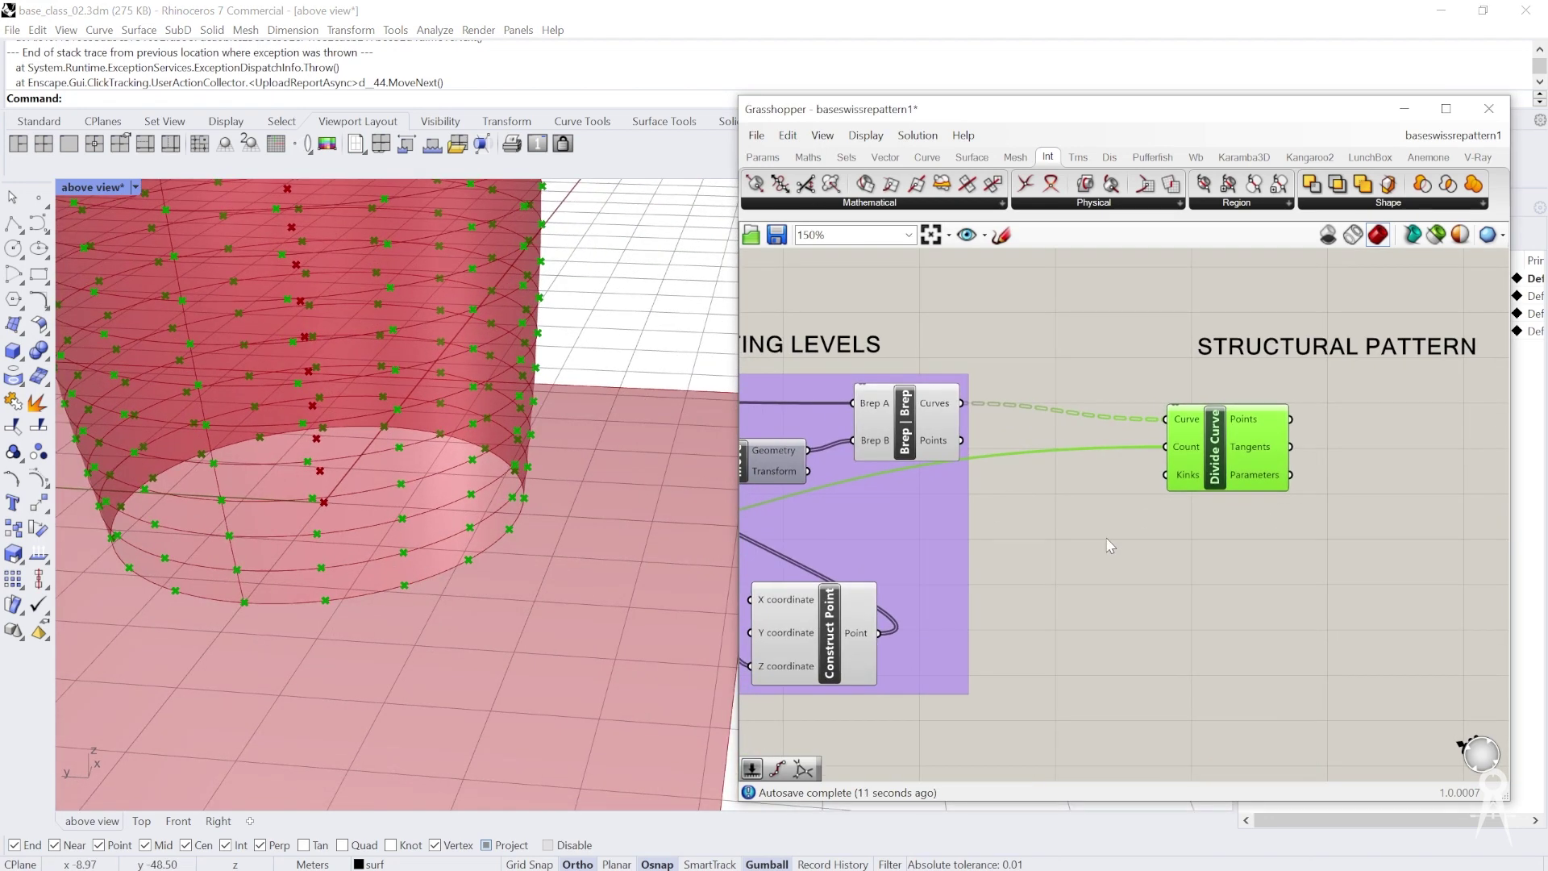
double_click(1086, 577)
text(deg)
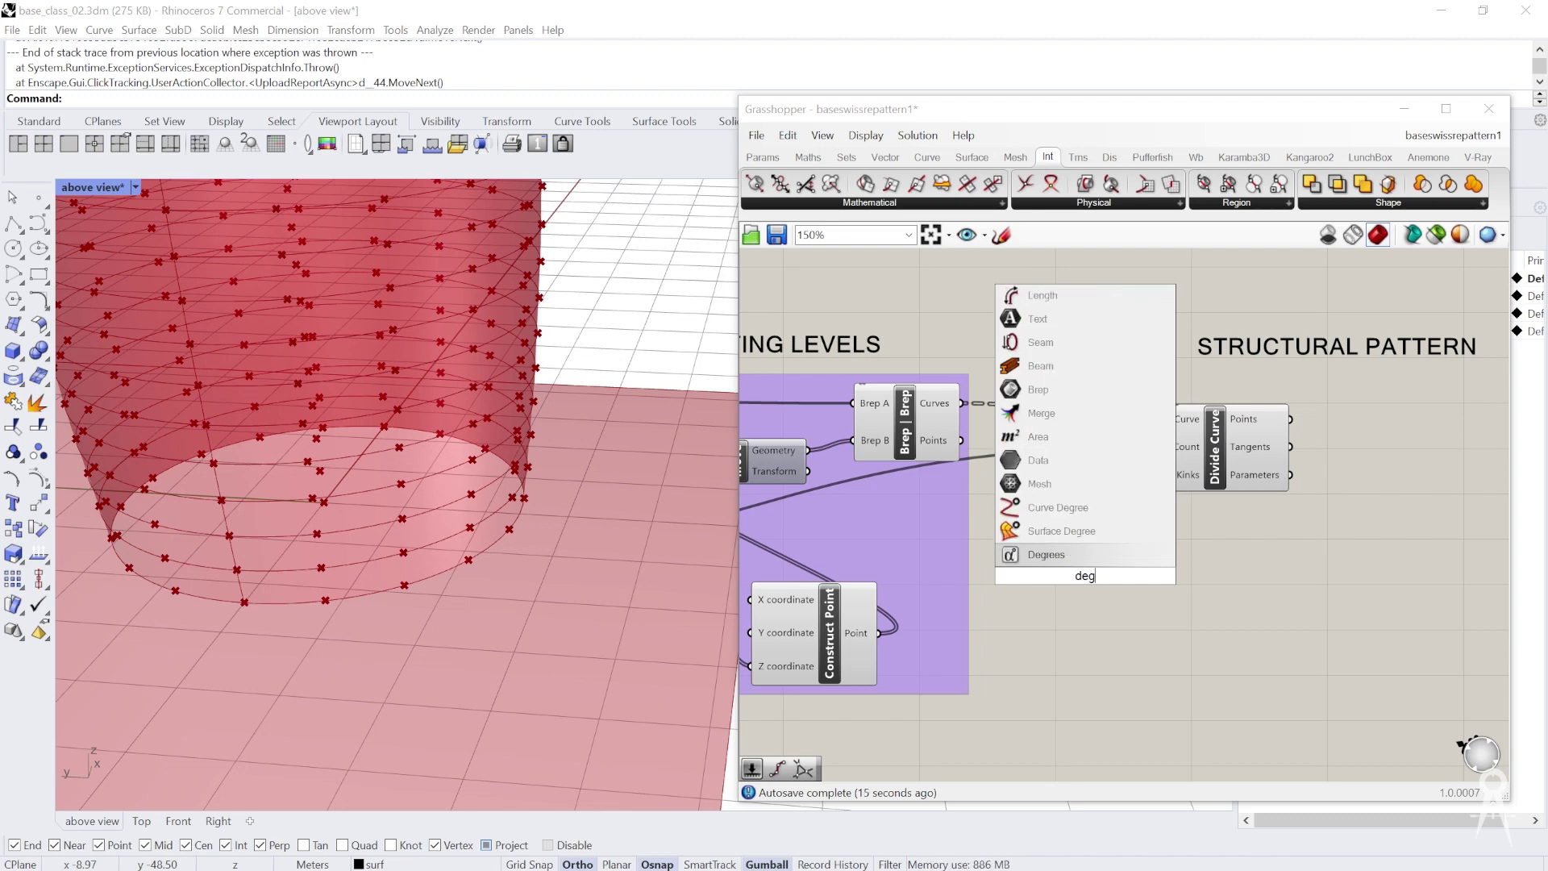
key(Return)
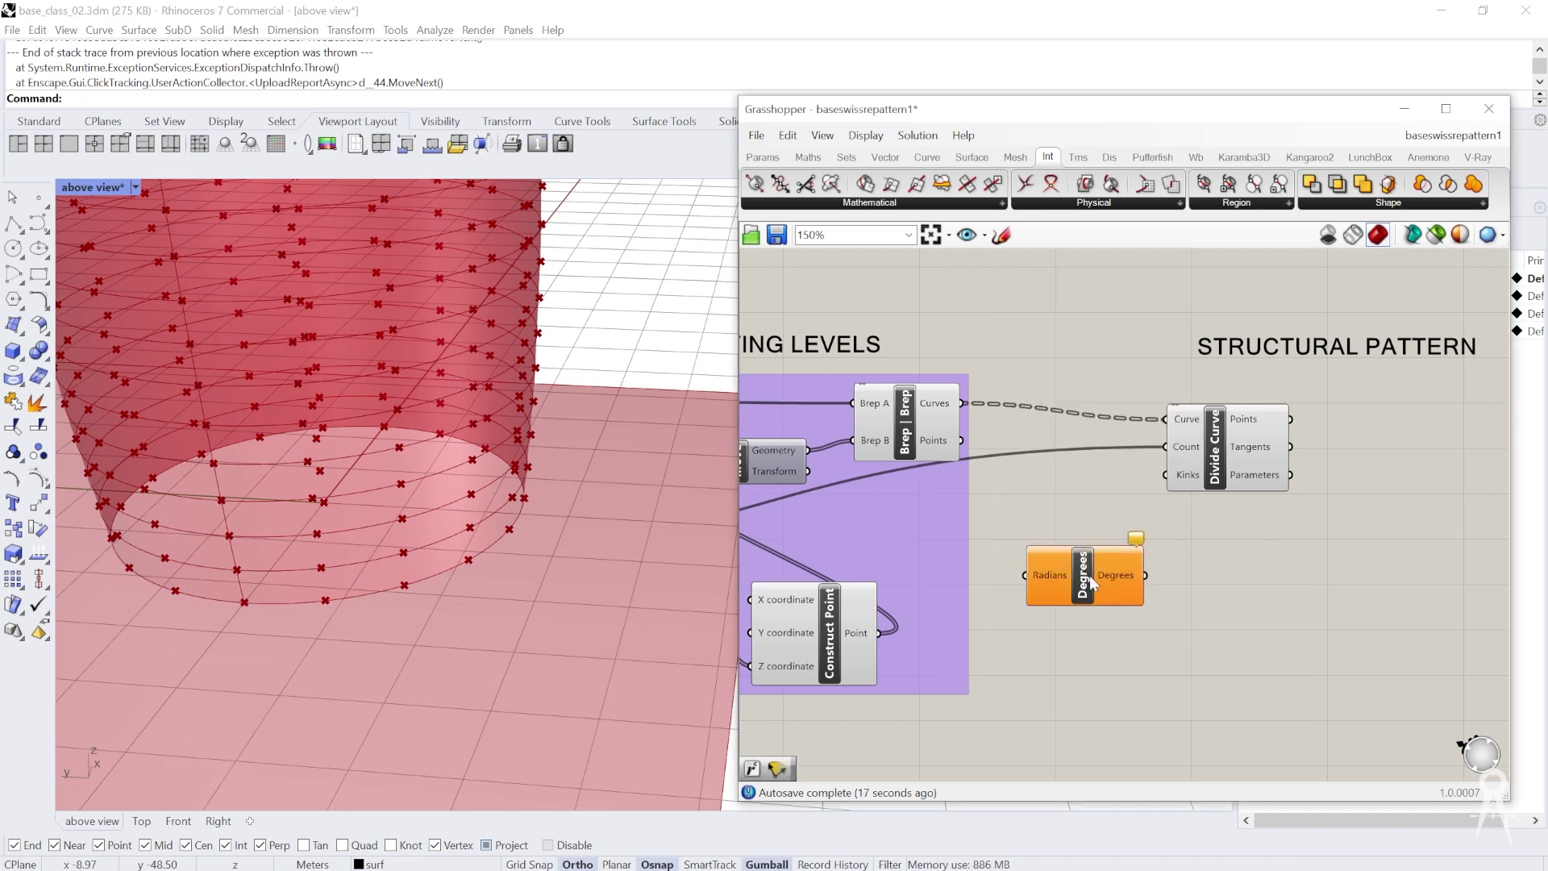
drag(1080, 588, 1062, 574)
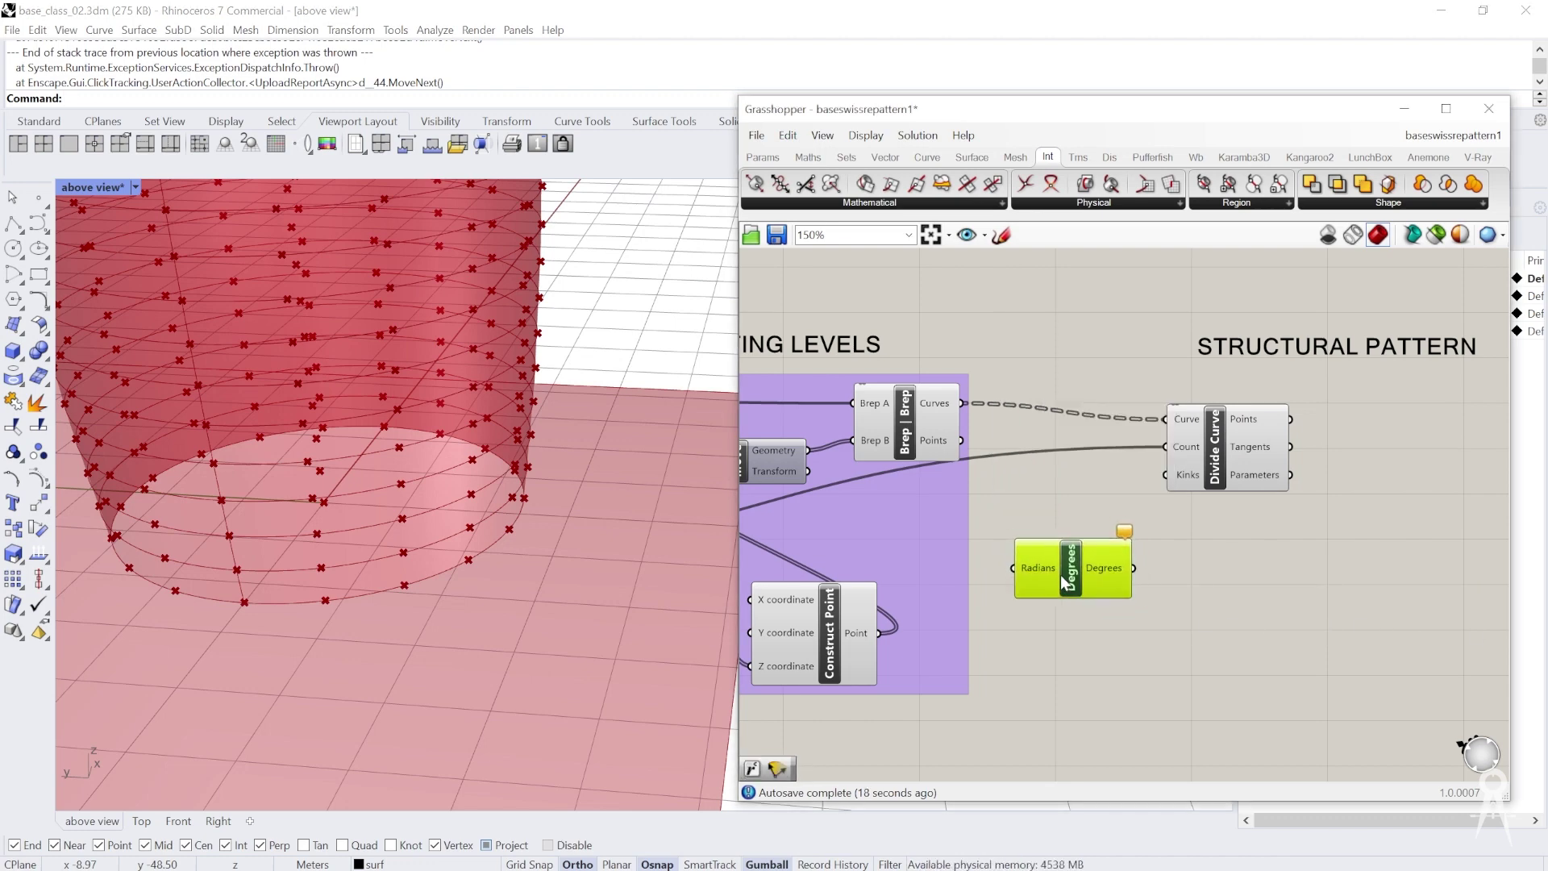
Add a Radians component directly below the Degrees component
click(1065, 620)
double_click(1065, 625)
text(ra)
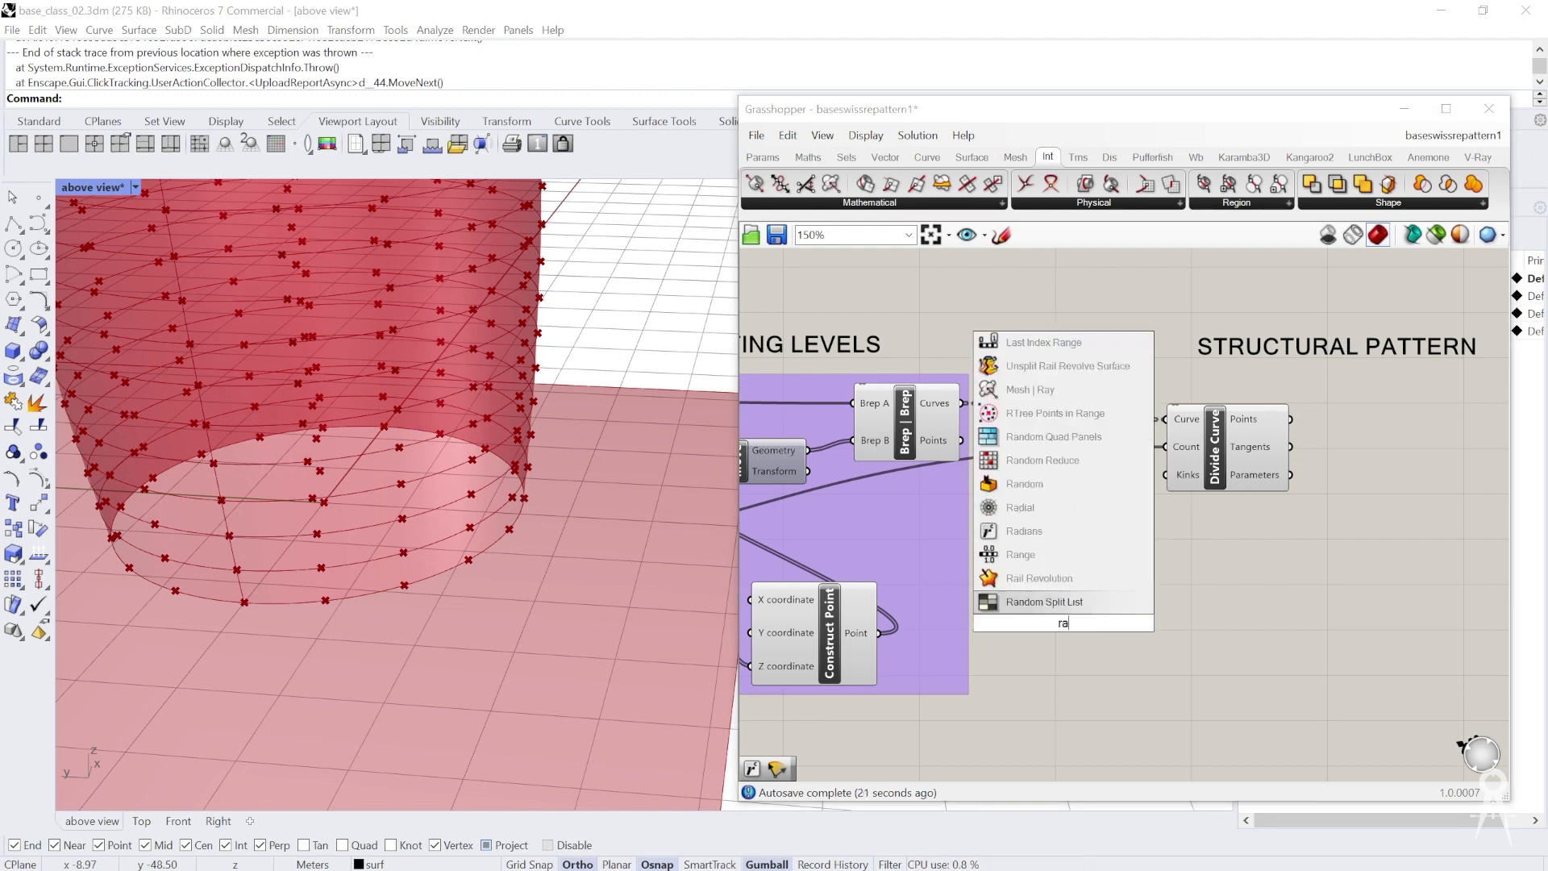
text(di)
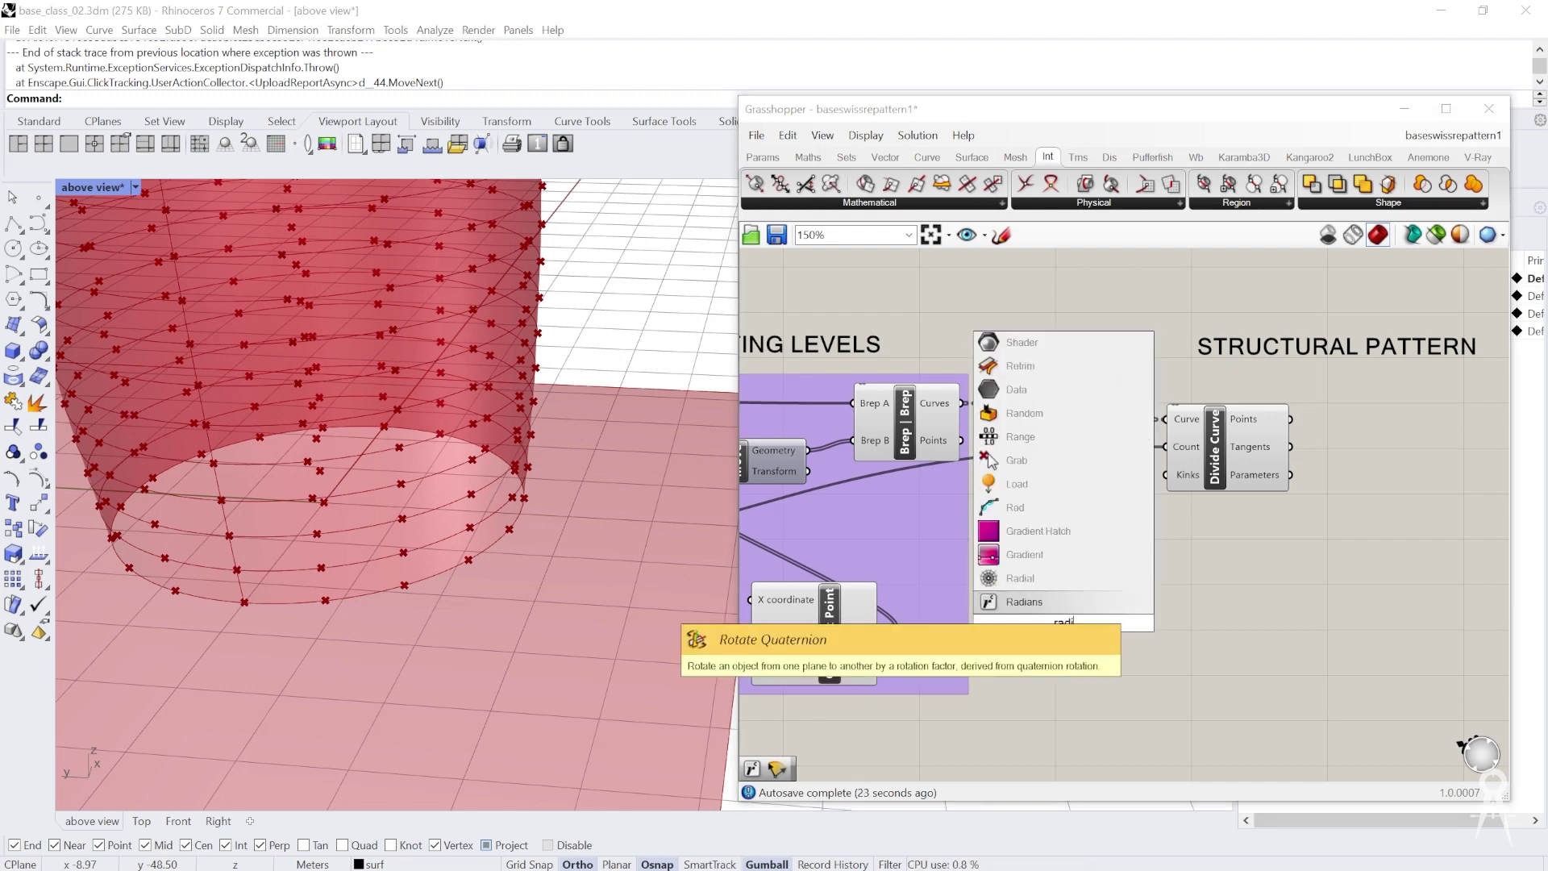
key(Return)
scroll(1107, 602, up, 2)
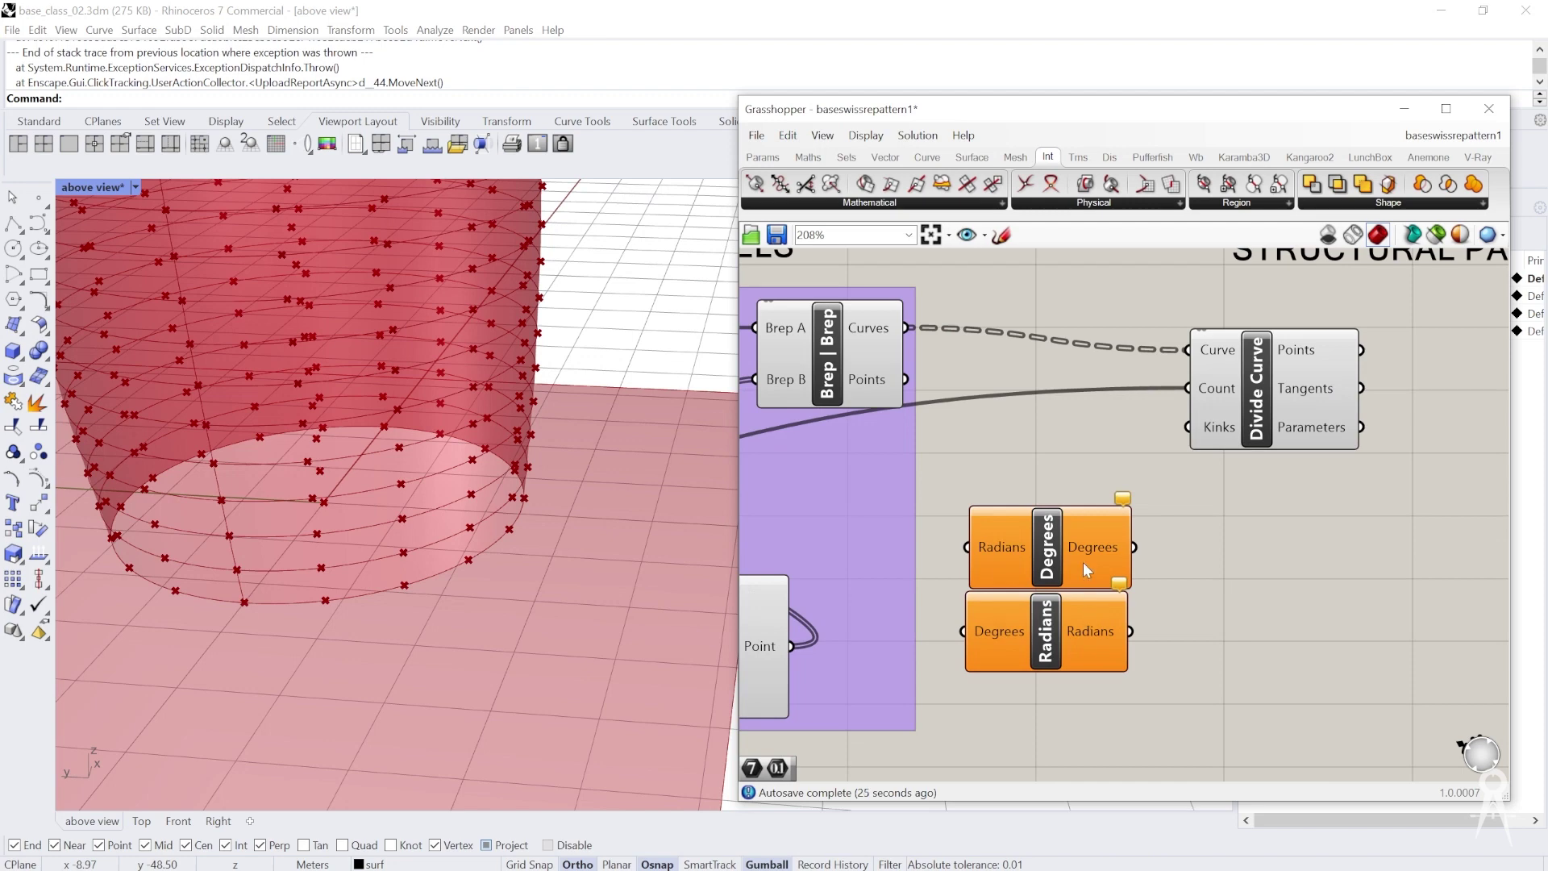
scroll(1113, 637, down, 2)
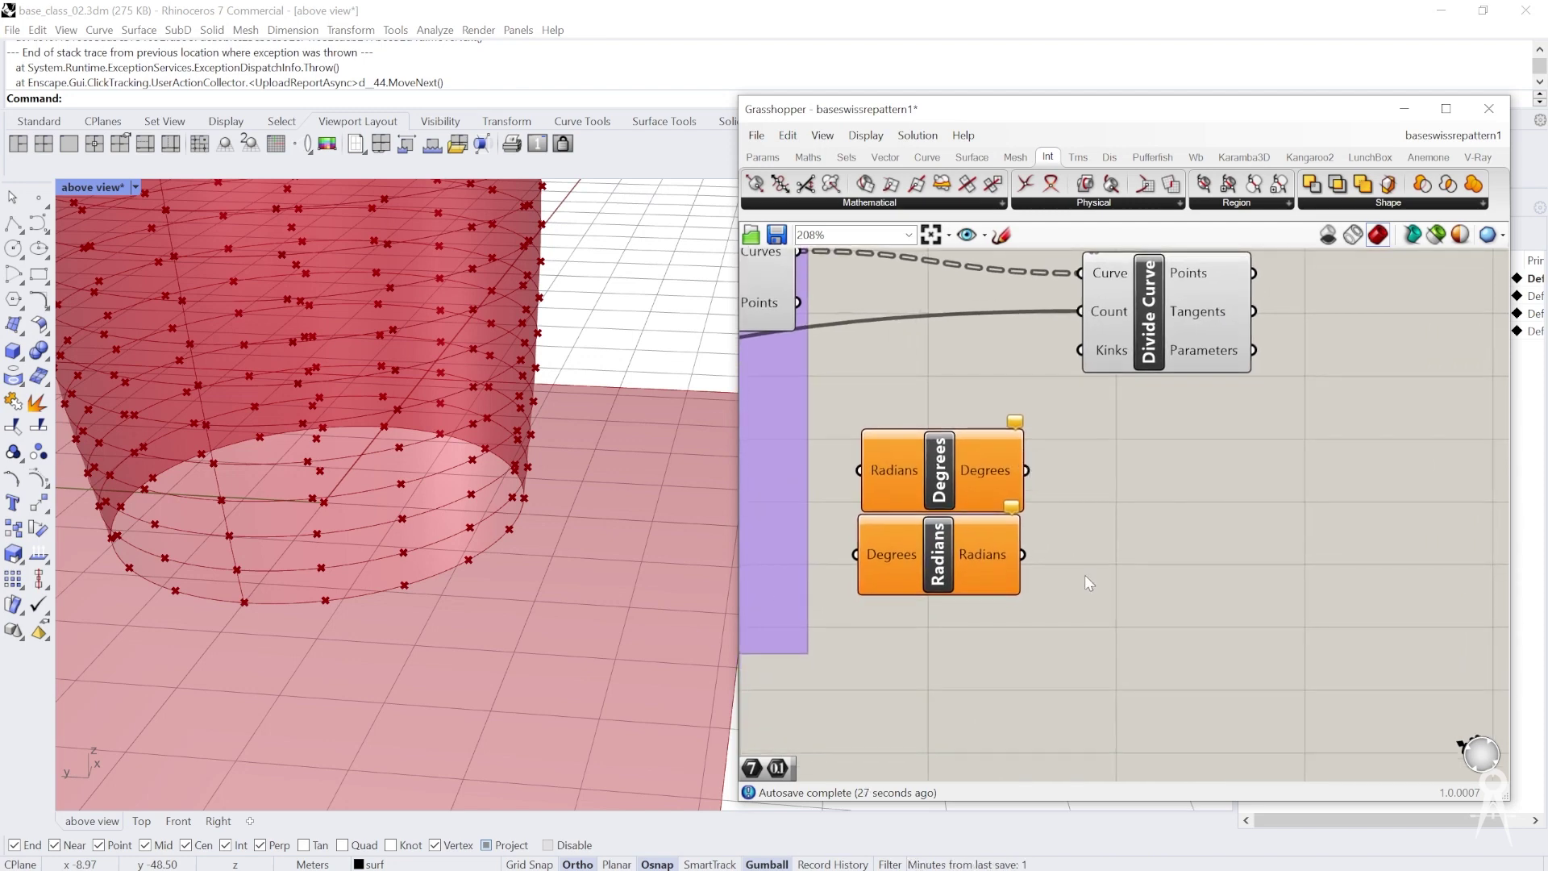
Add the Rotate component with Geometry, Angle and Plane inputs below the Radians component
double_click(1010, 641)
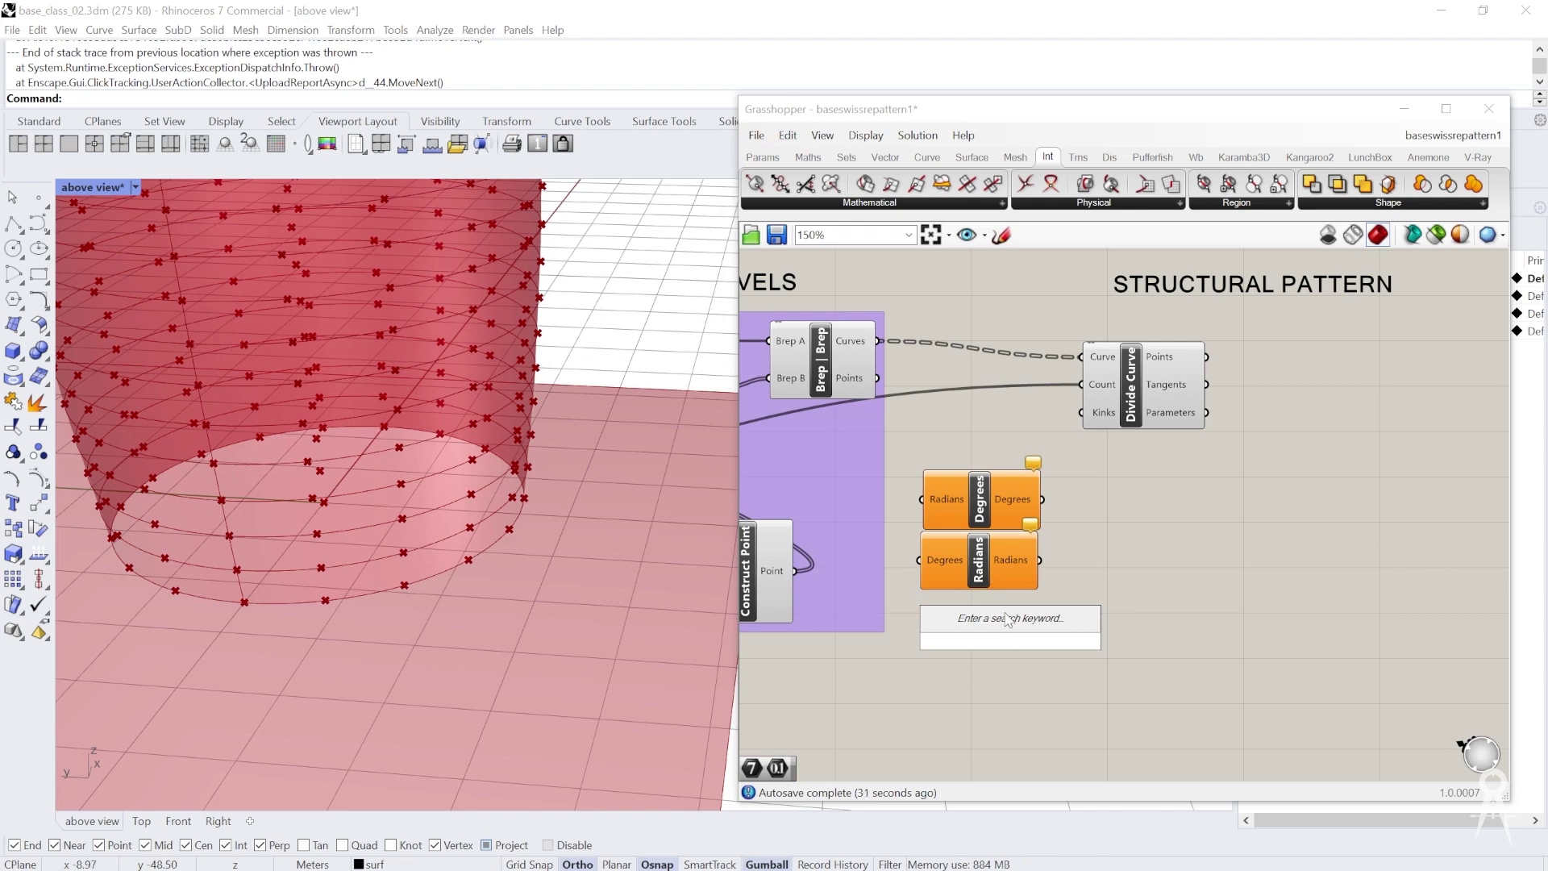
text(rot)
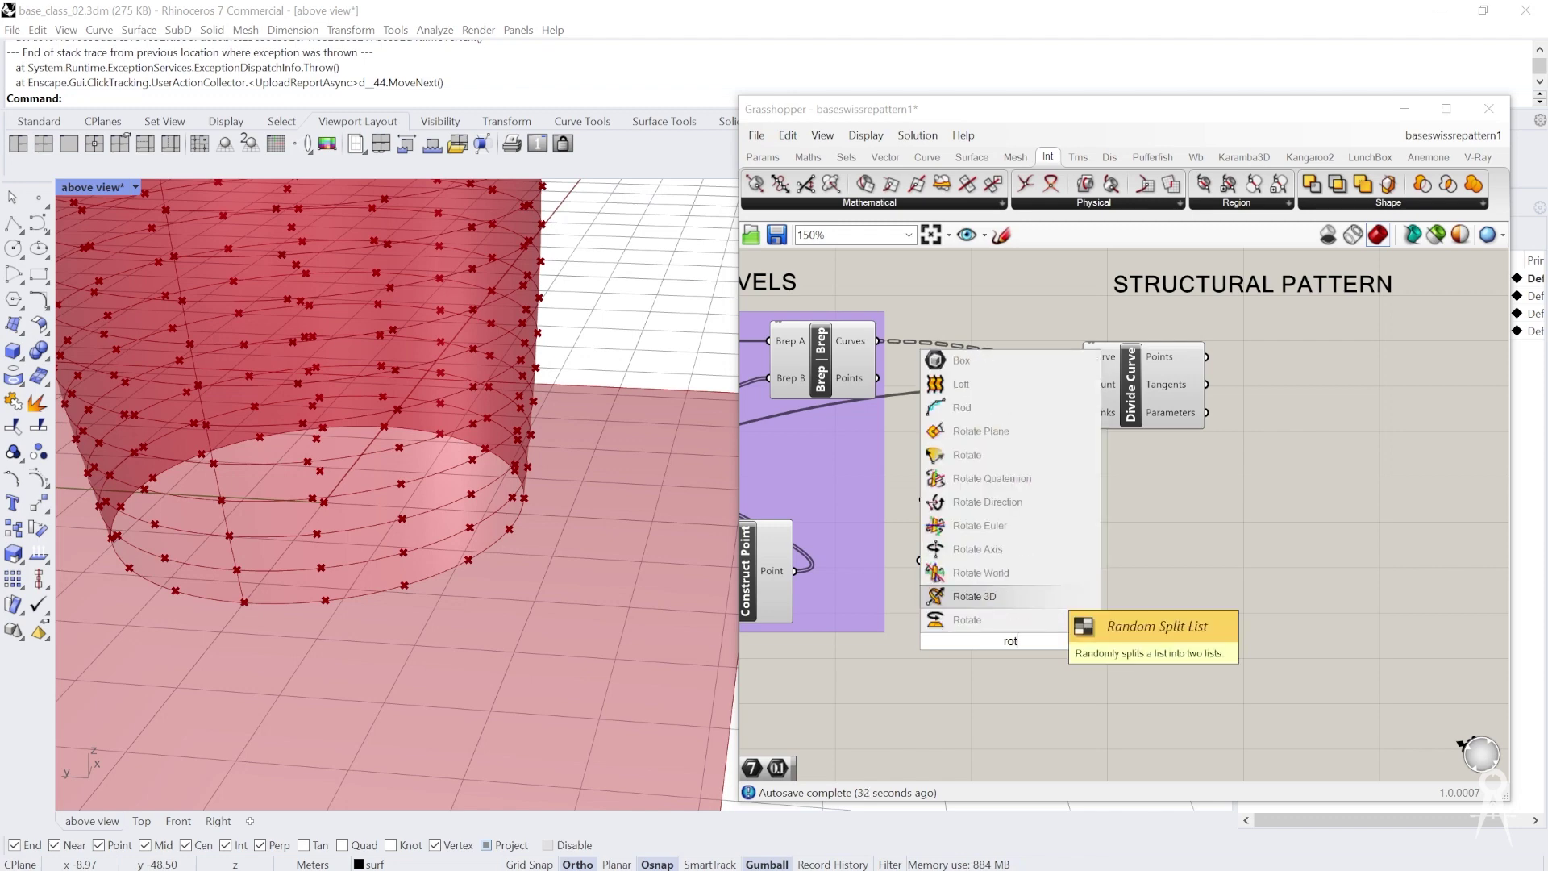
click(1034, 615)
Examine the division points around the tower base and the list of values in the Series component's output
right_drag(572, 436, 448, 580)
right_drag(679, 552, 258, 617)
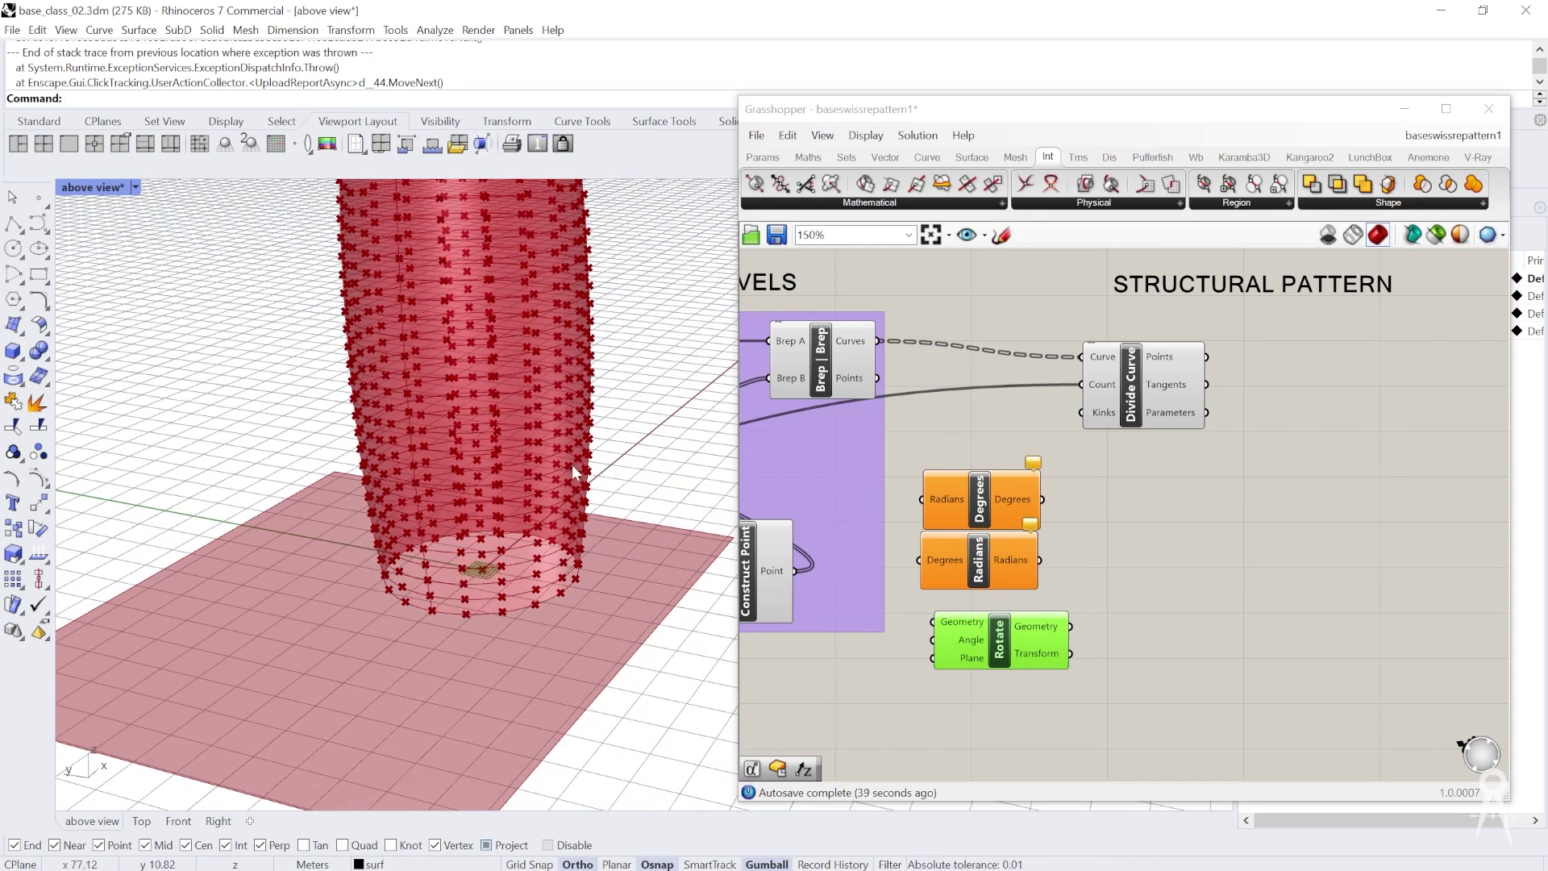
scroll(457, 612, up, 5)
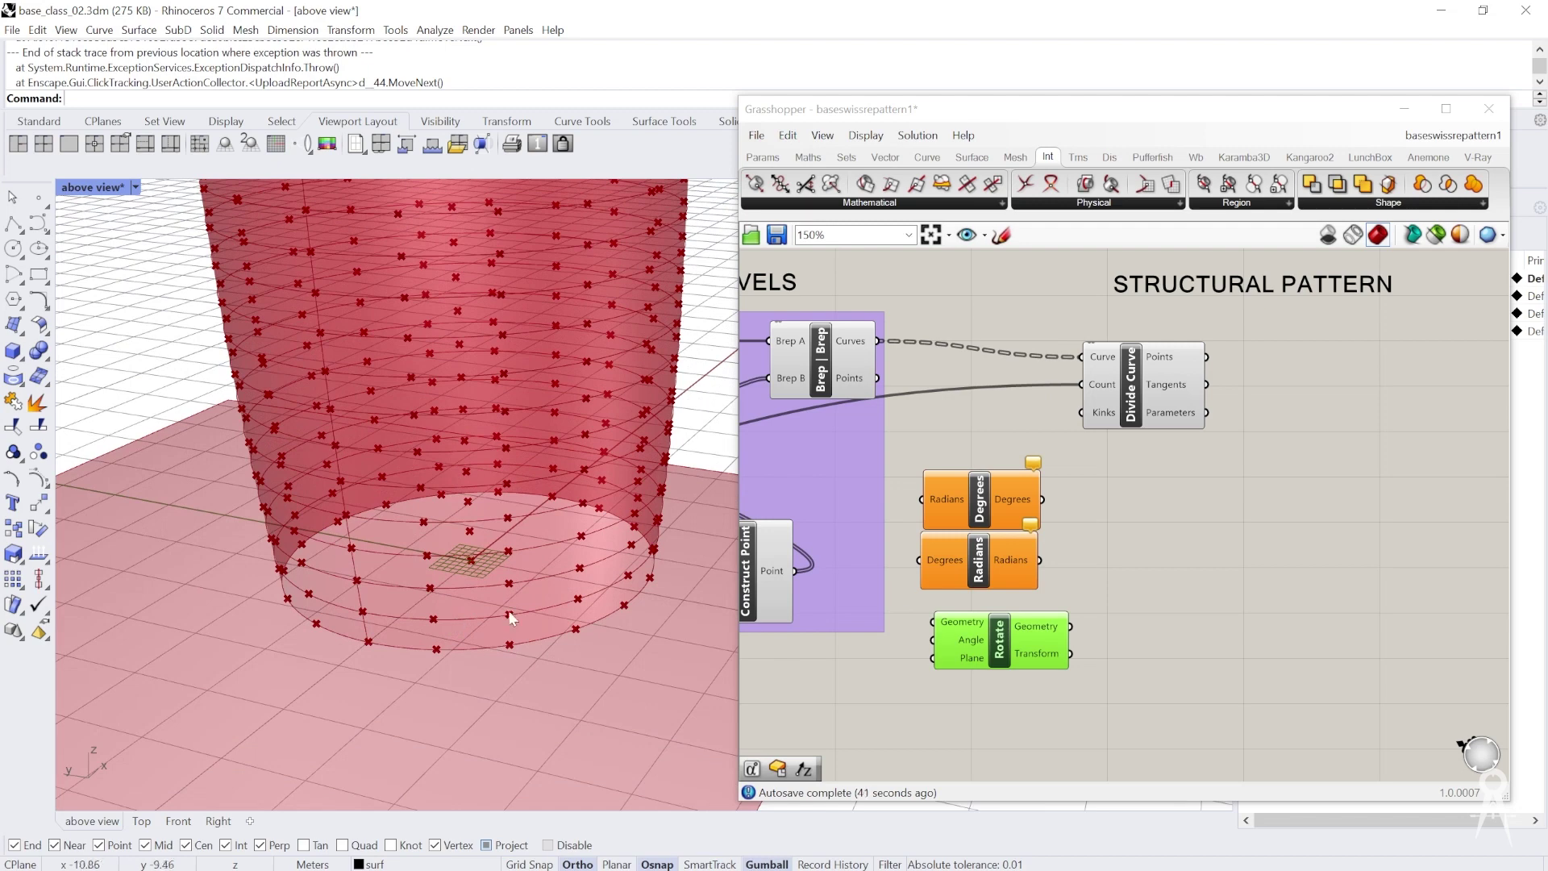
right_drag(1007, 648, 1035, 614)
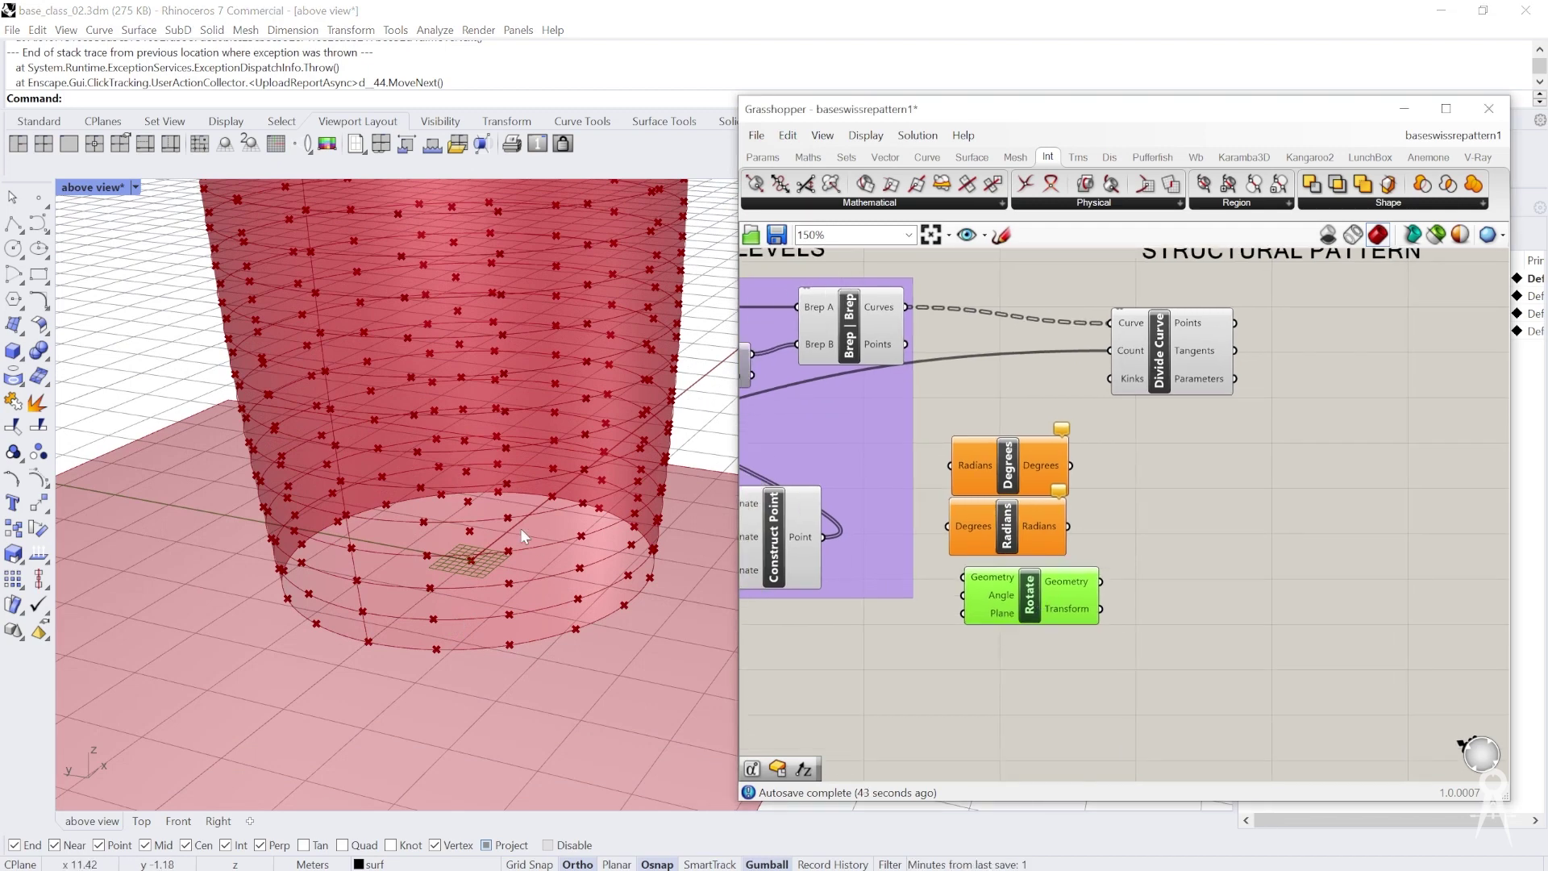
scroll(1042, 471, down, 3)
scroll(870, 400, up, 5)
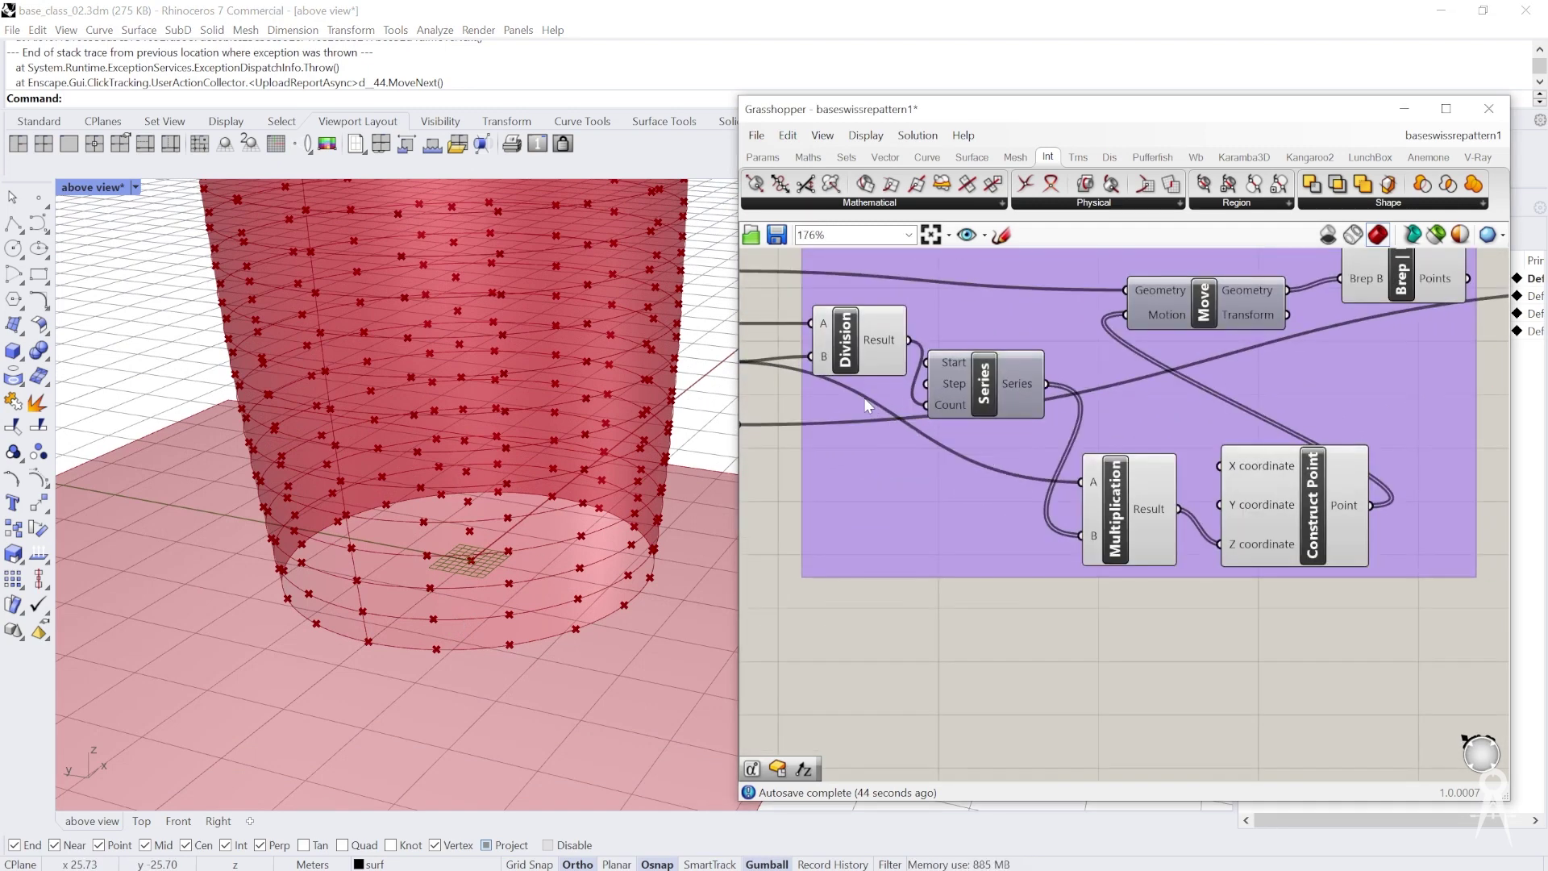
scroll(938, 393, down, 2)
right_drag(1151, 544, 1120, 532)
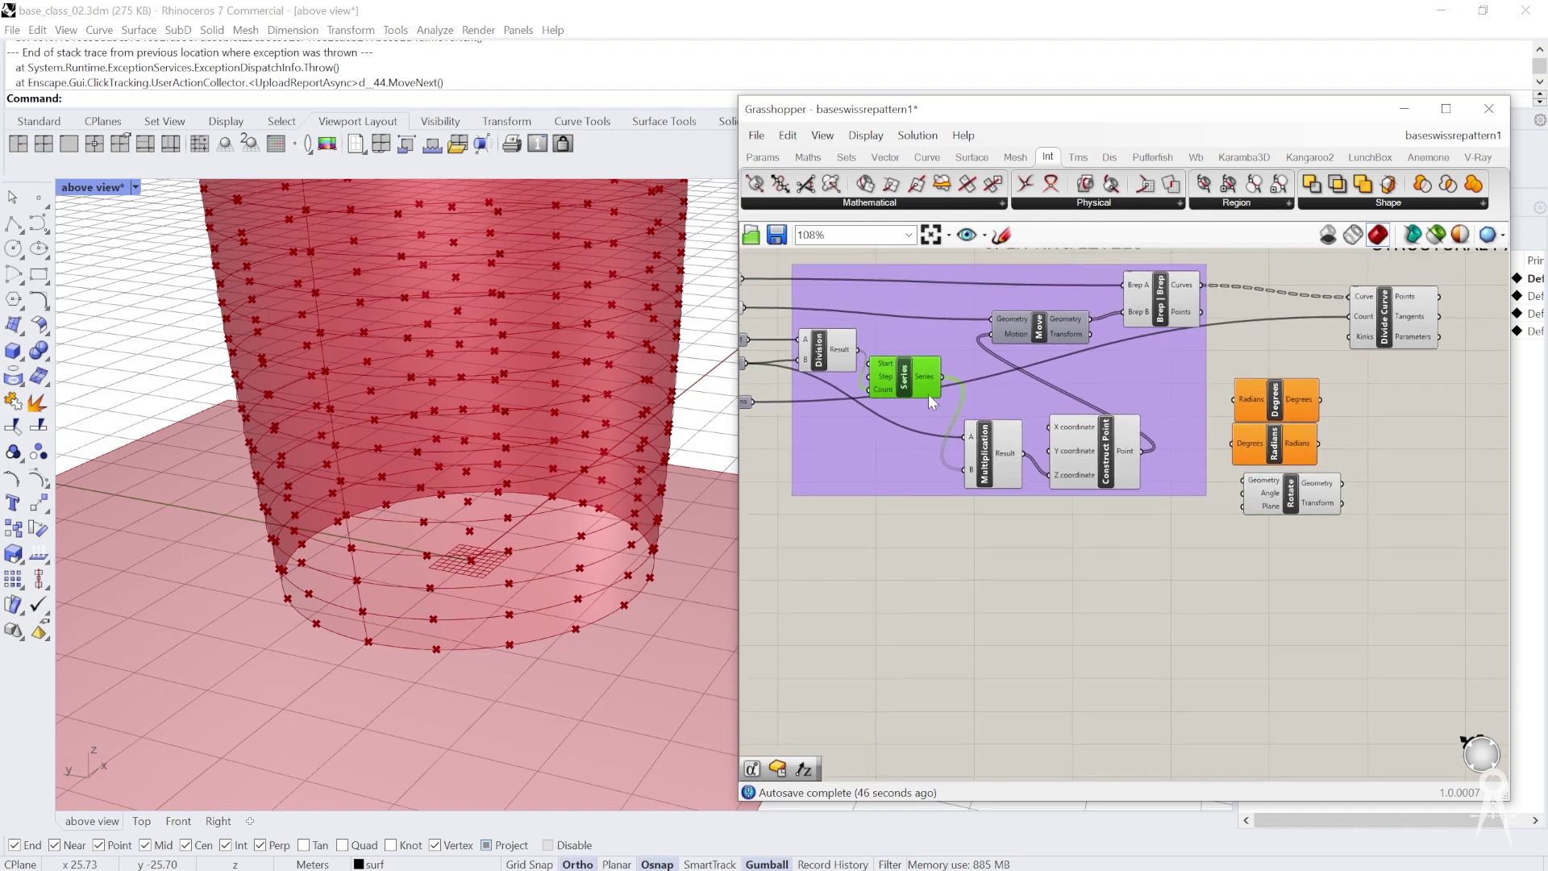
mouse_move(933, 383)
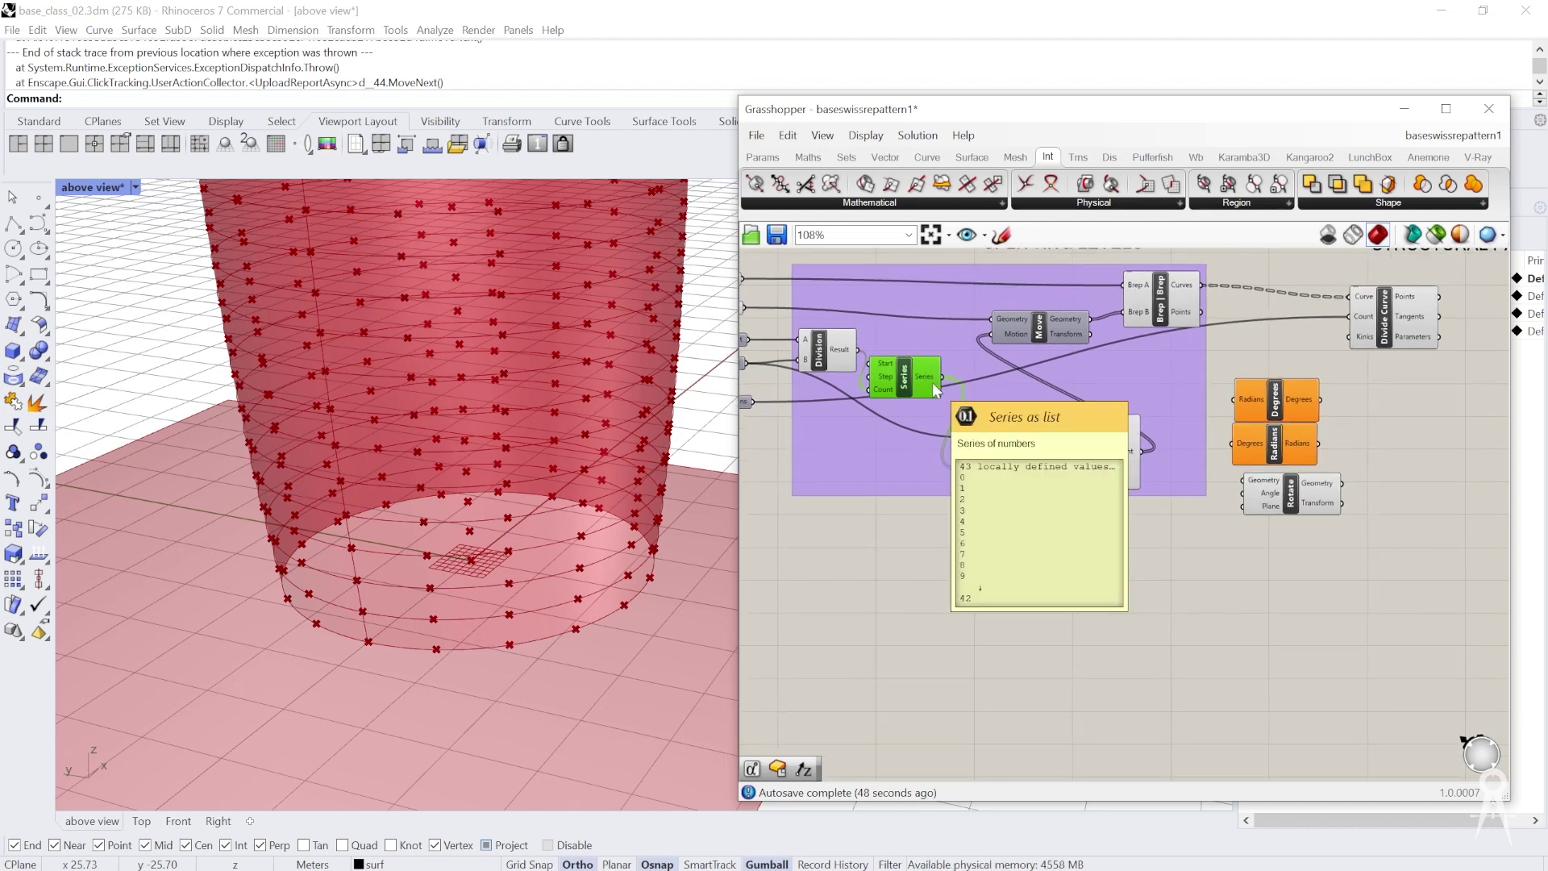
Align the Degrees, Radians and Rotate components in an evenly spaced column
scroll(1253, 442, up, 3)
click(1202, 487)
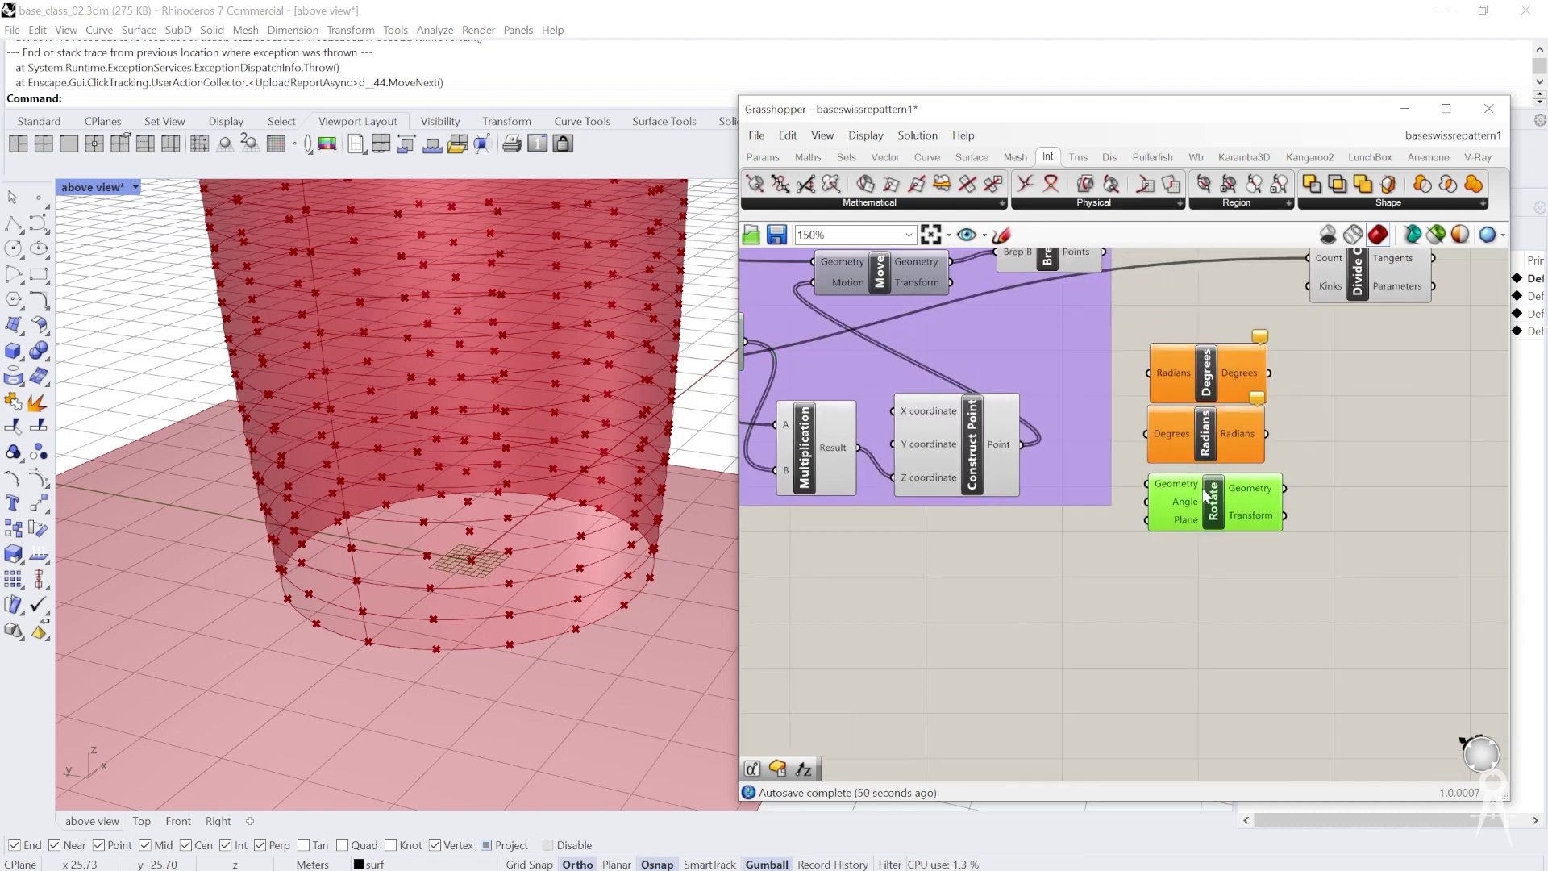
mouse_move(1211, 365)
mouse_down()
mouse_move(1207, 349)
mouse_move(1193, 369)
mouse_up()
drag(1194, 439, 1193, 433)
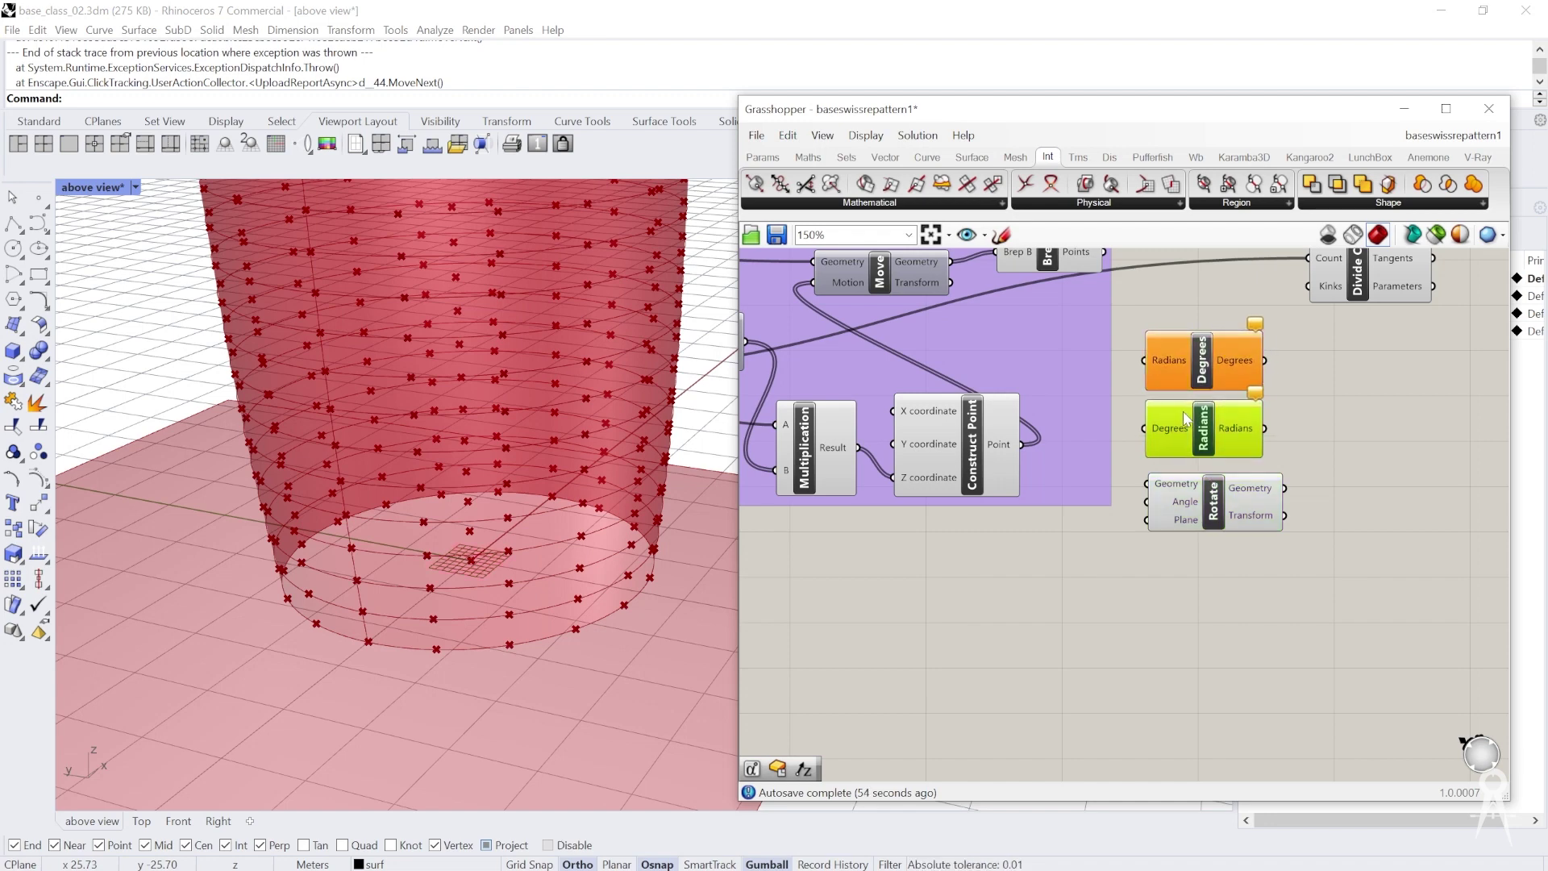
drag(1189, 518, 1190, 514)
scroll(1247, 368, up, 2)
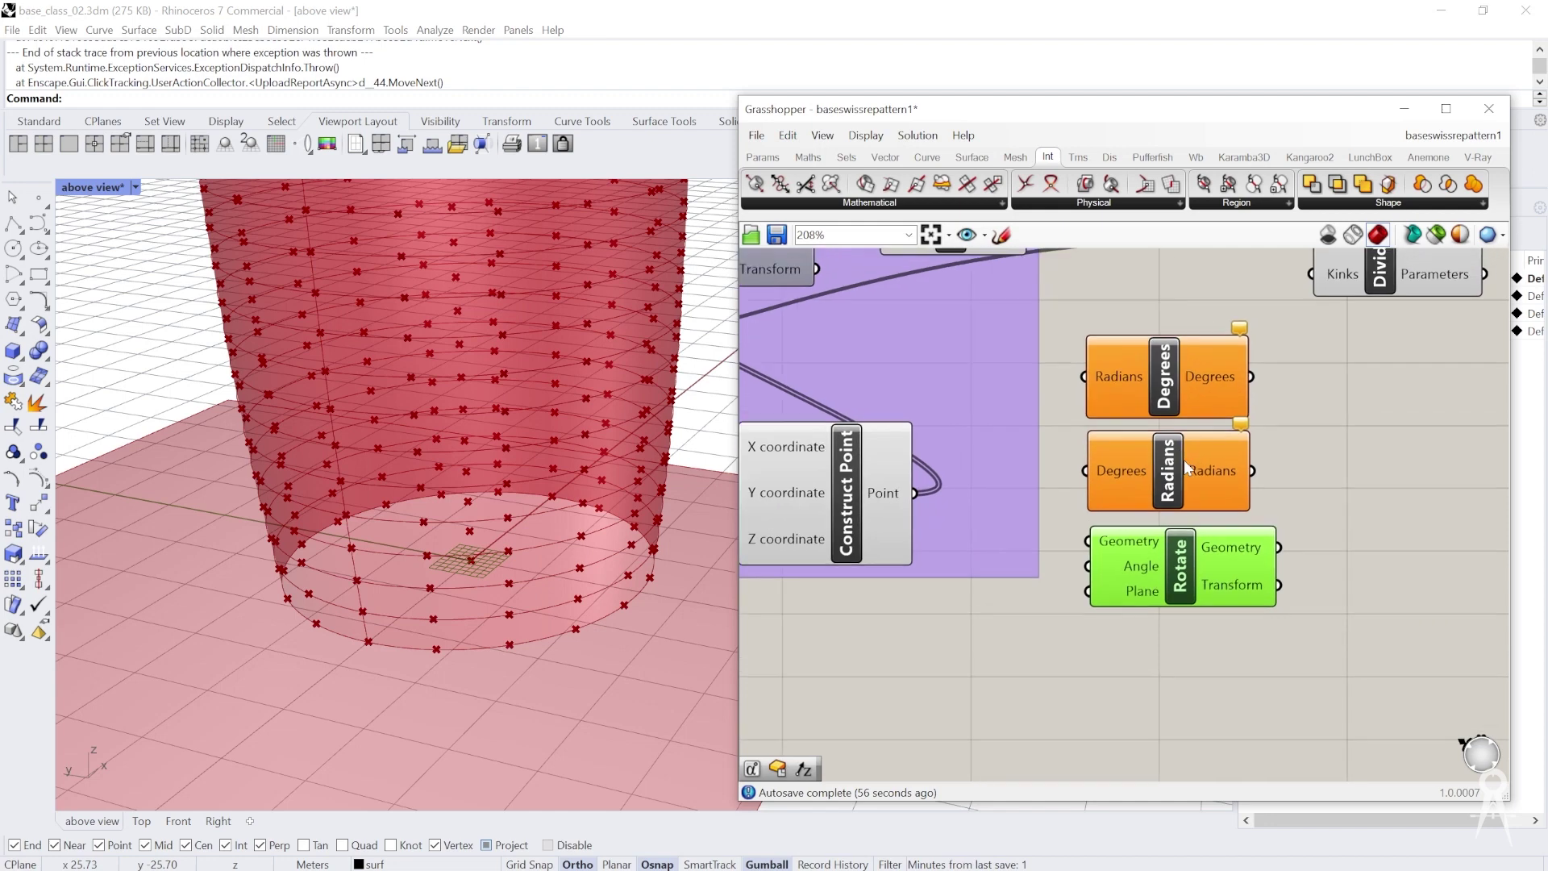
Add a Number parameter renamed "rot" beside the Radians component's Degrees input, and shift Radians away to leave room between them
double_click(1064, 466)
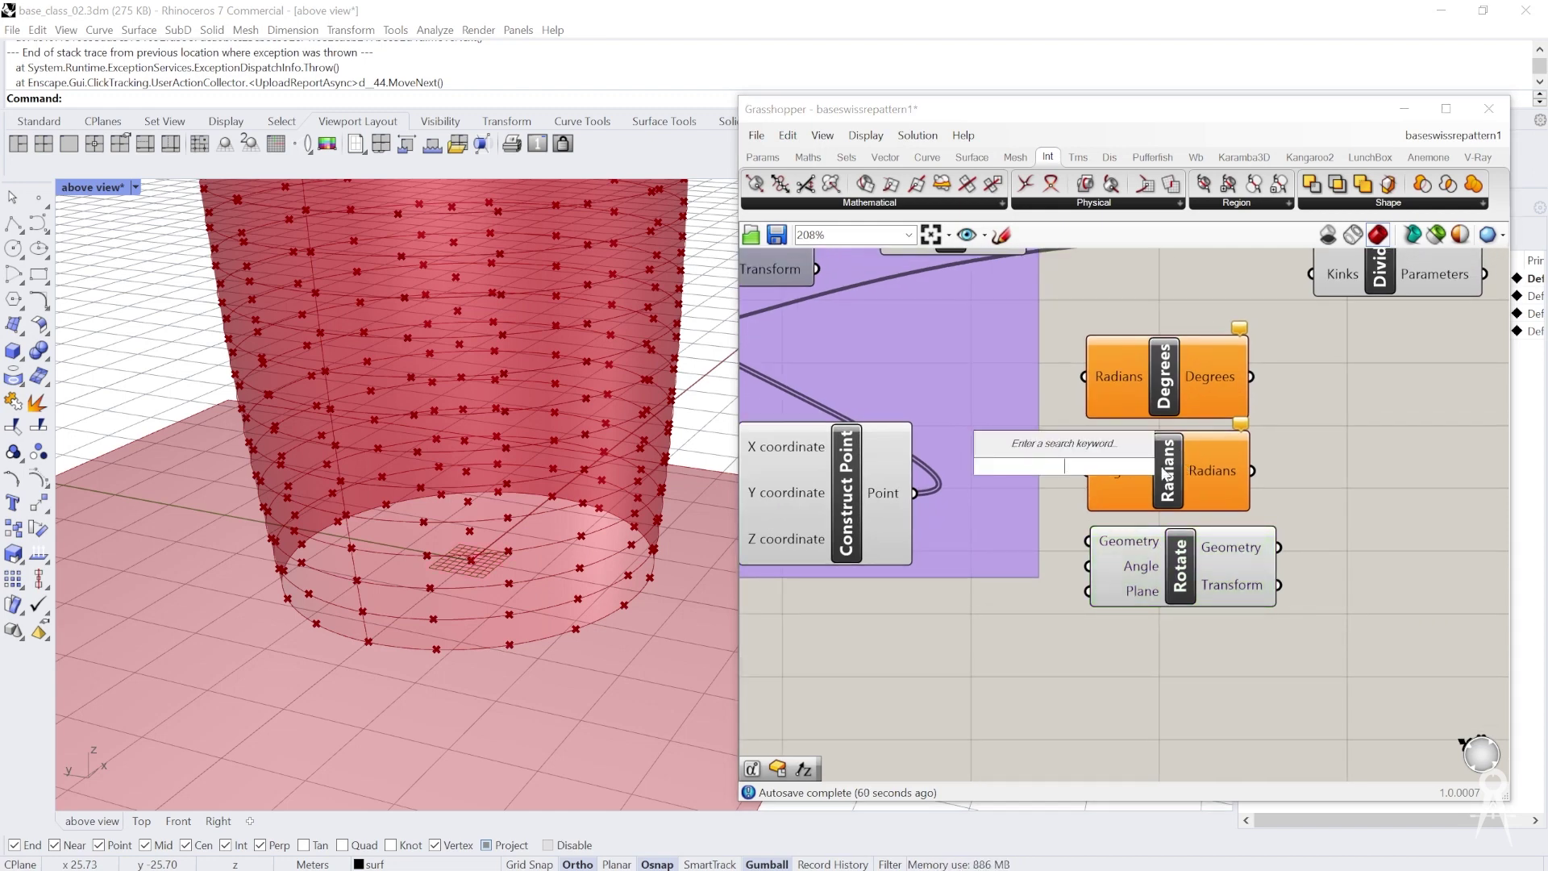
text(number)
key(Return)
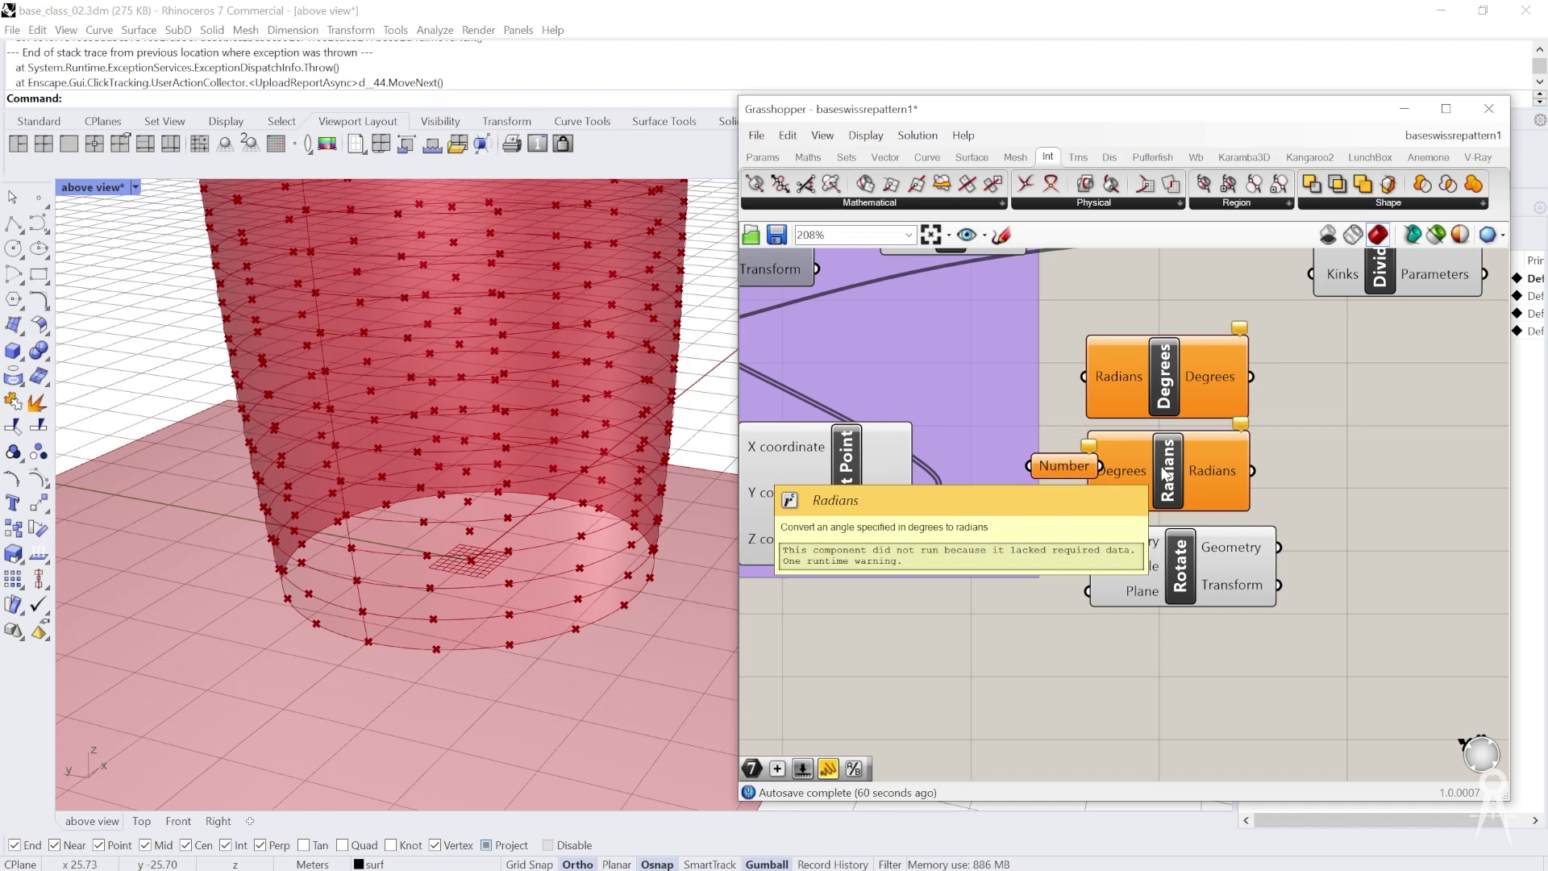
right_click(1065, 466)
double_click(1133, 475)
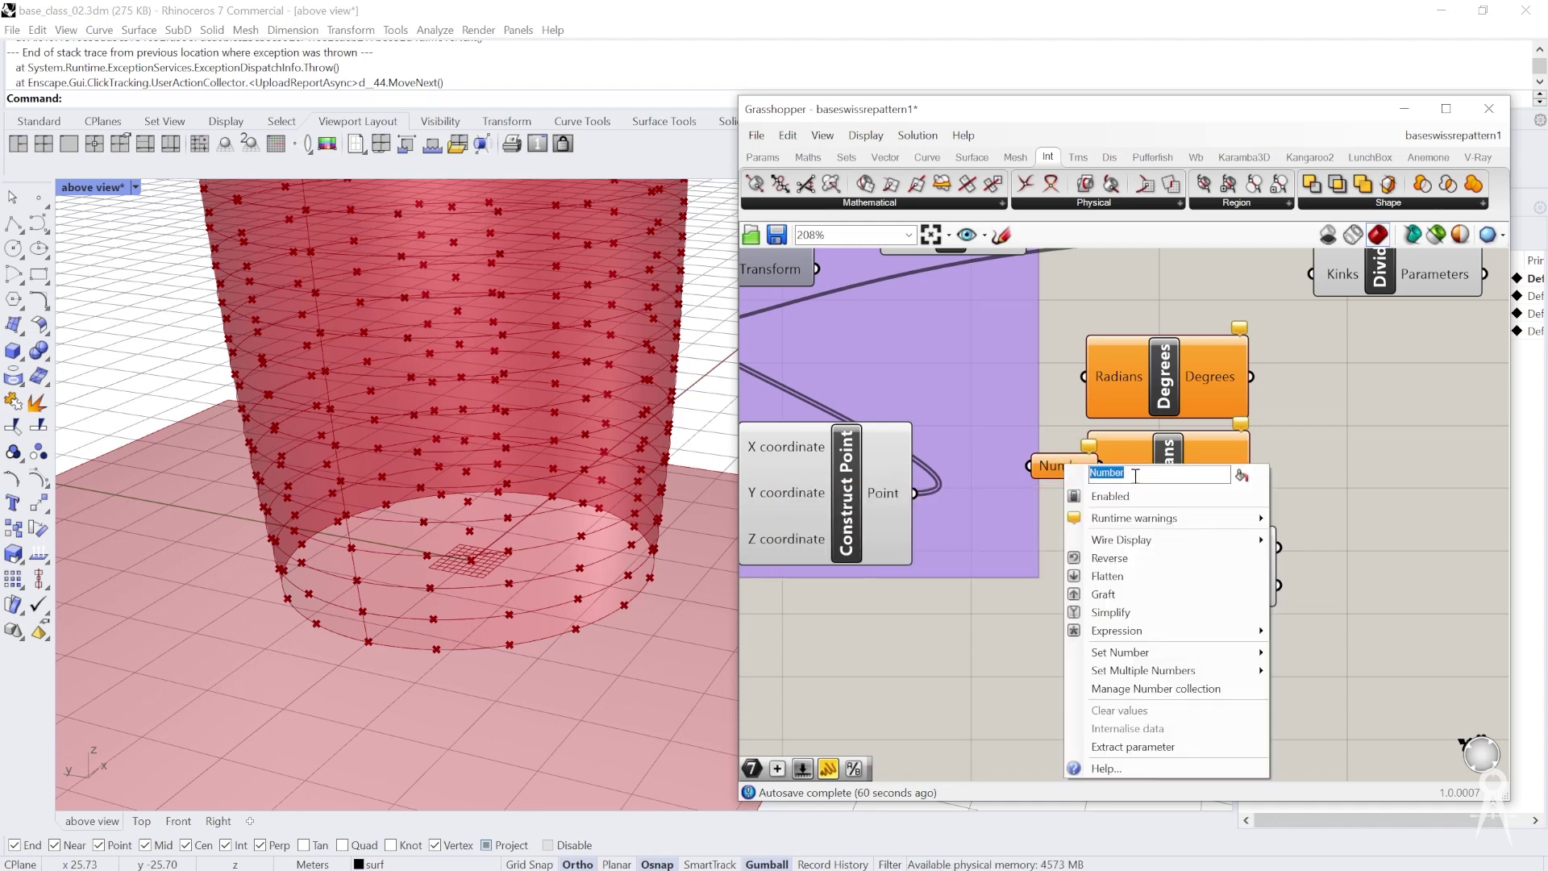
text(rot)
key(Return)
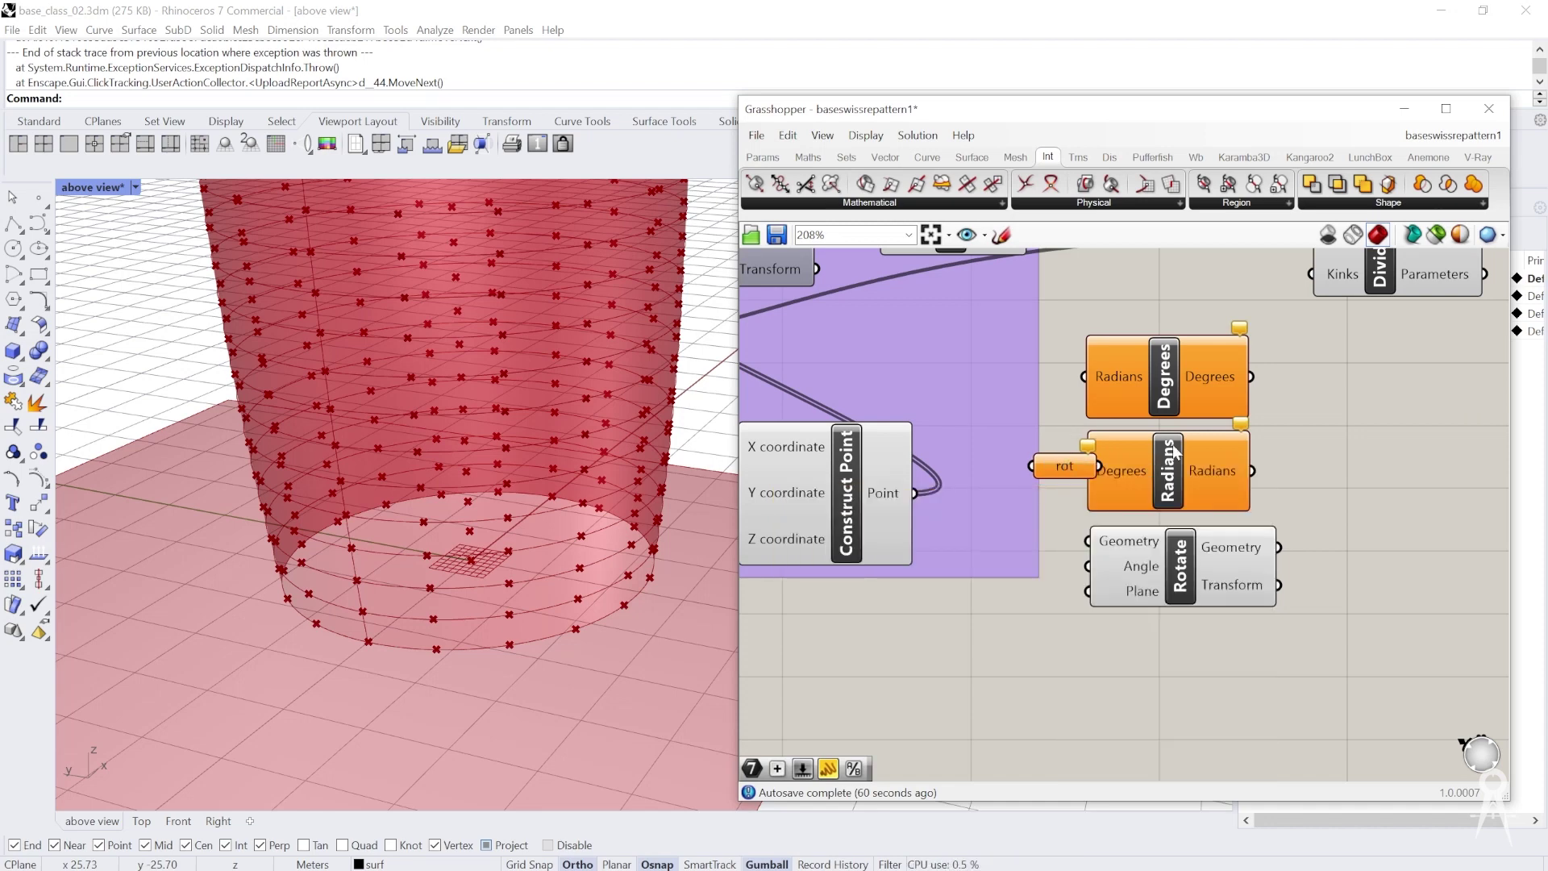
drag(1176, 473, 1226, 472)
Set the rot parameter's number to -5
scroll(1177, 476, up, 3)
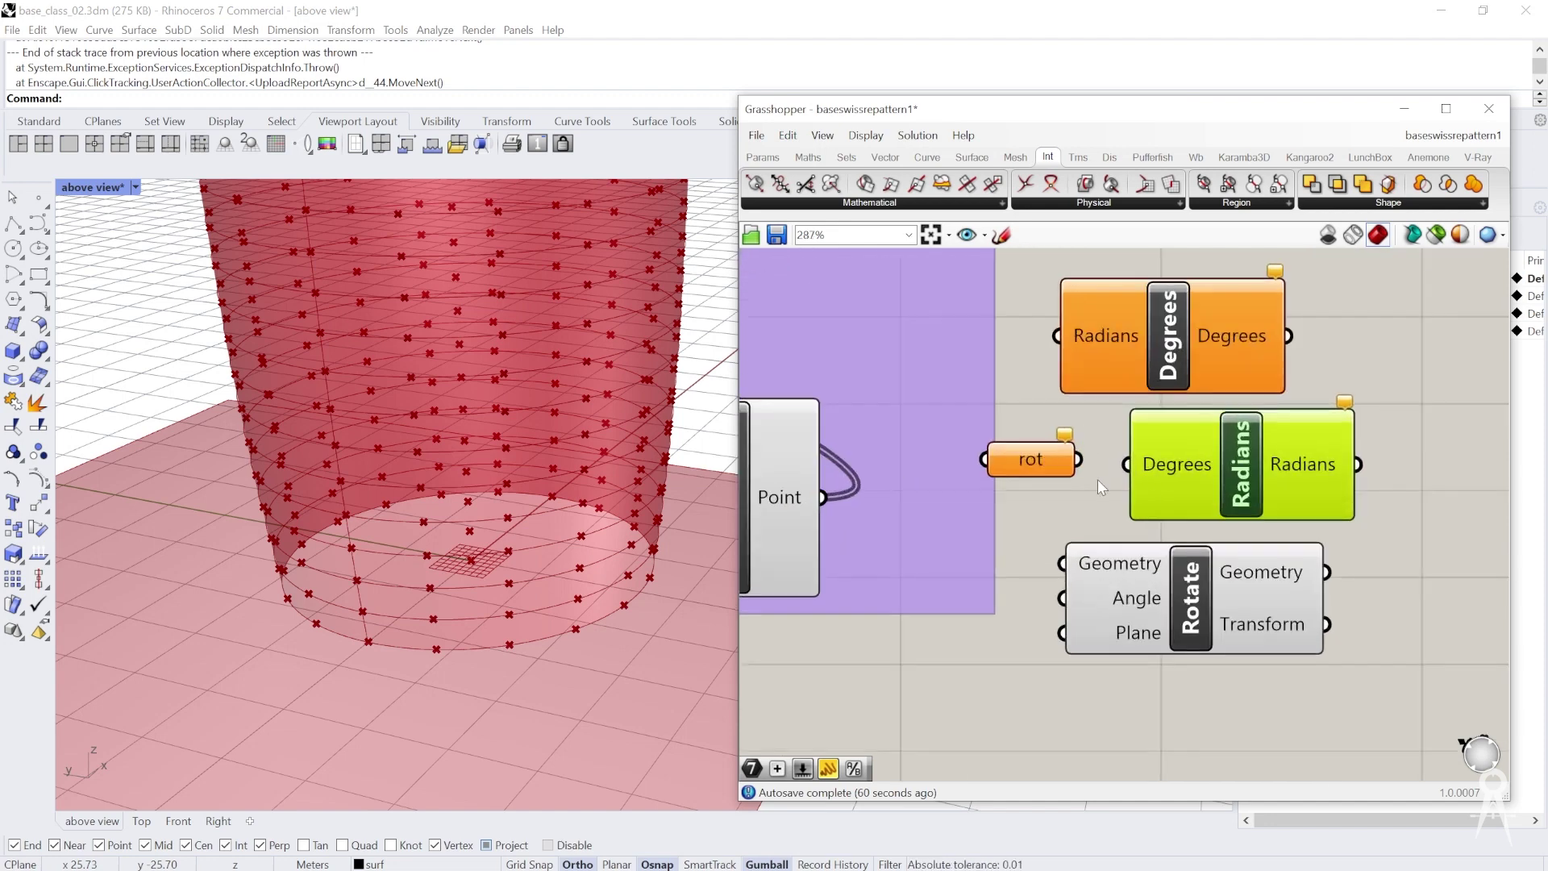
right_click(998, 443)
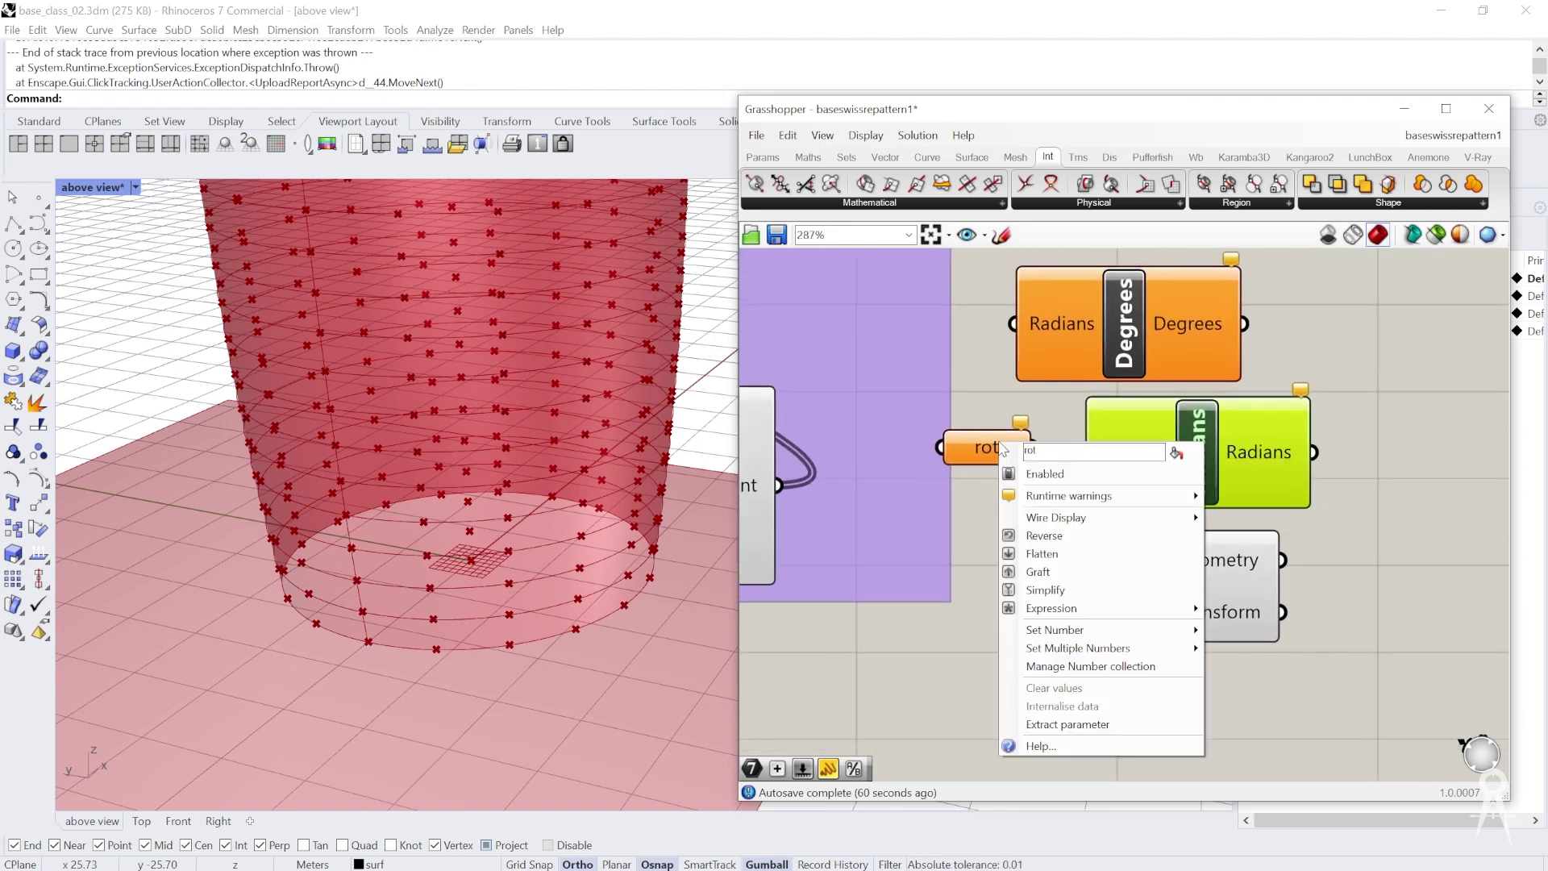
click(994, 419)
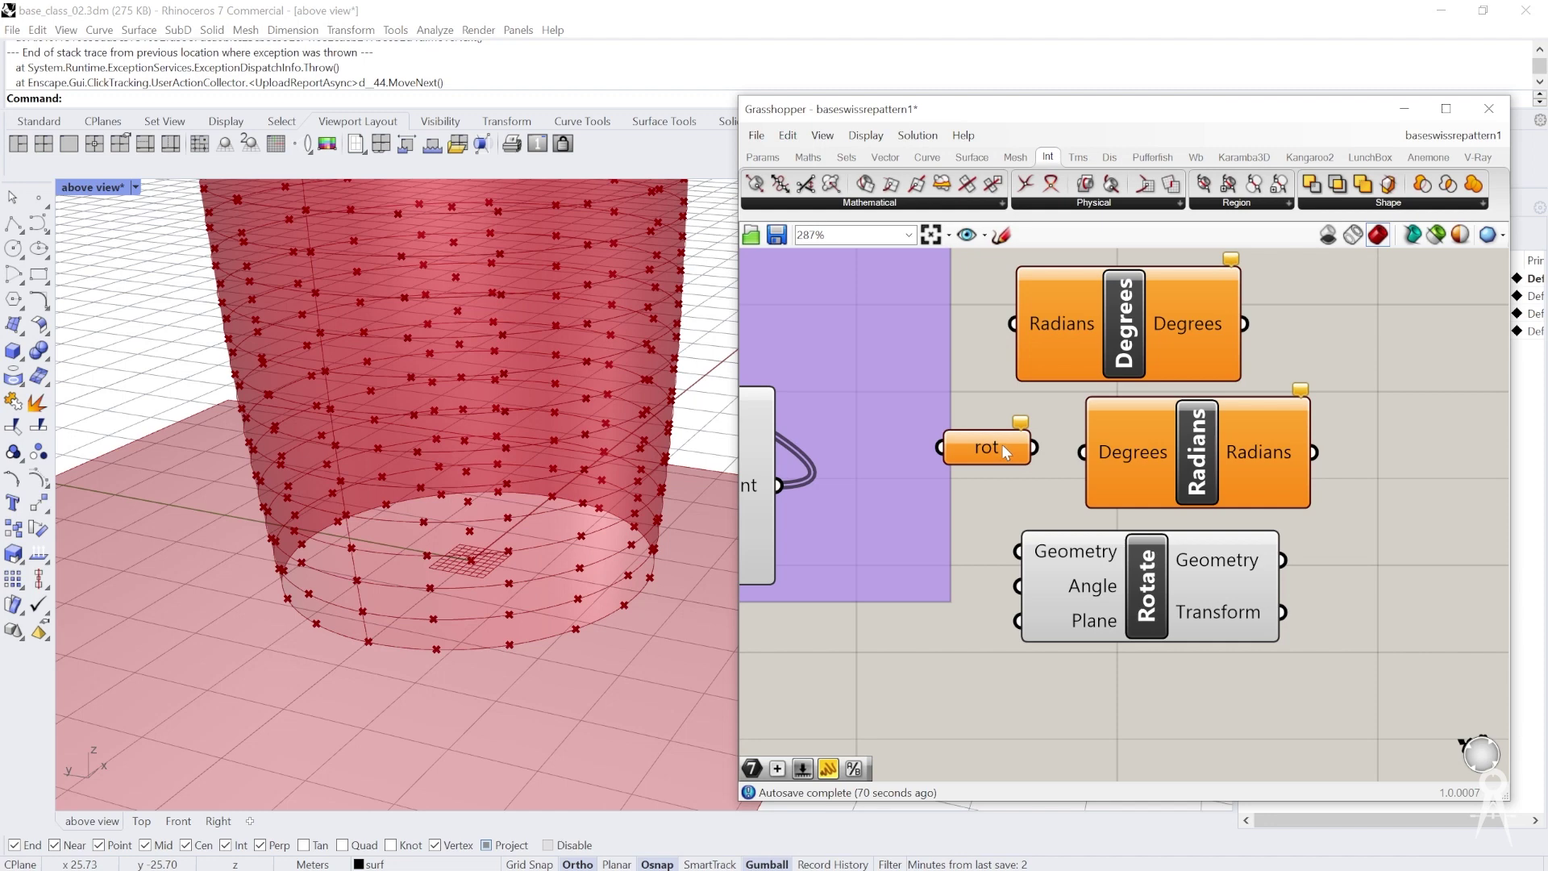
right_click(1005, 450)
mouse_move(1113, 634)
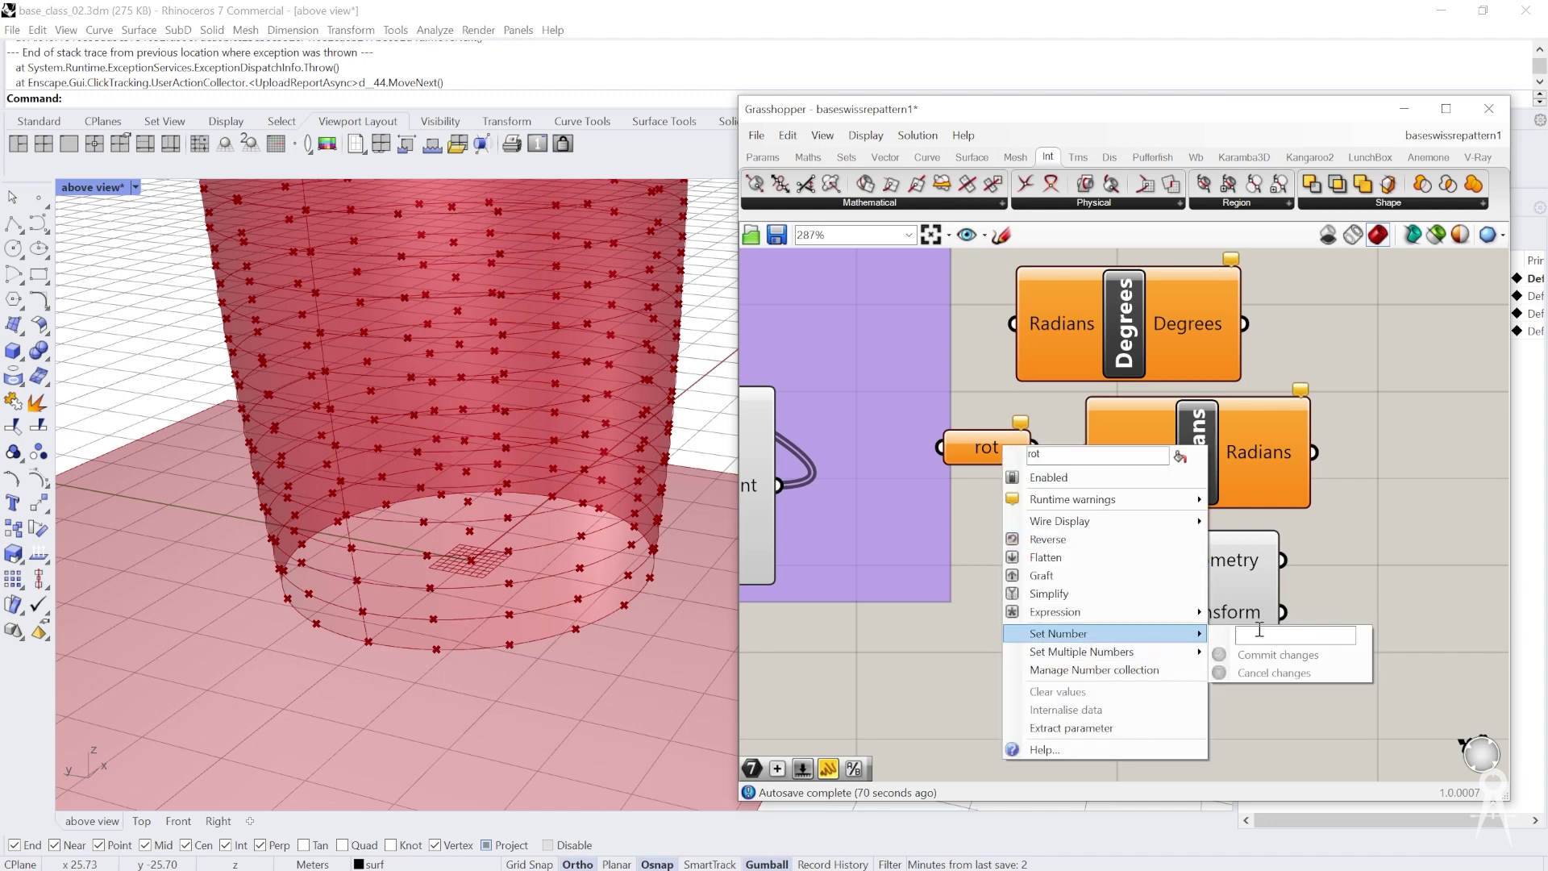
click(1357, 650)
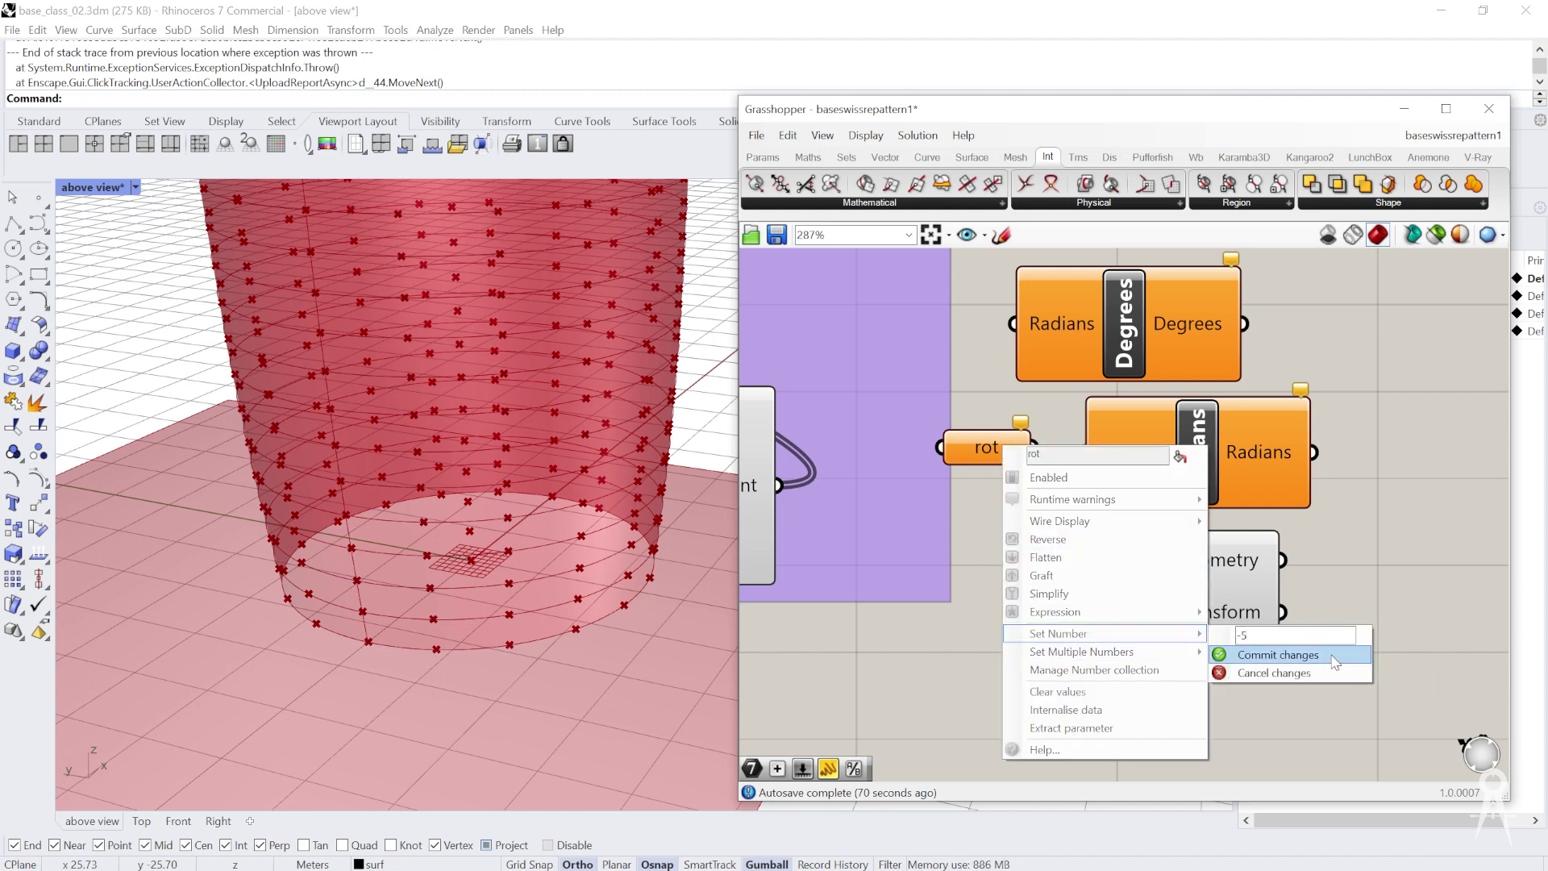
Add a Point List component beside the Divide Curve component
scroll(1043, 435, down, 2)
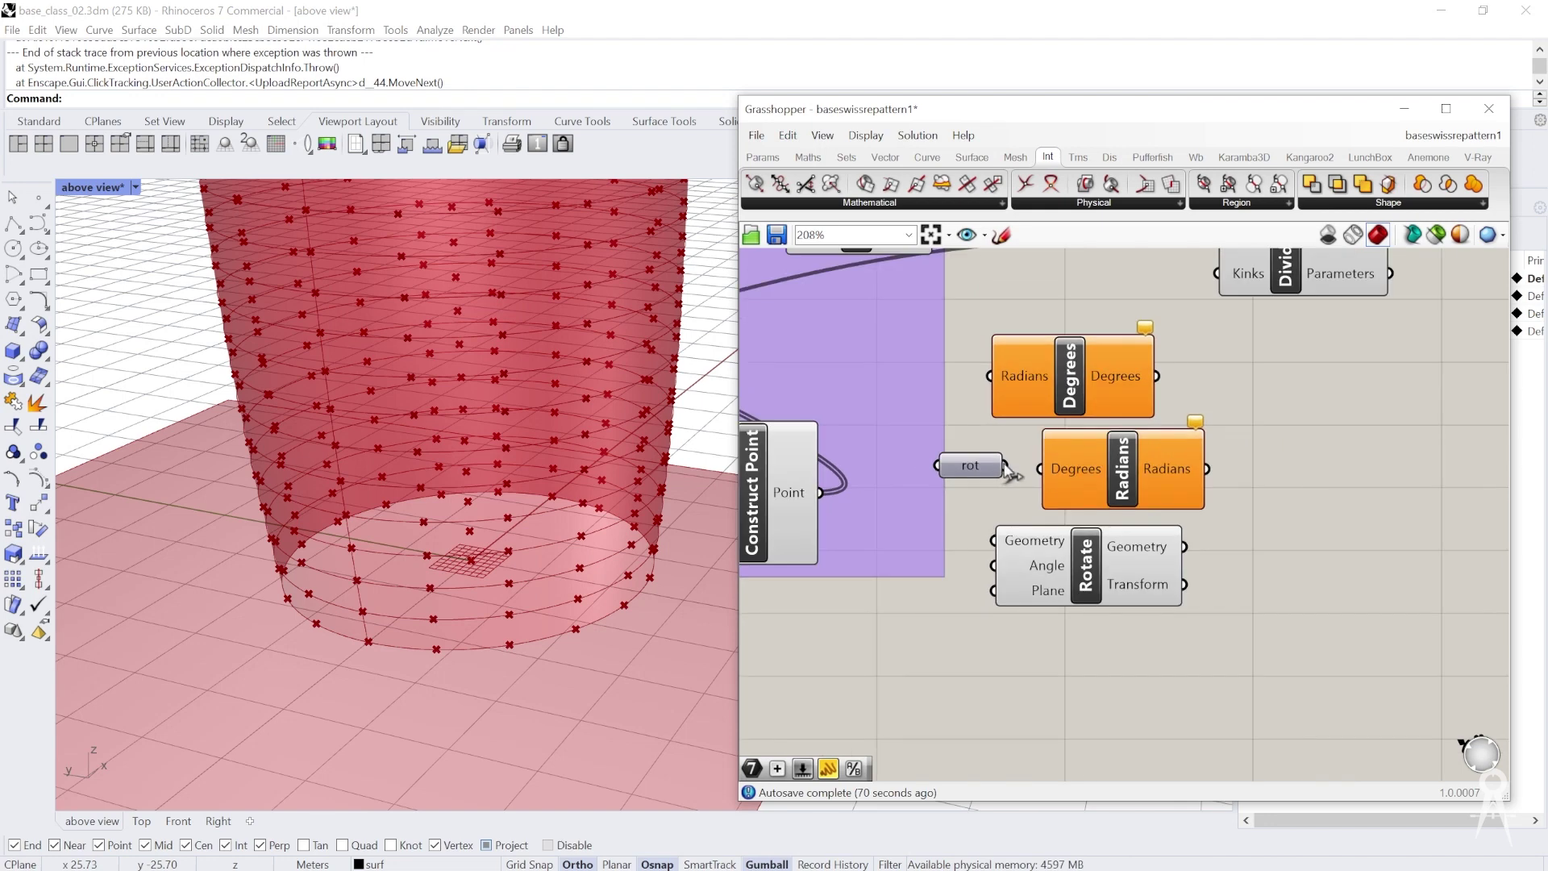
scroll(1008, 474, up, 2)
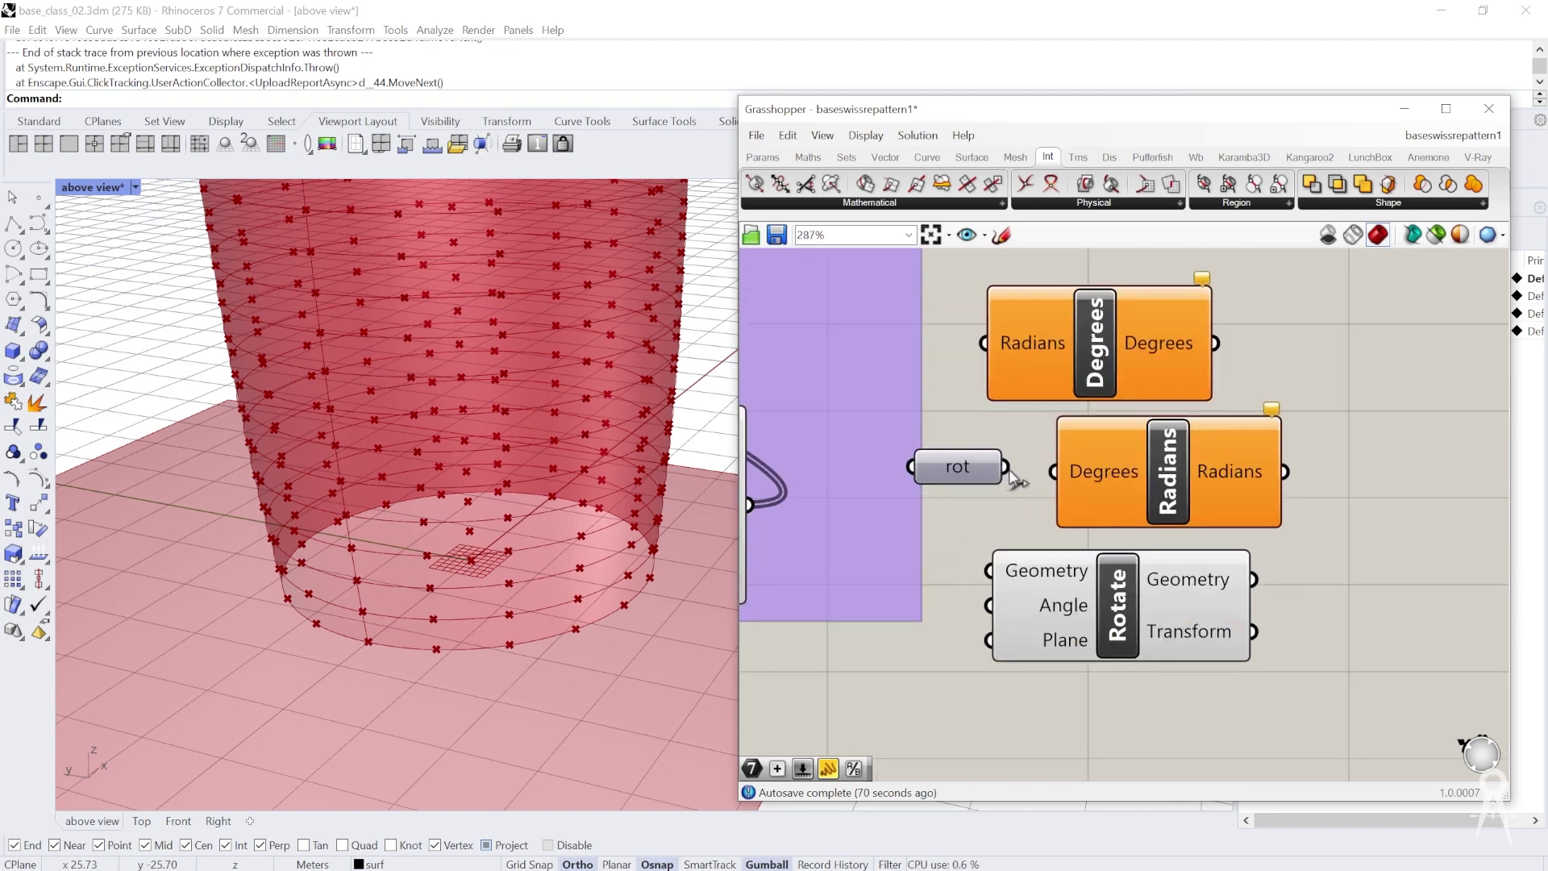
scroll(1008, 478, down, 4)
scroll(1121, 357, up, 2)
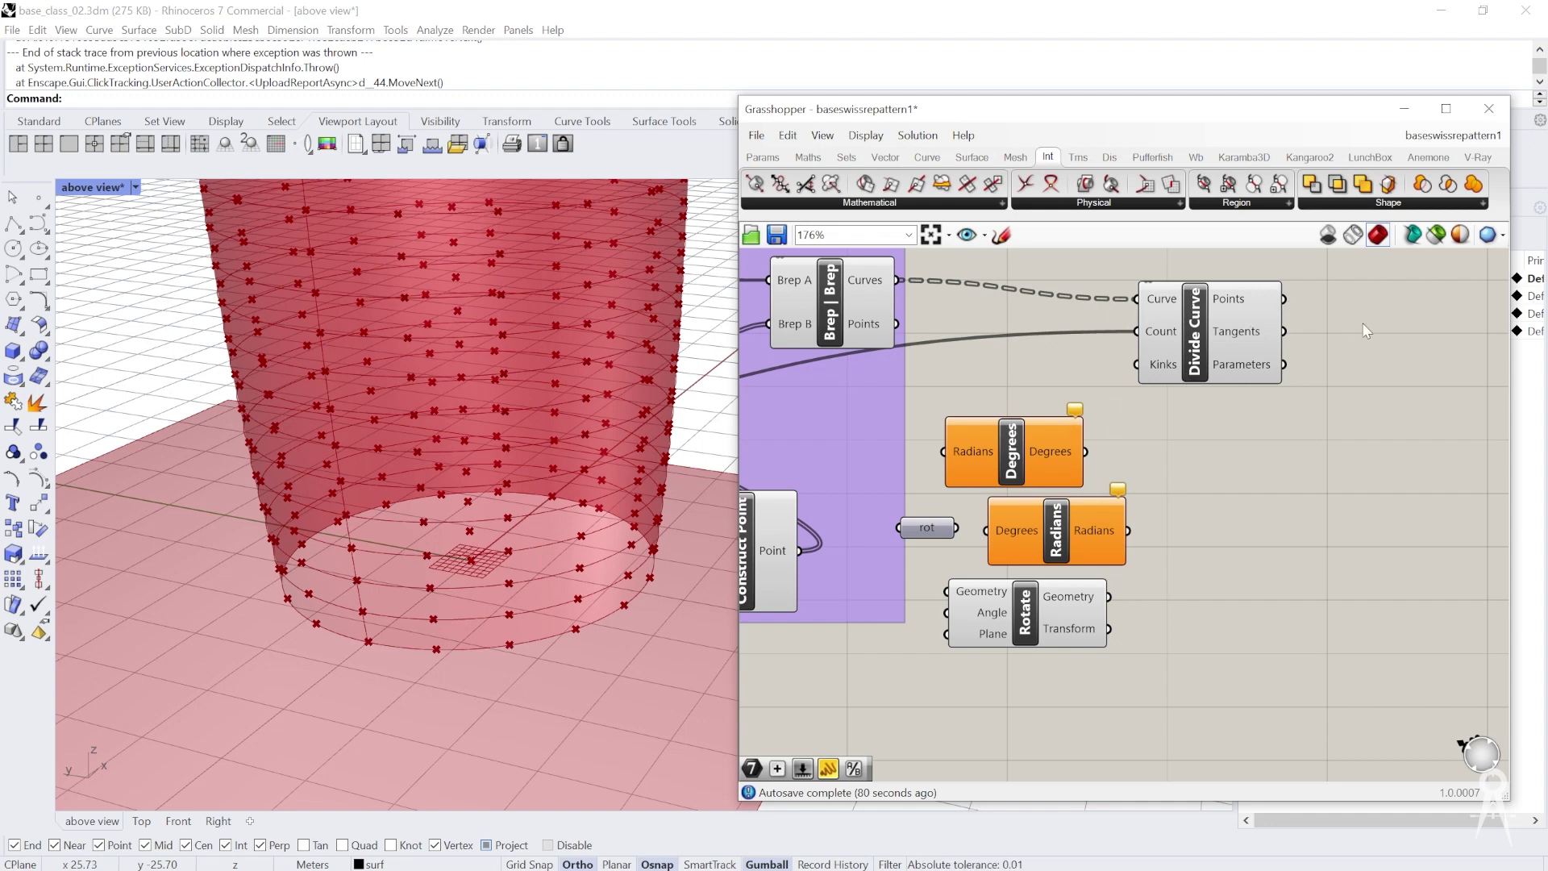
click(1100, 158)
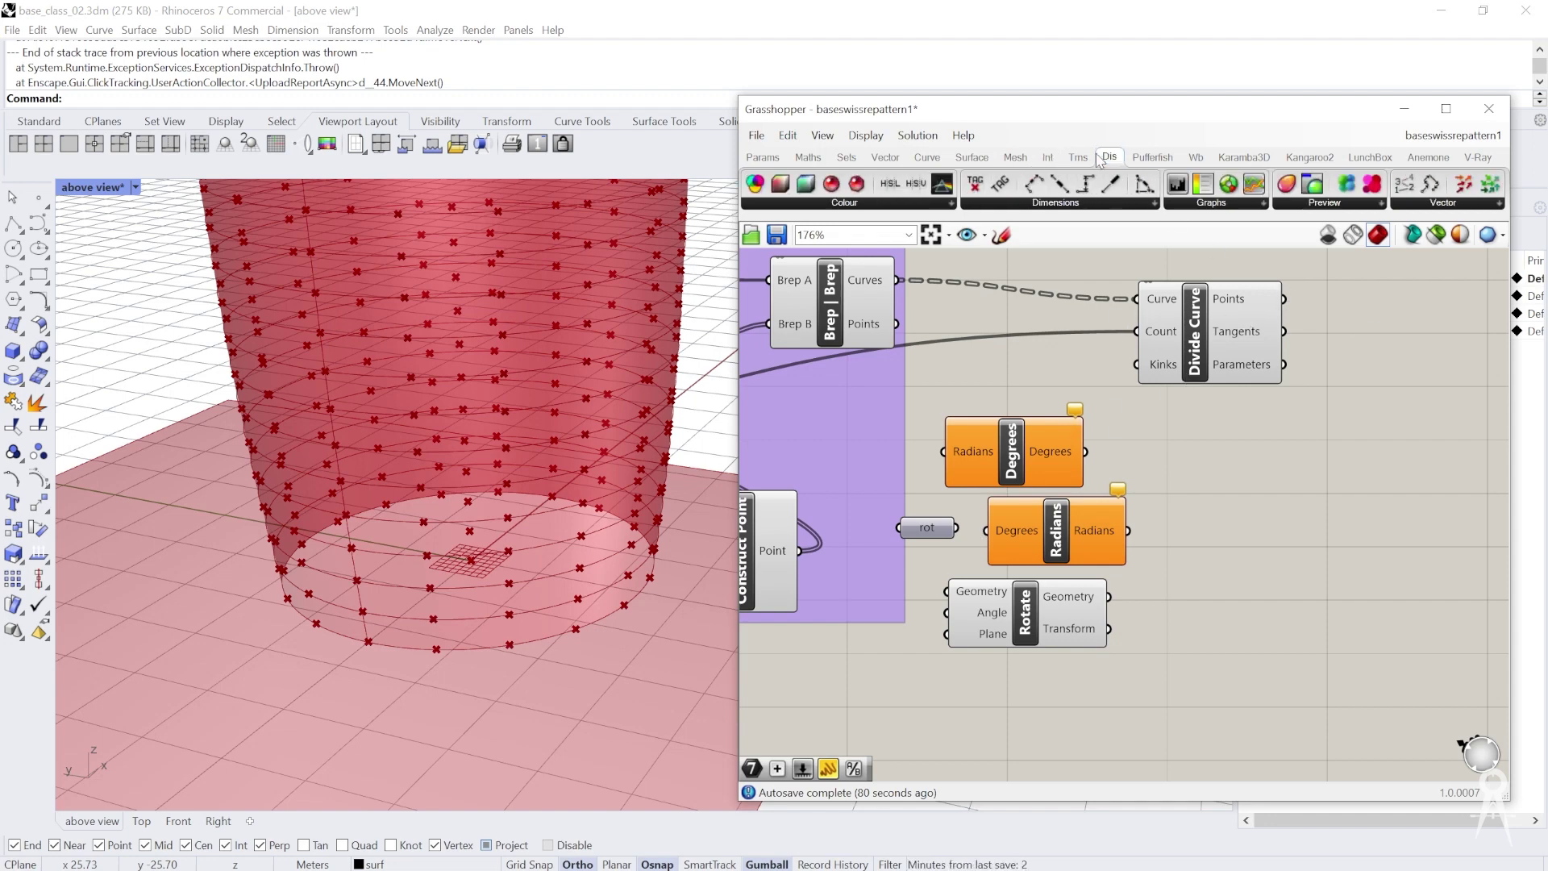
click(1413, 209)
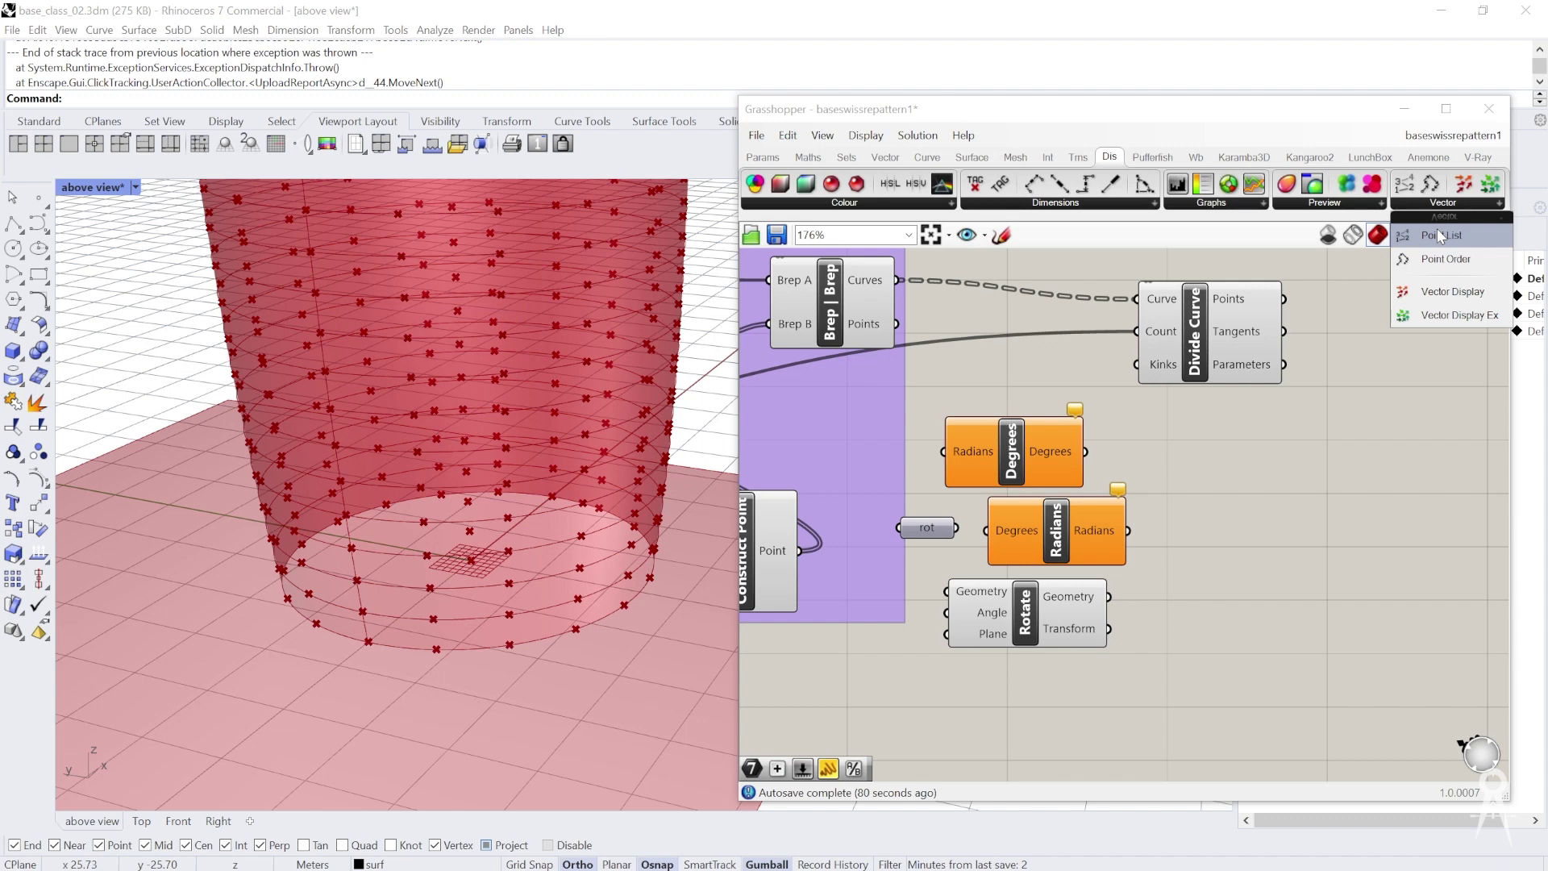
click(1437, 229)
click(1393, 387)
Set the Point List's Size to .5 and feed it the points from Divide Curve
right_click(1387, 409)
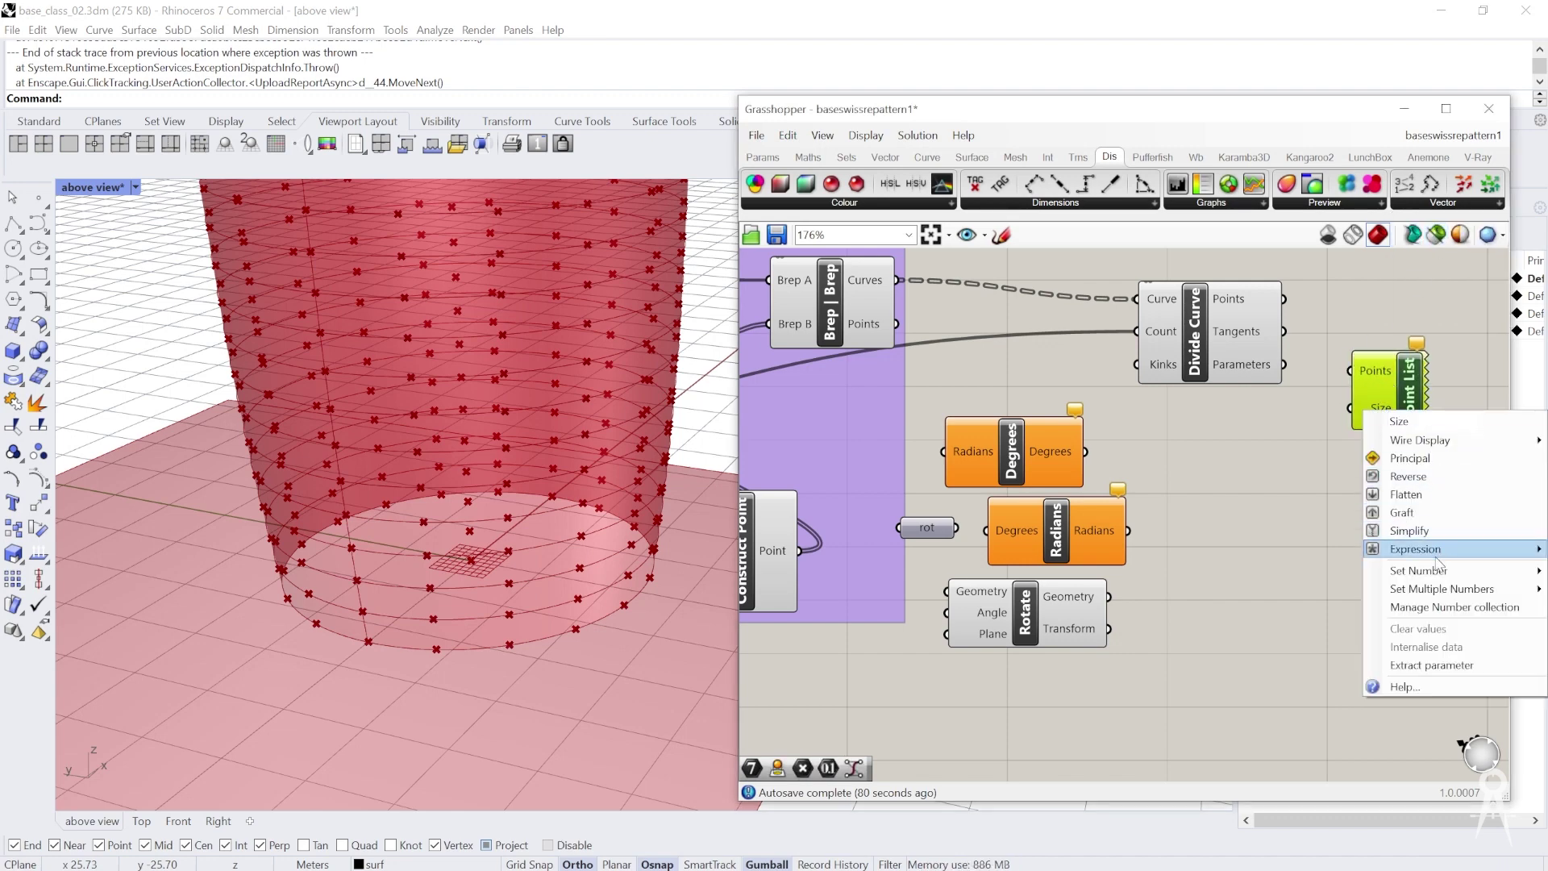
mouse_move(1450, 571)
click(1332, 573)
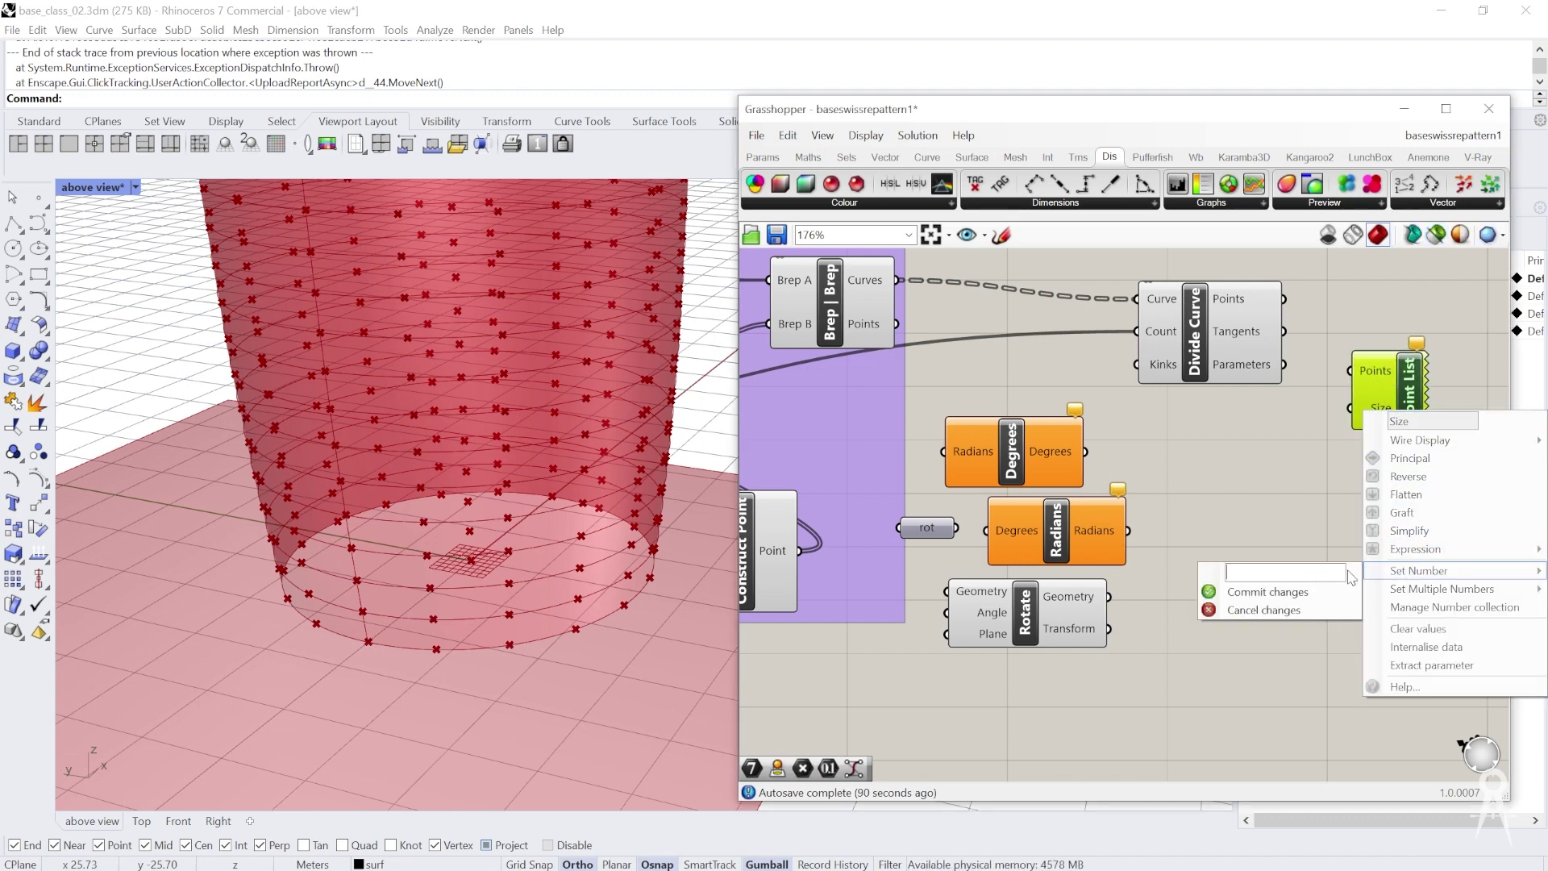
text(.5)
click(1344, 589)
scroll(1335, 376, up, 2)
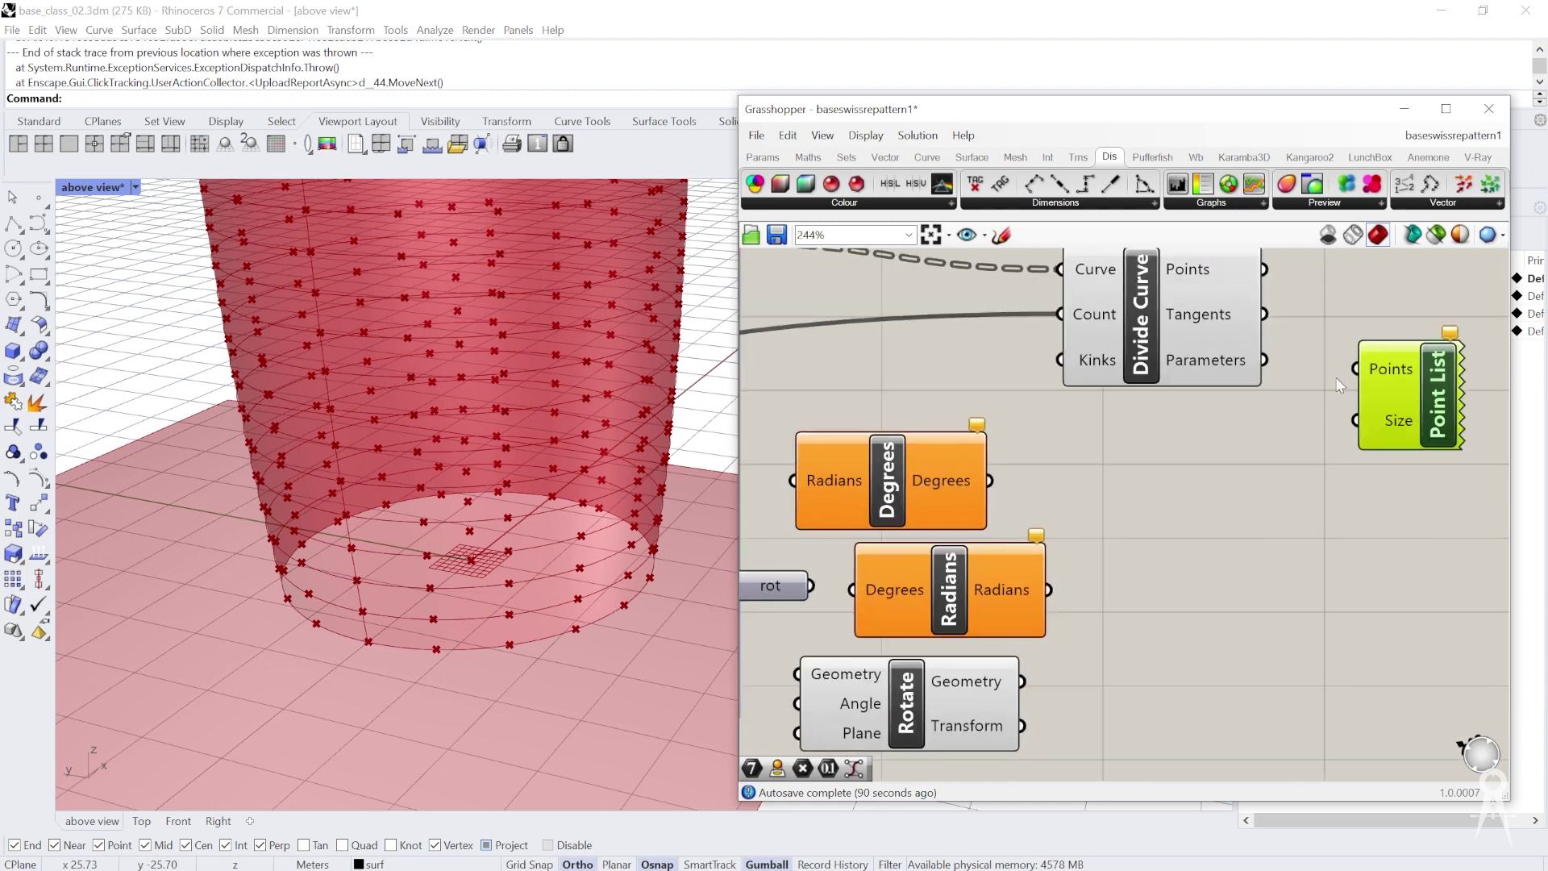
drag(1275, 283, 1367, 375)
Examine the point index numbers along the lowest floor curves at the tower base
scroll(522, 655, up, 3)
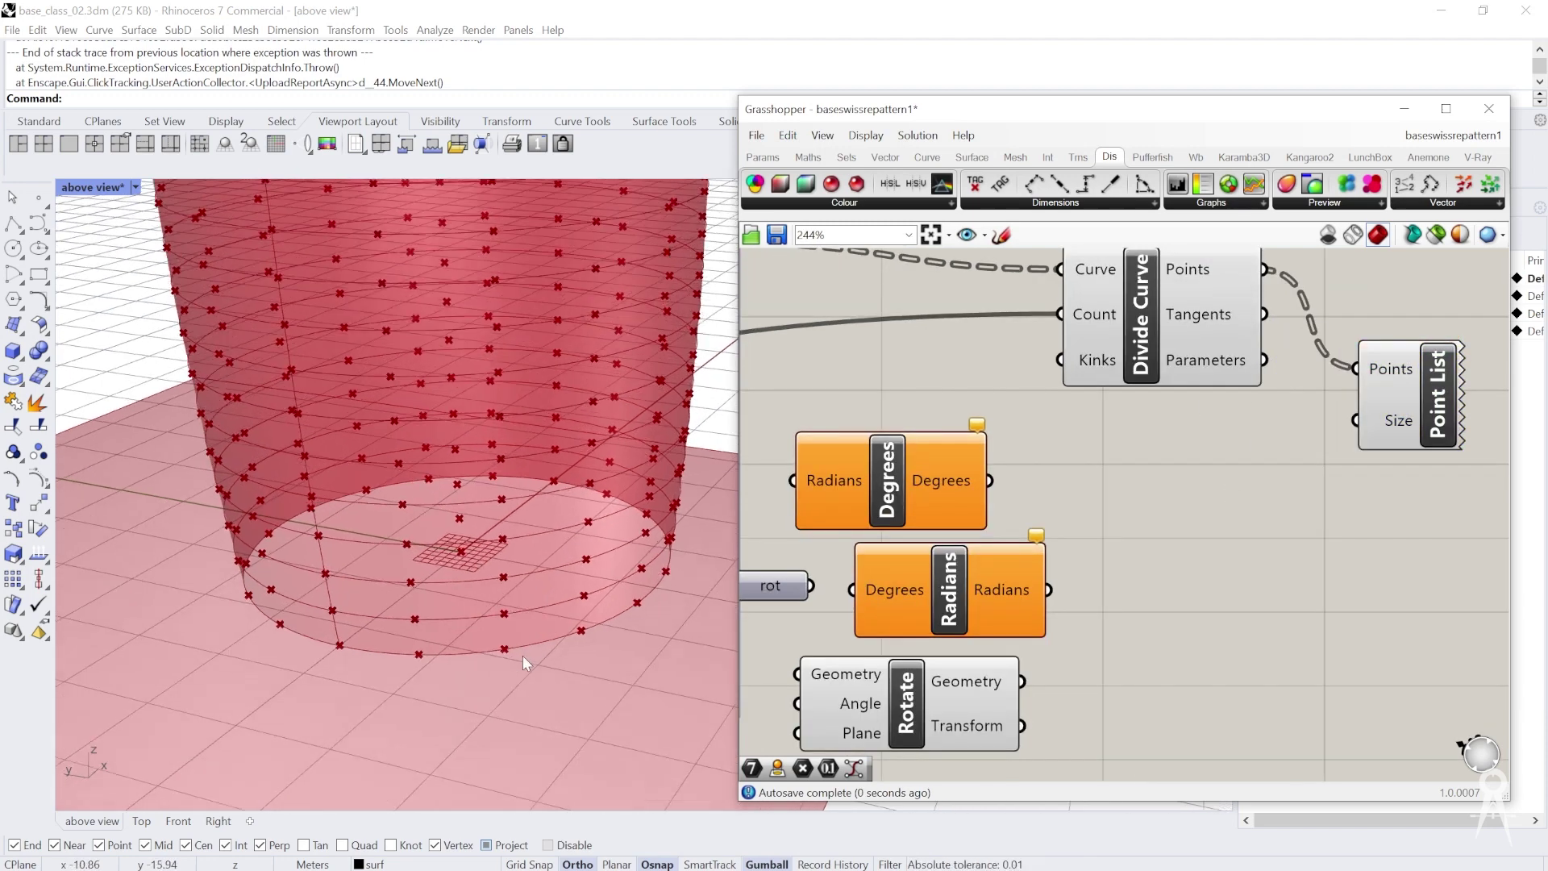
scroll(485, 686, up, 1)
key(F4)
drag(315, 491, 588, 743)
text(Z)
key(Return)
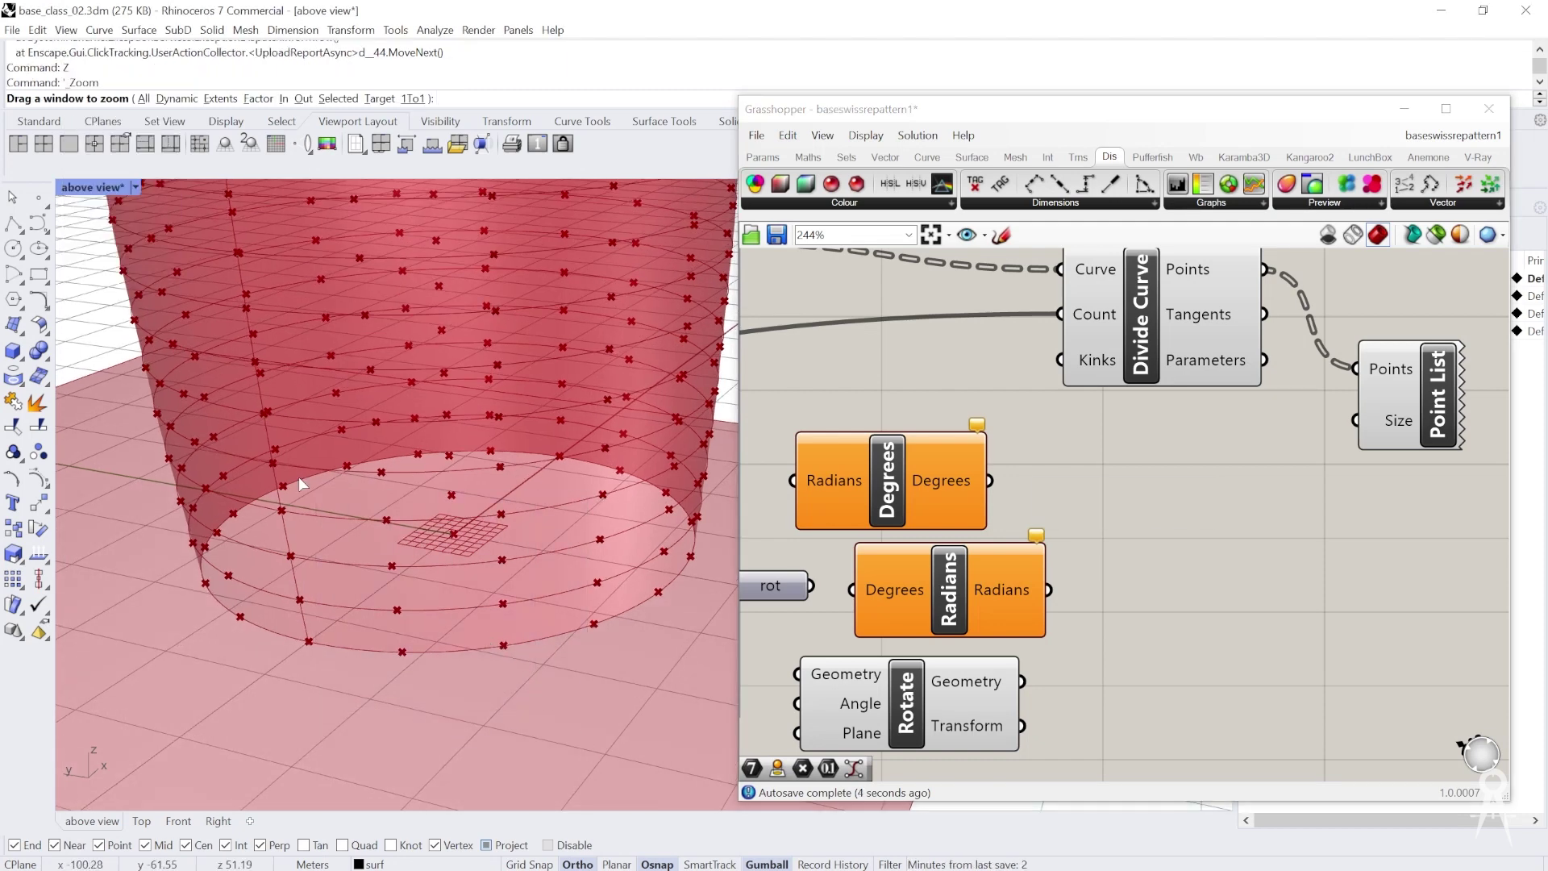
drag(287, 449, 609, 756)
scroll(524, 601, up, 4)
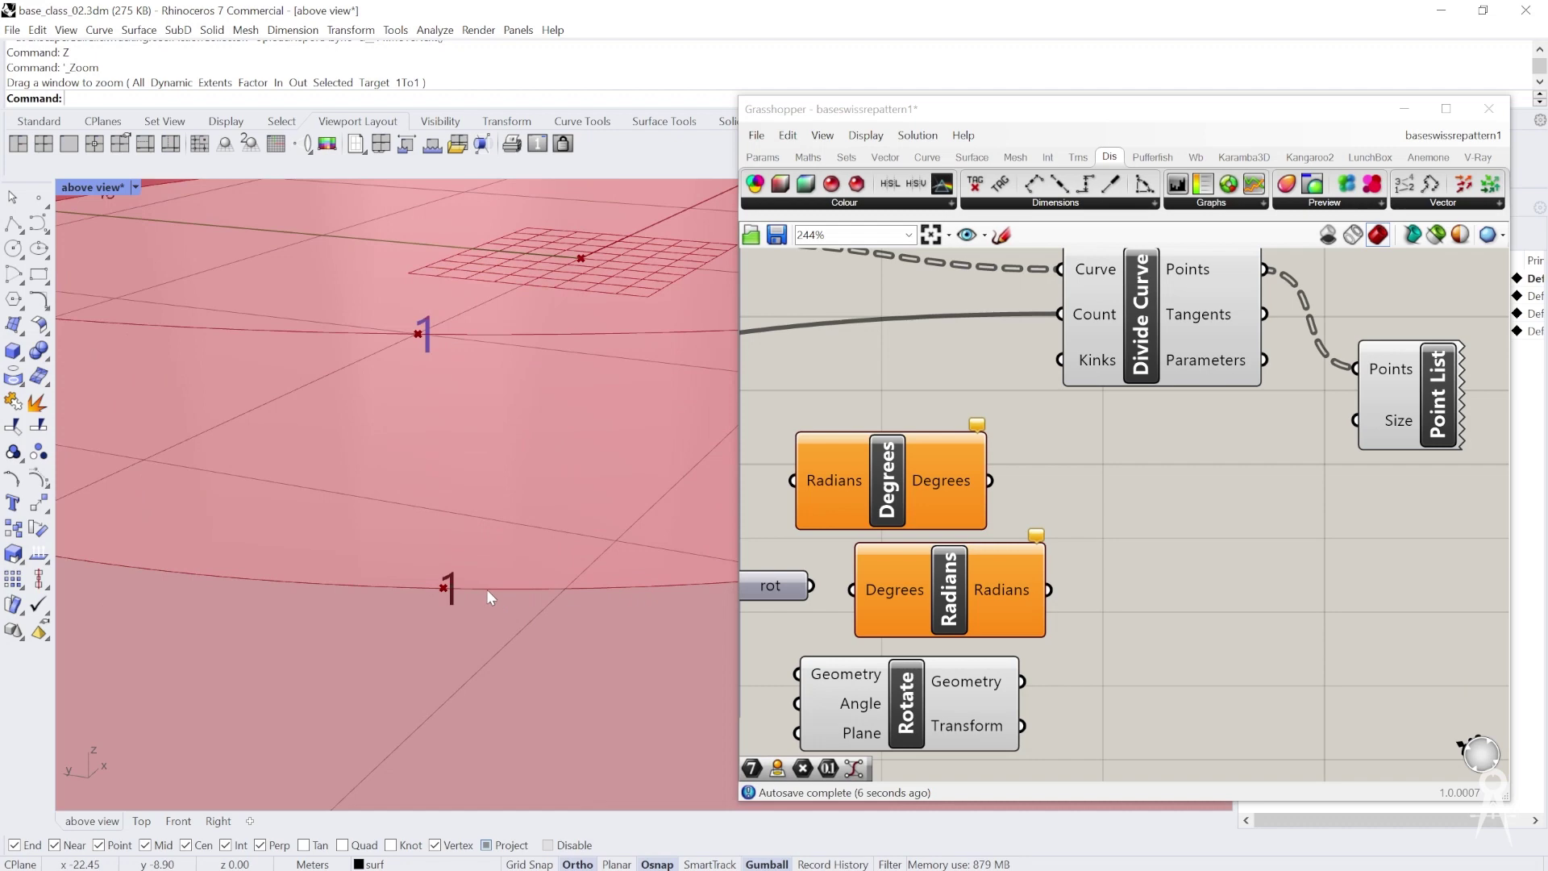
scroll(460, 573, down, 3)
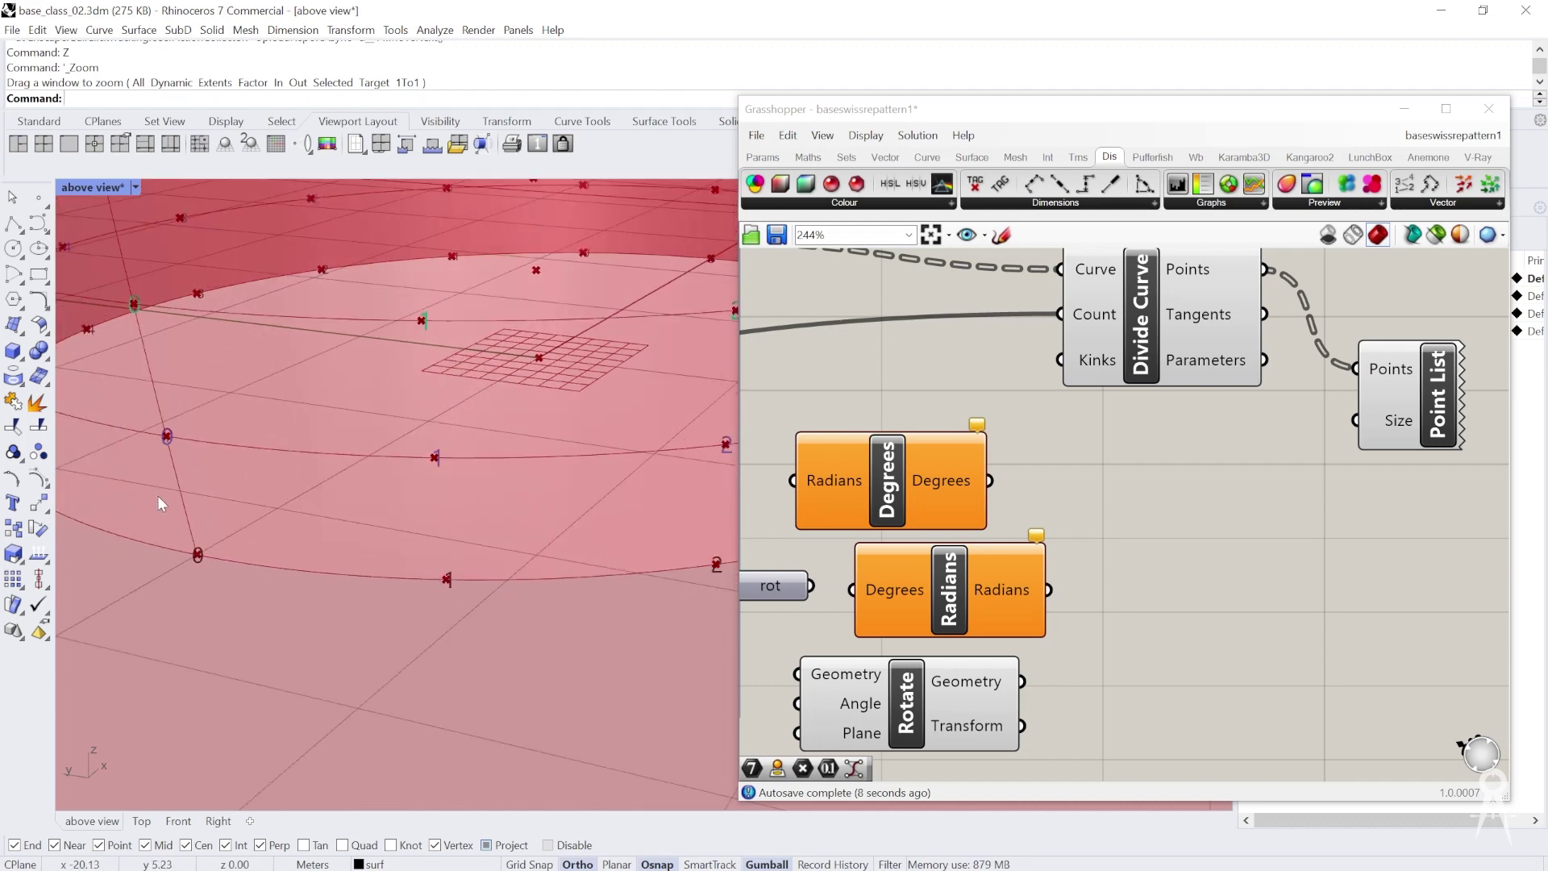
right_drag(158, 496, 517, 555)
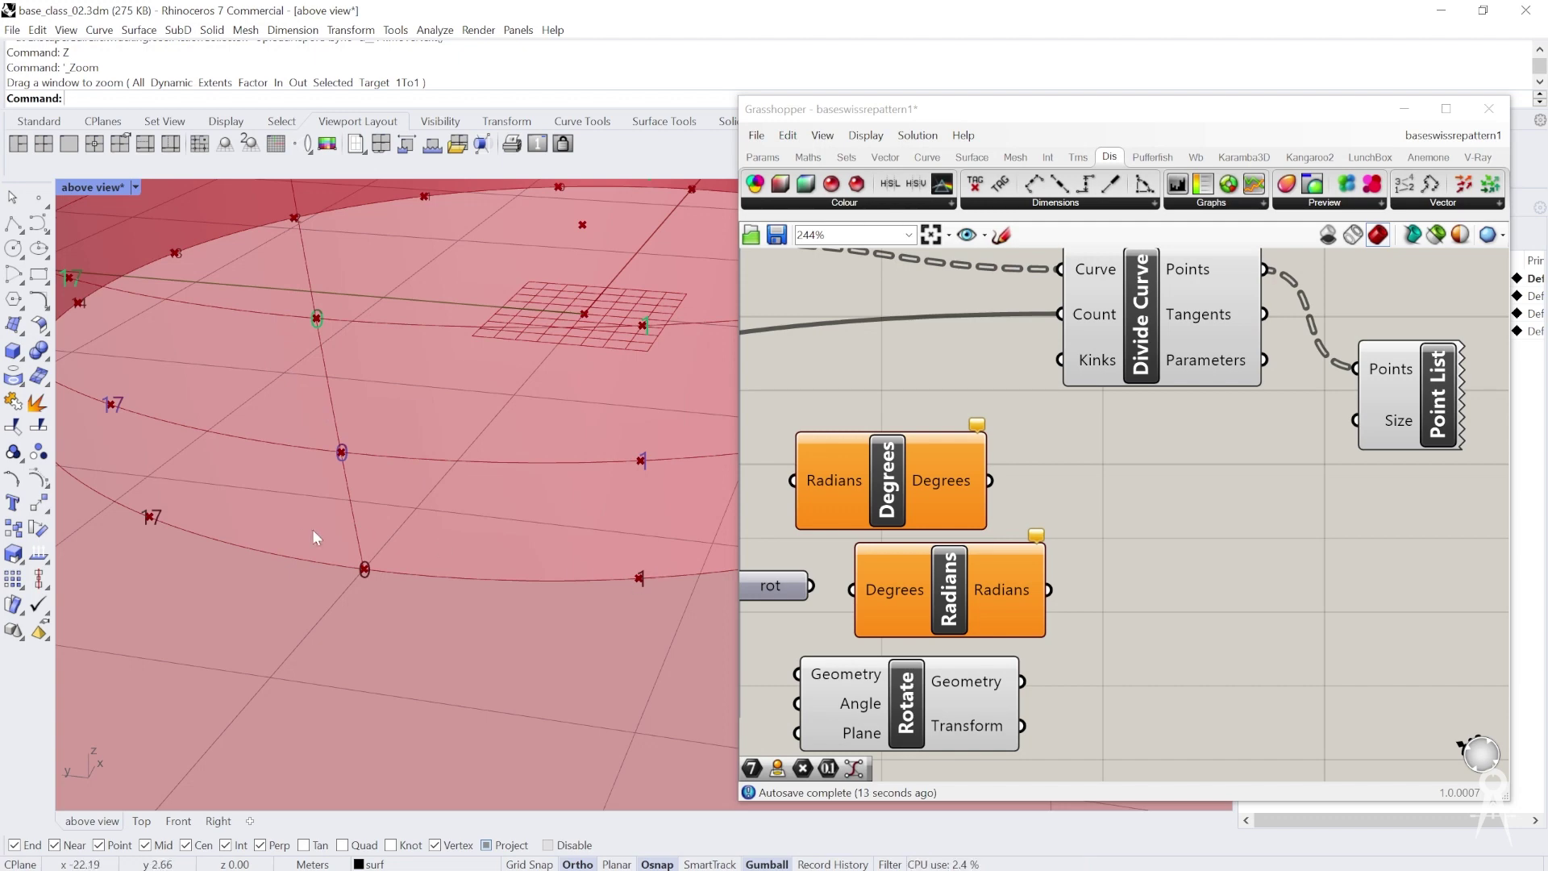
scroll(326, 542, down, 2)
Connect the rot parameter to the Radians component's Degrees input and move both below the Rotate component
scroll(1048, 500, down, 4)
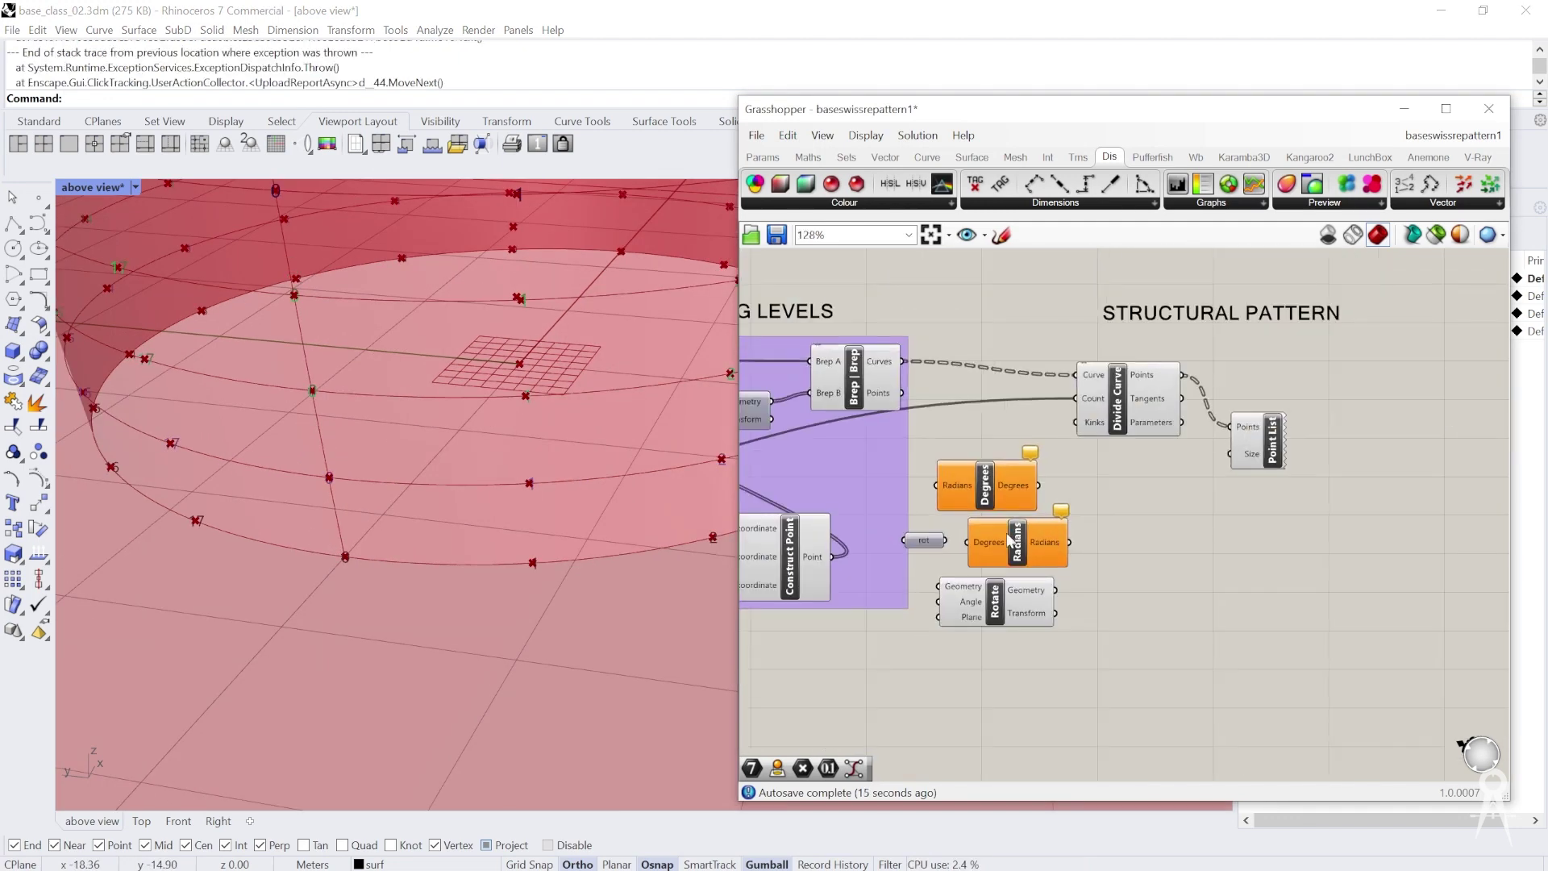
scroll(1048, 516, up, 3)
click(1046, 530)
drag(1046, 530, 1040, 531)
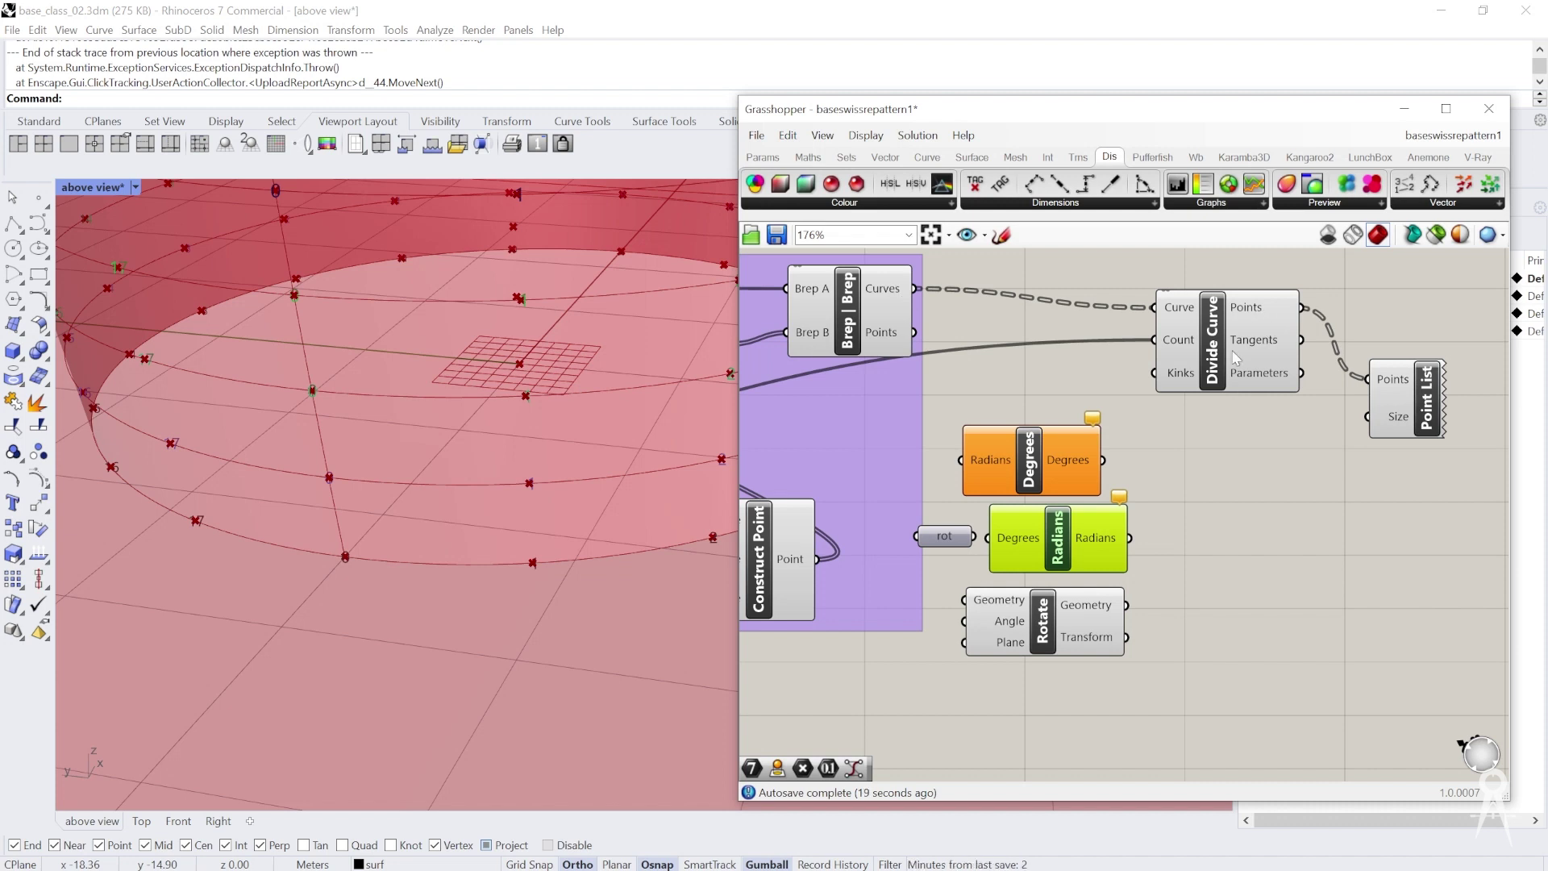
scroll(952, 597, up, 3)
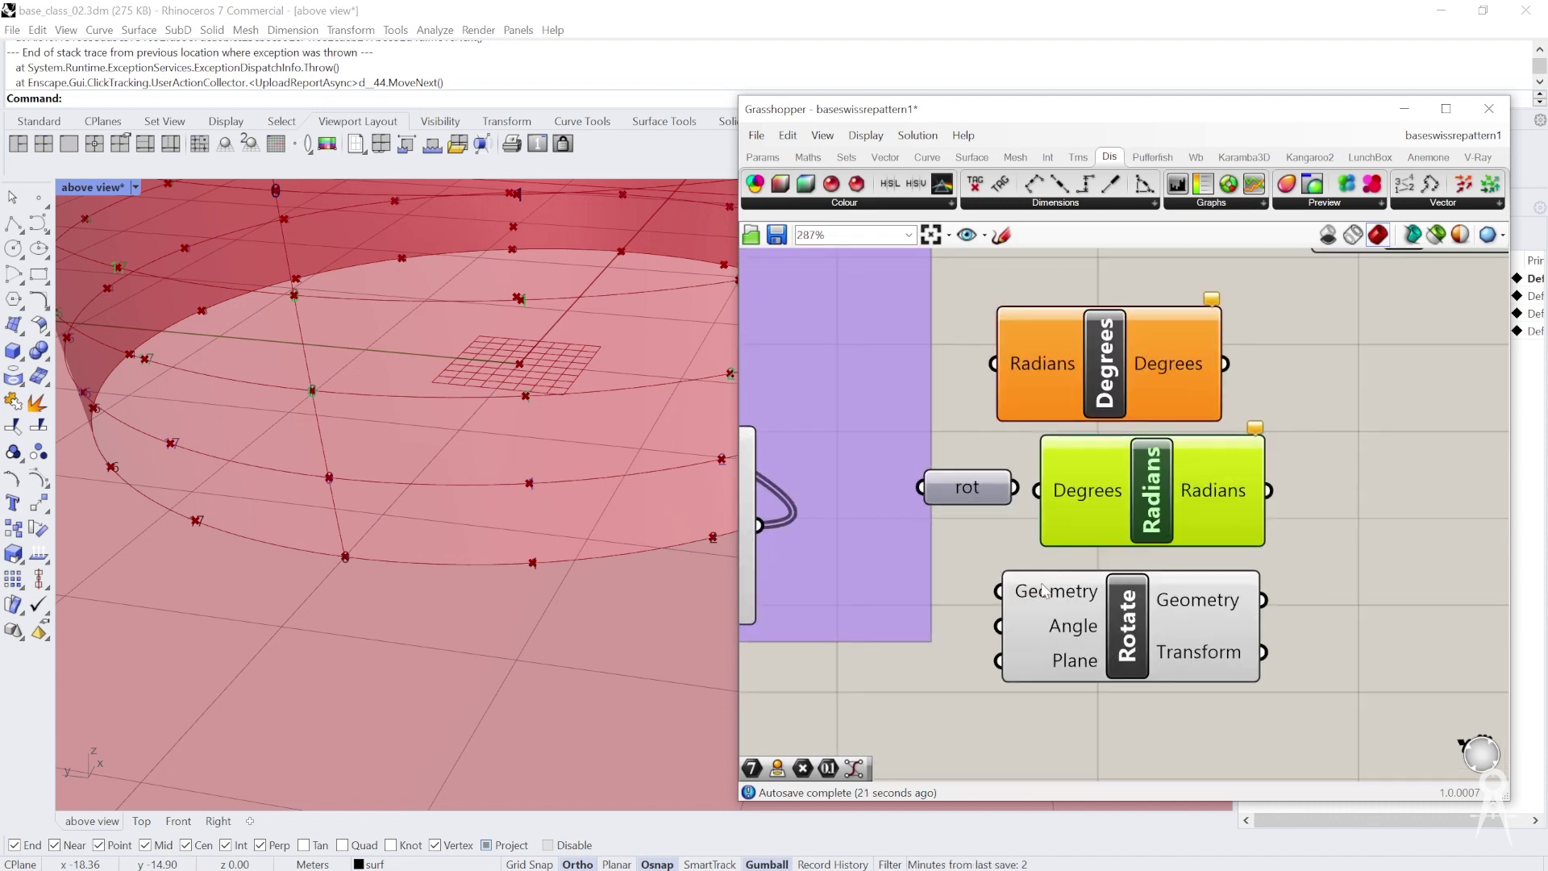
click(991, 531)
click(958, 492)
drag(957, 492, 983, 671)
scroll(1038, 490, down, 3)
shift+click(1091, 449)
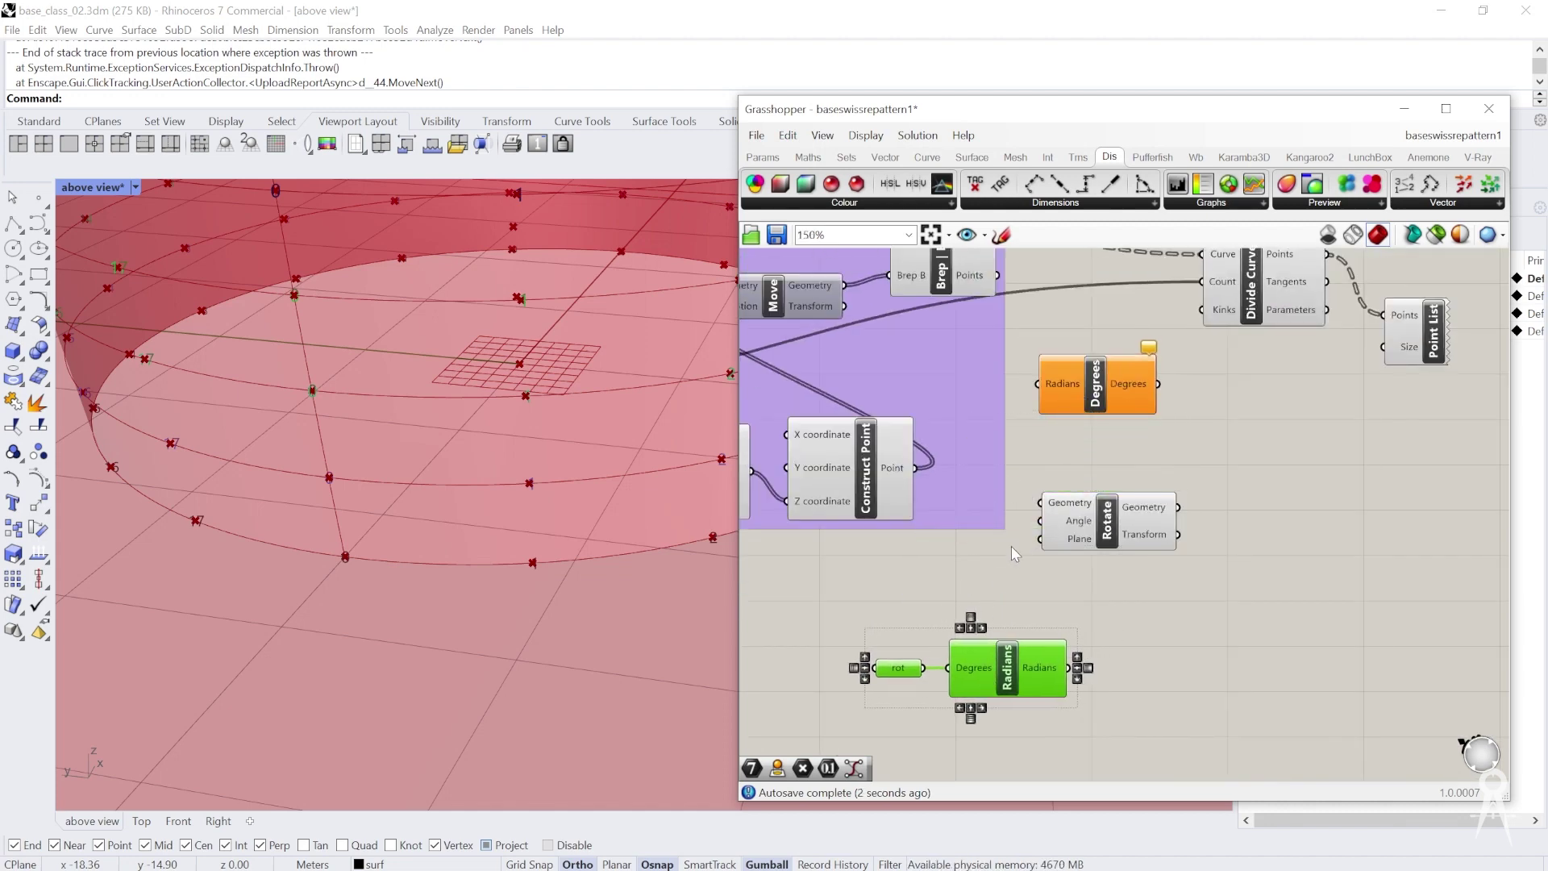
right_drag(1025, 587, 1103, 515)
click(1117, 554)
scroll(1169, 572, down, 2)
scroll(1035, 538, up, 1)
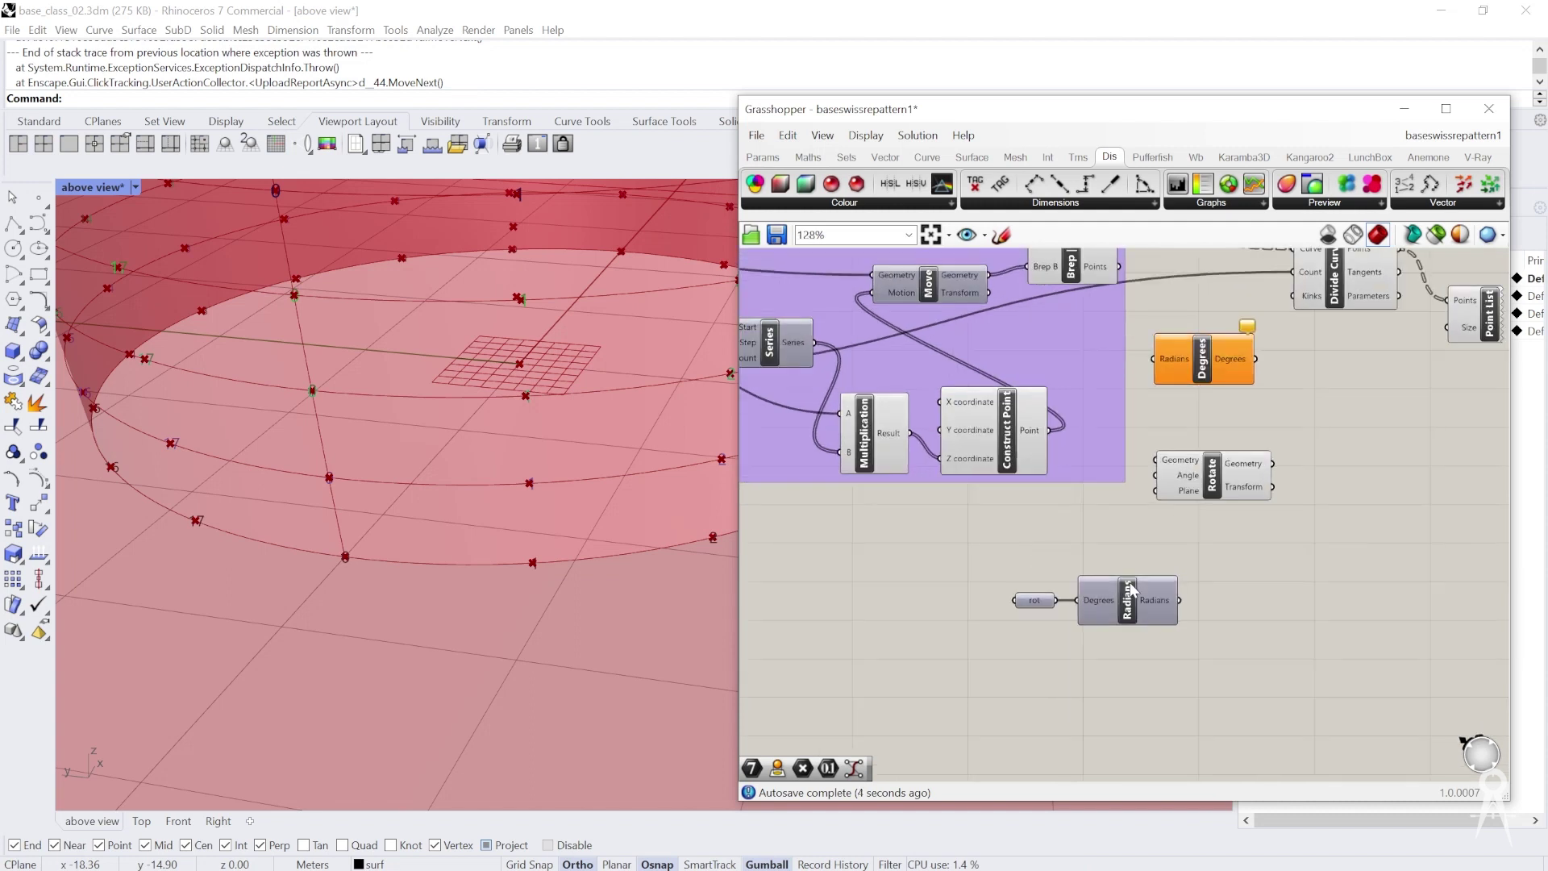
Add a Multiplication component beside Radians and connect the Radians output to its B input
drag(1199, 493, 1214, 491)
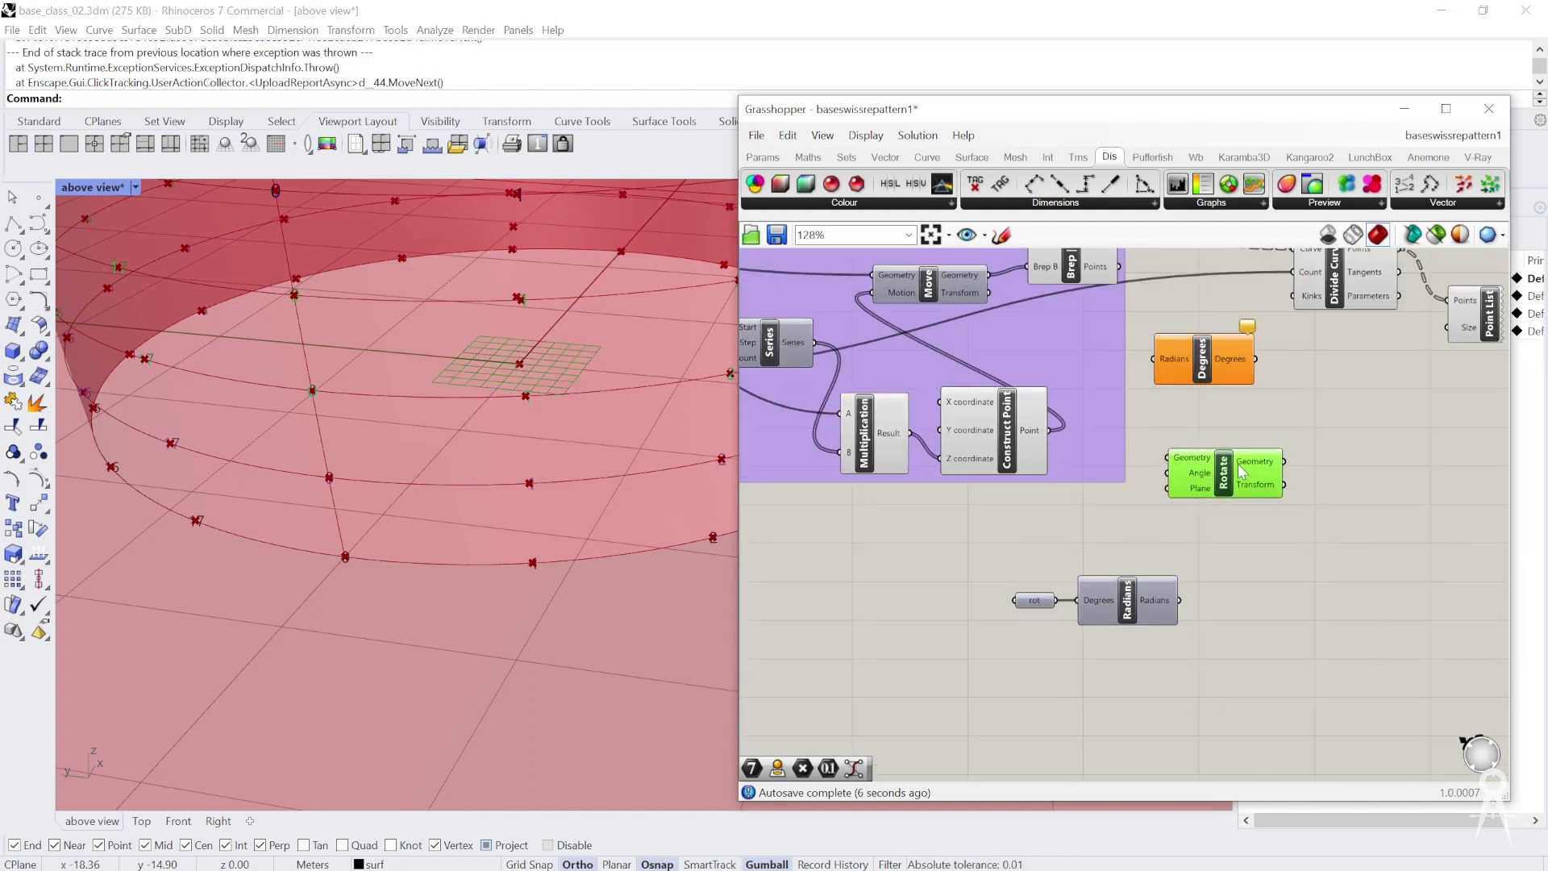
right_drag(947, 521, 1047, 513)
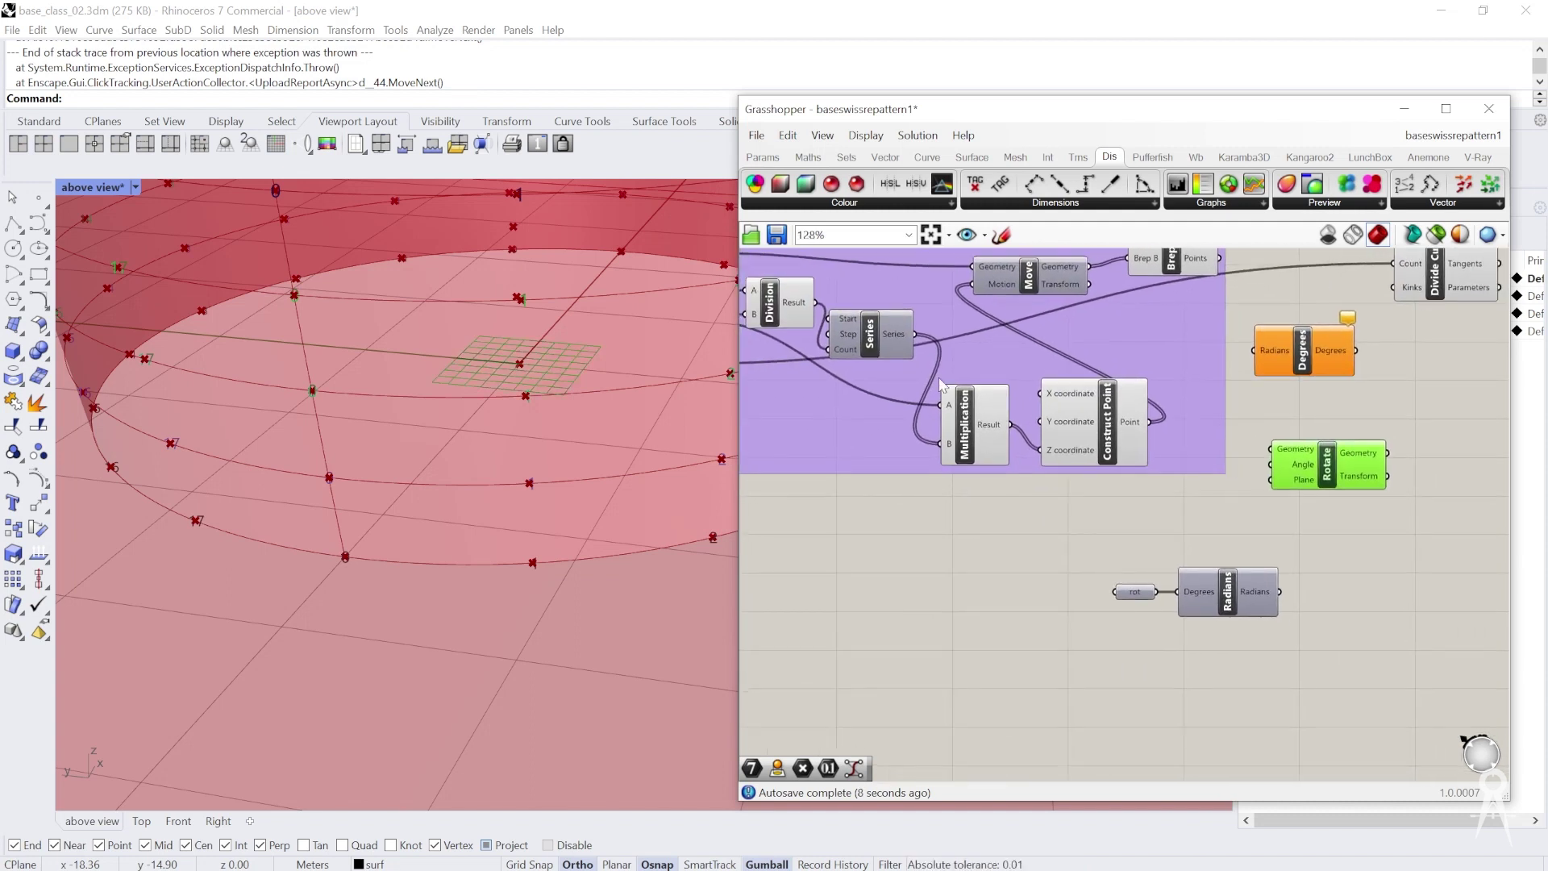
drag(914, 334, 1282, 524)
click(1315, 552)
text(8)
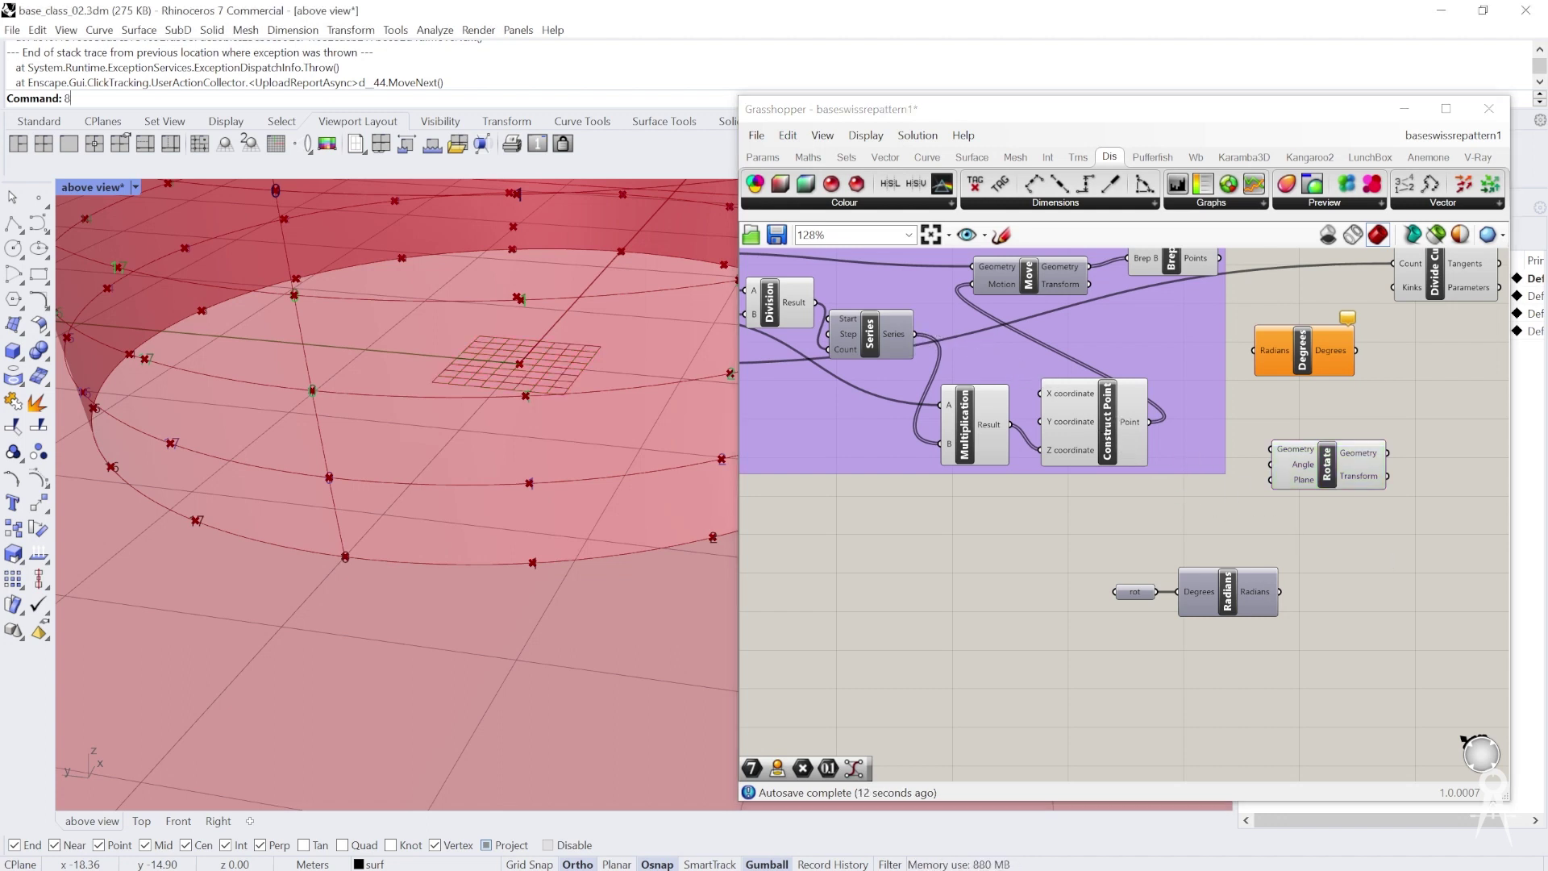
double_click(1280, 512)
text(multiplication)
key(Return)
mouse_move(1284, 532)
mouse_down()
mouse_move(1316, 536)
mouse_move(1301, 573)
mouse_up()
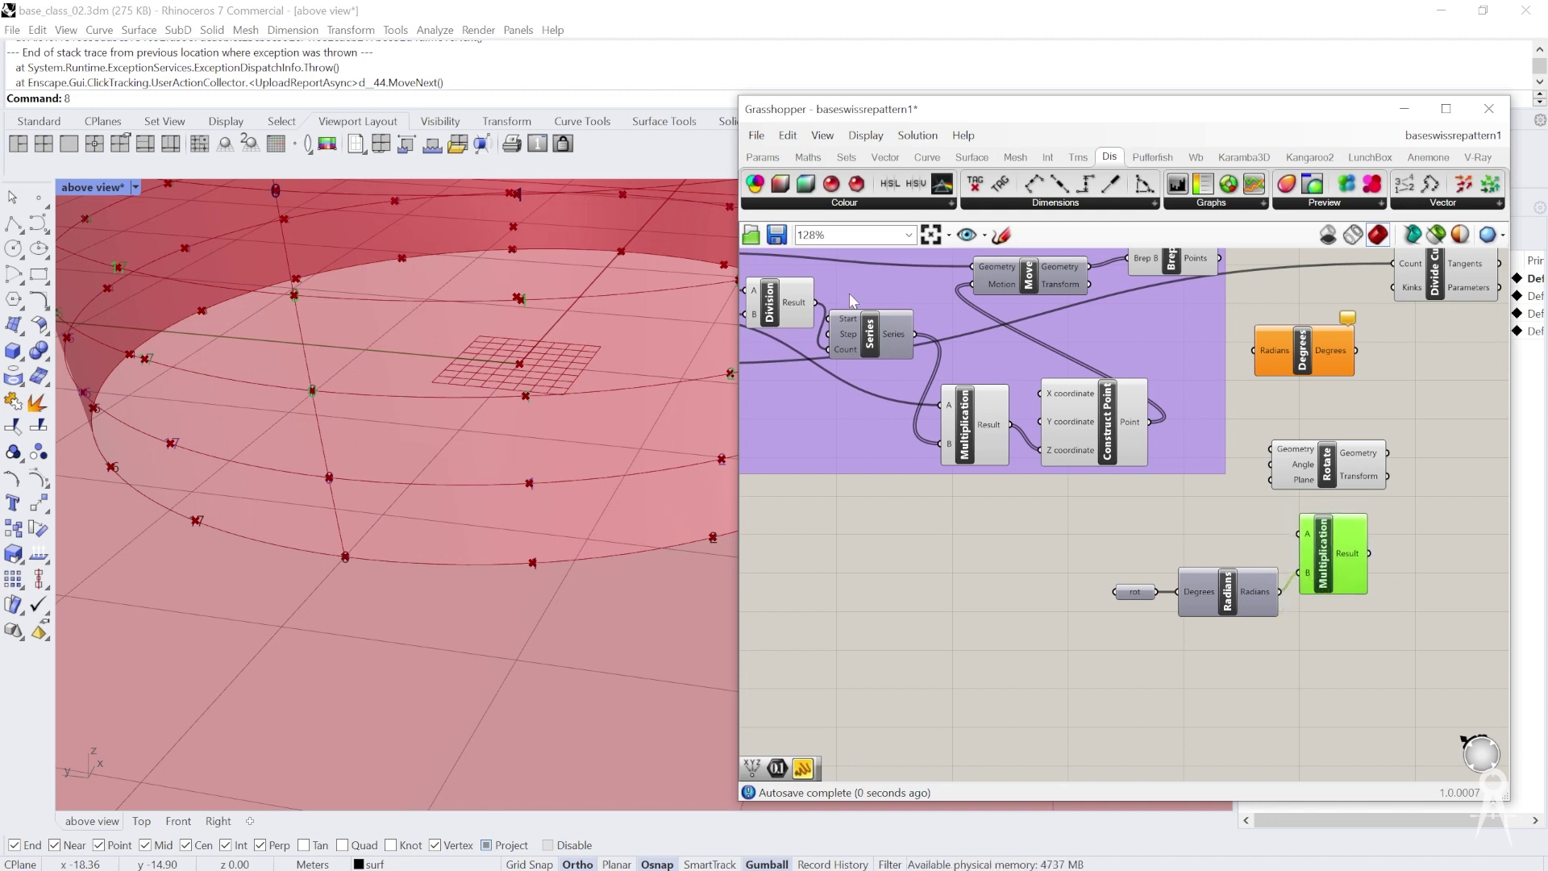
Connect the Series output to Multiplication's A input and shift the rot, Radians and Multiplication group farther from the splitting levels group
drag(910, 338, 1371, 532)
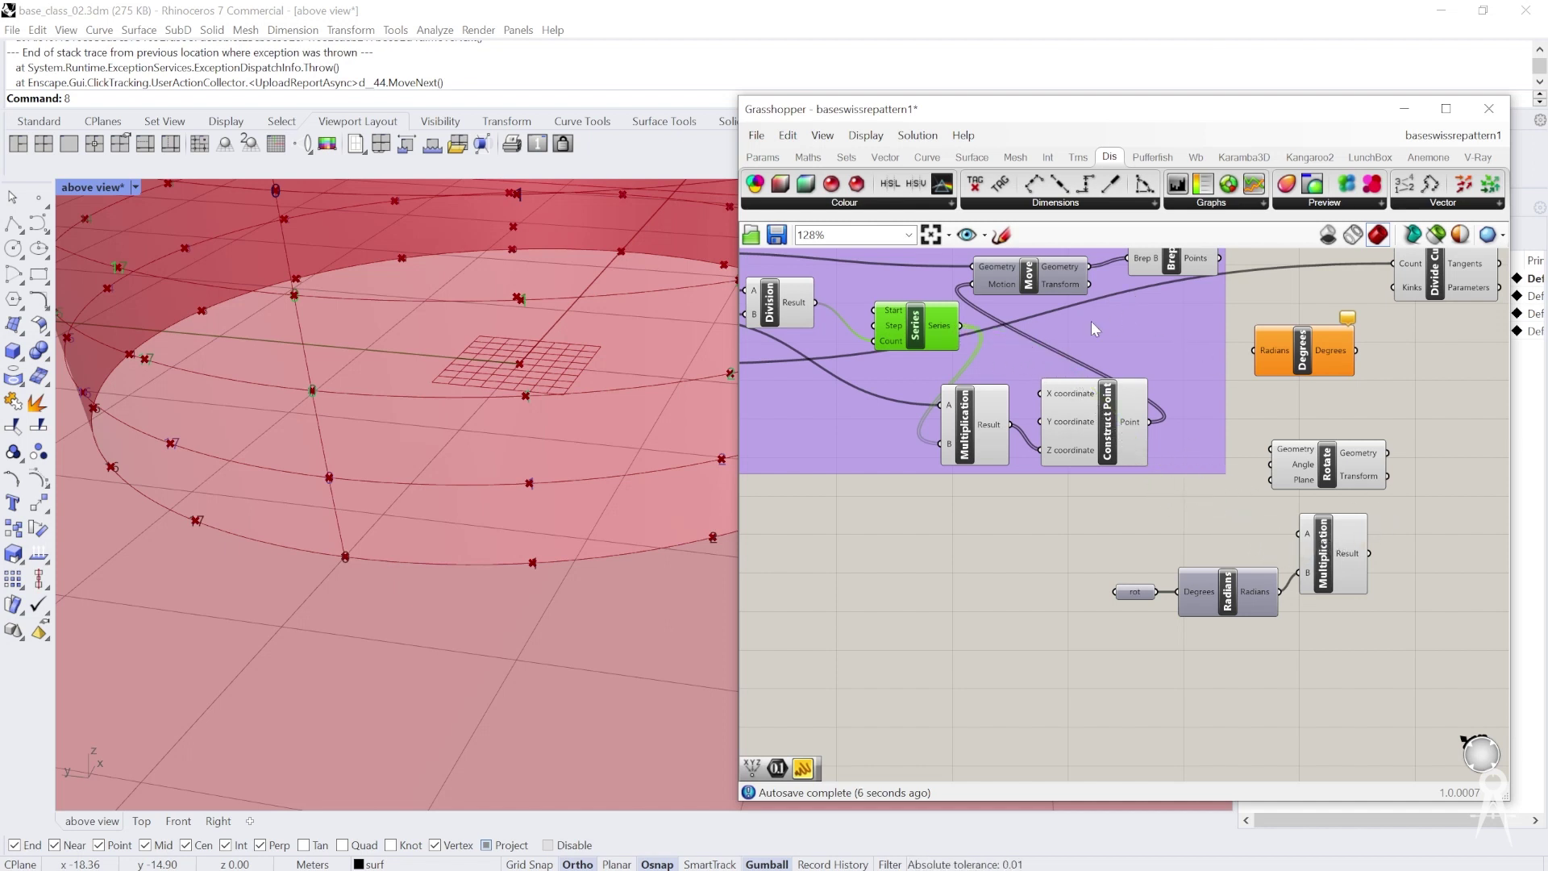
drag(964, 329, 1300, 535)
right_drag(1280, 553, 940, 492)
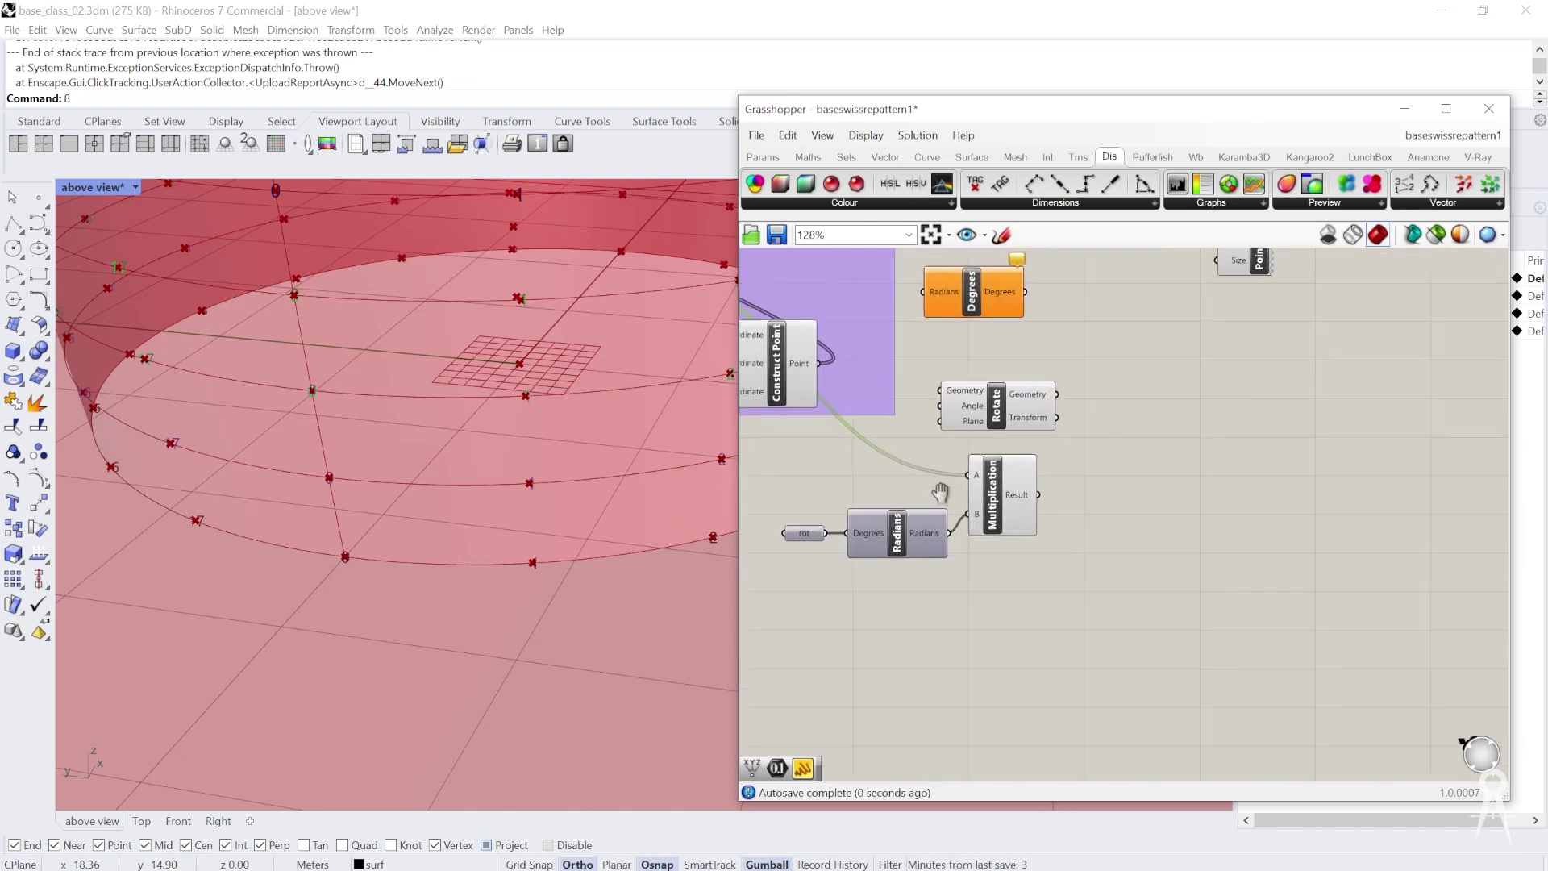
scroll(938, 495, up, 1)
right_drag(932, 569, 1011, 580)
drag(1163, 672, 775, 463)
drag(1088, 529, 1214, 537)
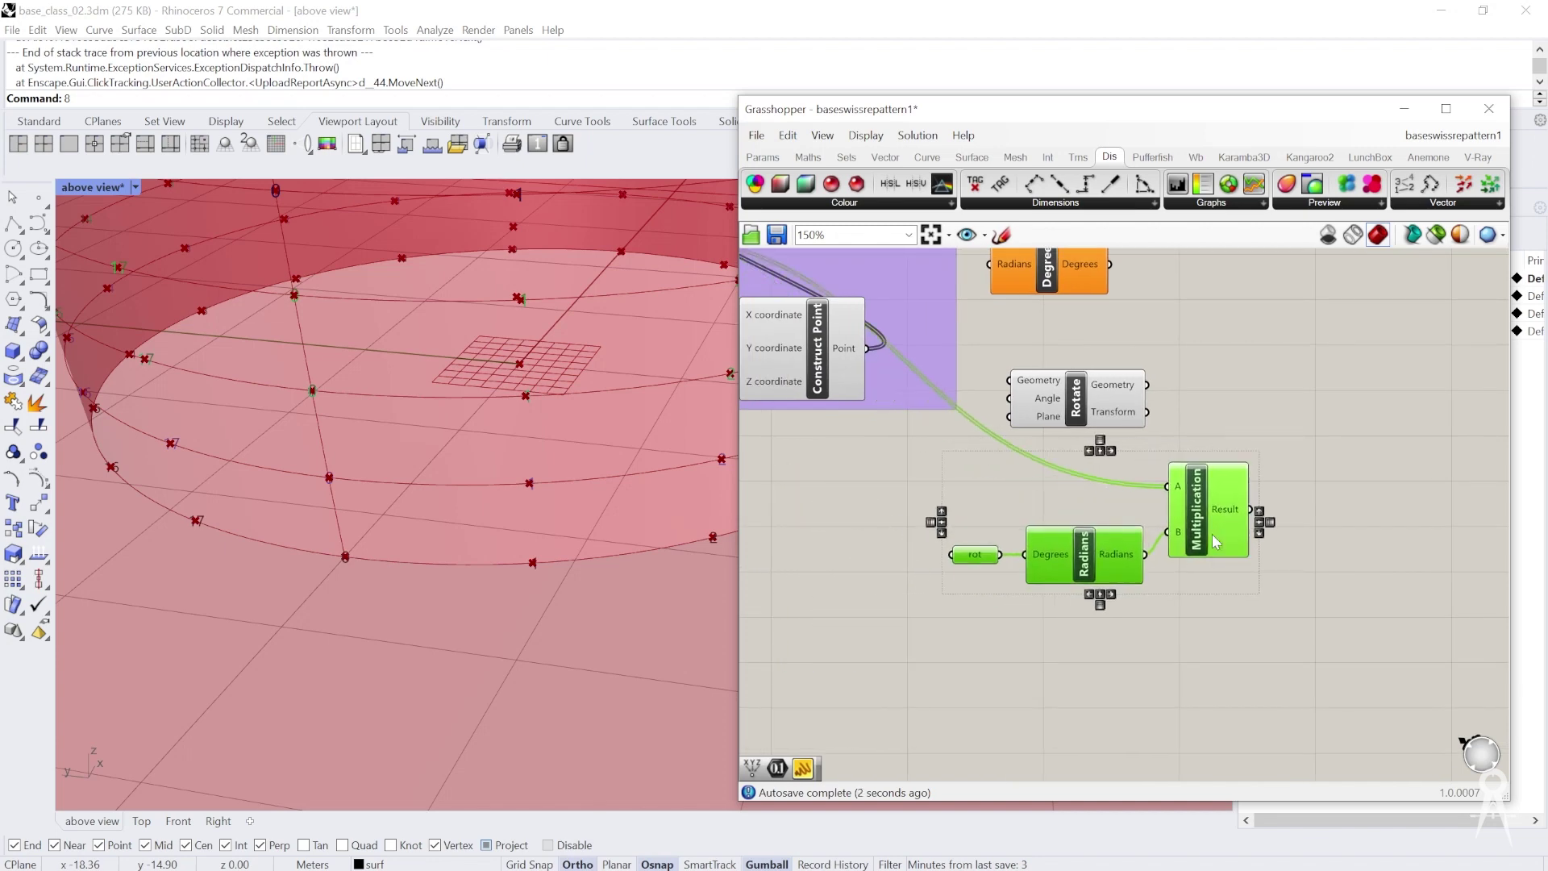
key(Escape)
mouse_move(1227, 523)
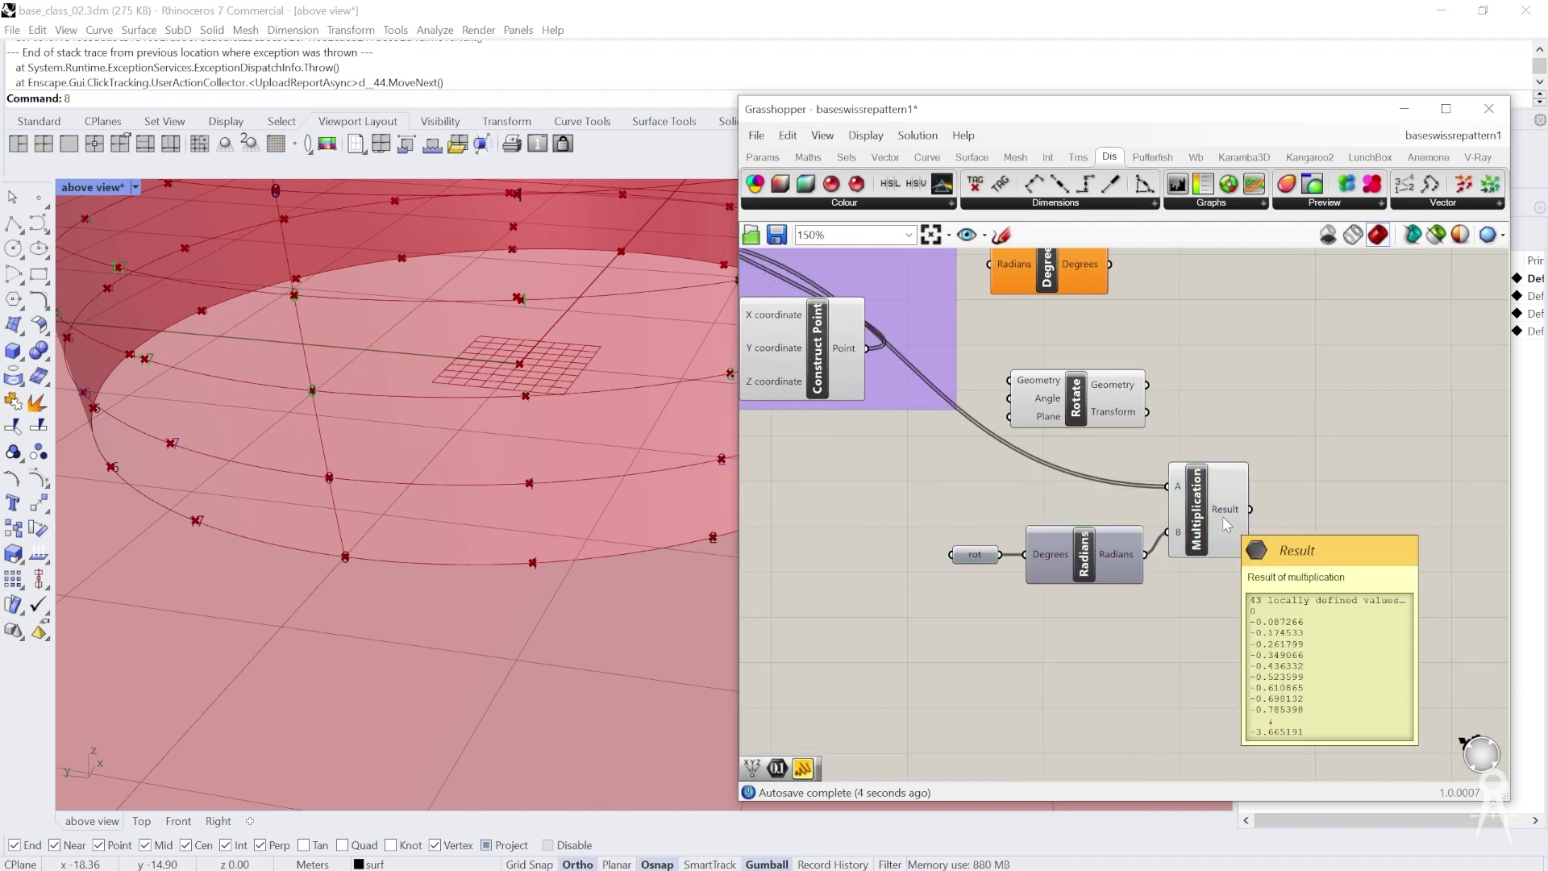
Move the Rotate component above the Radians and Multiplication chain and align the Degrees component over it
scroll(1137, 513, down, 2)
right_drag(1135, 513, 1061, 522)
scroll(1023, 369, up, 4)
drag(1024, 492, 1066, 432)
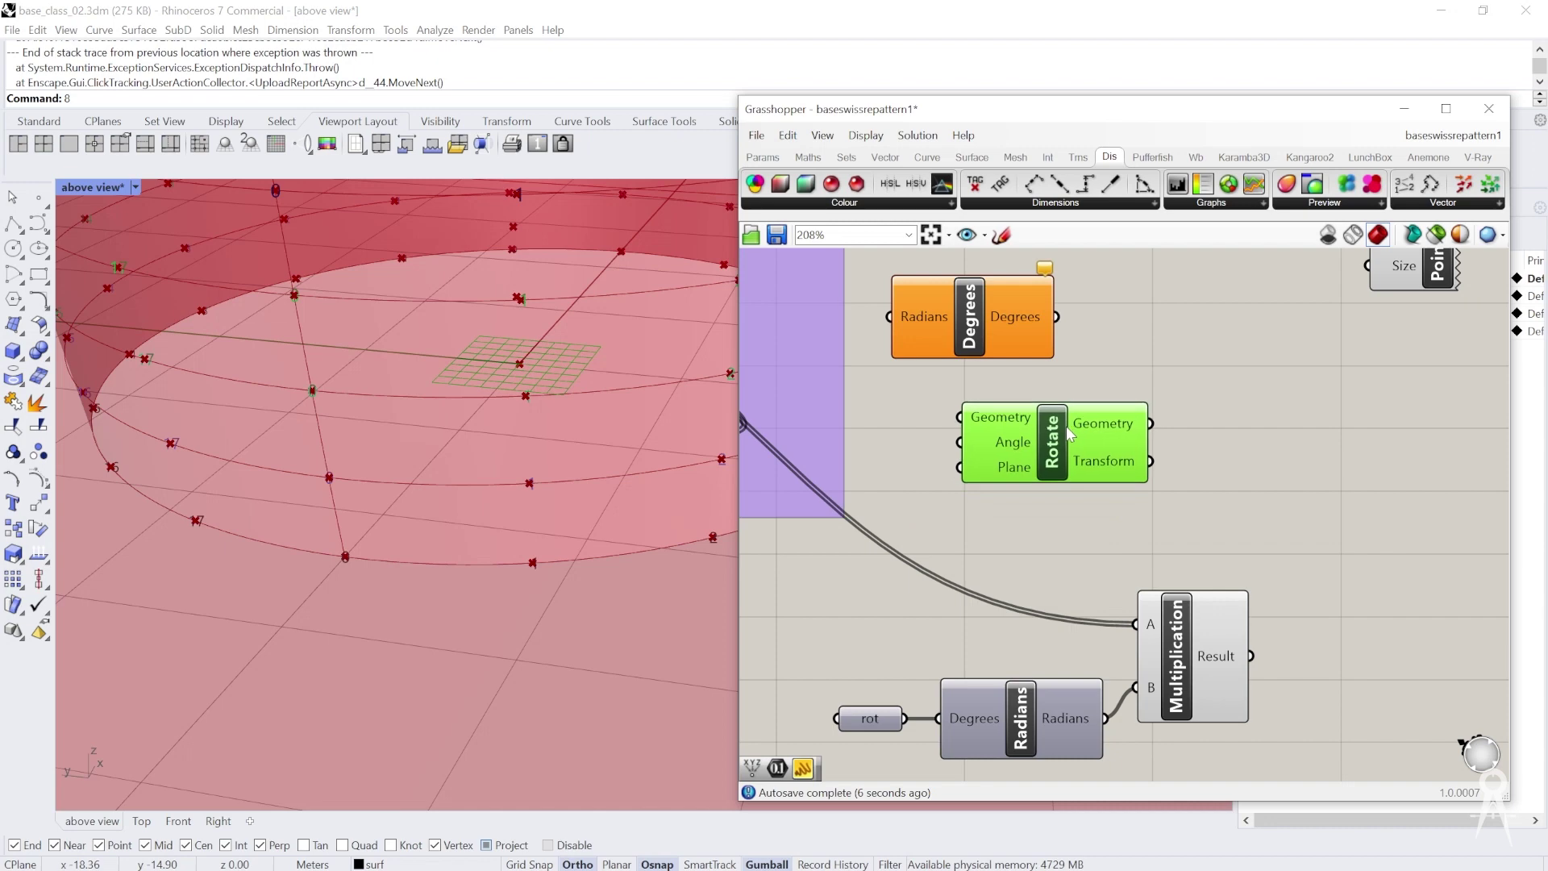
scroll(1069, 433, down, 4)
drag(1004, 381, 1041, 396)
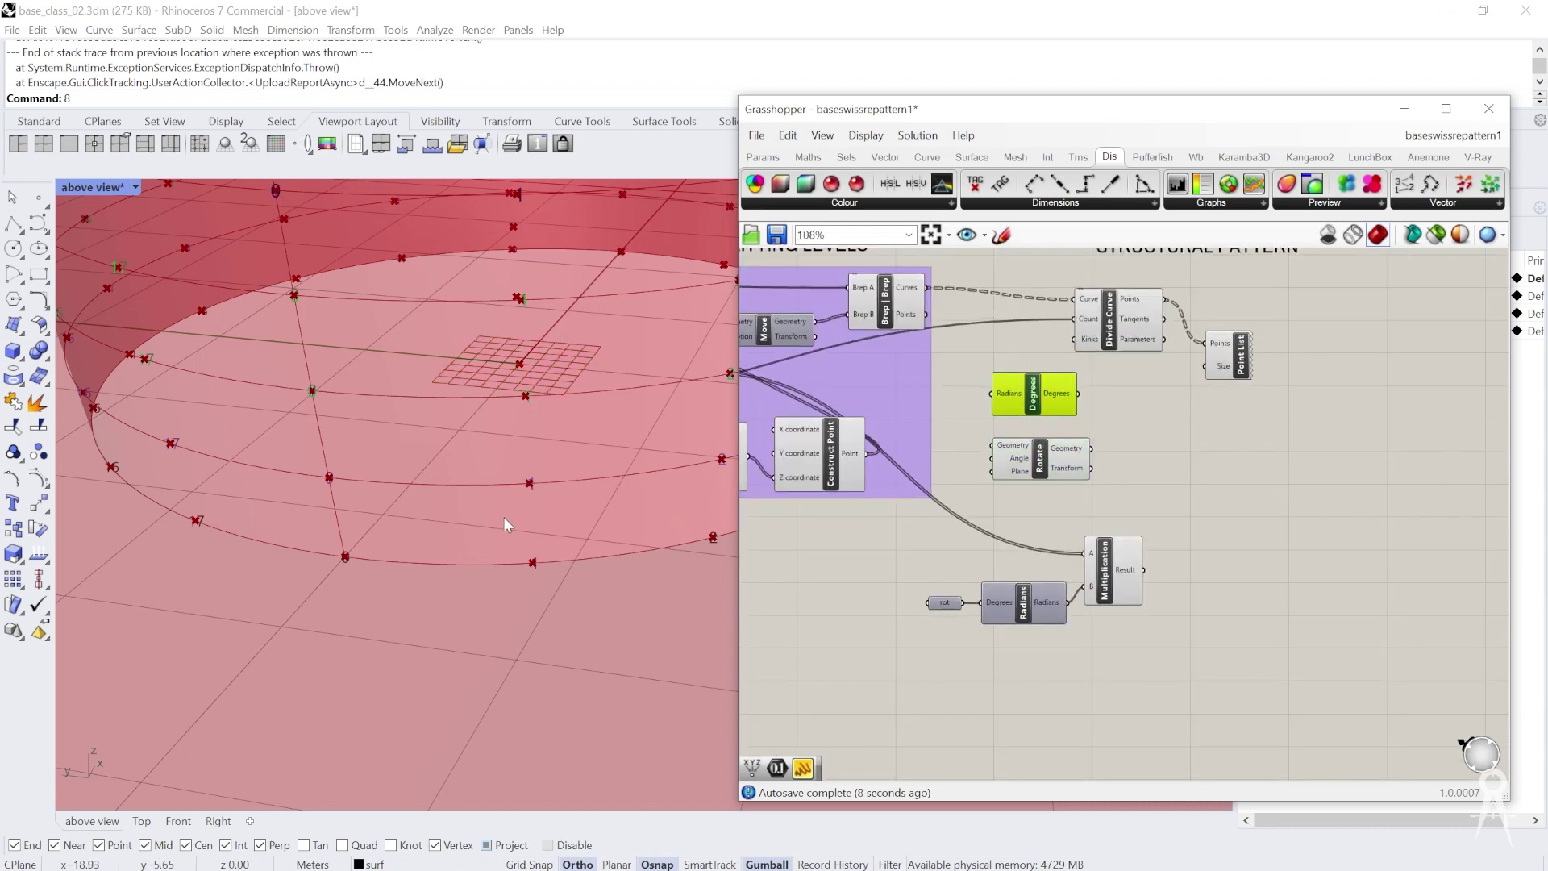
Add a Flip Curve component above Brep | Brep and connect the Brep | Brep Curves output to its Curve input
right_drag(506, 524, 361, 549)
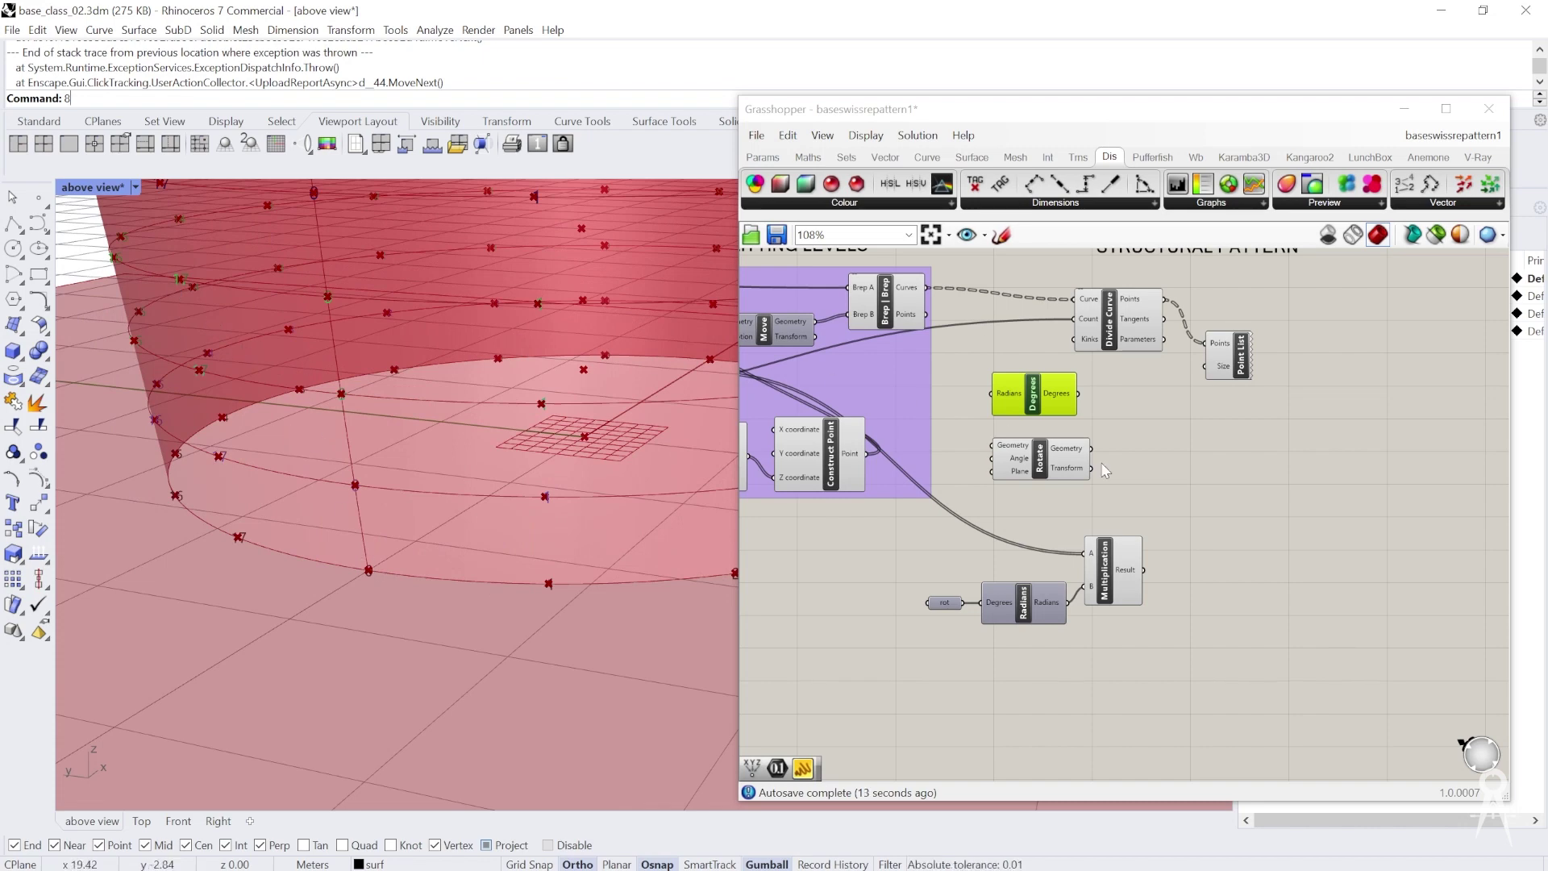
scroll(1015, 342, up, 4)
double_click(1015, 342)
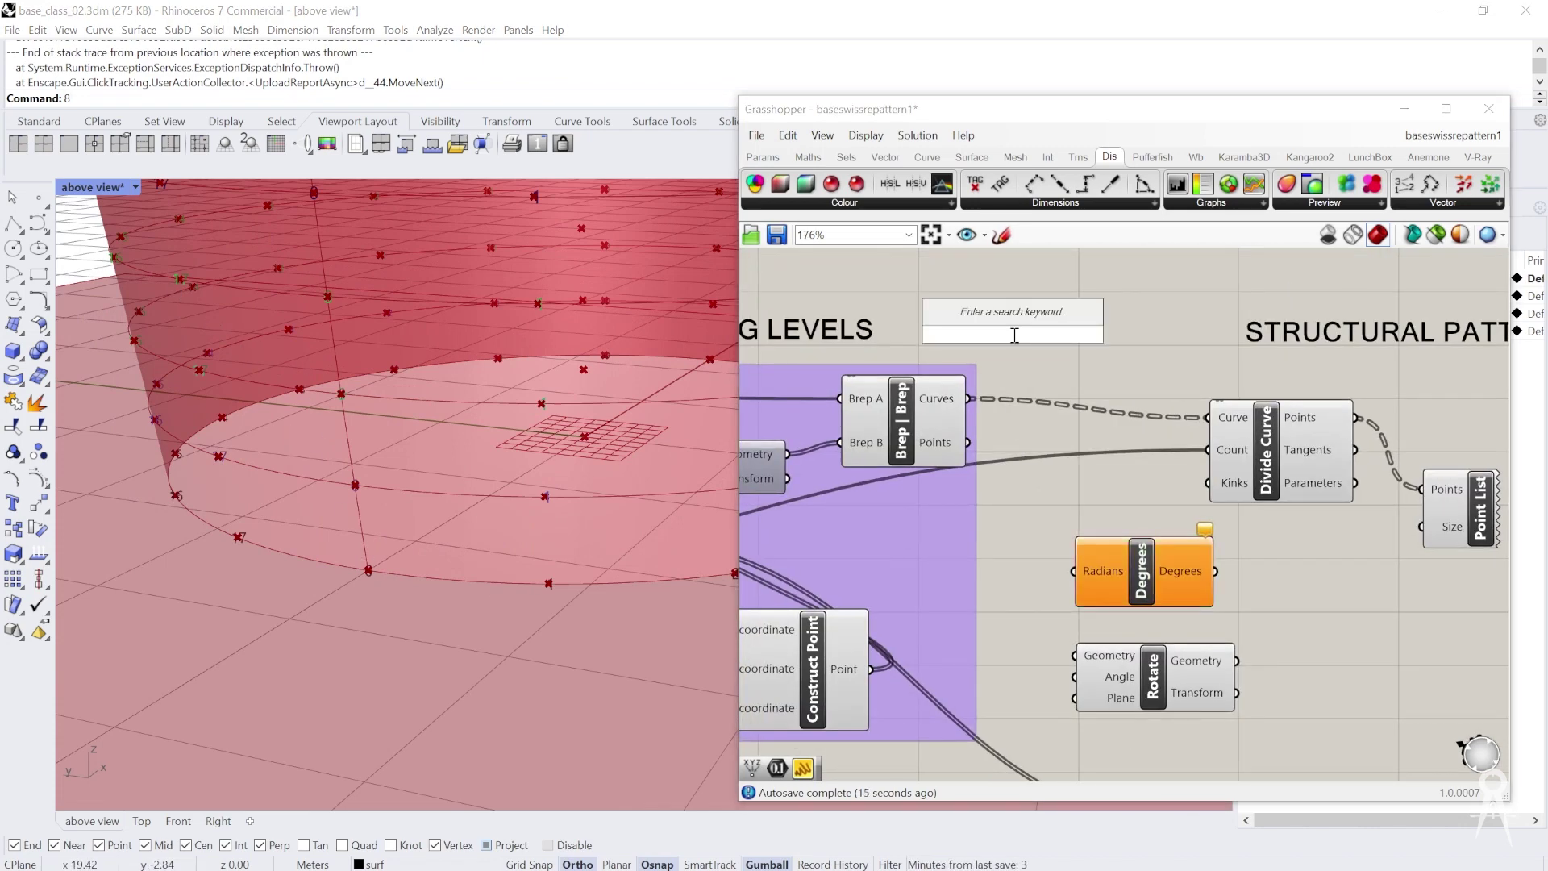
text(flip)
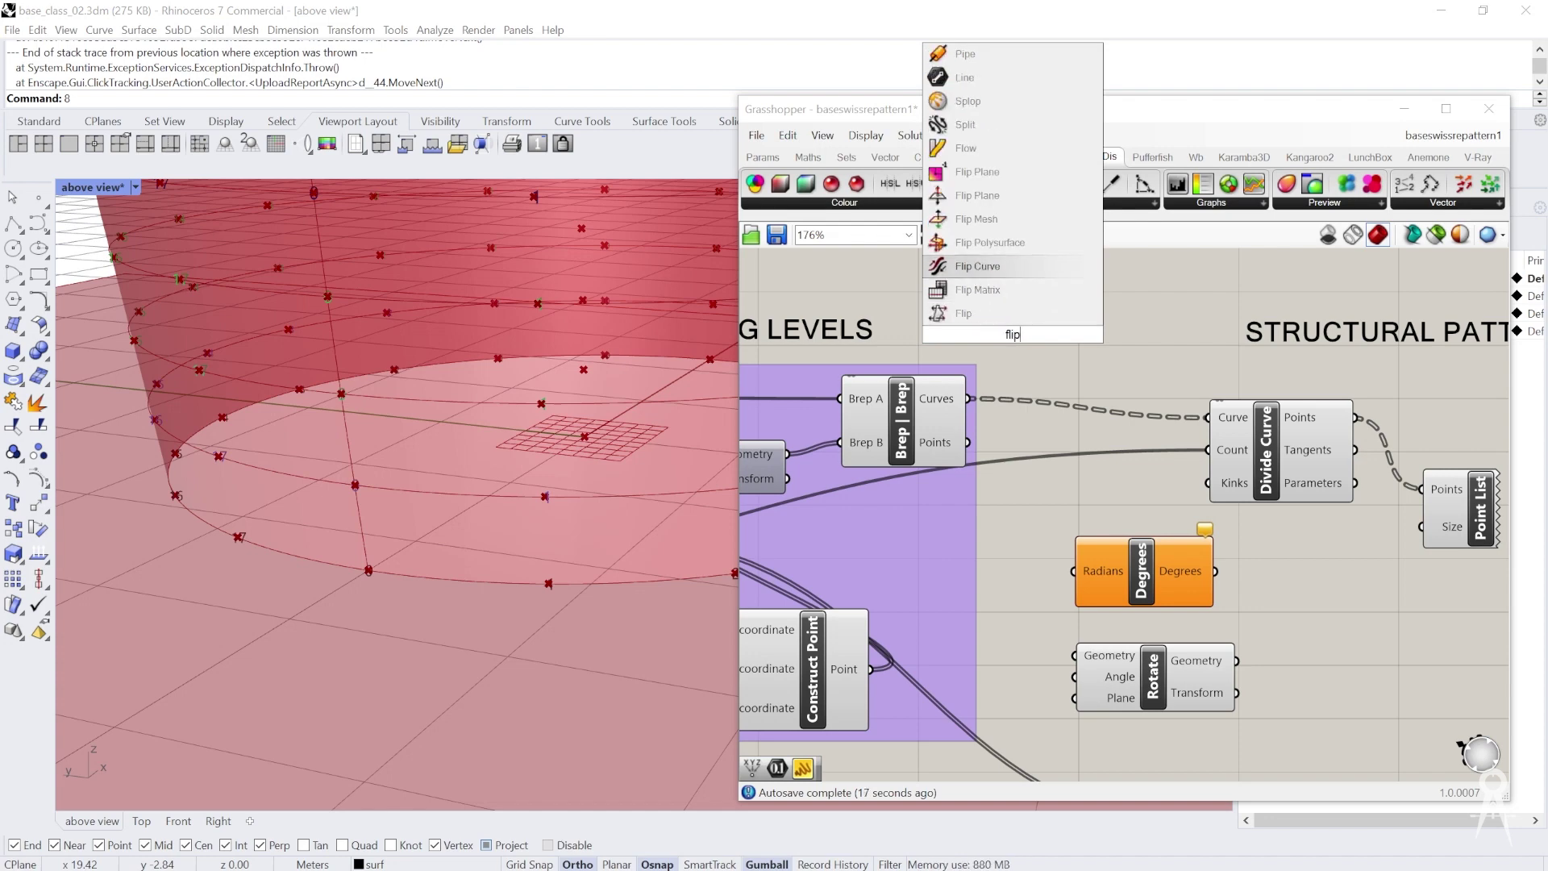
click(978, 266)
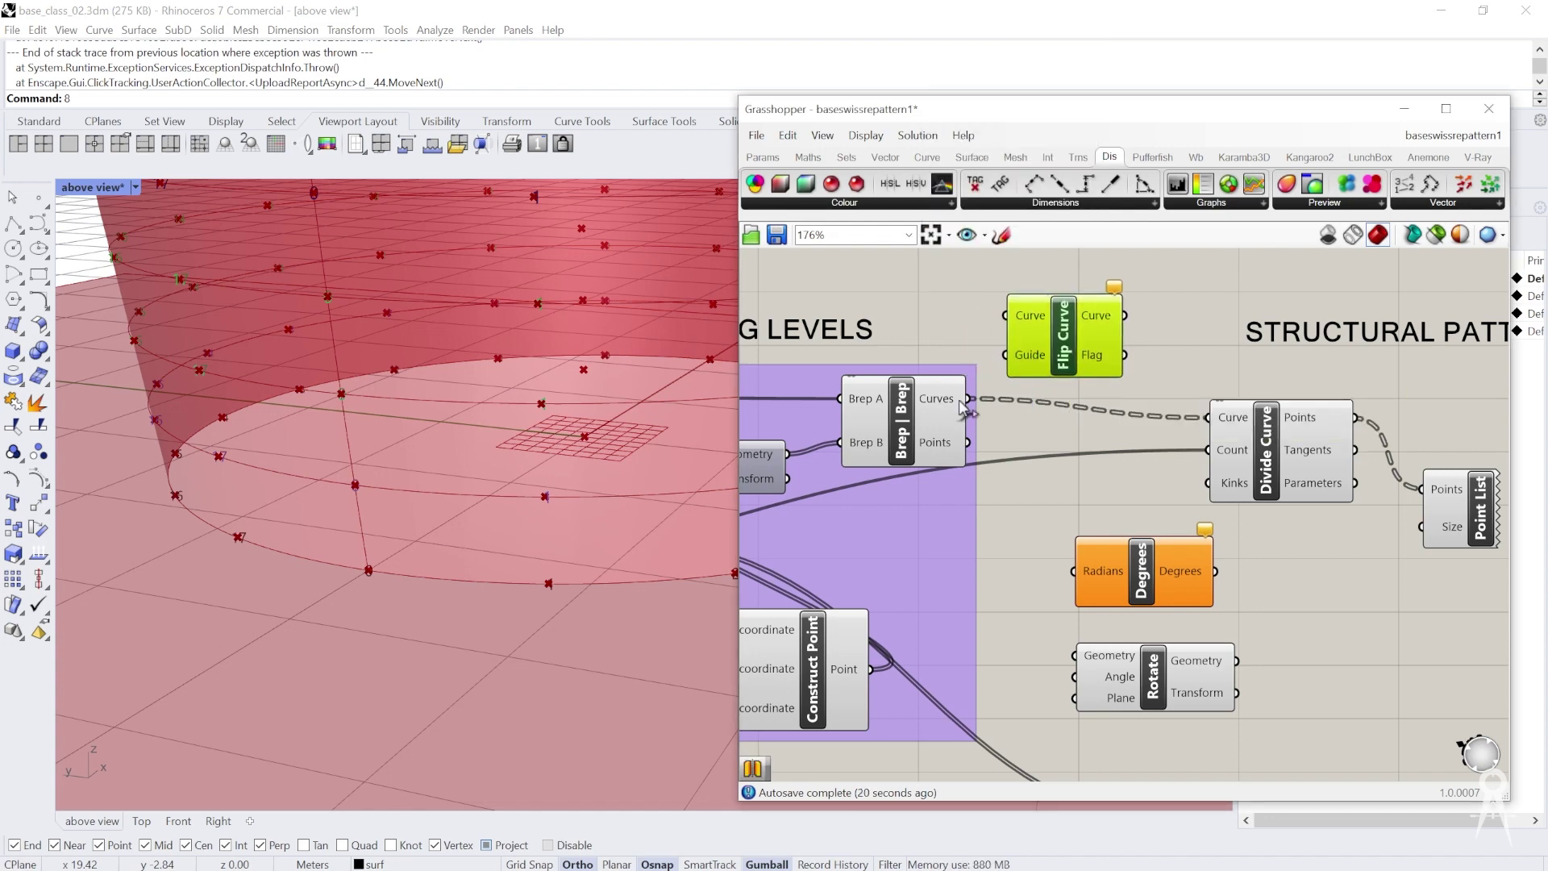
drag(965, 407, 1007, 315)
scroll(1049, 339, down, 3)
scroll(1102, 337, up, 3)
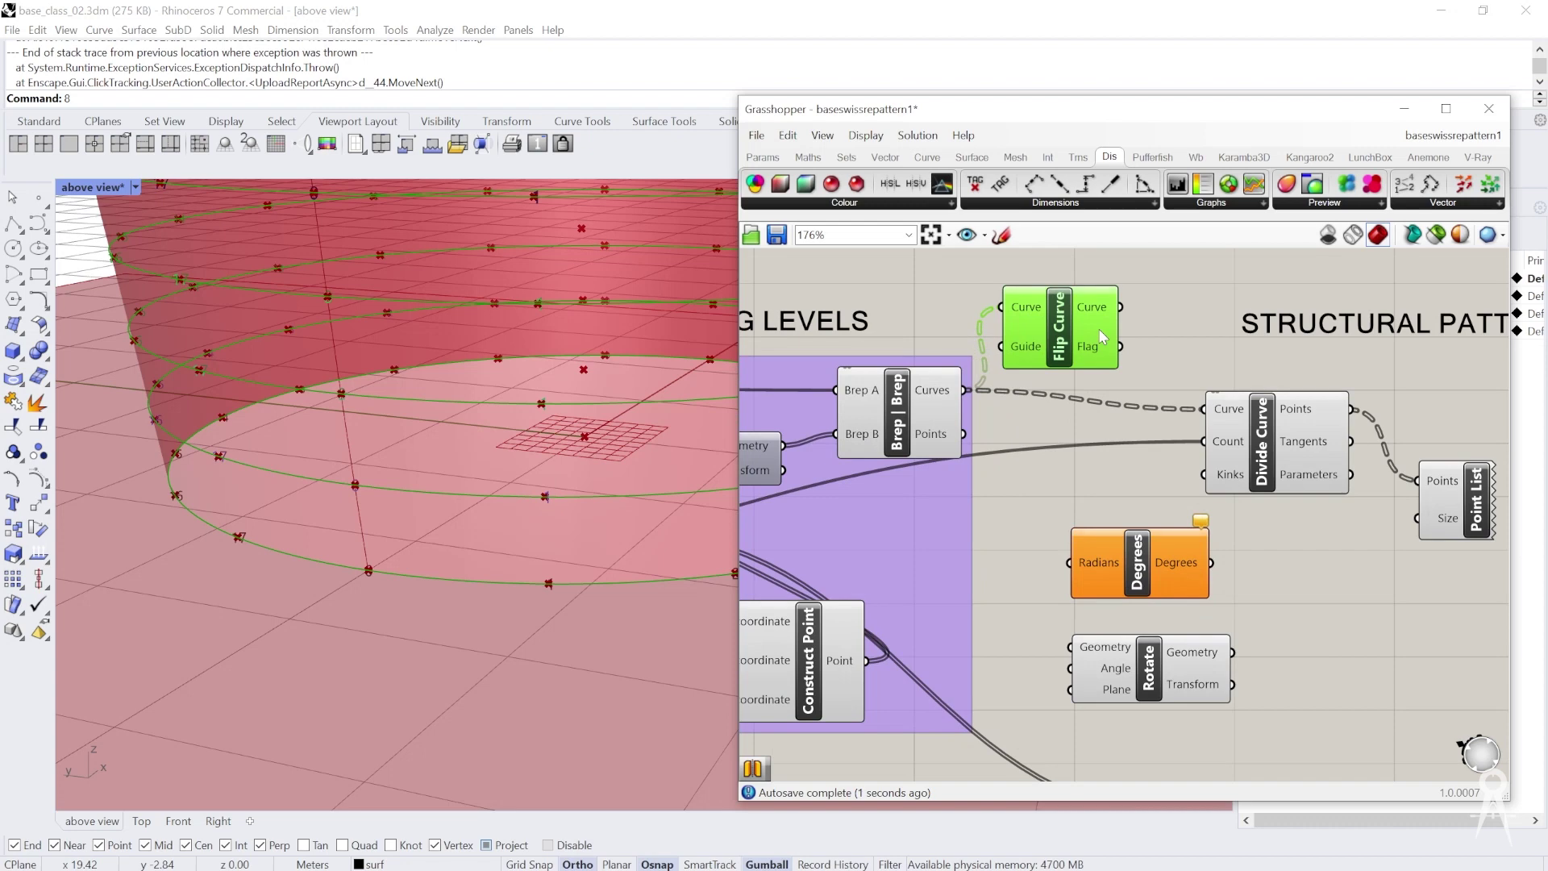
Connect Flip Curve's Curve output to the Rotate component's Geometry input
right_drag(1076, 405, 1019, 376)
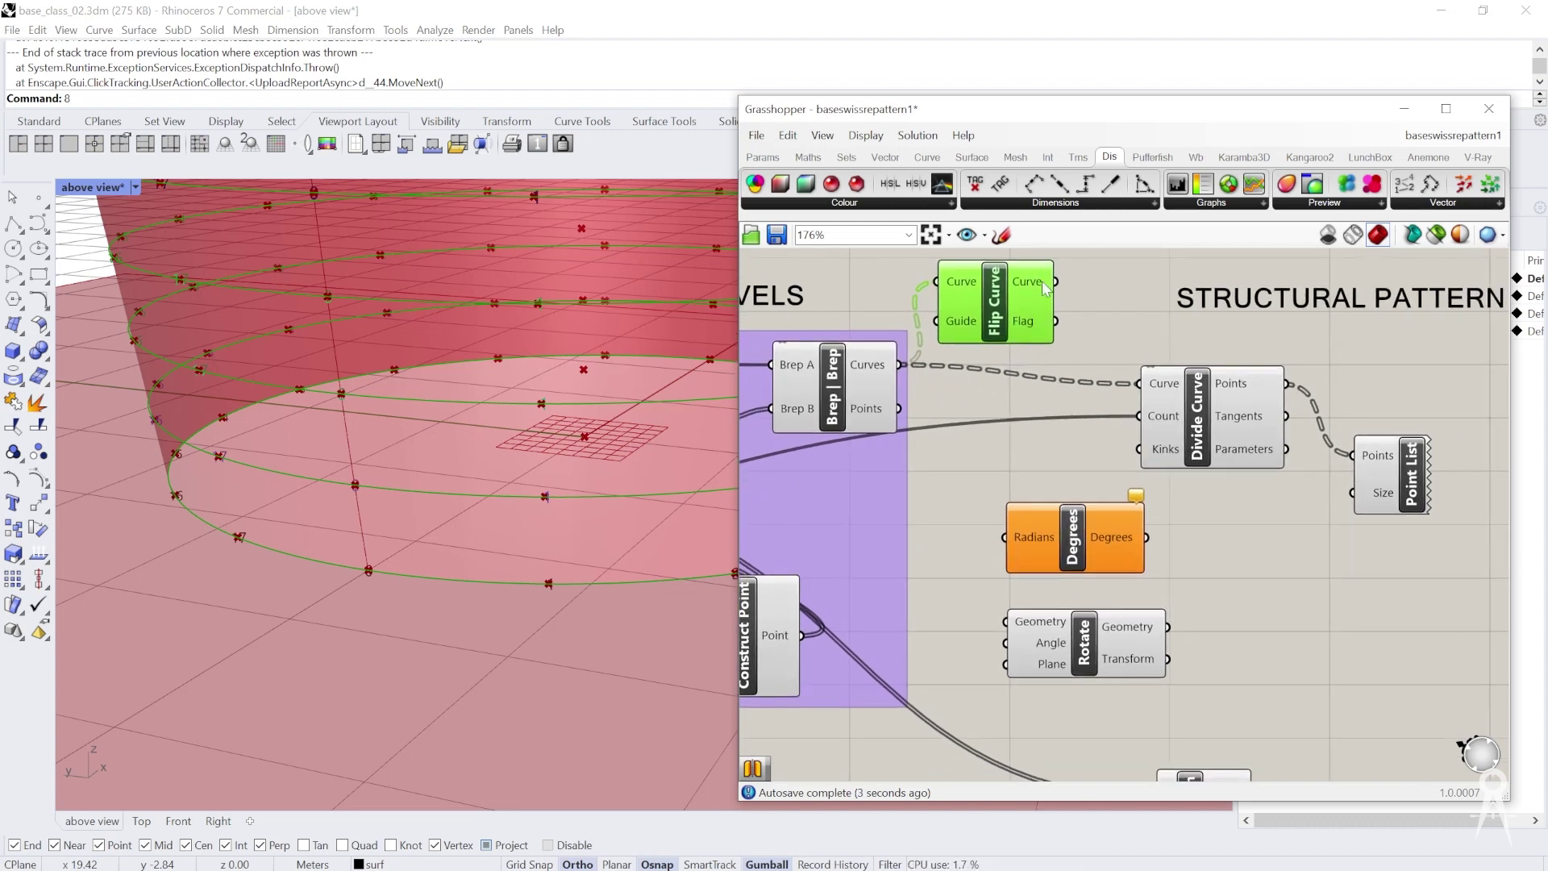
mouse_move(1045, 289)
drag(1046, 288, 1006, 621)
scroll(1029, 494, down, 3)
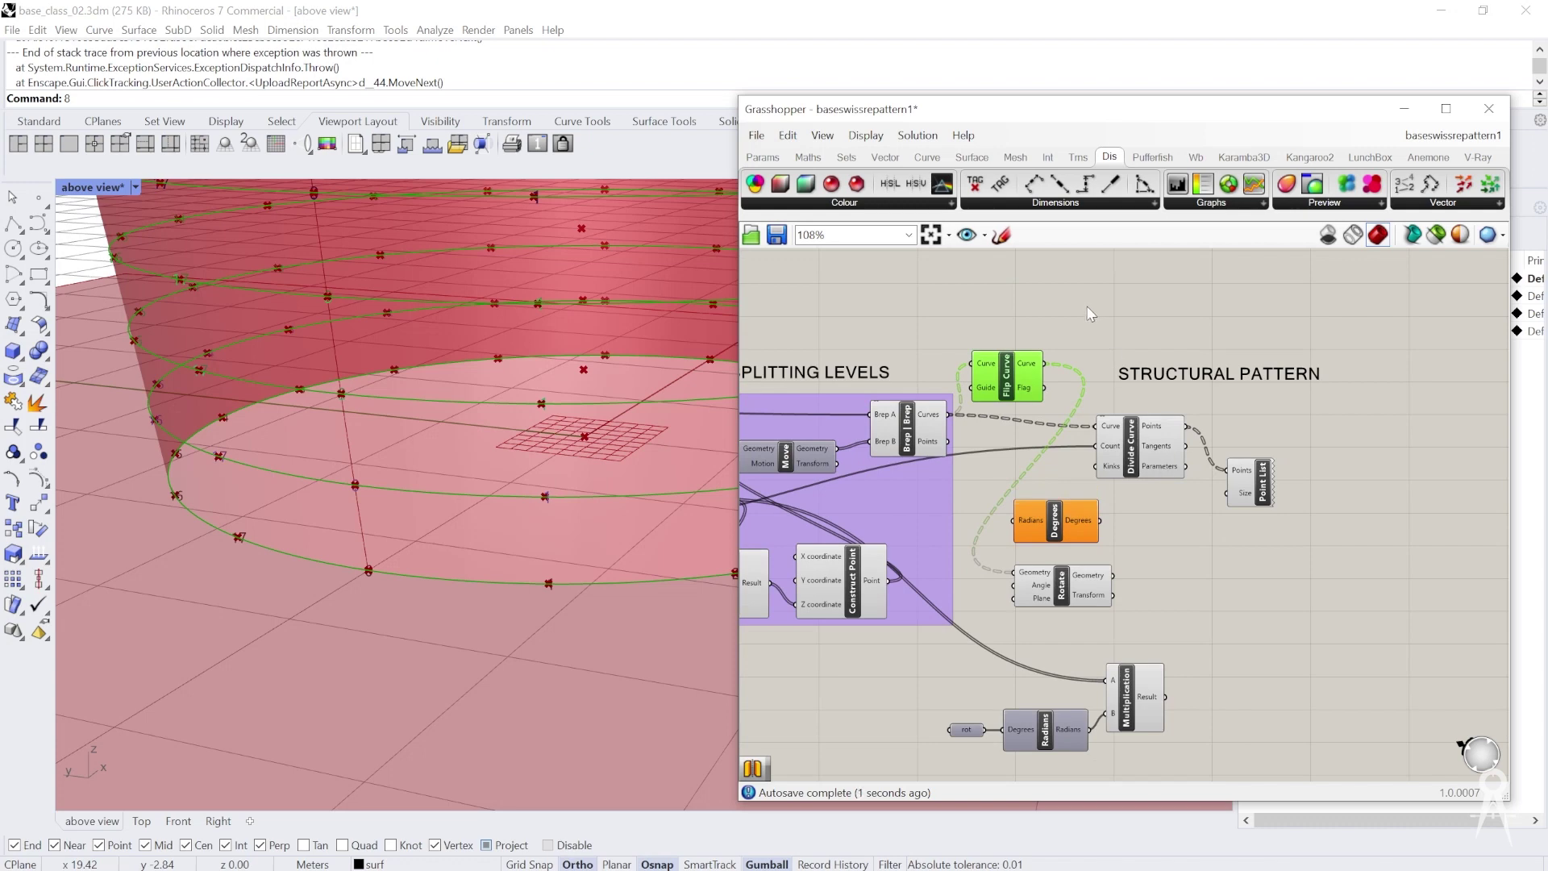
Make room between the splitting levels group and the Divide Curve and Multiplication components, and delete the unused Degrees component
alt+drag(1102, 321, 1151, 387)
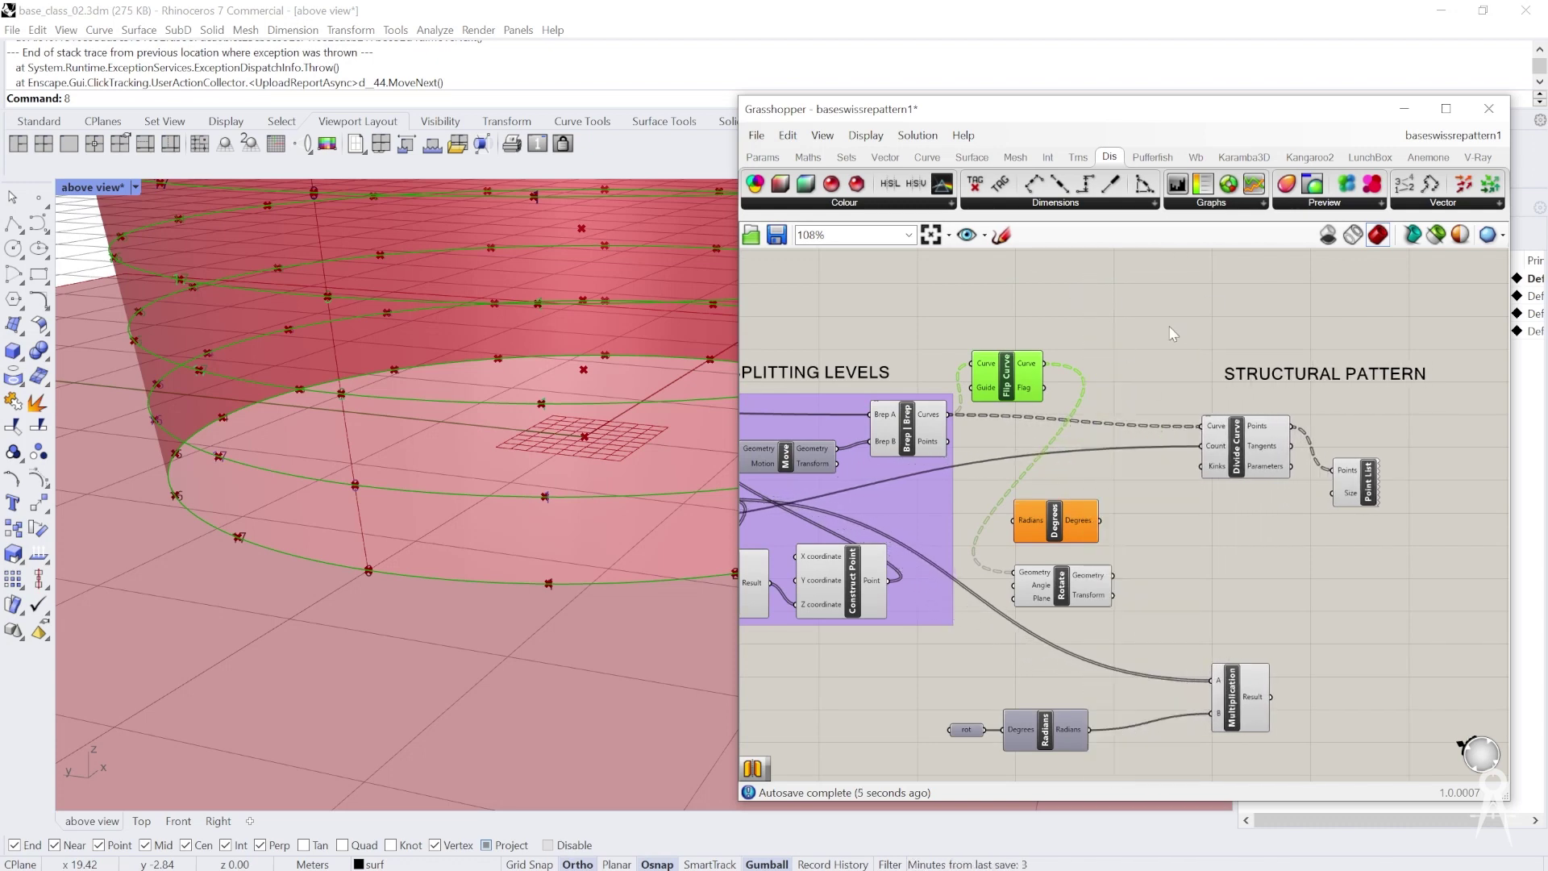
scroll(1120, 744, up, 3)
drag(1023, 455, 1061, 452)
click(1178, 478)
right_drag(1129, 501, 1140, 471)
click(1072, 398)
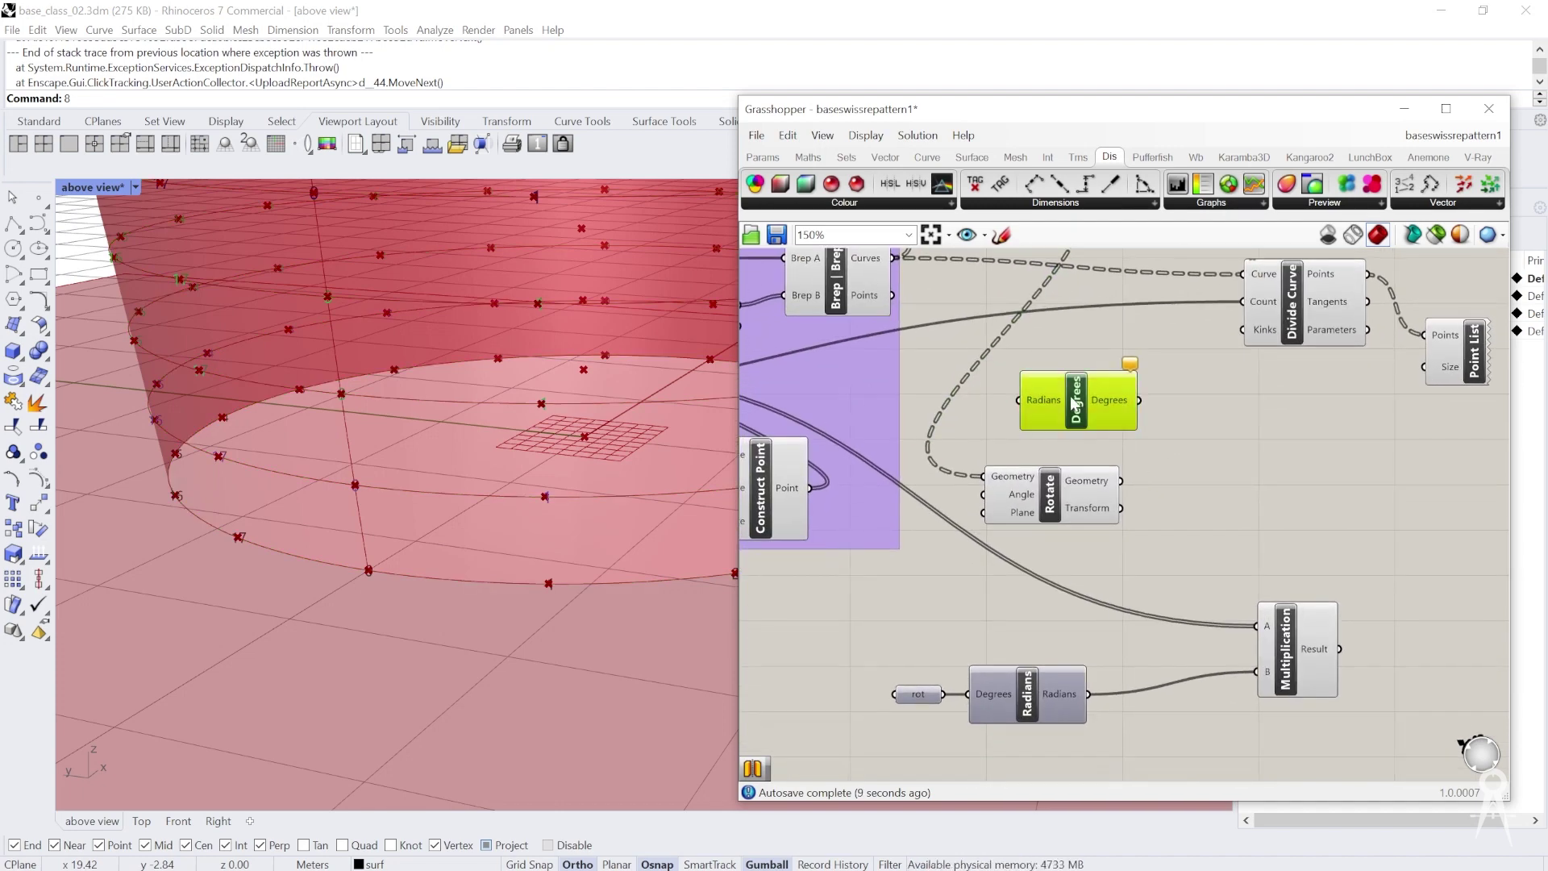
key(Delete)
Connect Multiplication's Result to the Rotate component's Angle input and arrange the two components closer together
right_drag(1093, 608, 1091, 563)
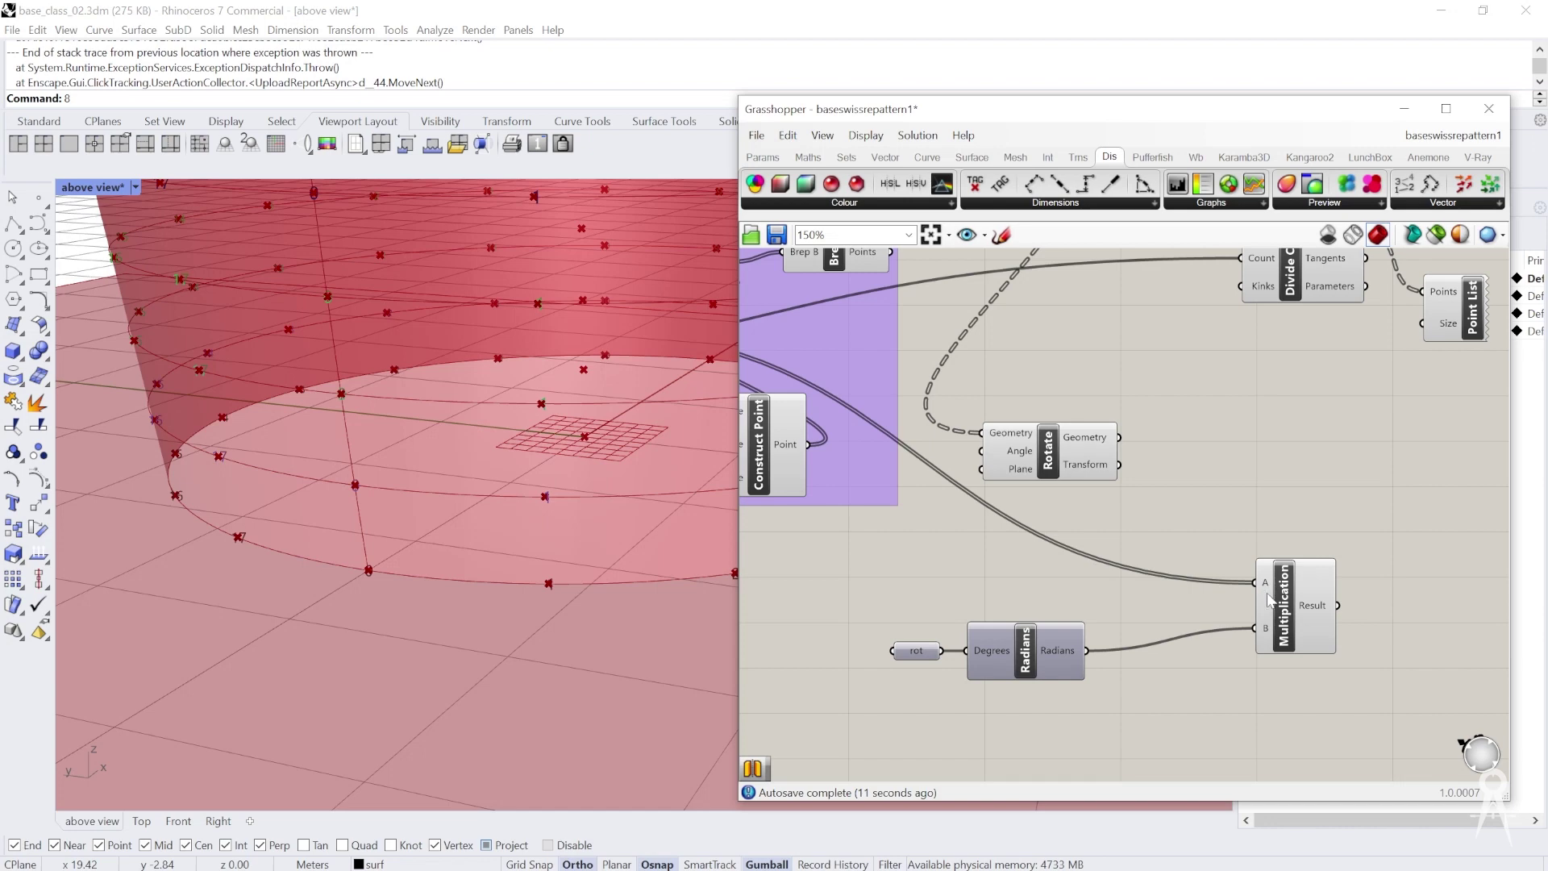
drag(1270, 601, 982, 451)
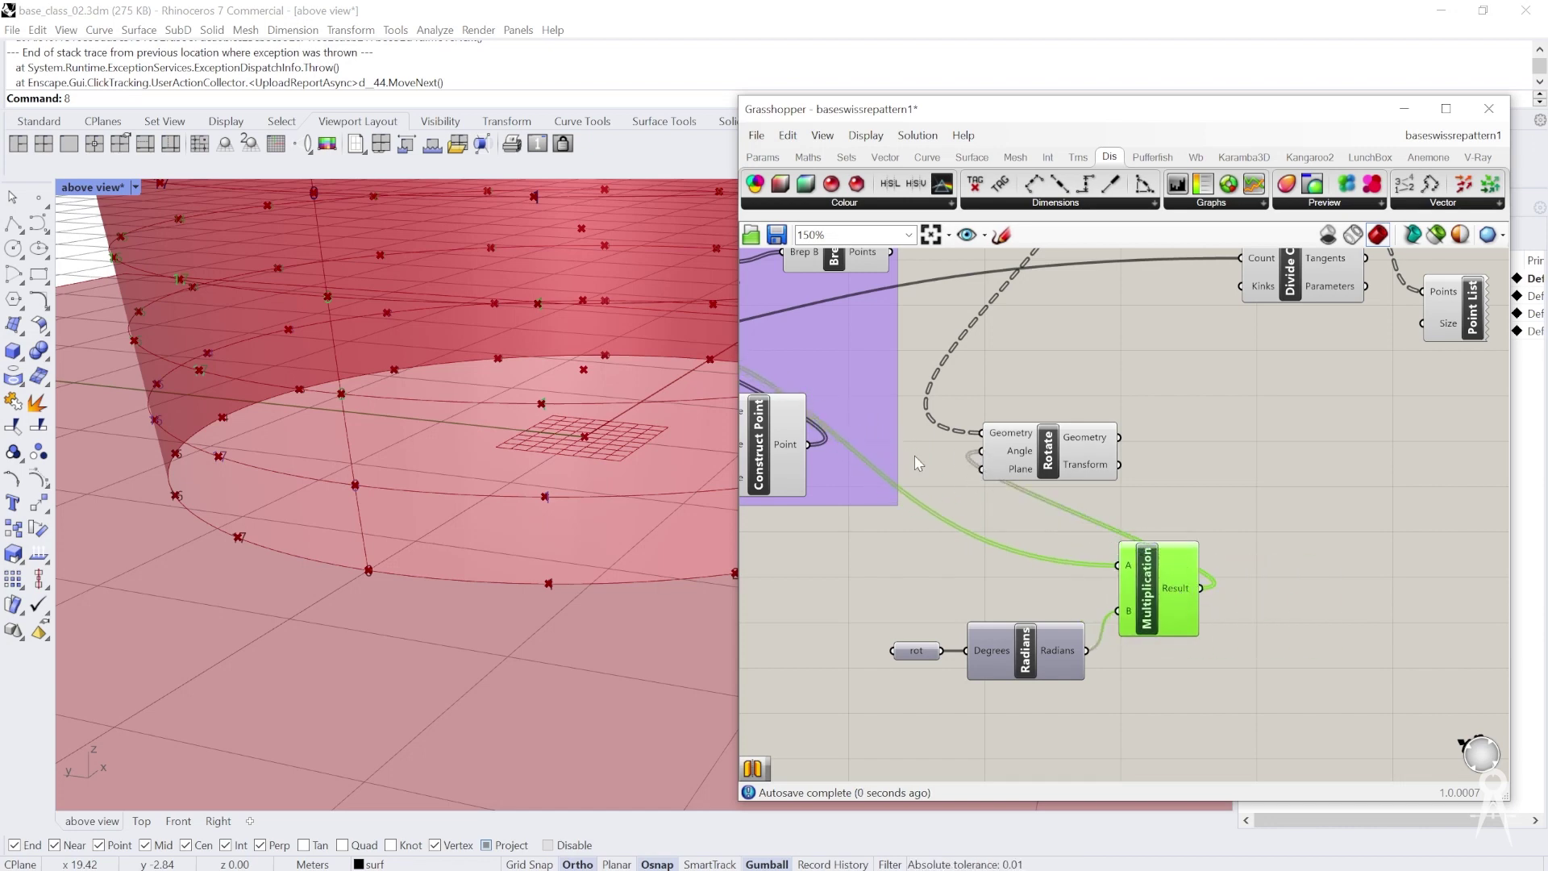
right_drag(1059, 433, 1081, 492)
drag(1081, 492, 1134, 429)
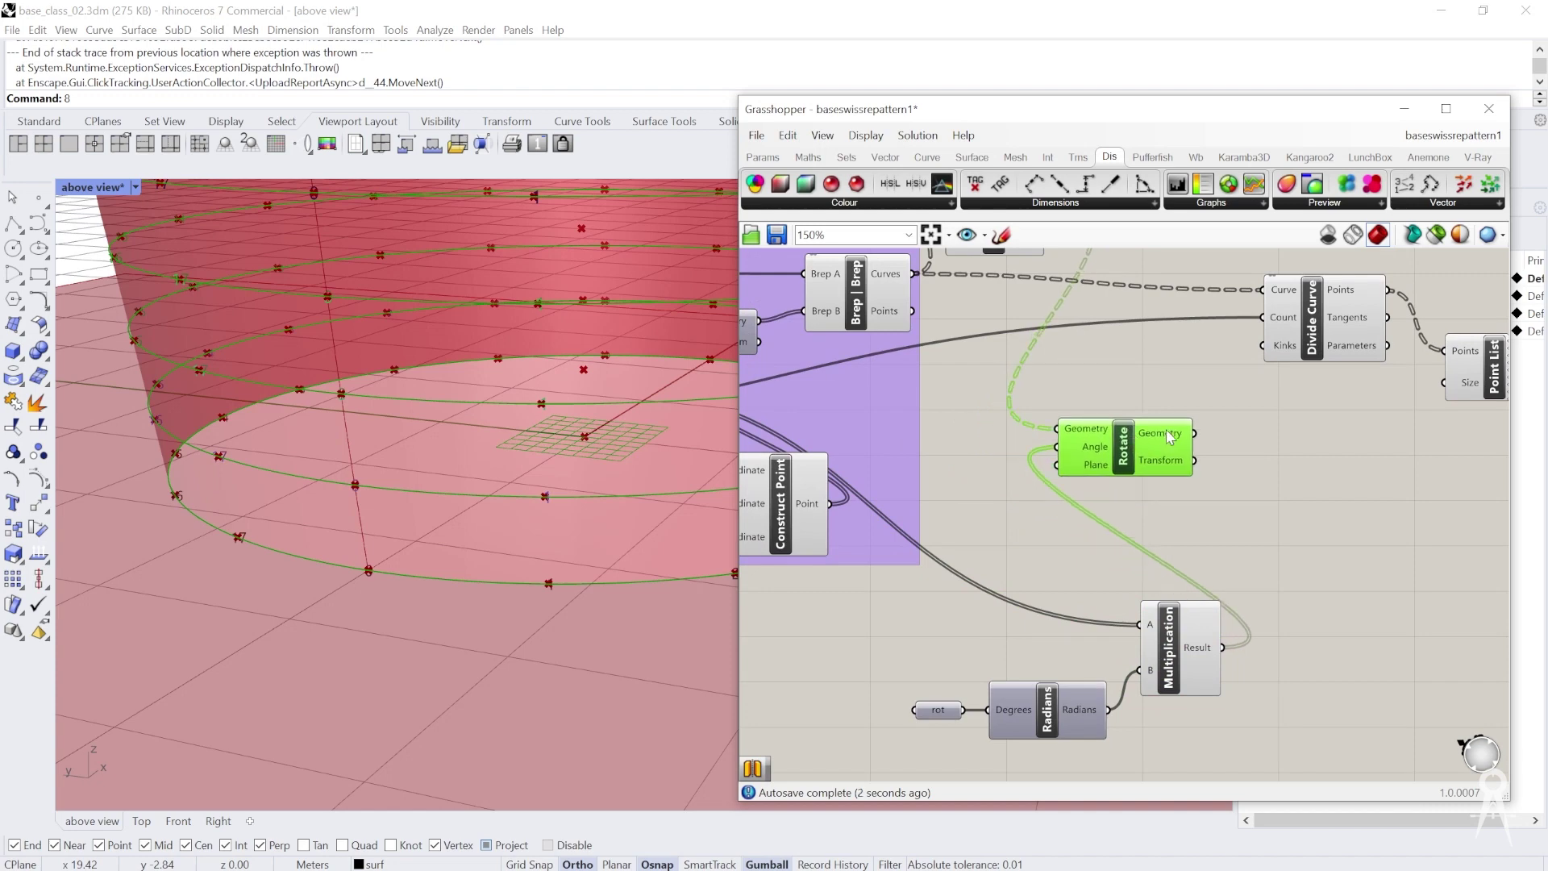
Connect Rotate's Geometry output to Divide Curve's Curve input, replacing the wire from Brep | Brep
scroll(1171, 438, up, 2)
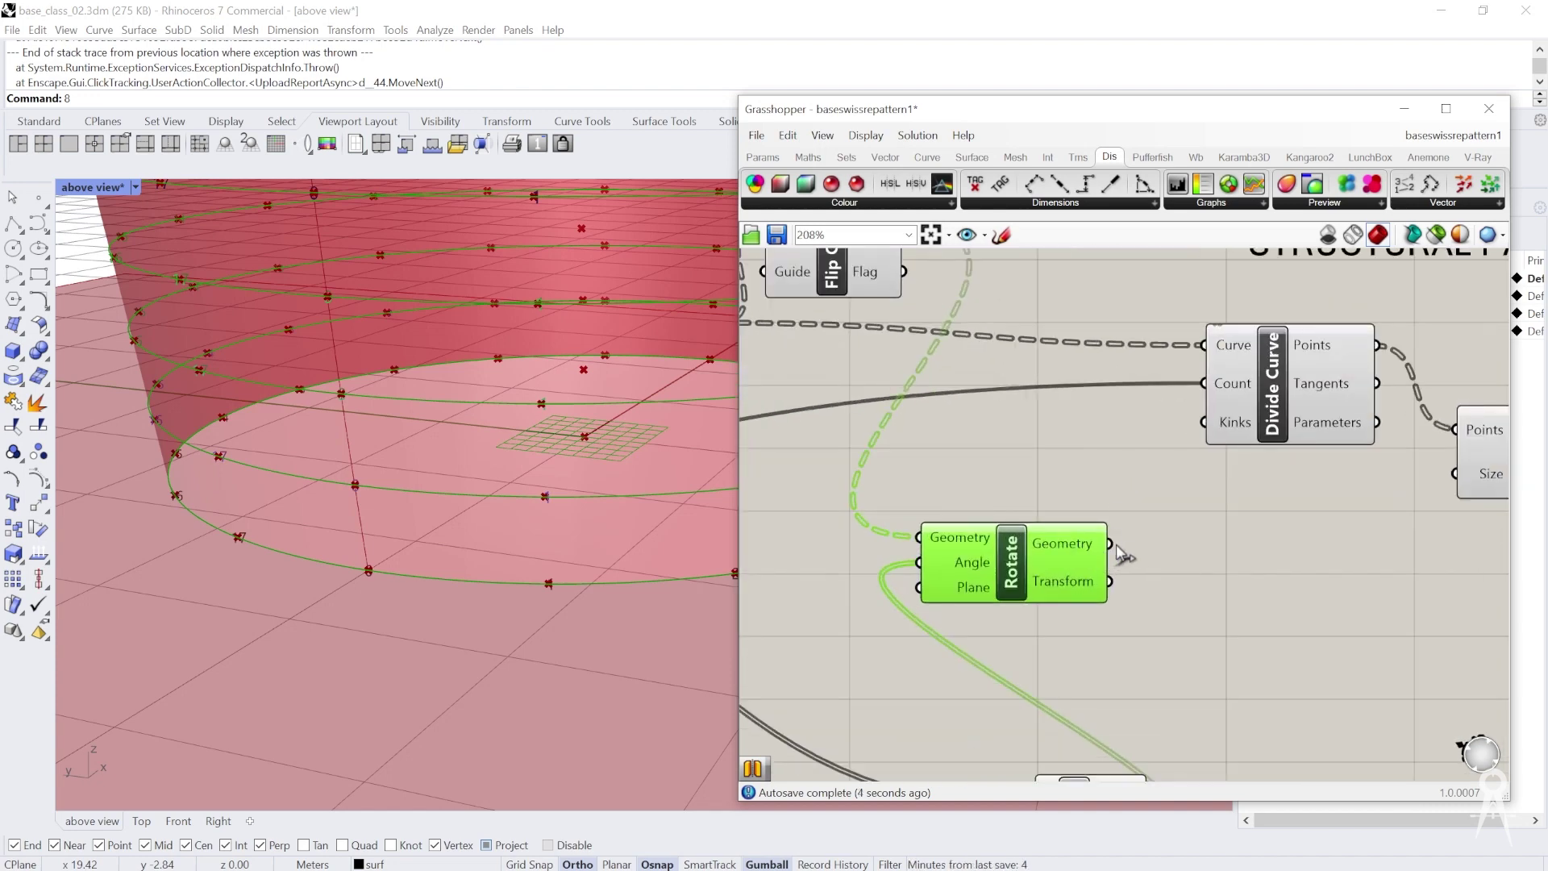
drag(1111, 543, 1204, 345)
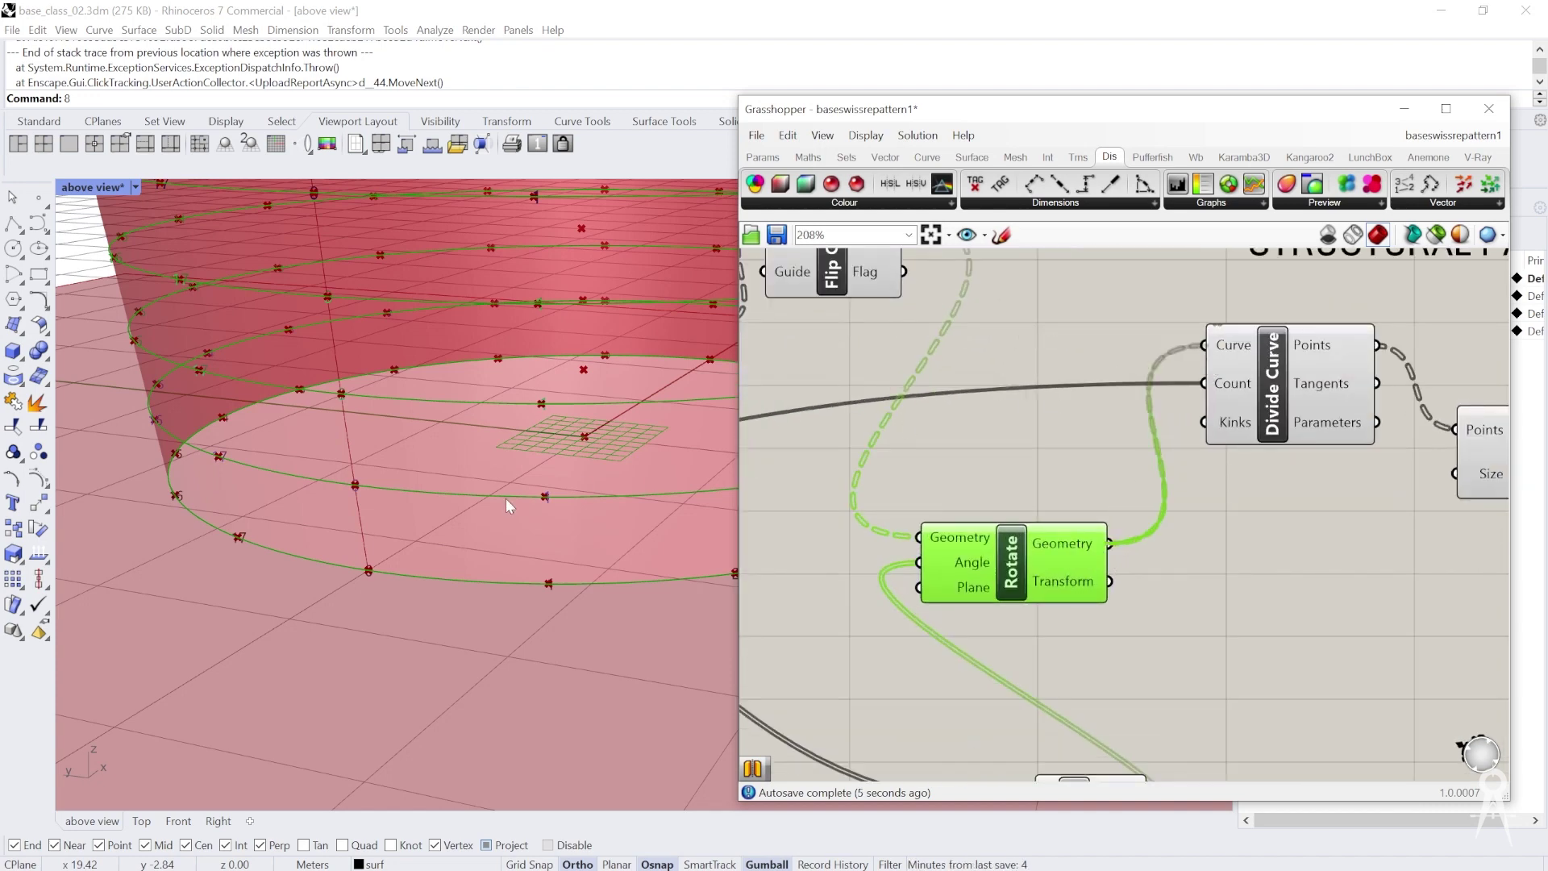
scroll(1078, 470, down, 2)
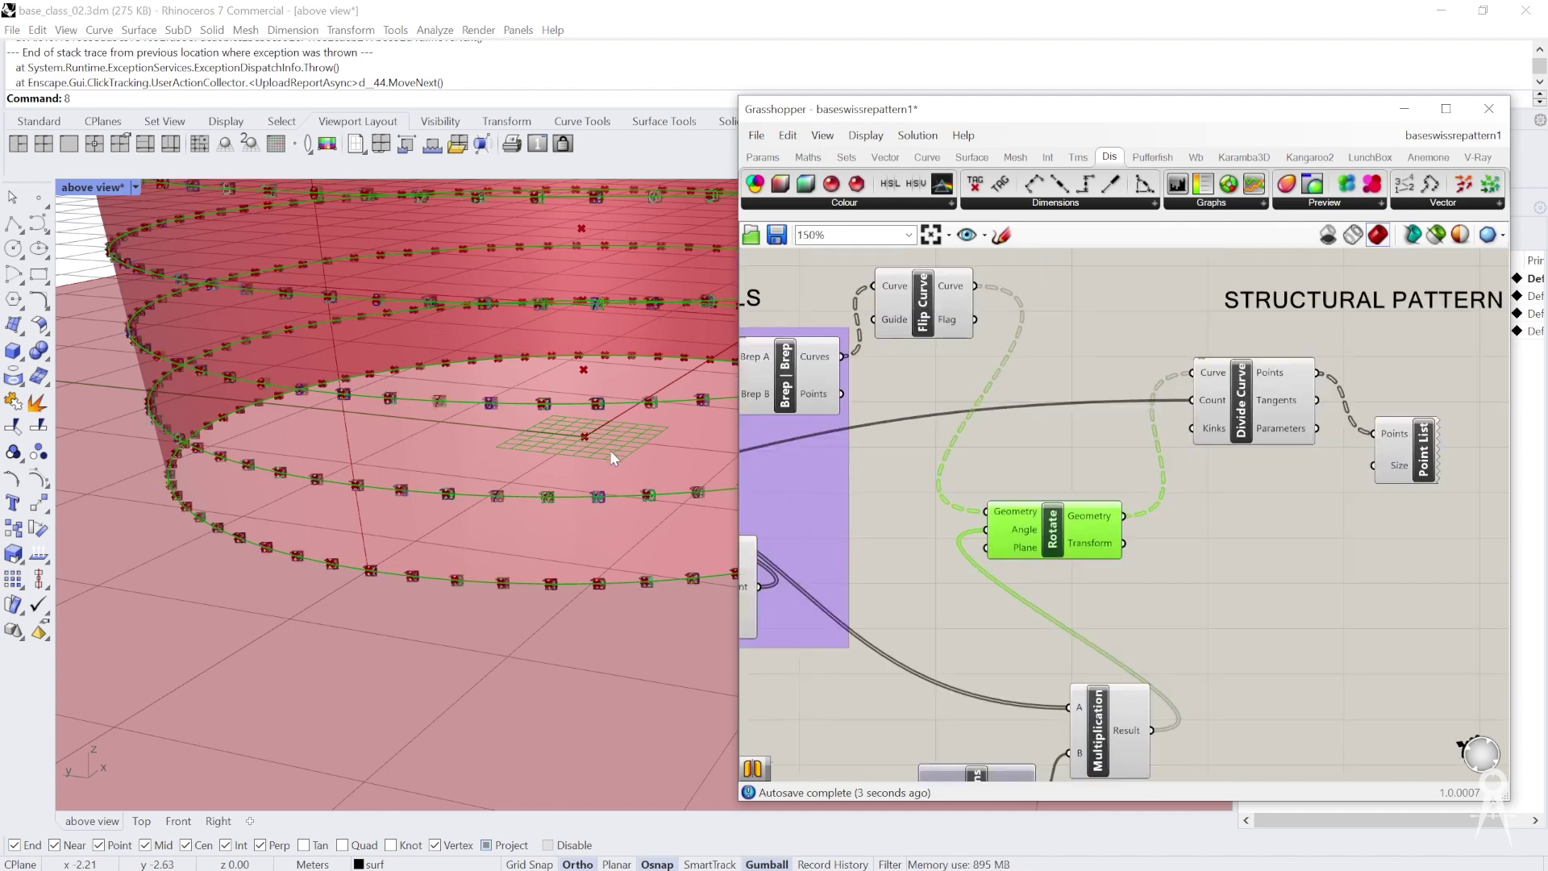
right_drag(958, 491, 987, 486)
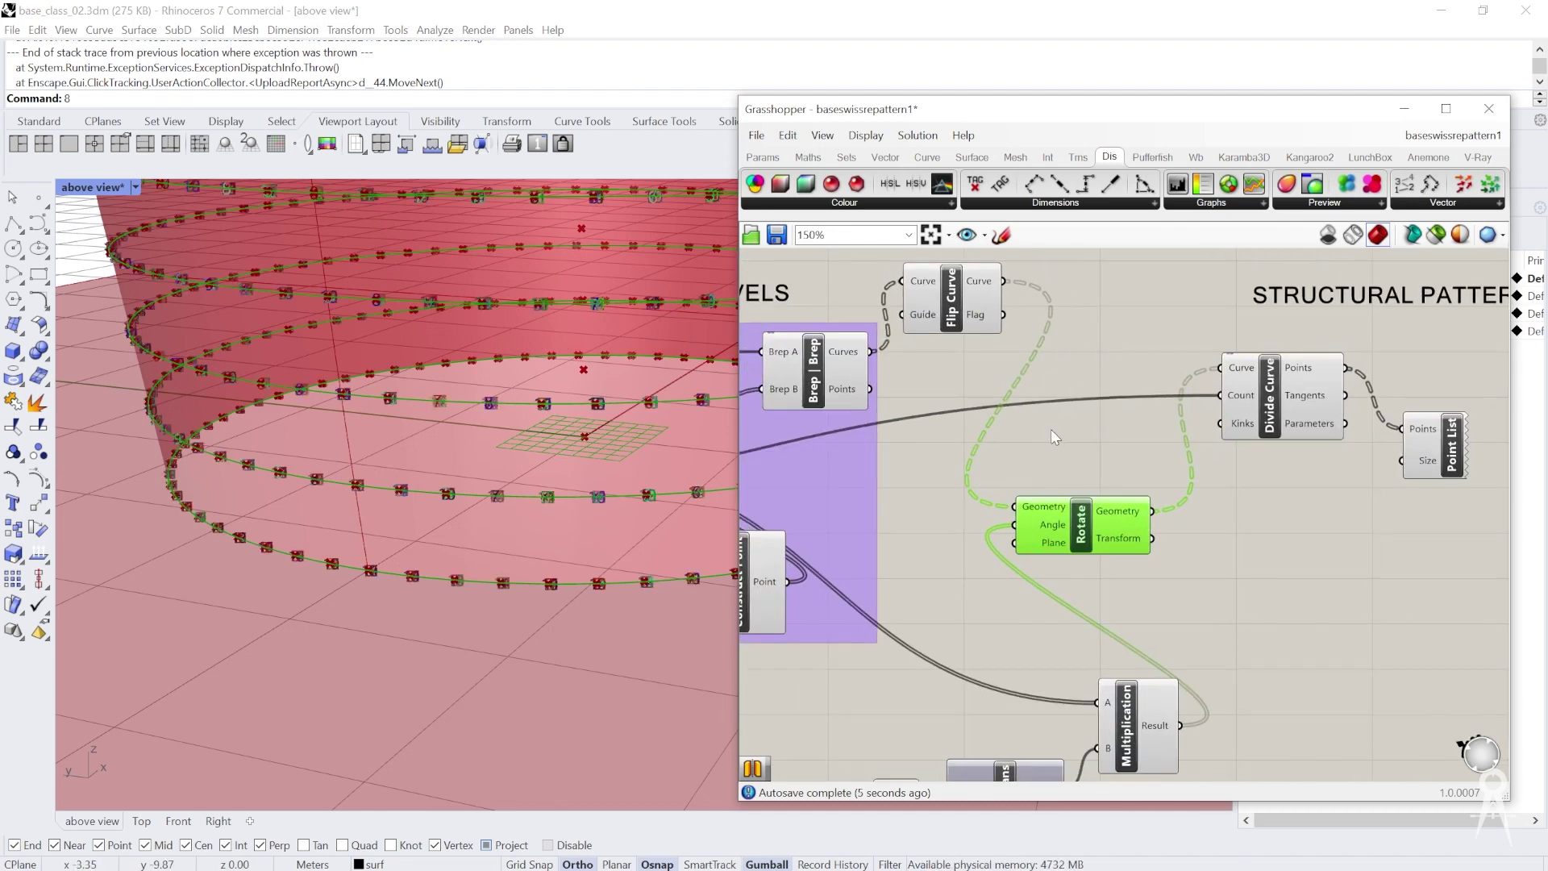
right_drag(1091, 483, 1185, 465)
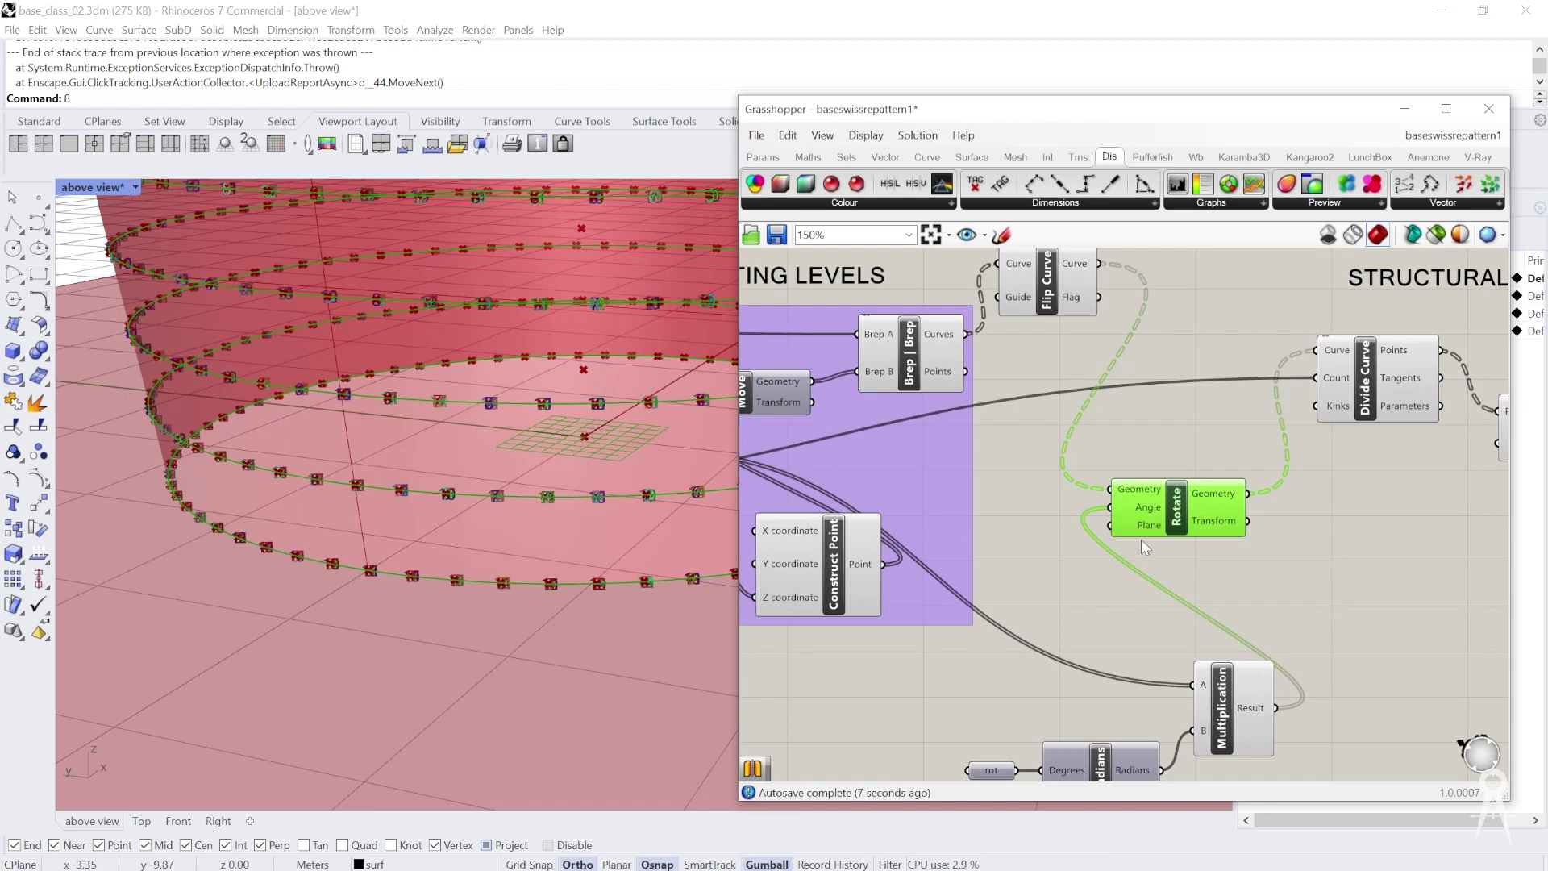
Flatten the Angle input of the Rotate component
scroll(1141, 540, up, 4)
mouse_move(1120, 475)
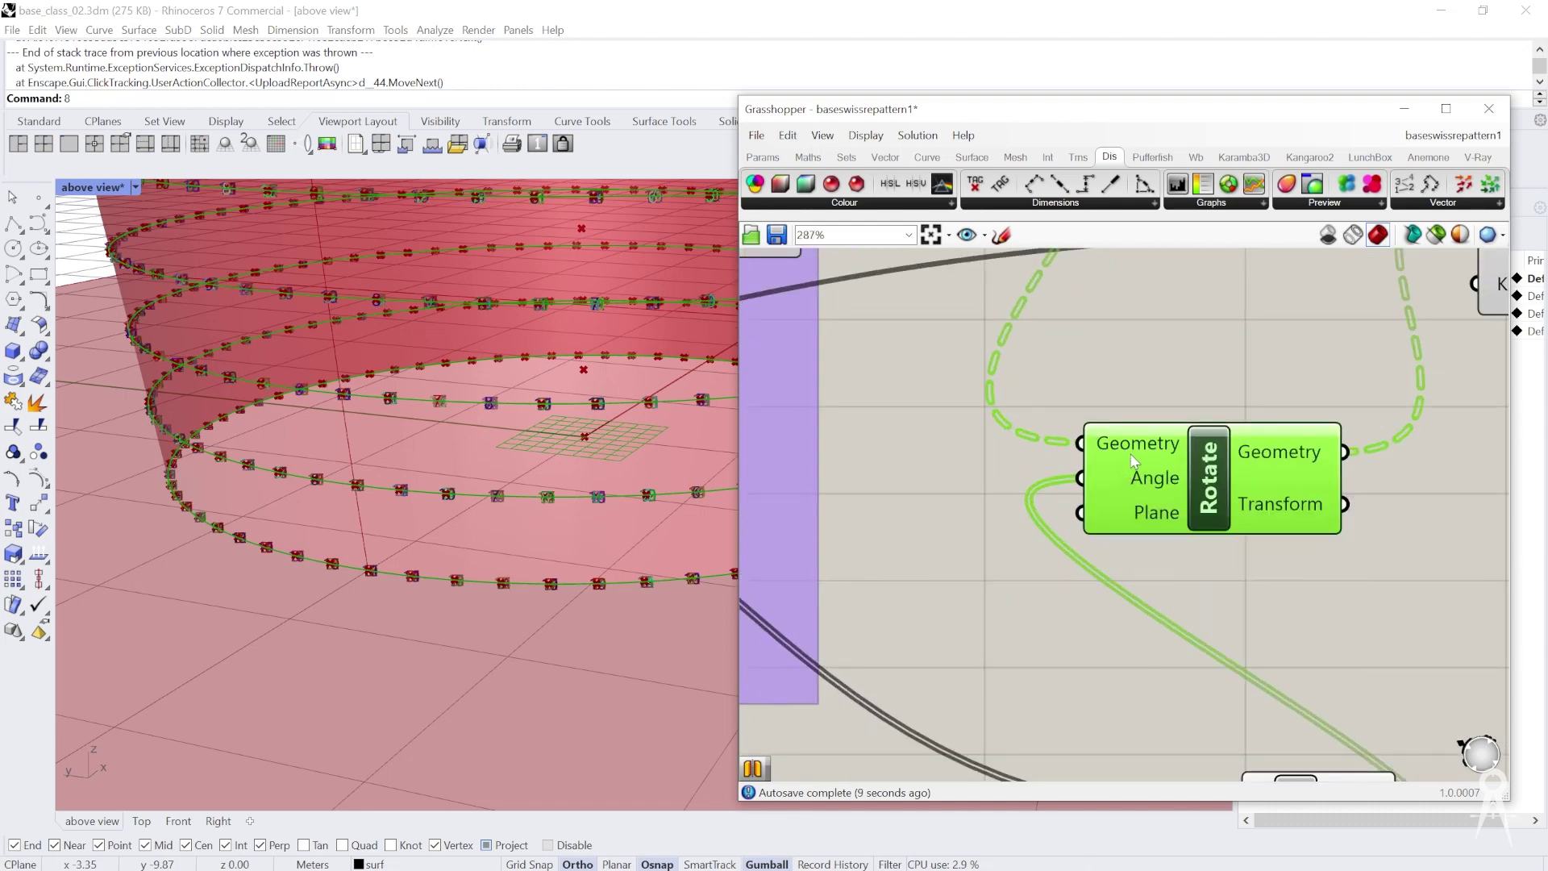
right_click(1137, 448)
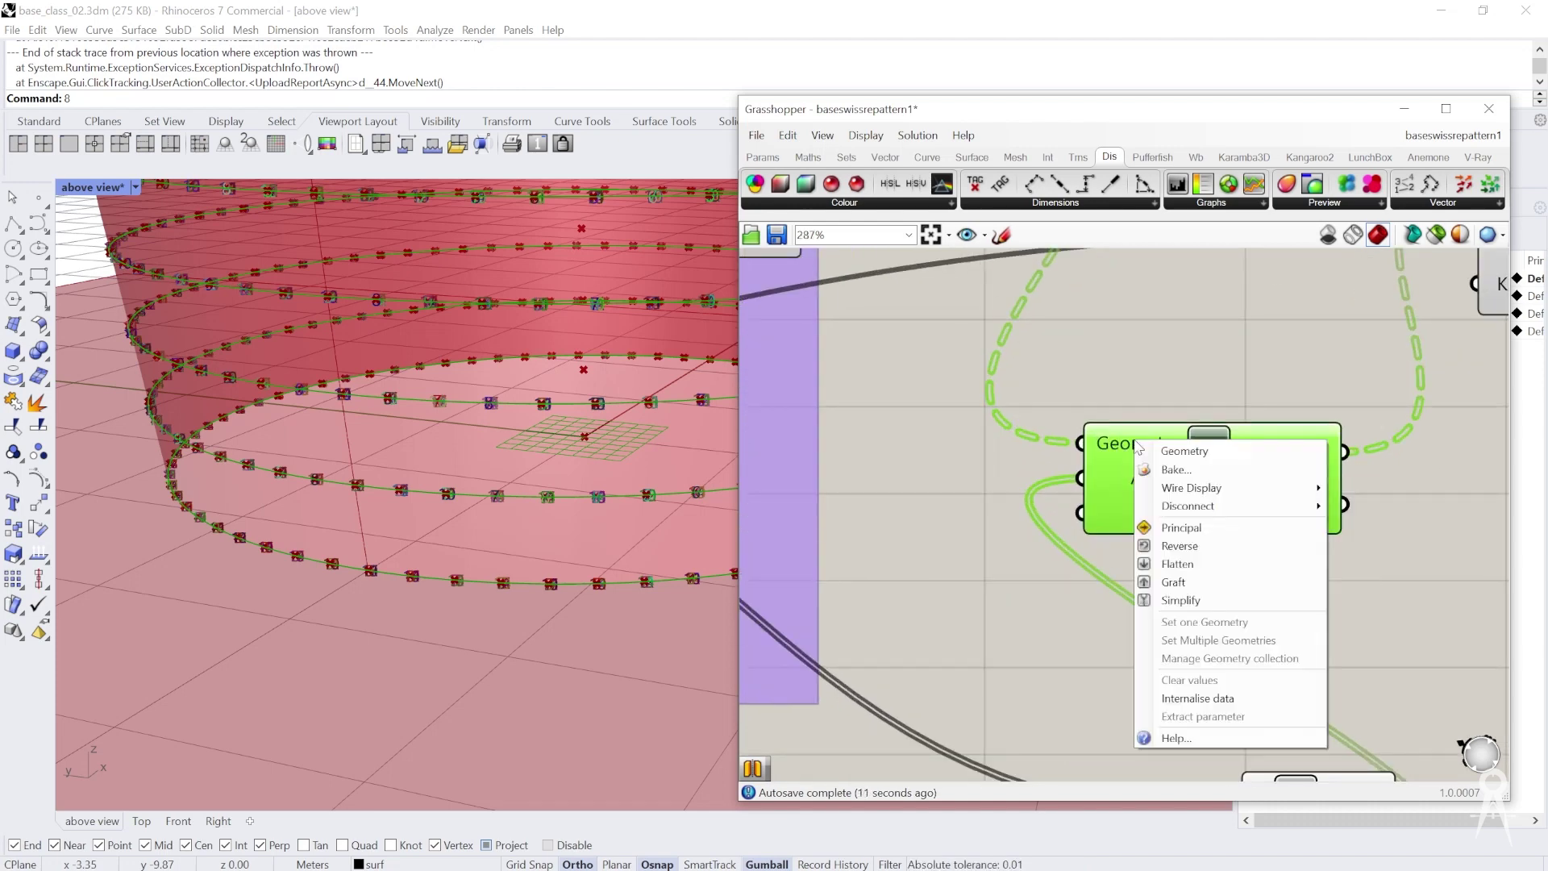
click(1113, 482)
right_click(1111, 477)
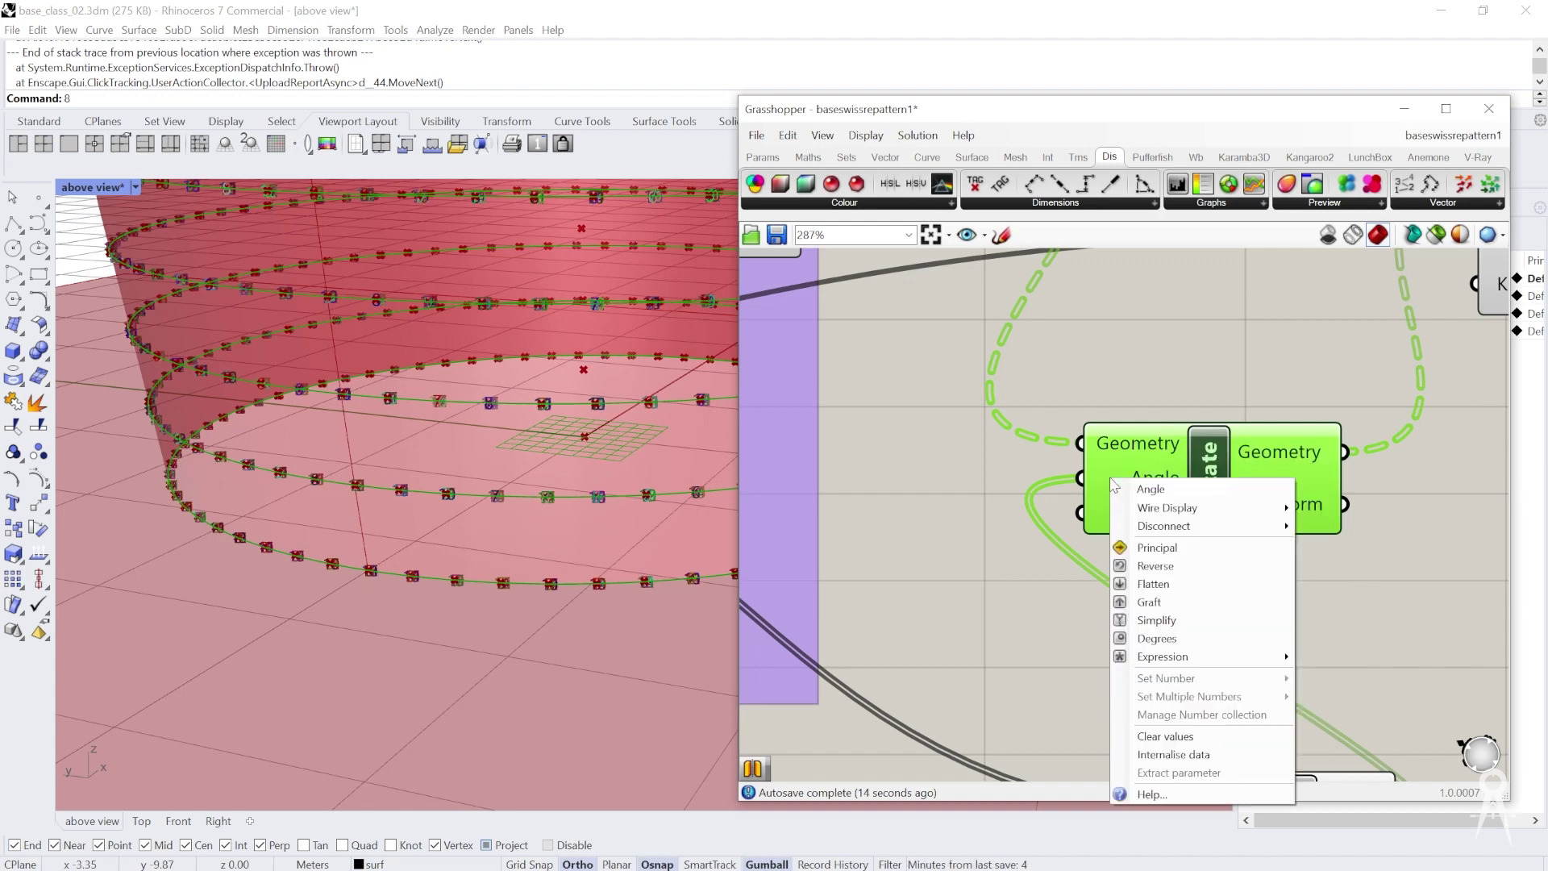
click(1154, 584)
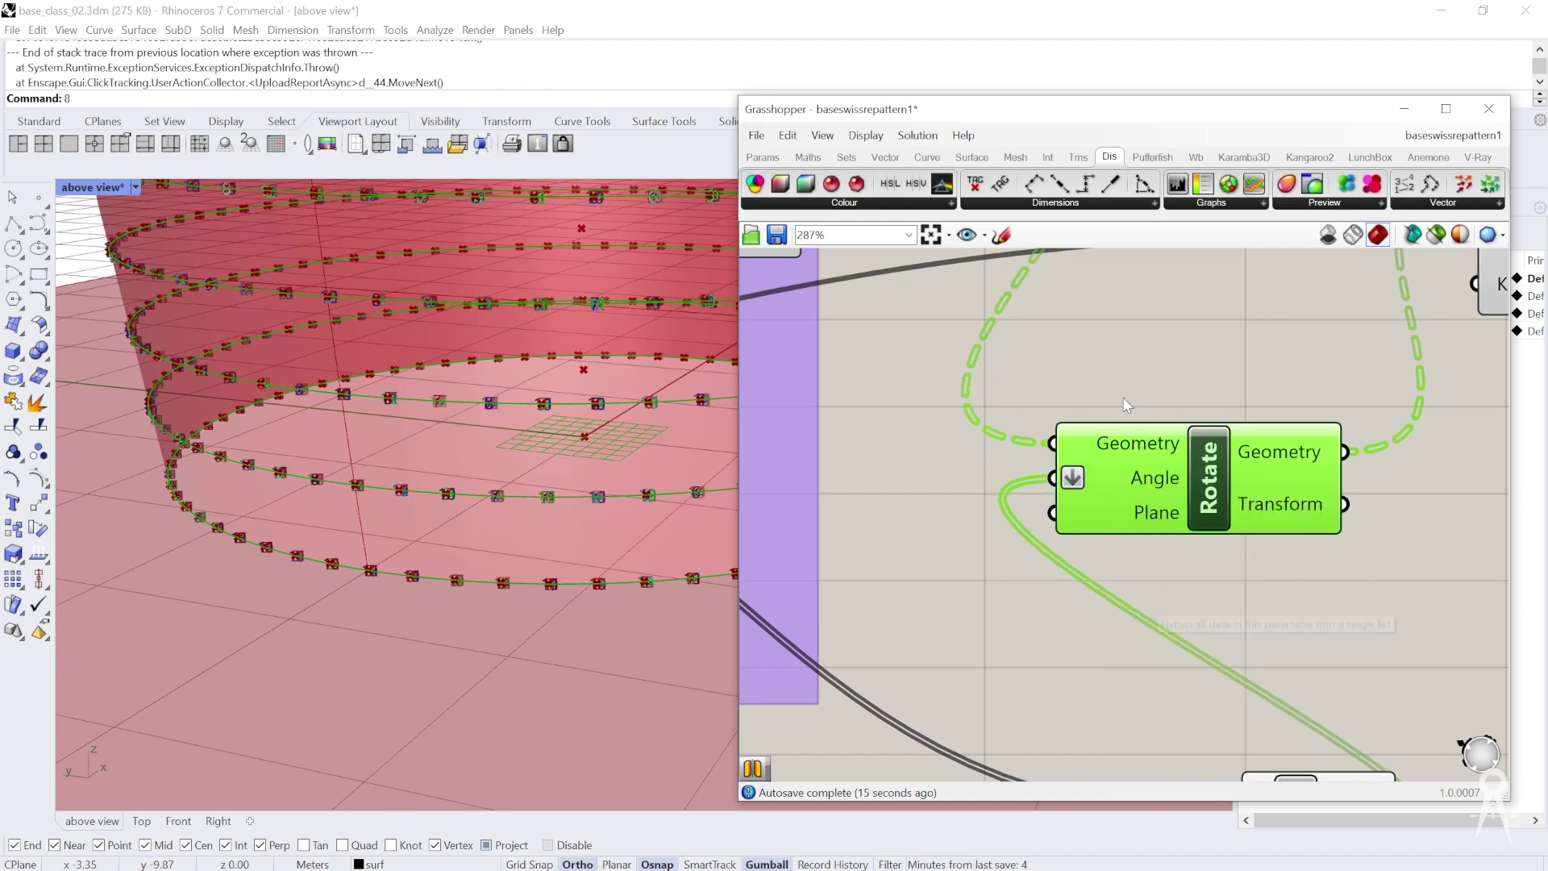
key(Escape)
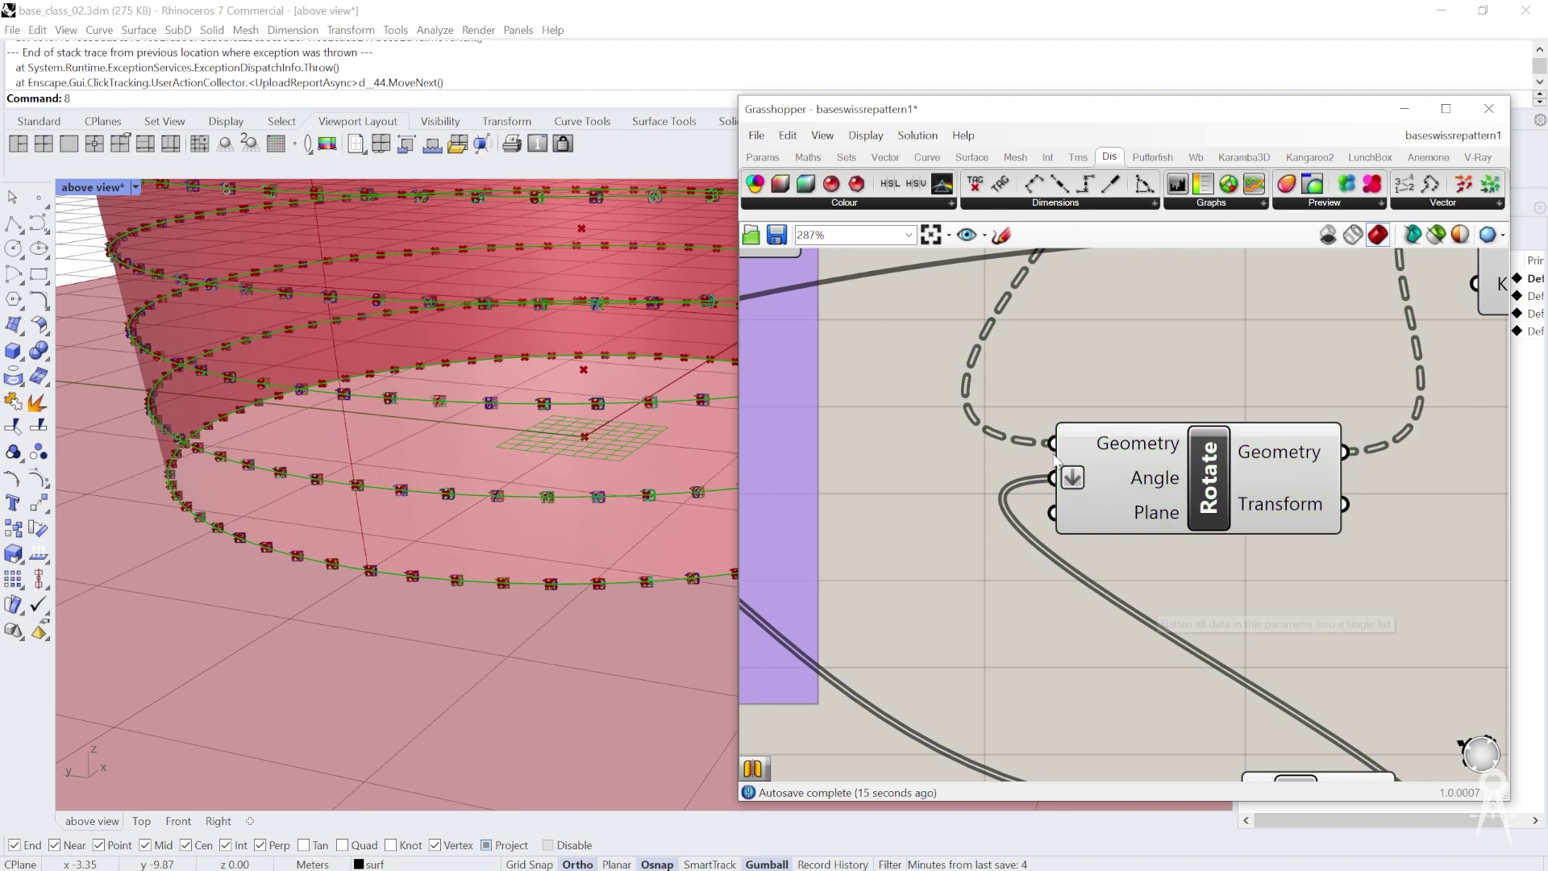
Flatten the Geometry input of the Rotate component
scroll(1108, 438, down, 6)
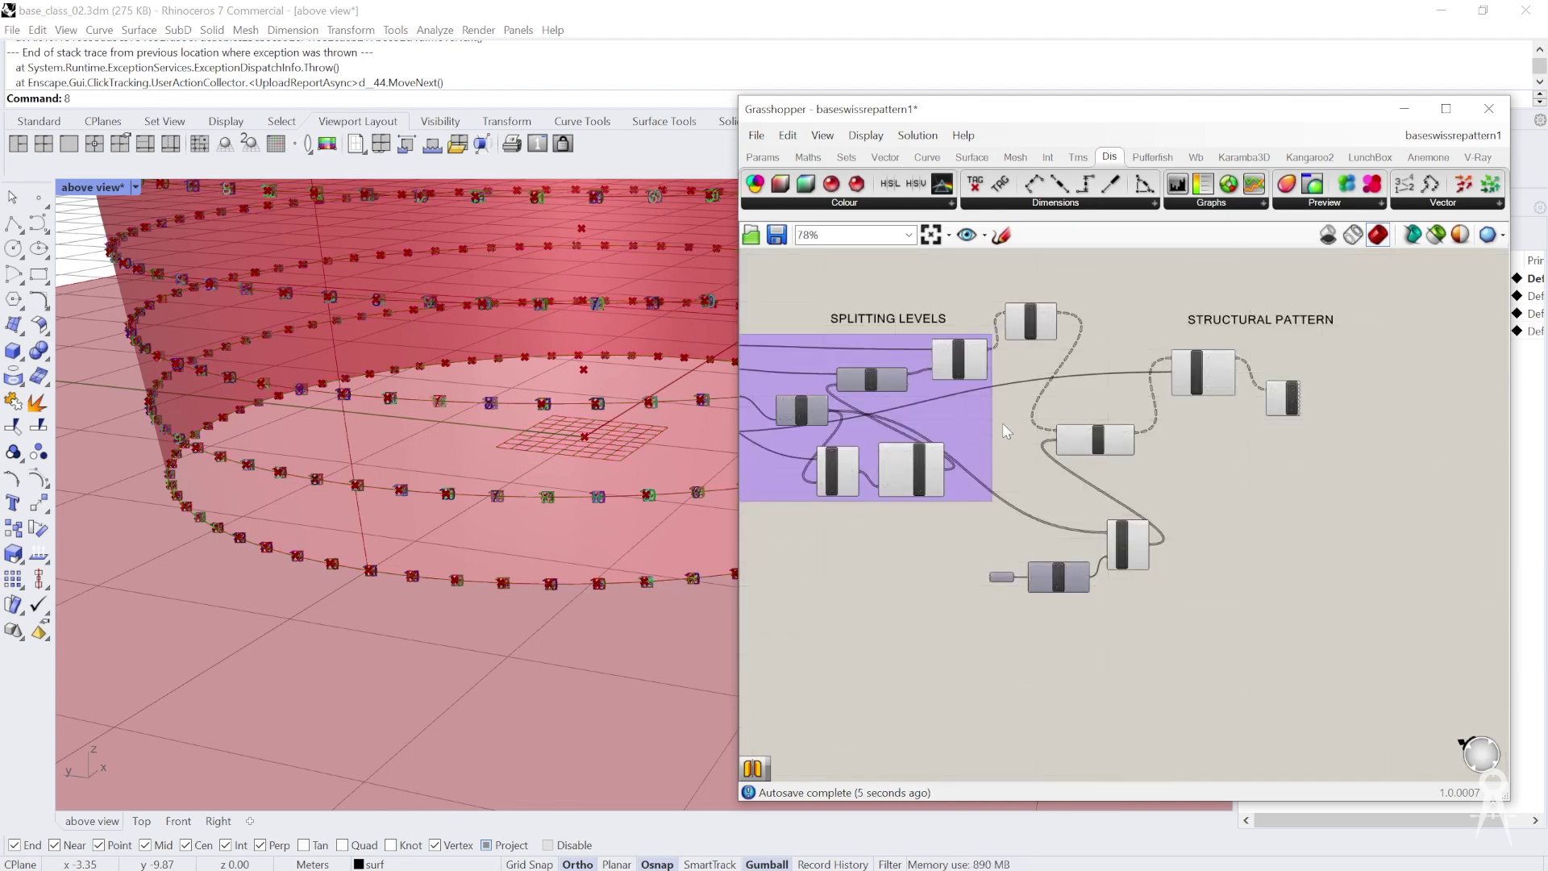
scroll(1121, 439, up, 5)
scroll(1117, 478, down, 3)
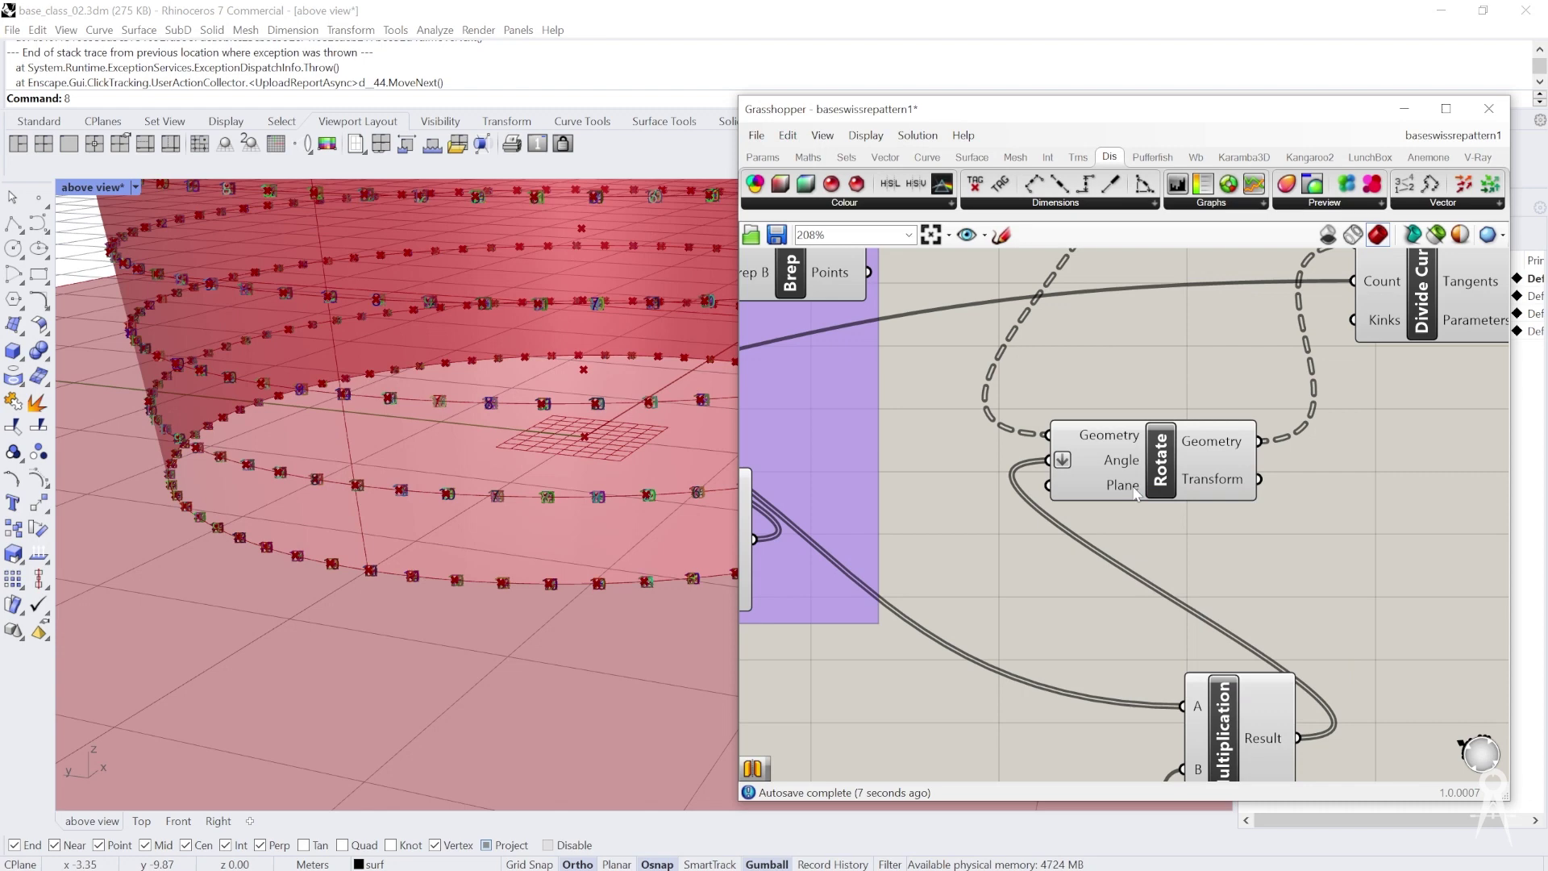
scroll(1093, 268, up, 2)
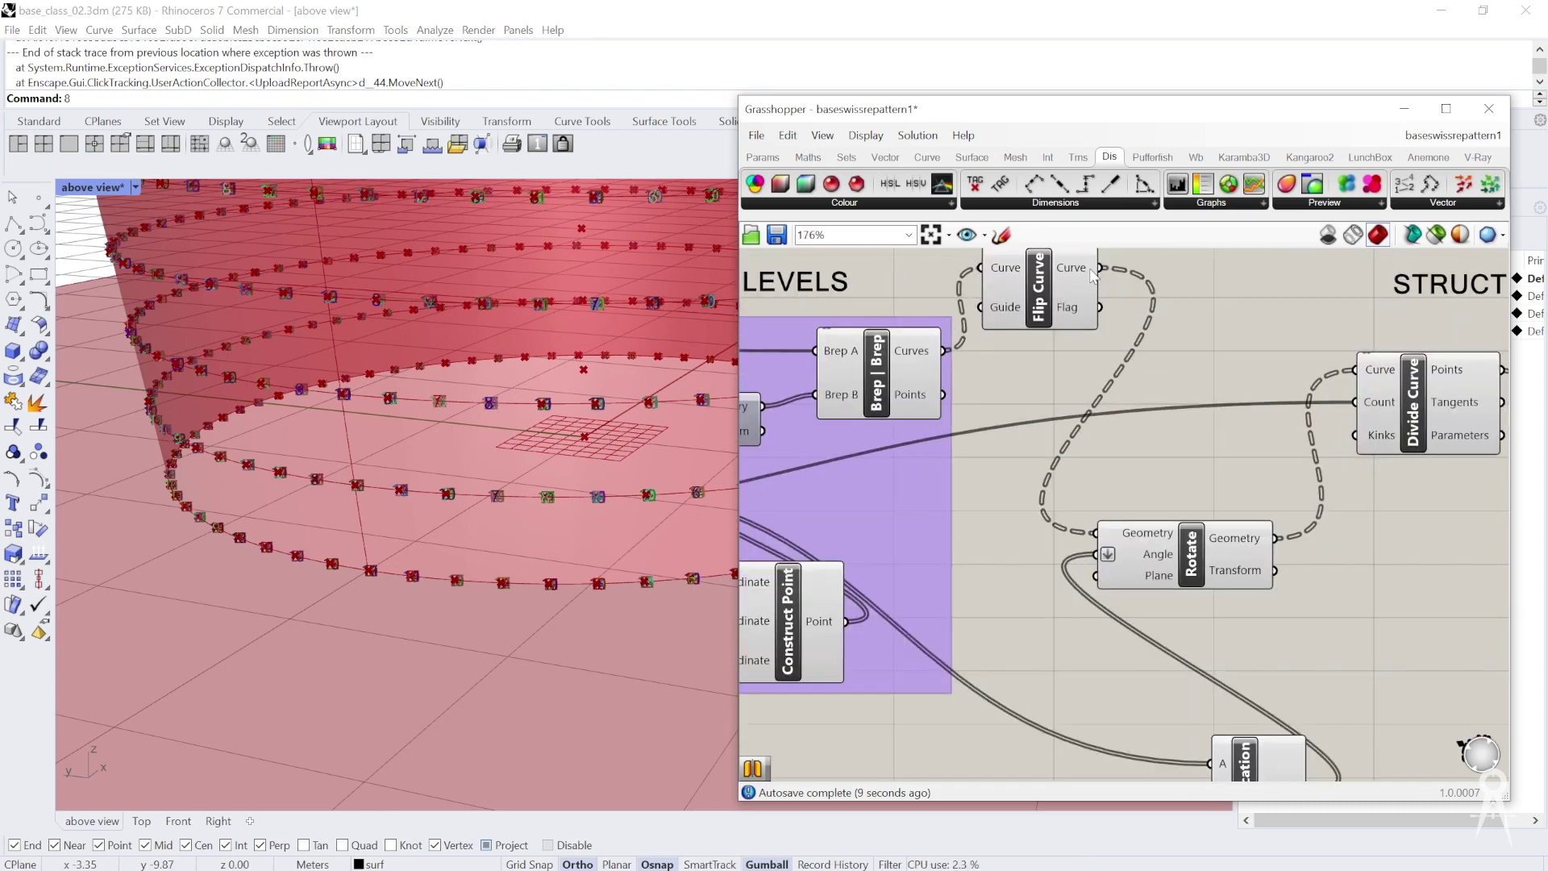
mouse_move(1093, 275)
scroll(1109, 520, up, 4)
right_click(1127, 537)
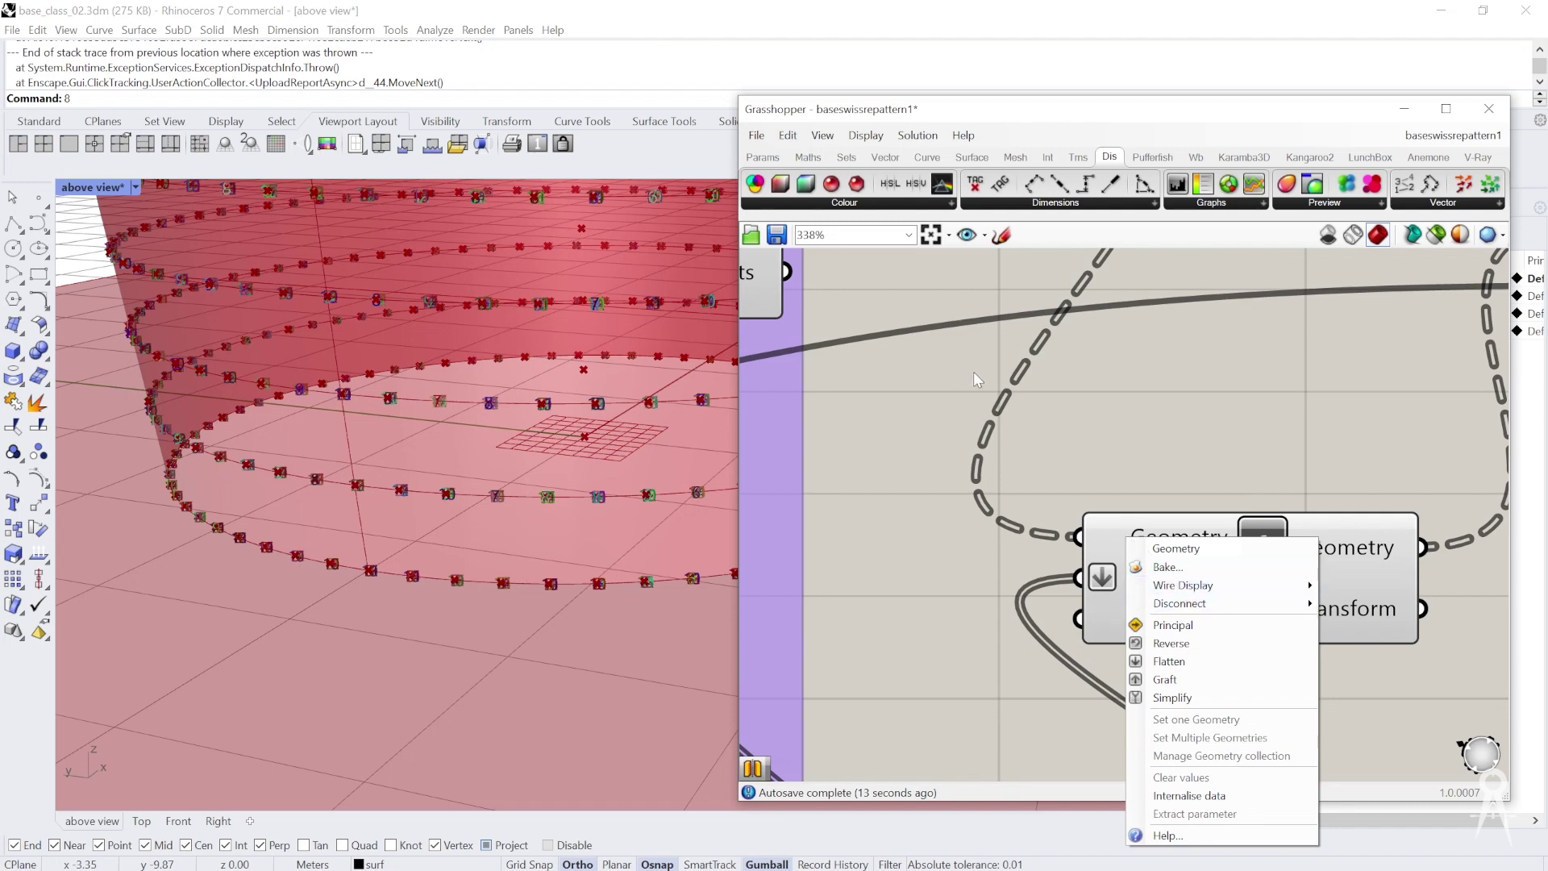
click(1169, 661)
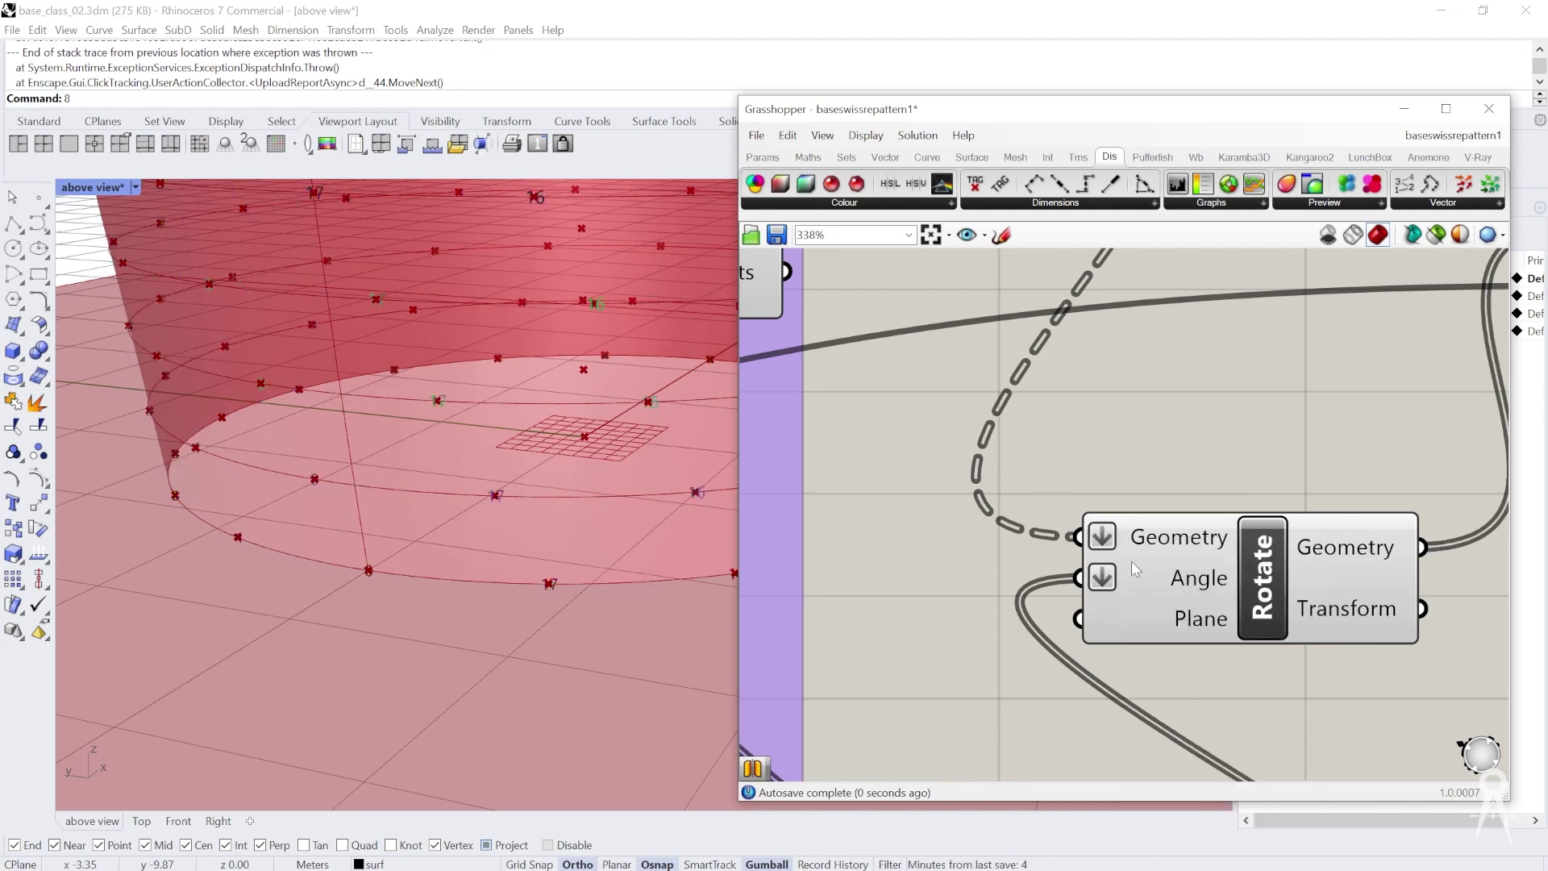
scroll(1136, 542, down, 4)
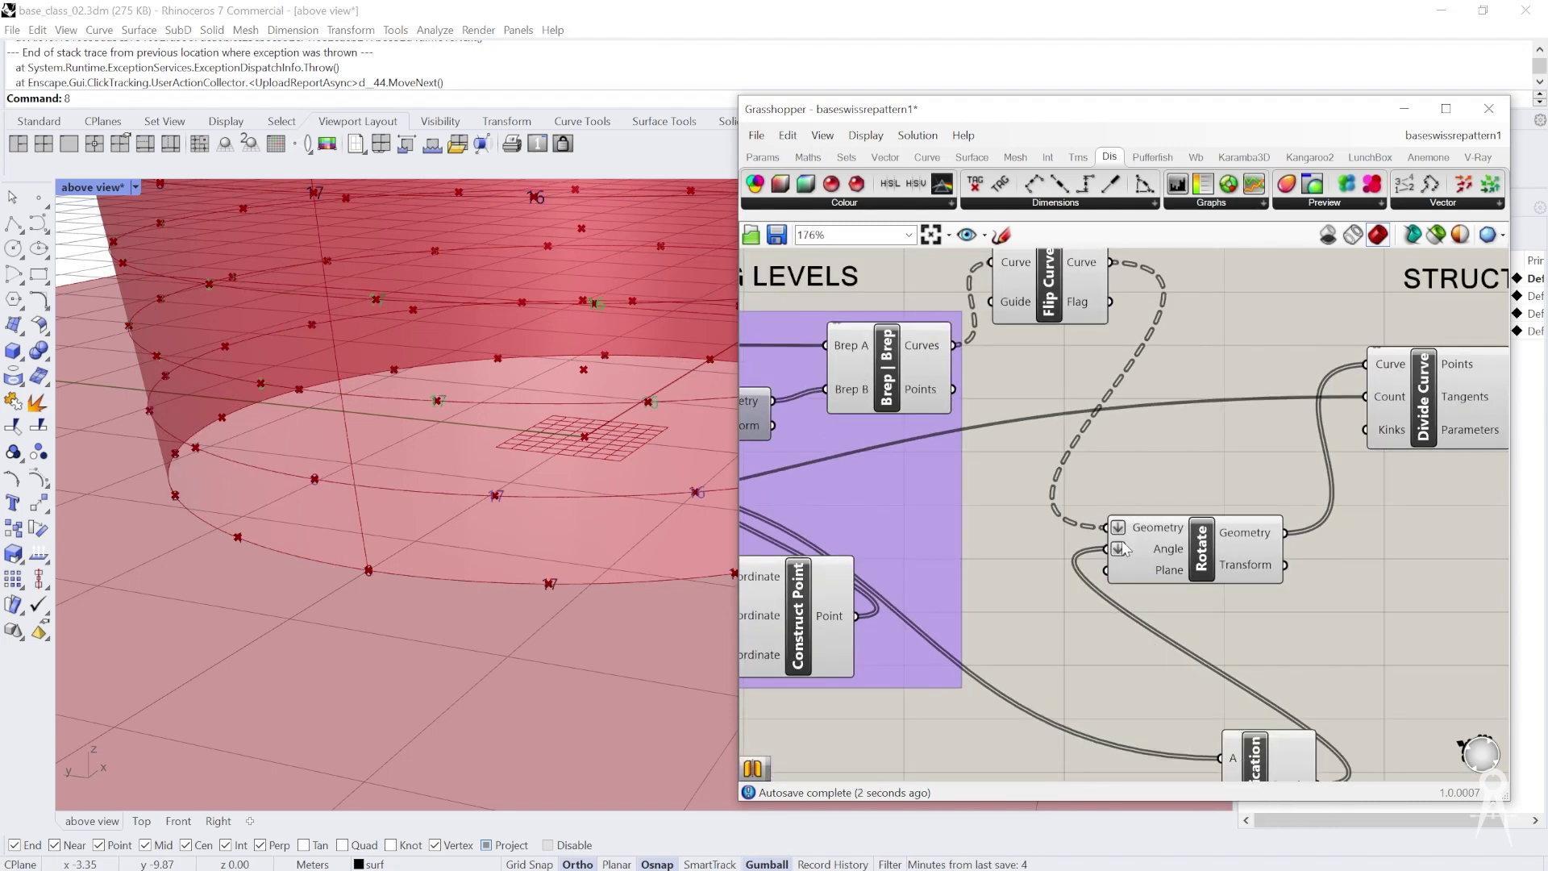
scroll(1125, 550, down, 2)
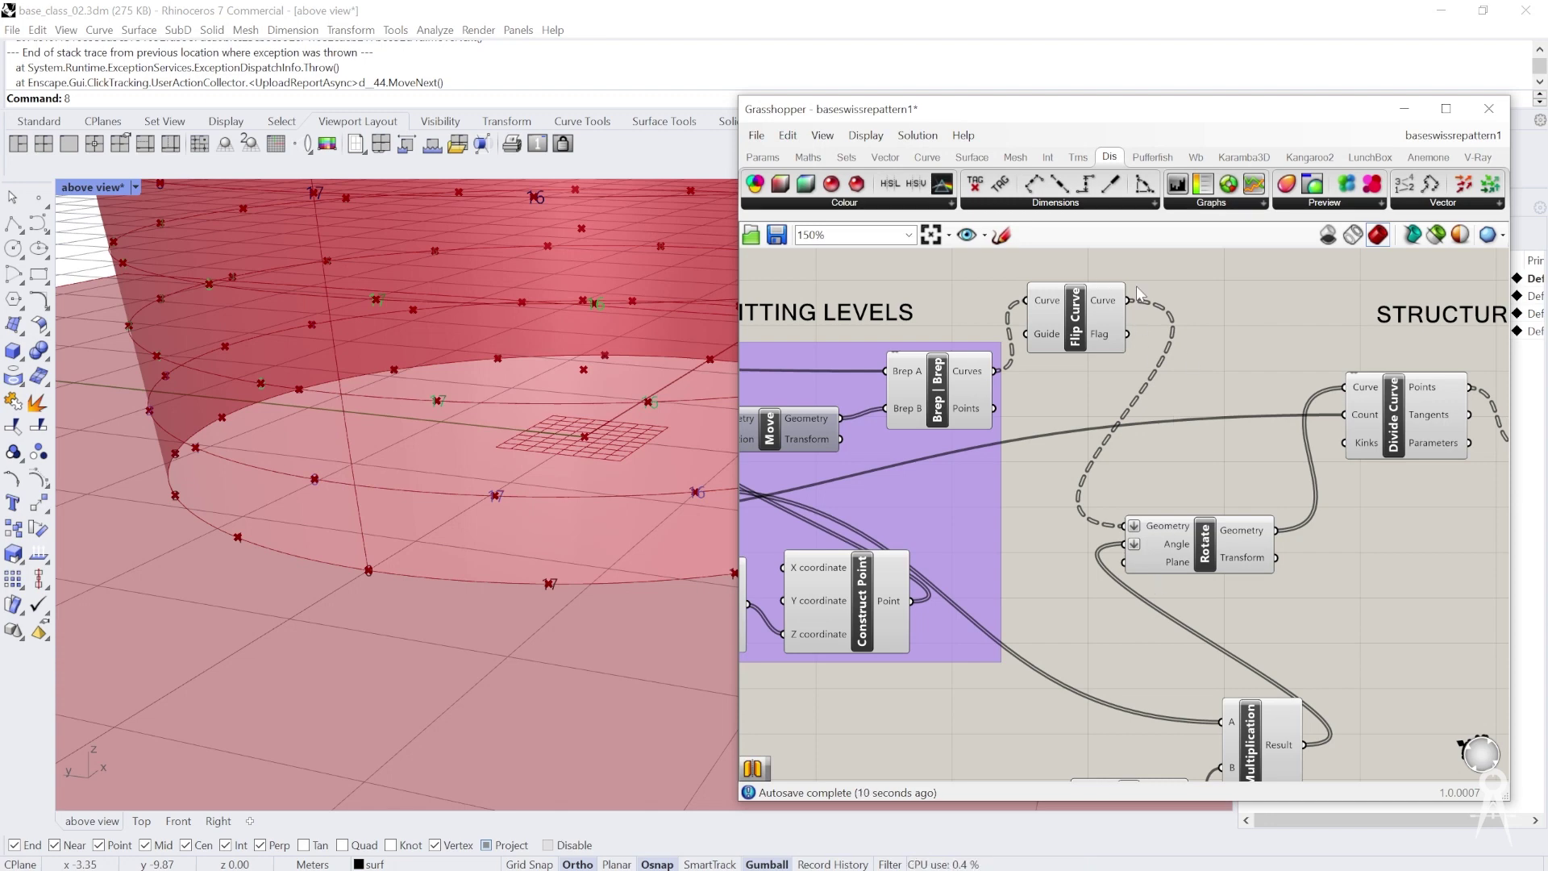
Place Flip Curve beside Brep | Brep and gather Rotate, Multiplication, Radians and rot below the curve chain
right_drag(1138, 545, 1193, 497)
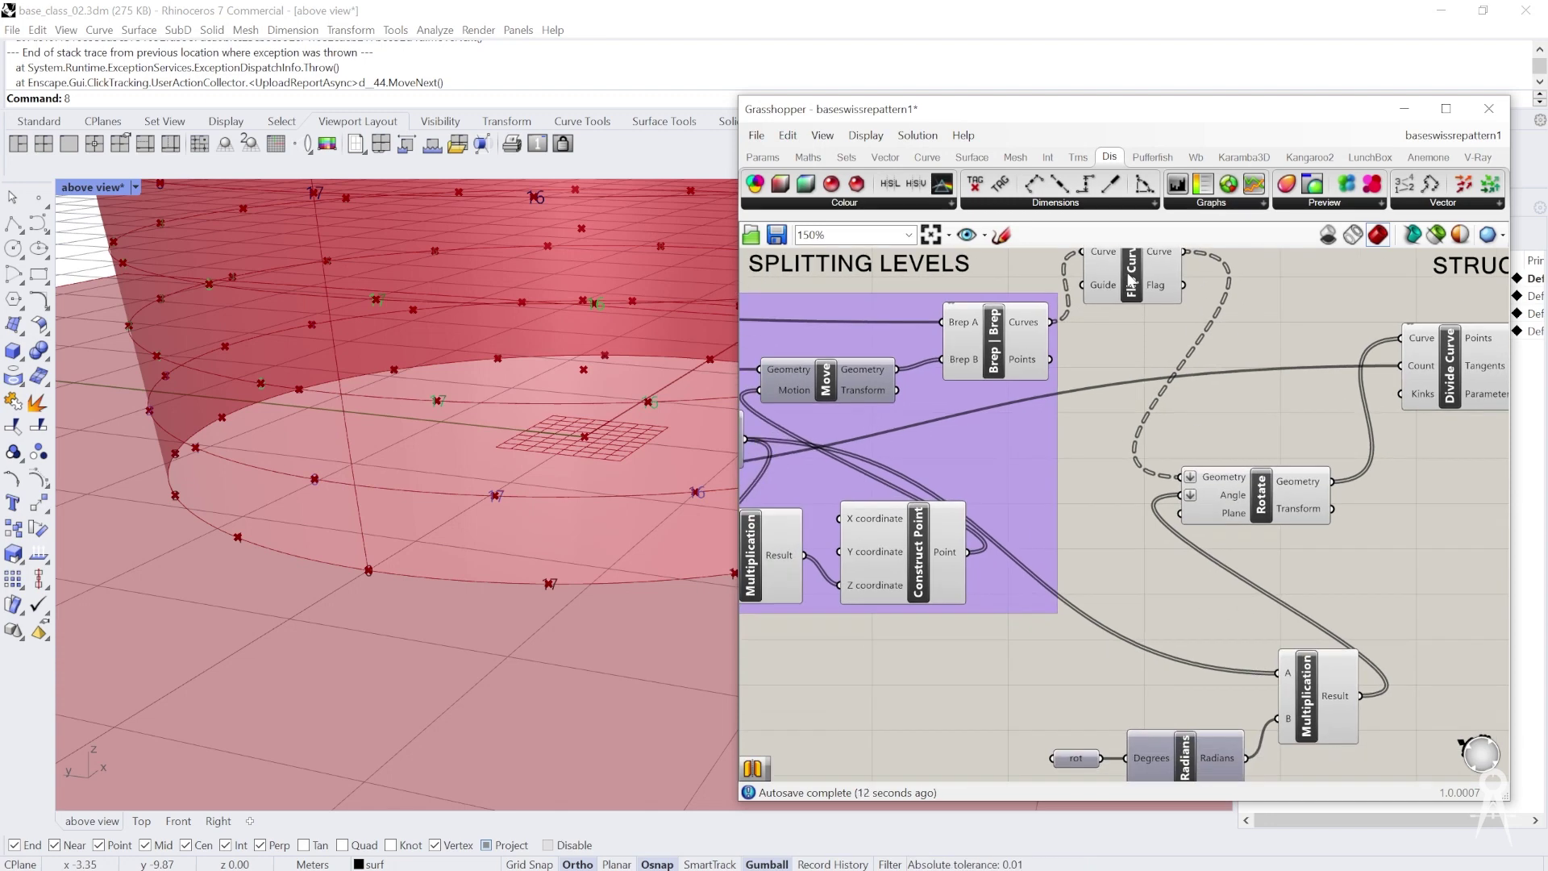
drag(1215, 499, 1249, 488)
right_drag(1291, 606, 1186, 616)
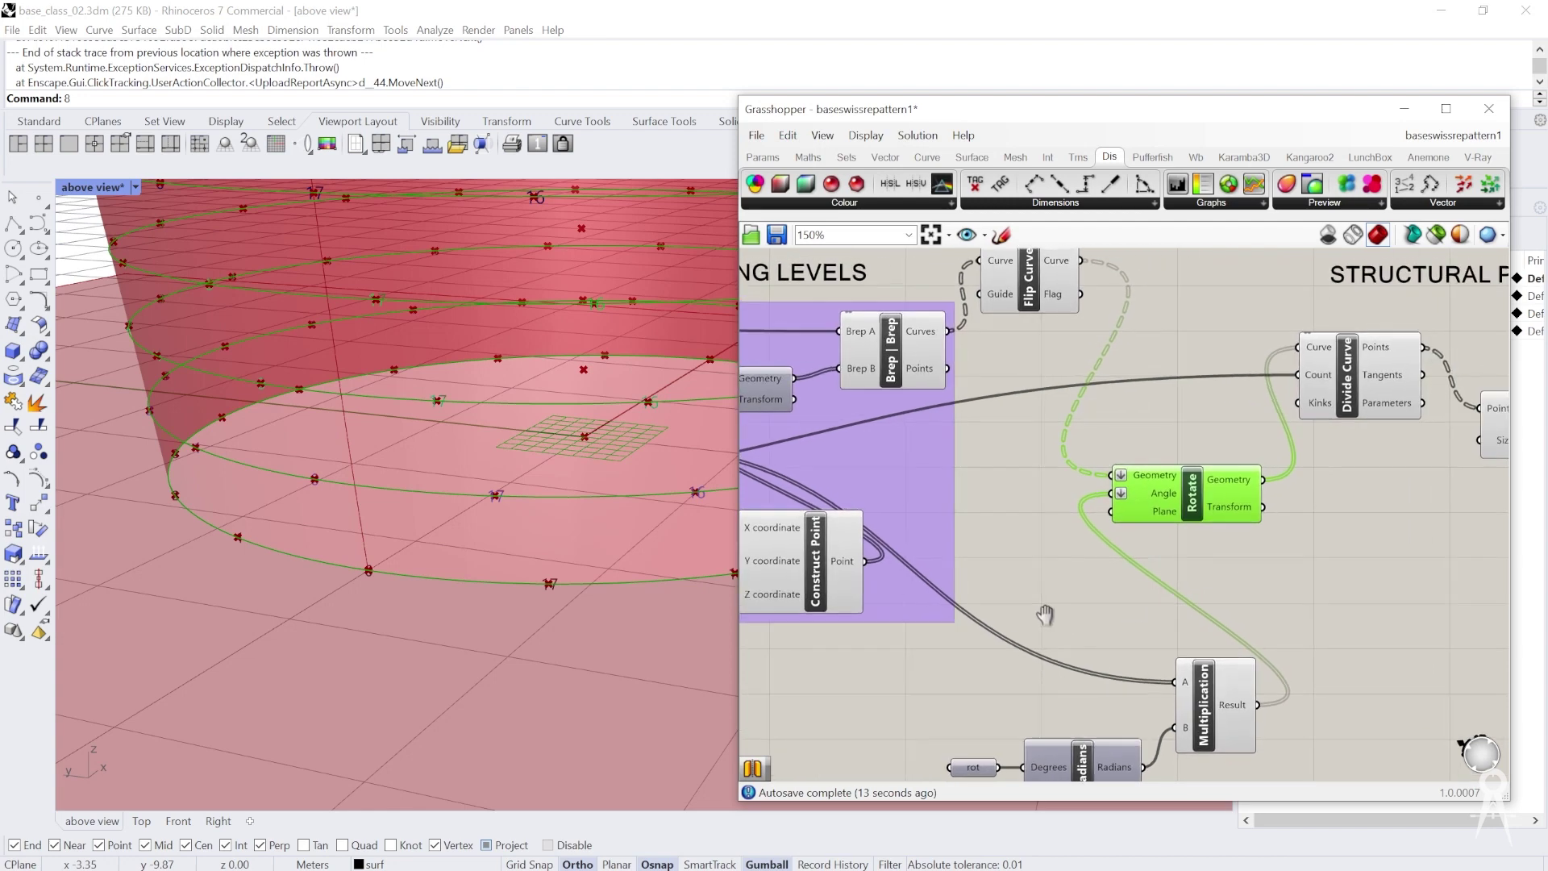
drag(1026, 289, 1062, 385)
drag(1184, 502, 1232, 484)
scroll(1038, 544, down, 3)
drag(976, 721, 1190, 611)
drag(1145, 649, 1174, 574)
click(1162, 514)
drag(1161, 514, 1221, 513)
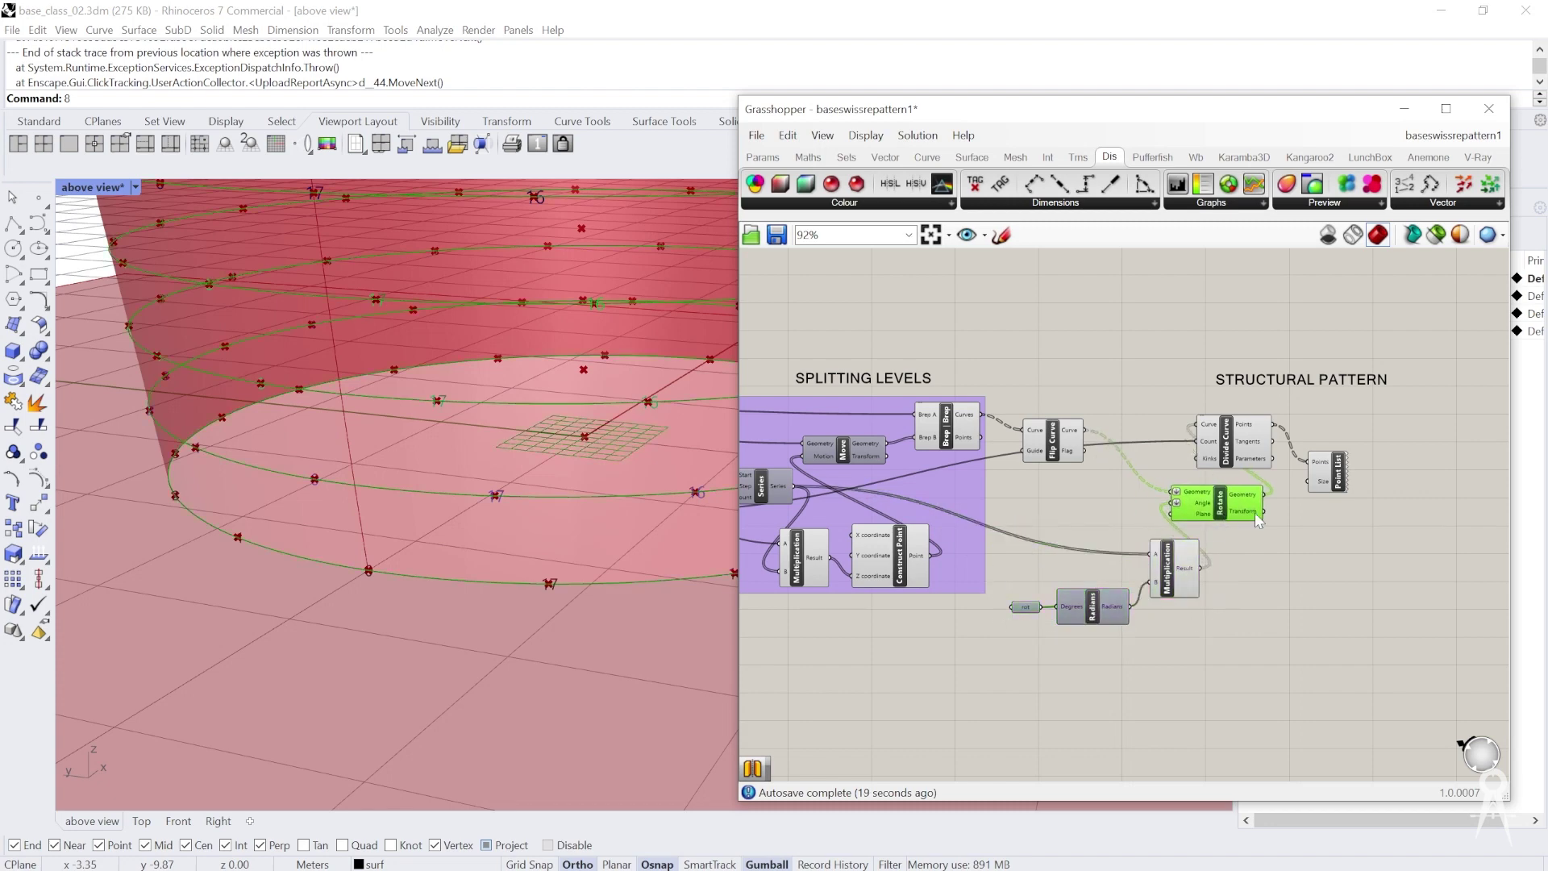
Shift Divide Curve and Rotate farther from Flip Curve and Multiplication, keeping Rotate below Divide Curve
right_drag(1324, 479, 1091, 503)
scroll(1084, 497, up, 2)
drag(1103, 502, 1228, 476)
drag(938, 454, 1079, 446)
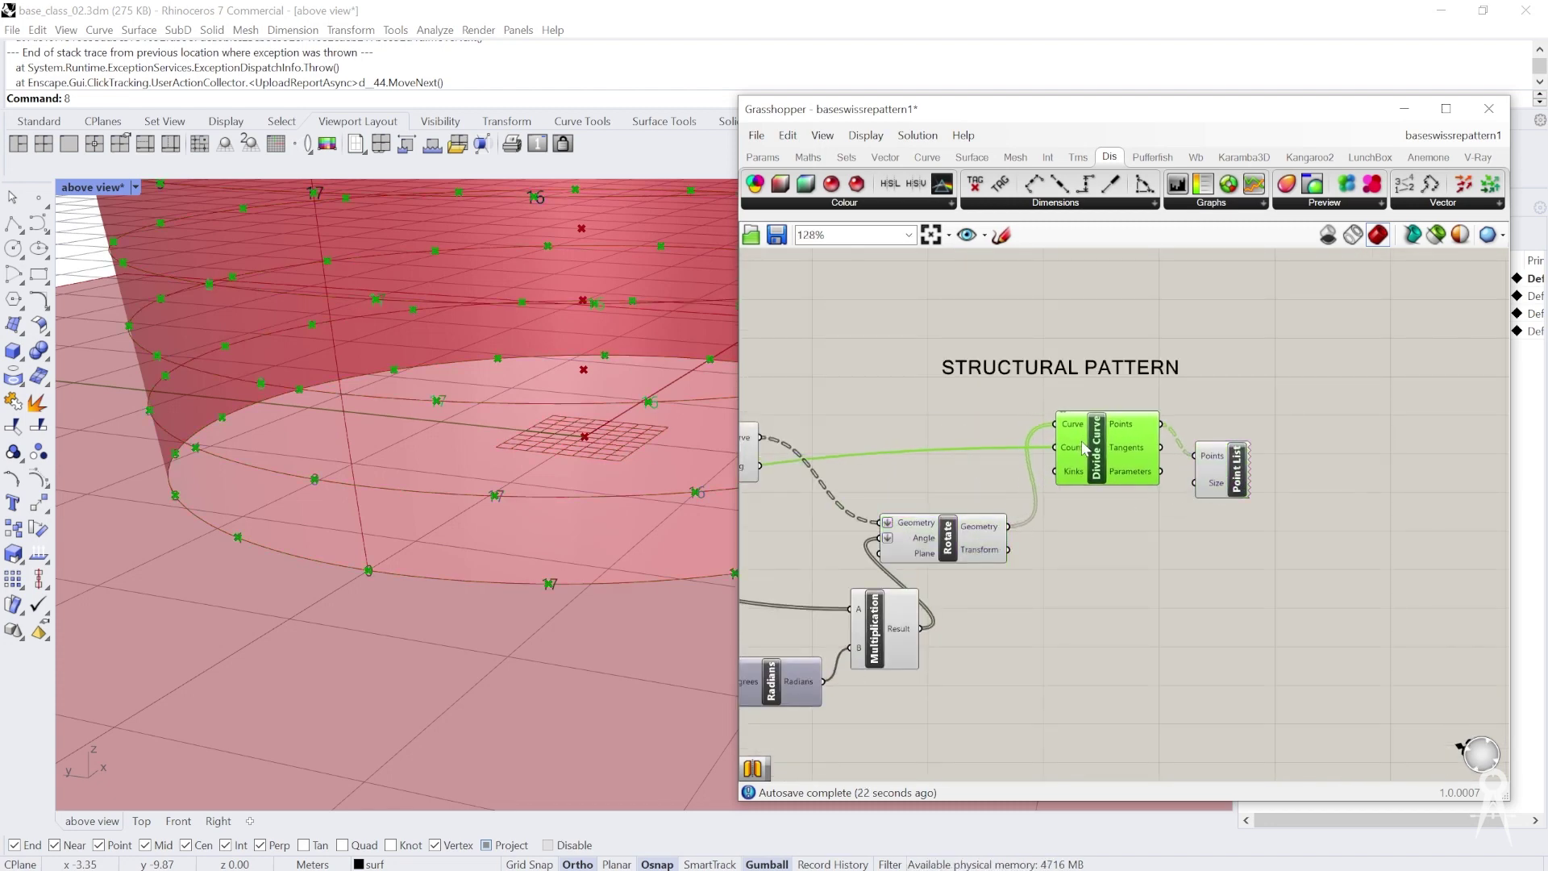
drag(948, 536, 1052, 560)
Examine the rotated floor curves and their division points along the tower and around its base
scroll(285, 492, down, 4)
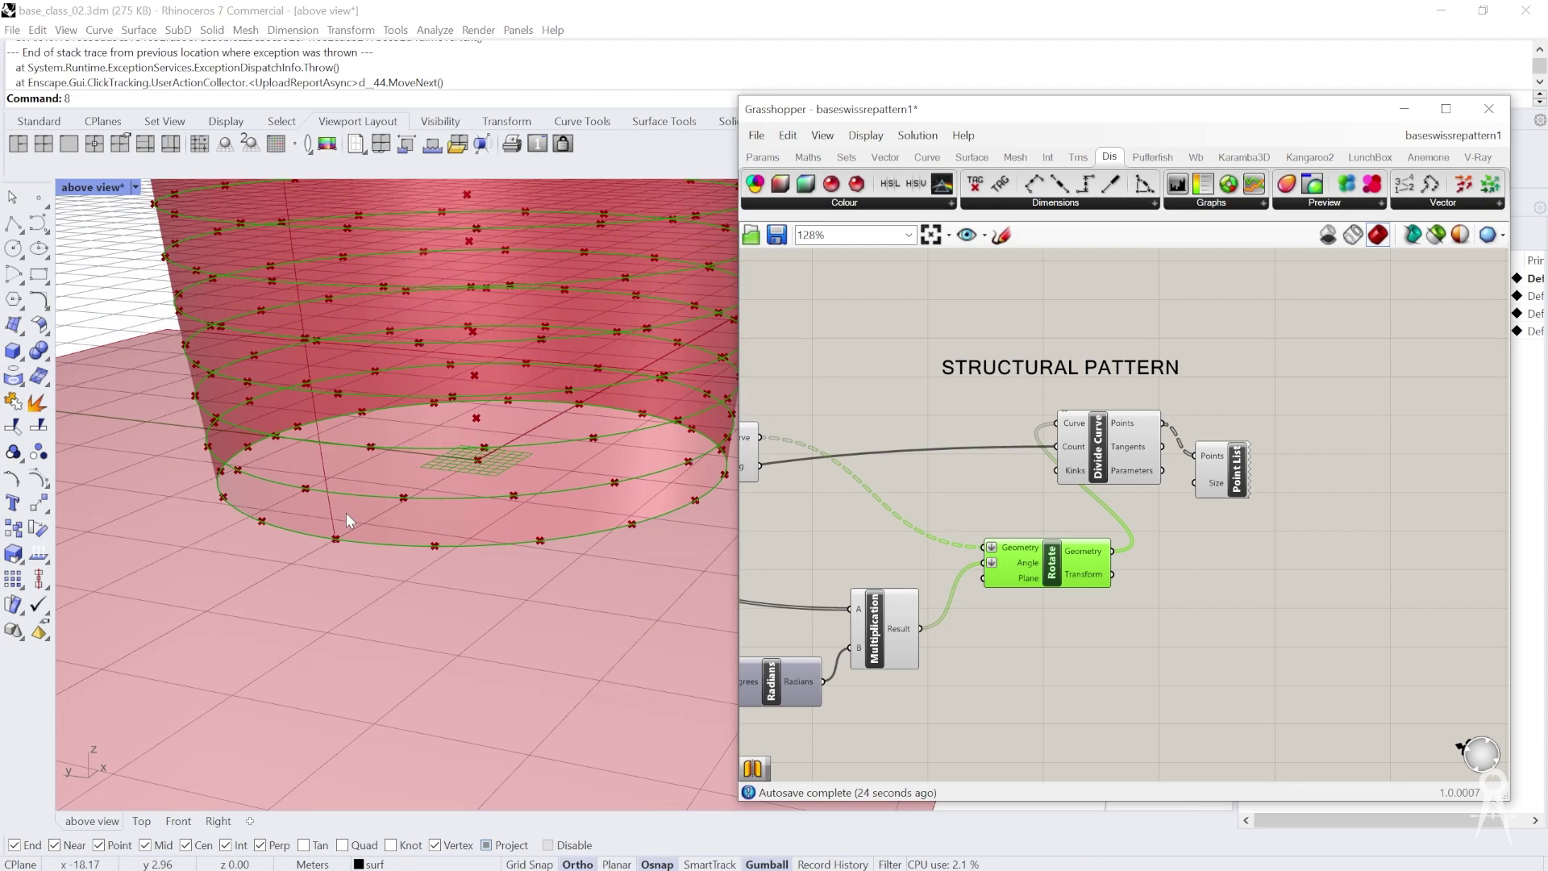
right_drag(346, 513, 475, 562)
scroll(493, 636, down, 6)
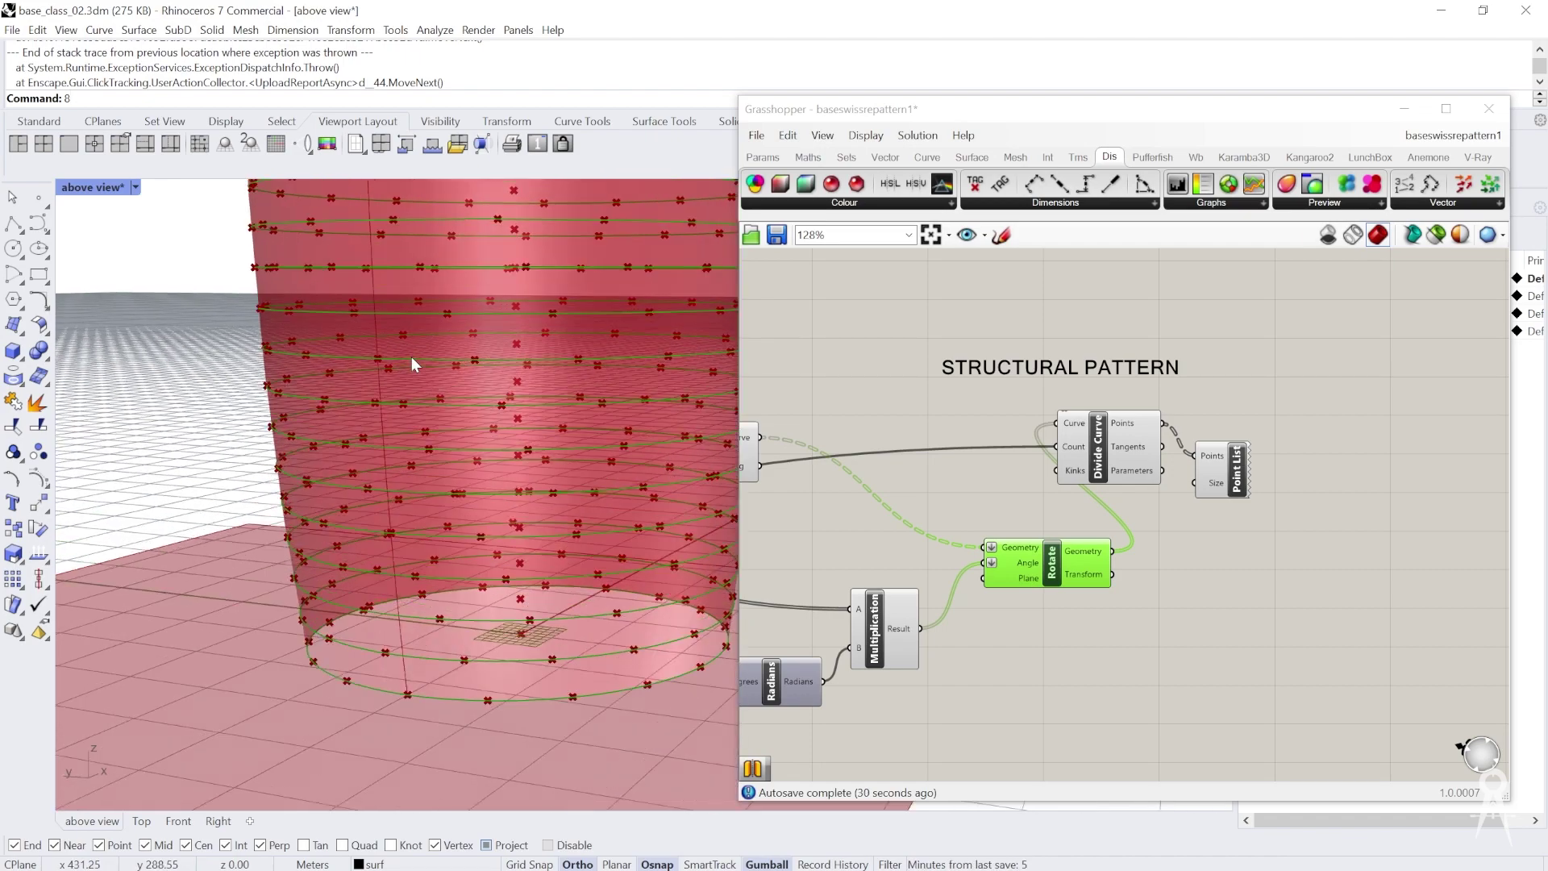
right_drag(411, 356, 492, 668)
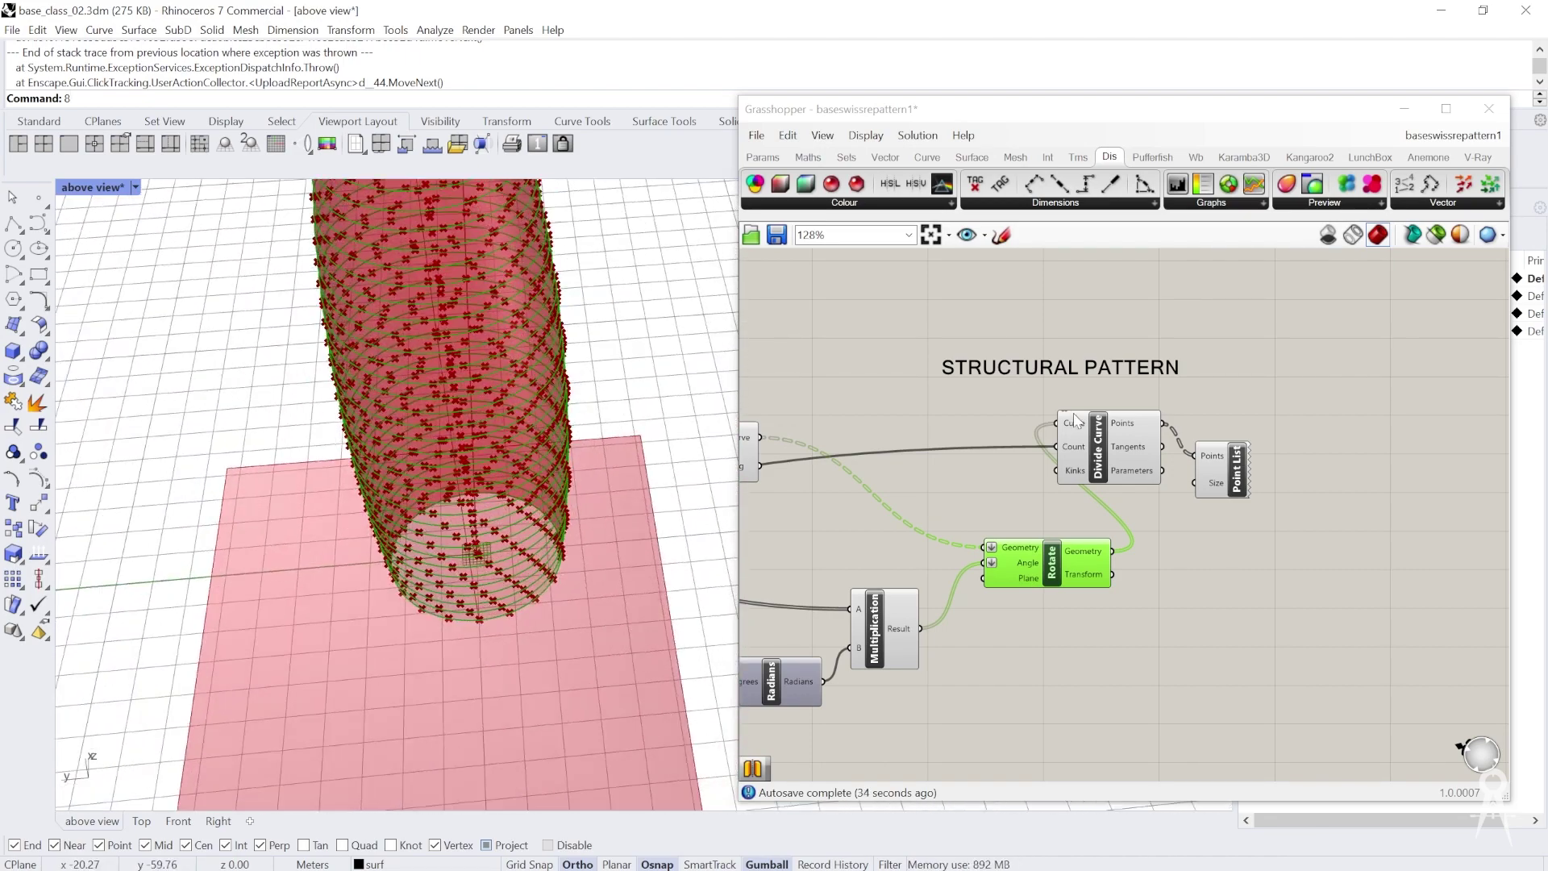
right_drag(1027, 523, 1165, 473)
scroll(1161, 469, down, 2)
scroll(998, 522, up, 1)
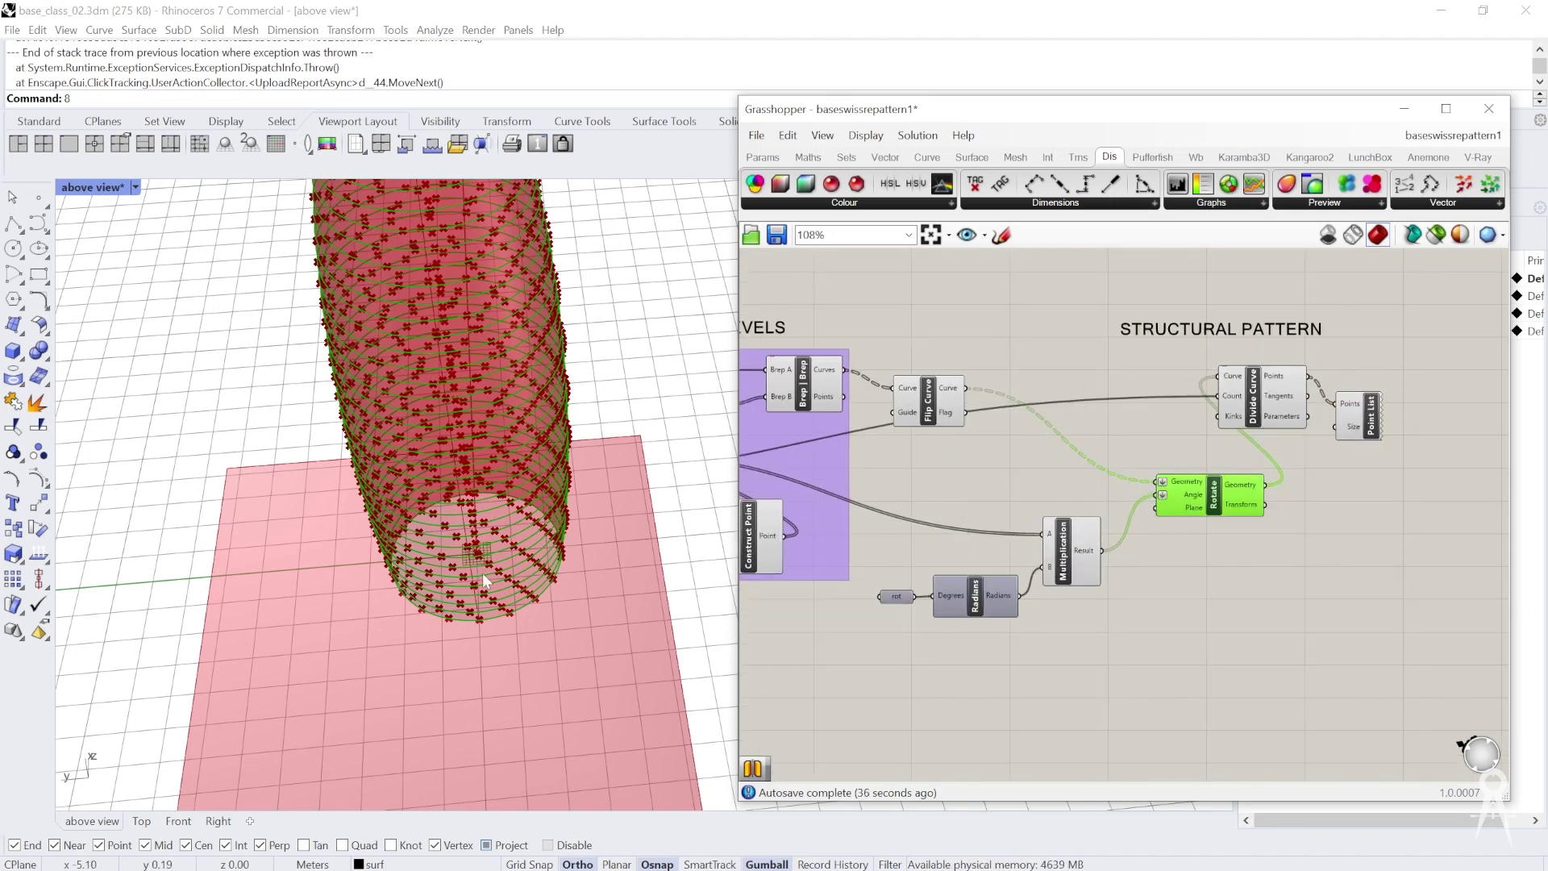
scroll(544, 632, up, 5)
scroll(1021, 486, down, 1)
scroll(1020, 452, up, 4)
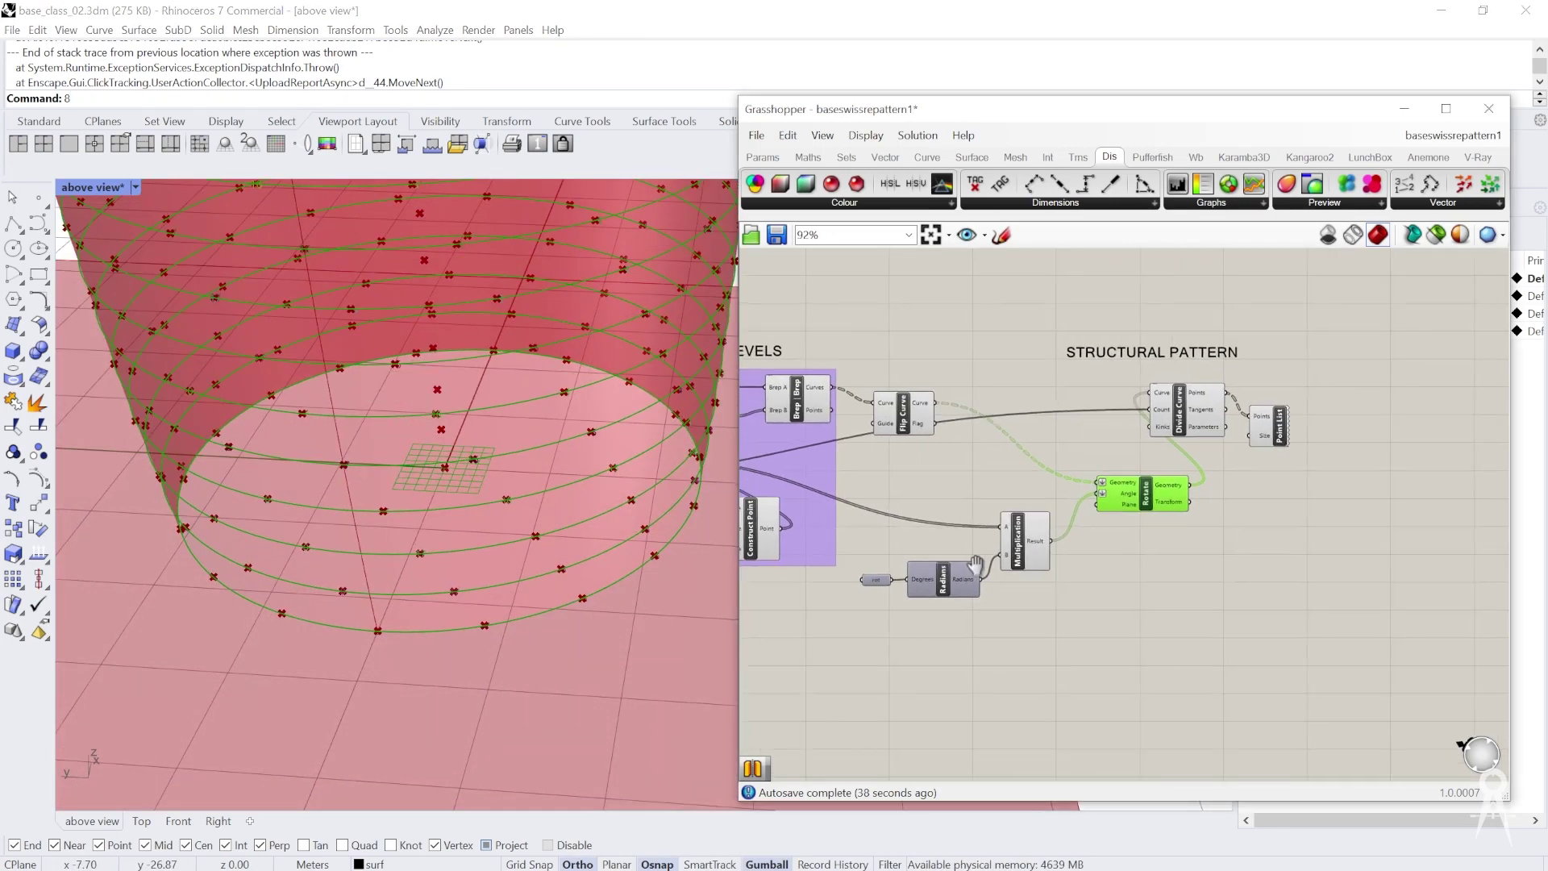
Move the Rotate component into the gap between Flip Curve and Divide Curve
click(898, 412)
drag(1314, 552, 1137, 476)
scroll(1050, 417, down, 2)
Copy the STRUCTURAL PATTERN label to above Flip Curve and change the copy's text to ROTATION
mouse_move(1075, 362)
mouse_down()
mouse_move(1262, 367)
mouse_move(1040, 342)
mouse_move(847, 355)
mouse_up()
right_drag(847, 355, 1004, 341)
double_click(980, 335)
text(ROTATION)
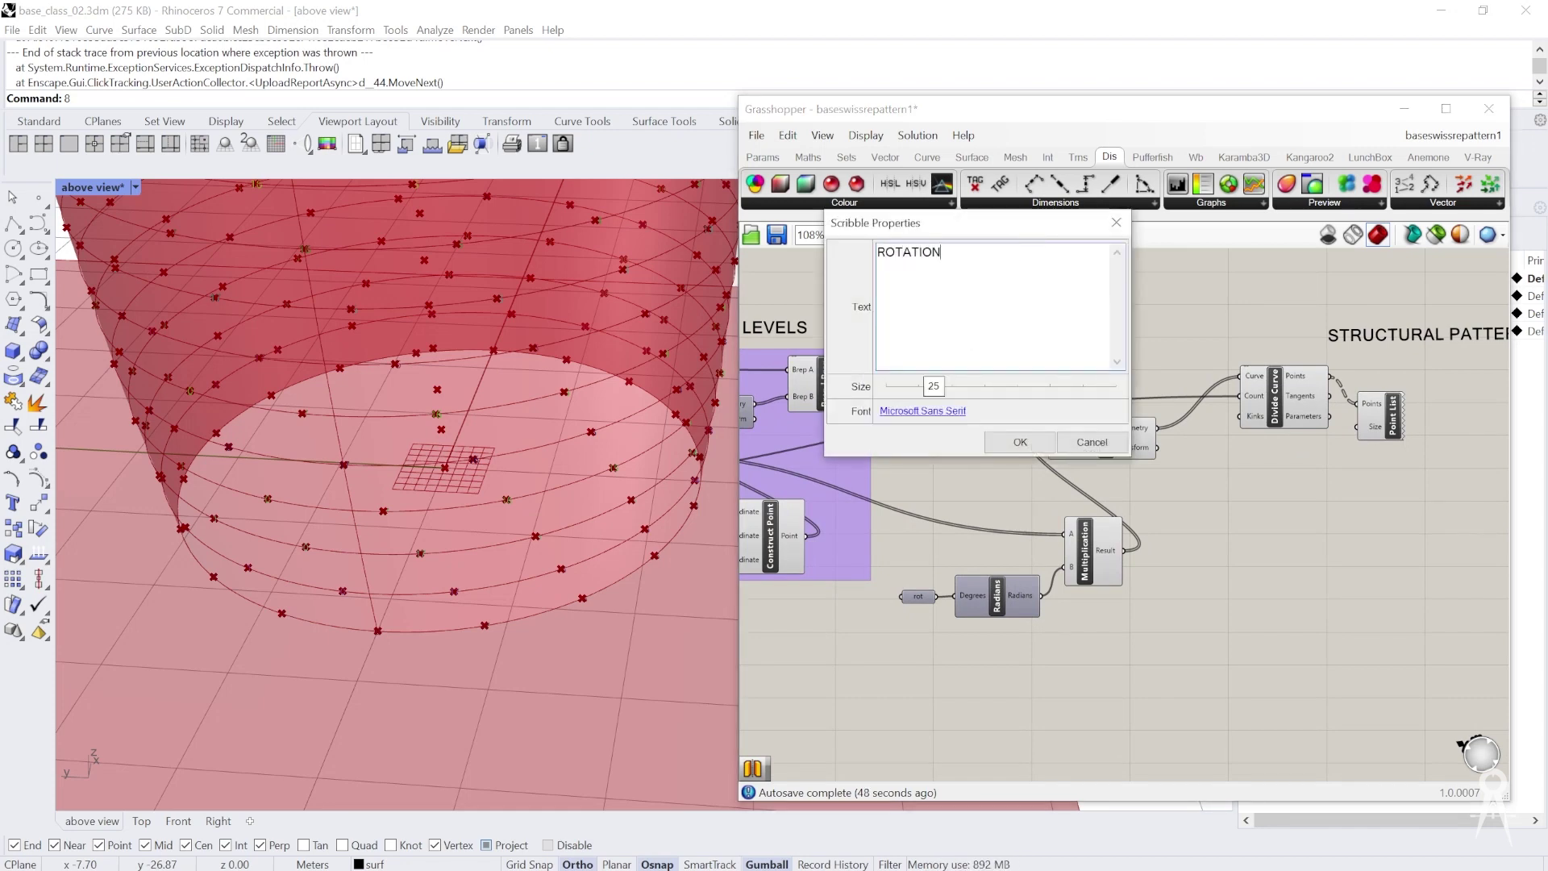
click(1016, 446)
Compact the layout under the ROTATION label by repositioning Rotate, Multiplication, Radians and rot
scroll(970, 393, up, 3)
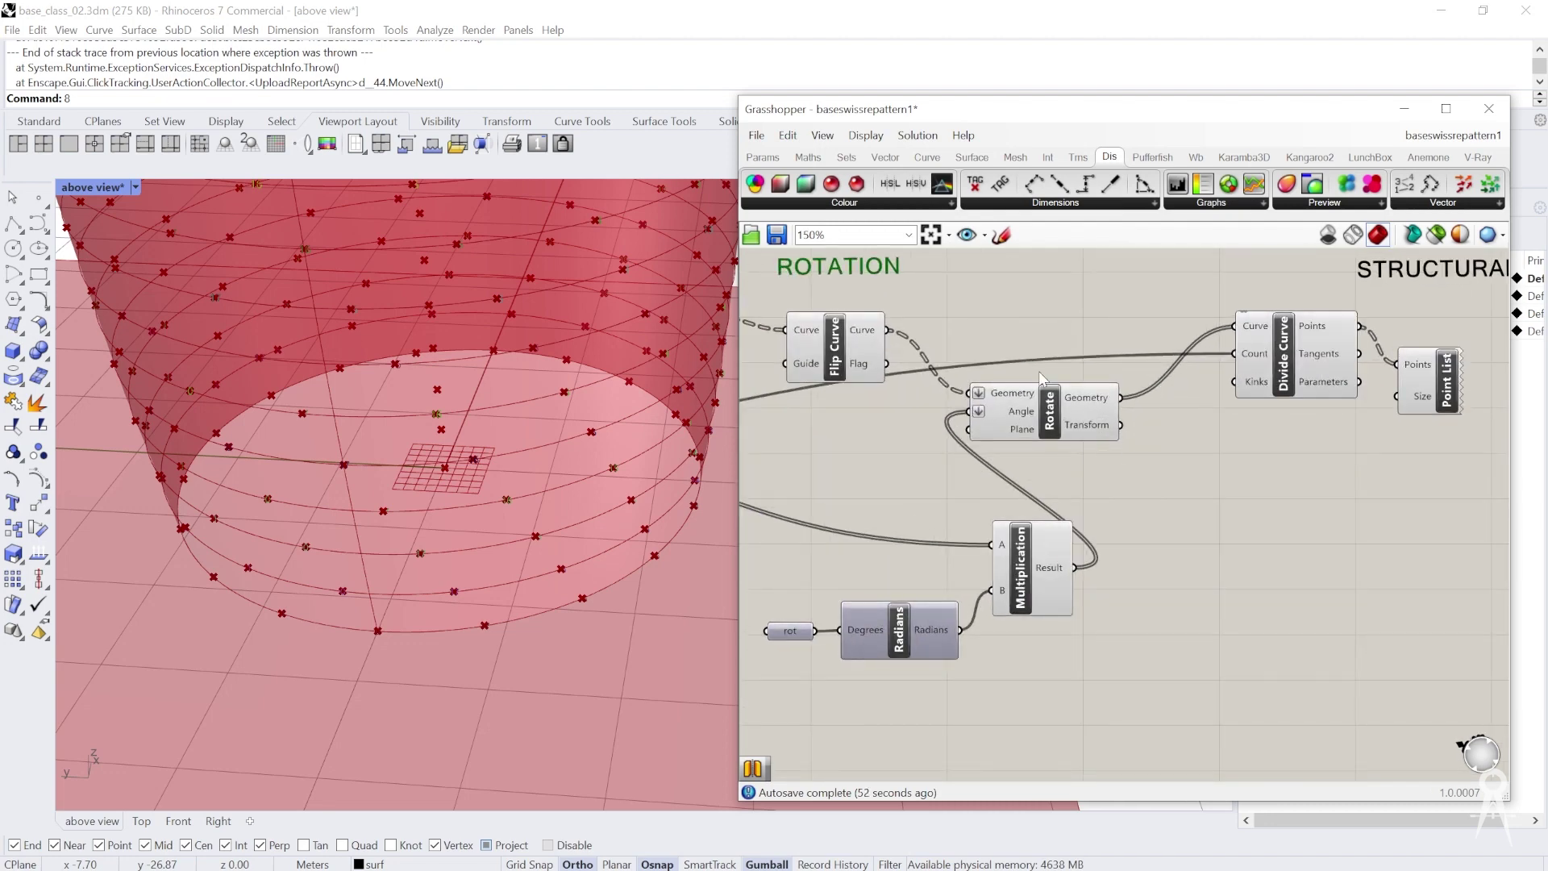
drag(1042, 399, 1060, 407)
drag(1041, 569, 991, 543)
drag(917, 628, 885, 602)
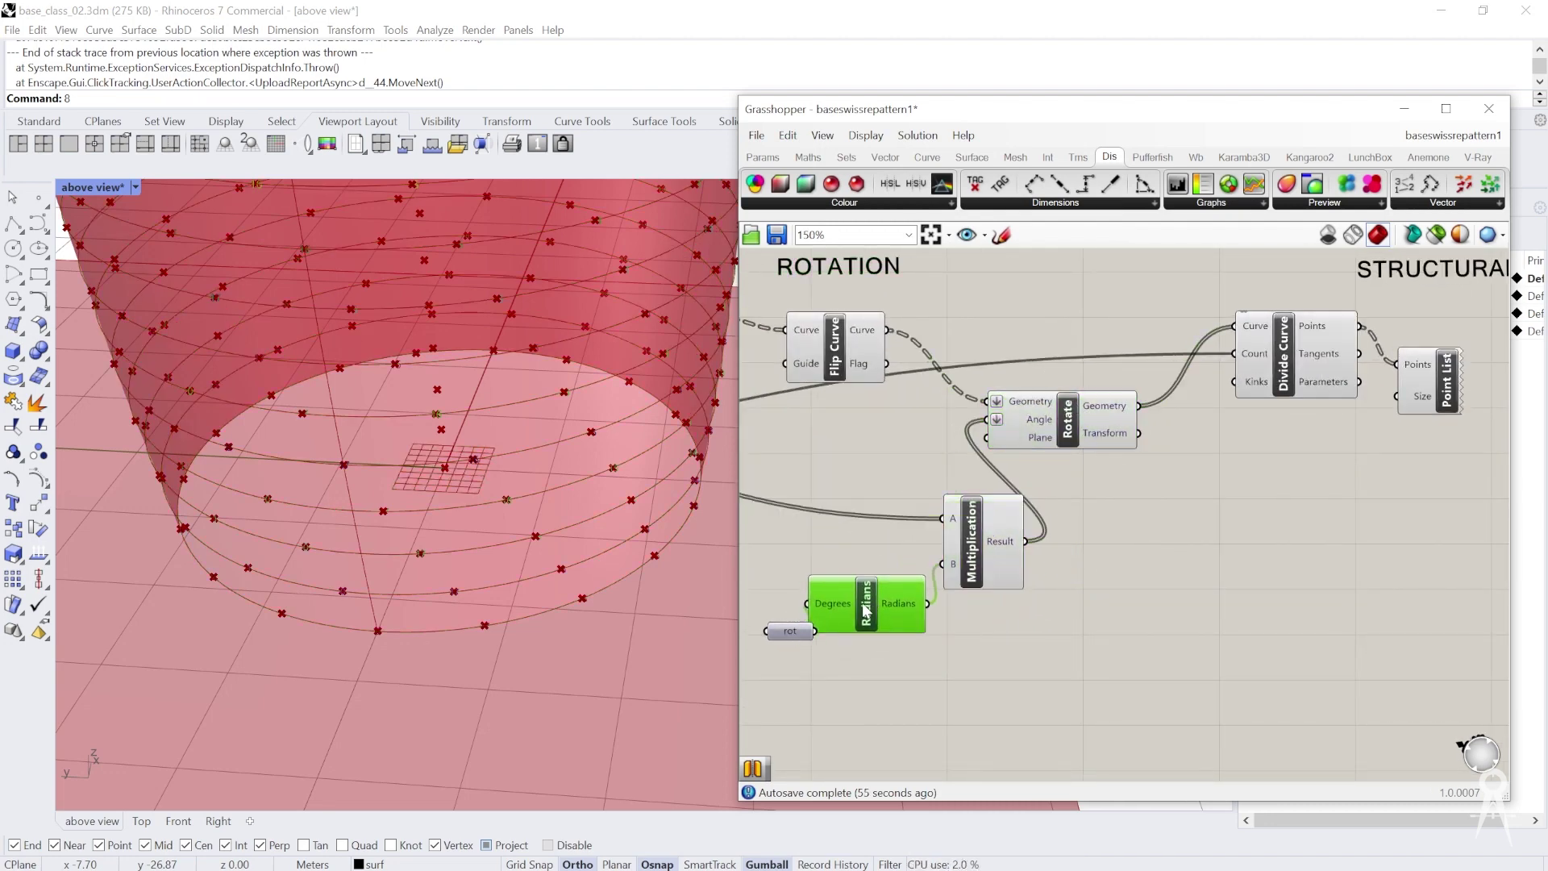
drag(790, 631, 758, 617)
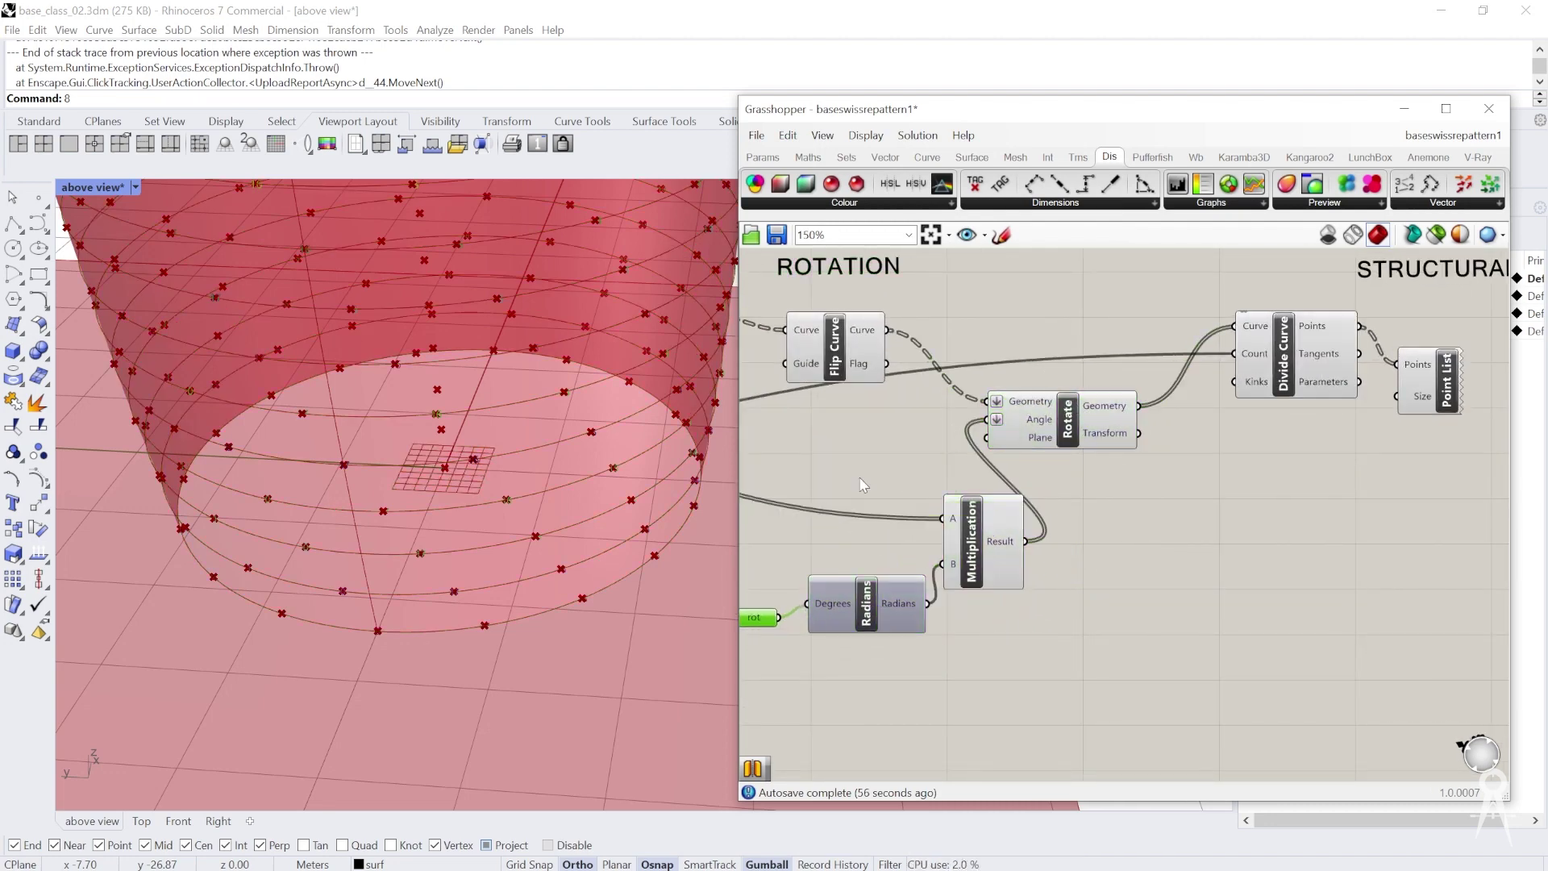
Shift Divide Curve and Point List away from Rotate and add a Cull Nth component above the gap between Rotate and Divide Curve
click(845, 157)
right_drag(1321, 368, 1134, 379)
drag(1135, 380, 1244, 412)
shift+click(1231, 404)
double_click(982, 313)
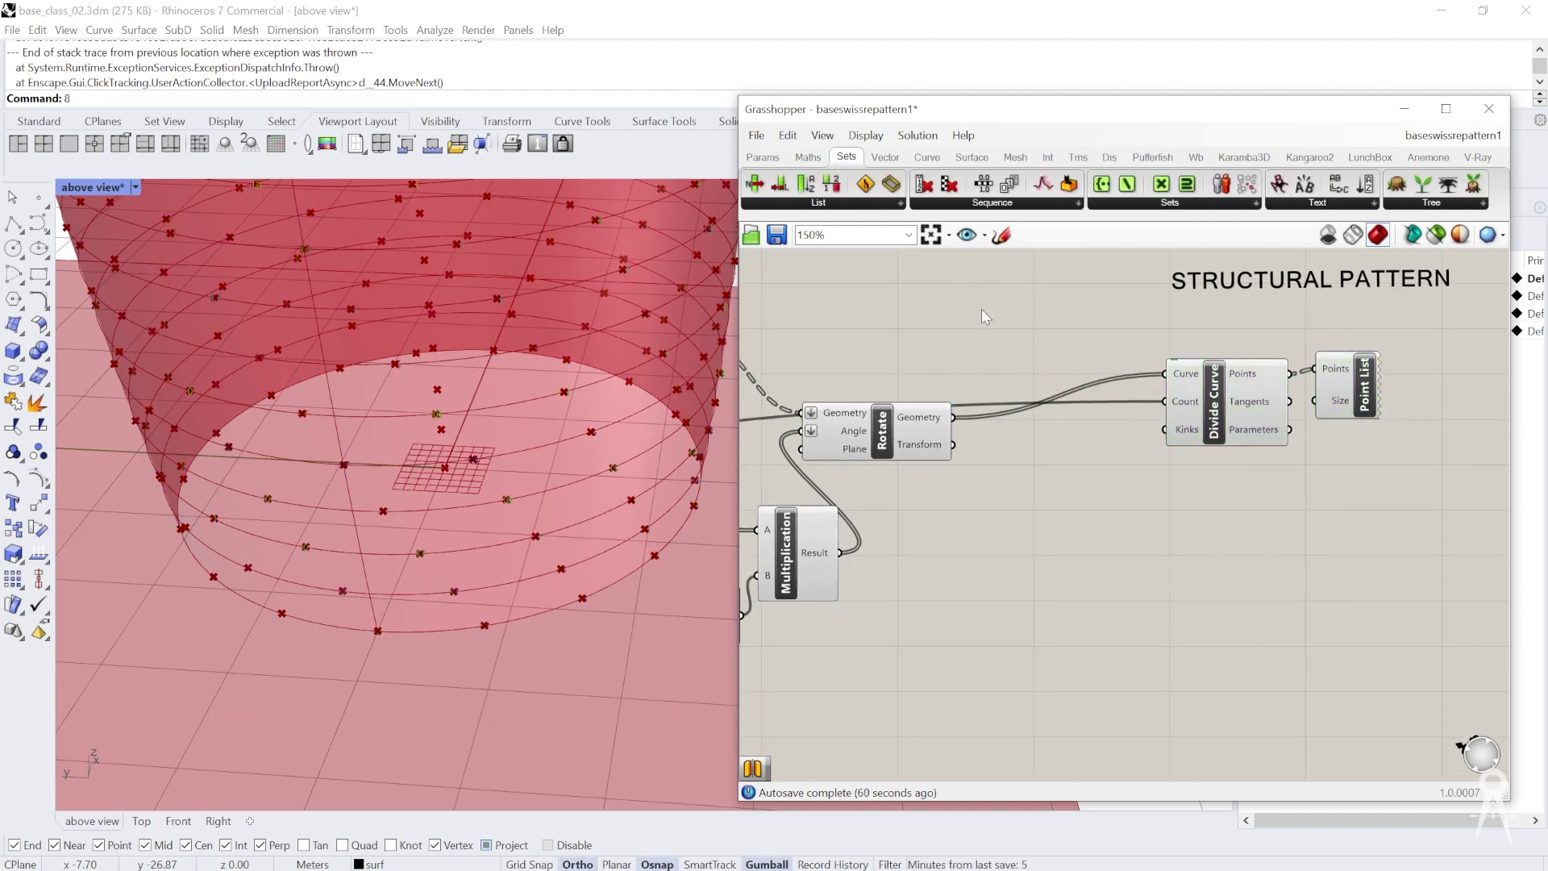
text(cull)
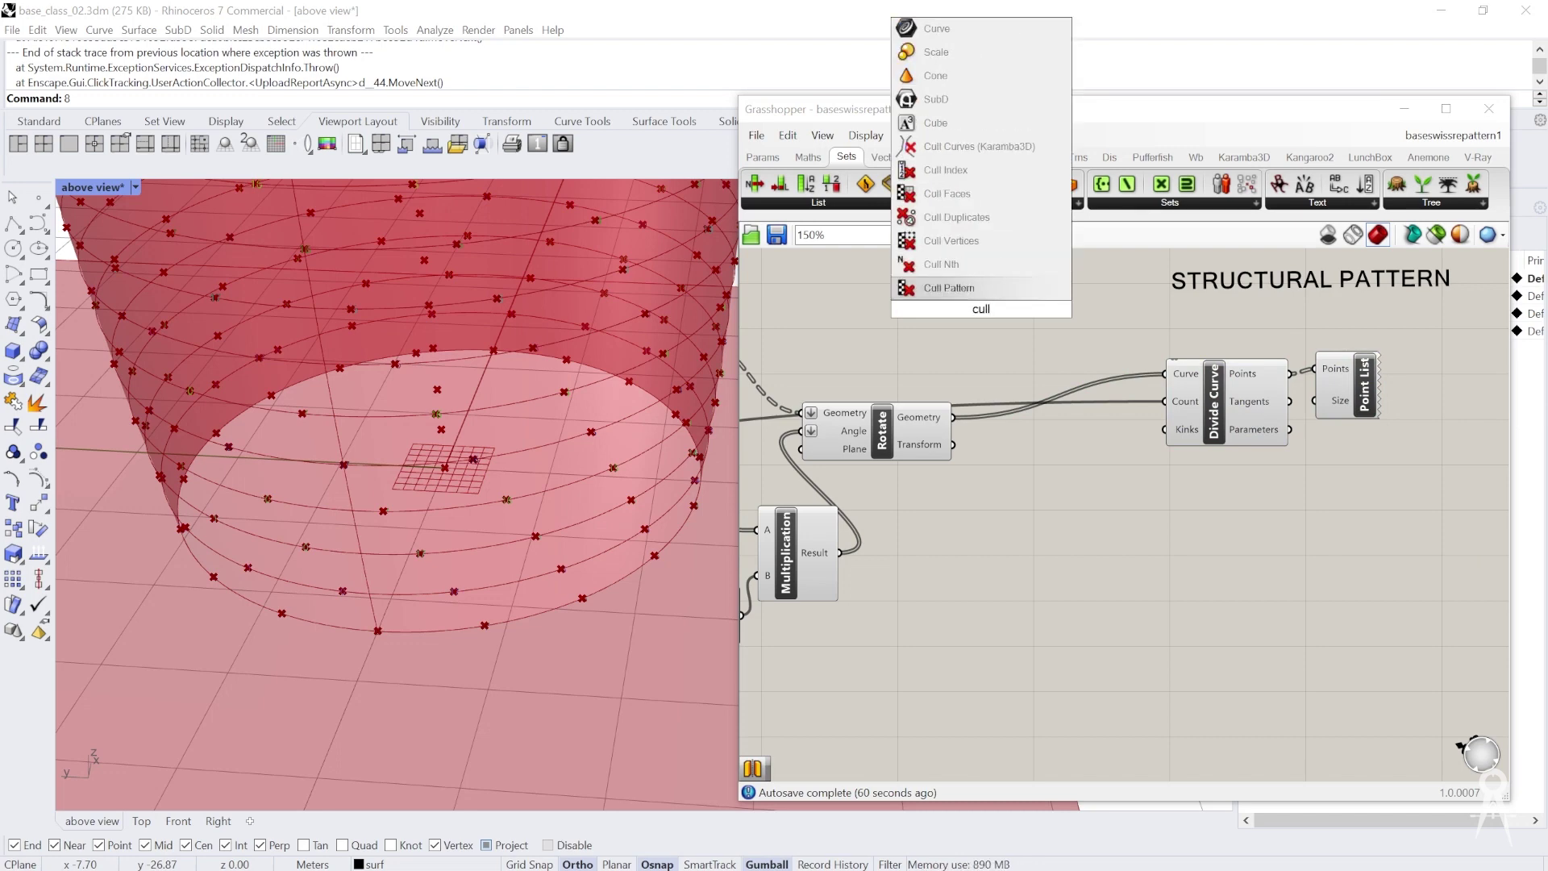
click(969, 268)
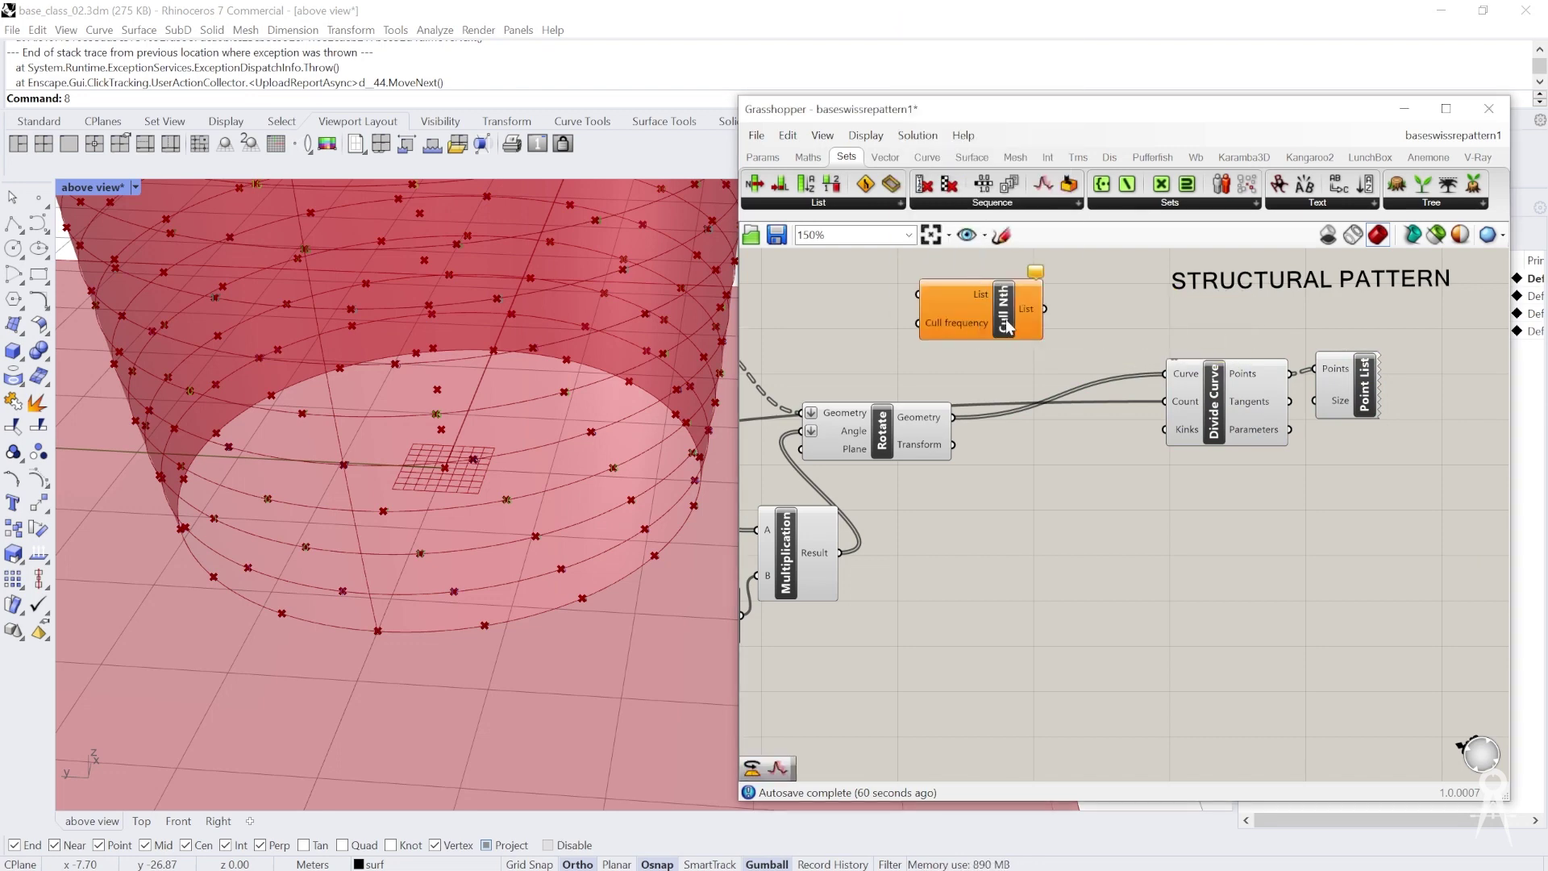
scroll(1007, 325, up, 2)
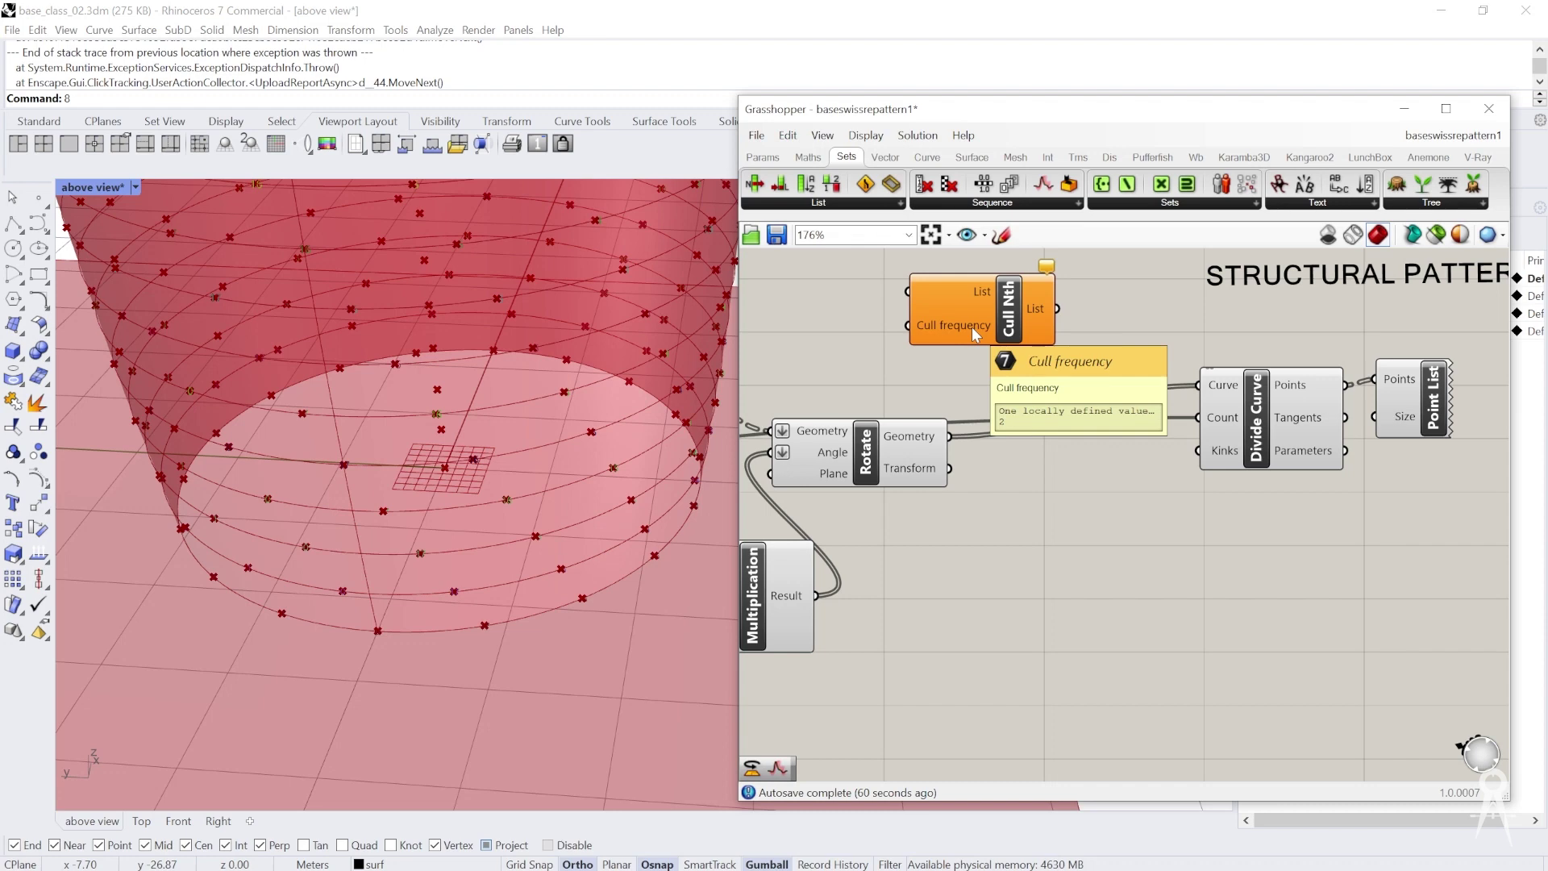
drag(1047, 318, 1129, 326)
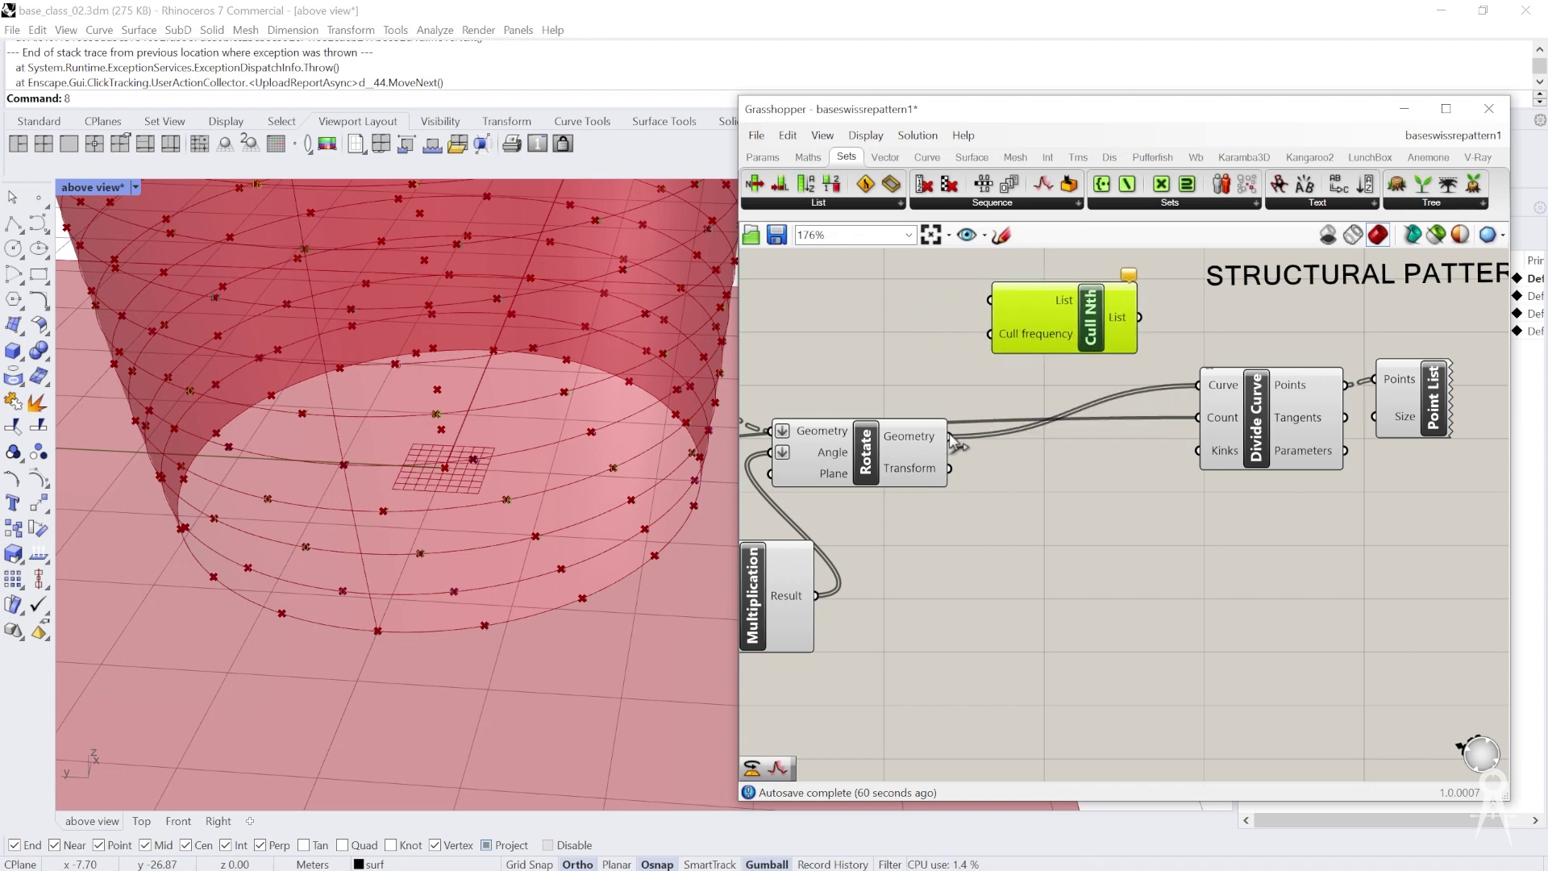
Route Rotate's Geometry output through Cull Nth's List input and connect the culled list to Divide Curve's Curve input
drag(951, 437, 991, 300)
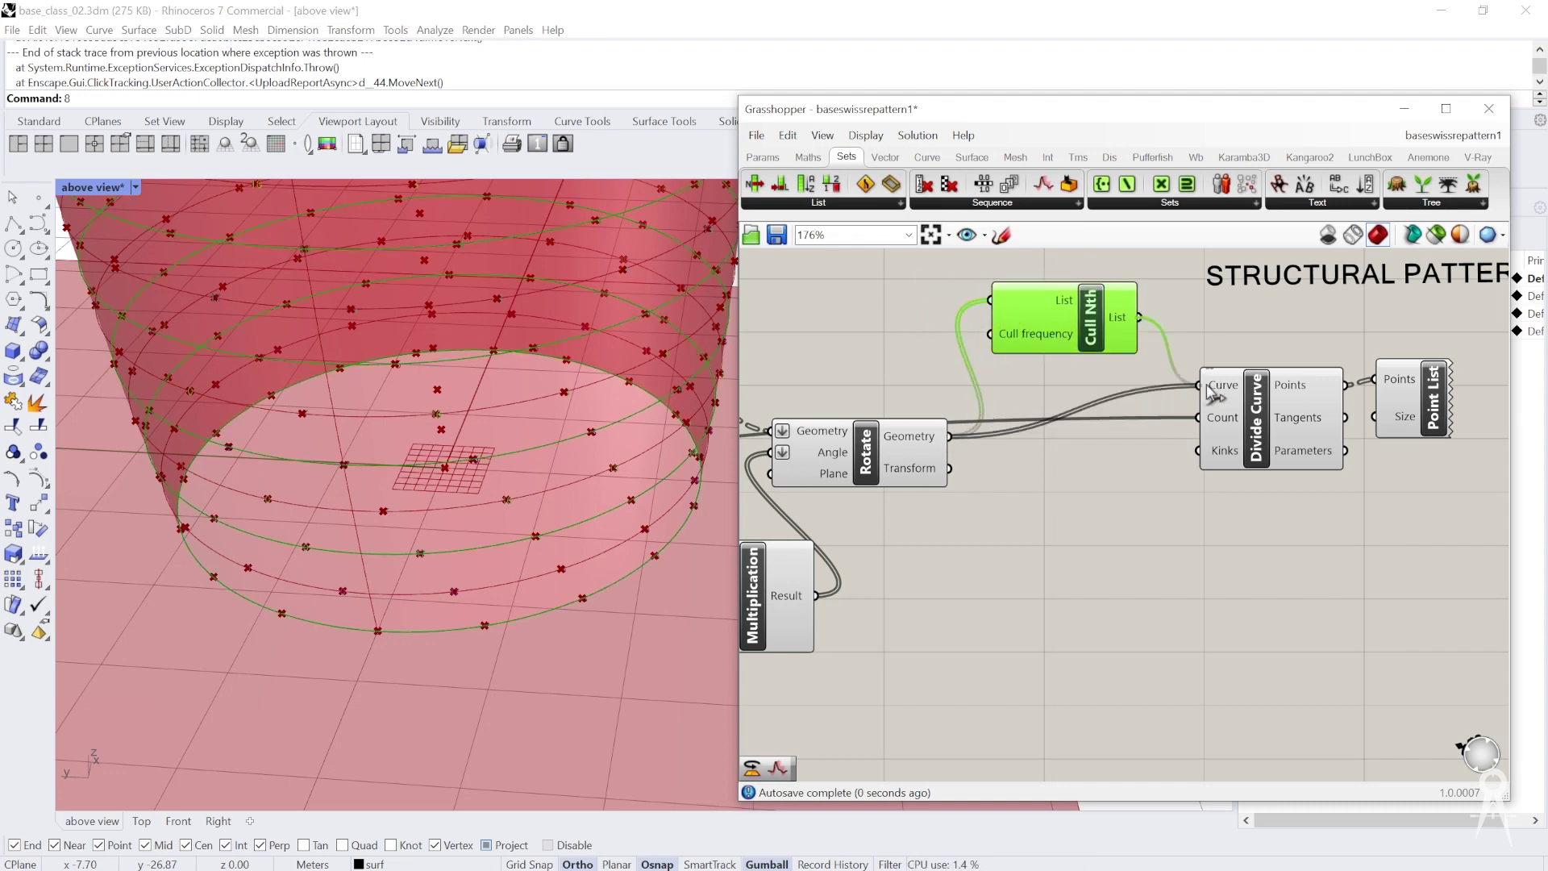
drag(1207, 386, 1201, 385)
scroll(952, 464, down, 4)
Examine the point numbering on the remaining floor curves near the tower's base
right_drag(569, 544, 403, 525)
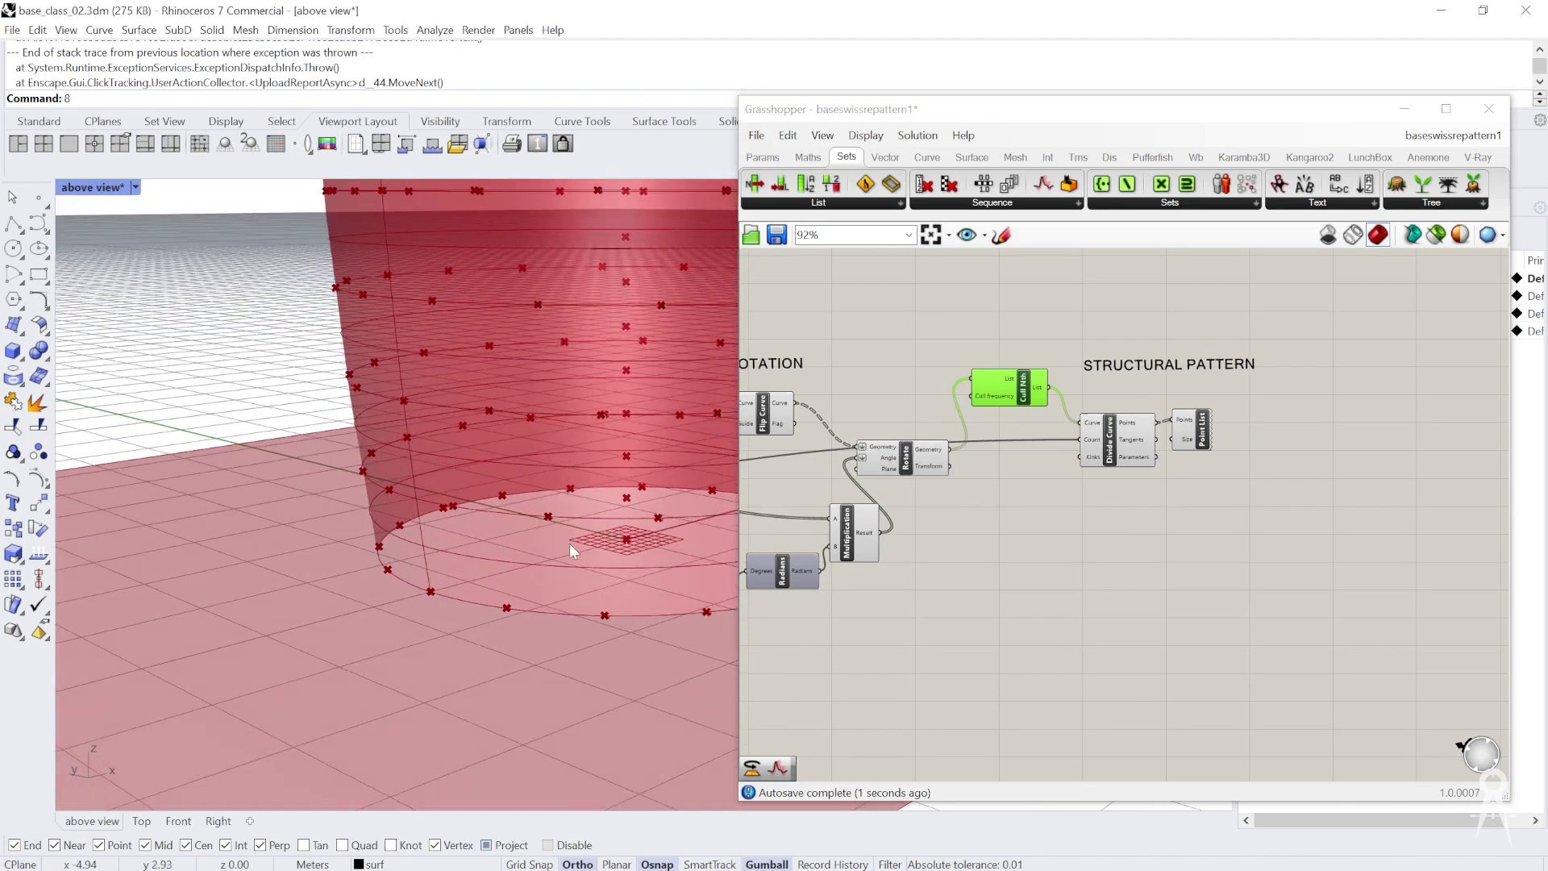
scroll(569, 544, down, 2)
scroll(564, 579, up, 8)
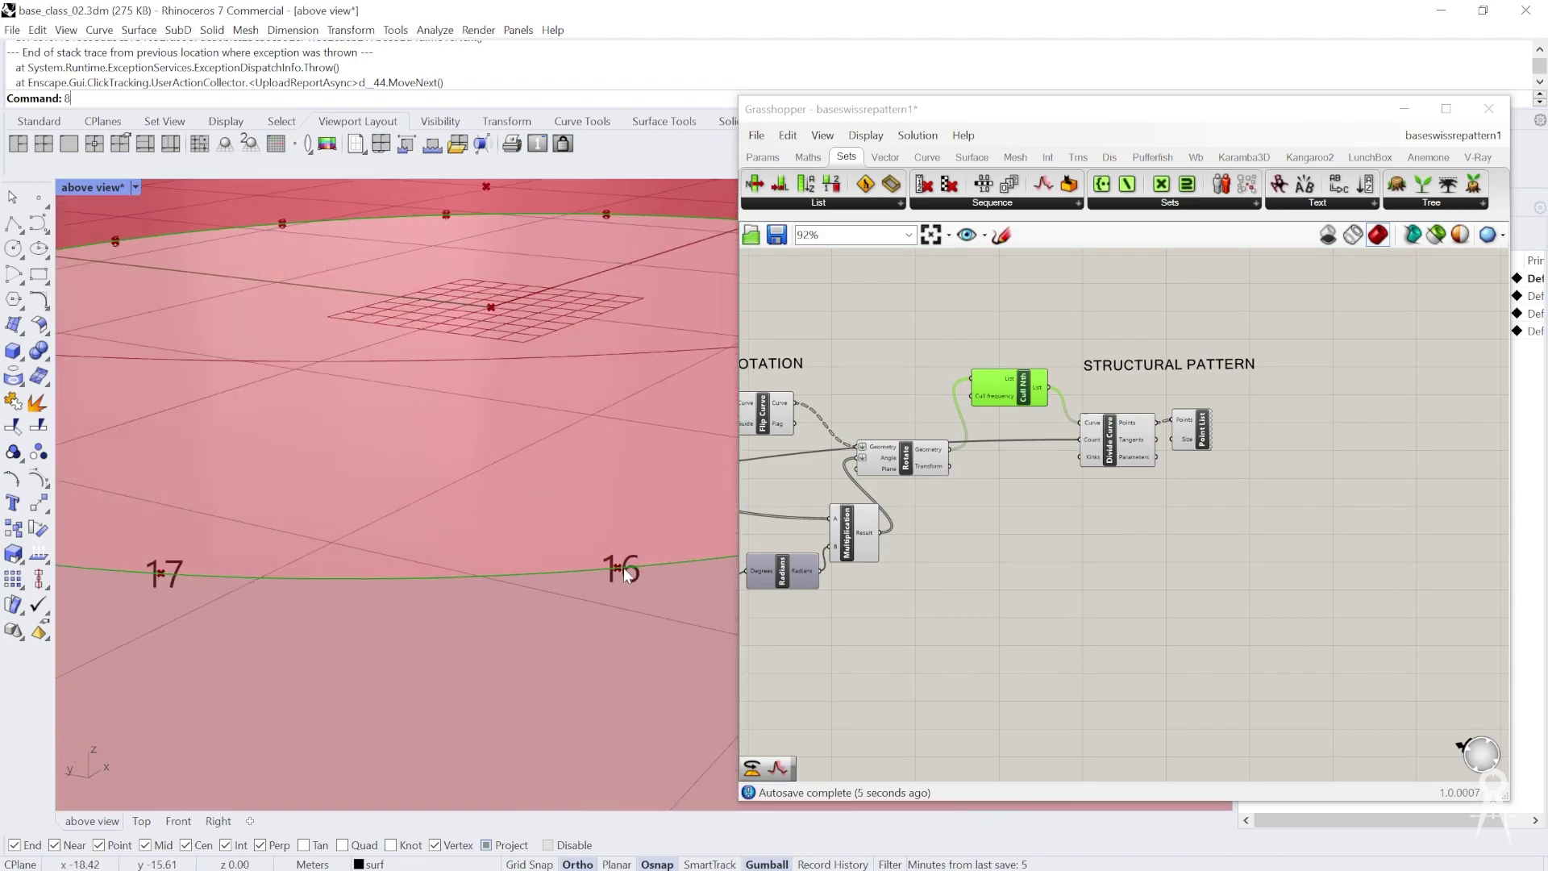
scroll(607, 570, down, 3)
scroll(273, 518, down, 2)
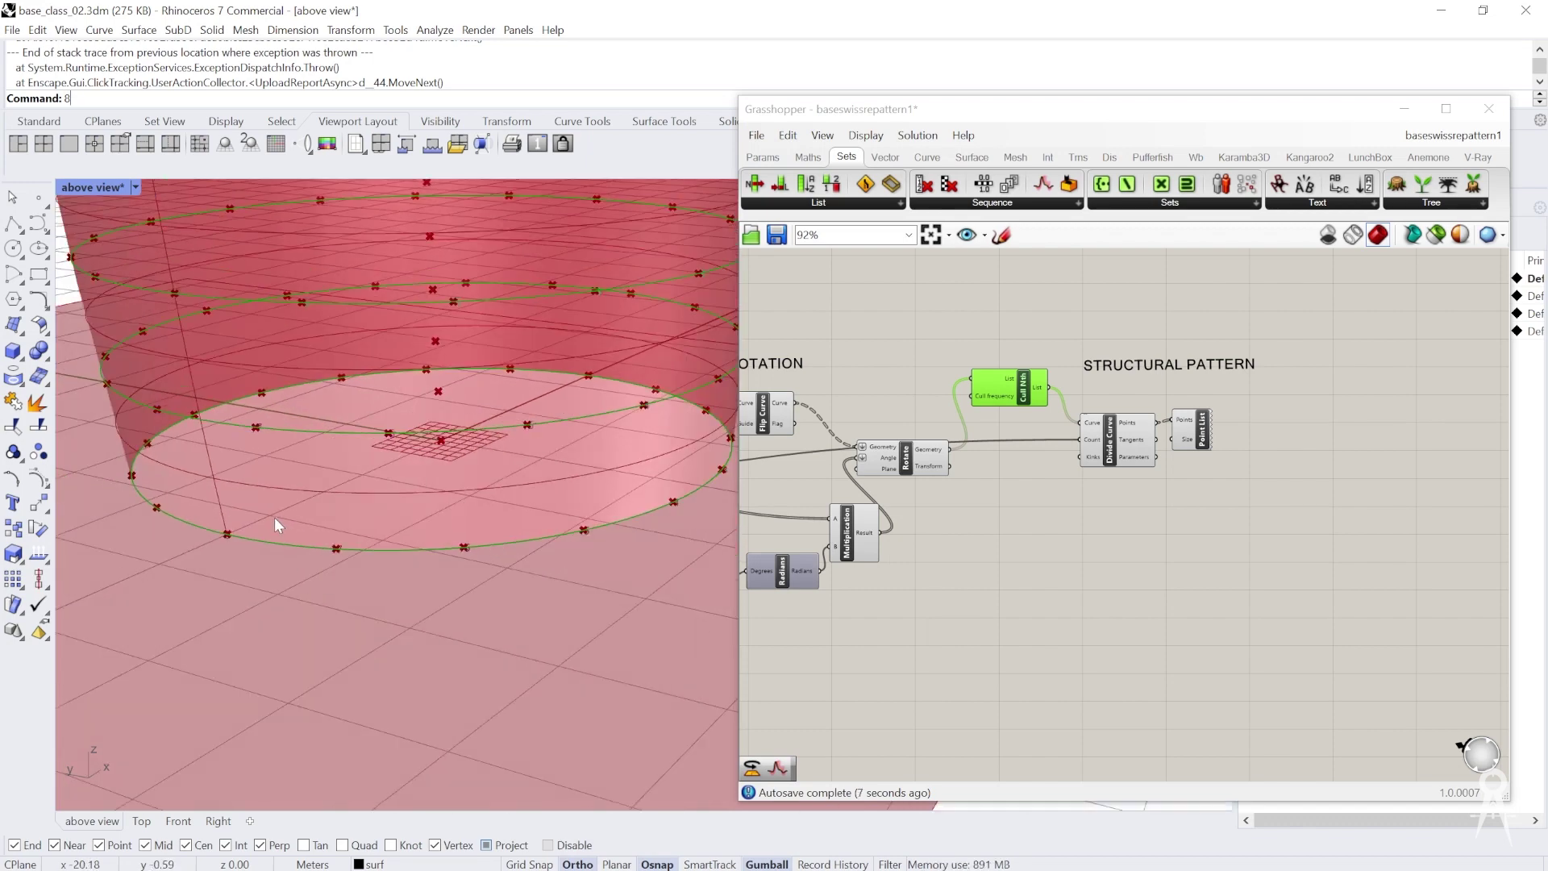
scroll(273, 518, up, 6)
scroll(484, 501, down, 3)
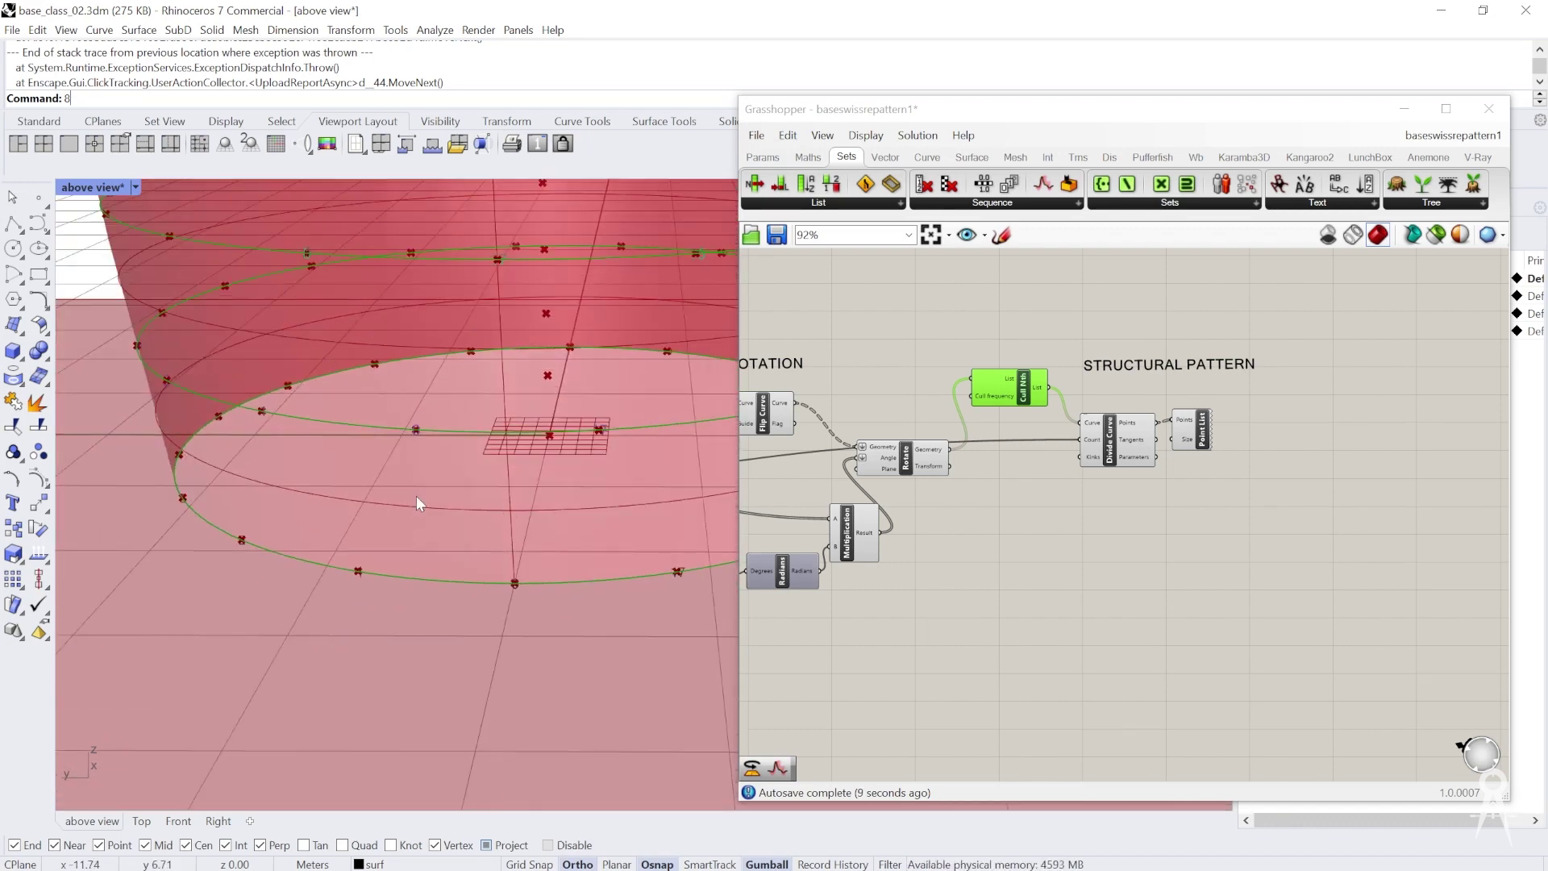
scroll(416, 496, up, 3)
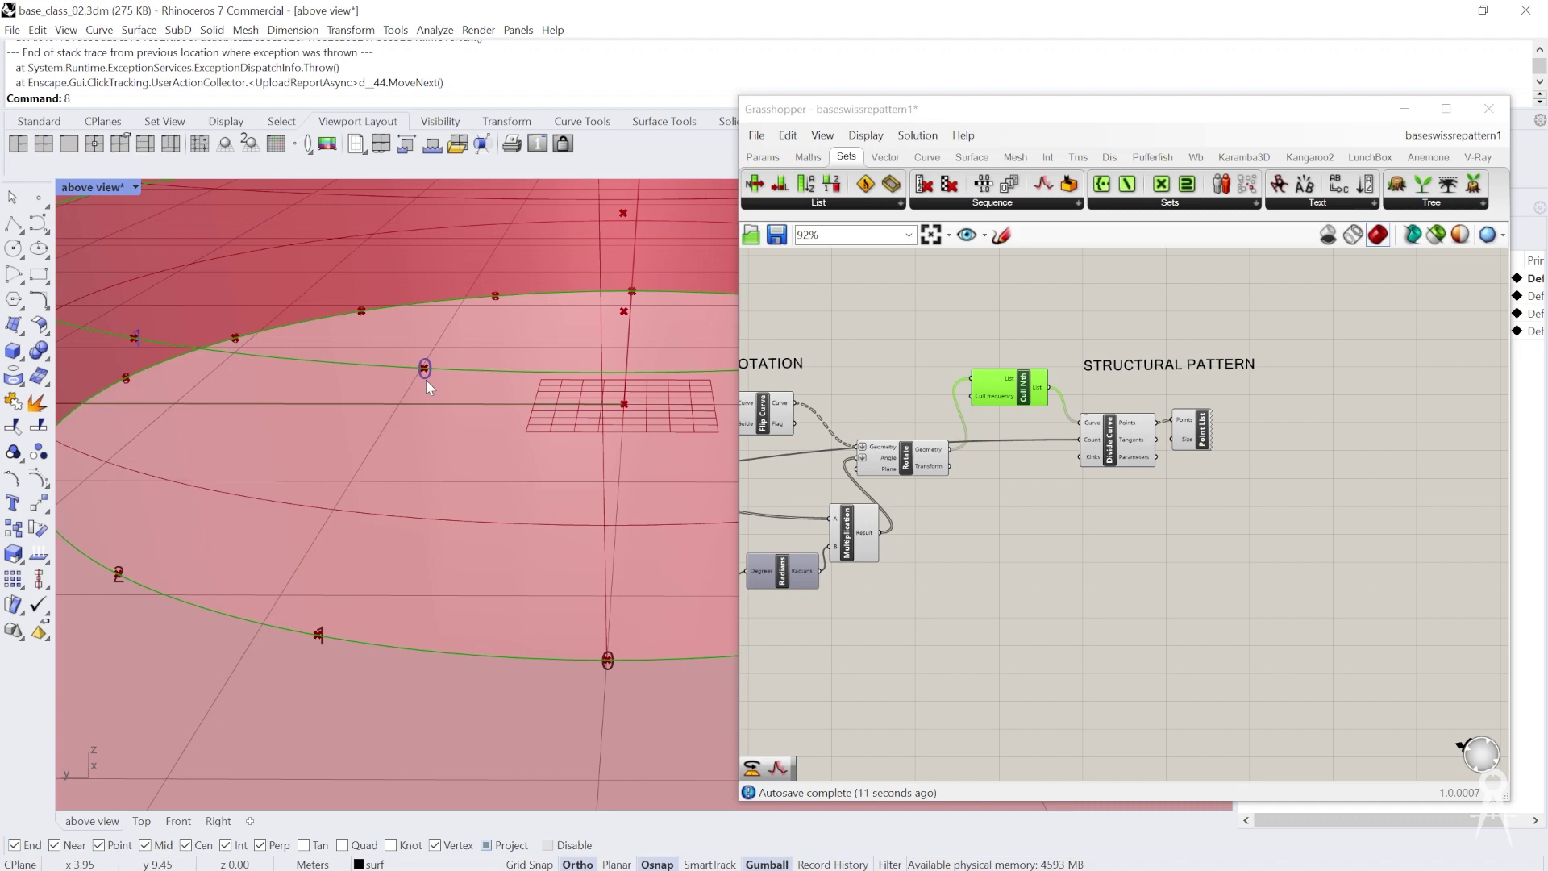
scroll(1110, 570, up, 4)
Space Point List farther from Divide Curve and examine the culled division points over the whole tower
drag(1050, 415, 1147, 417)
scroll(1077, 442, down, 4)
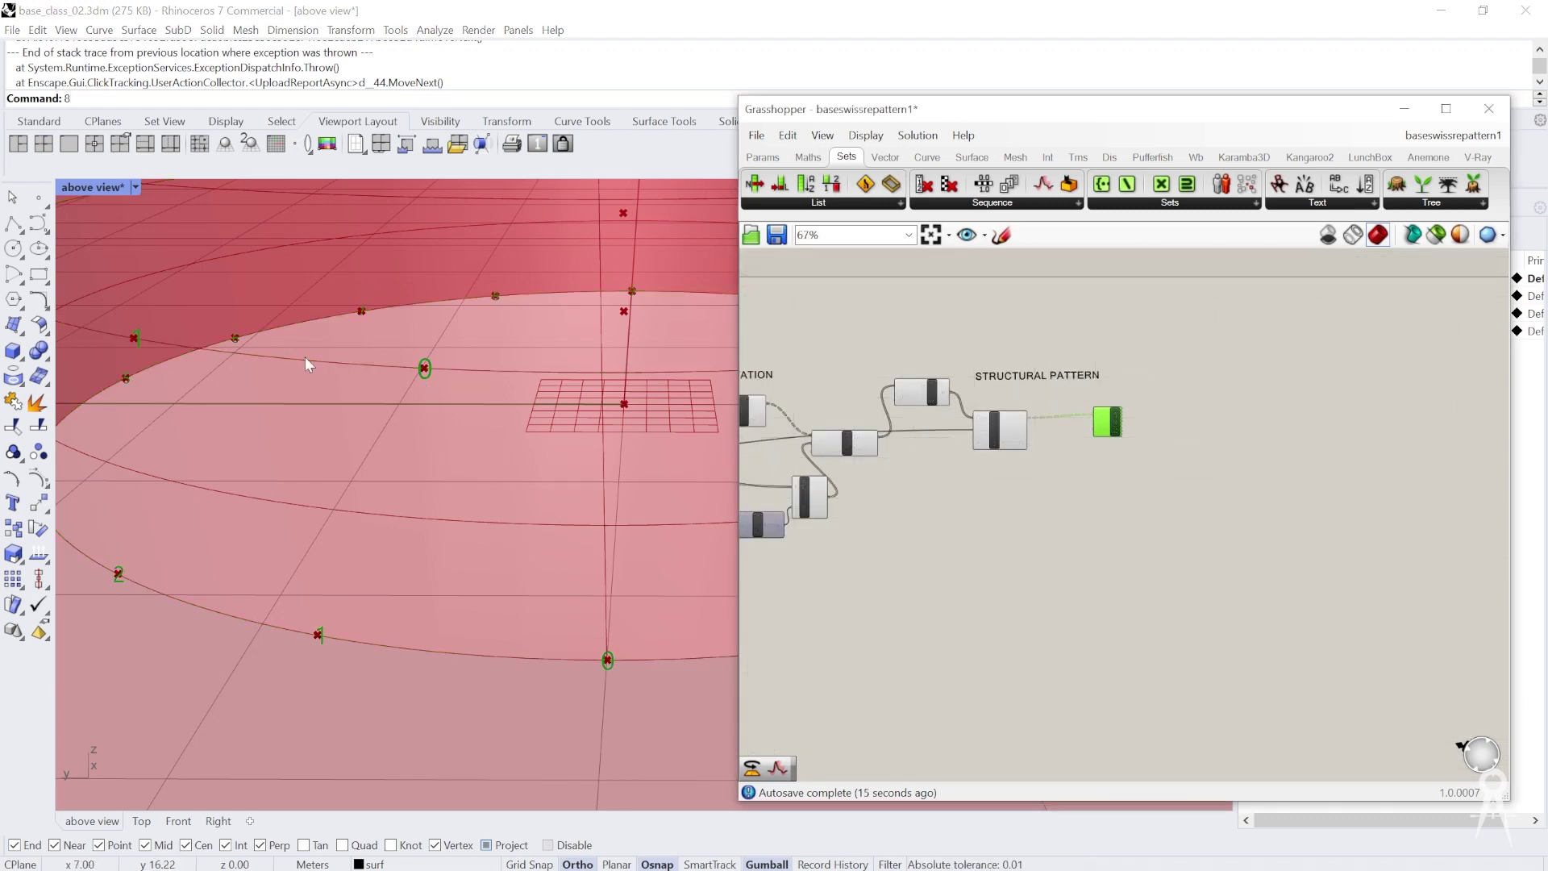
scroll(484, 573, down, 3)
scroll(496, 575, up, 1)
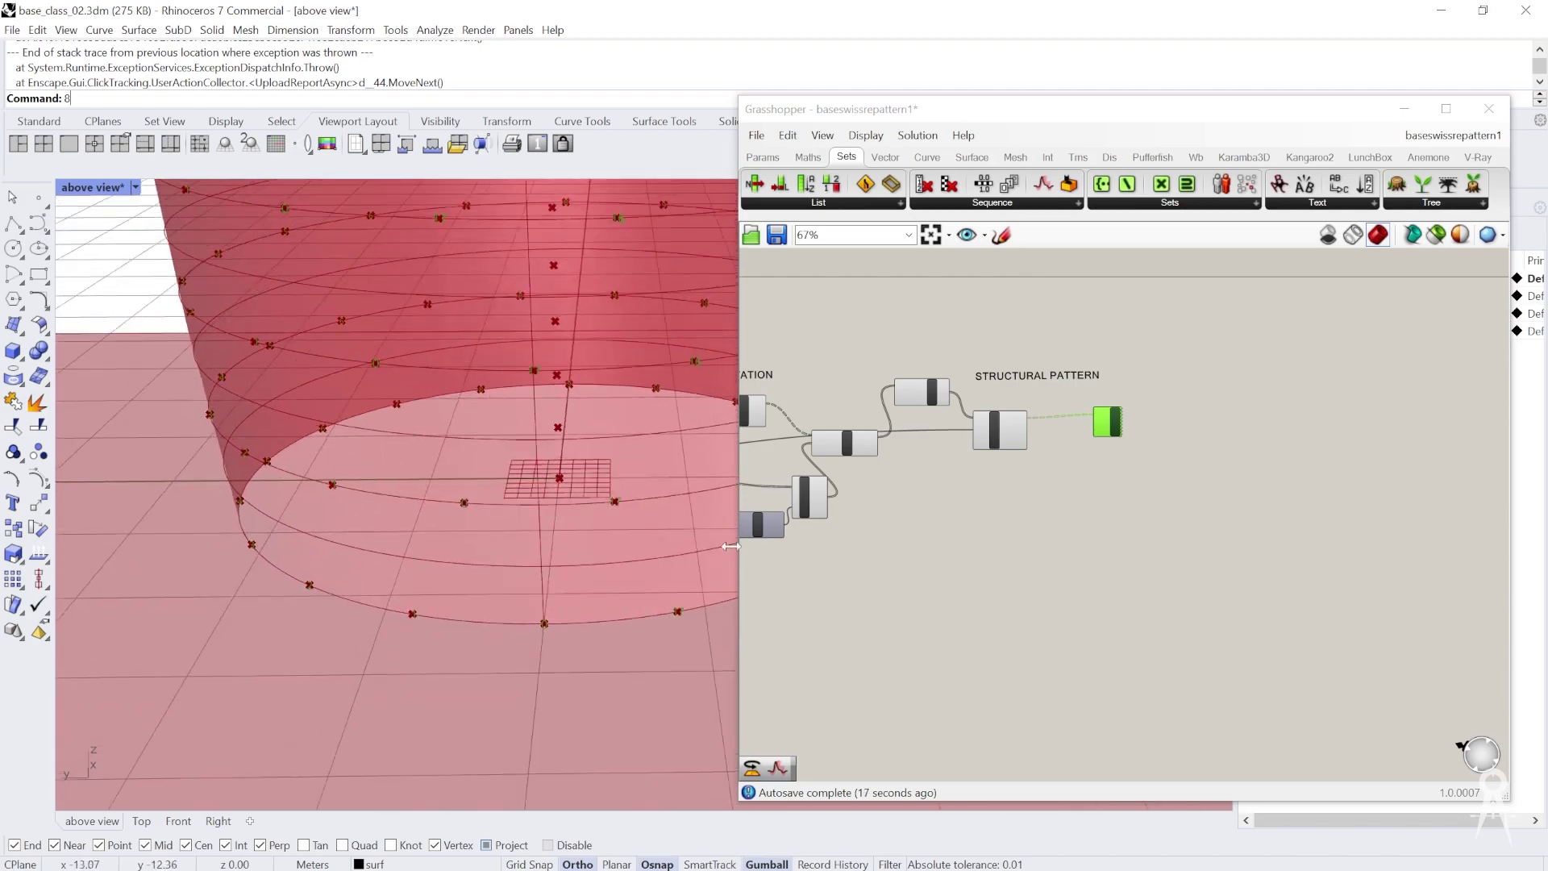
scroll(404, 548, down, 5)
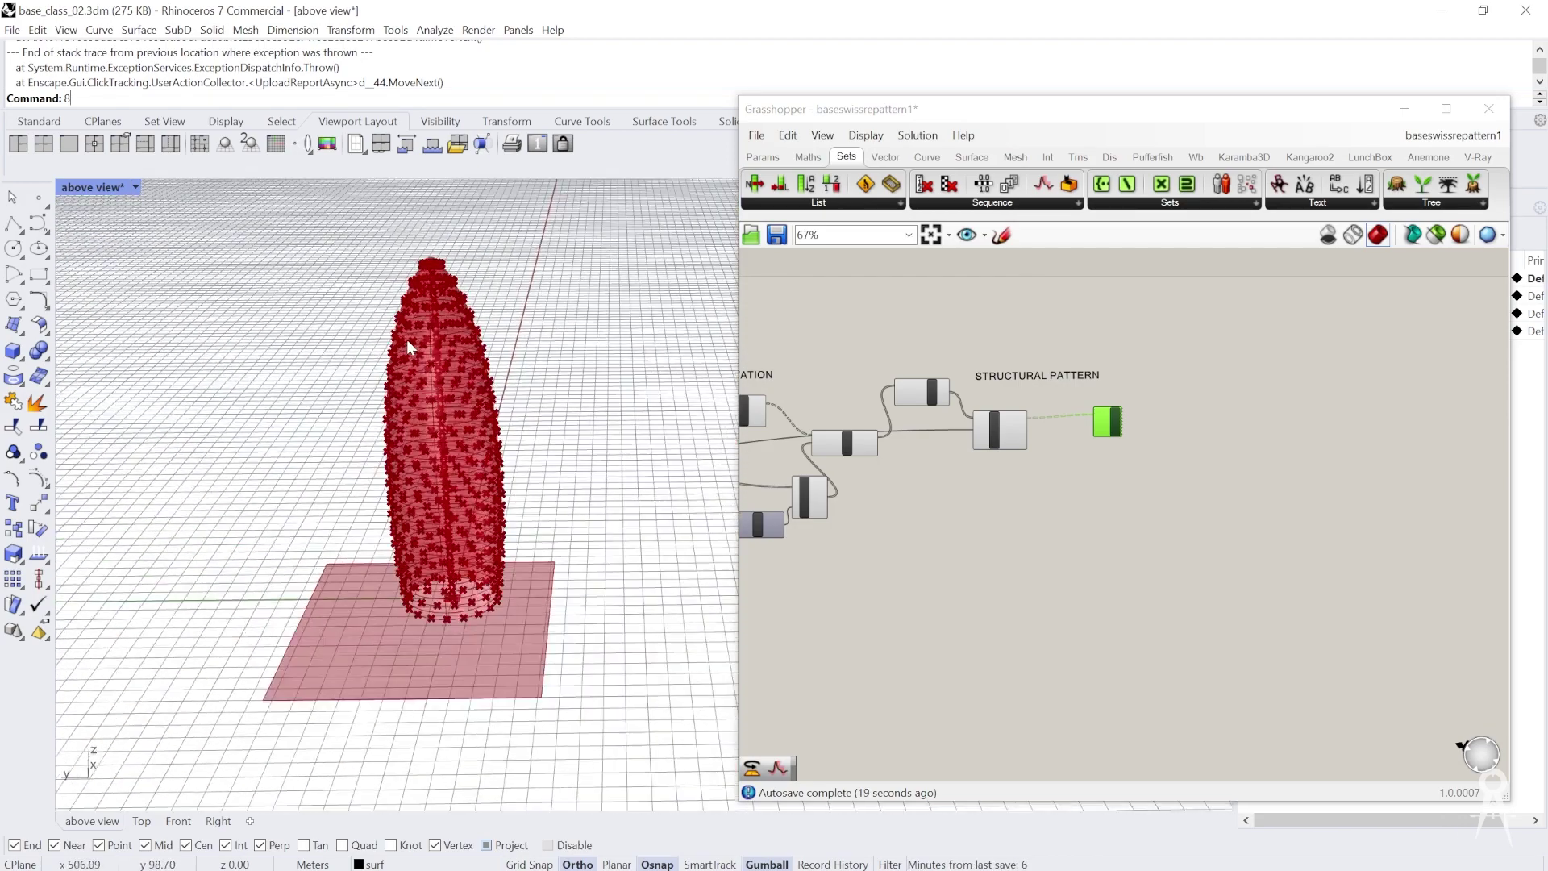
scroll(419, 363, up, 2)
scroll(436, 403, down, 4)
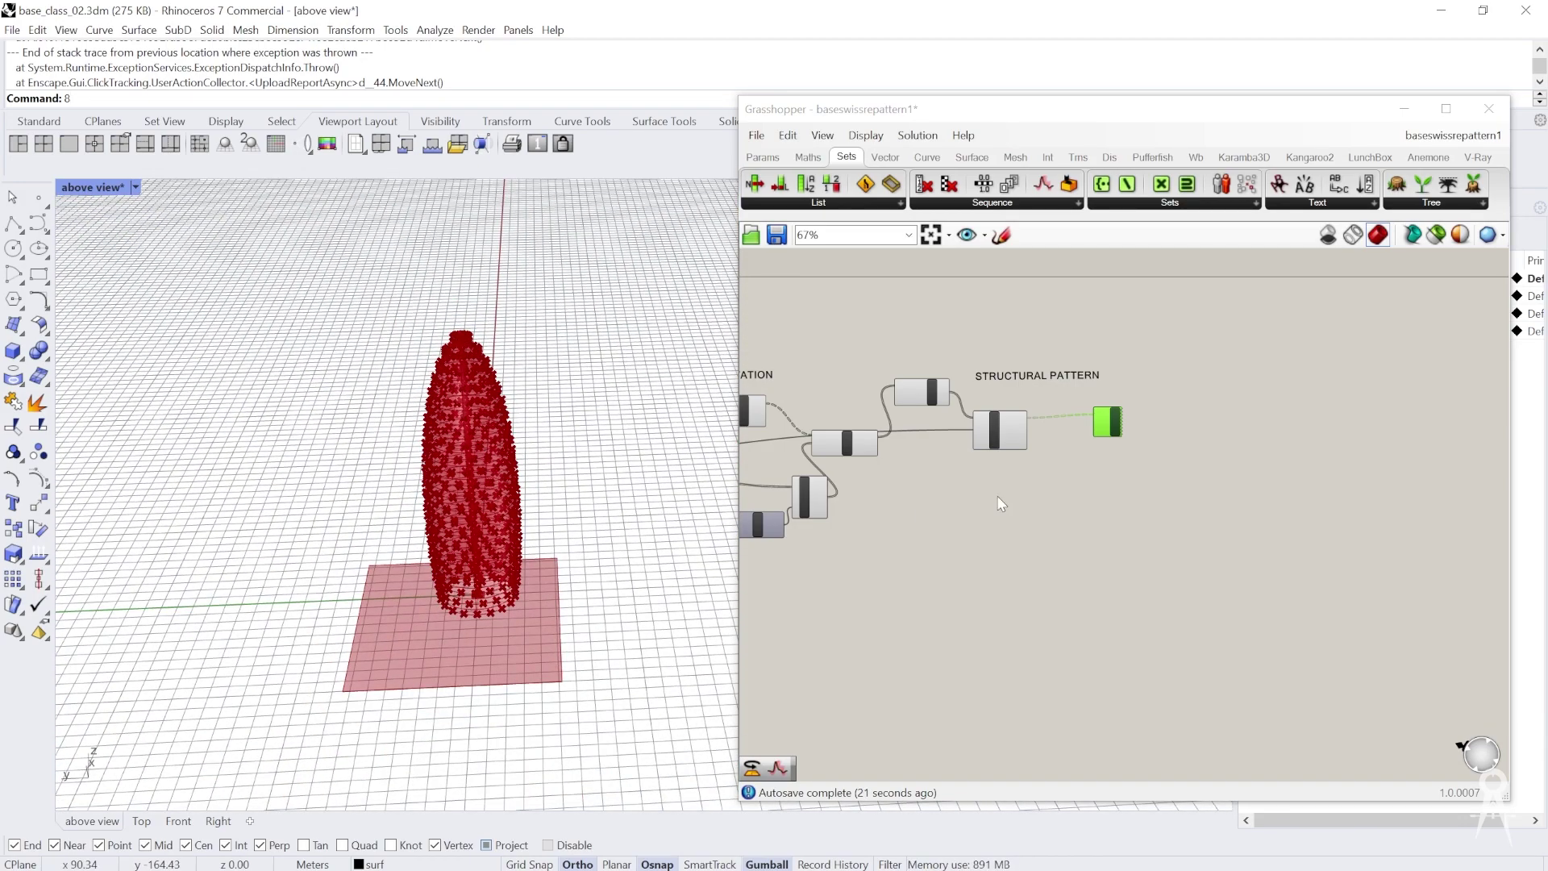
scroll(968, 484, up, 3)
right_drag(942, 474, 879, 493)
scroll(1149, 411, down, 2)
scroll(1150, 409, up, 7)
Move Divide Curve farther from Cull Nth and delete the Point List component
drag(986, 479, 1066, 465)
right_drag(1013, 549, 840, 520)
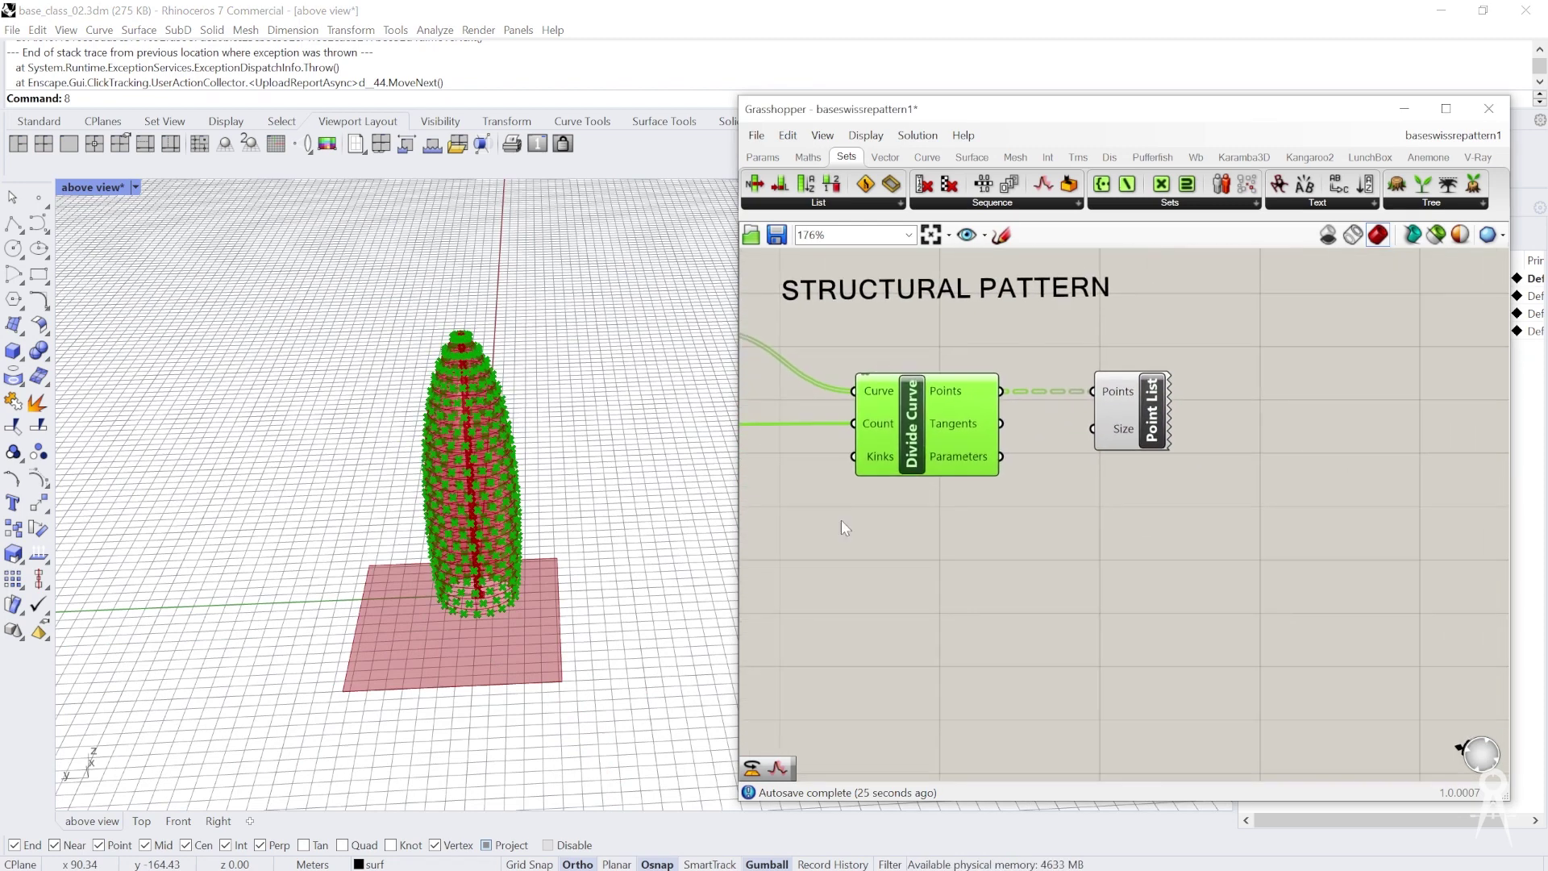
scroll(841, 521, up, 1)
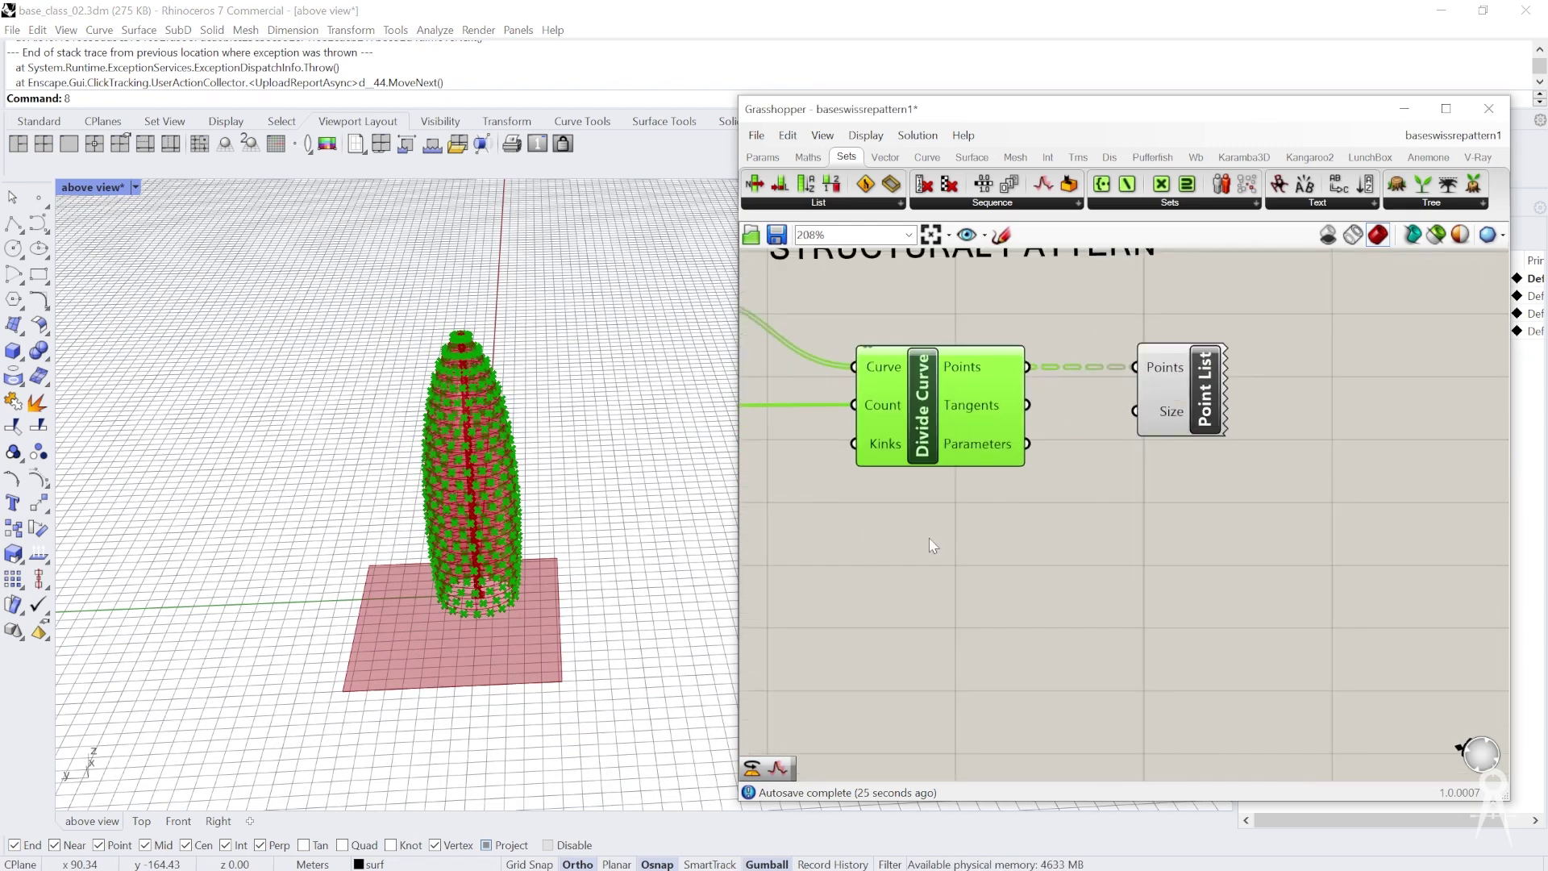
click(1207, 395)
key(Delete)
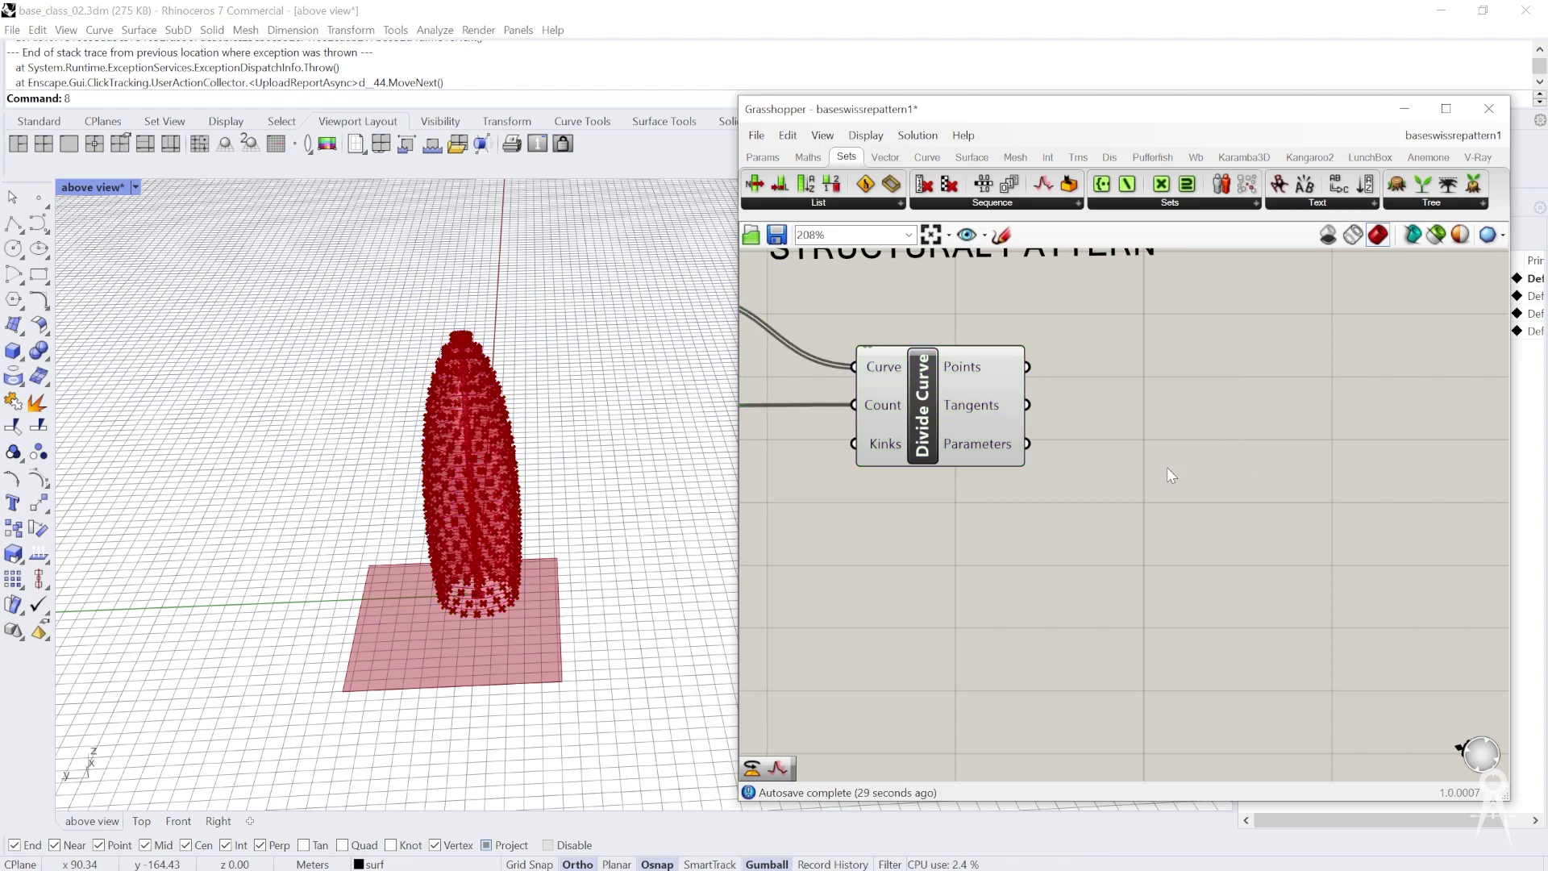
Add a List Item component beside Divide Curve's outputs
double_click(1205, 442)
text(li)
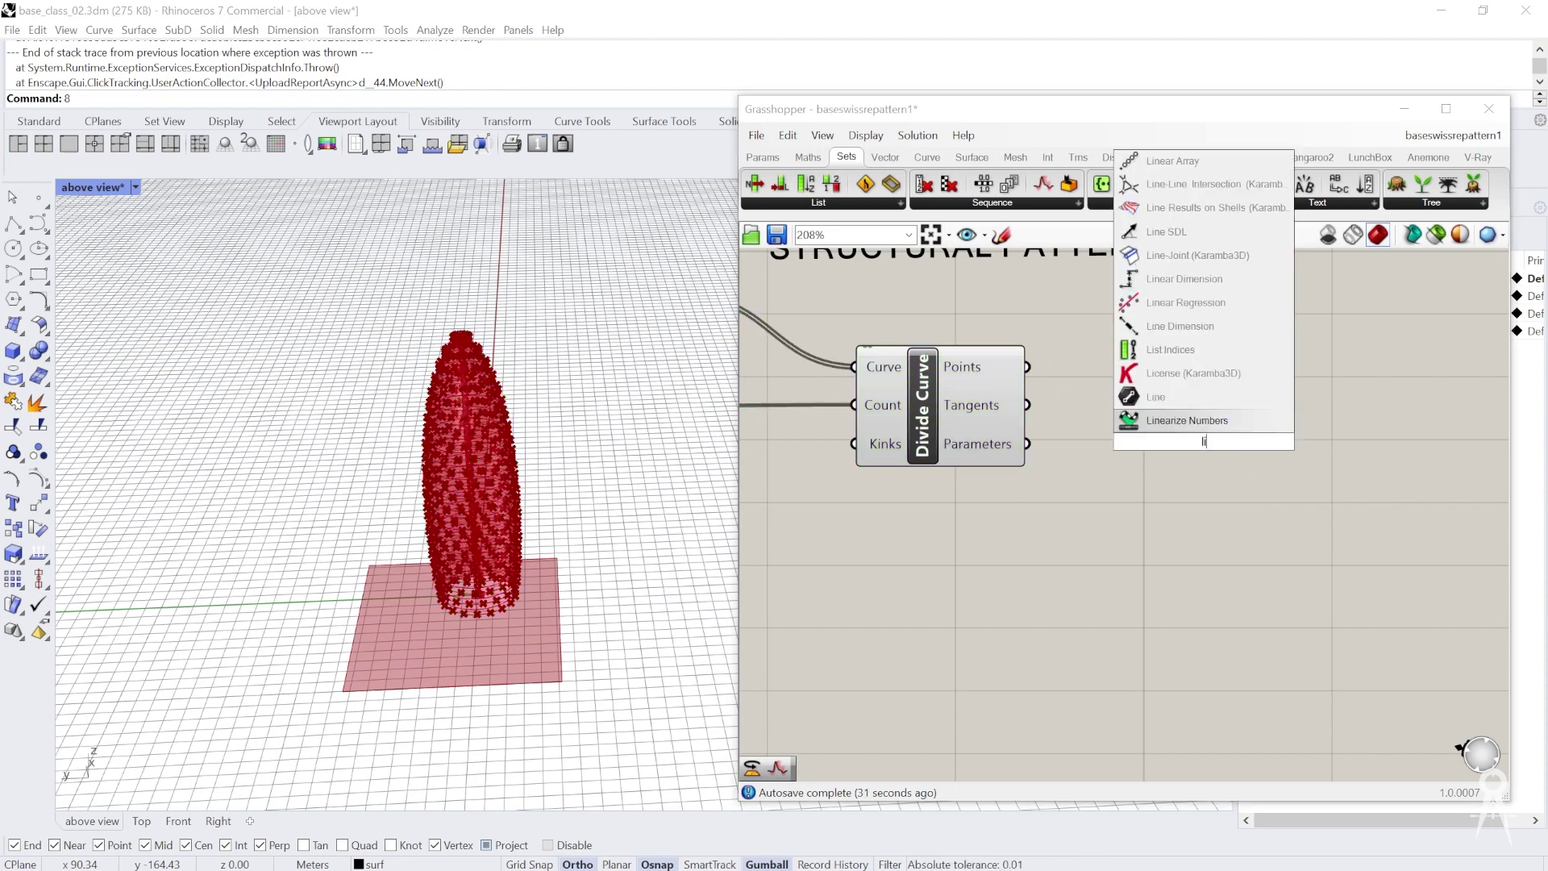
text(n)
key(BackSpace)
key(BackSpace)
key(BackSpace)
text(item)
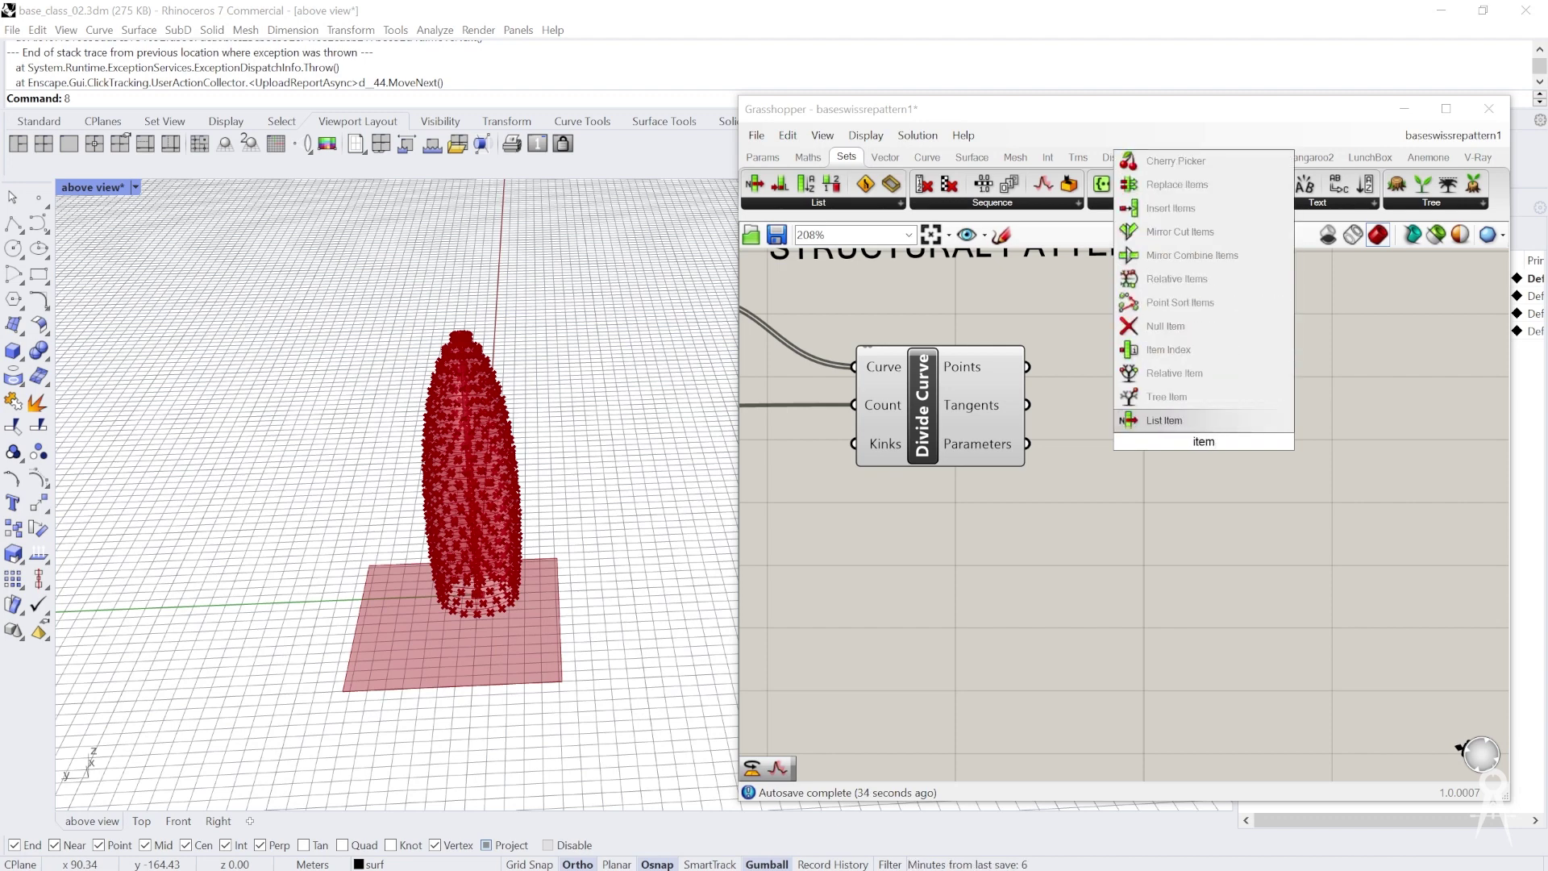
key(Return)
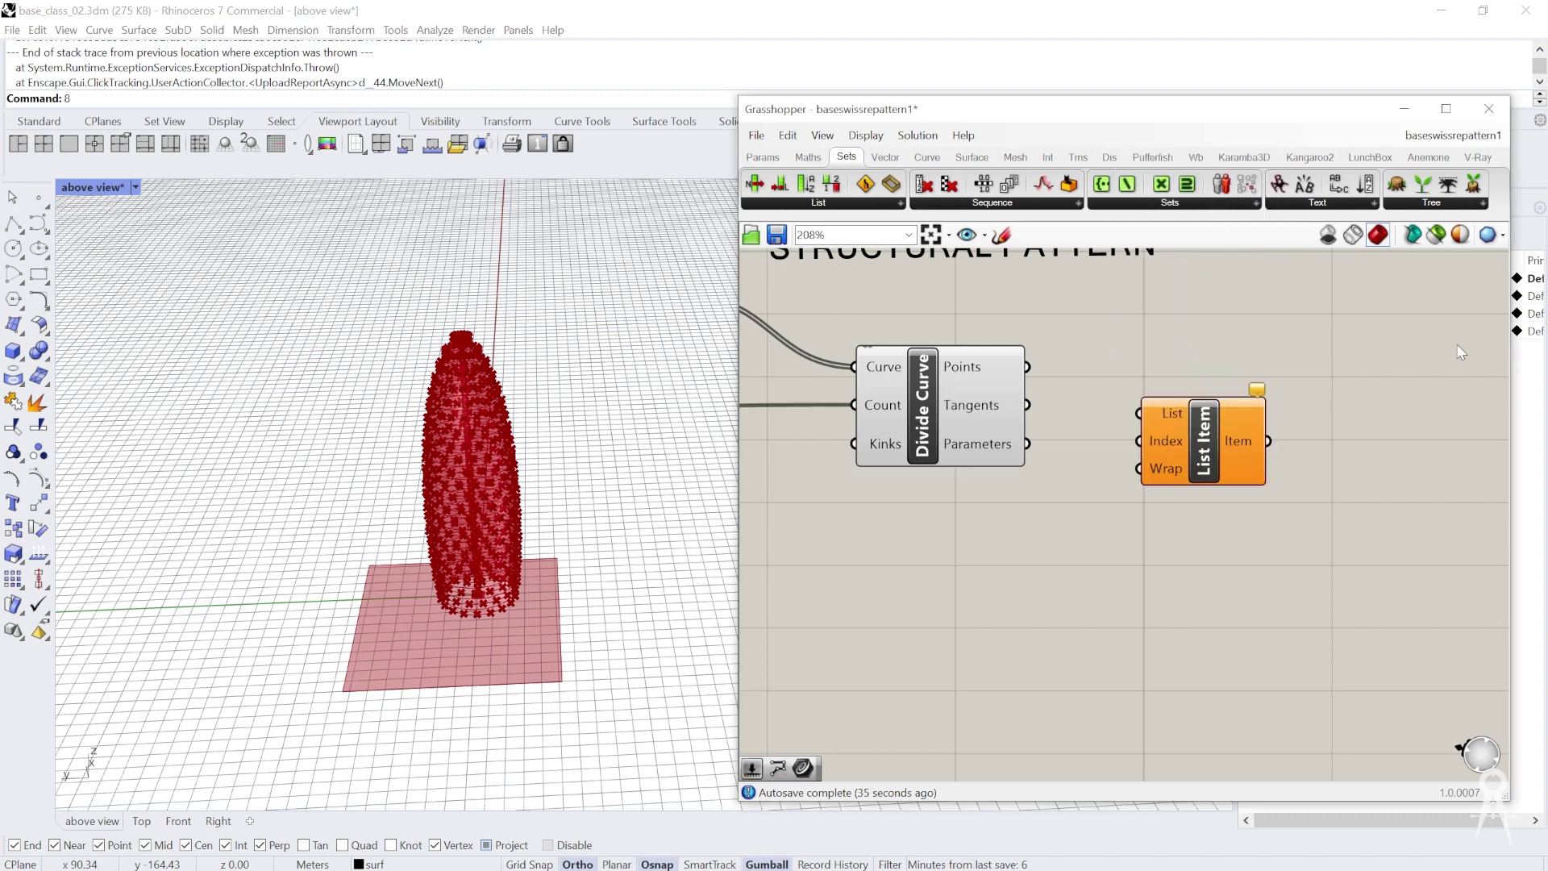
scroll(1029, 414, up, 1)
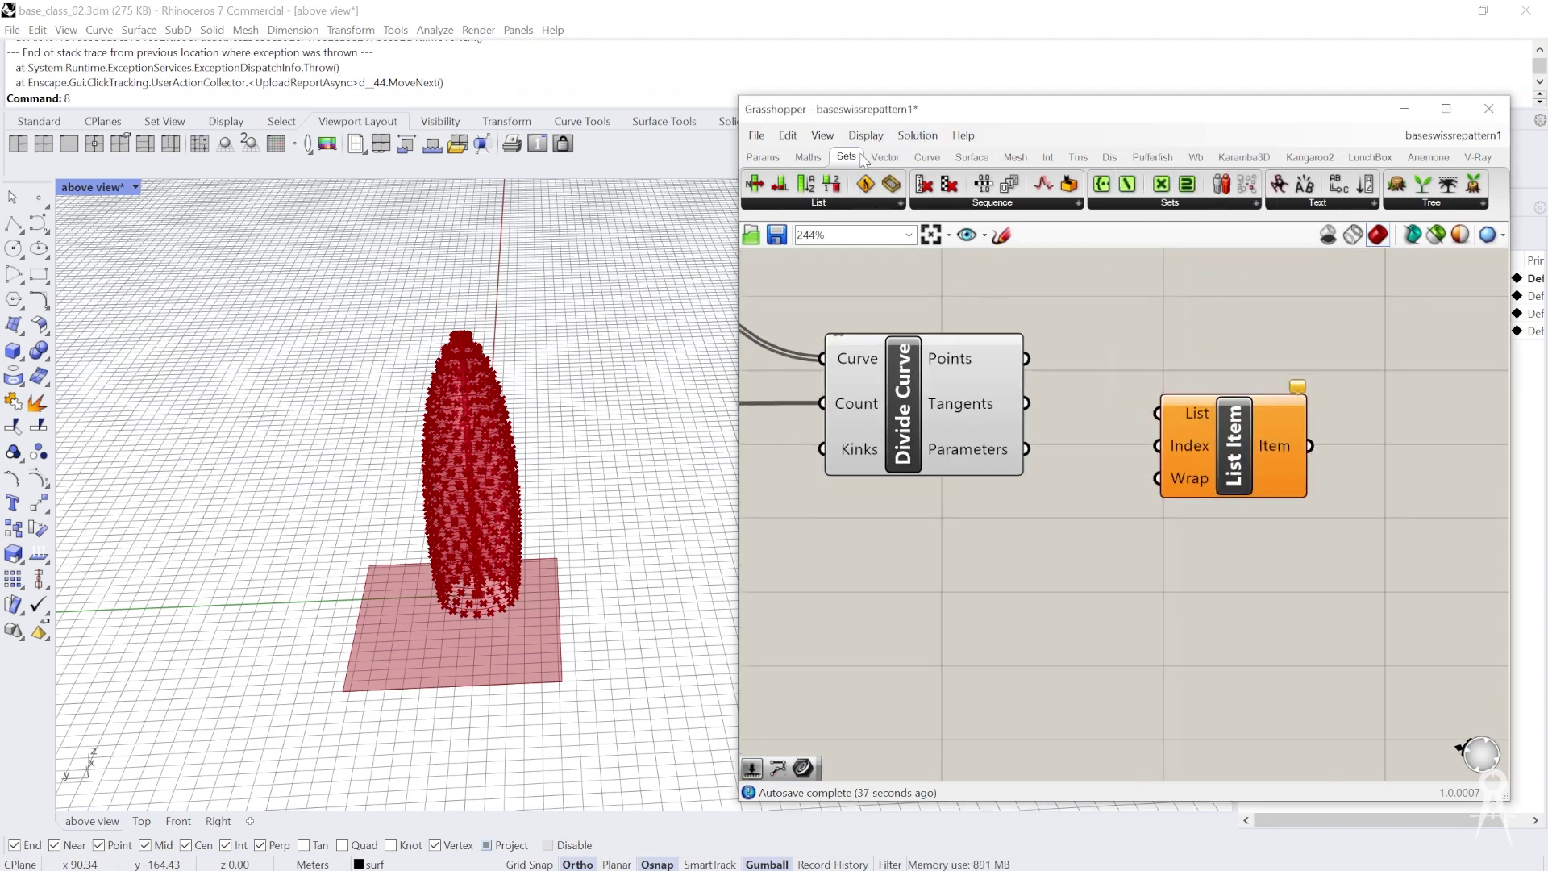
drag(1207, 452, 1236, 447)
right_drag(935, 324, 900, 317)
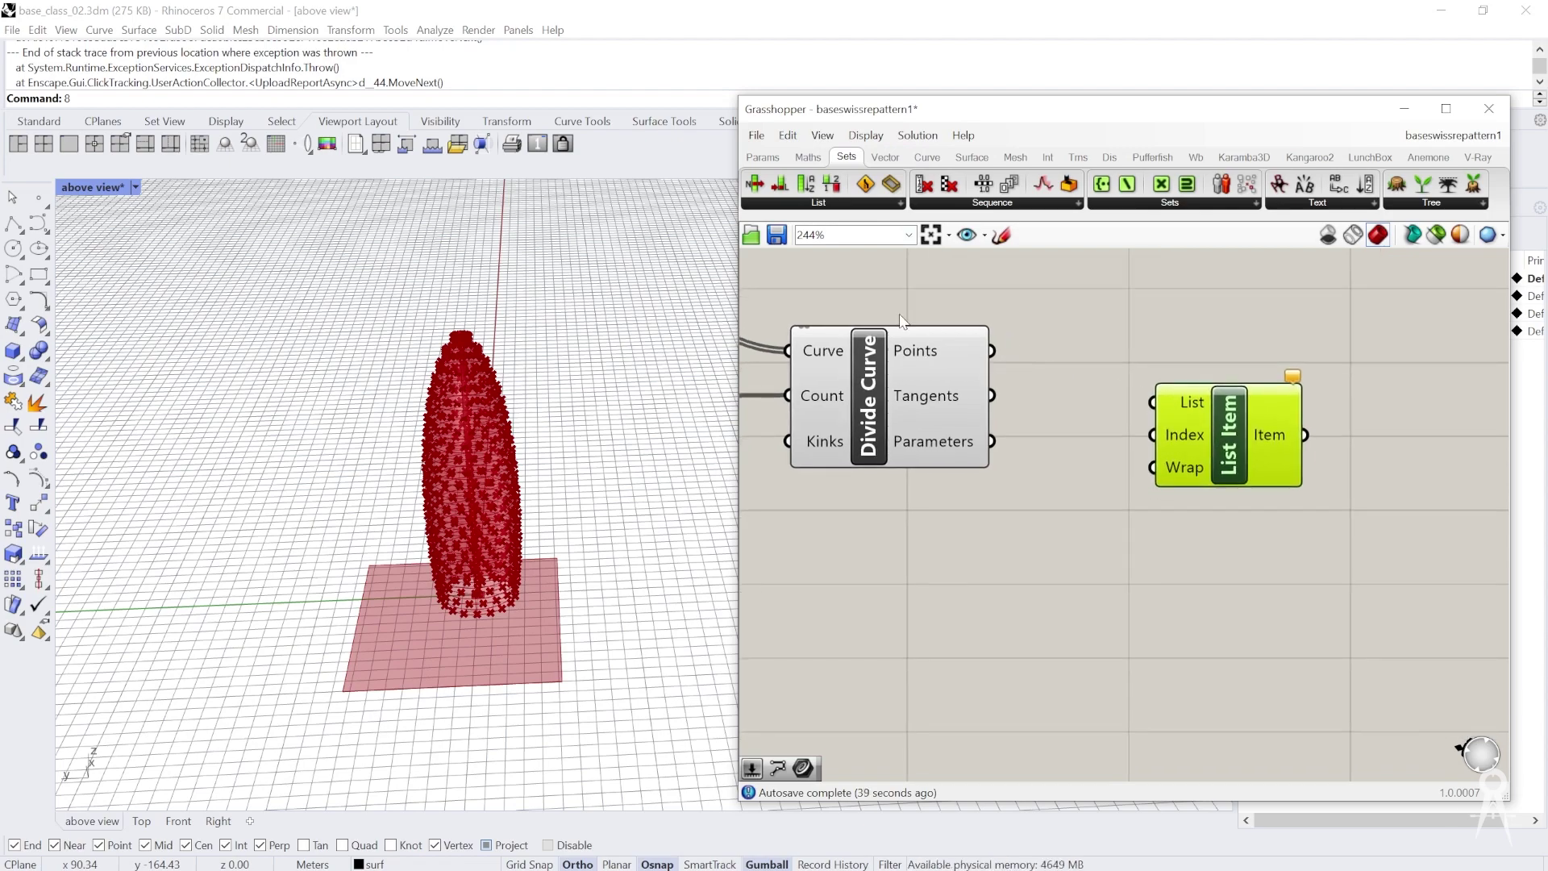
Highlight Divide Curve's points and examine their distribution from the tower's base to its tip
click(915, 376)
scroll(466, 442, up, 6)
right_drag(466, 443, 446, 370)
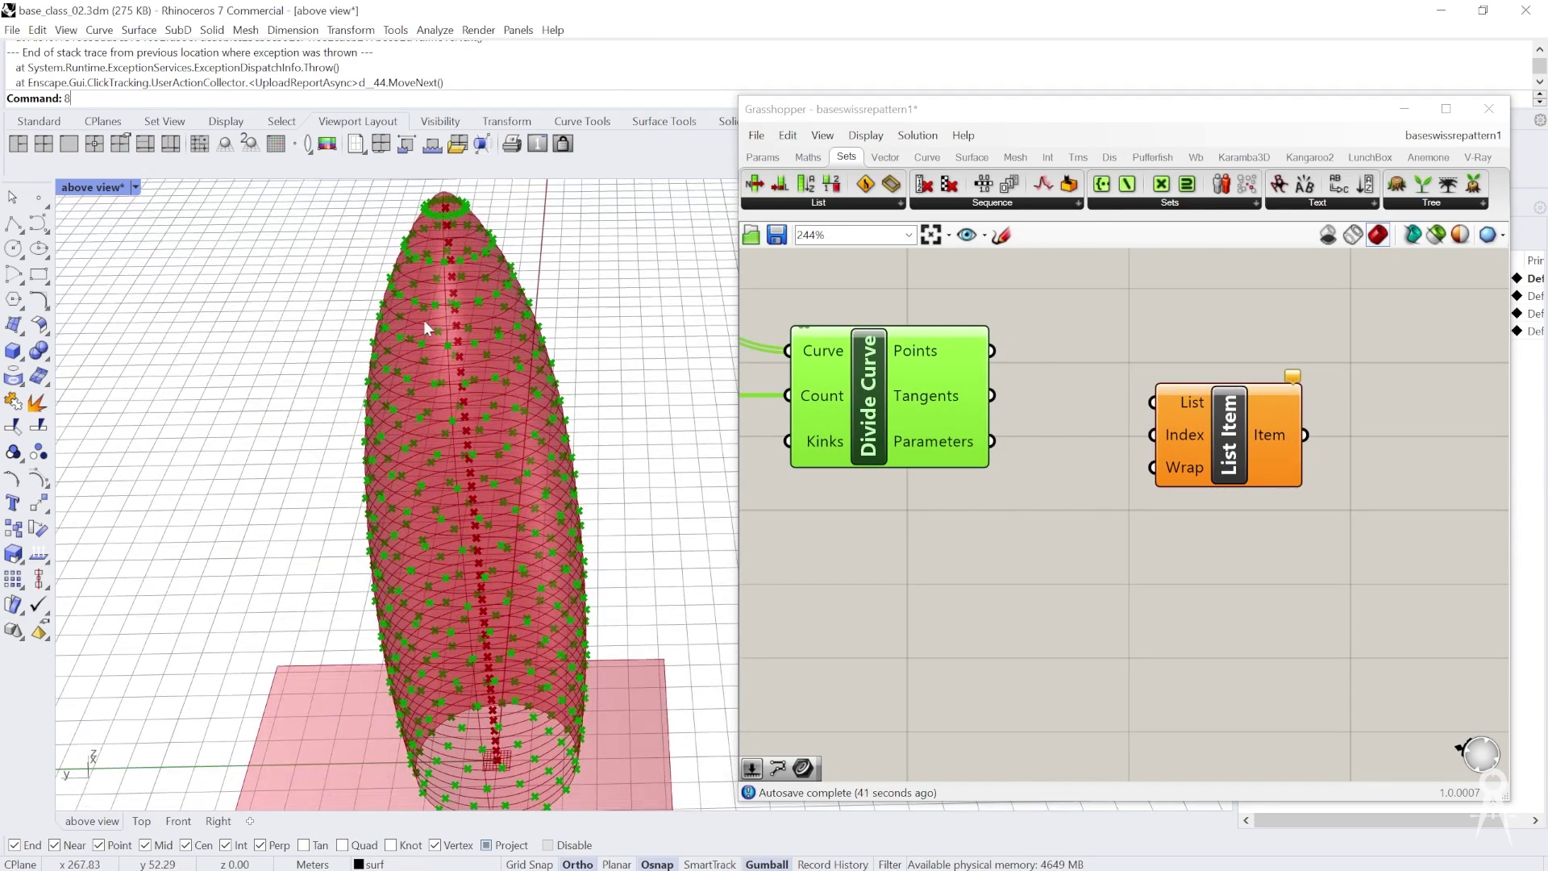
scroll(583, 273, down, 5)
scroll(415, 217, up, 3)
scroll(408, 279, down, 2)
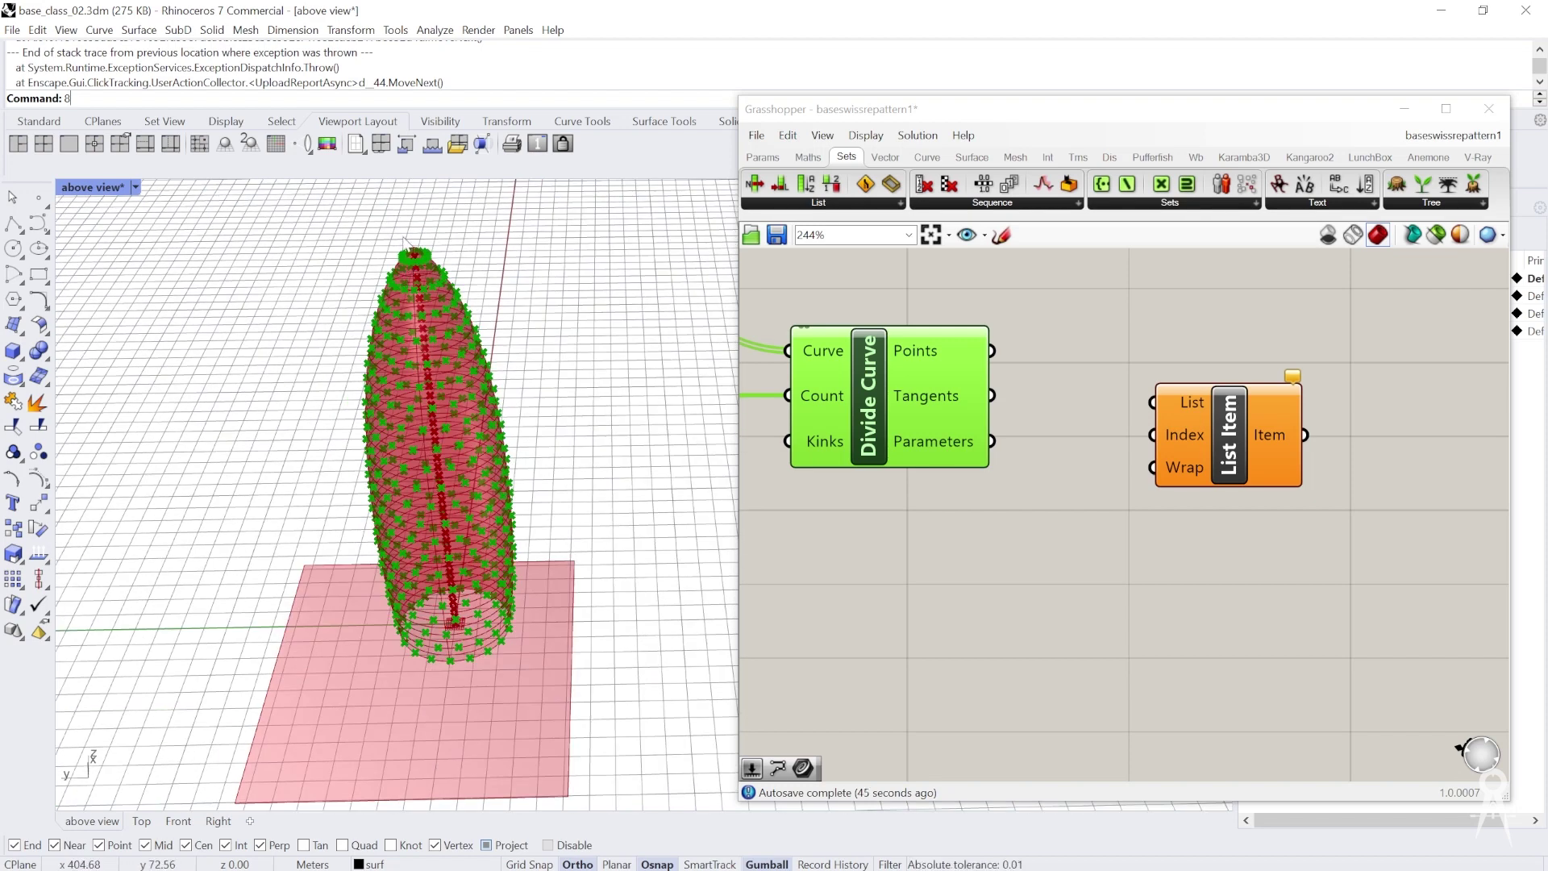
scroll(981, 437, up, 1)
Connect Divide Curve's Points output to List Item's List input and place List Item lower on the canvas
drag(995, 345, 1184, 406)
drag(1232, 454, 1208, 563)
right_drag(574, 592, 541, 571)
mouse_move(1215, 553)
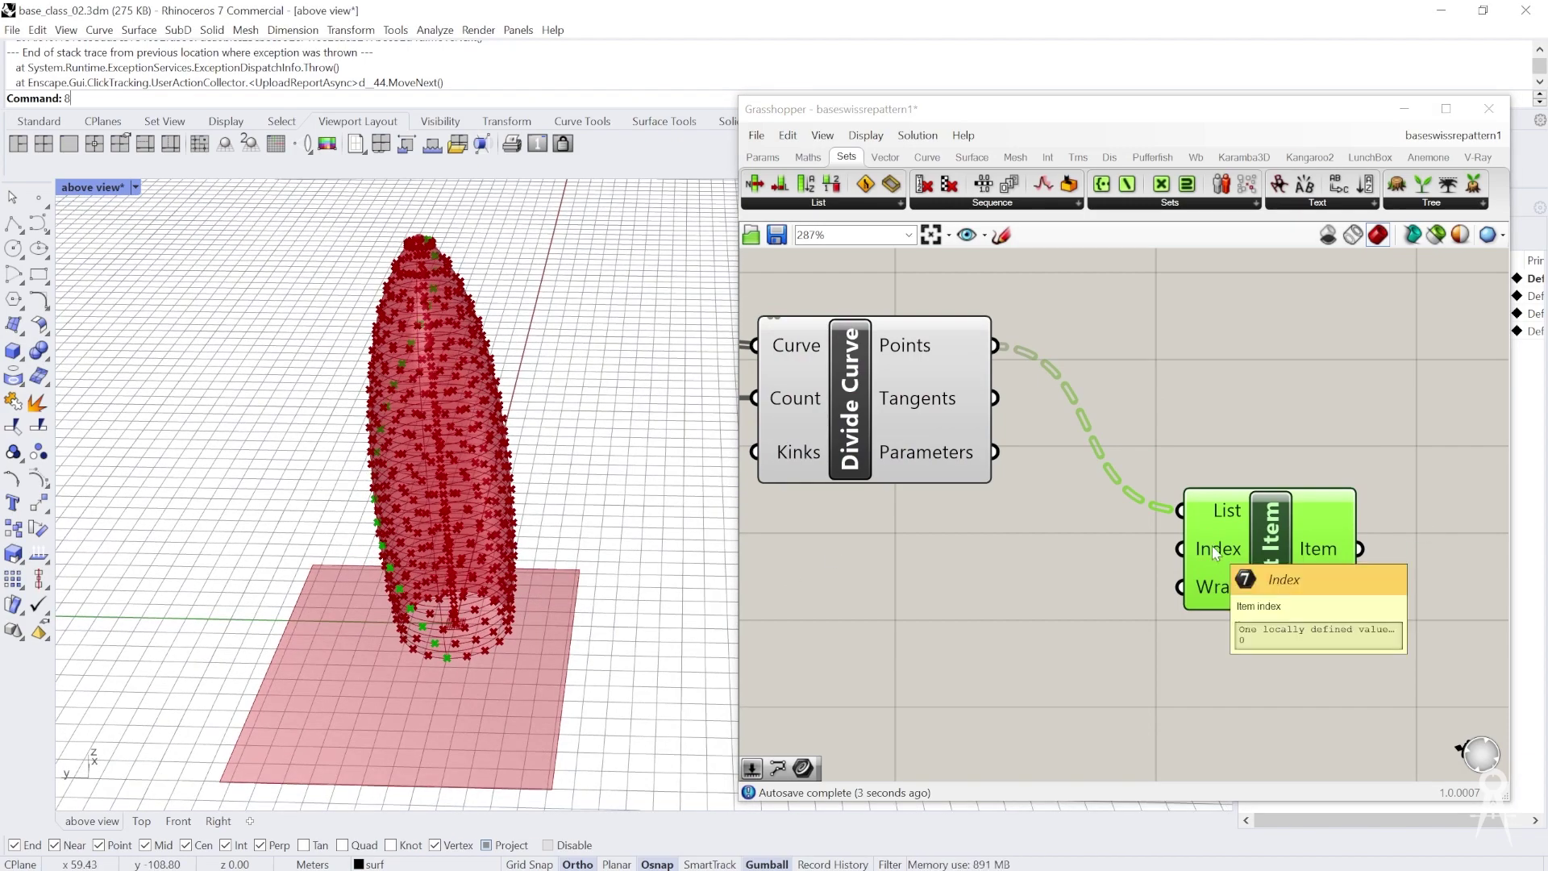
Examine the points picked by List Item along the tower's height and near its base
right_drag(465, 442, 562, 642)
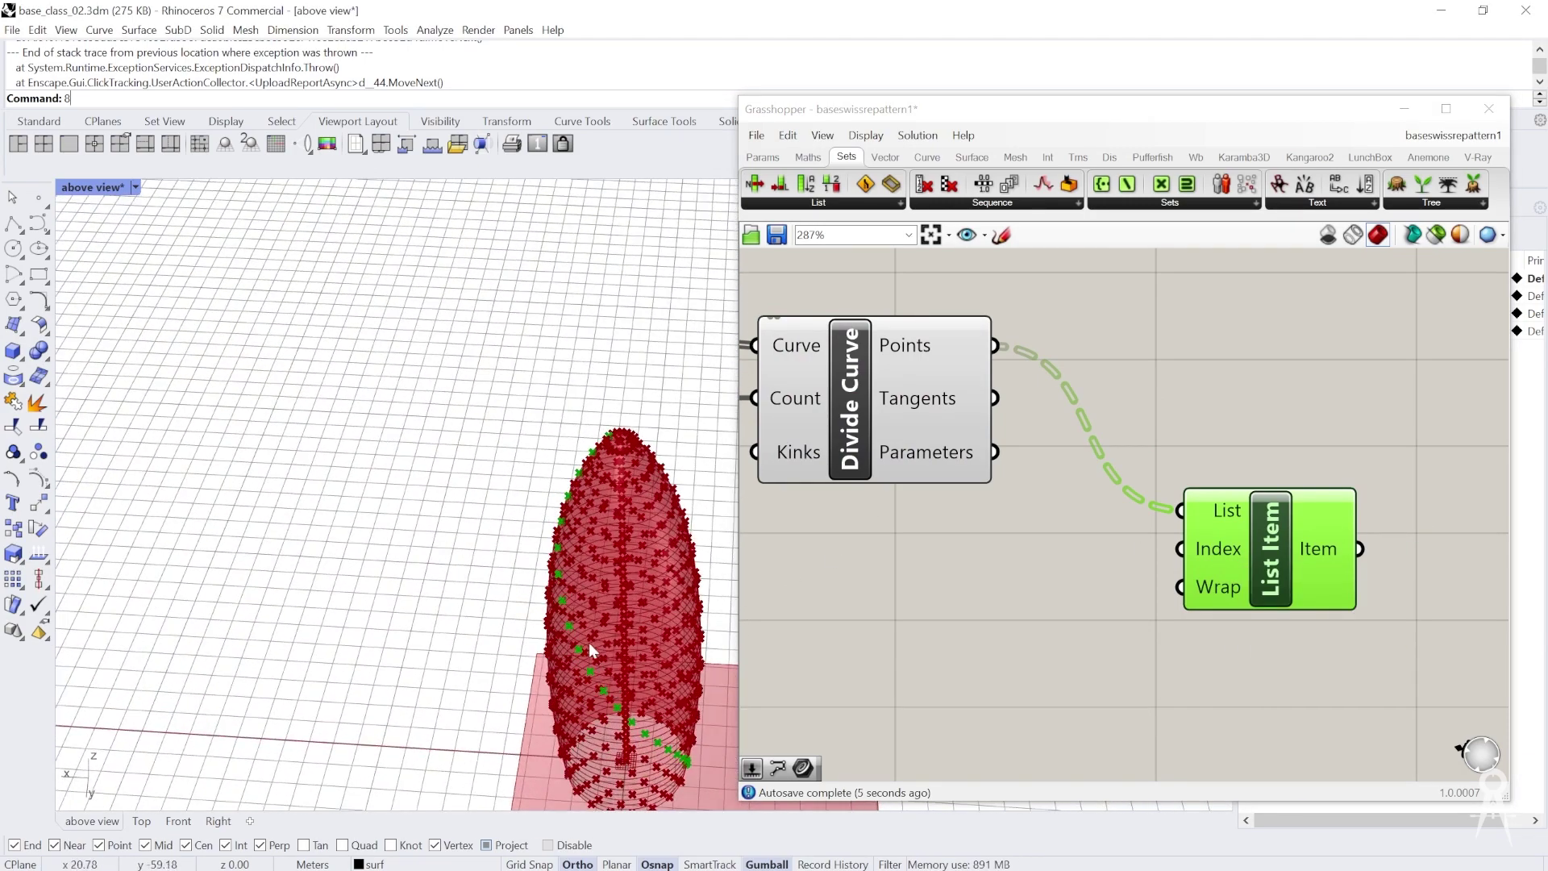
right_drag(568, 516, 321, 292)
right_drag(372, 497, 388, 507)
drag(1271, 564, 1285, 546)
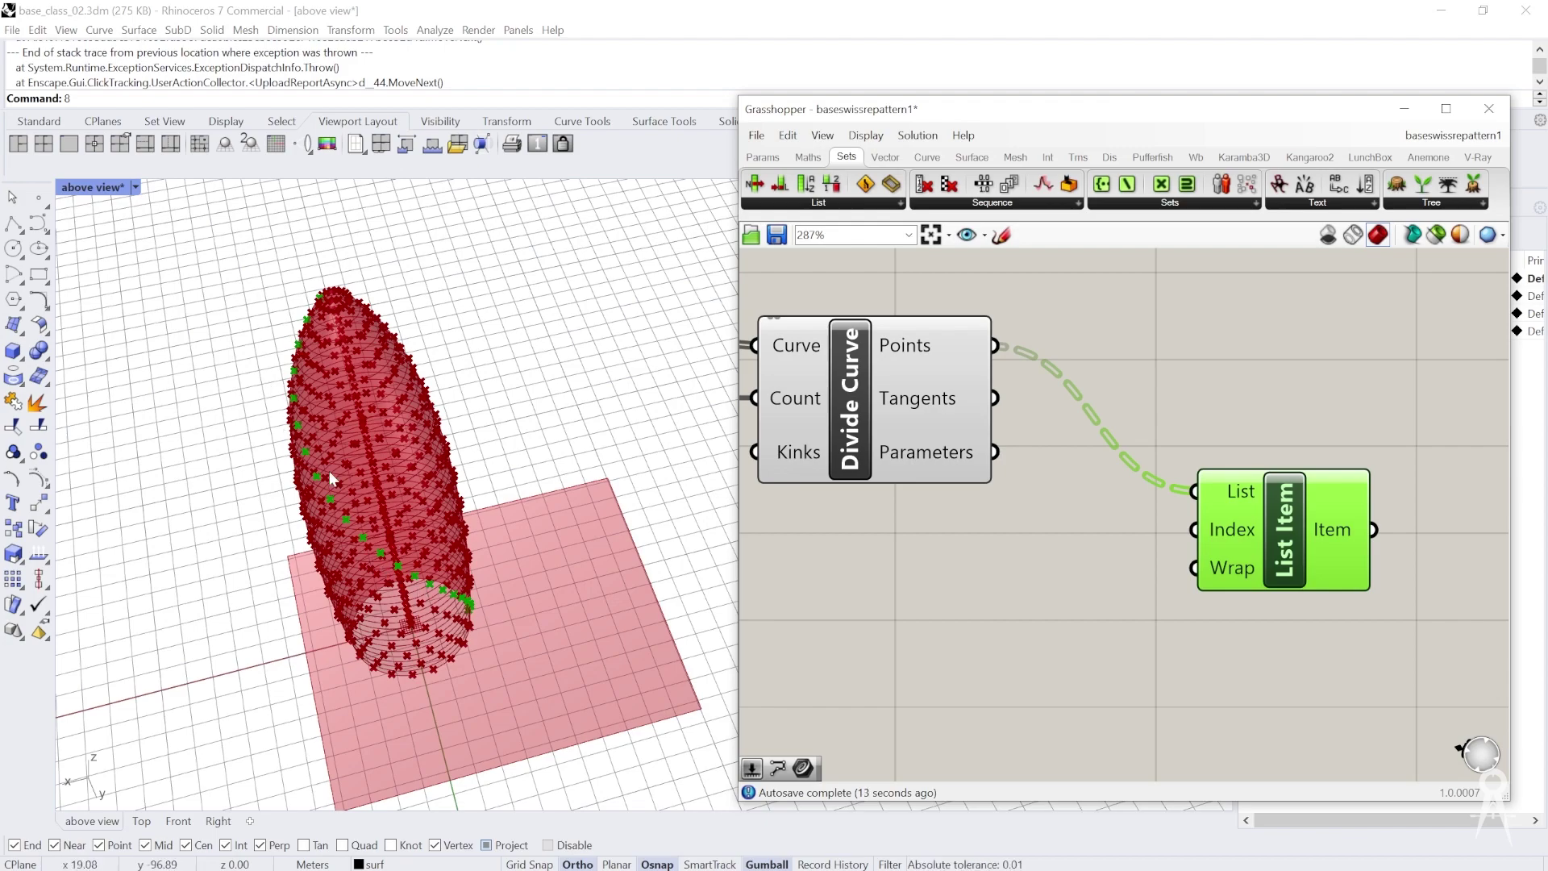
scroll(476, 604, up, 8)
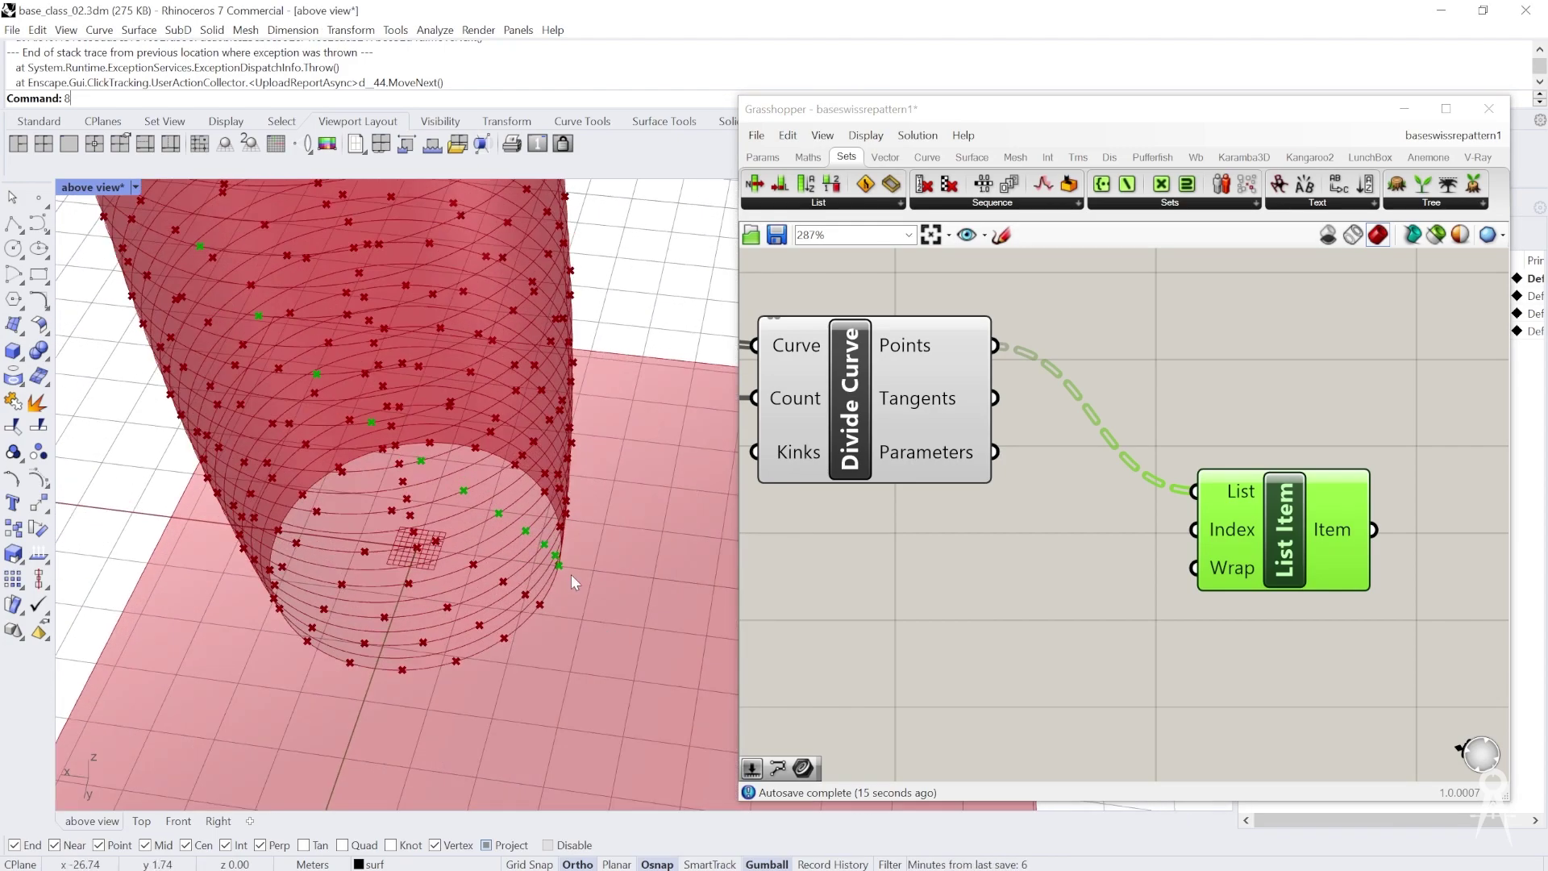
scroll(490, 596, up, 5)
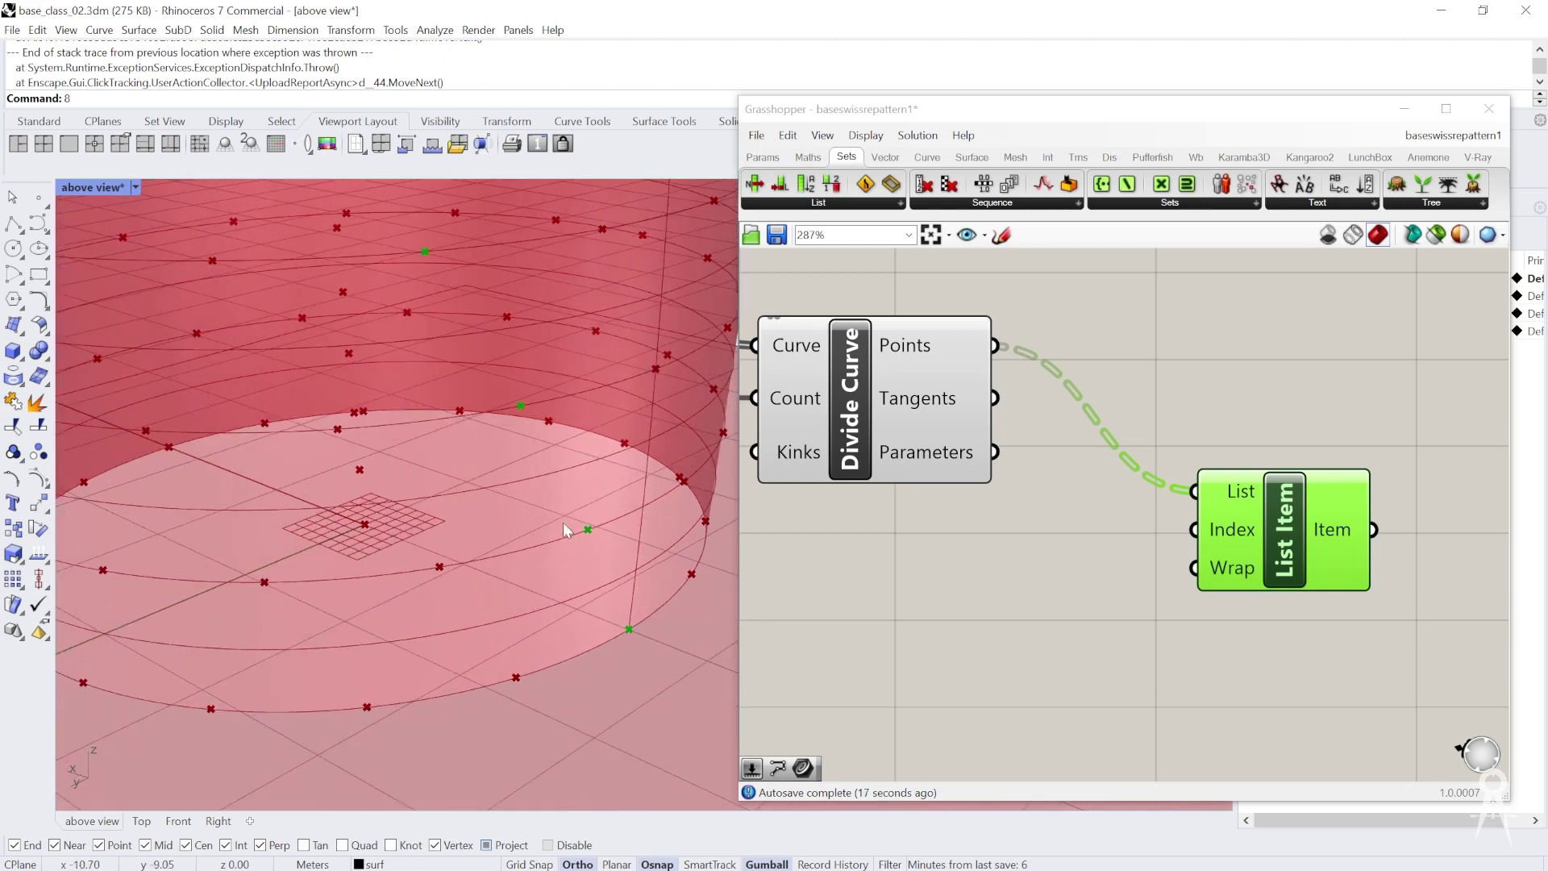
scroll(581, 548, down, 4)
Add a PolyLine component after List Item and connect the Item output to its Vertices input
right_drag(1443, 475, 1279, 447)
double_click(1279, 446)
text(pol)
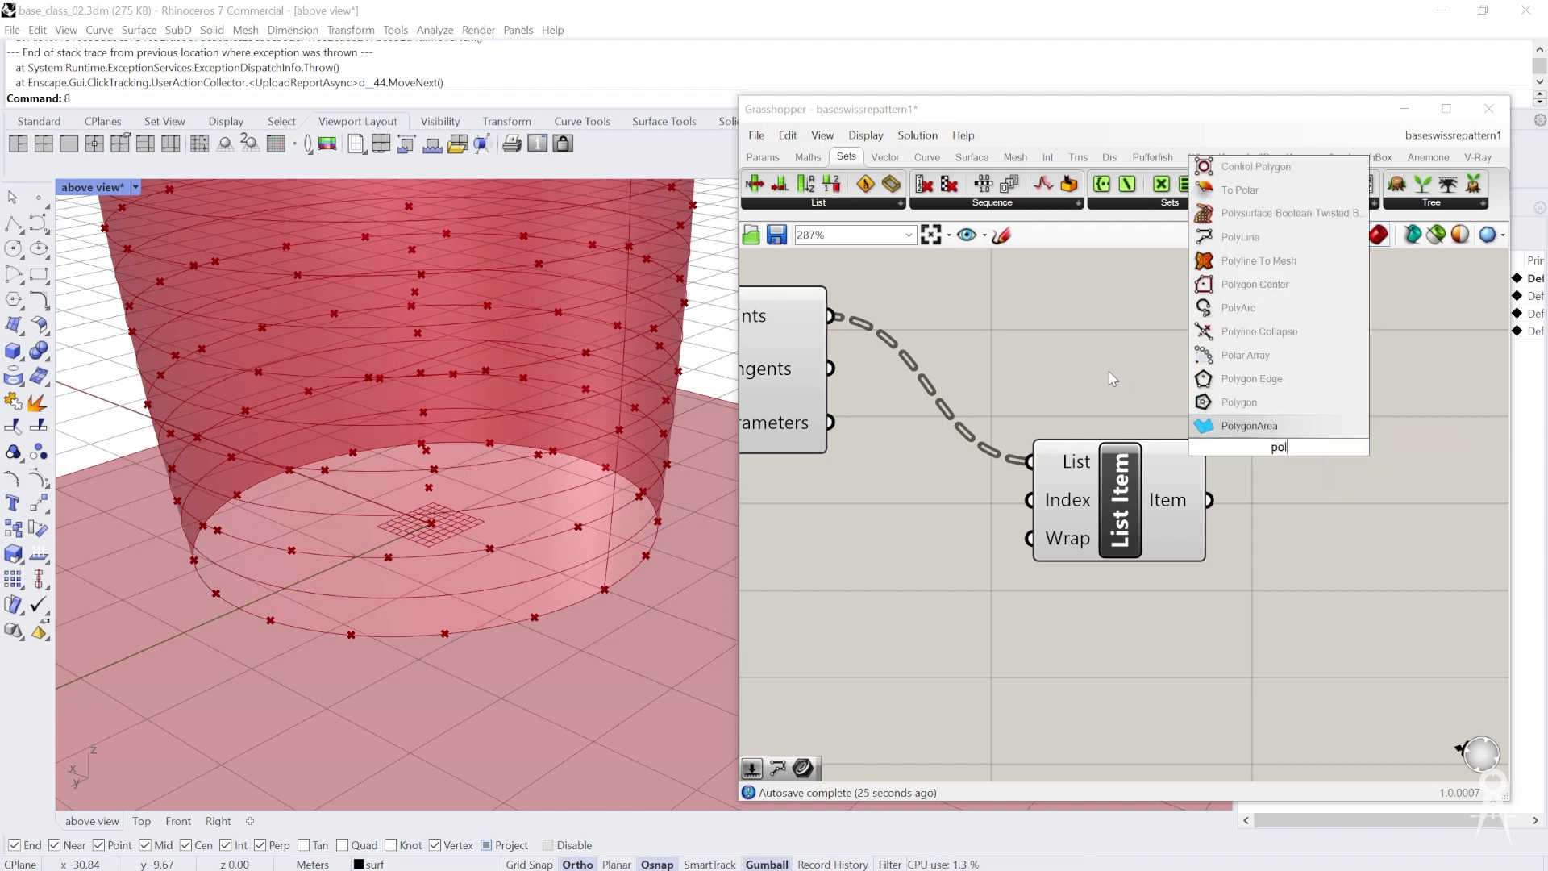
click(1238, 237)
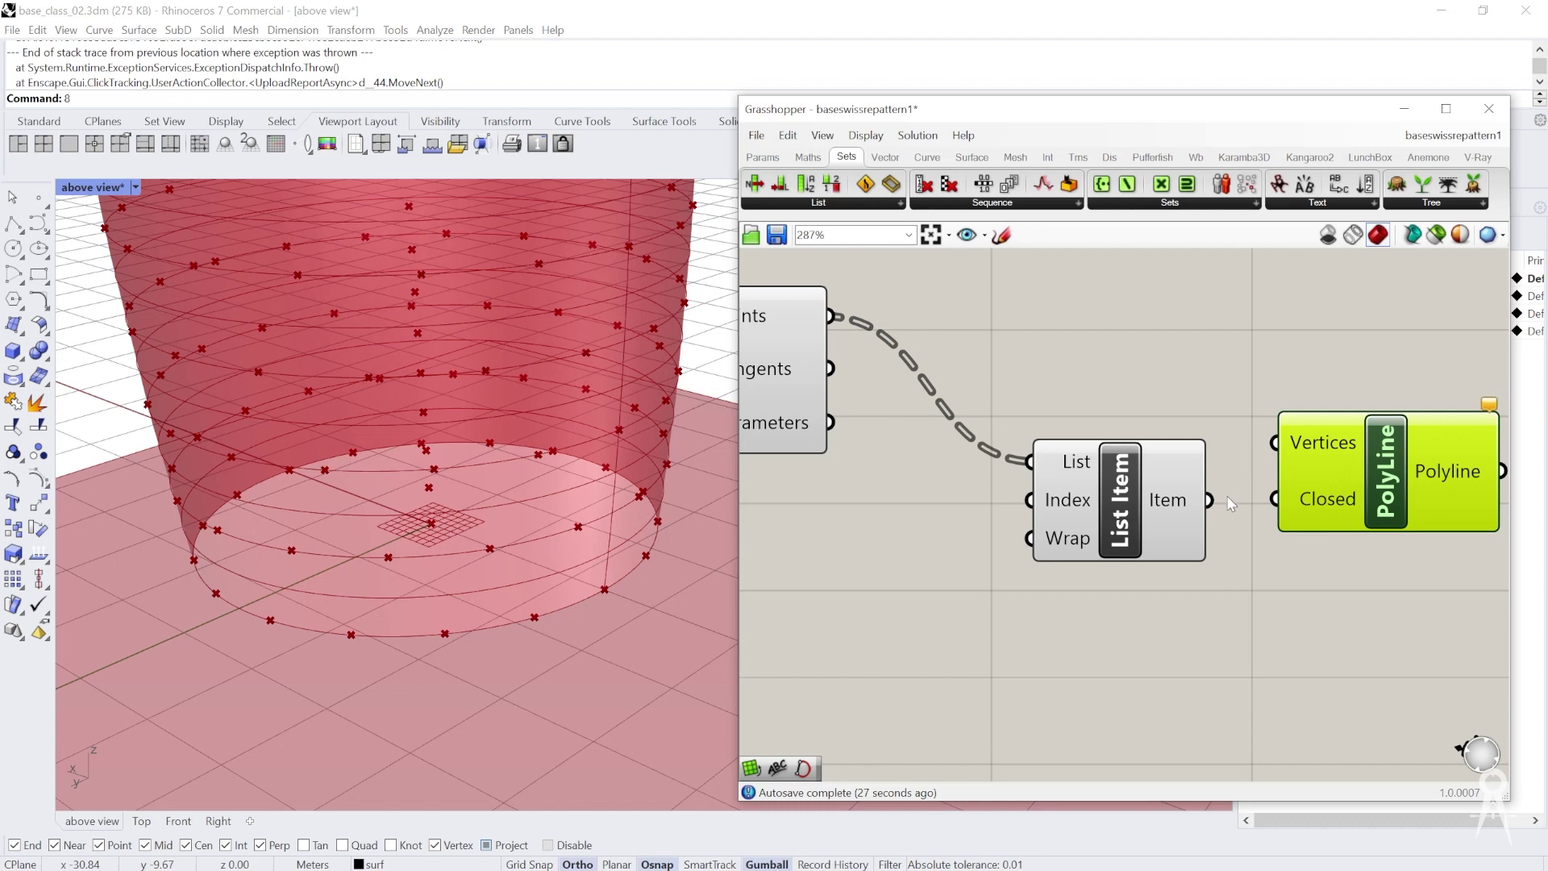
drag(1209, 500, 1308, 466)
scroll(794, 470, down, 3)
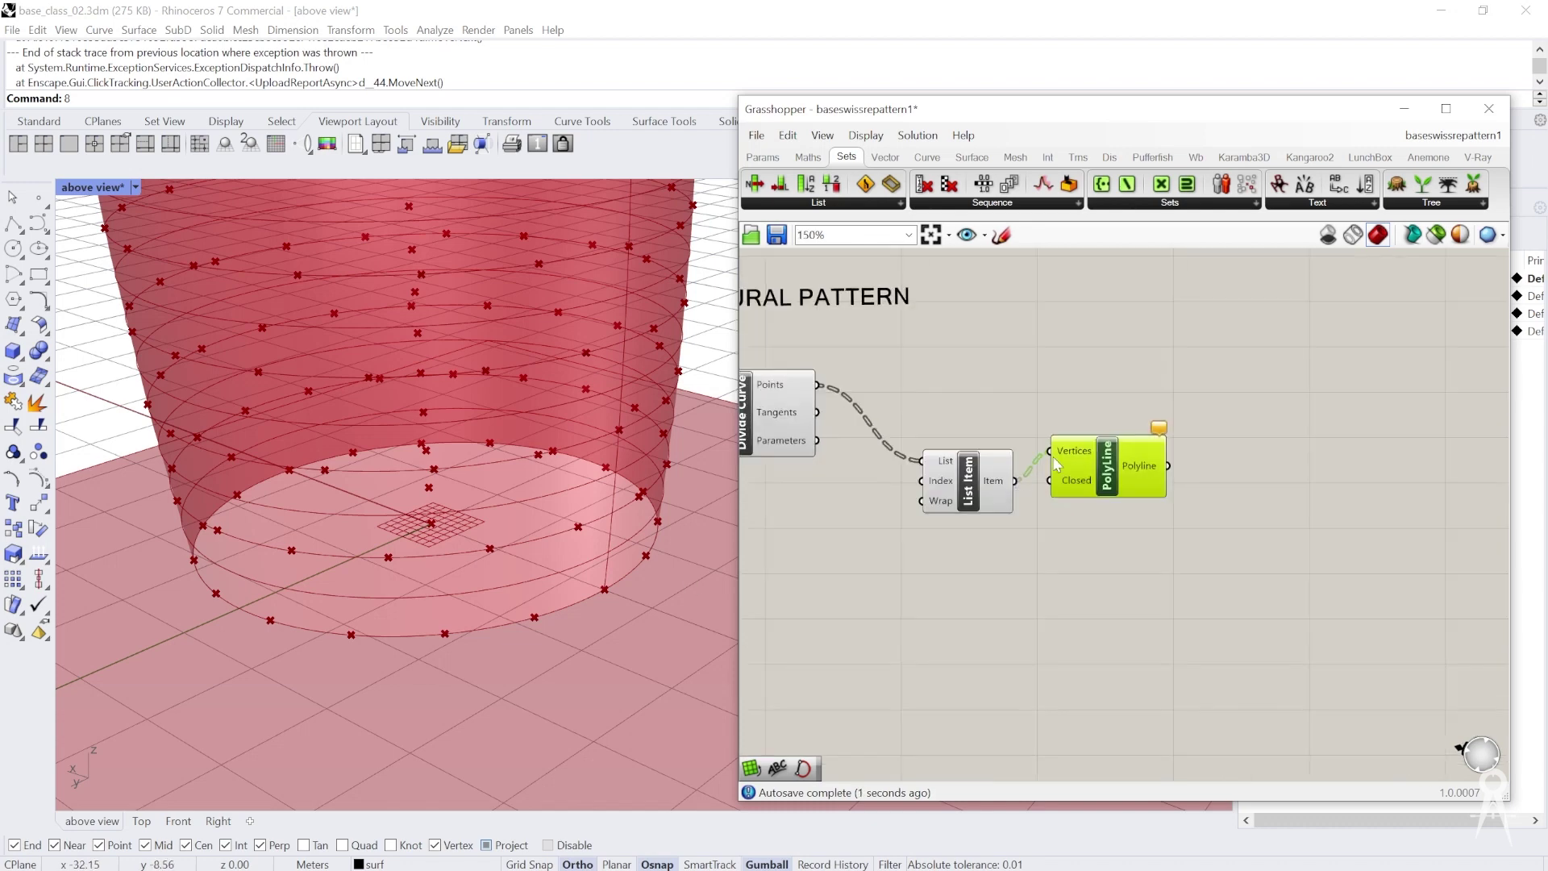
drag(1057, 465, 1121, 452)
Flatten the PolyLine's Vertices input and inspect the polyline running up the tower
scroll(1128, 463, up, 3)
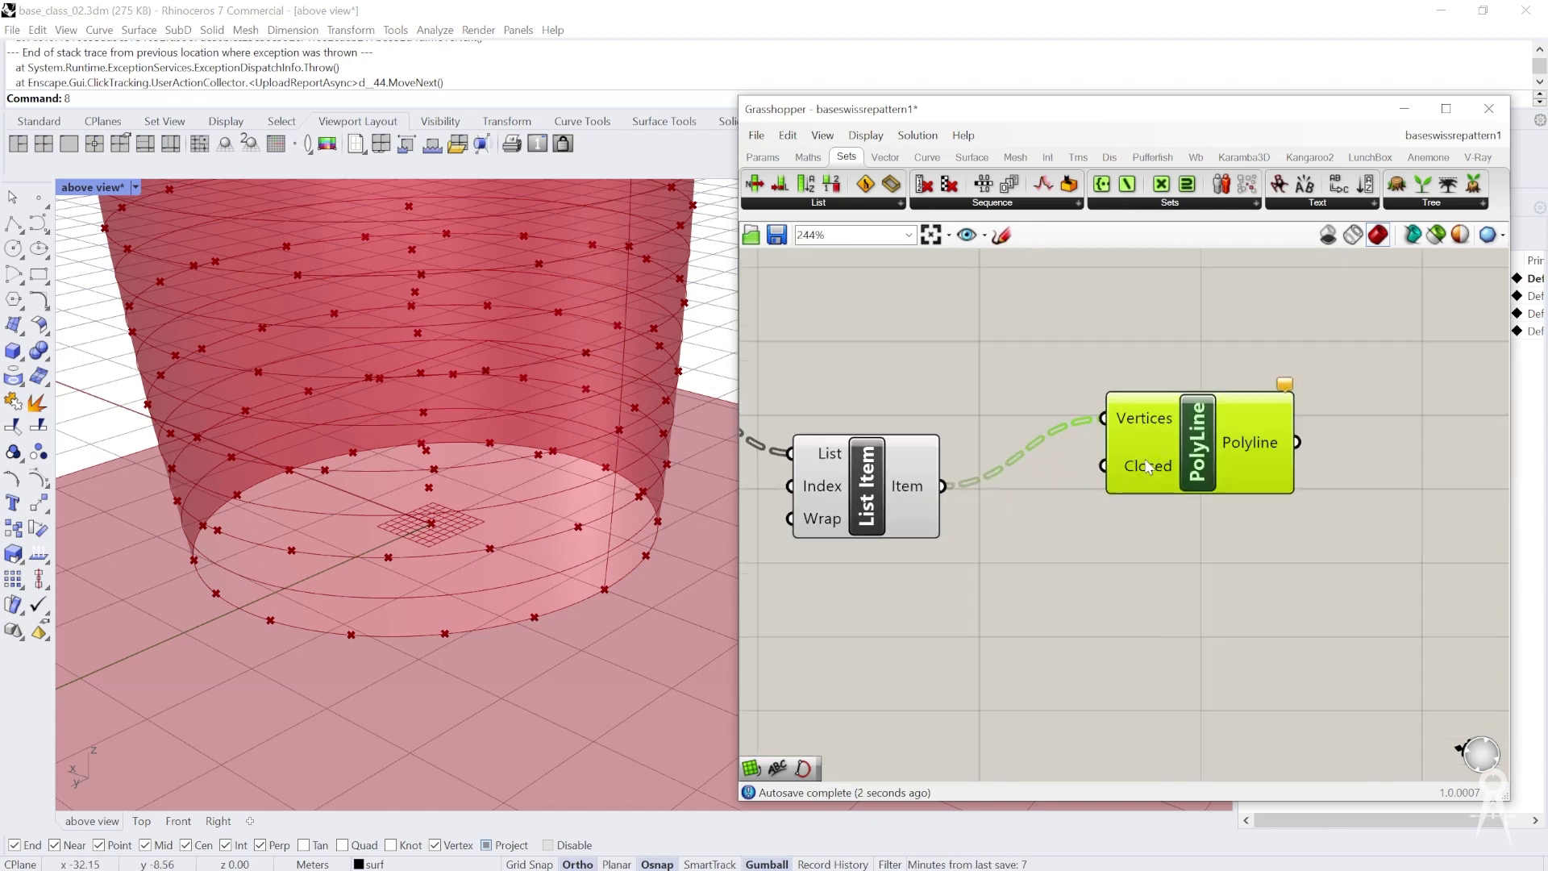
right_click(1154, 419)
click(1194, 543)
right_drag(516, 593, 573, 427)
scroll(453, 584, down, 7)
scroll(540, 484, down, 6)
scroll(574, 427, up, 3)
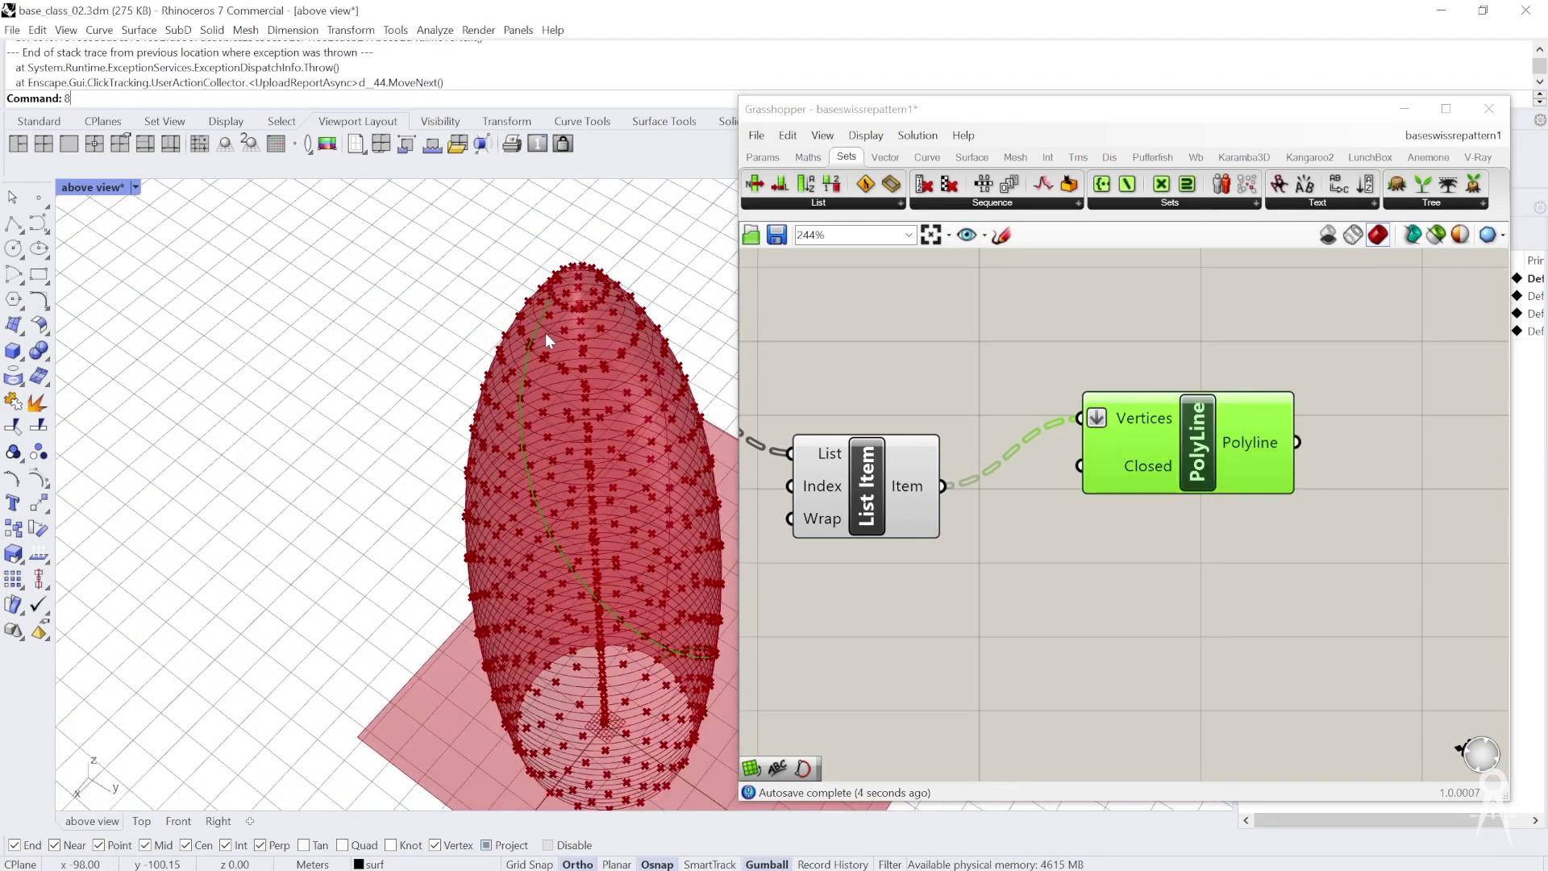
Examine the green polyline from the tower's upper part down to its starting point on the base circle
scroll(545, 340, down, 4)
right_drag(545, 341, 511, 635)
scroll(584, 580, up, 5)
right_drag(584, 554, 628, 559)
scroll(627, 559, up, 3)
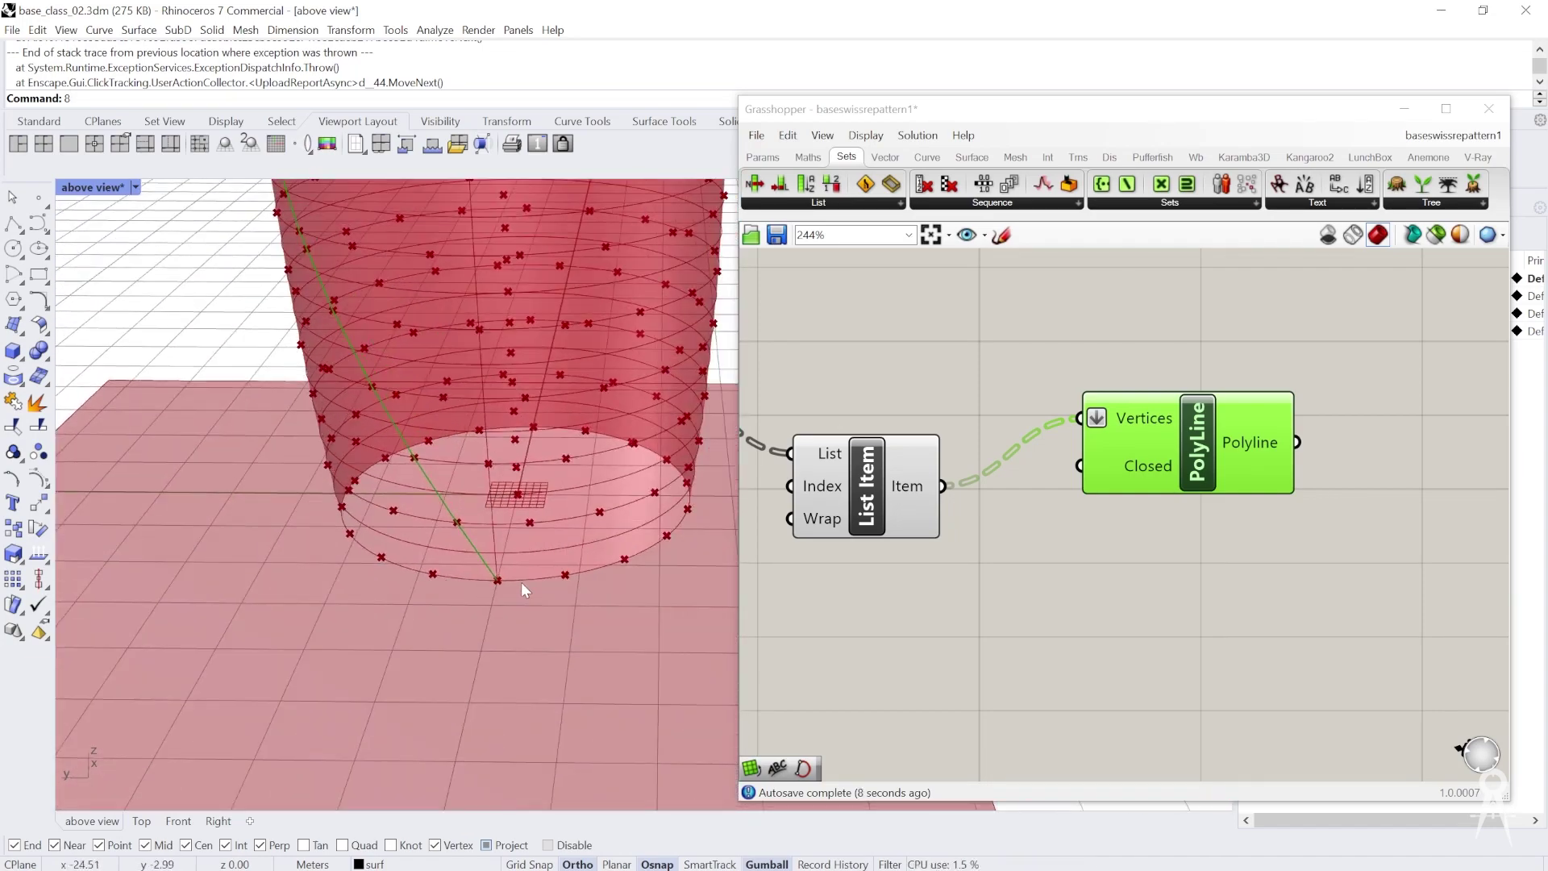
scroll(536, 579, down, 7)
mouse_move(536, 579)
right_down()
mouse_move(476, 572)
mouse_move(509, 571)
right_up()
scroll(481, 559, up, 5)
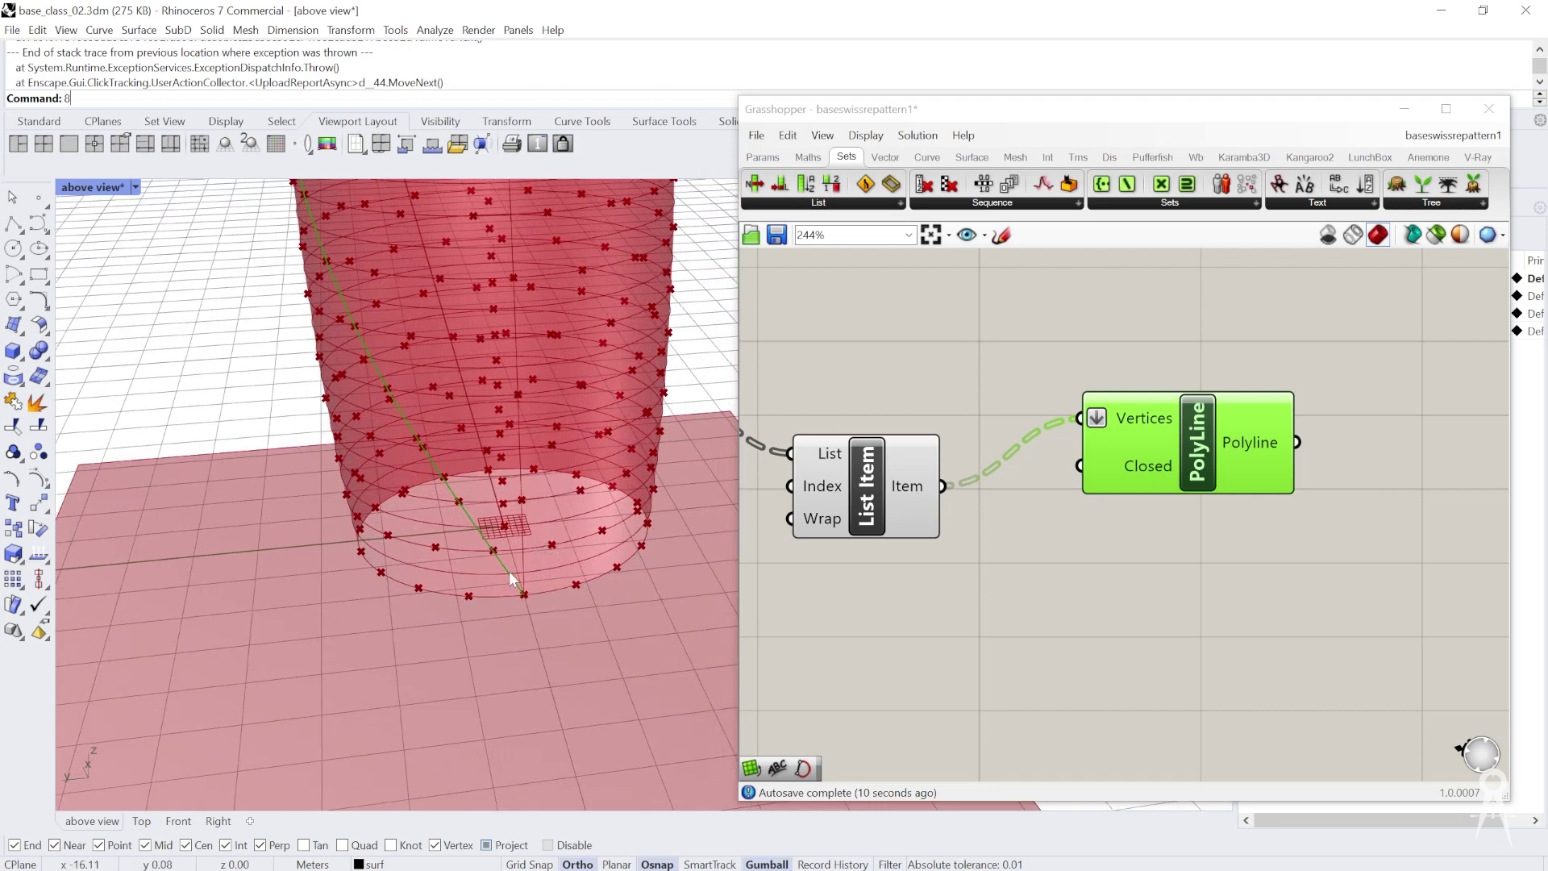
scroll(484, 577, up, 3)
scroll(461, 439, down, 6)
right_drag(448, 474, 484, 463)
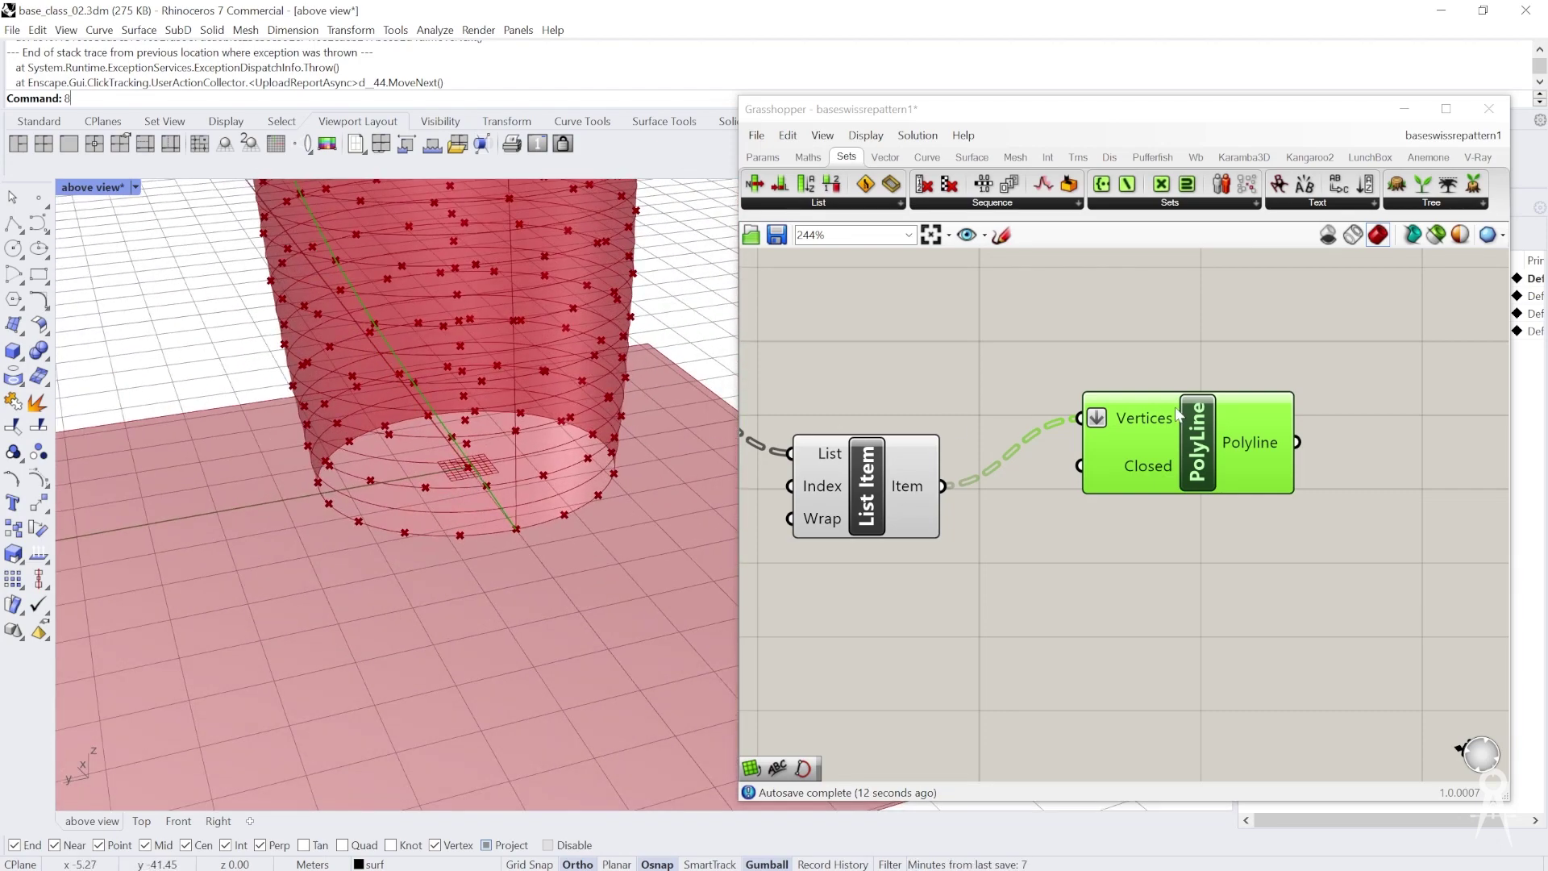
Duplicate the List Item and PolyLine pair with its connections and place the copy directly below the original
drag(1185, 445, 1207, 454)
right_drag(1062, 499, 1129, 436)
scroll(1127, 434, down, 3)
shift+click(1042, 430)
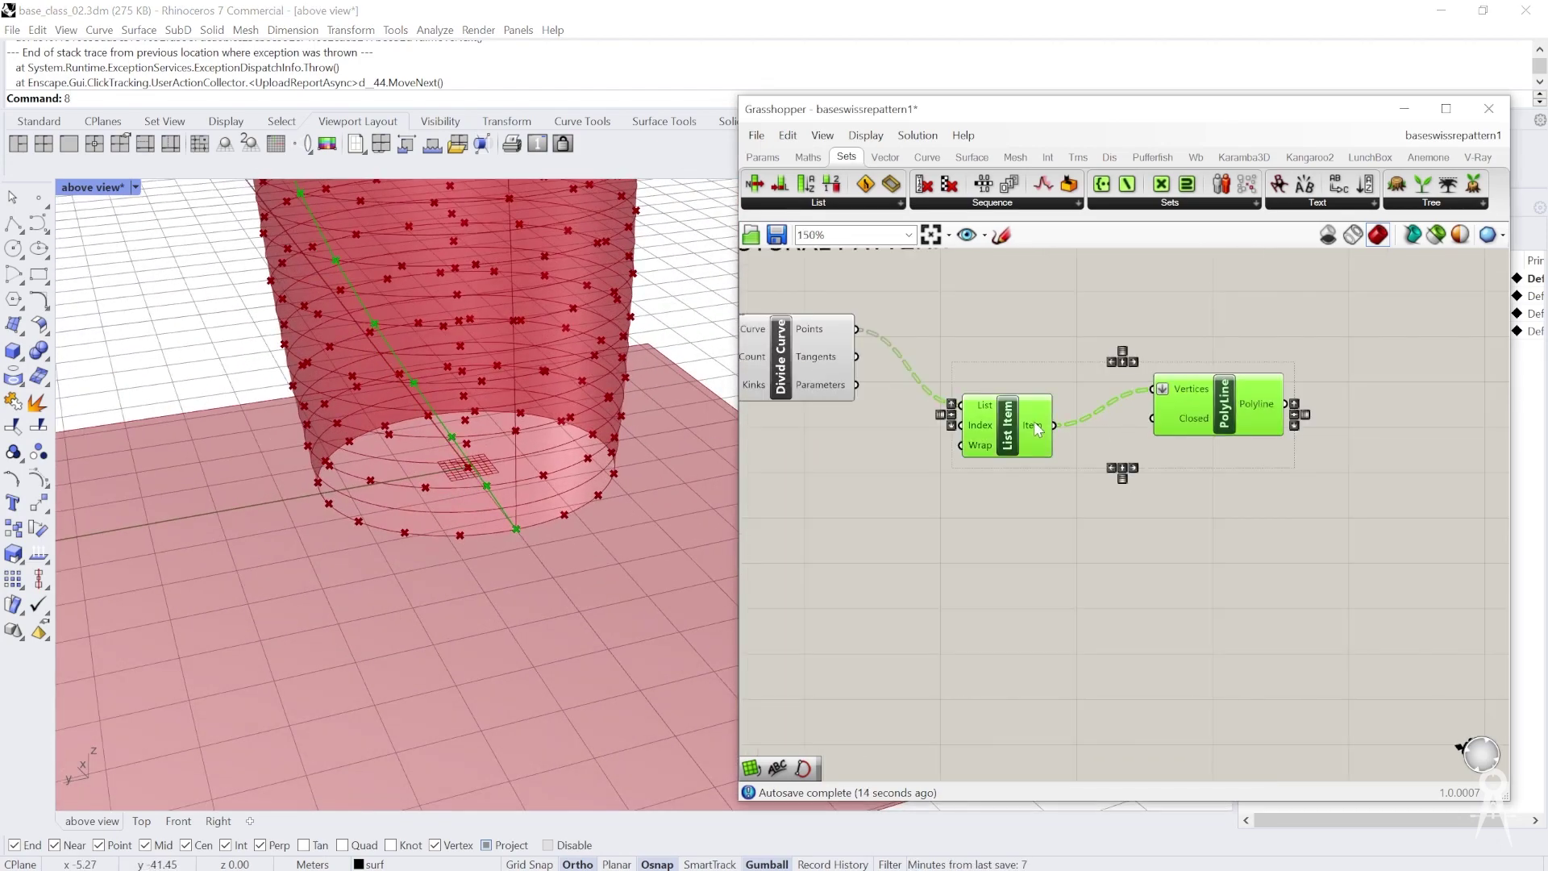
key(ctrl+c)
key(ctrl+v)
drag(998, 443, 1003, 533)
scroll(954, 516, up, 2)
click(956, 520)
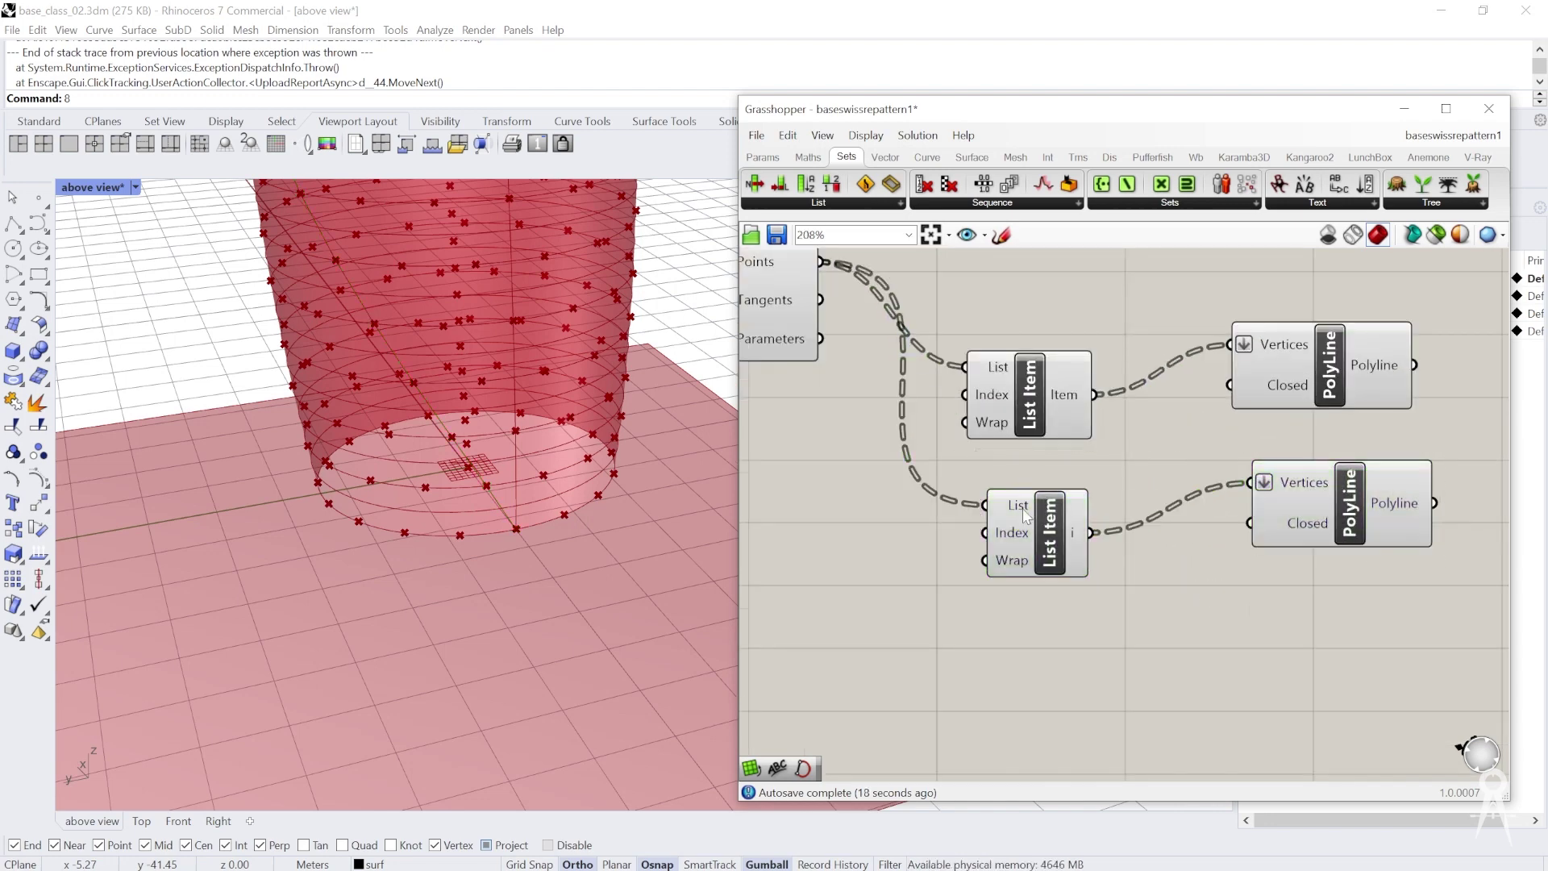
Set the Index input of the copied List Item to the integer 1
right_click(1021, 529)
mouse_move(1149, 698)
click(1267, 691)
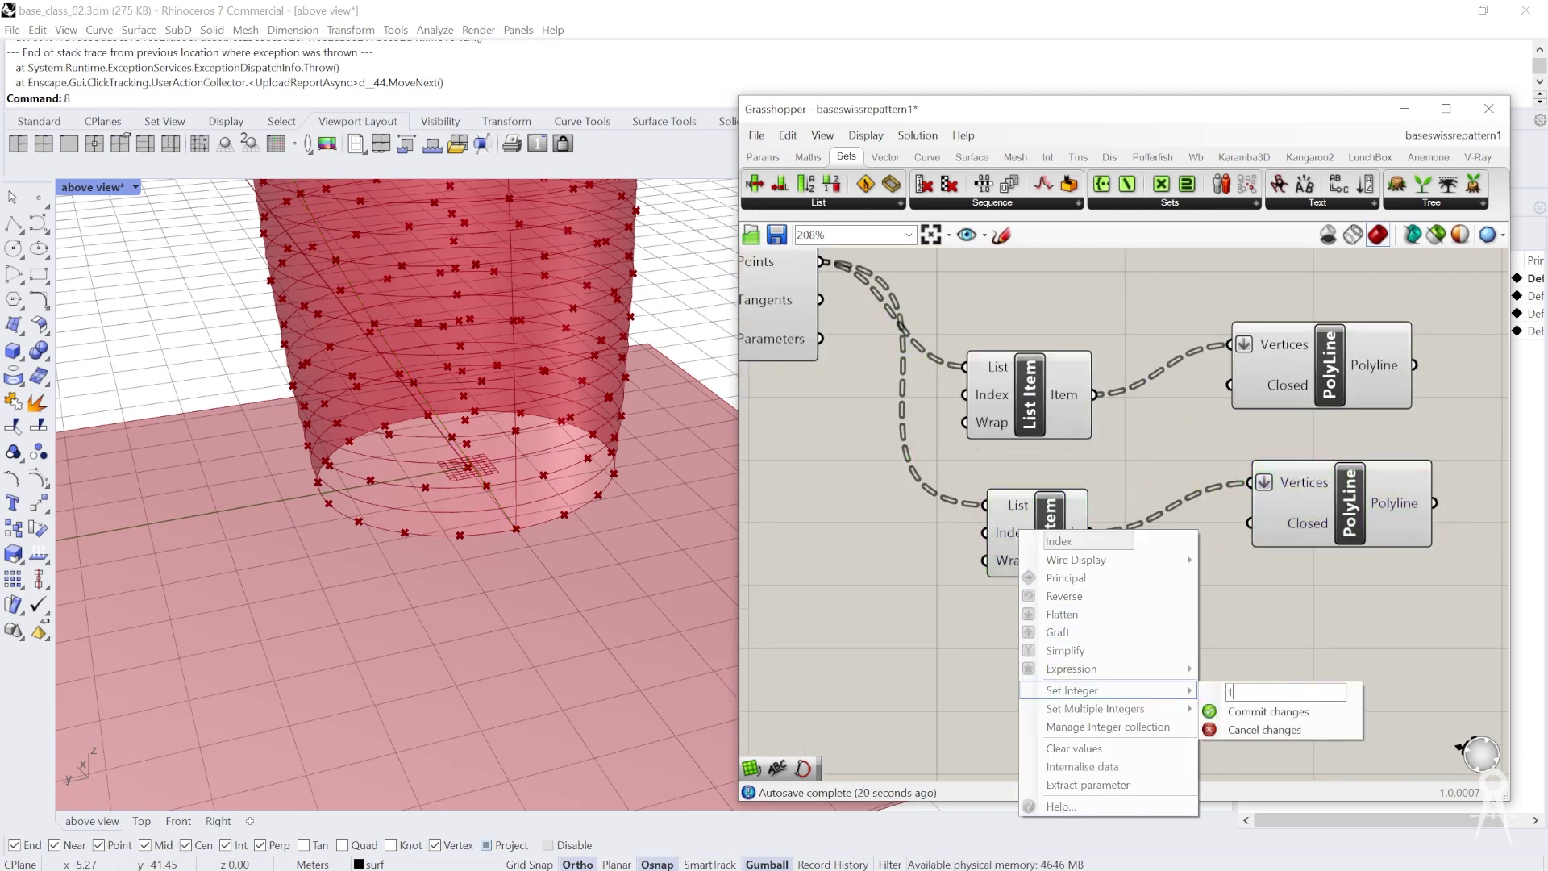
click(1247, 711)
Compare the two polylines and their starting points around the tower's base from several angles
right_drag(546, 564, 498, 581)
scroll(504, 519, up, 6)
scroll(484, 519, down, 7)
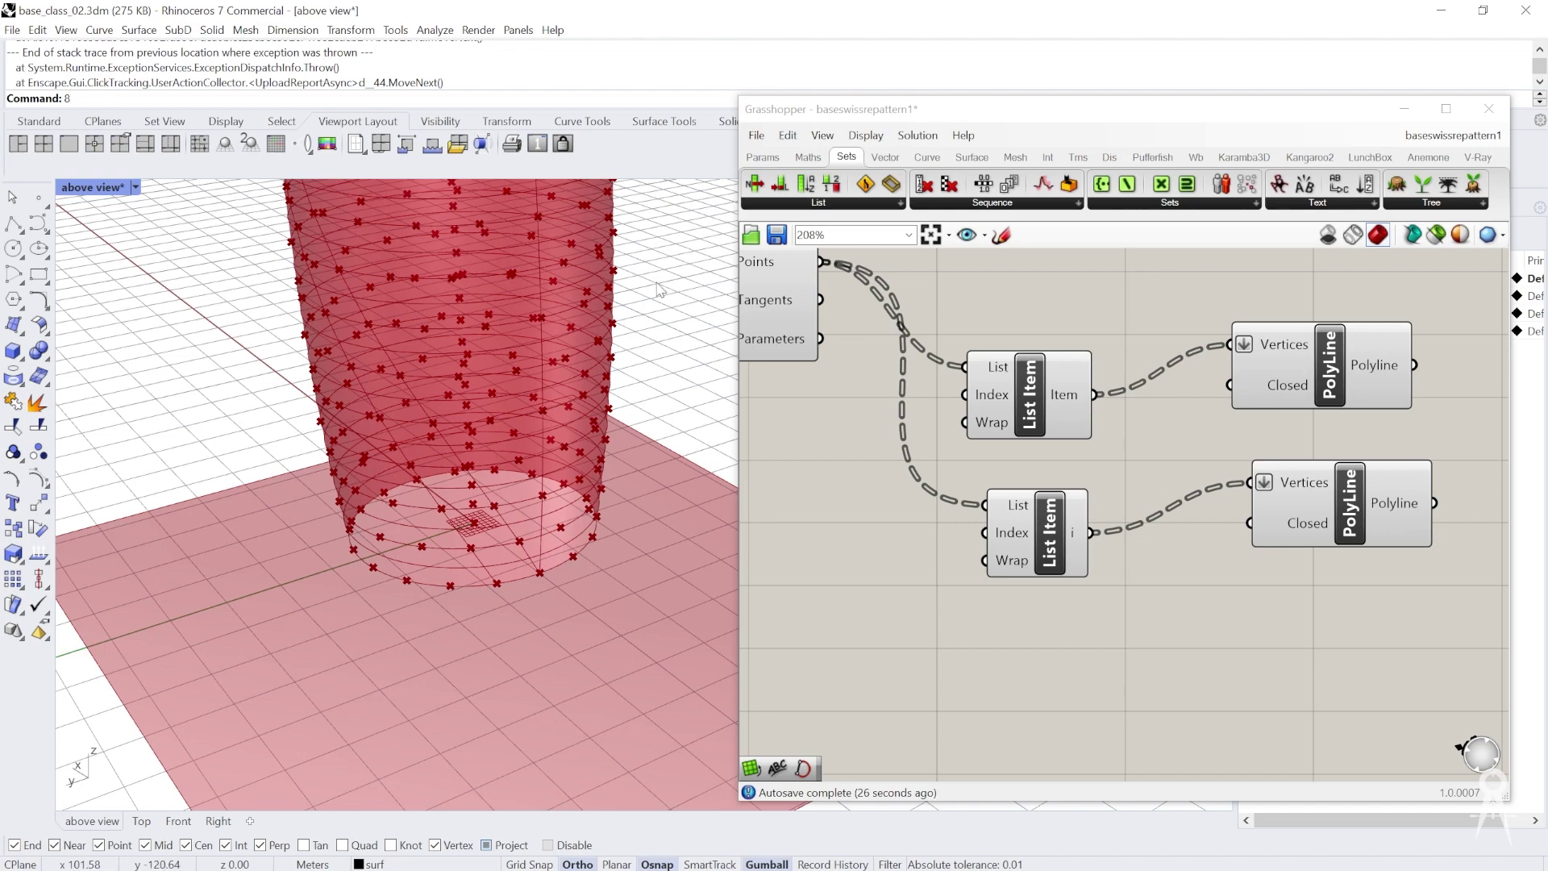
scroll(493, 532, up, 2)
scroll(491, 506, down, 3)
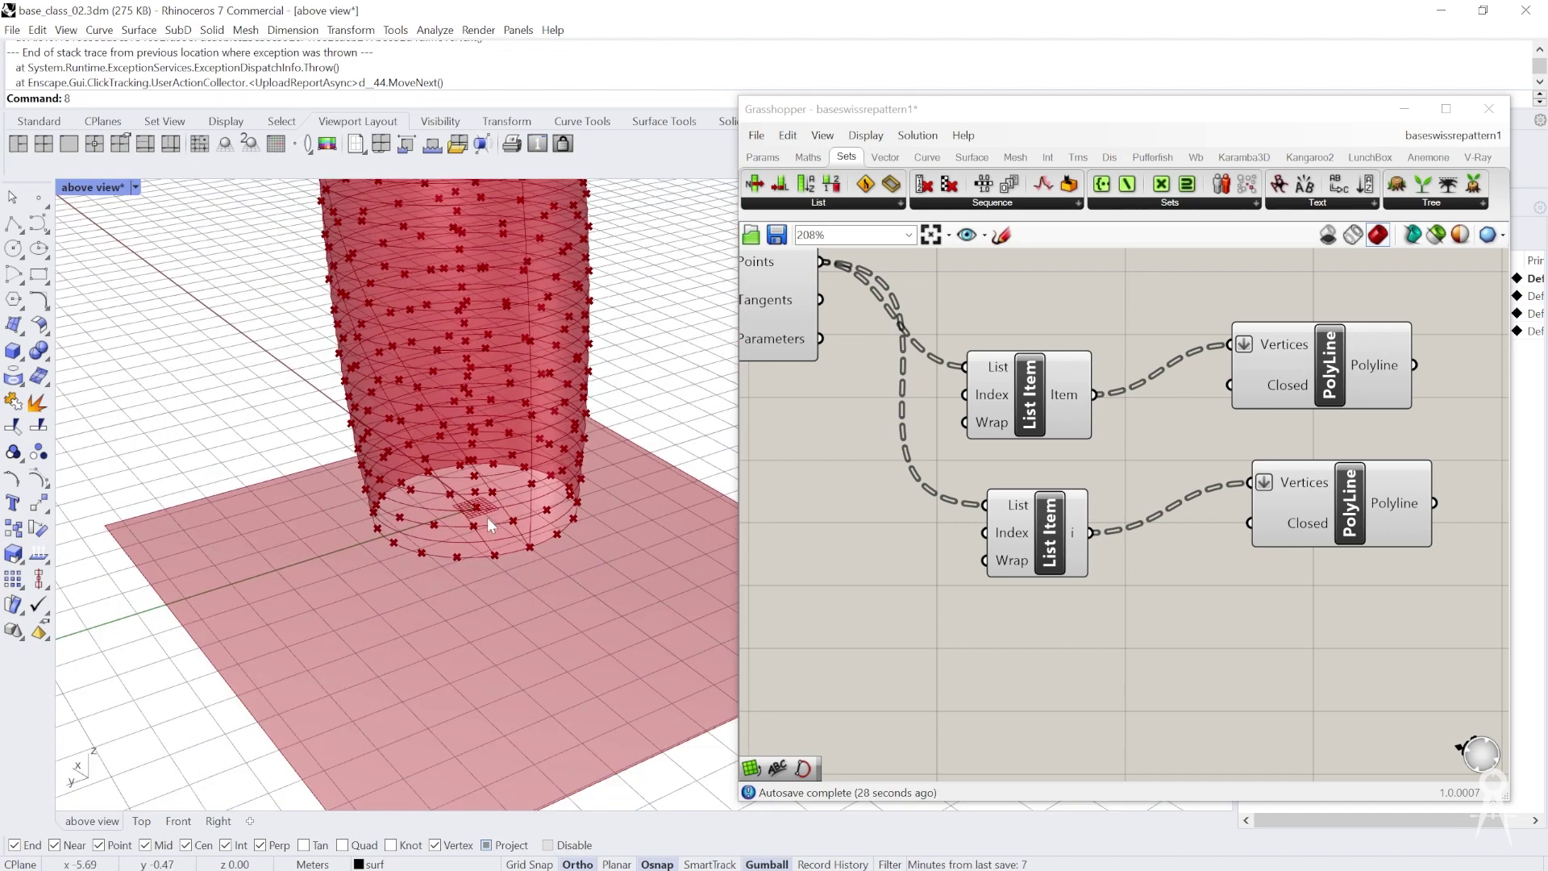
scroll(487, 516, up, 5)
scroll(526, 571, down, 5)
scroll(524, 545, up, 5)
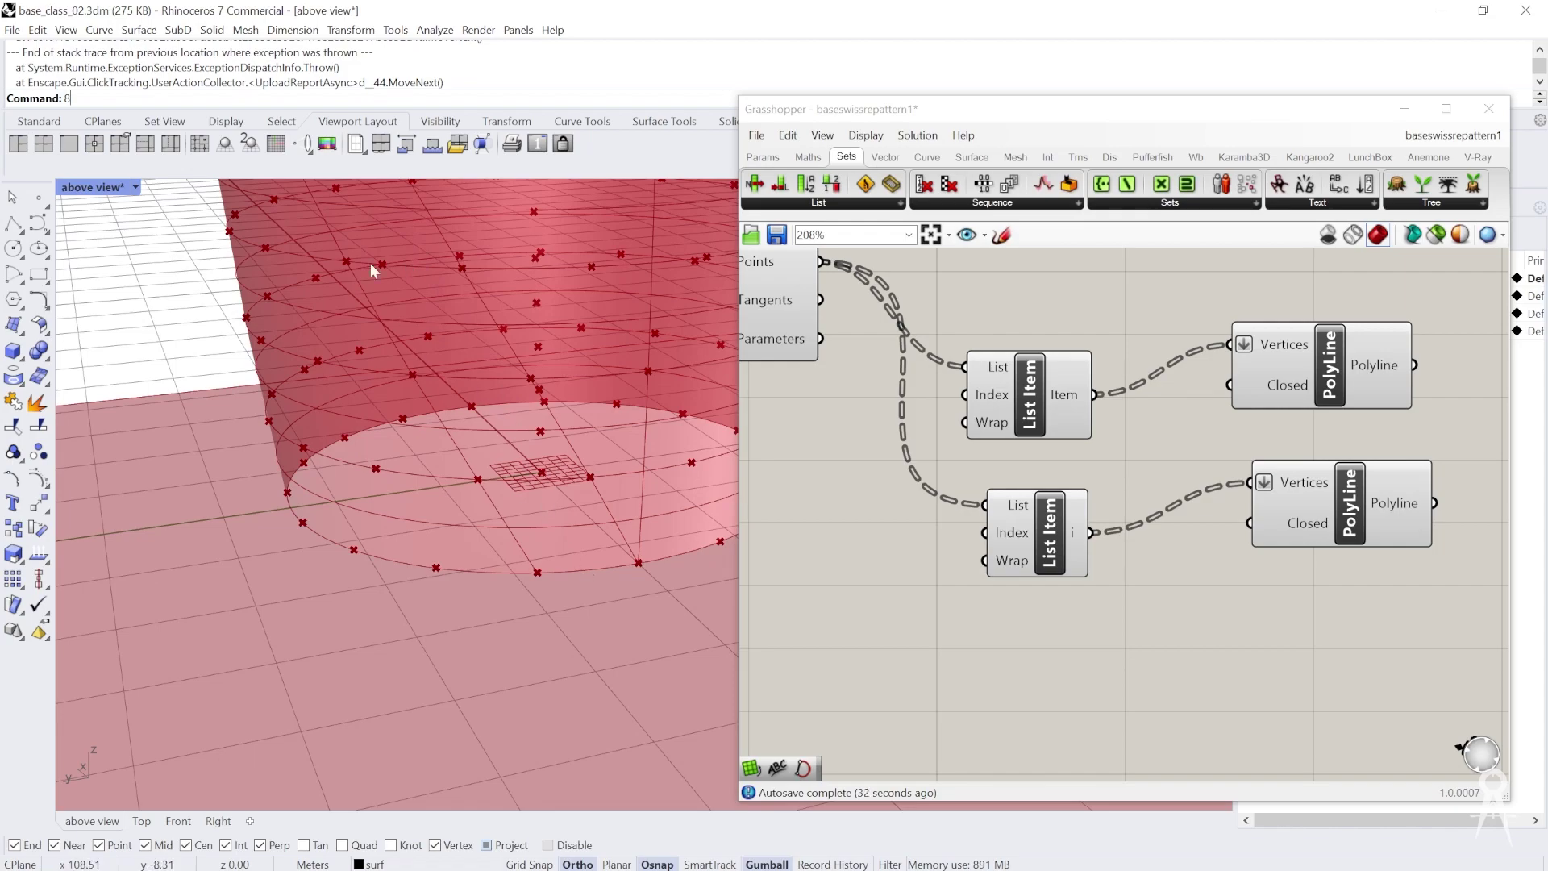
scroll(553, 430, down, 5)
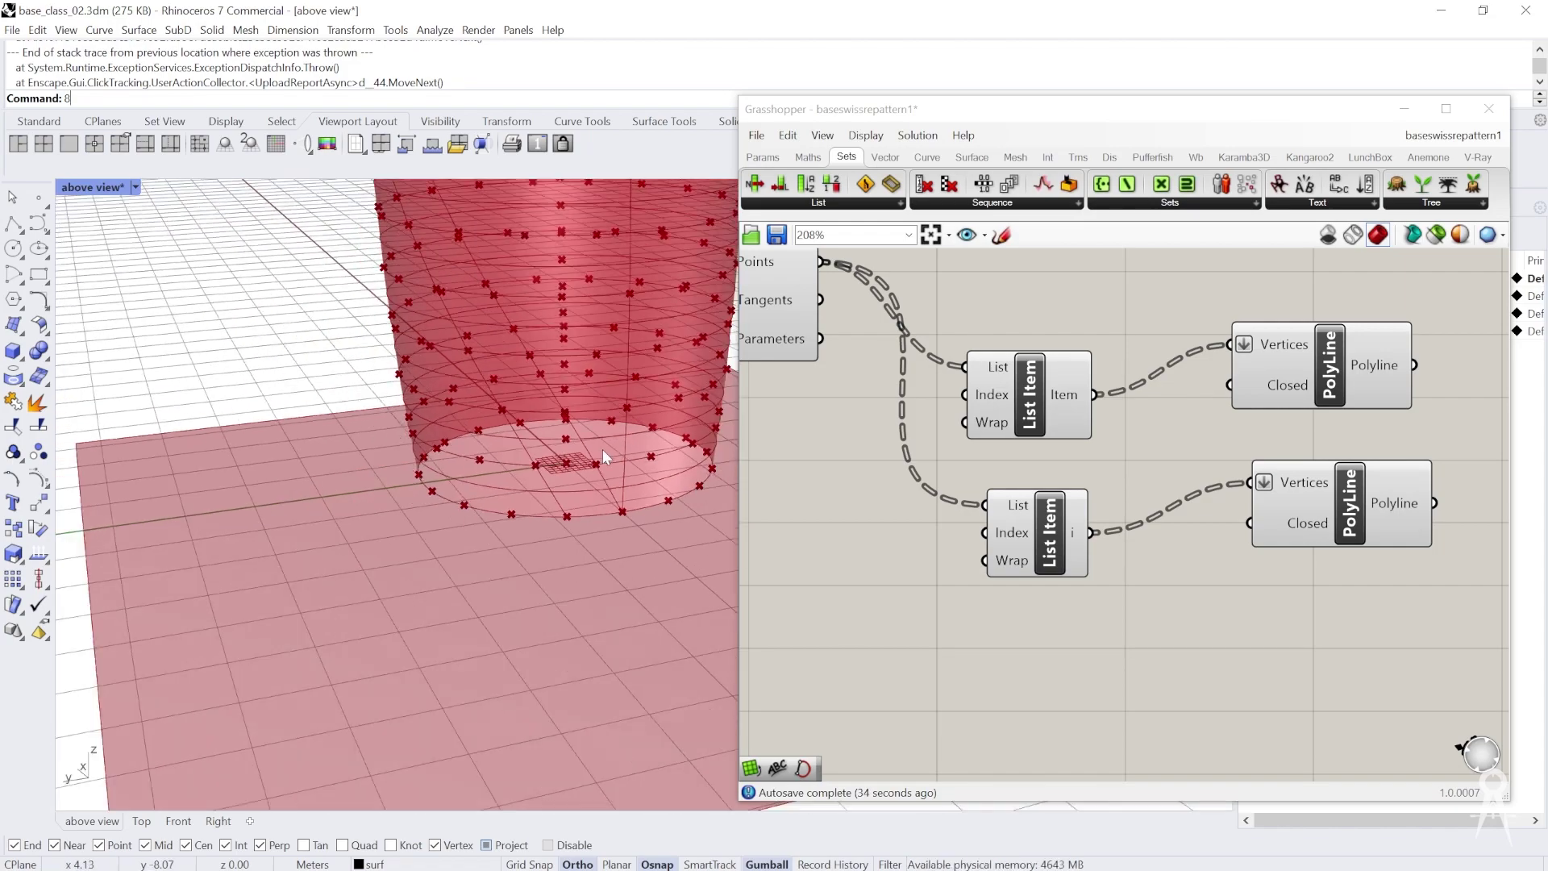
scroll(432, 564, up, 5)
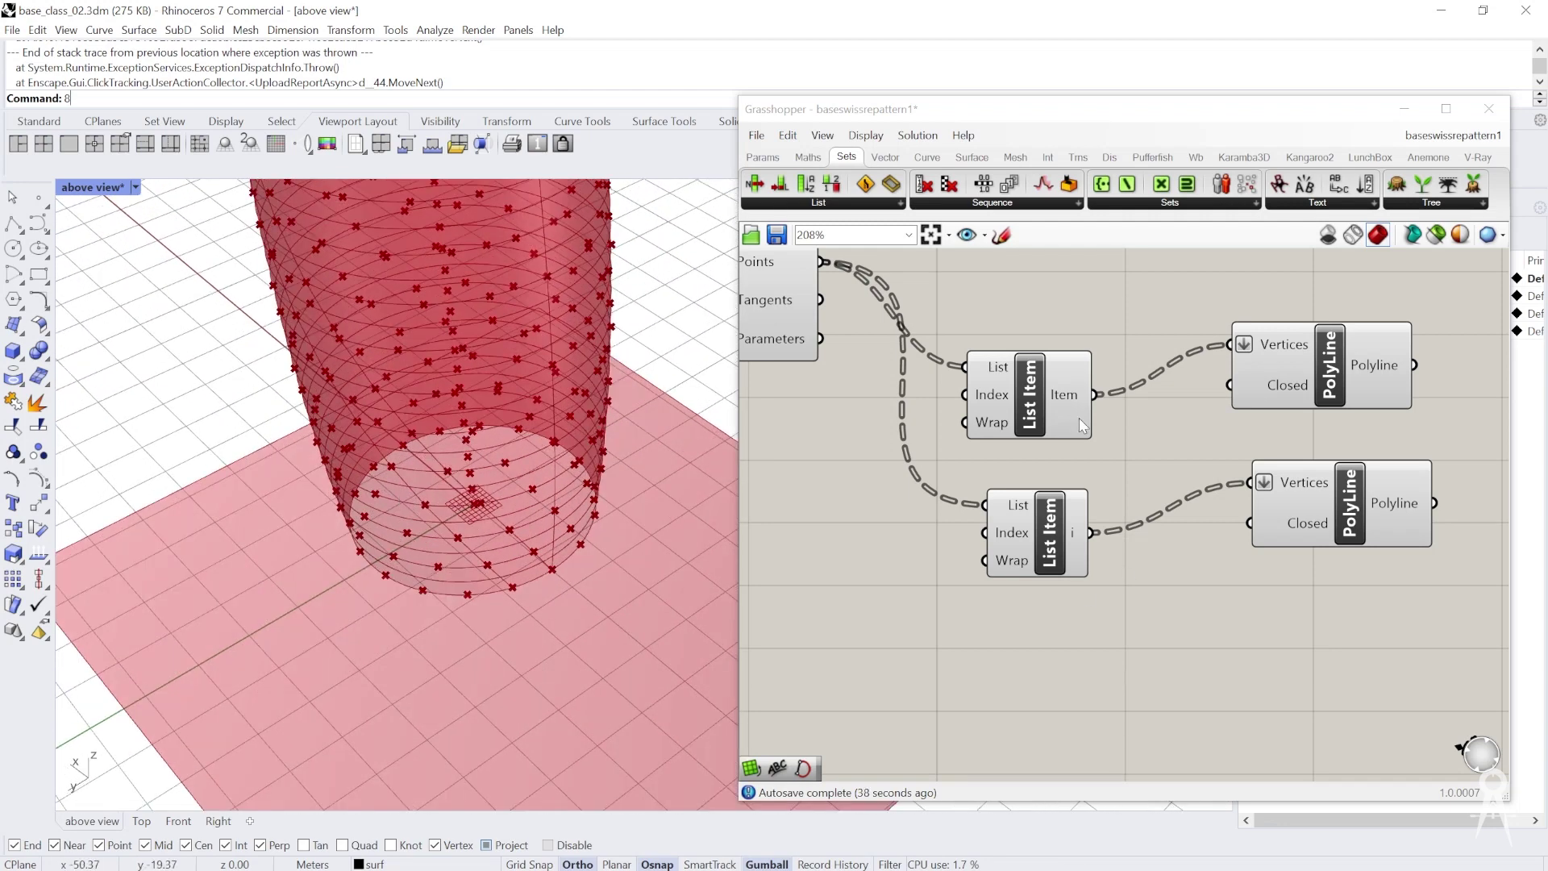
Review the structural pattern components from Cull Nth to both PolyLines together with the polylines at the tower's base
scroll(1079, 417, down, 2)
right_drag(955, 415, 1008, 425)
scroll(1008, 425, down, 3)
right_drag(890, 429, 927, 430)
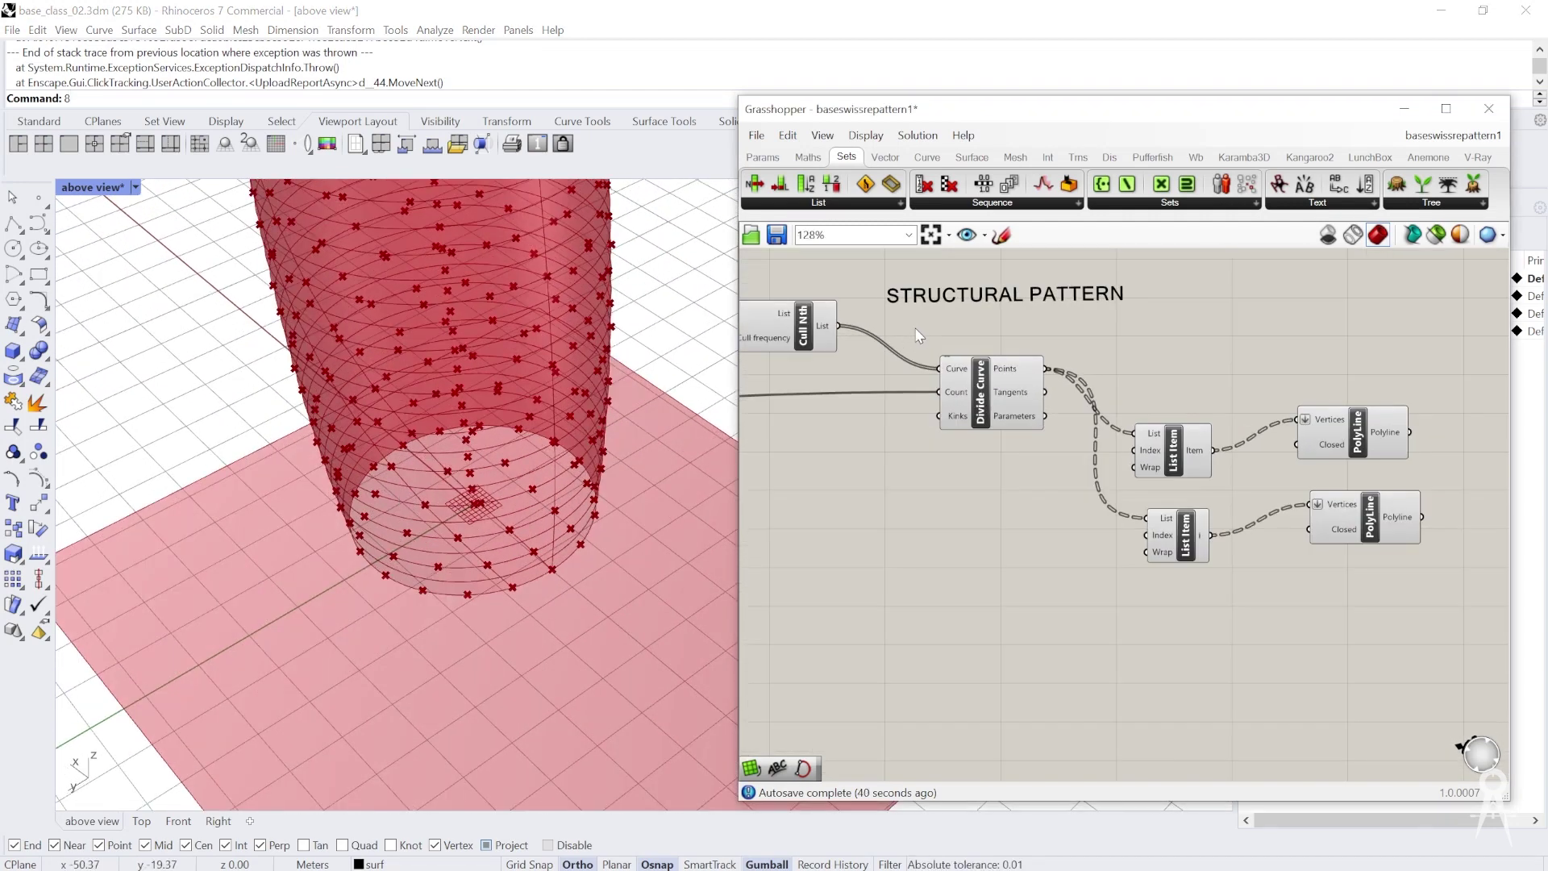
scroll(944, 404, down, 1)
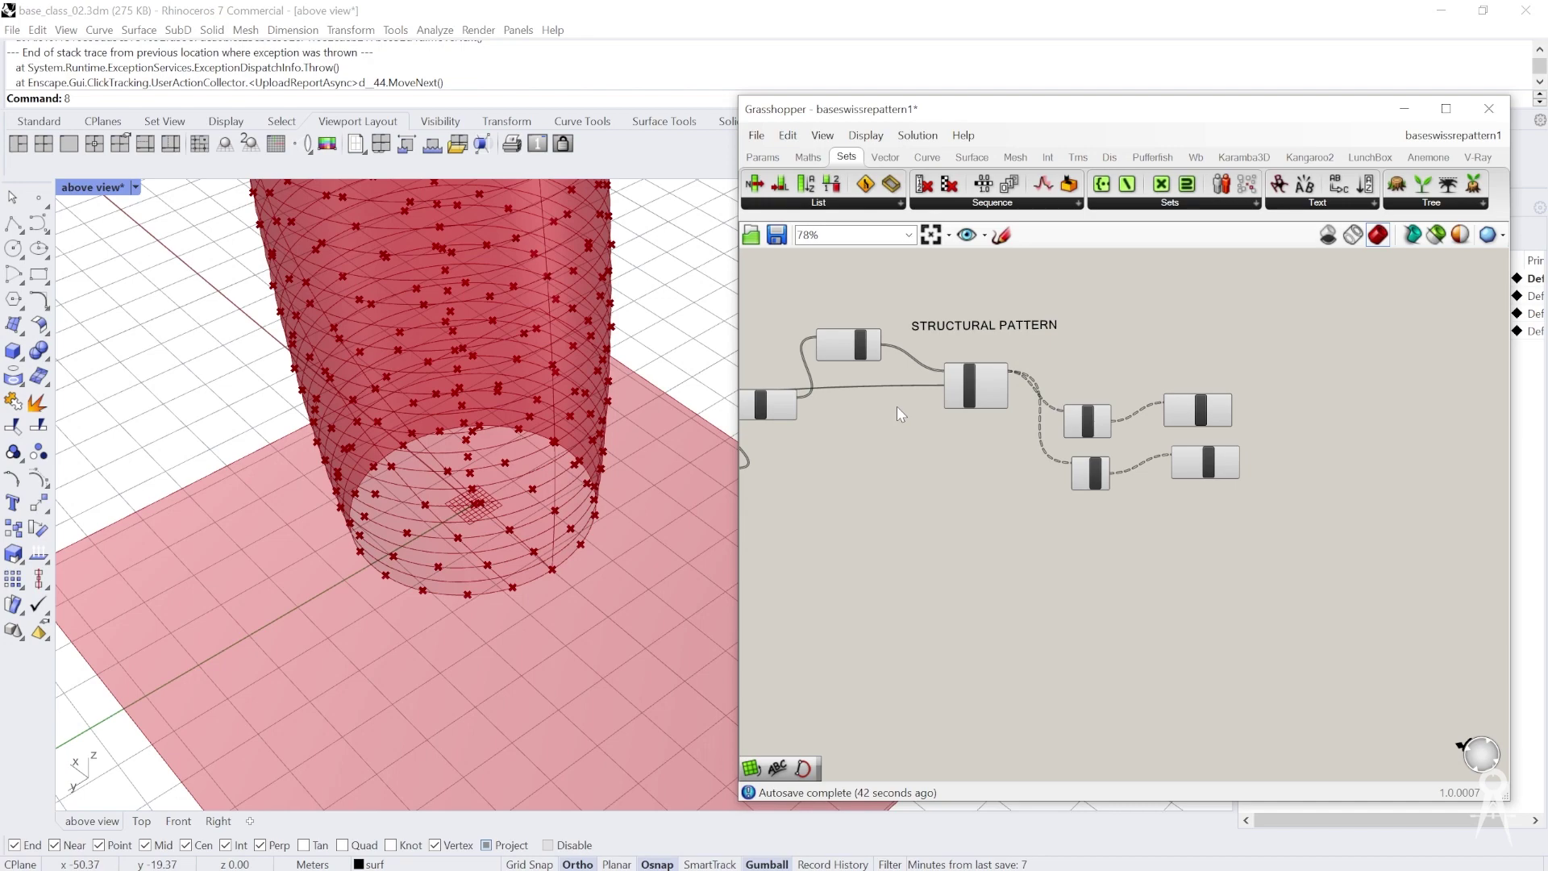
right_drag(549, 507, 487, 492)
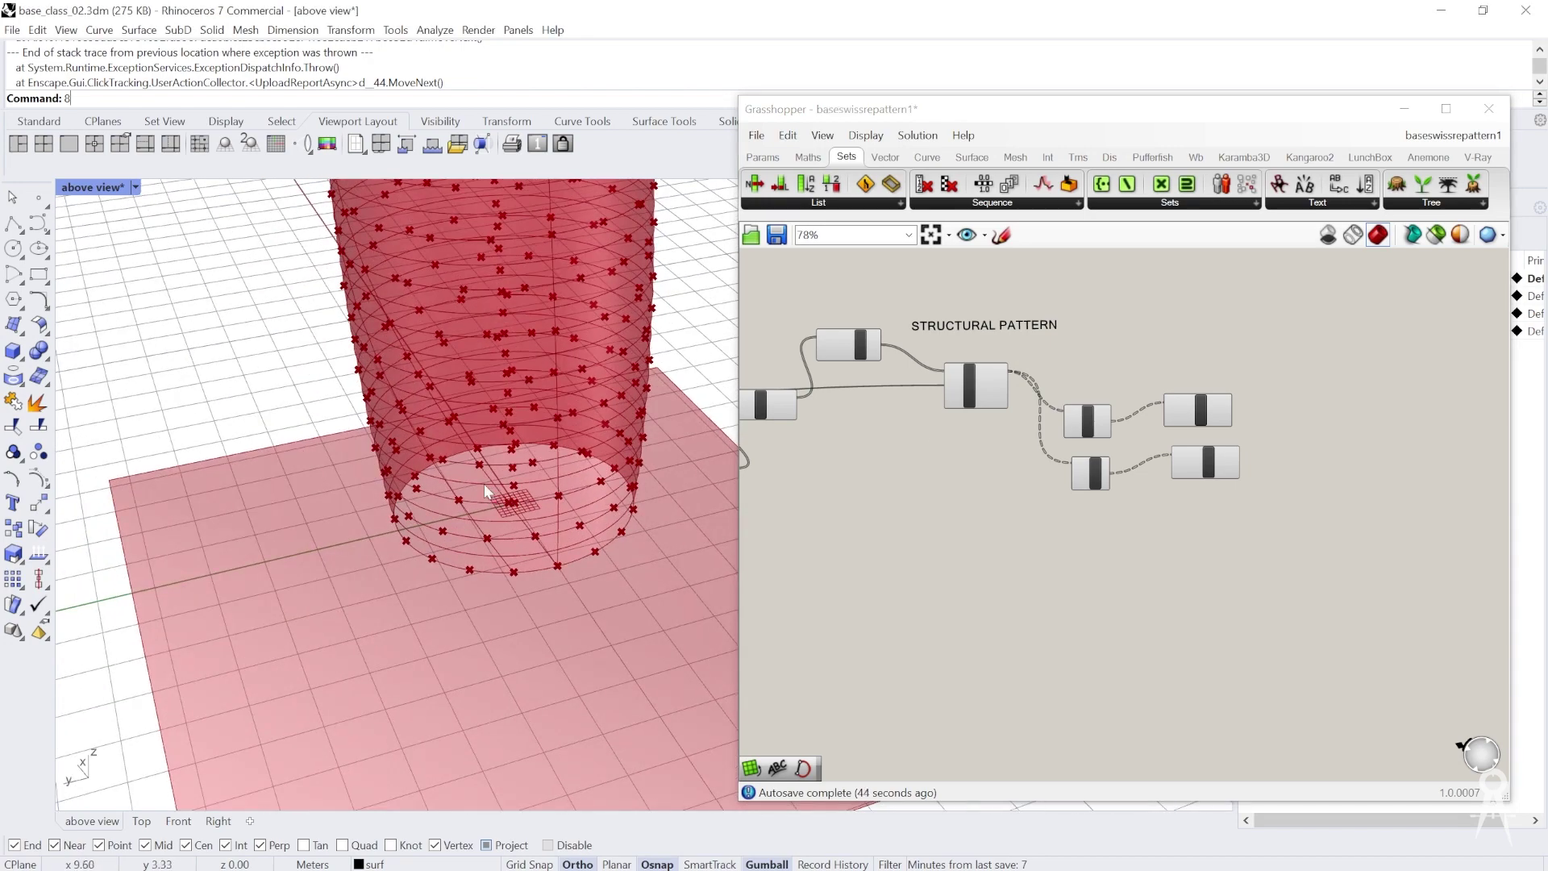
right_drag(487, 494, 545, 518)
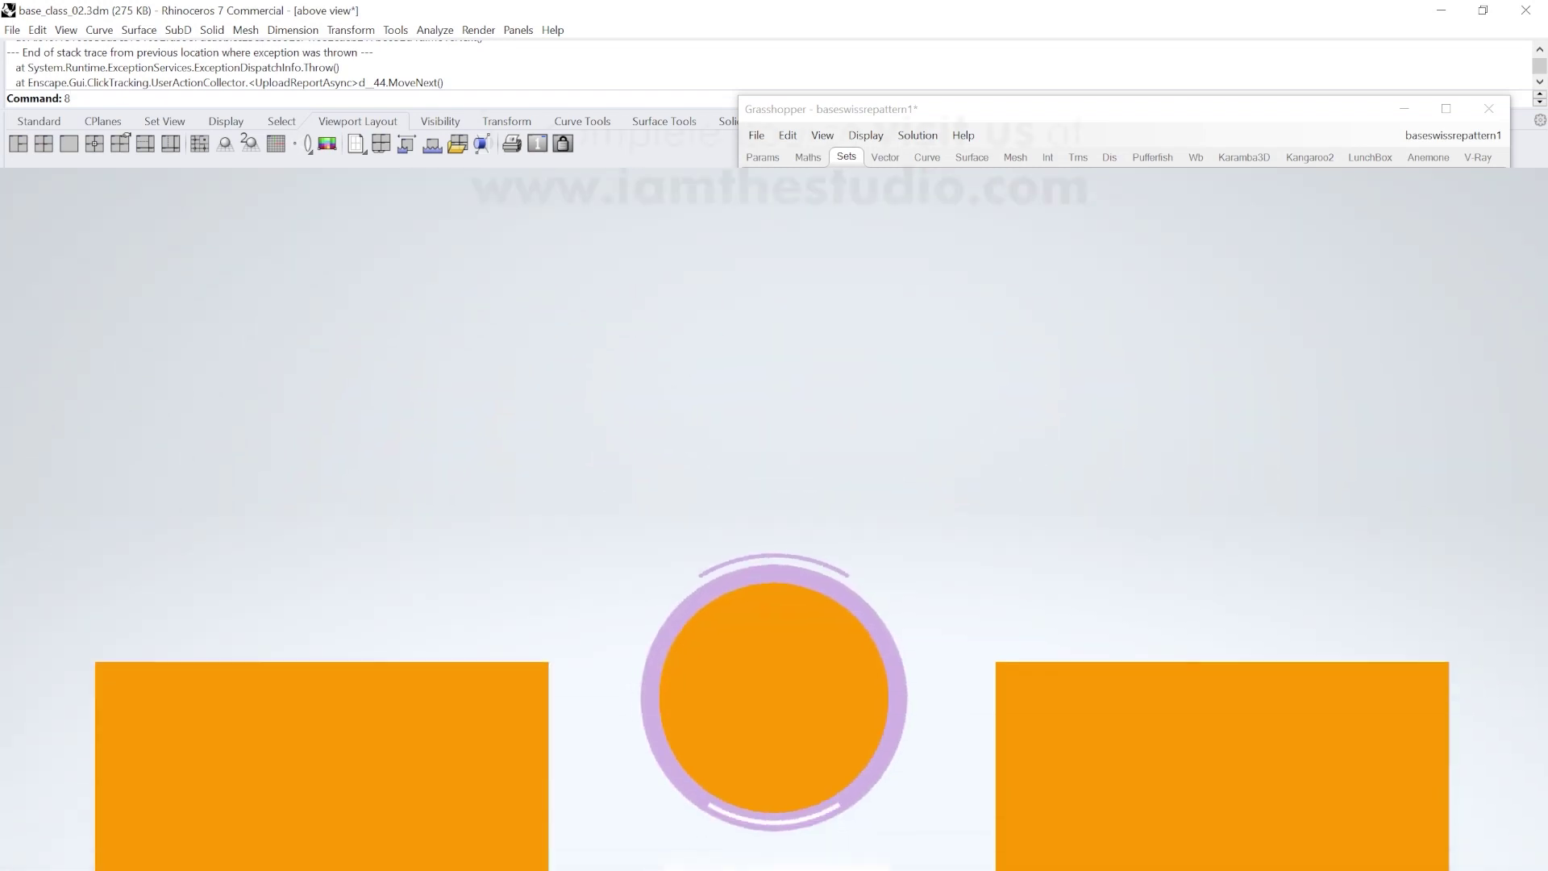